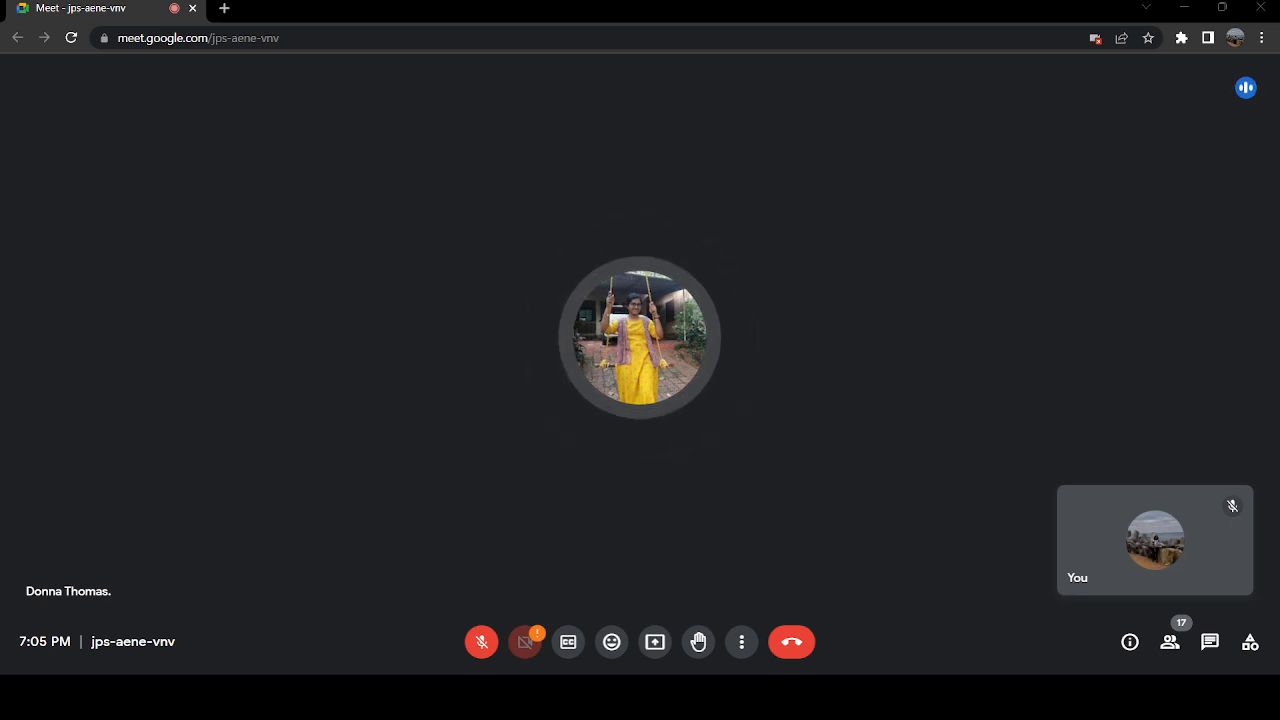
# Minimize the self-view tile in the meeting.
pyautogui.moveTo(1117, 560)
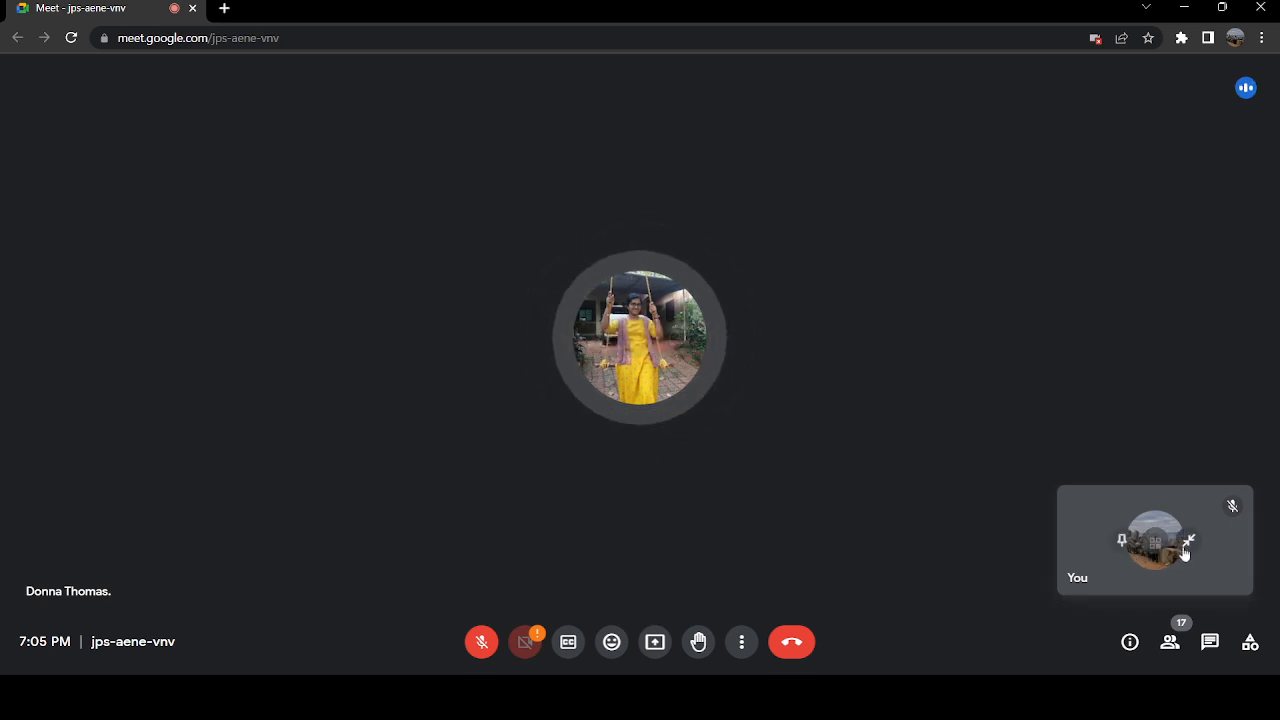
pyautogui.click(1187, 542)
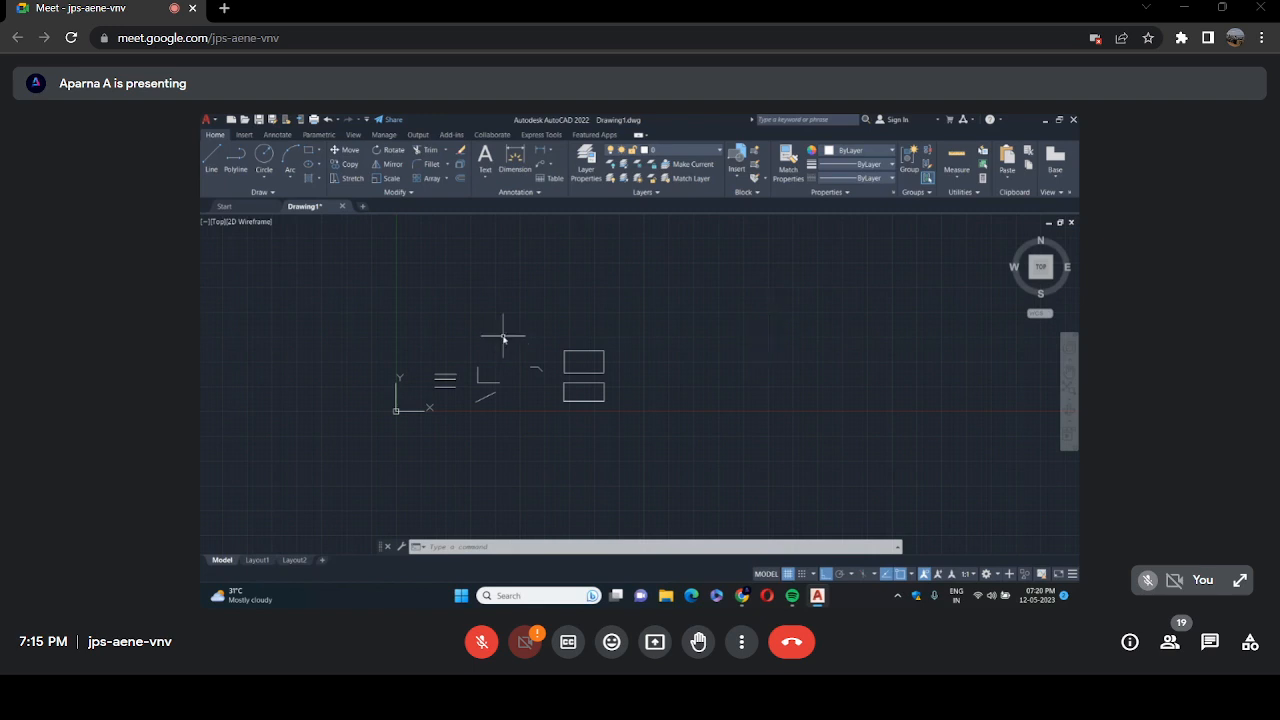
# Erase all the small line objects between the origin and the two rectangles.
pyautogui.click(427, 333)
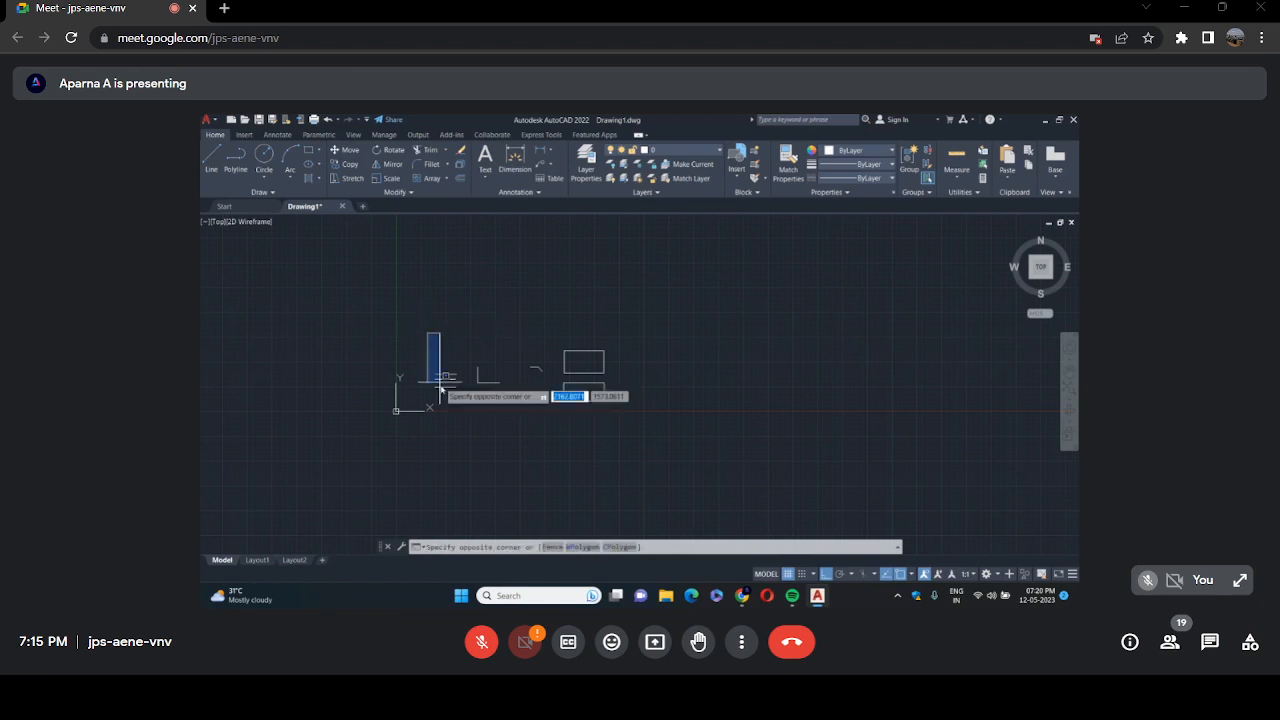
pyautogui.click(551, 432)
pyautogui.press('Escape')
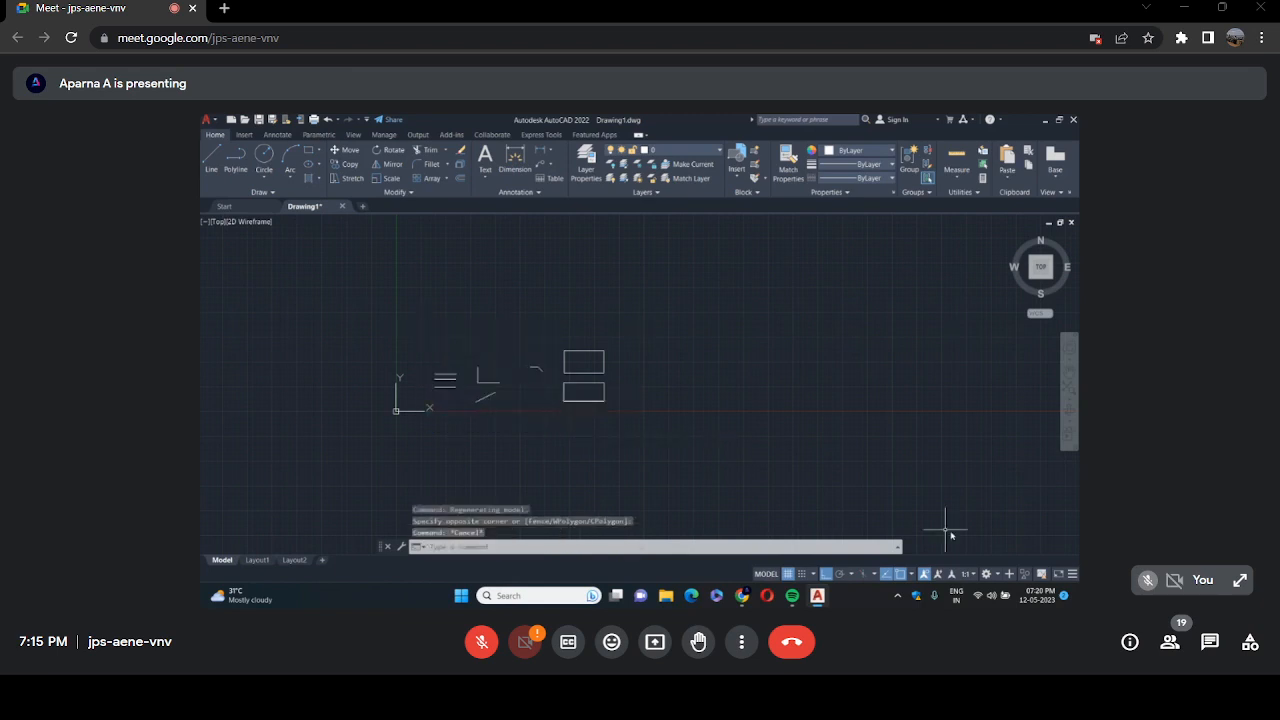
pyautogui.click(434, 349)
pyautogui.click(551, 452)
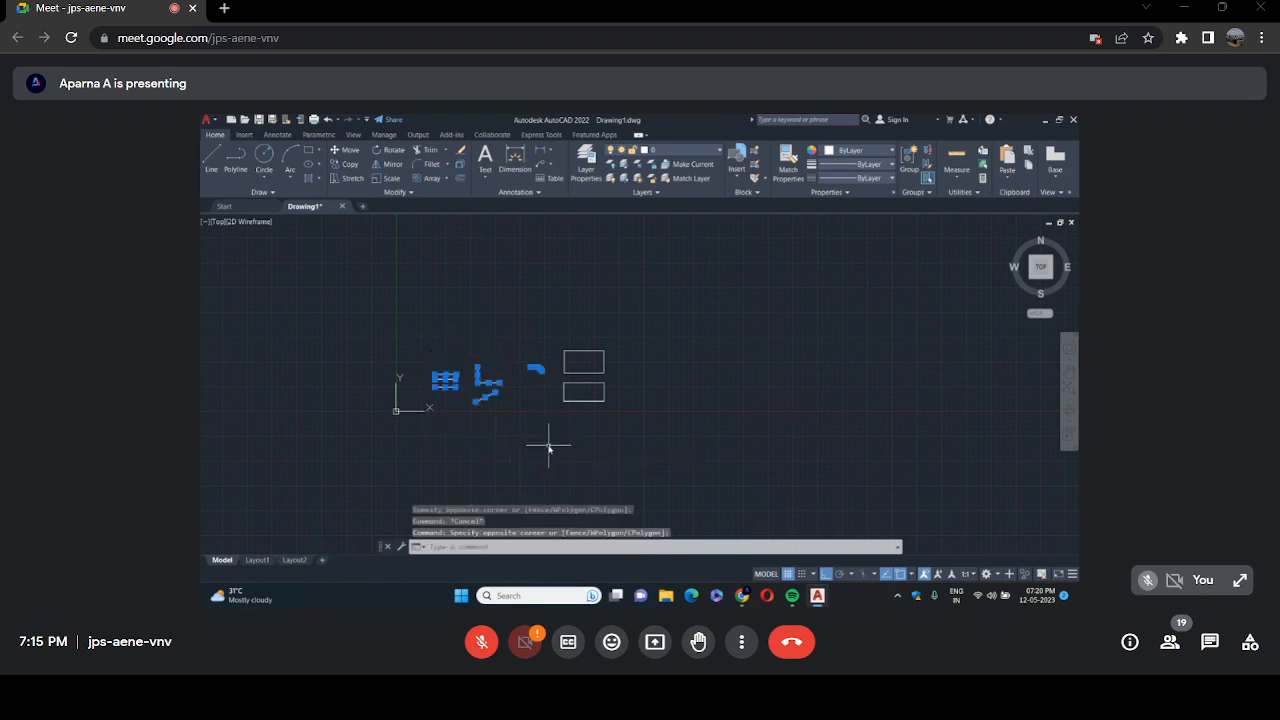
pyautogui.press('Delete')
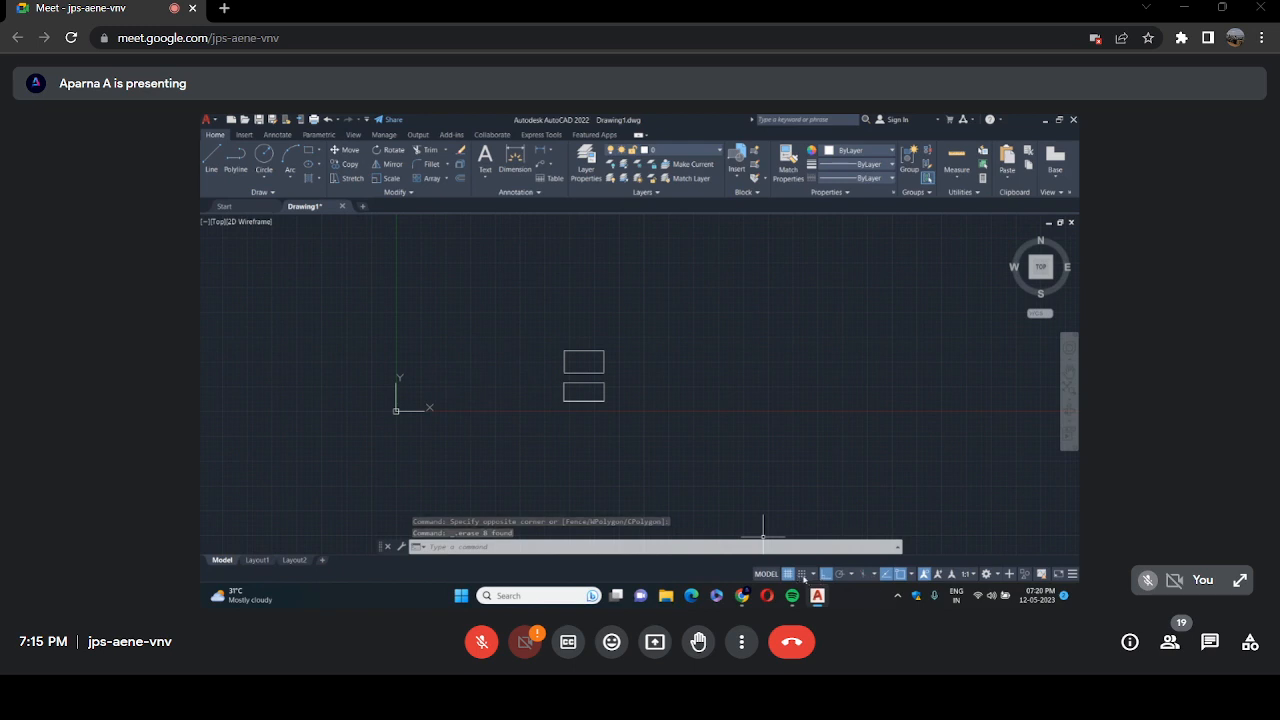
# View the object snap modes and choose the 30, 60, 90, 120 increment for polar tracking.
pyautogui.click(908, 575)
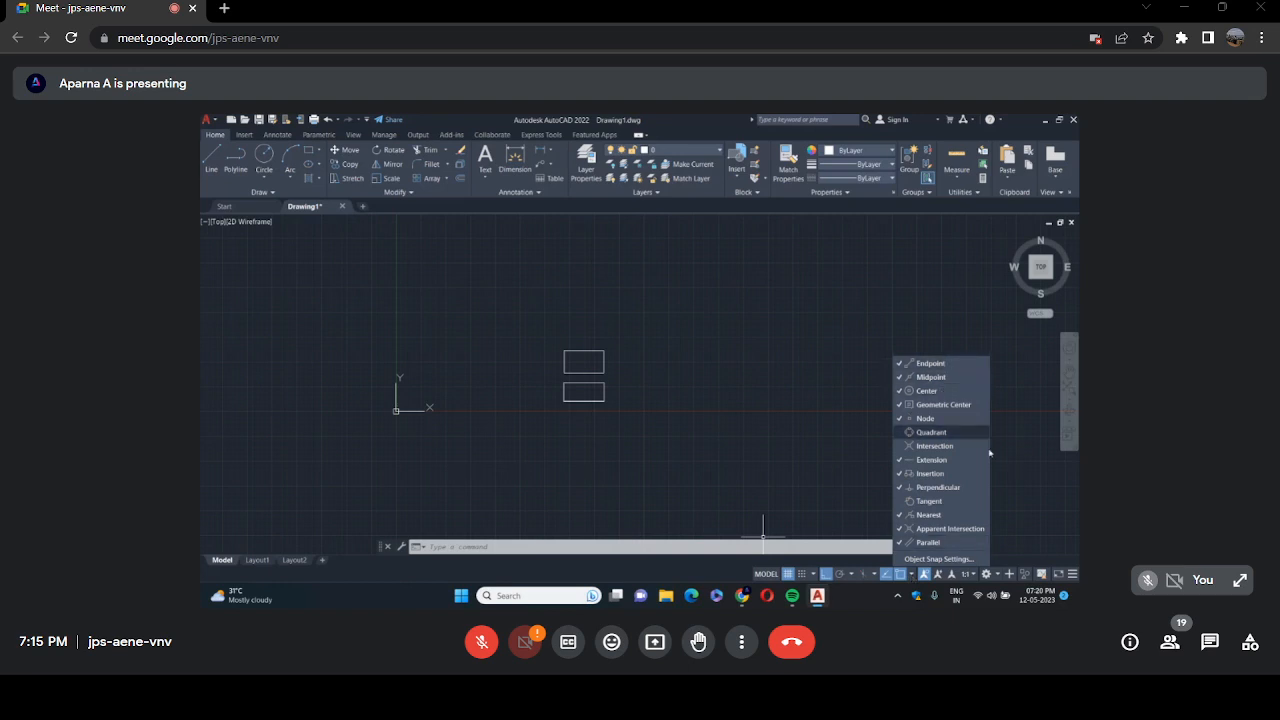
pyautogui.click(858, 601)
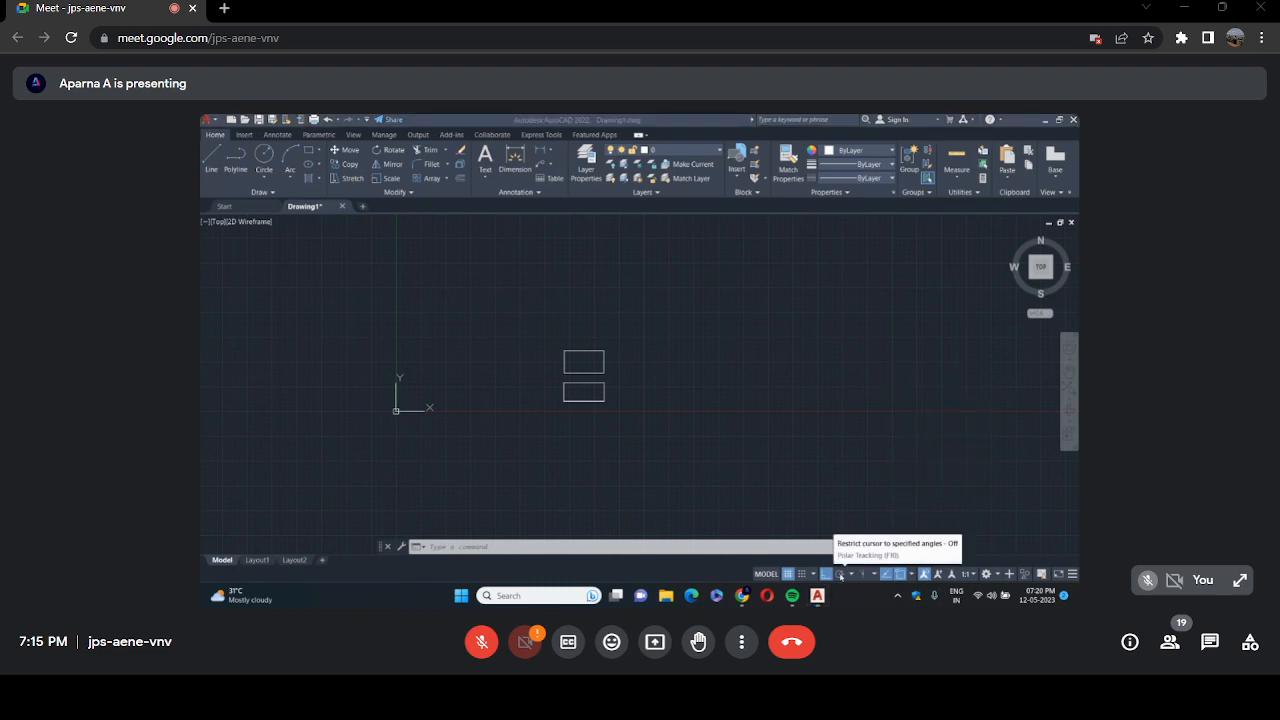
pyautogui.click(840, 574)
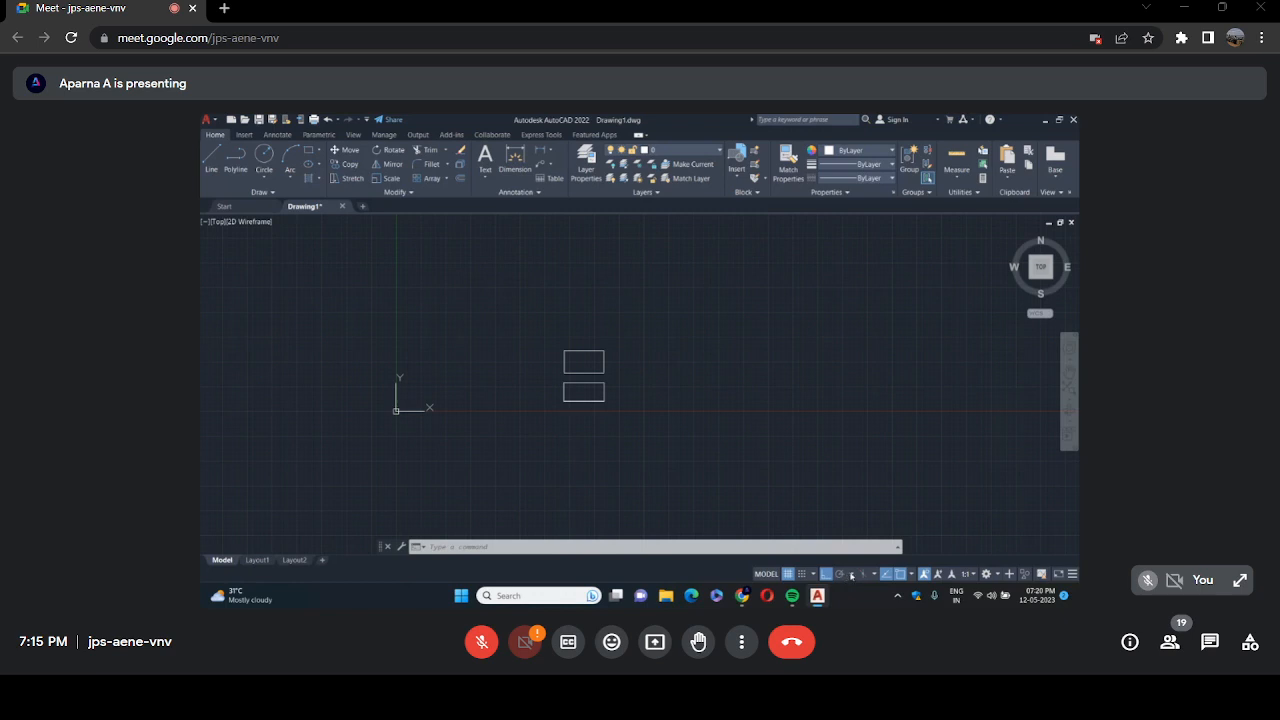
pyautogui.click(852, 576)
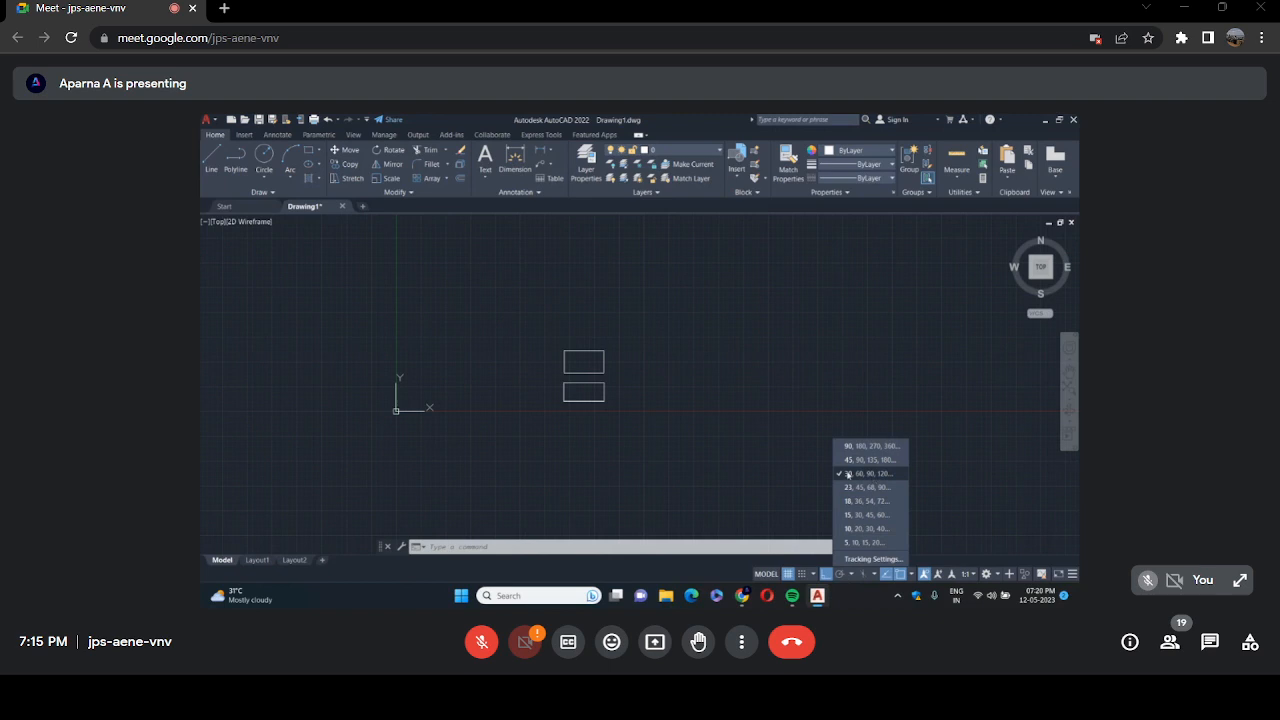
pyautogui.click(858, 475)
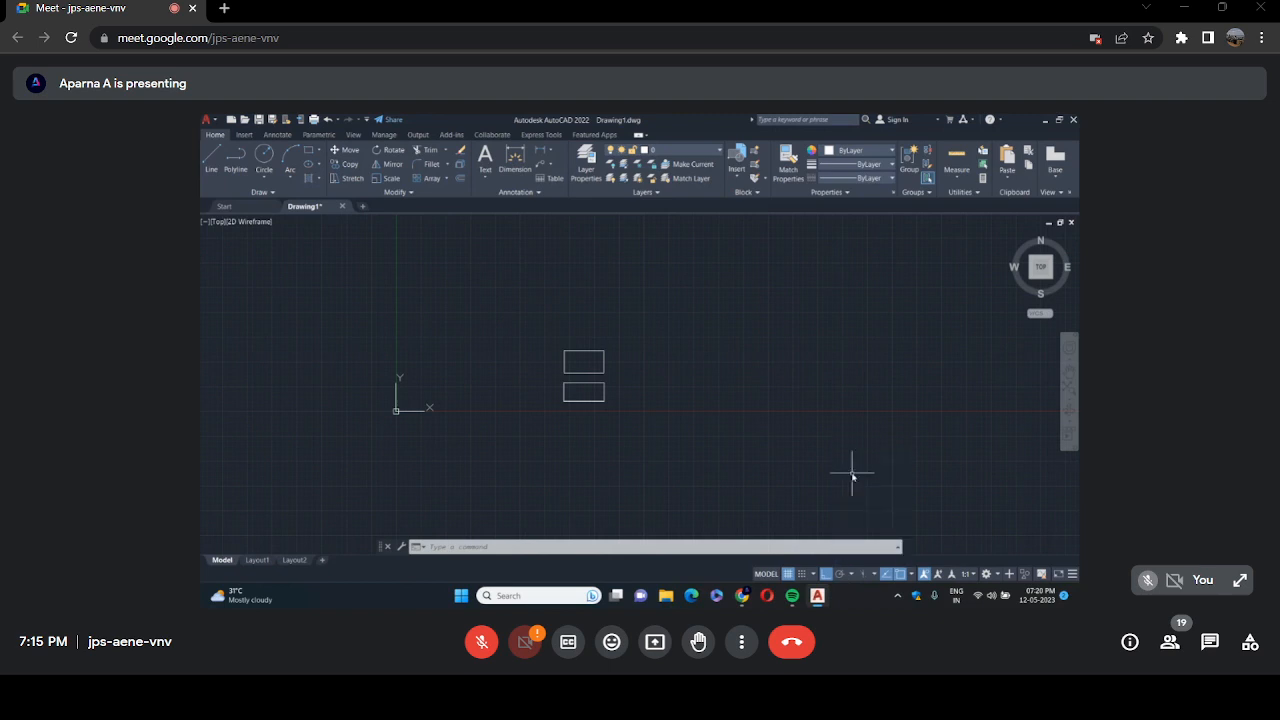
# Start a line beside the rectangles, turning ortho off and polar tracking on with the 30, 60, 90, 120 increment.
pyautogui.press('l')
pyautogui.press('Return')
pyautogui.click(718, 377)
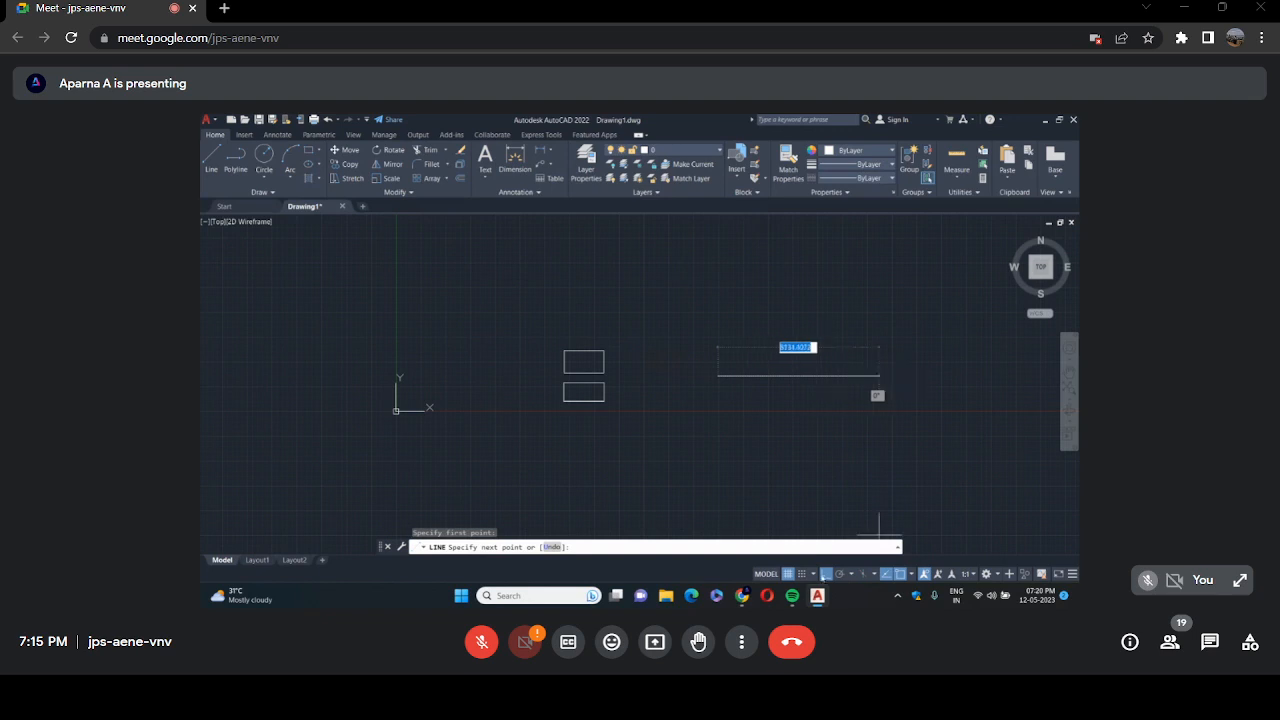
pyautogui.click(825, 574)
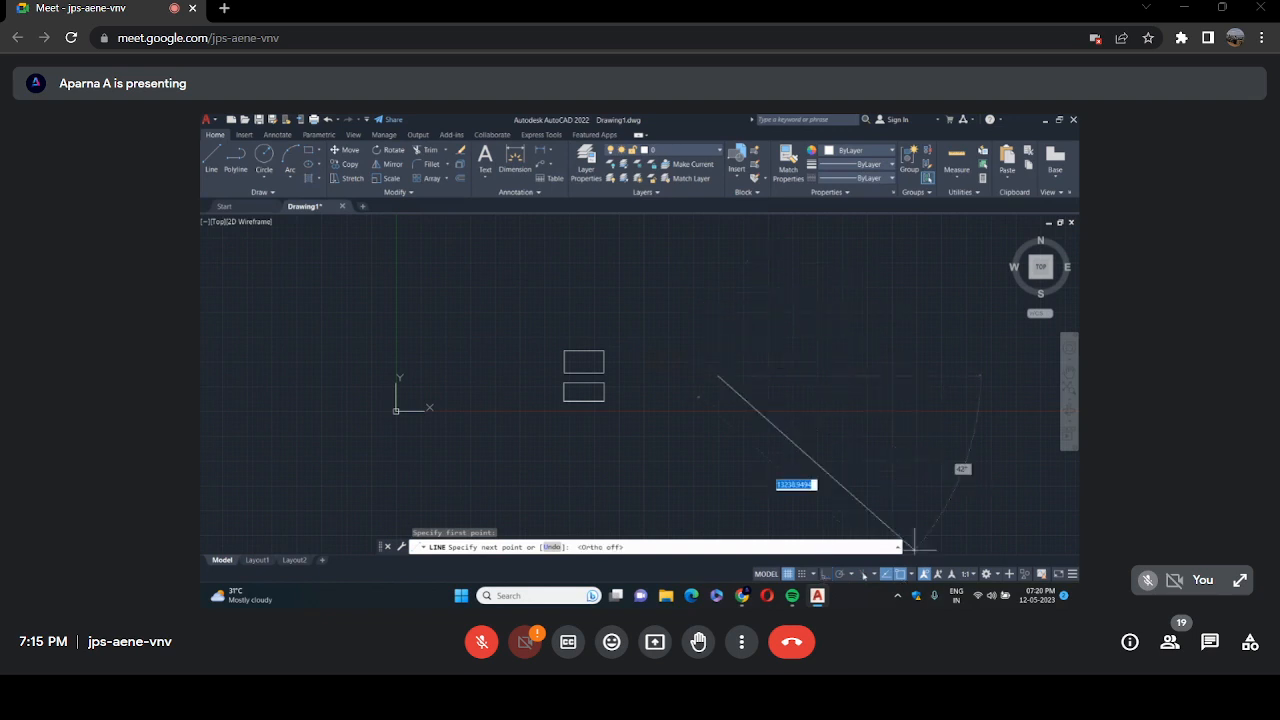
pyautogui.click(840, 574)
pyautogui.click(849, 574)
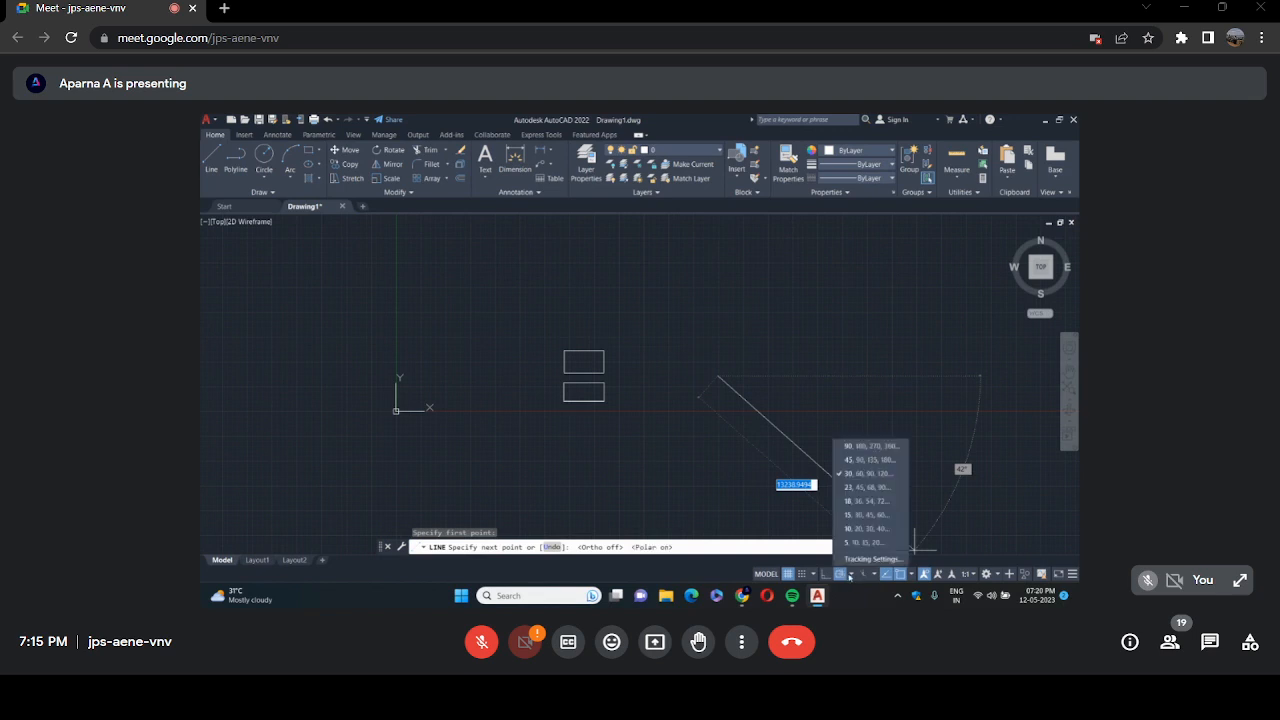
pyautogui.click(870, 472)
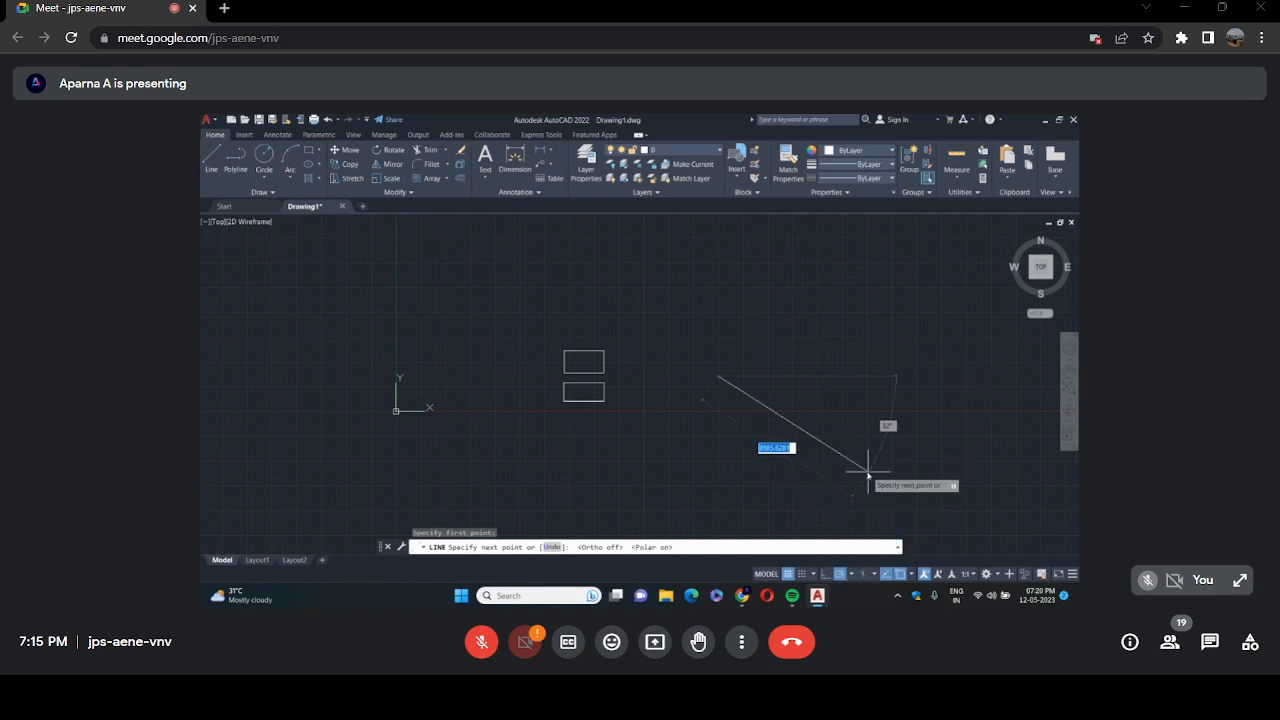
# Draw three connected line segments along the 30-degree polar tracking angles, turning back toward the start side.
pyautogui.click(795, 332)
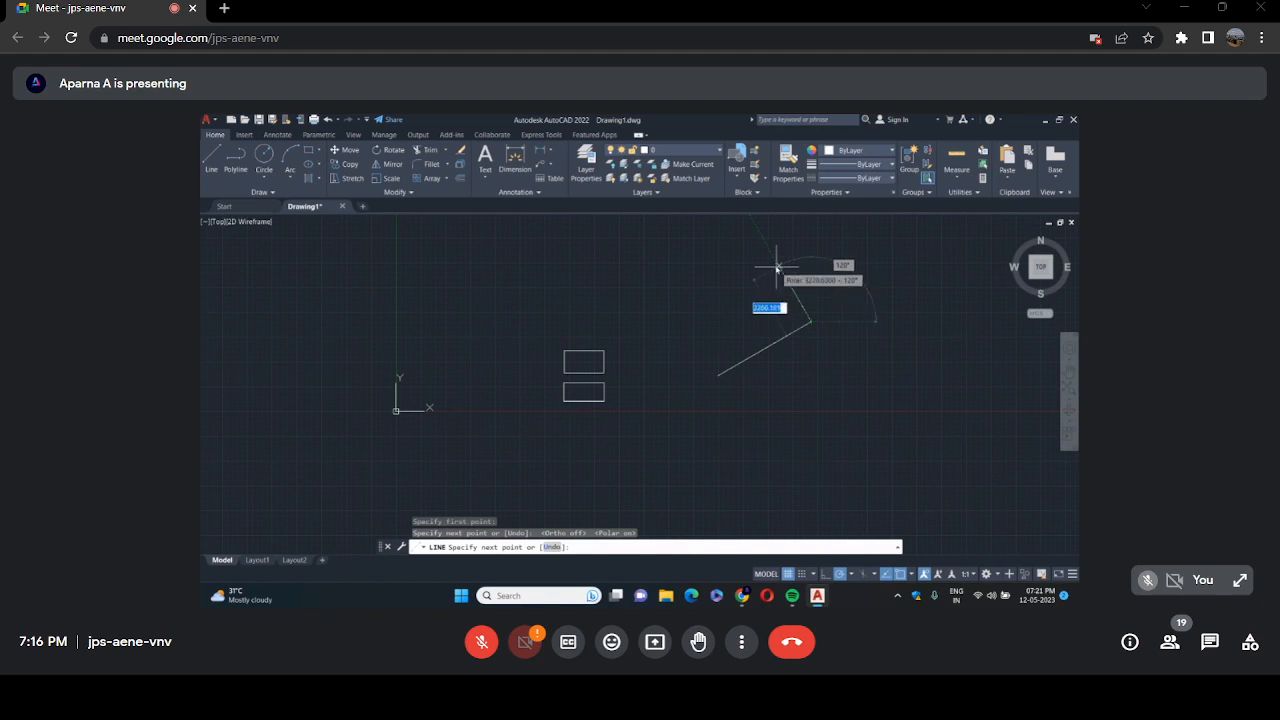
pyautogui.click(777, 263)
pyautogui.click(724, 292)
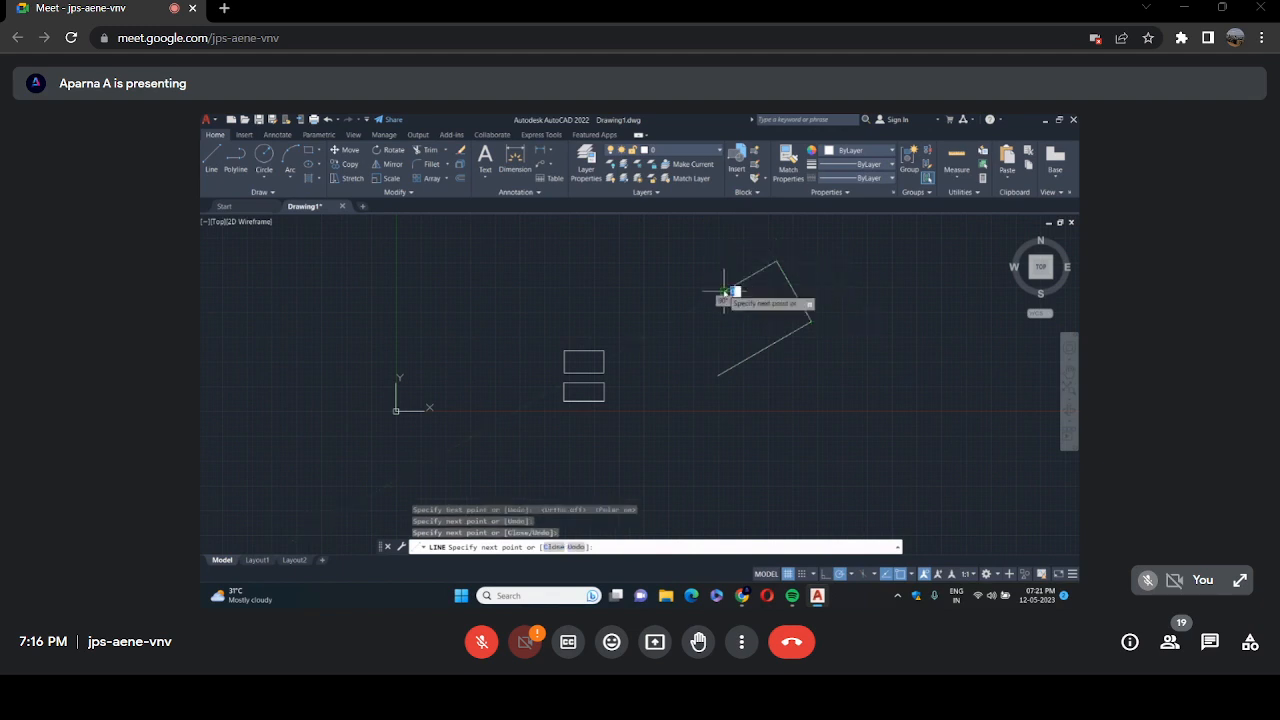
pyautogui.press('Escape')
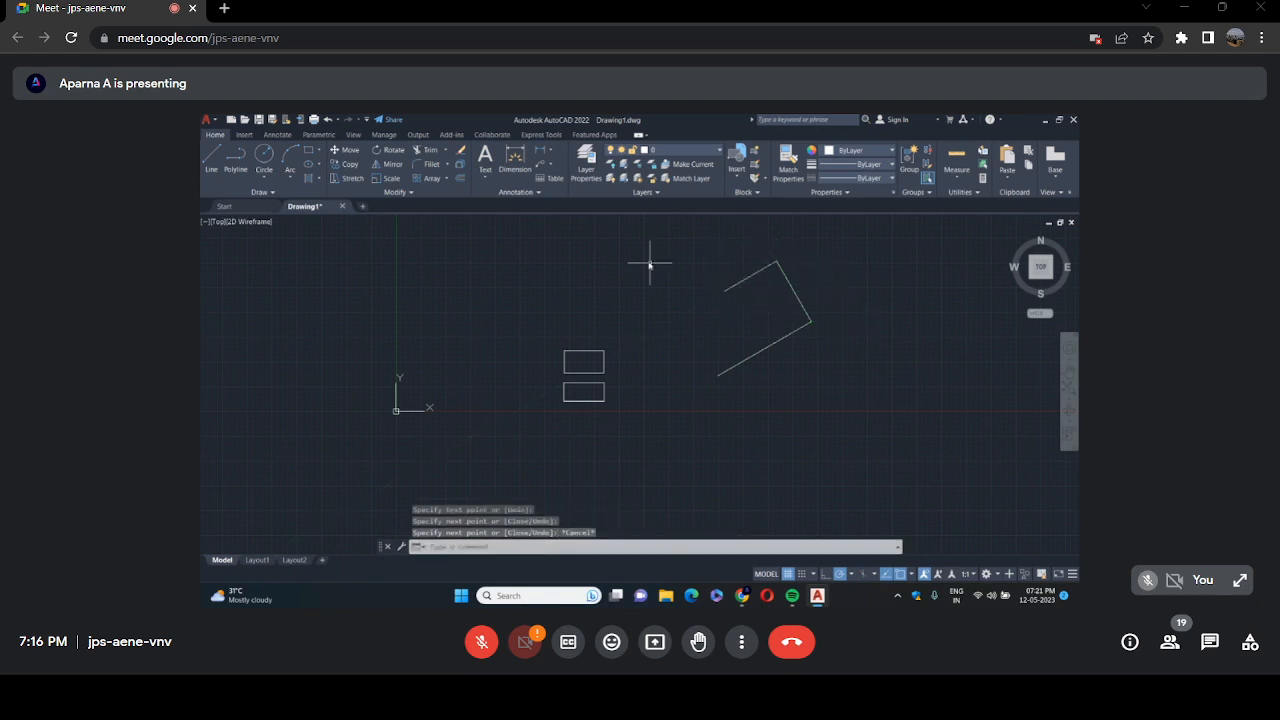
# Erase the three connected line segments beside the rectangles.
pyautogui.click(702, 246)
pyautogui.press('Escape')
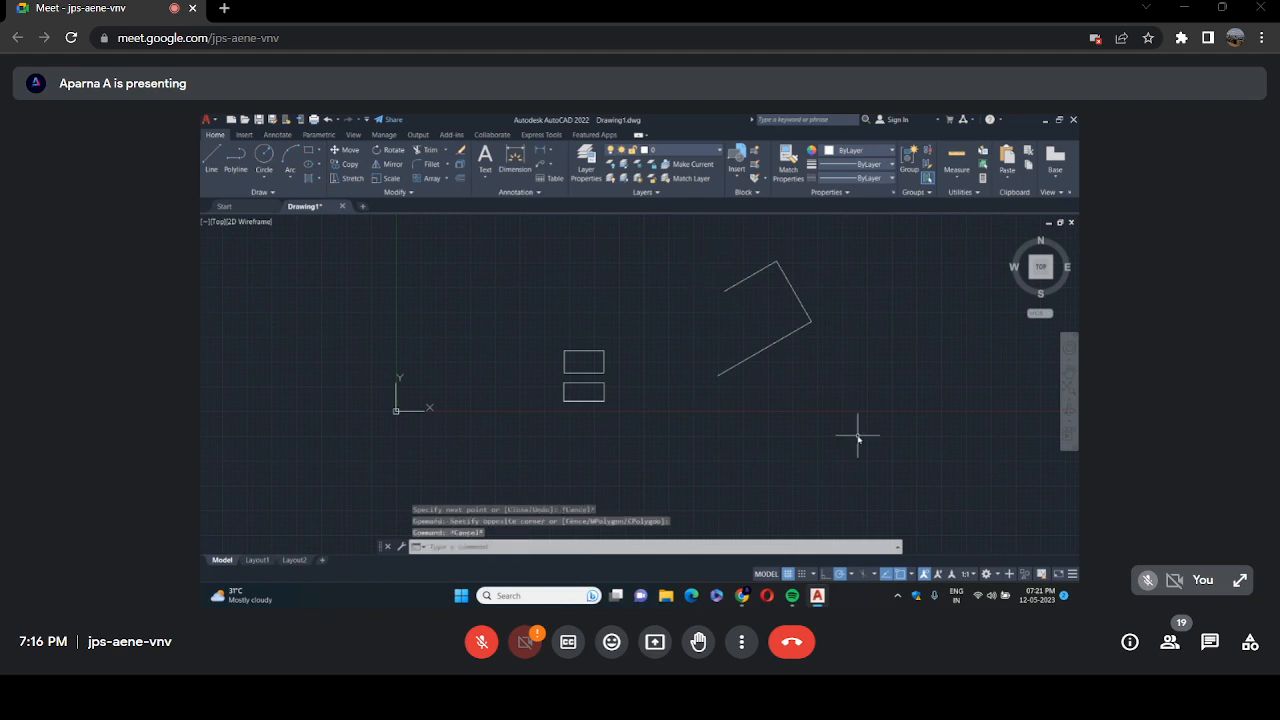
pyautogui.click(707, 277)
pyautogui.click(848, 437)
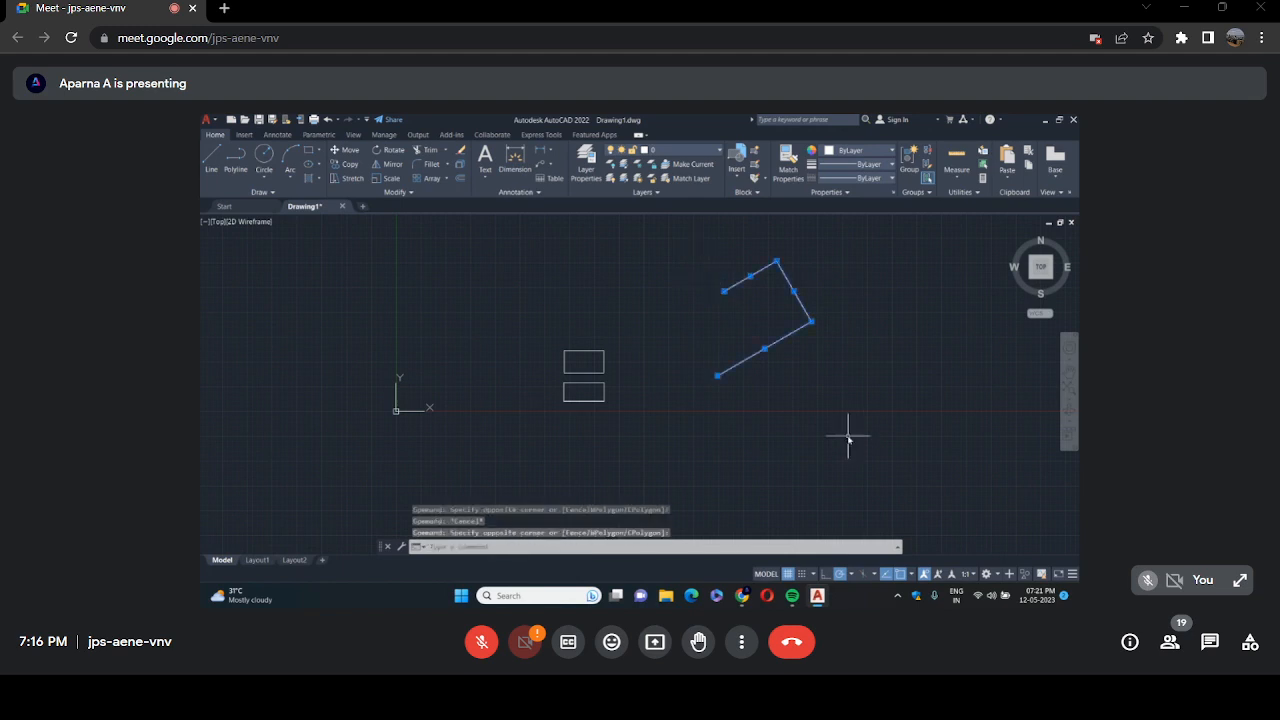
pyautogui.press('Delete')
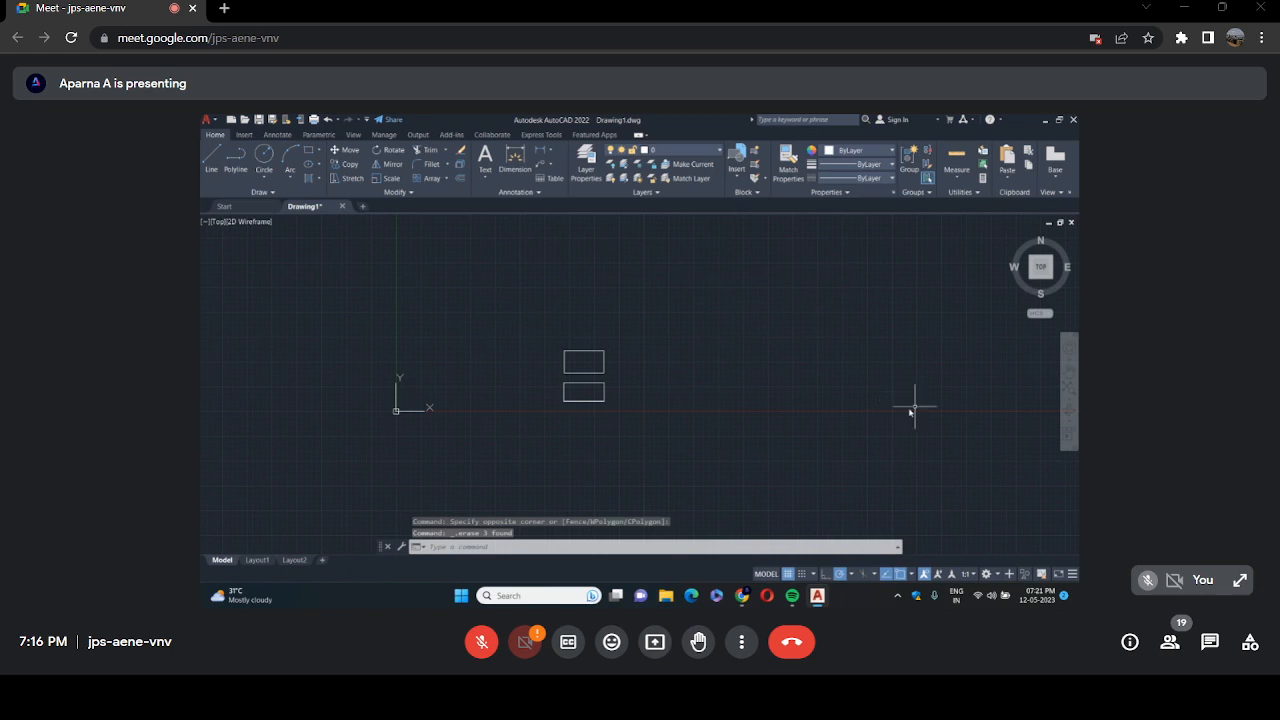
# Draw a center-radius circle of radius about 1074 that touches the right edge of the upper rectangle.
pyautogui.click(266, 177)
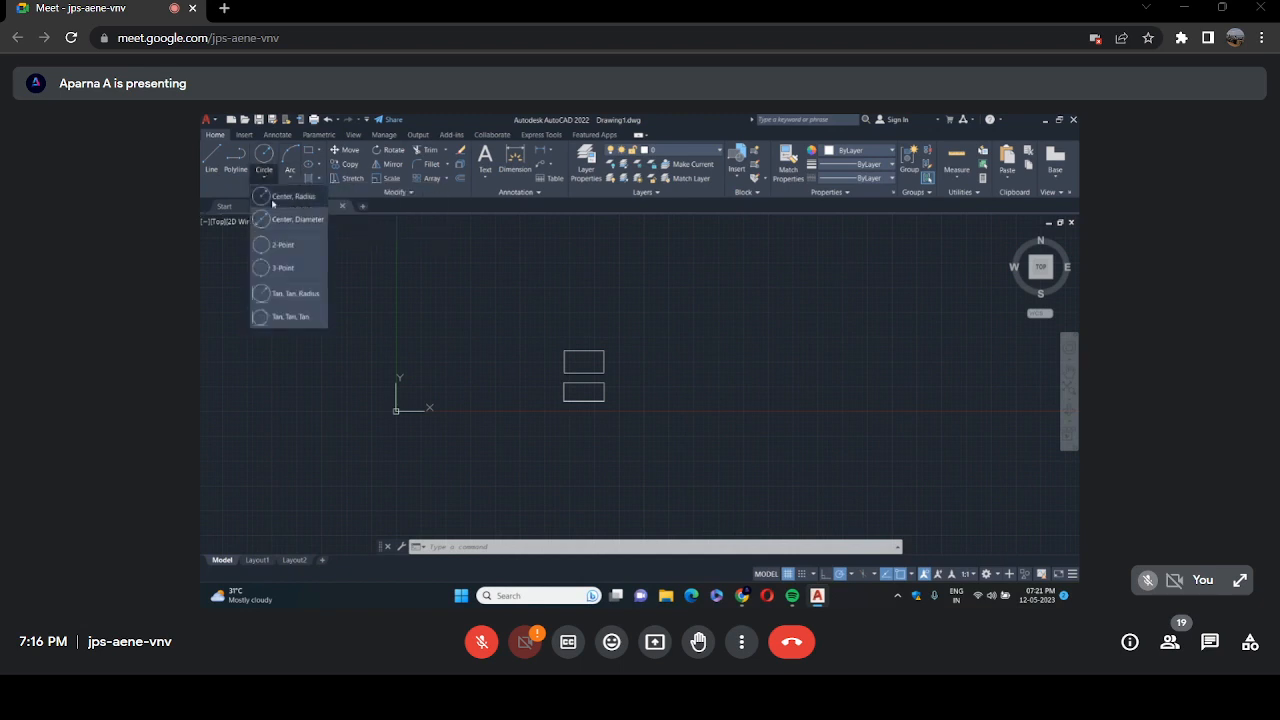
pyautogui.click(290, 197)
pyautogui.scroll(3, 625, 372)
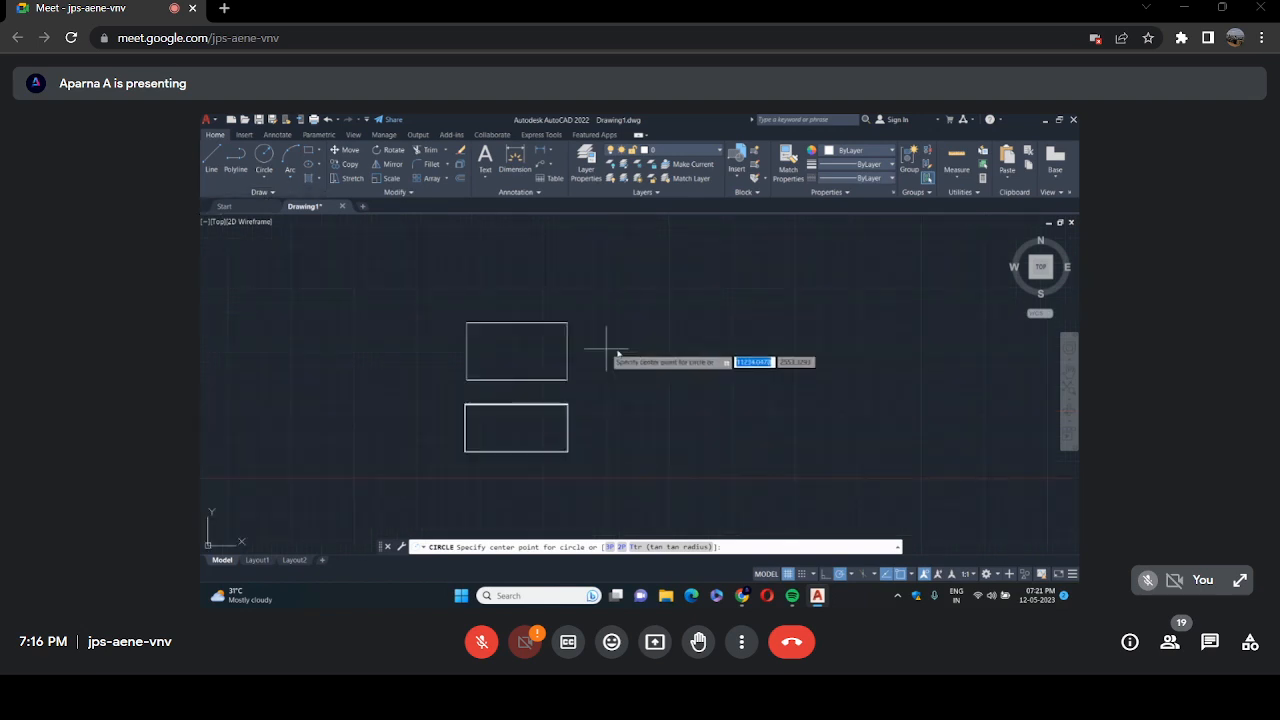
pyautogui.click(620, 348)
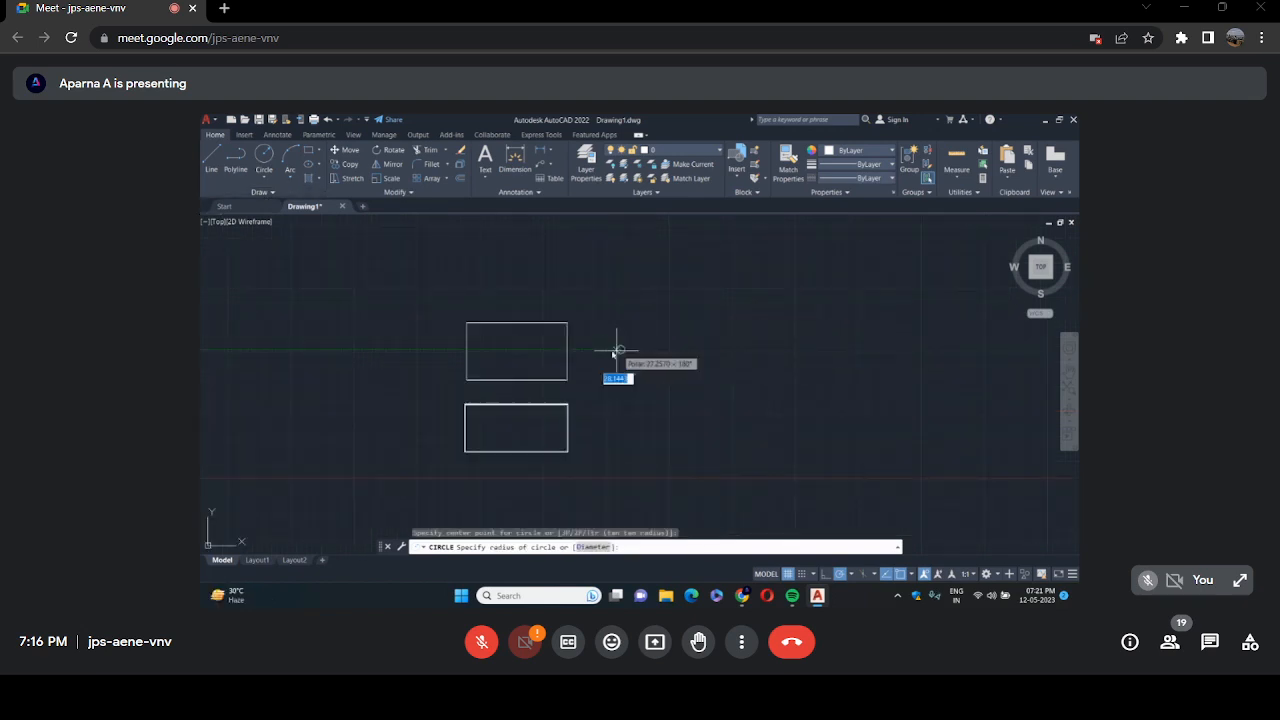
pyautogui.click(568, 346)
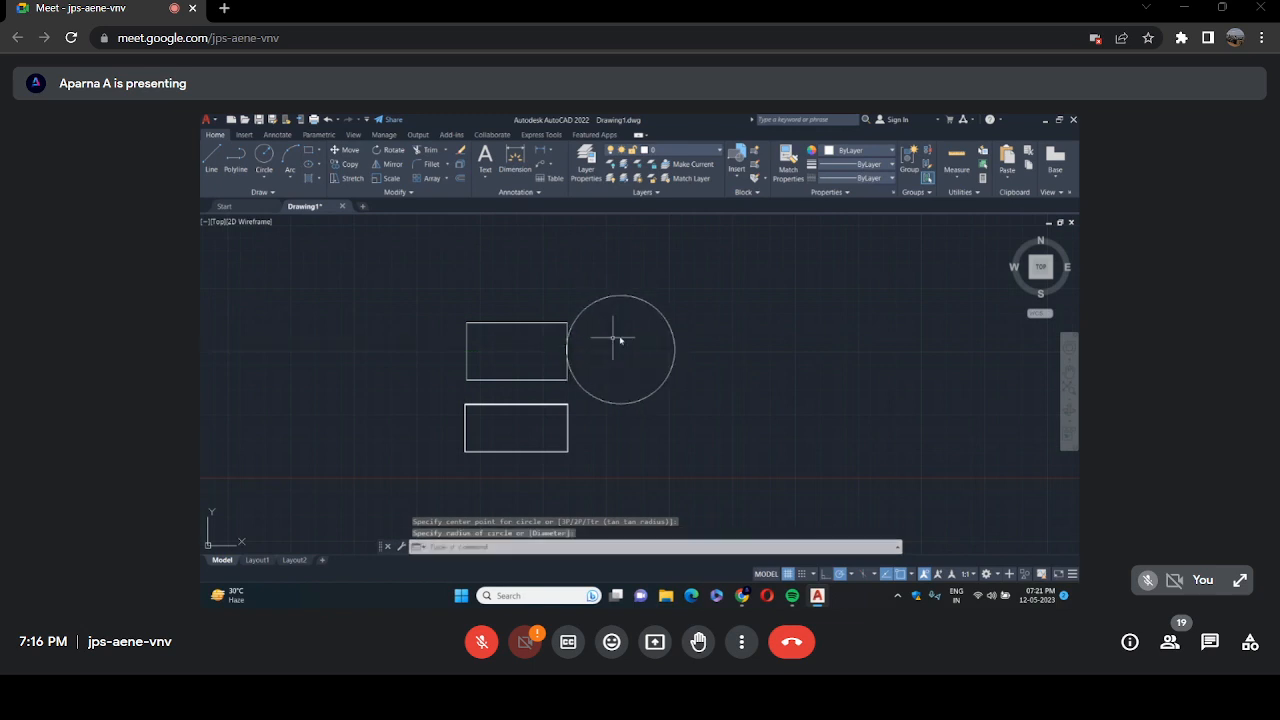
# Draw a second circle with radius 50 in the empty area to the right of the large circle.
pyautogui.rightClick(728, 302)
pyautogui.click(768, 310)
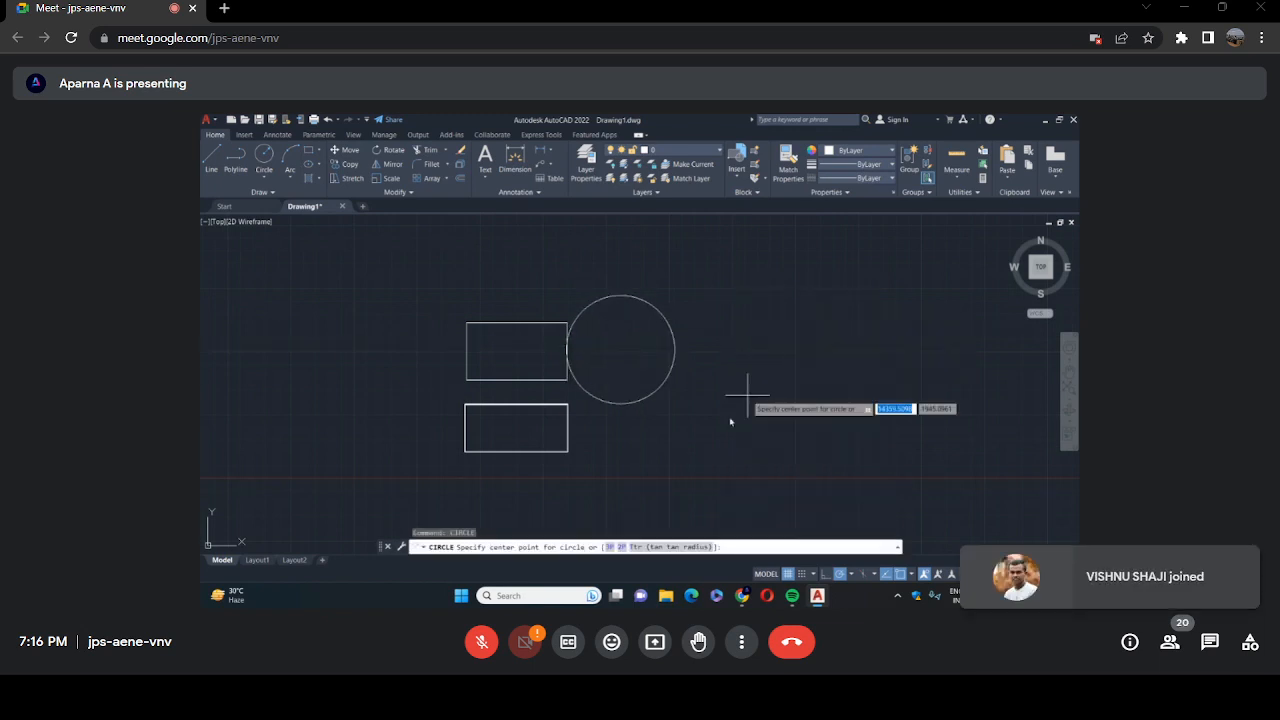
pyautogui.click(823, 399)
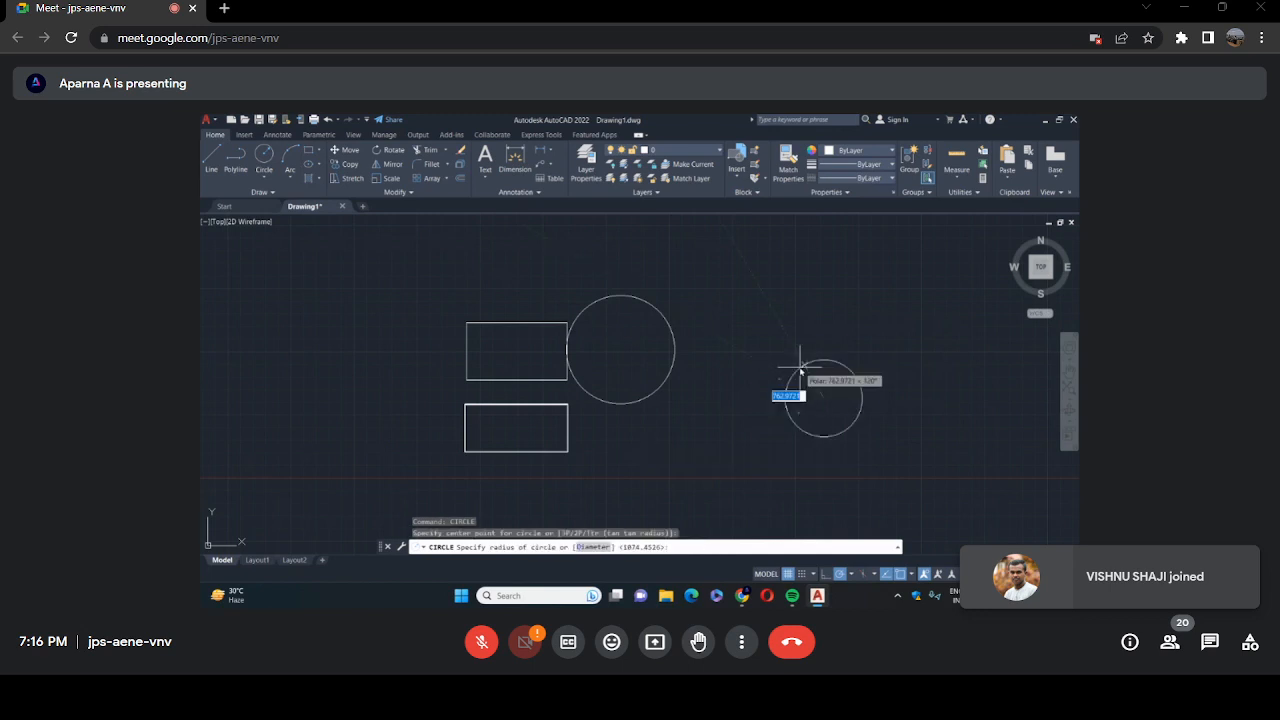
pyautogui.write('50')
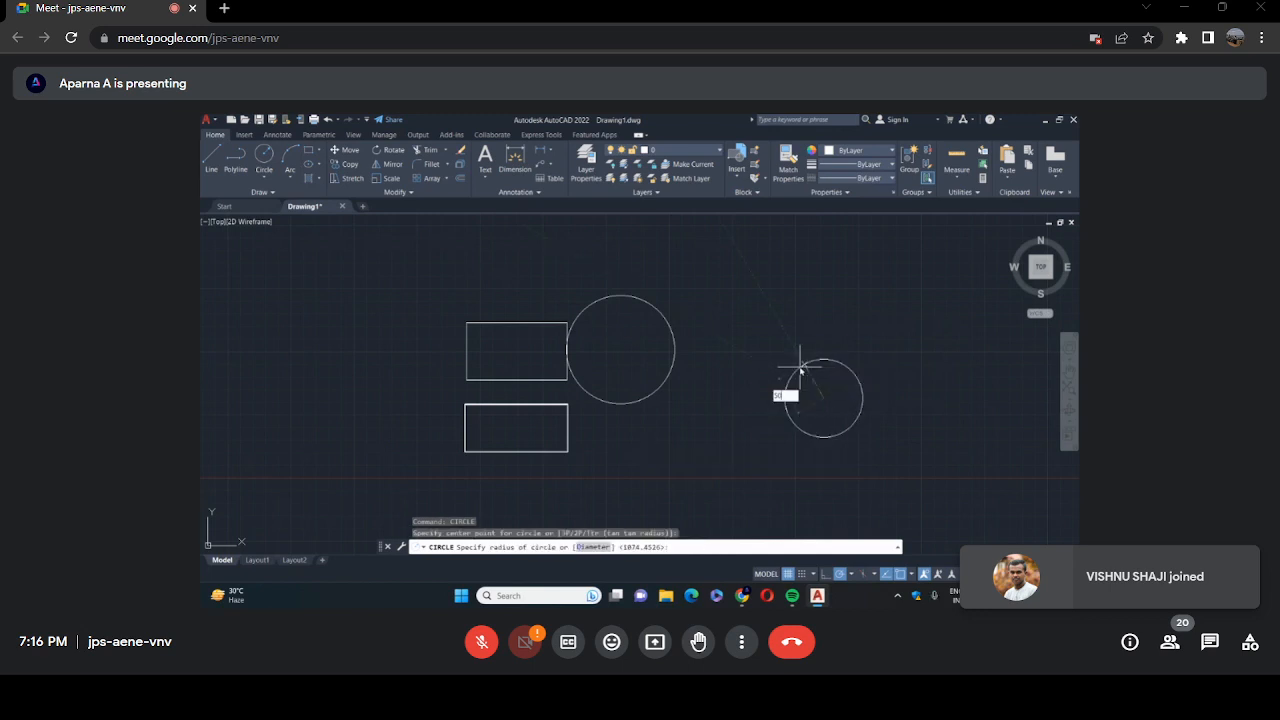
pyautogui.press('Return')
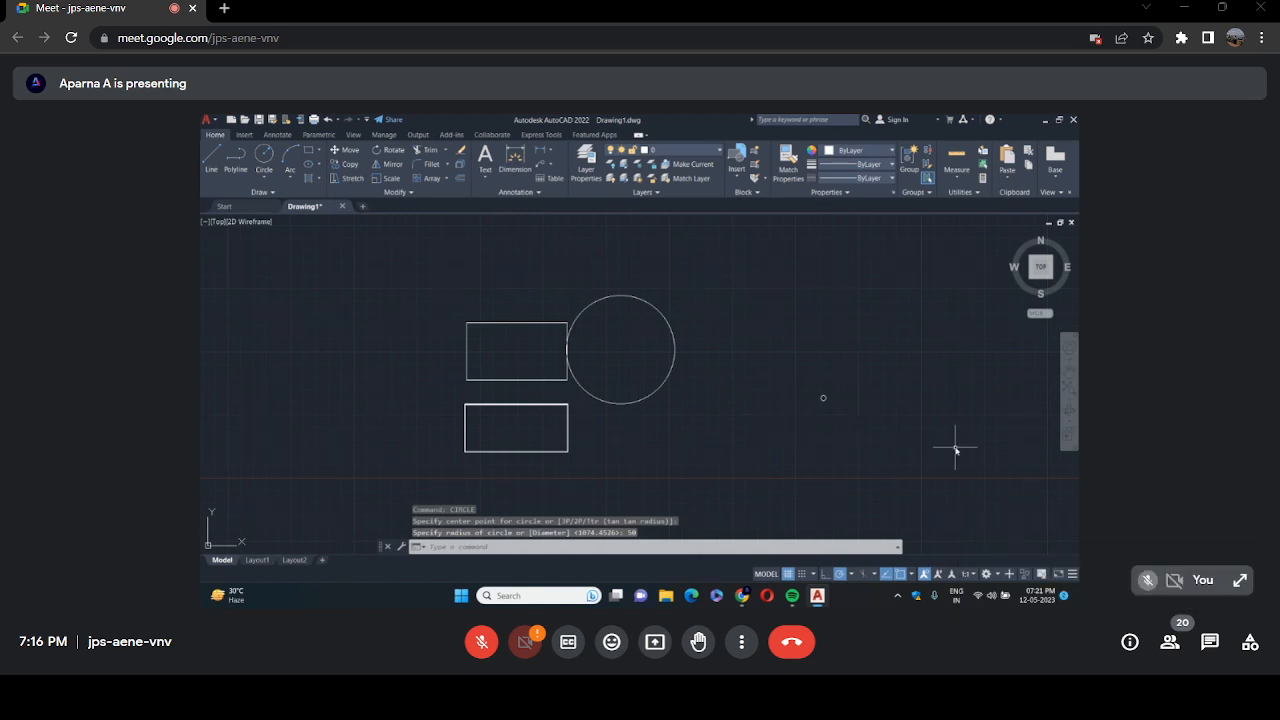
# Draw a Start, End, Direction arc from the upper to the lower right corner of the lower rectangle, bulging outward.
pyautogui.click(290, 180)
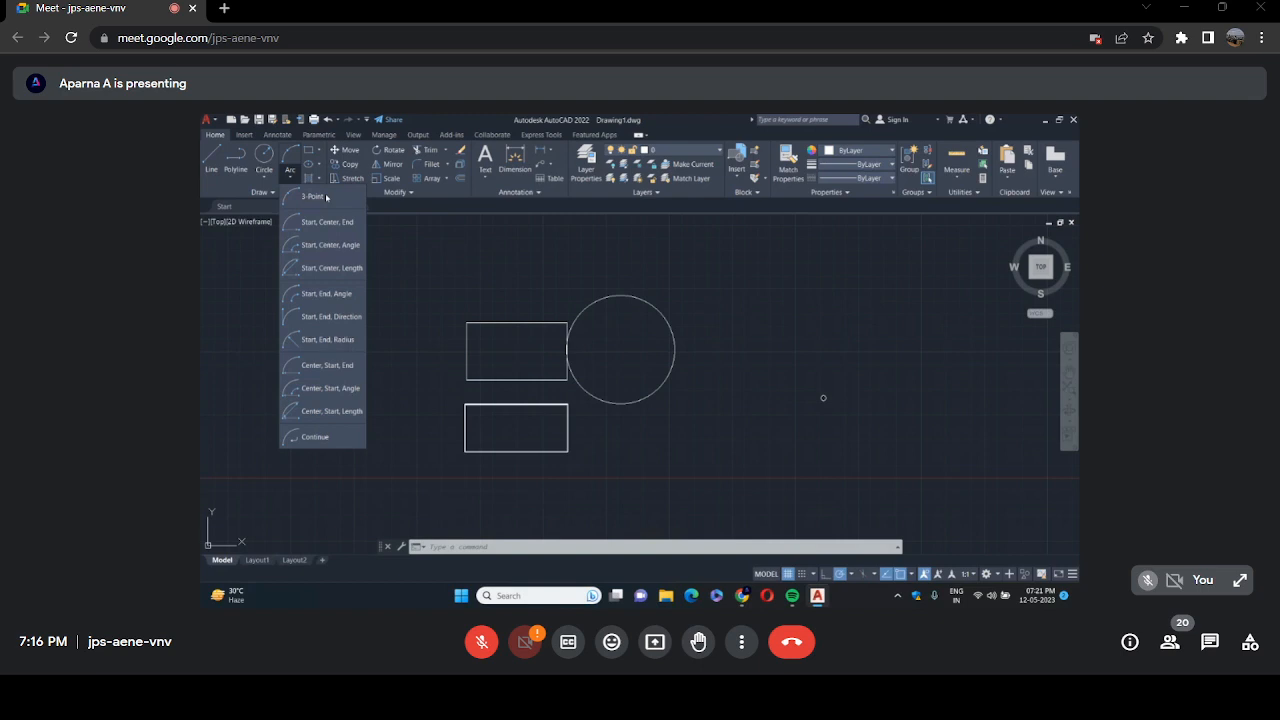
pyautogui.click(336, 322)
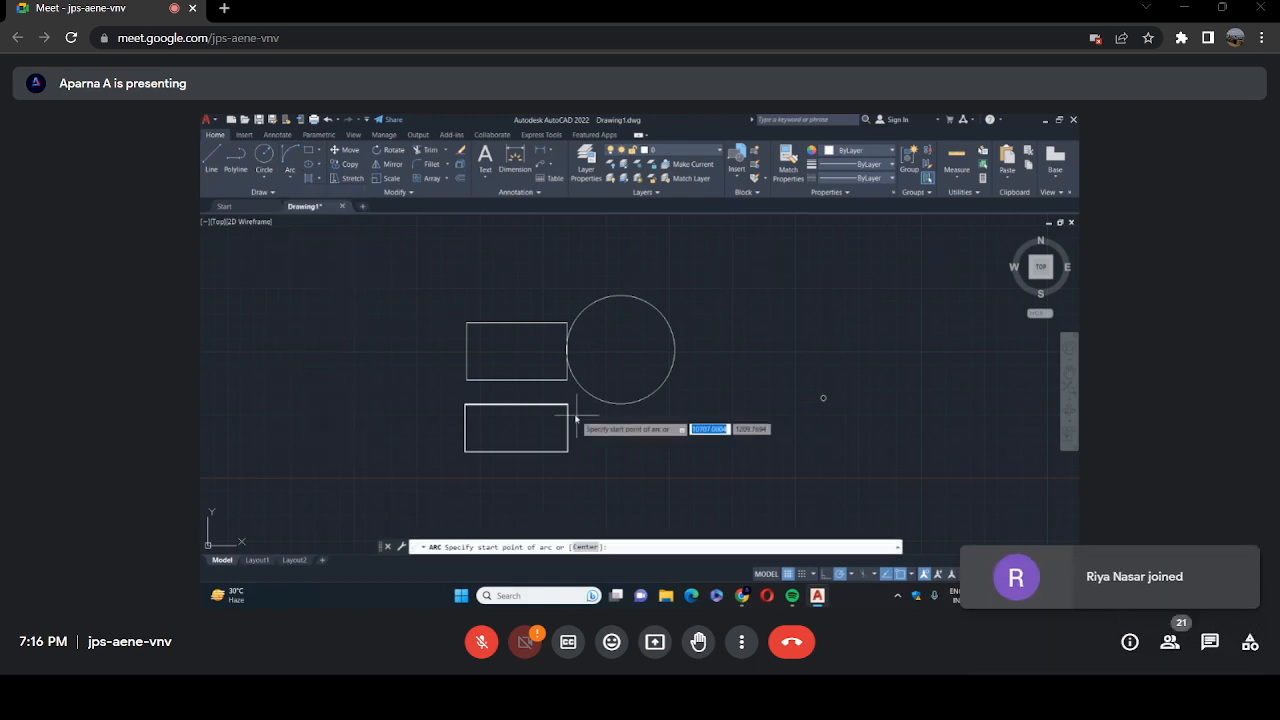
pyautogui.scroll(5, 576, 418)
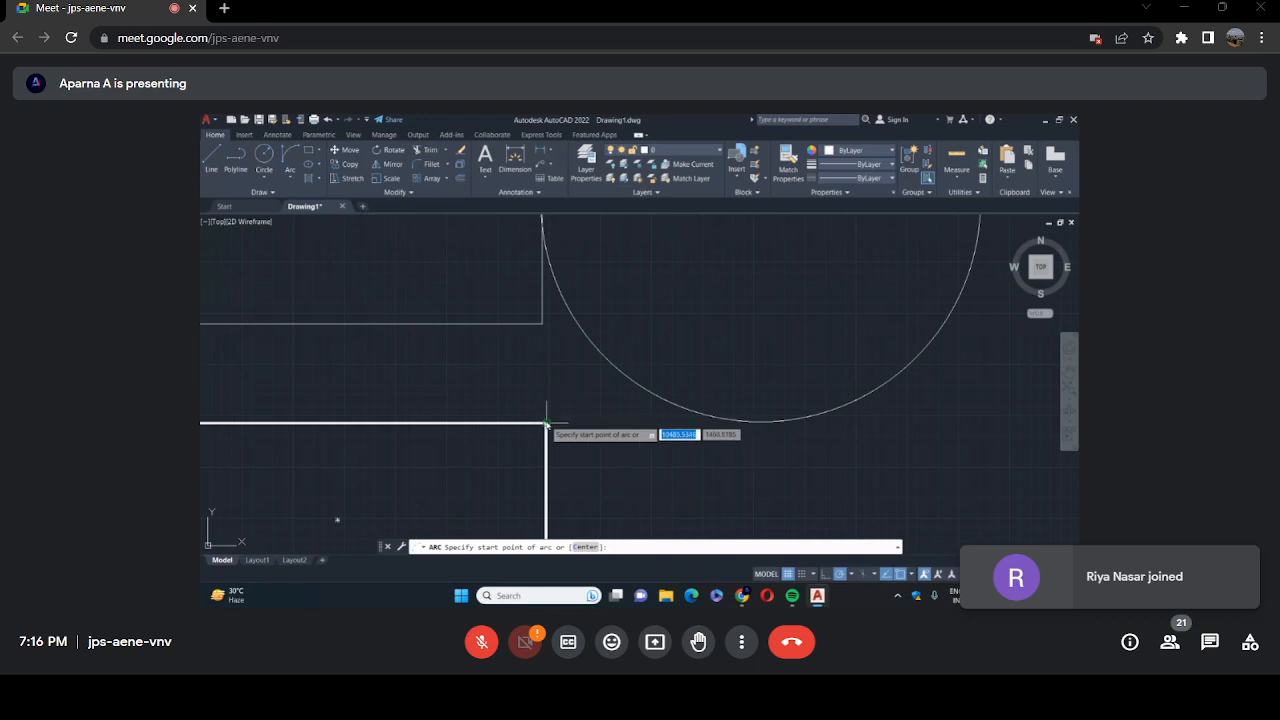
pyautogui.click(547, 424)
pyautogui.scroll(-4, 578, 373)
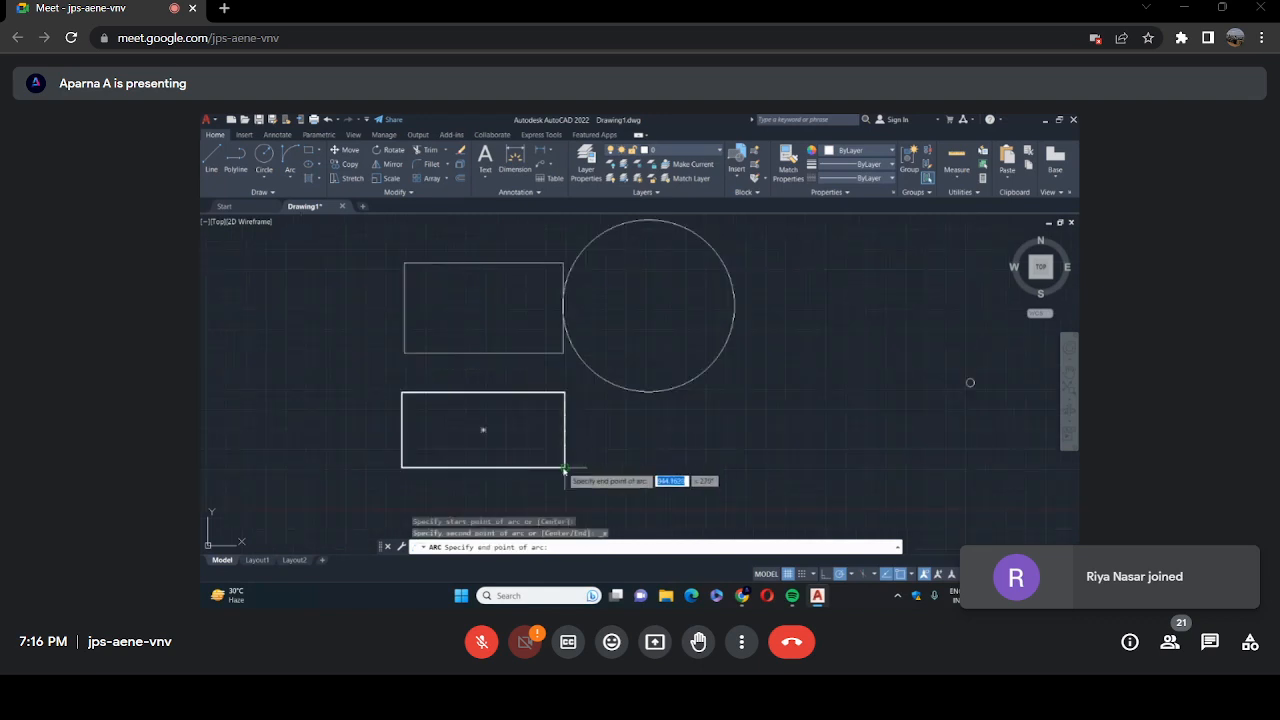
pyautogui.click(565, 468)
pyautogui.click(731, 446)
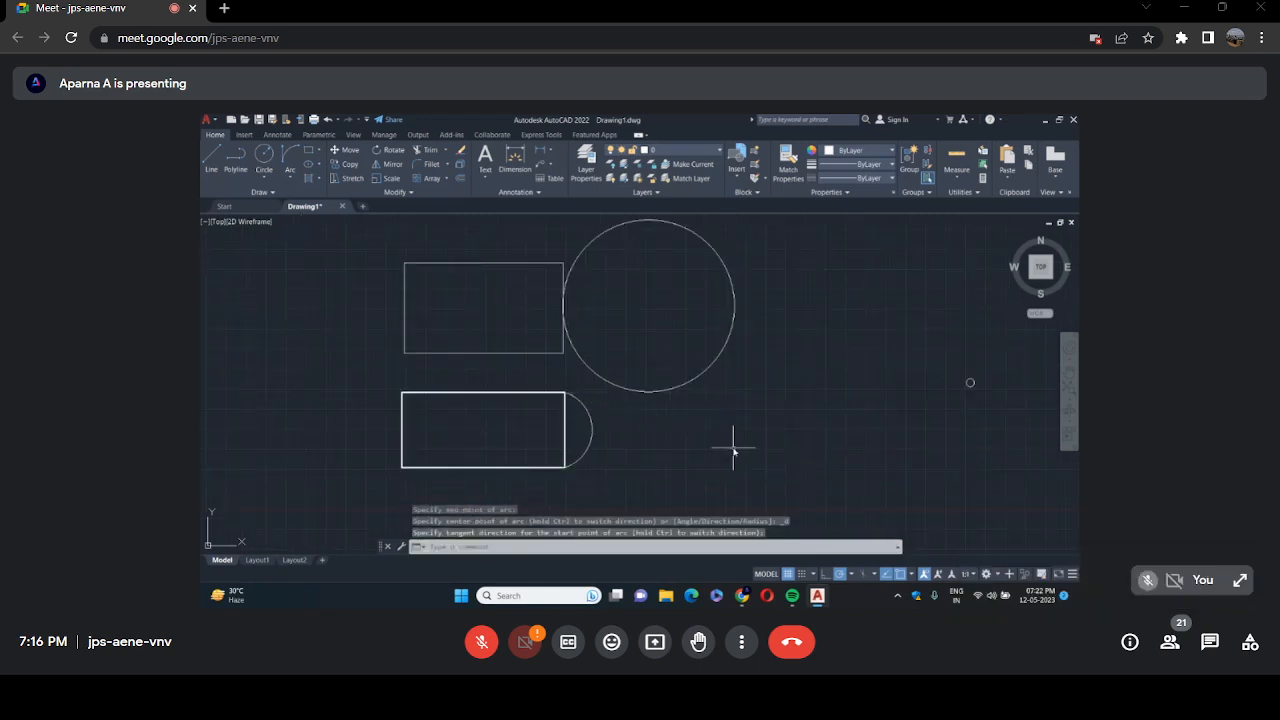
pyautogui.press('Escape')
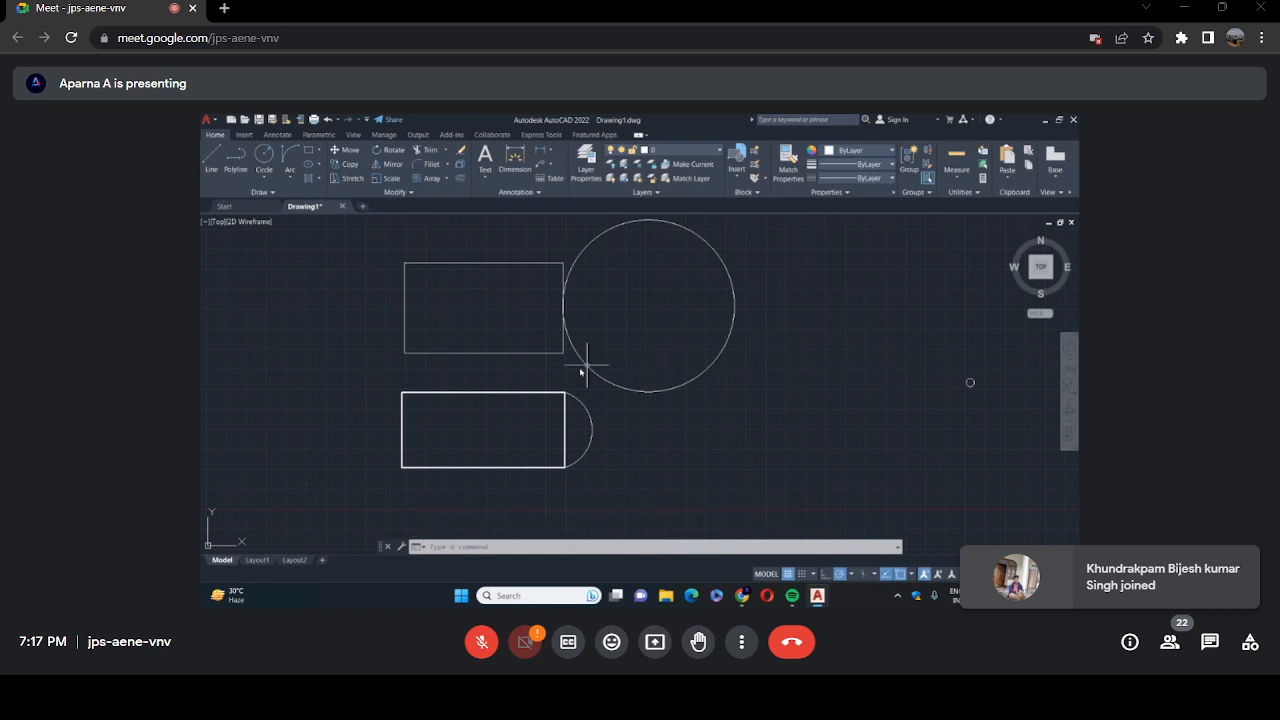
pyautogui.click(952, 355)
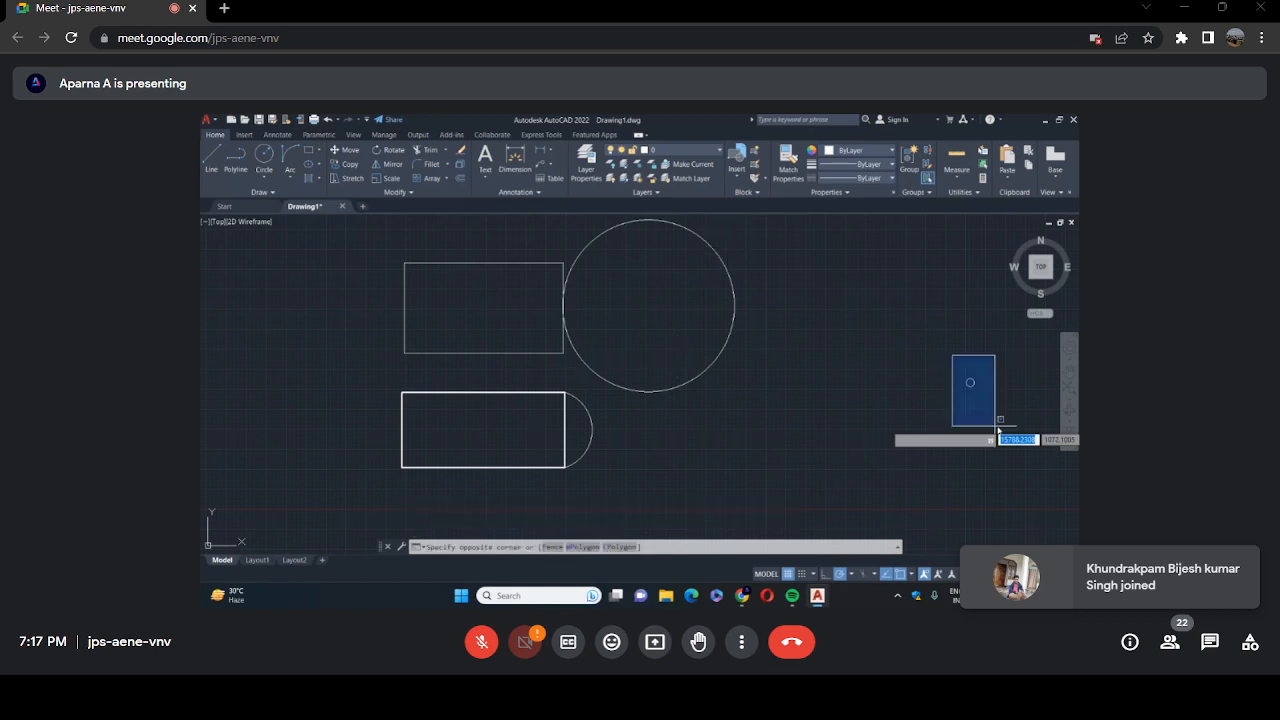
pyautogui.click(998, 430)
pyautogui.press('Escape')
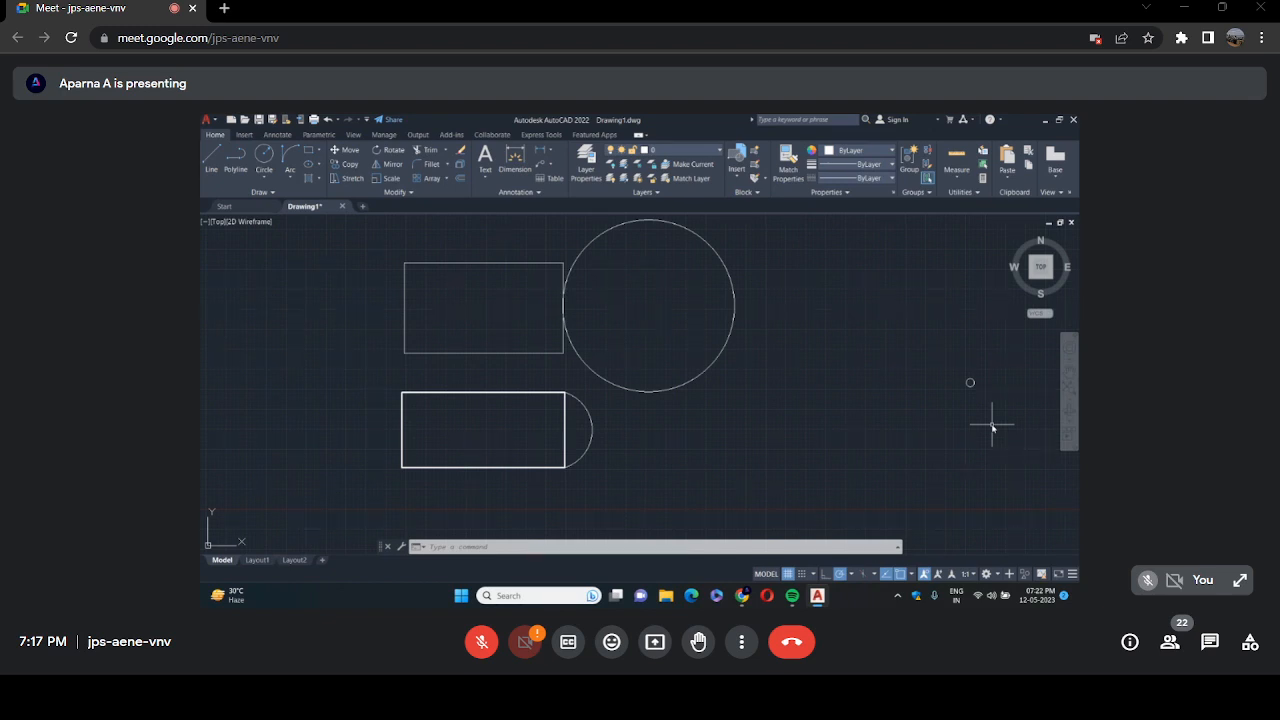
pyautogui.click(976, 376)
pyautogui.click(1004, 421)
pyautogui.press('Escape')
pyautogui.click(949, 367)
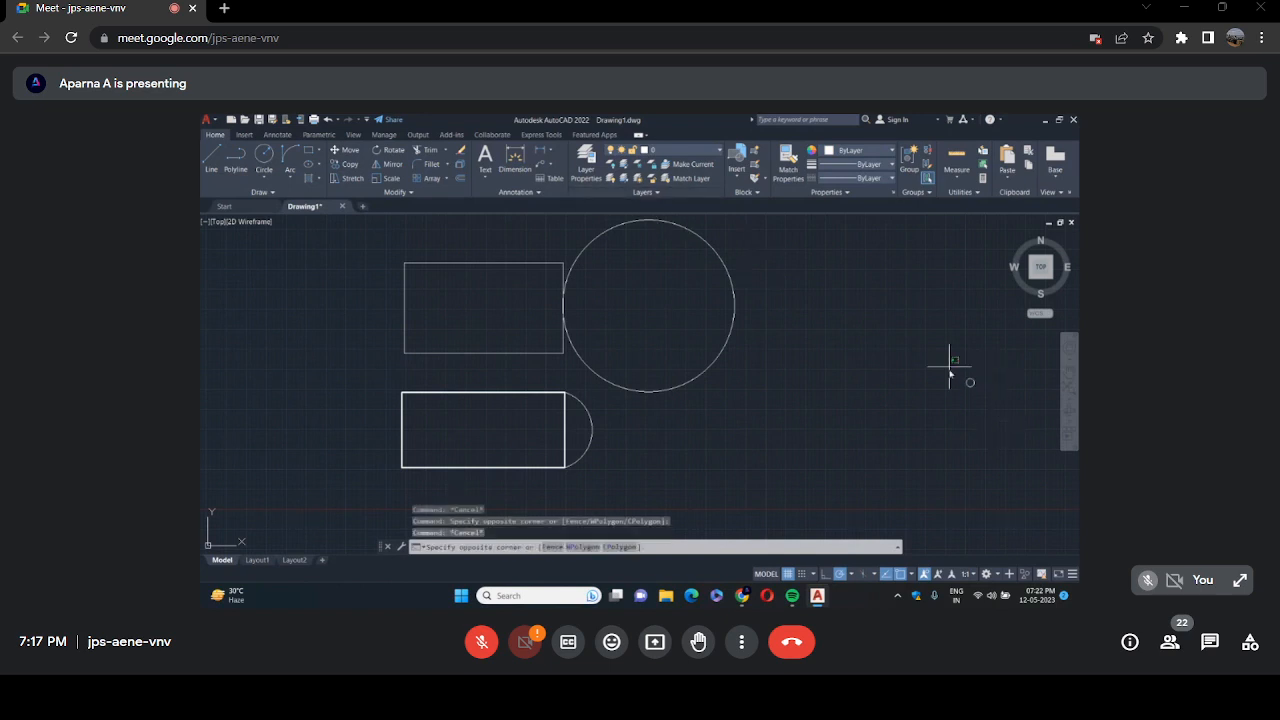
pyautogui.press('Escape')
# Erase the small circle in the empty area to the right of the large circle.
pyautogui.click(948, 378)
pyautogui.click(1021, 452)
pyautogui.press('Delete')
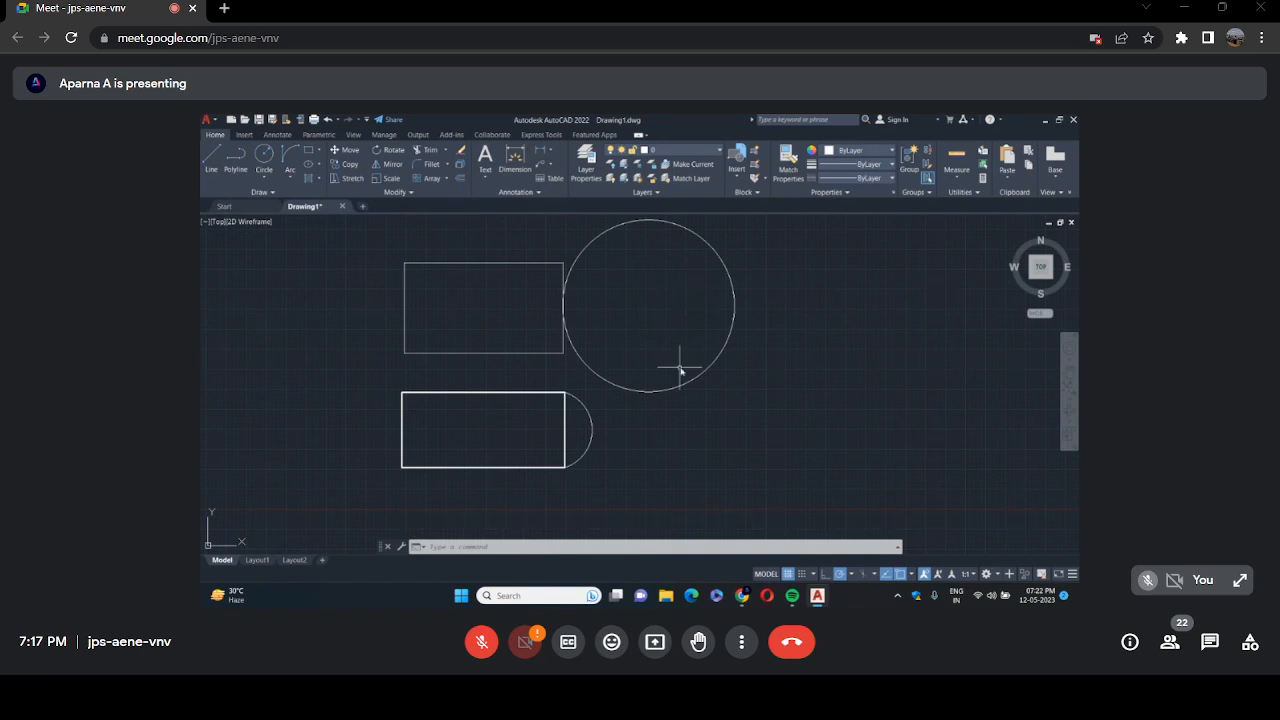
# Fill the half-round area between the lower rectangle's right edge and the arc with a solid yellow hatch, colour 244,238,81.
pyautogui.scroll(-2, 791, 334)
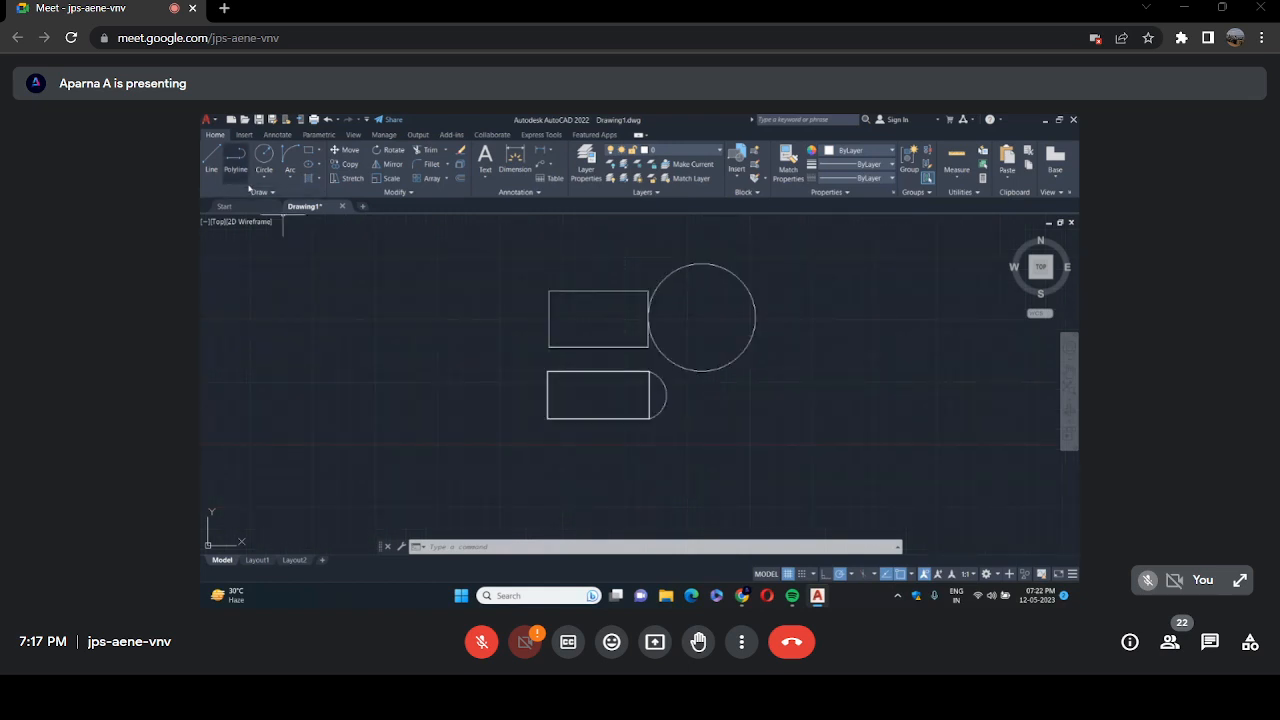
pyautogui.click(309, 180)
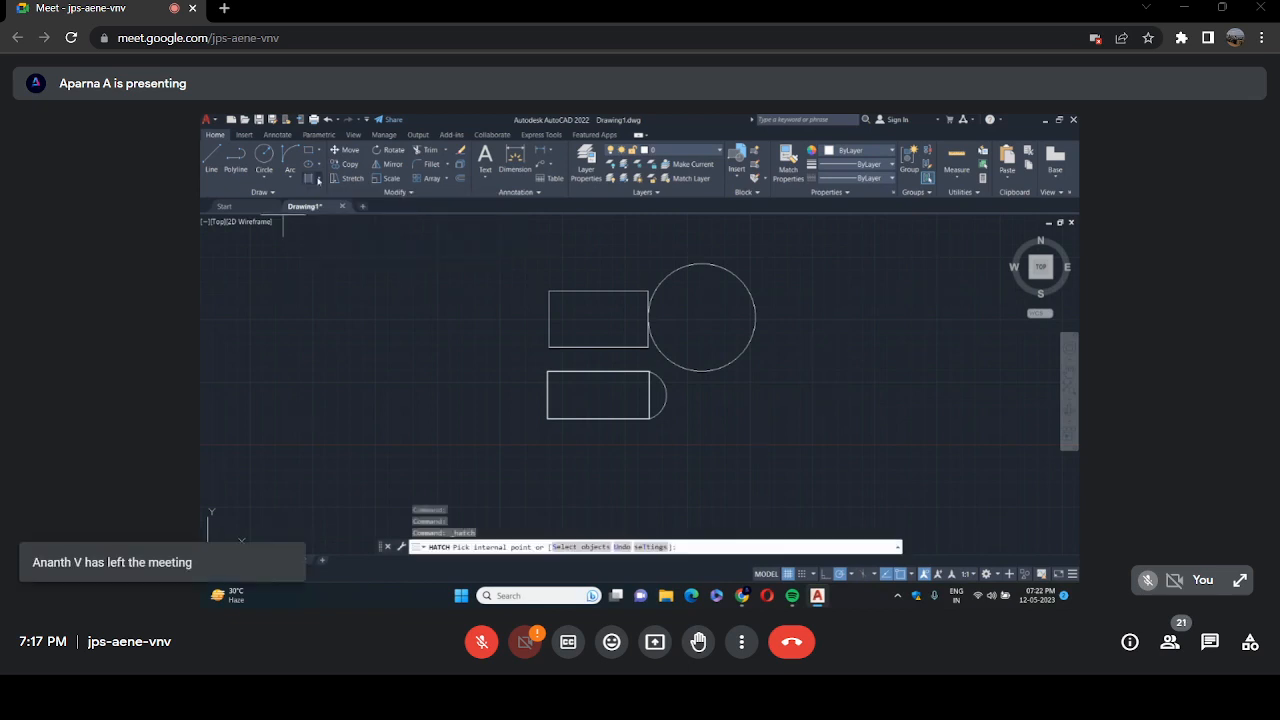
pyautogui.click(298, 173)
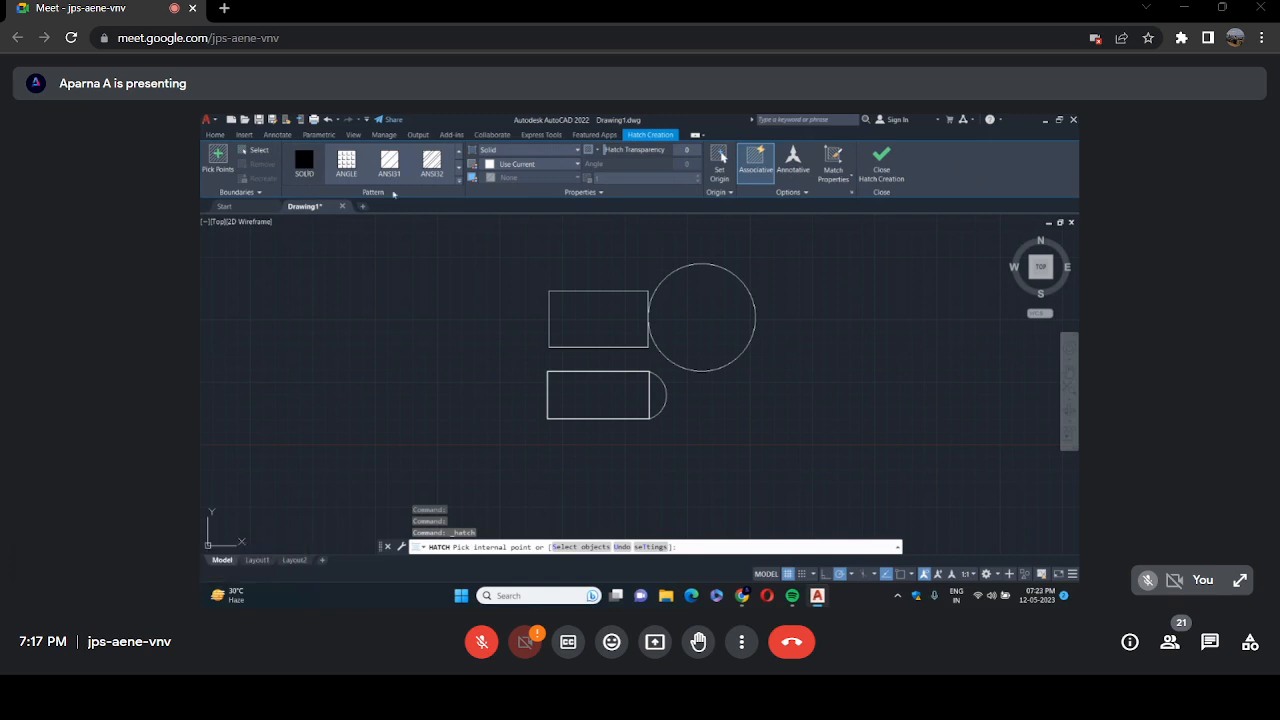
pyautogui.click(458, 180)
pyautogui.scroll(-3, 456, 222)
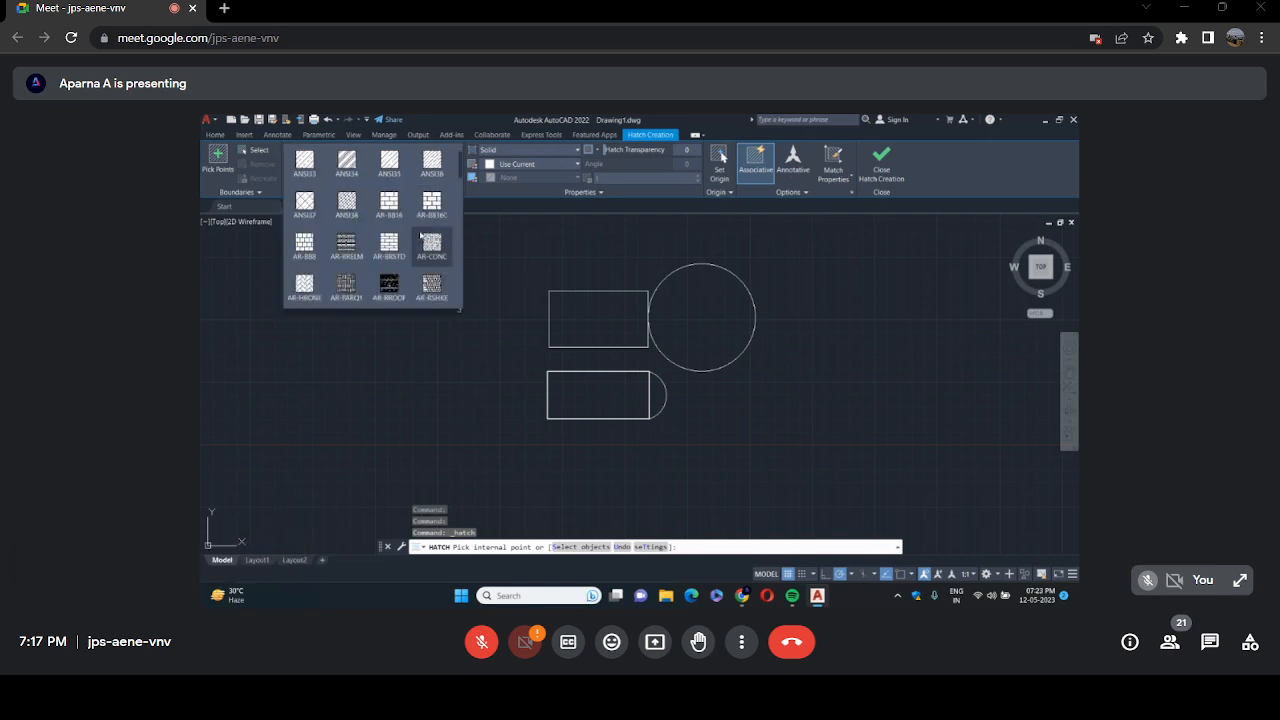
pyautogui.scroll(-3, 418, 246)
pyautogui.scroll(8, 414, 241)
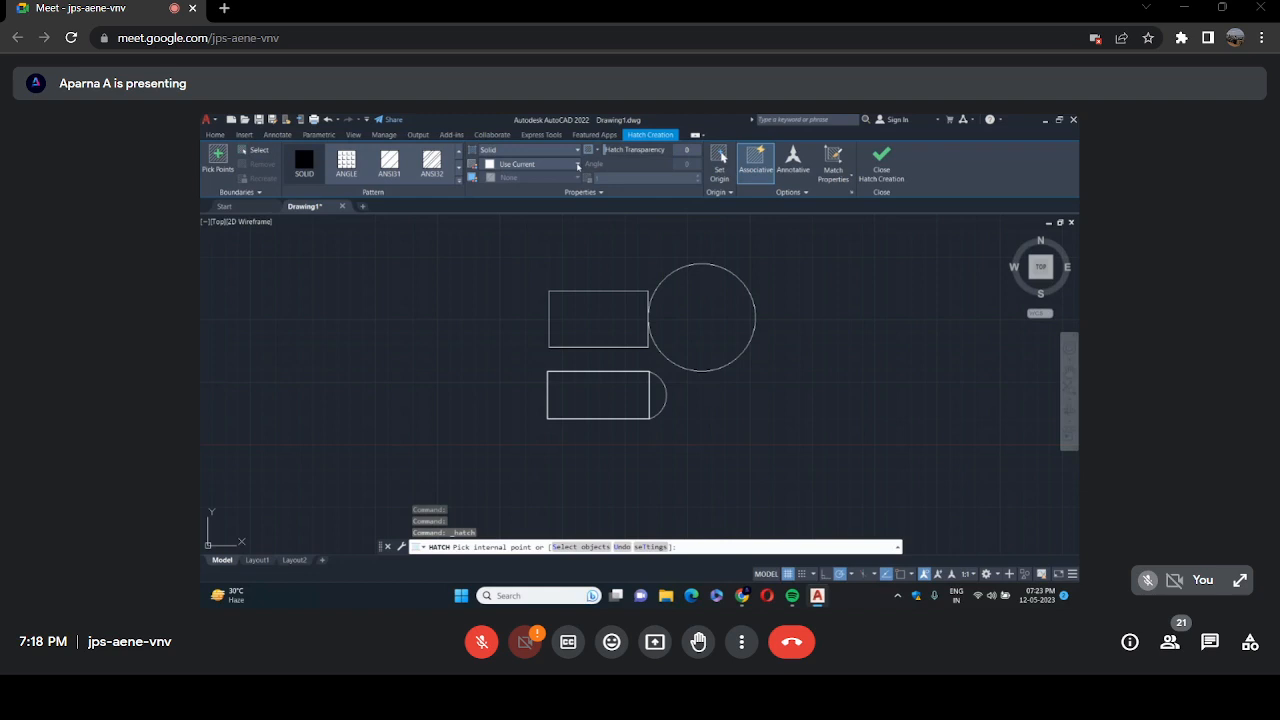
pyautogui.click(578, 165)
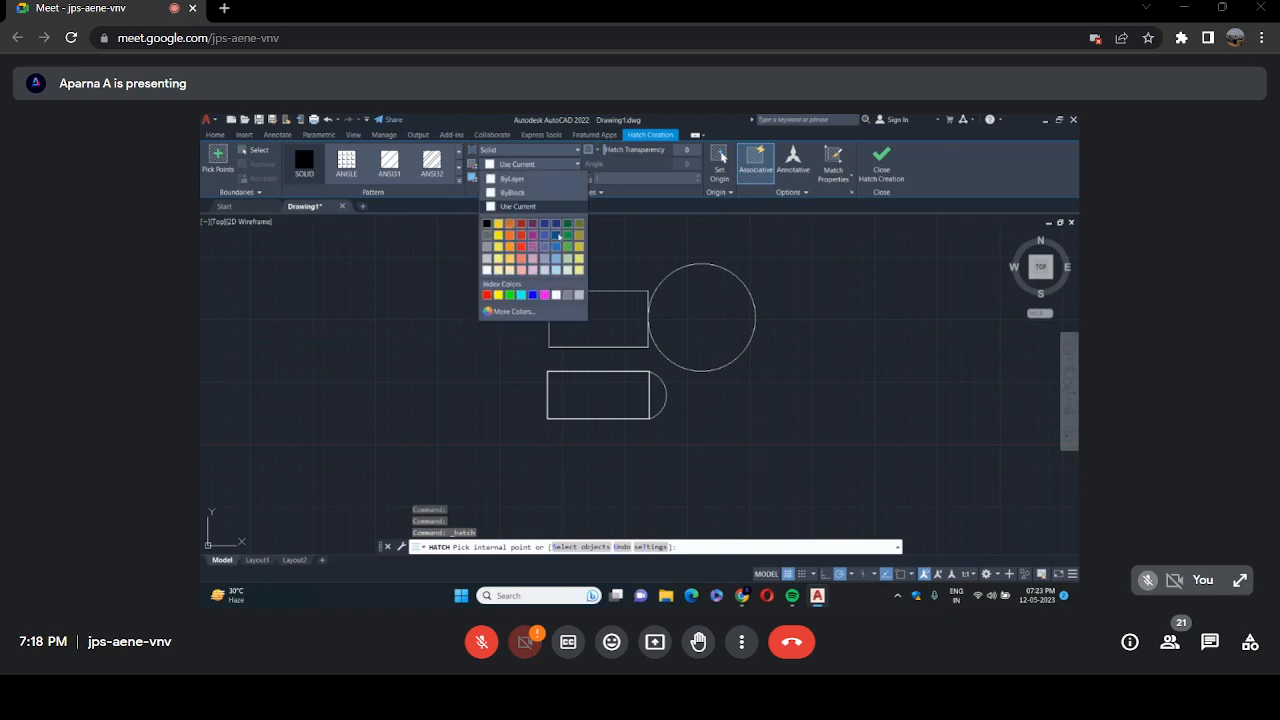
pyautogui.click(509, 257)
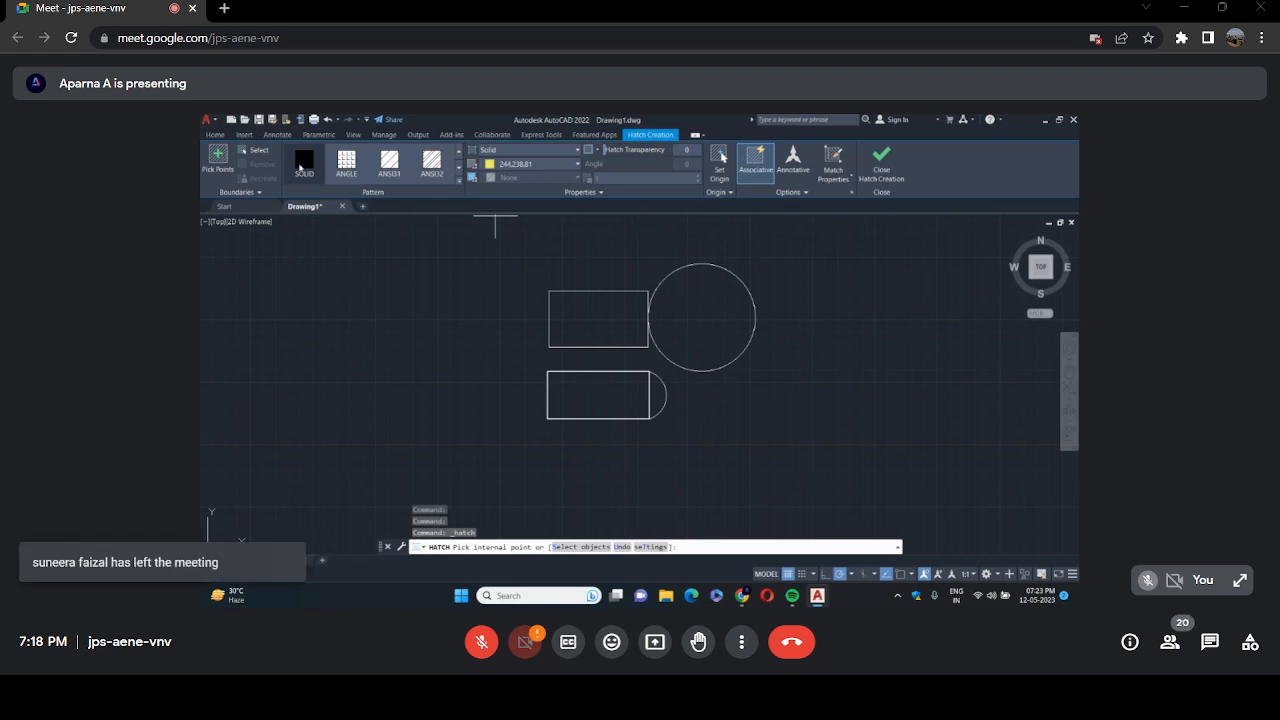
pyautogui.click(652, 395)
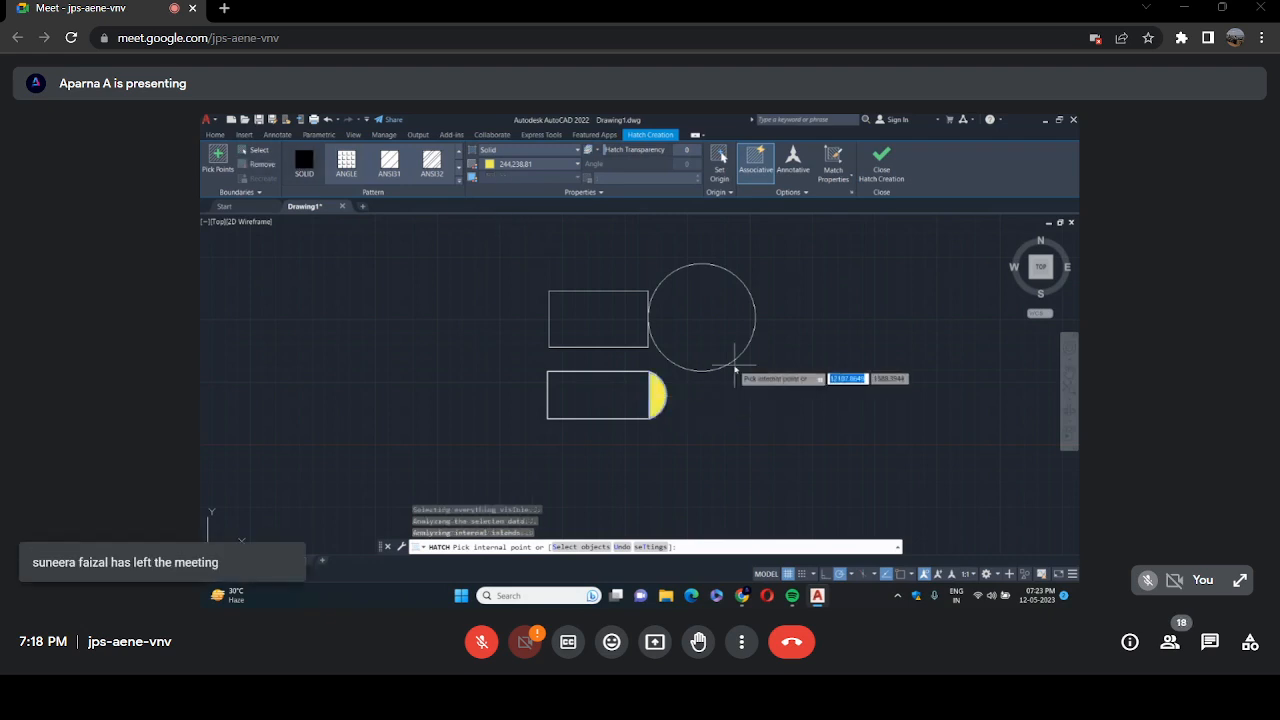
pyautogui.press('Return')
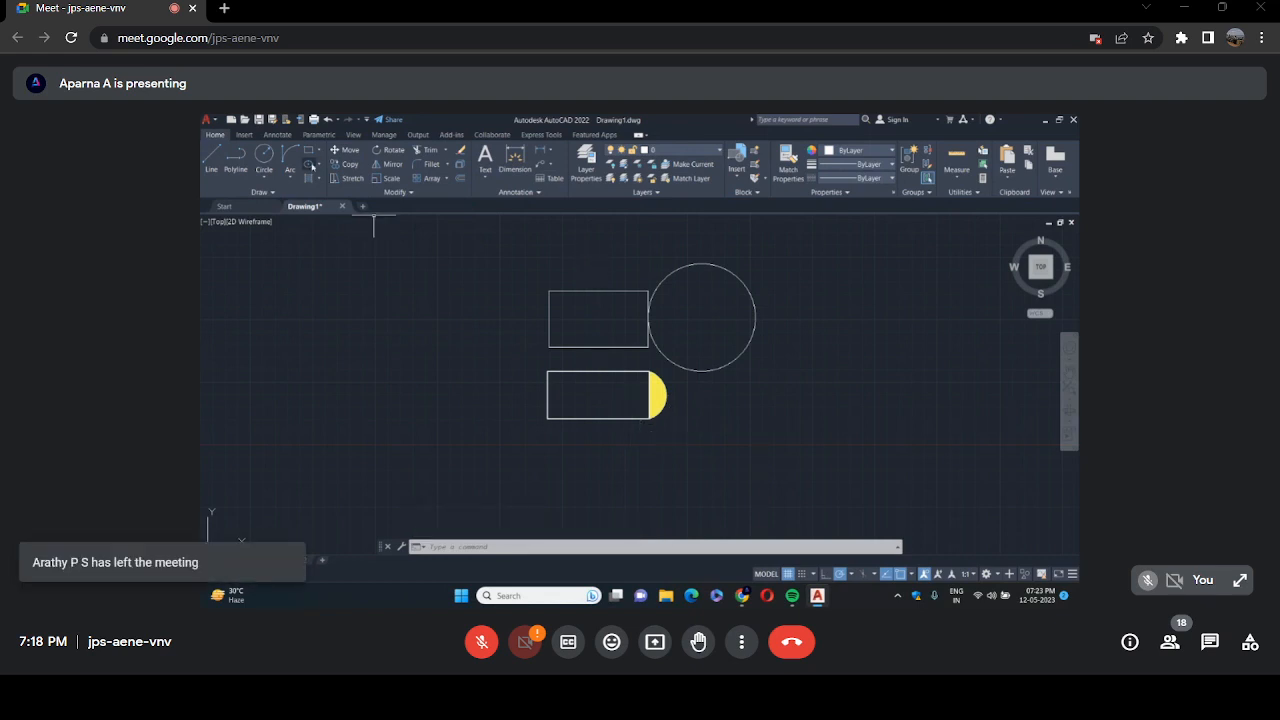
# Draw a freehand rectangle in the empty area up and to the left of the existing rectangles.
pyautogui.click(309, 150)
pyautogui.click(333, 258)
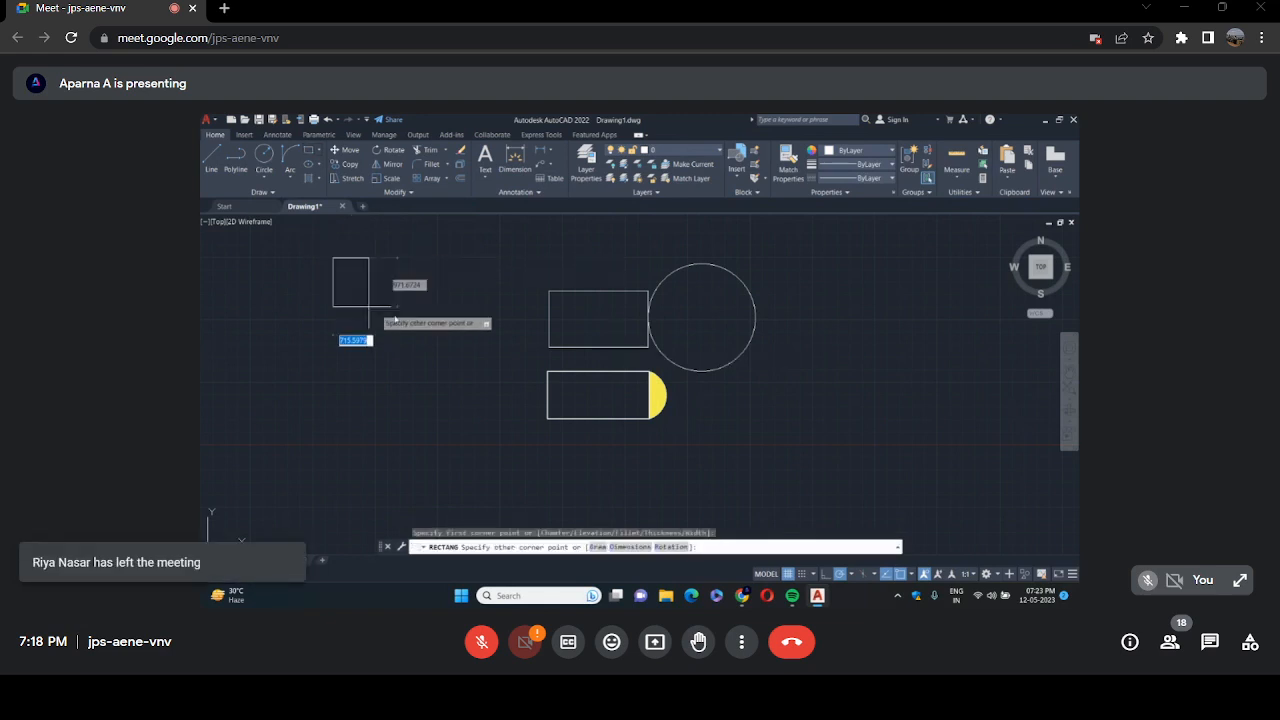
pyautogui.click(446, 323)
pyautogui.press('Escape')
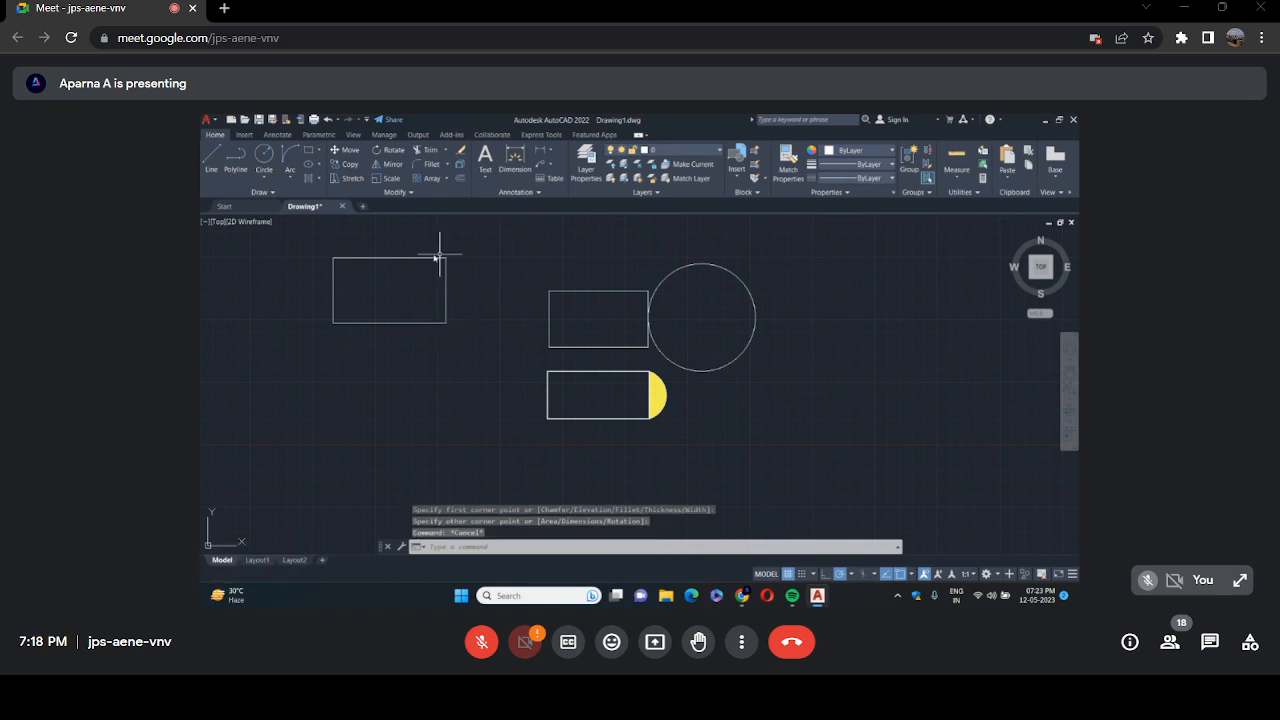
pyautogui.click(384, 259)
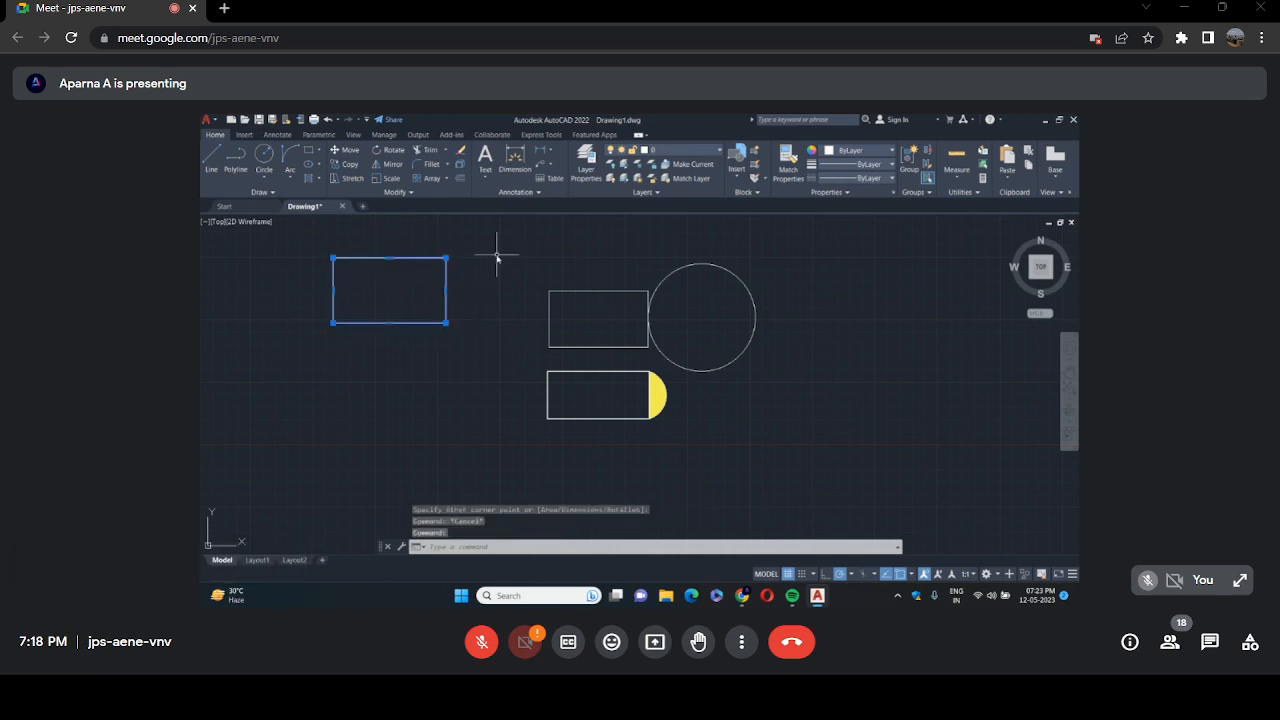
pyautogui.press('Escape')
# Draw a 600 by 200 rectangle just below the new freehand rectangle.
pyautogui.click(310, 150)
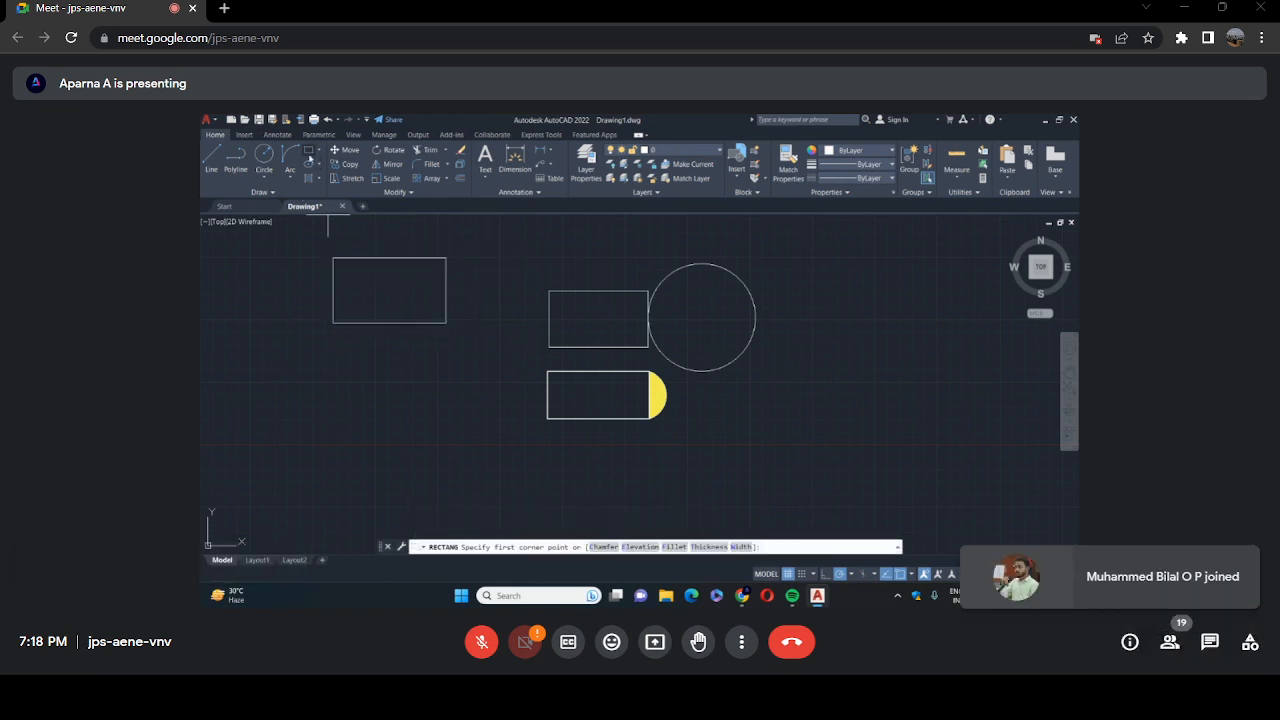
pyautogui.click(336, 362)
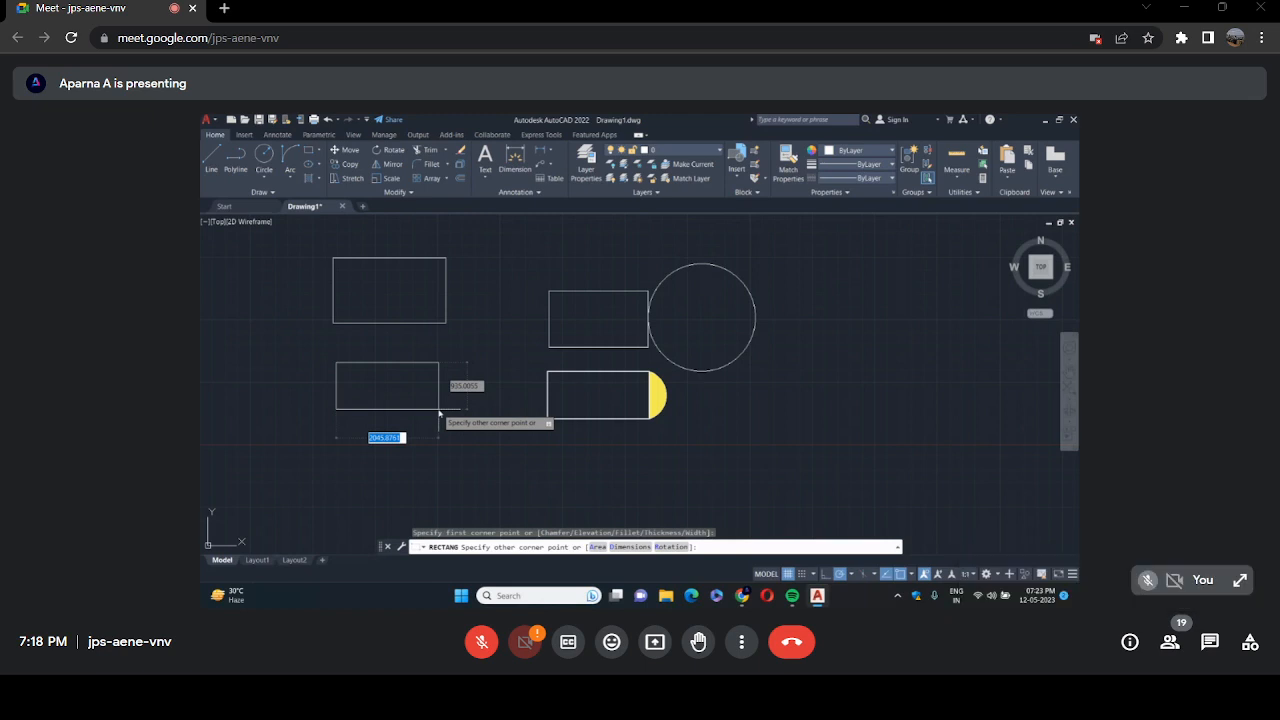
pyautogui.write('800')
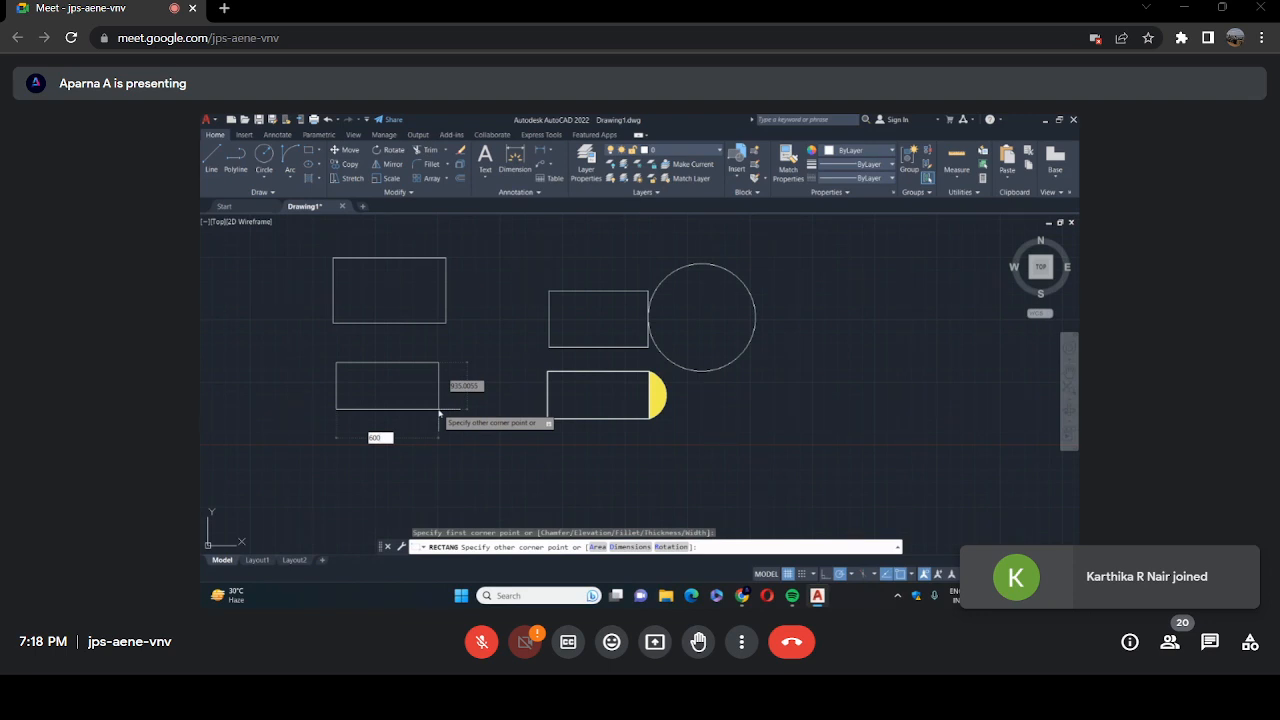
pyautogui.press('Tab')
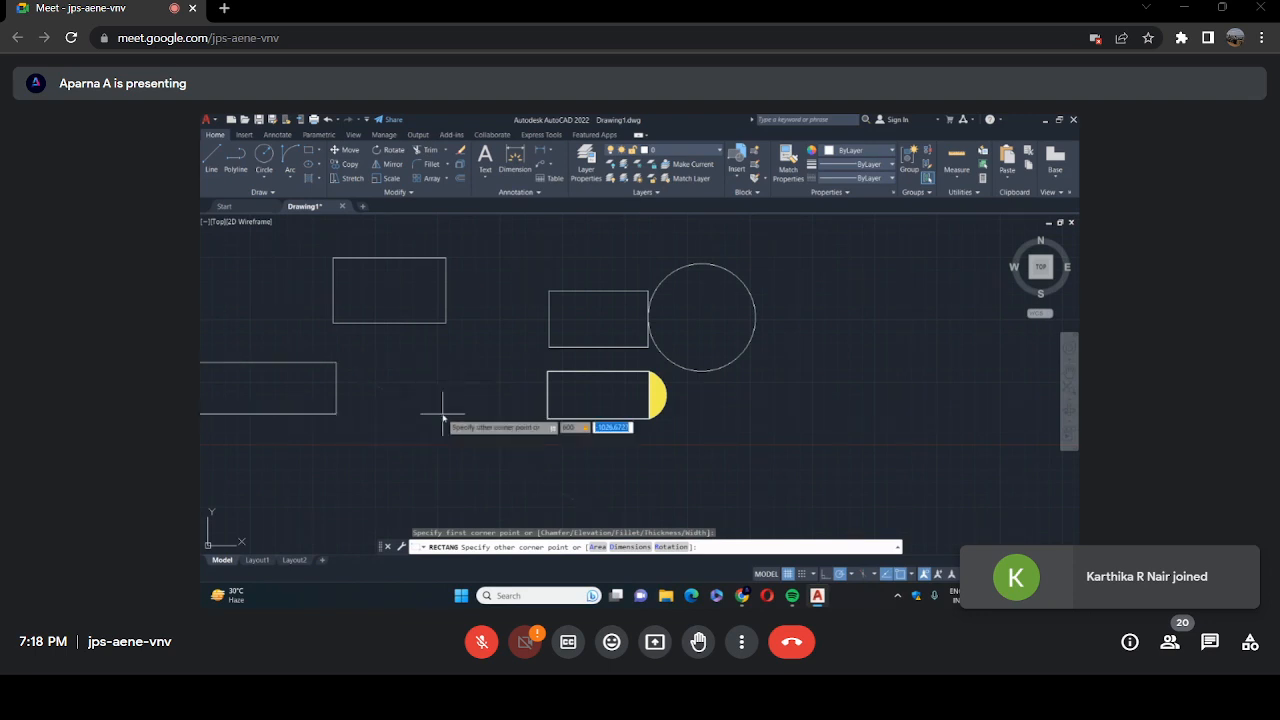
pyautogui.write('4')
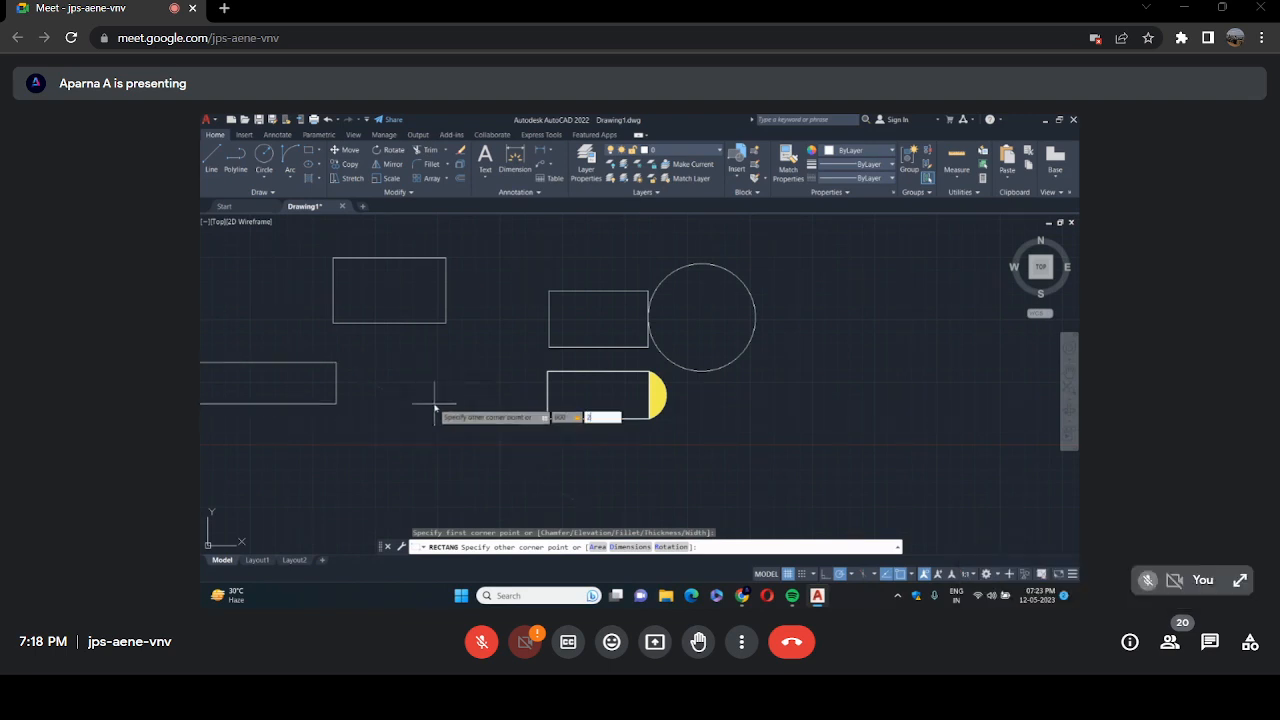
pyautogui.write('00')
pyautogui.press('Return')
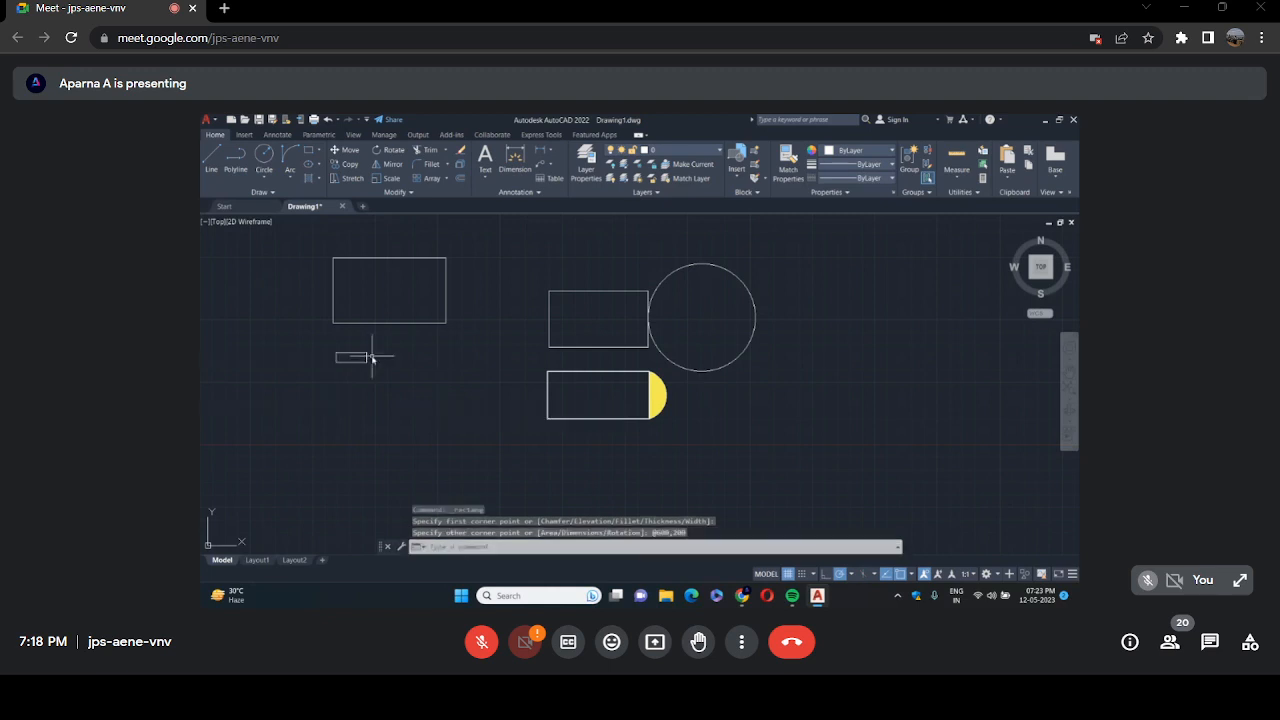
pyautogui.scroll(6, 362, 359)
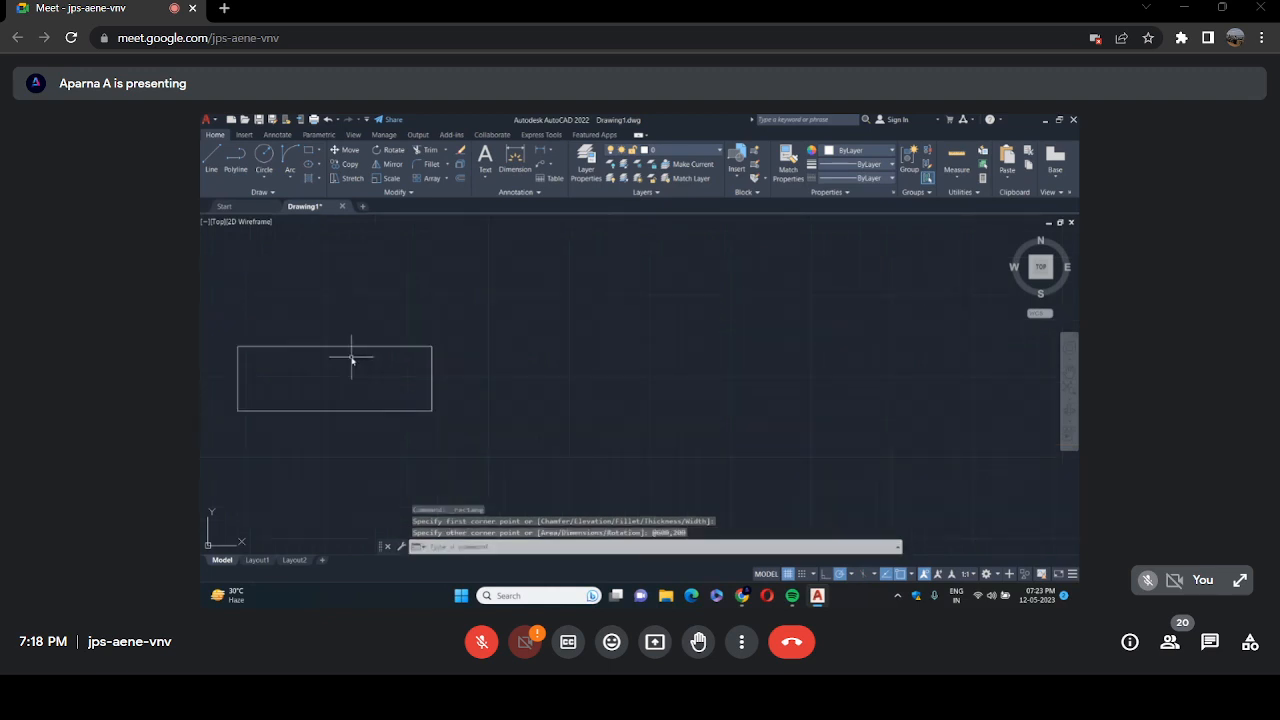
pyautogui.scroll(-5, 449, 387)
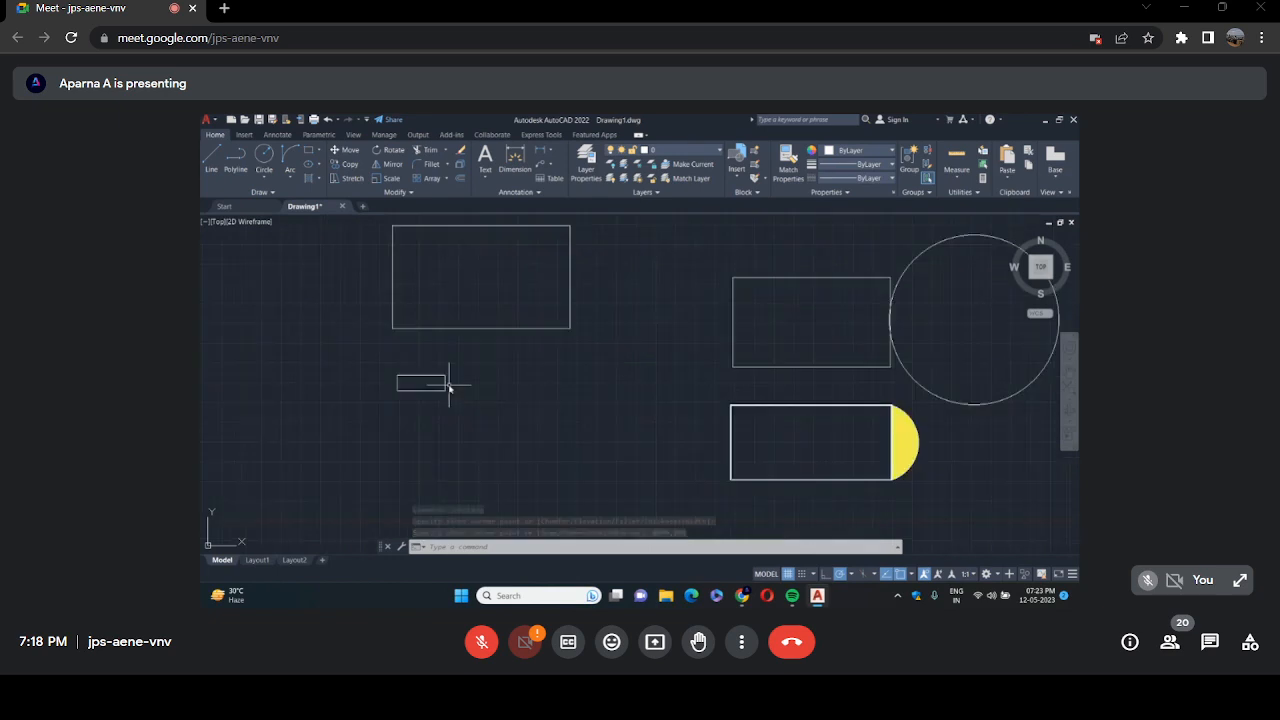
pyautogui.scroll(-2, 400, 330)
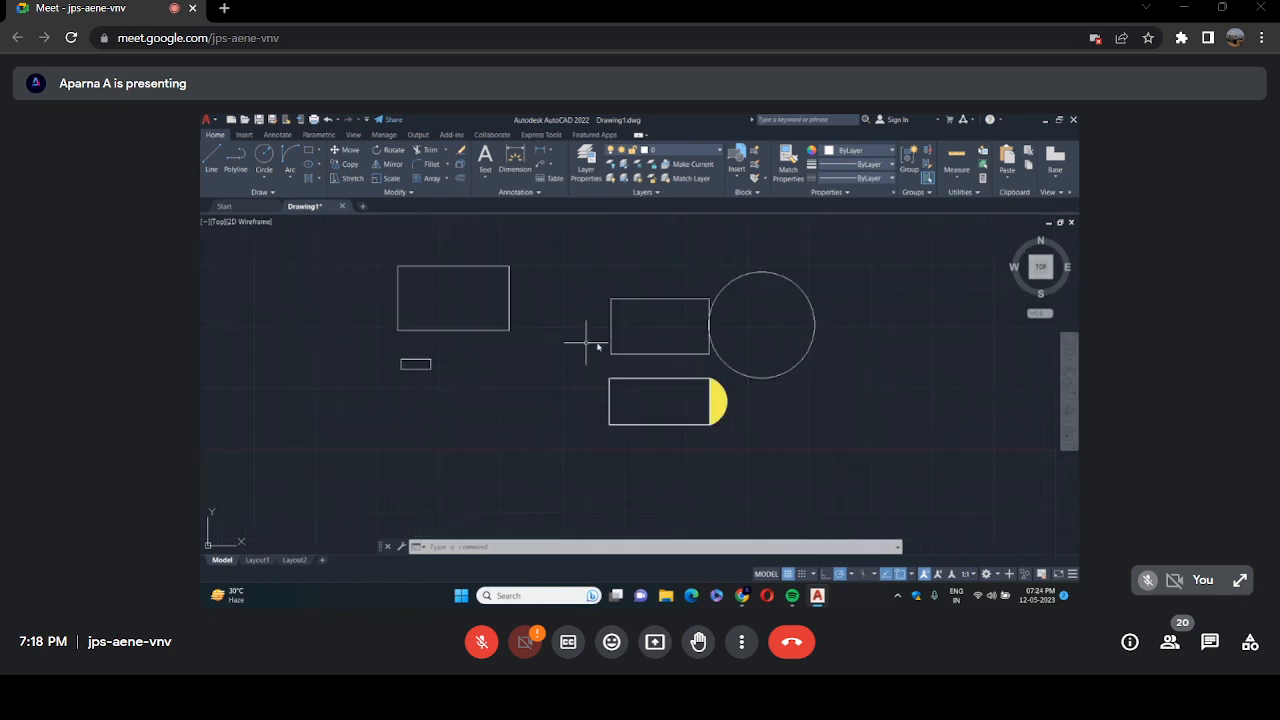
# Erase the 600 by 200 rectangle and the freehand rectangle above it.
pyautogui.click(384, 355)
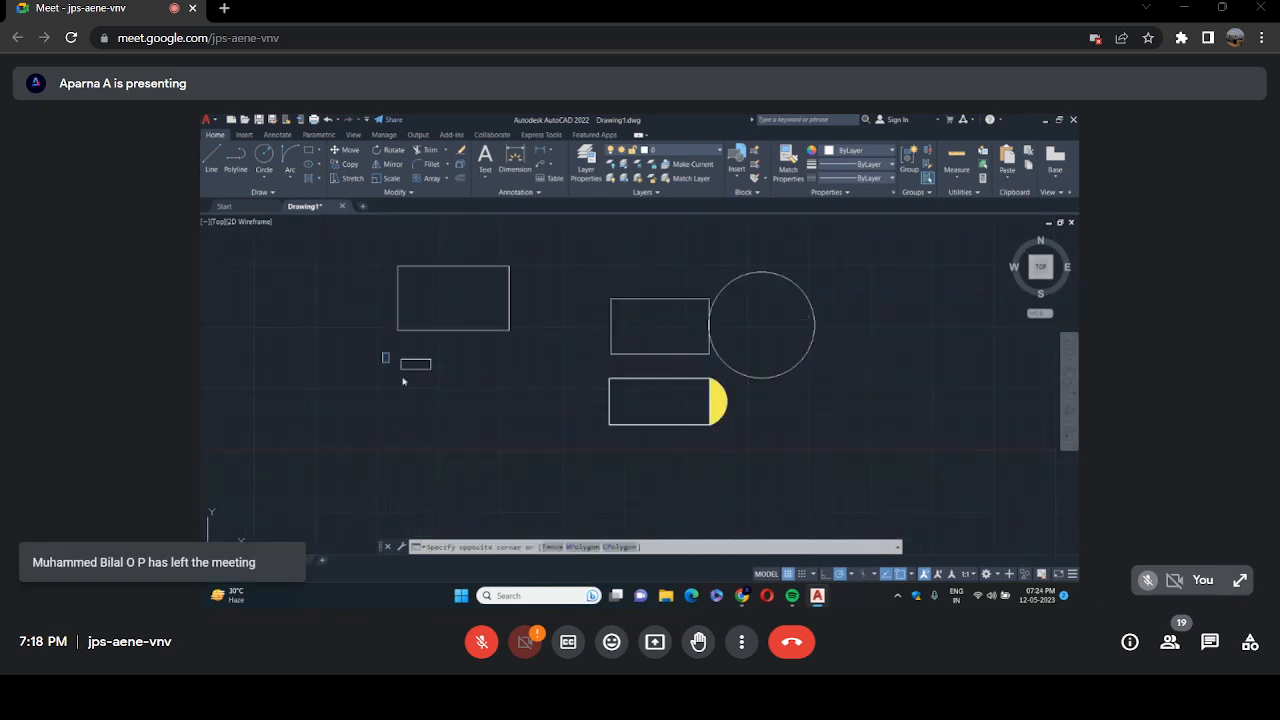
pyautogui.click(445, 392)
pyautogui.press('Delete')
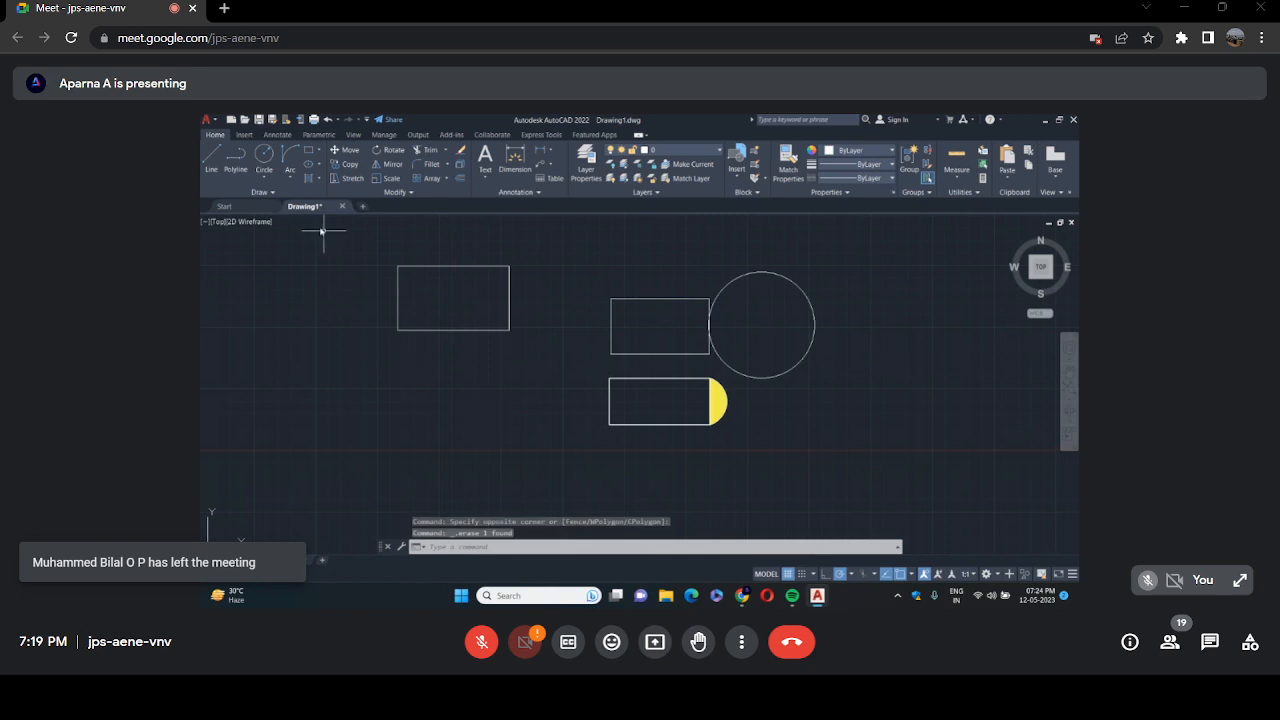
pyautogui.click(378, 246)
pyautogui.click(514, 380)
pyautogui.press('Delete')
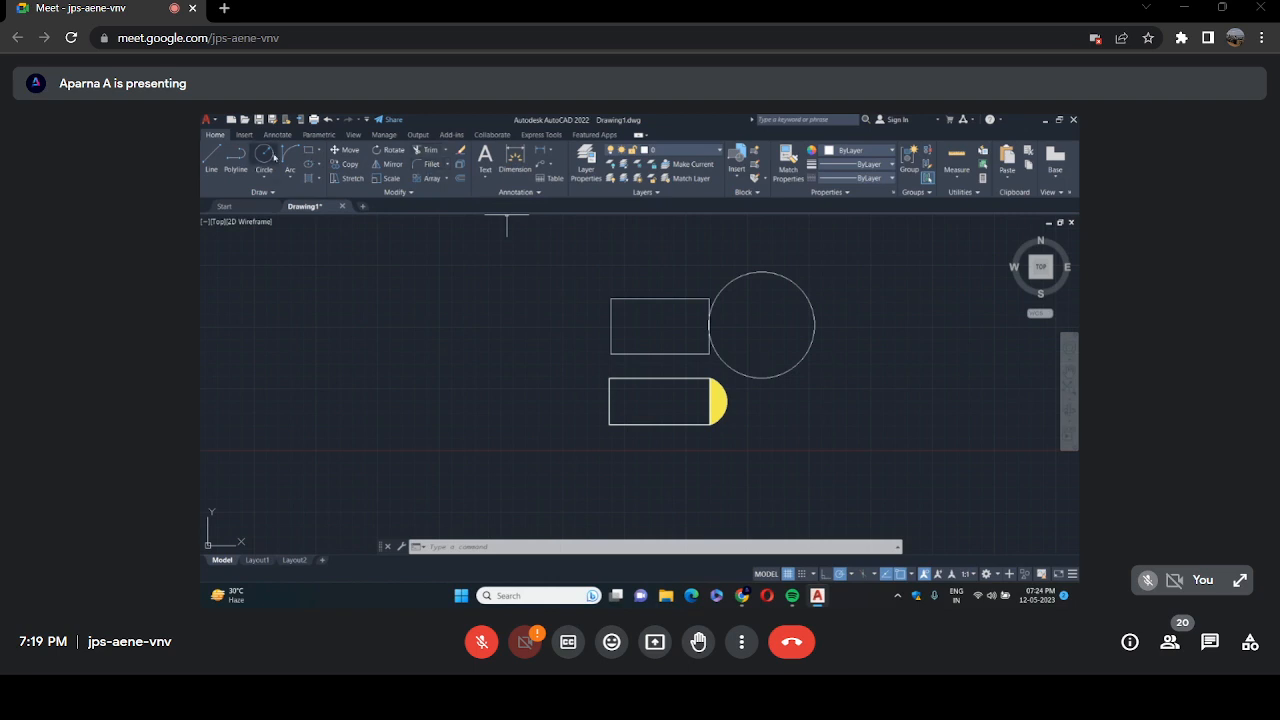
# Draw a vertical line crossing both remaining rectangles, from above the upper one to below the lower one.
pyautogui.click(309, 150)
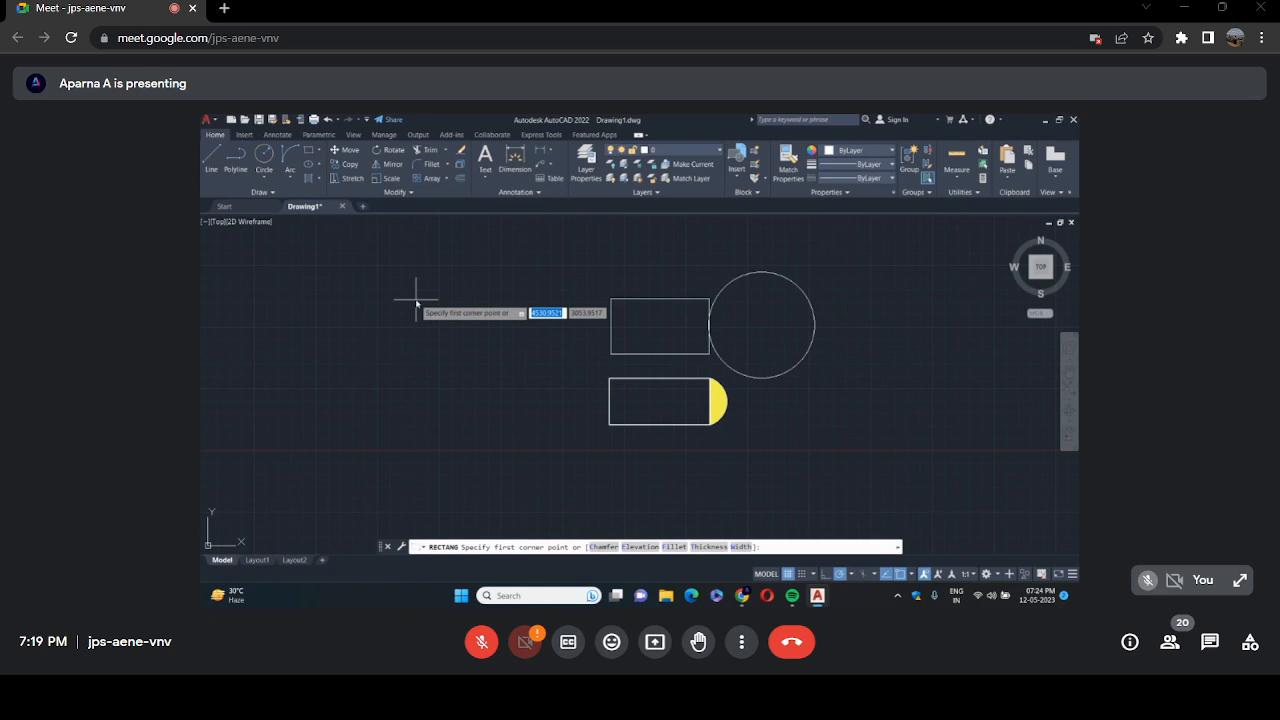
pyautogui.press('Escape')
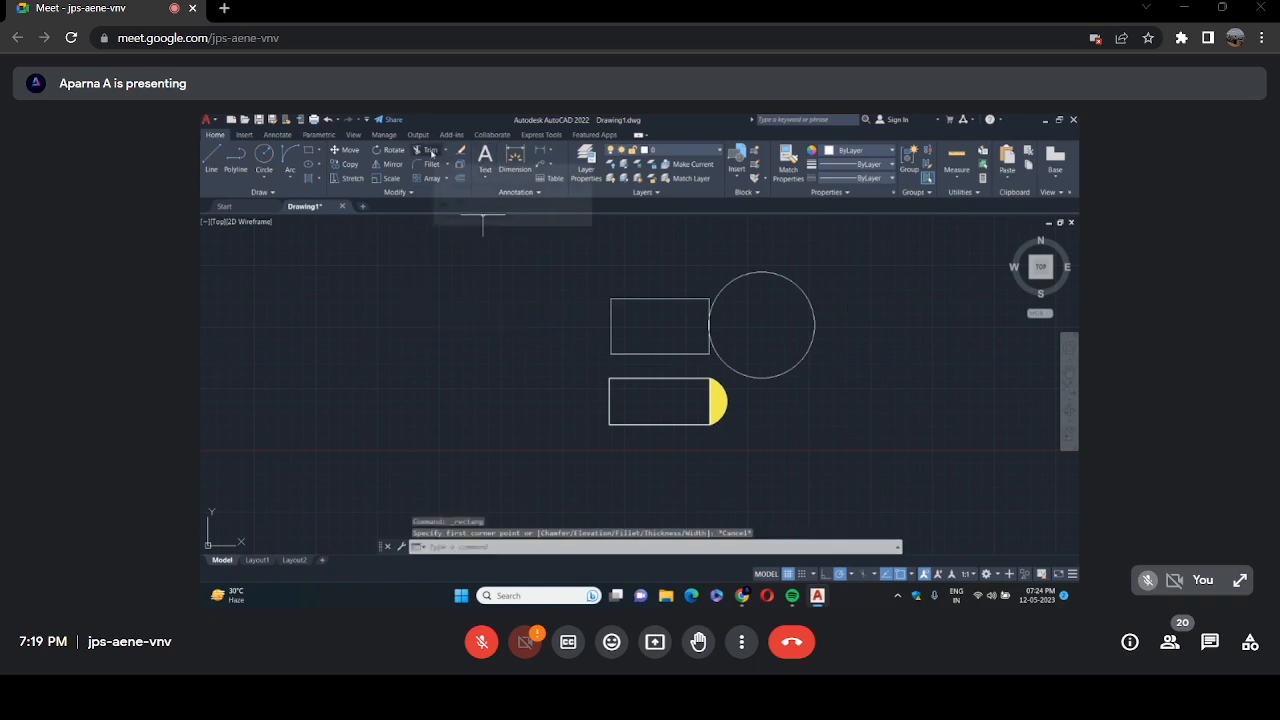
pyautogui.click(211, 160)
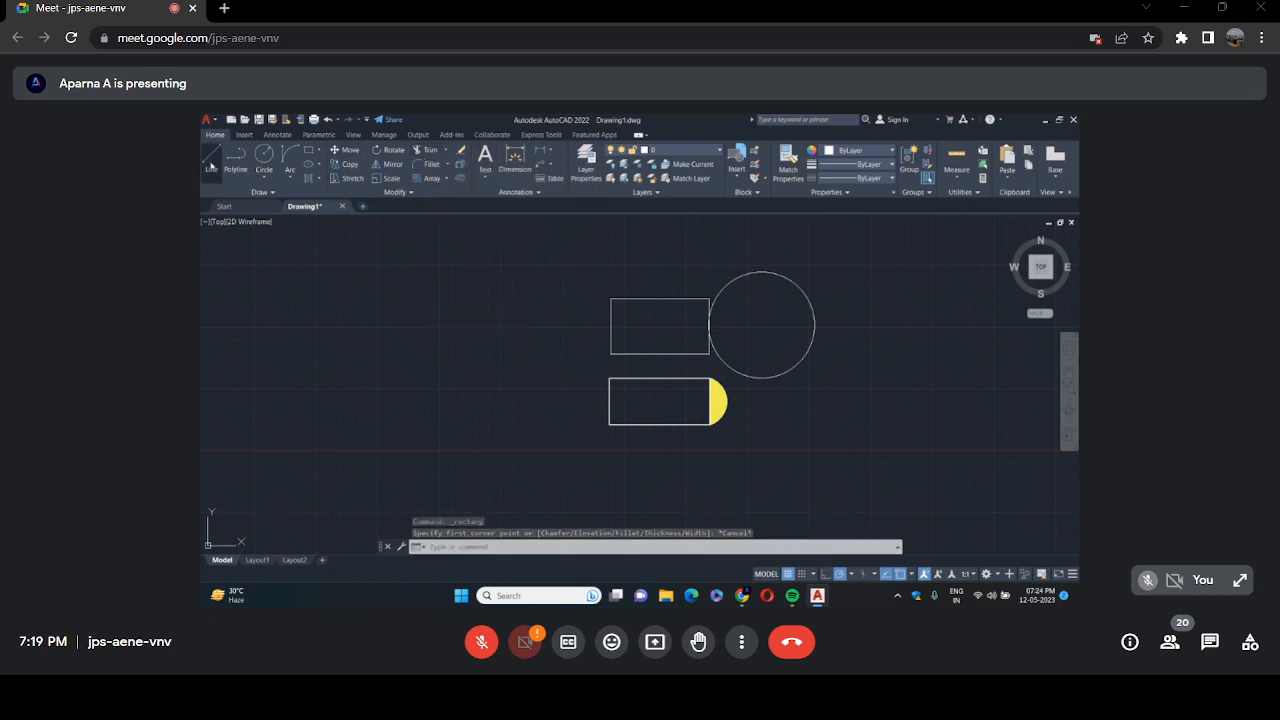
pyautogui.click(655, 263)
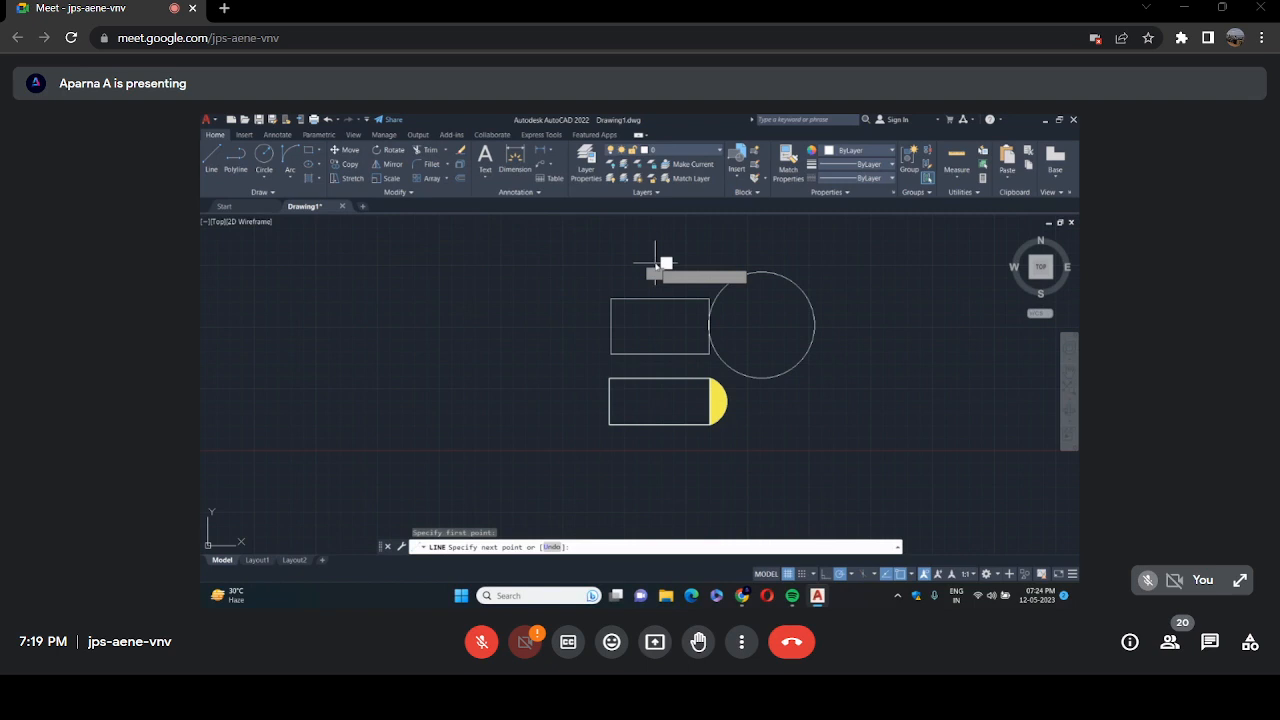
pyautogui.click(656, 487)
pyautogui.rightClick(659, 487)
pyautogui.click(680, 352)
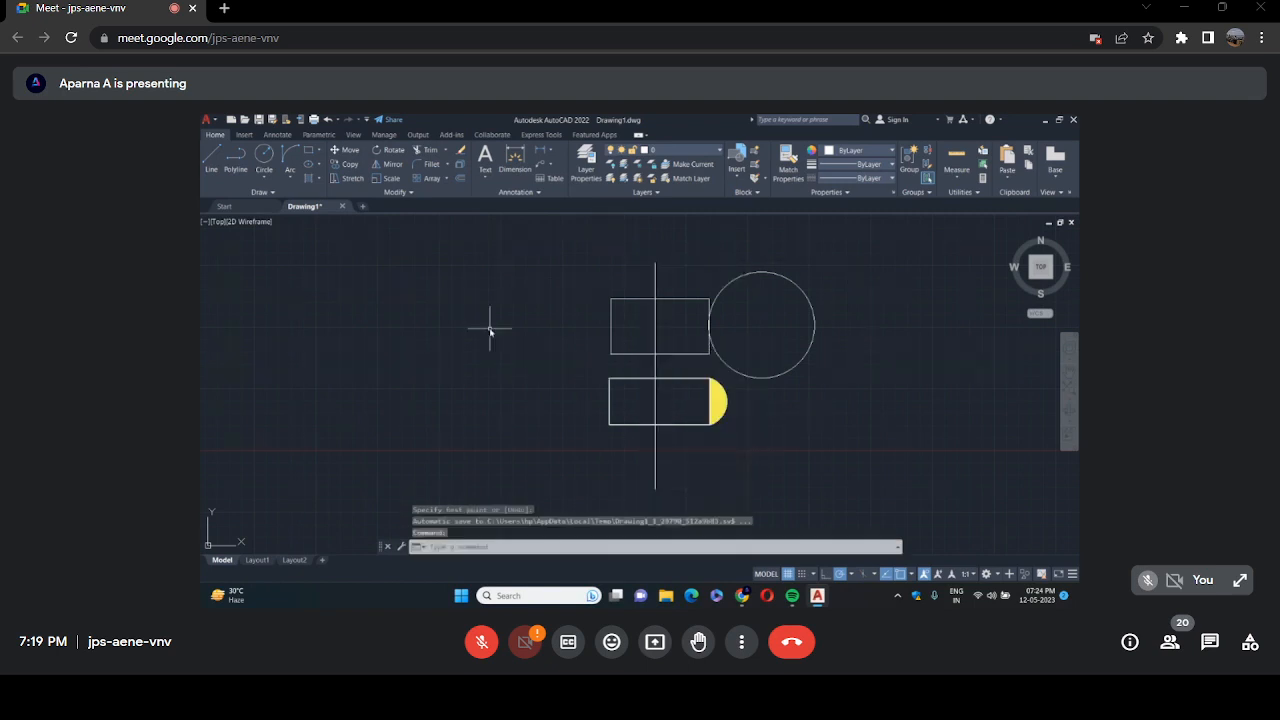
# Draw a horizontal line along the upper rectangle's bottom edge, from left of the rectangles across the vertical line into the large circle.
pyautogui.write('l')
pyautogui.press('Return')
pyautogui.click(544, 352)
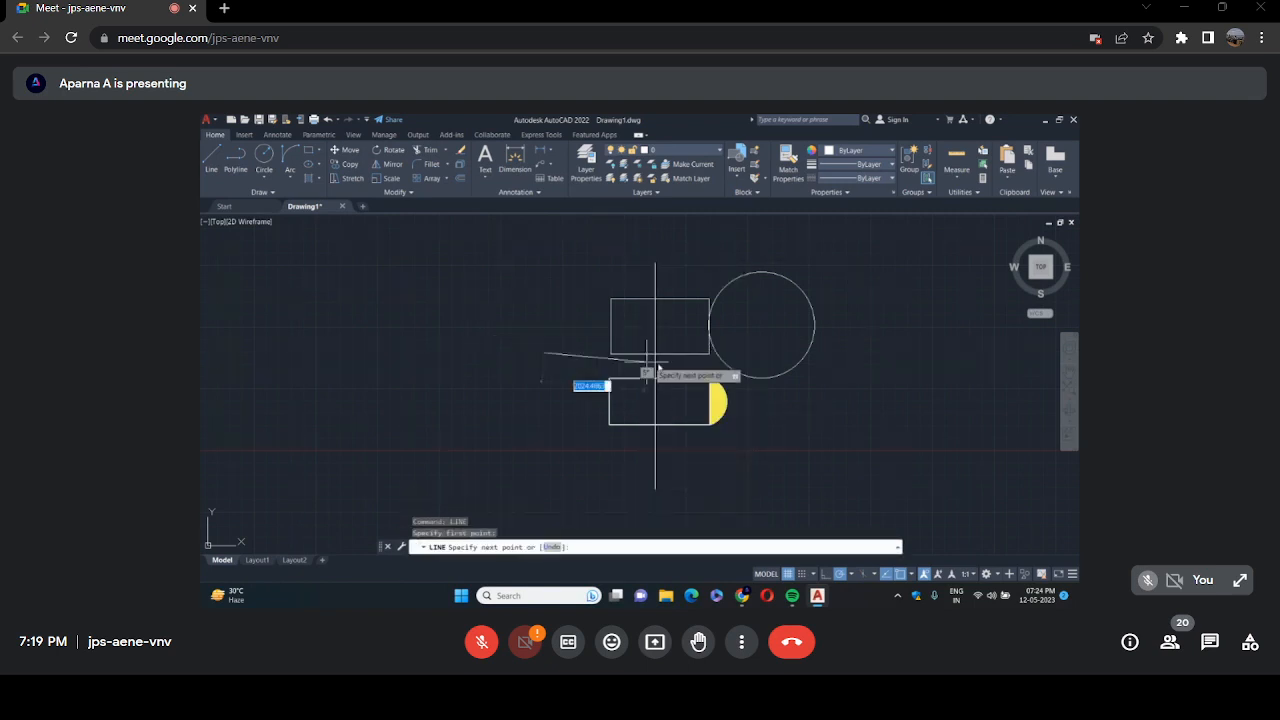
pyautogui.click(786, 353)
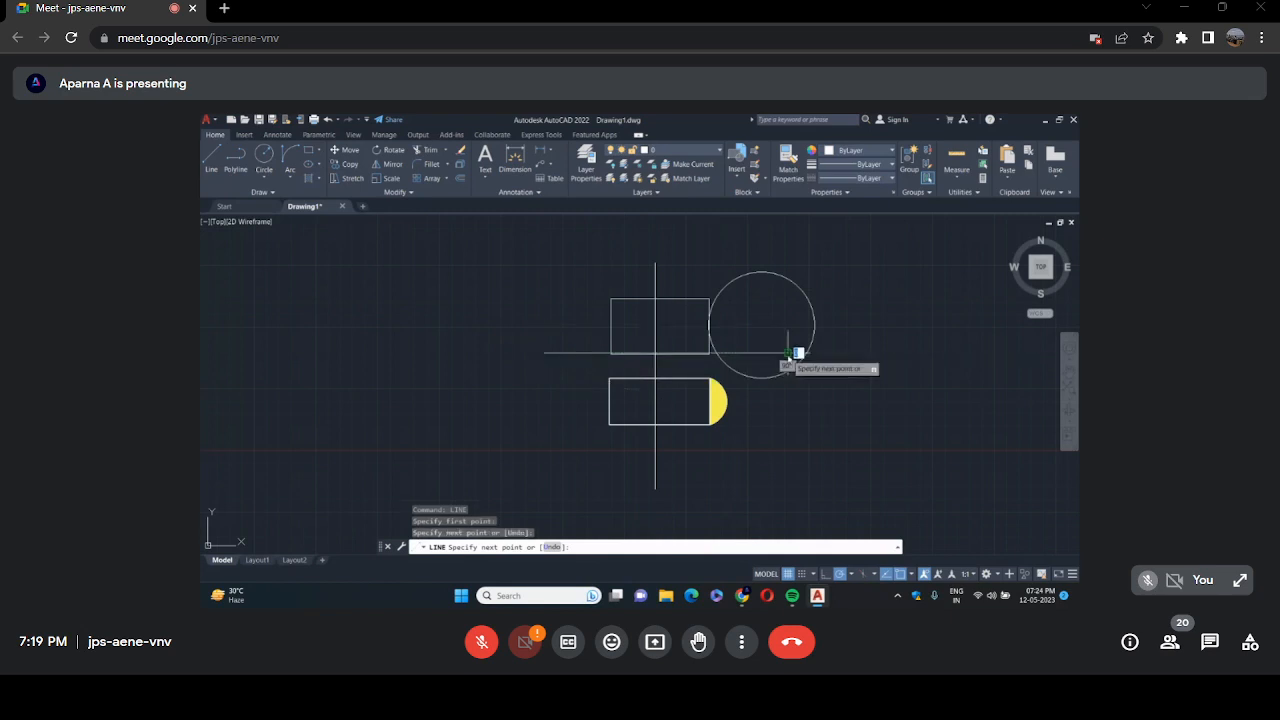
# Trim away the upper rectangle's left edge and the part of its top edge left of the vertical line.
pyautogui.press('Return')
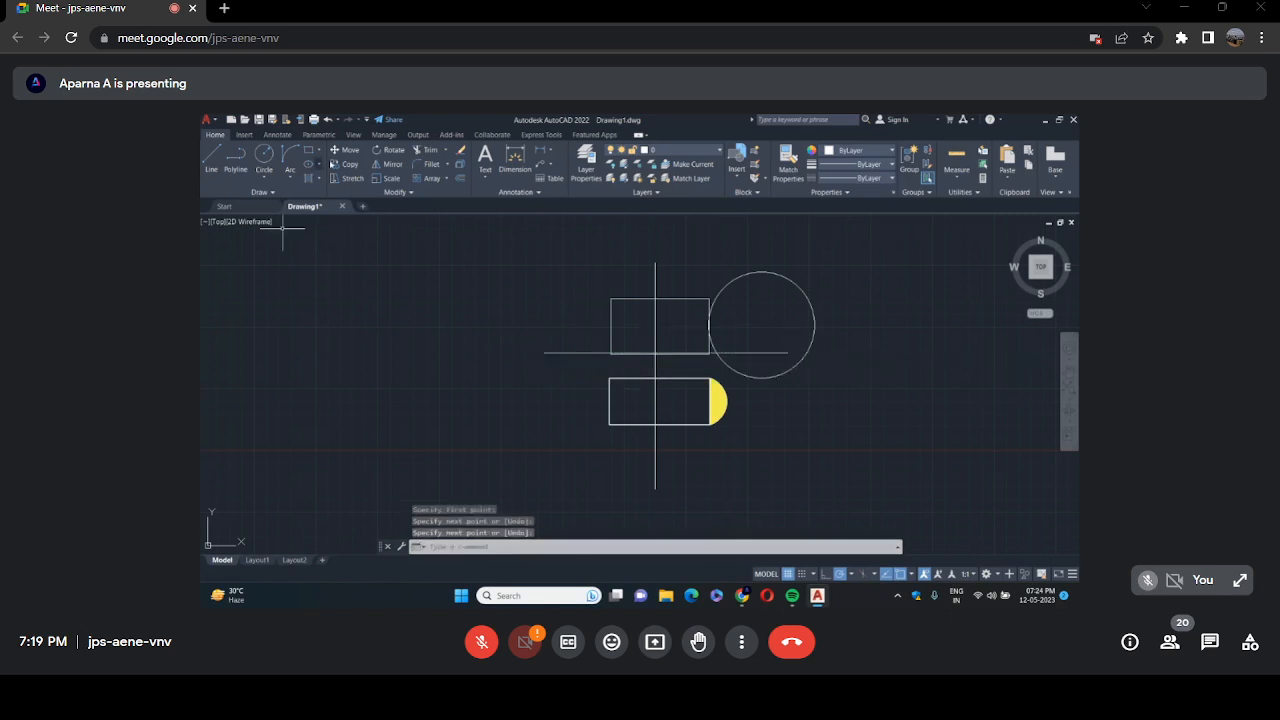
pyautogui.click(431, 151)
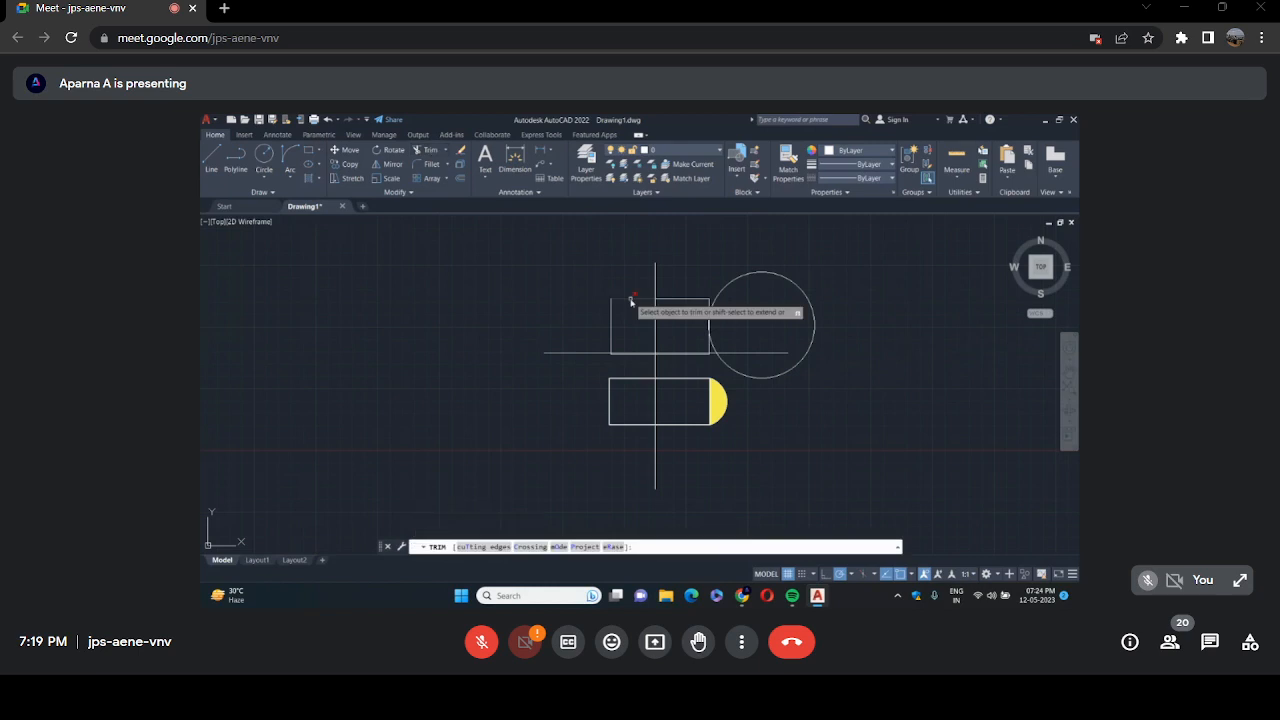
pyautogui.click(630, 299)
pyautogui.click(610, 318)
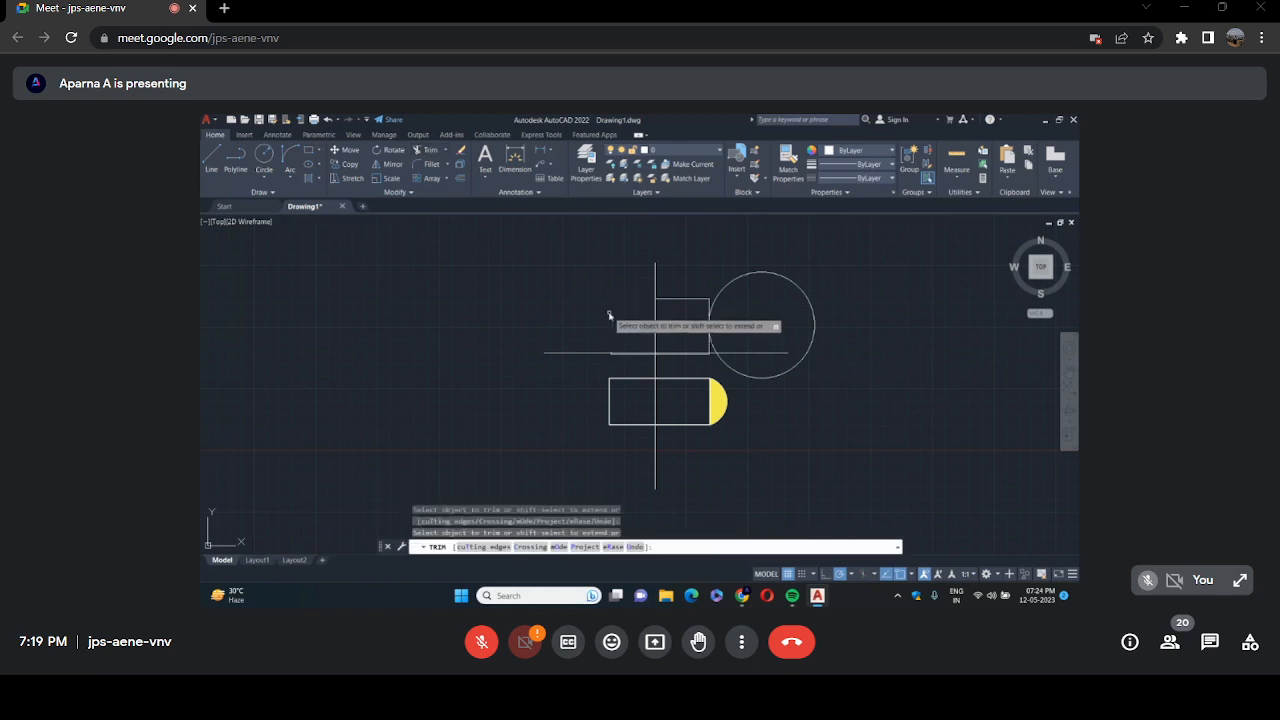
pyautogui.press('Escape')
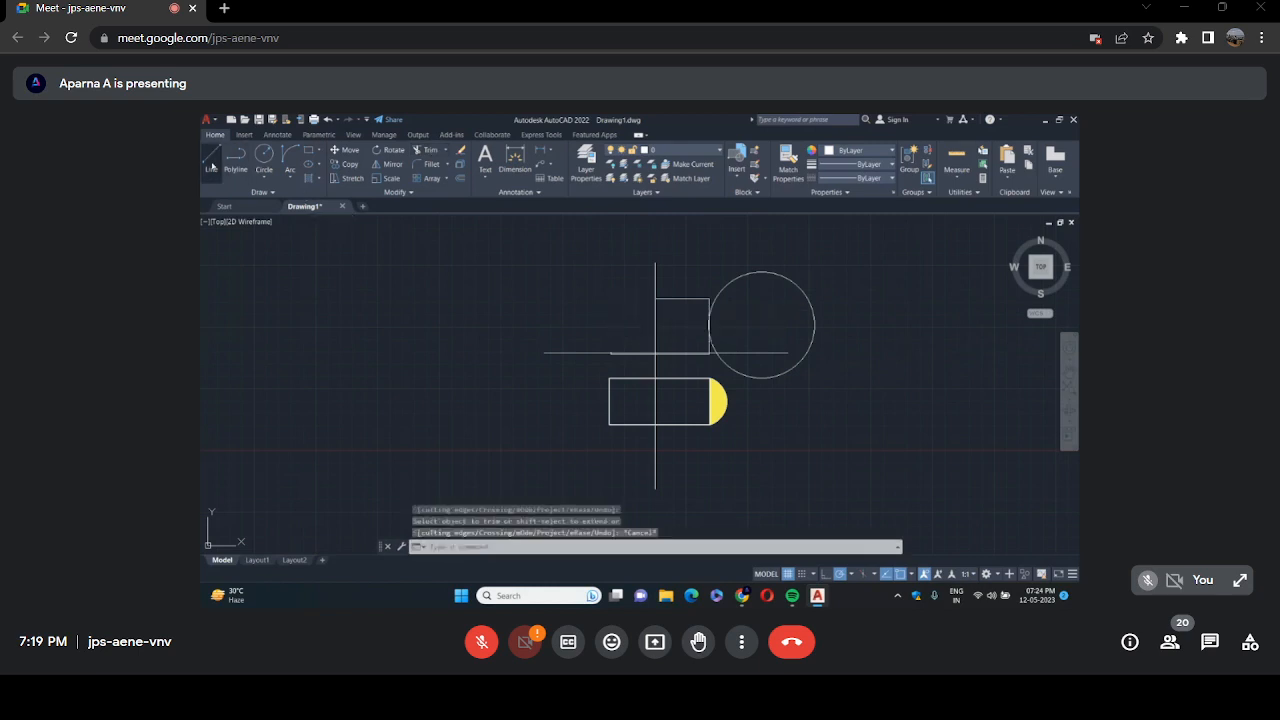
# Draw a short horizontal line leftward from where the upper rectangle's top edge meets the vertical line.
pyautogui.click(211, 160)
pyautogui.click(655, 300)
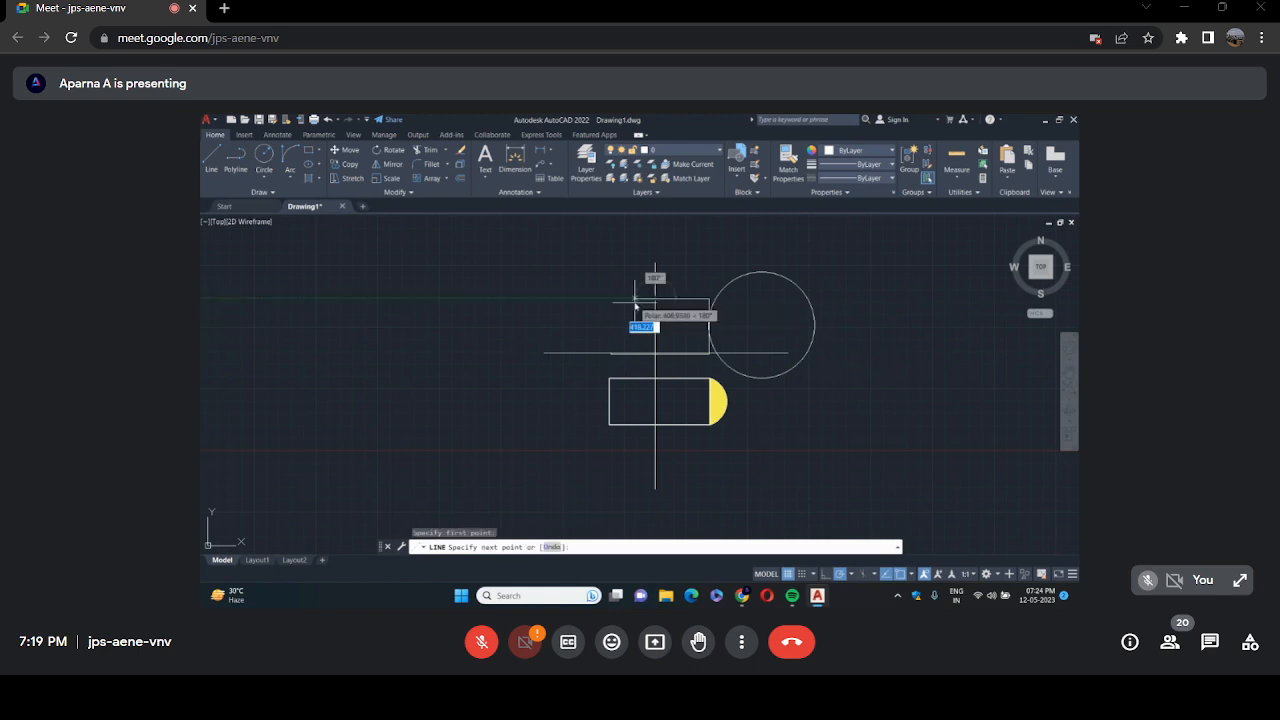
pyautogui.click(635, 301)
pyautogui.rightClick(635, 301)
pyautogui.click(645, 308)
# Draw a short vertical line upward from the left end of the upper rectangle's bottom edge.
pyautogui.rightClick(610, 319)
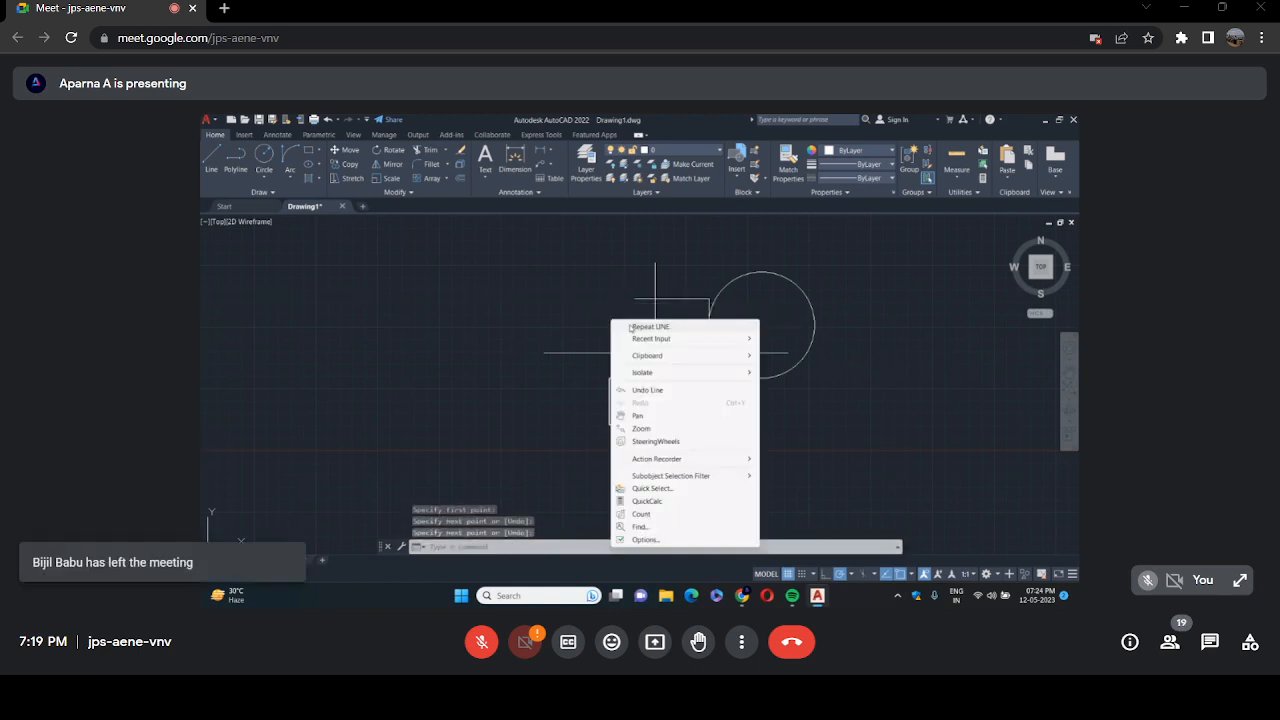
pyautogui.click(622, 326)
pyautogui.click(611, 354)
pyautogui.click(610, 335)
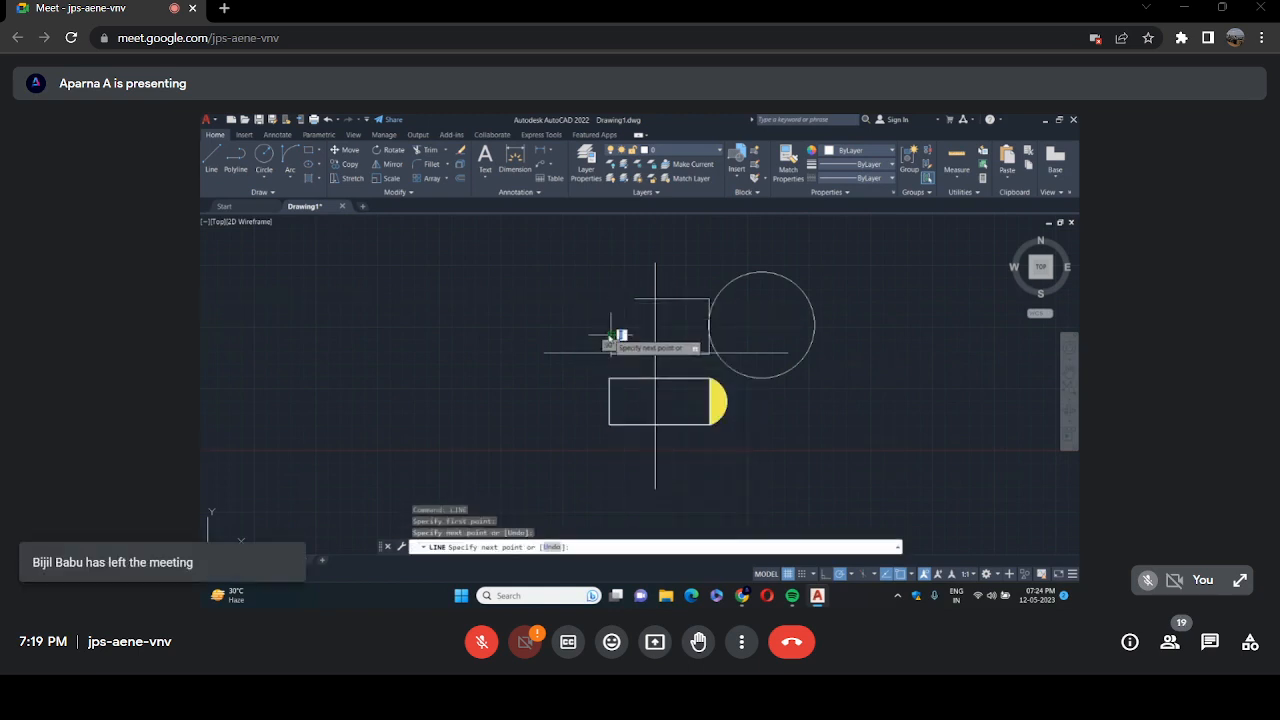
pyautogui.press('Return')
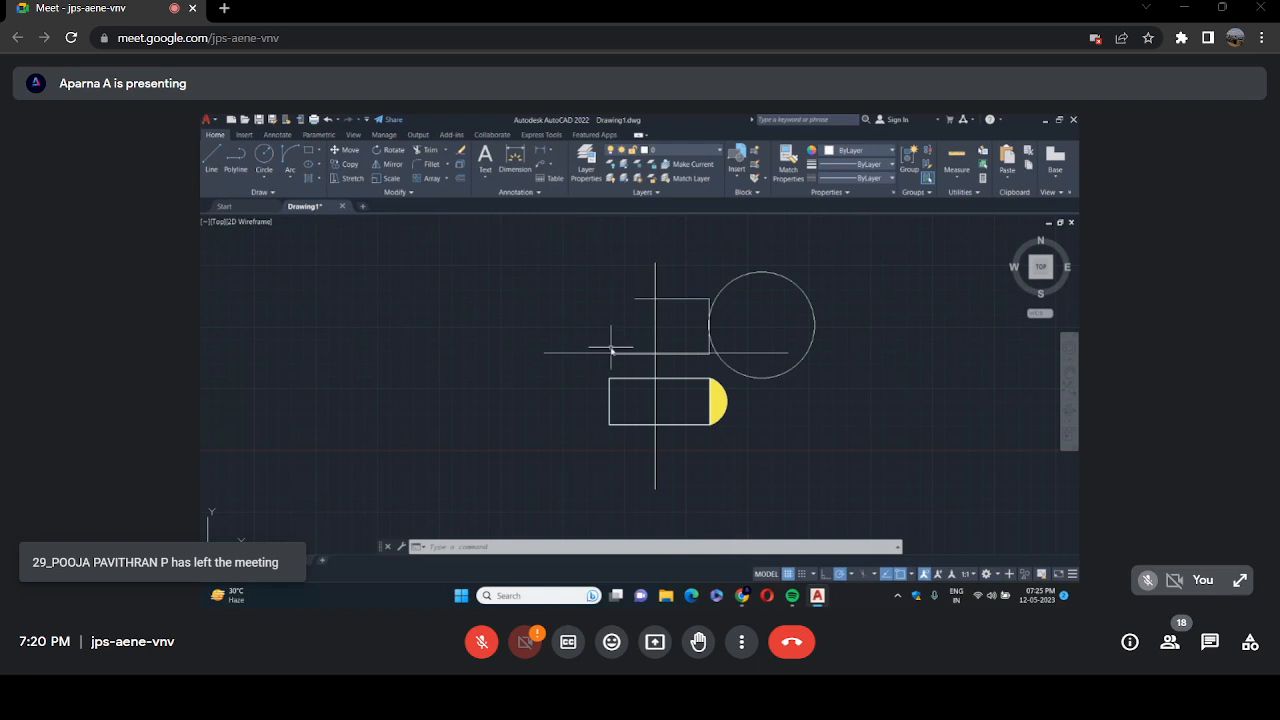
# Chamfer the short top line with the short left vertical line, and undo both the chamfer and that vertical line.
pyautogui.click(447, 165)
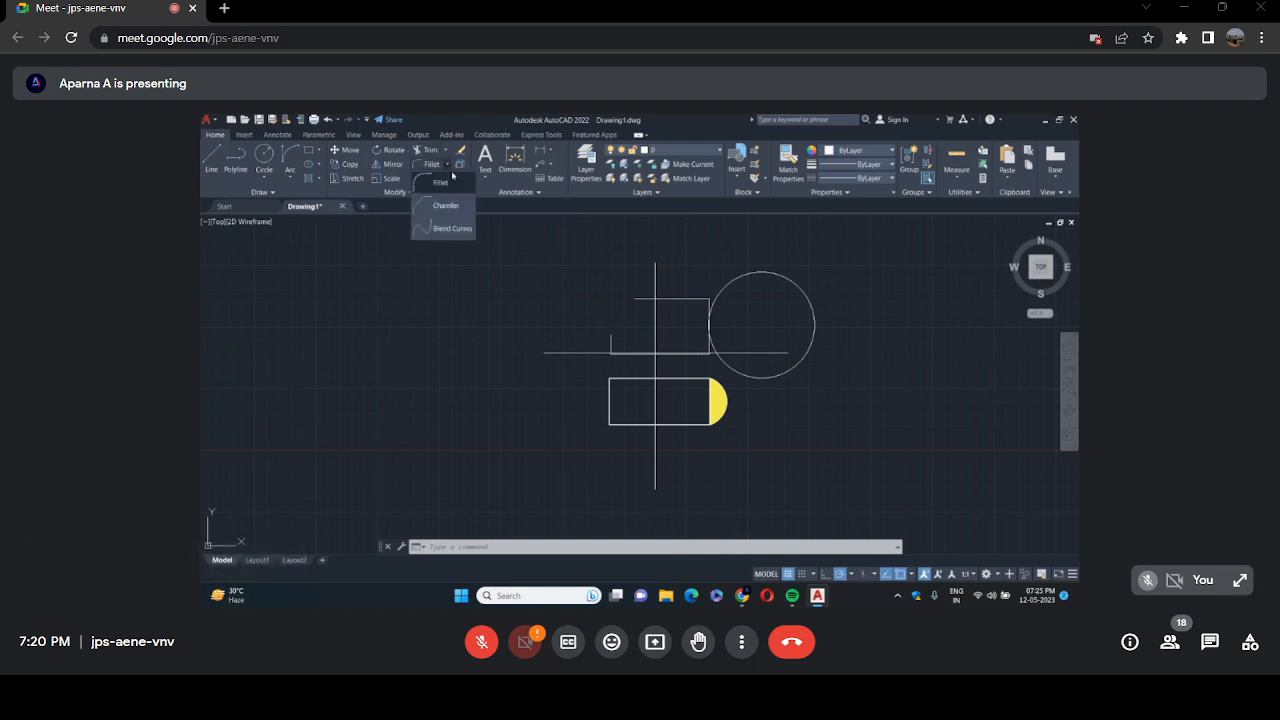
pyautogui.click(446, 205)
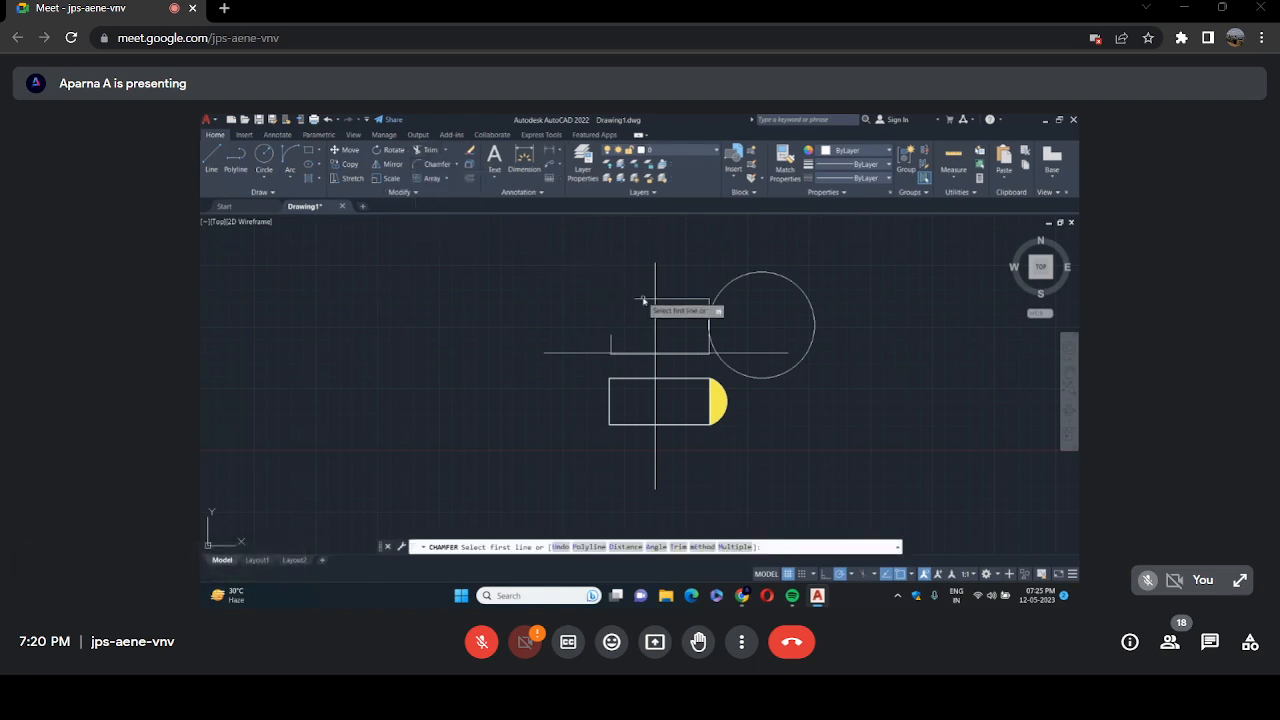
pyautogui.click(645, 298)
pyautogui.click(613, 345)
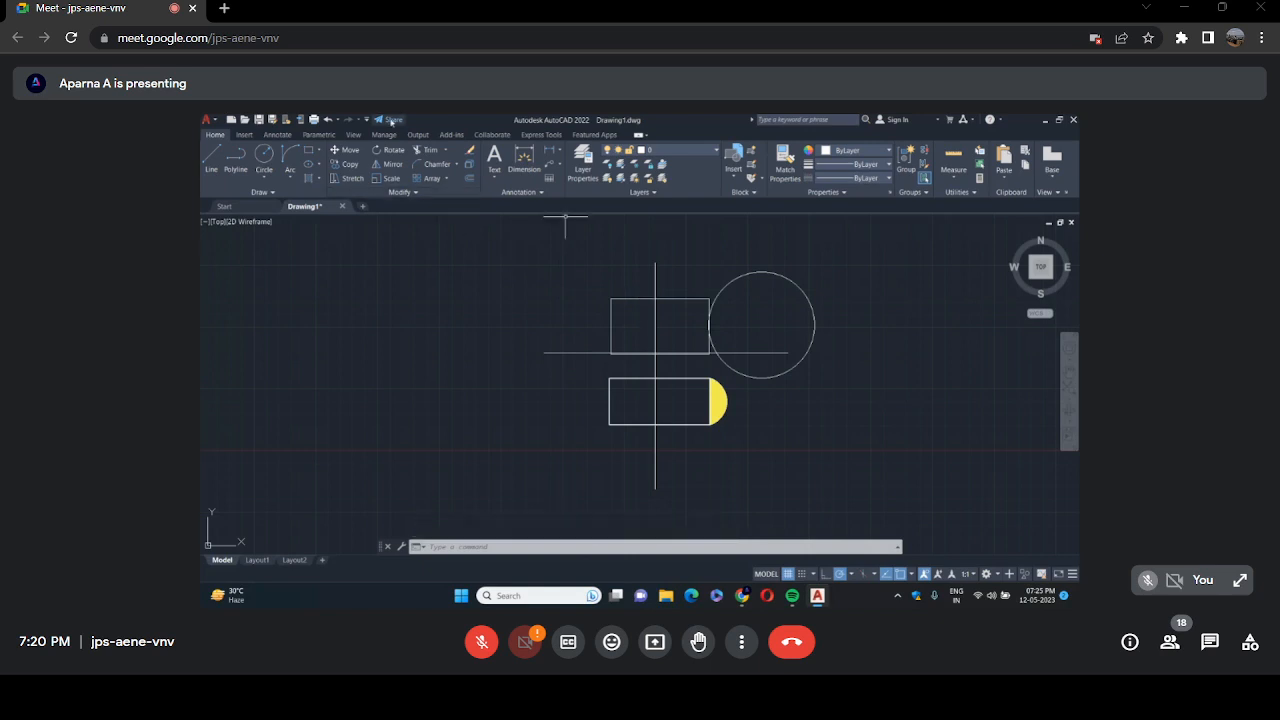
pyautogui.click(328, 121)
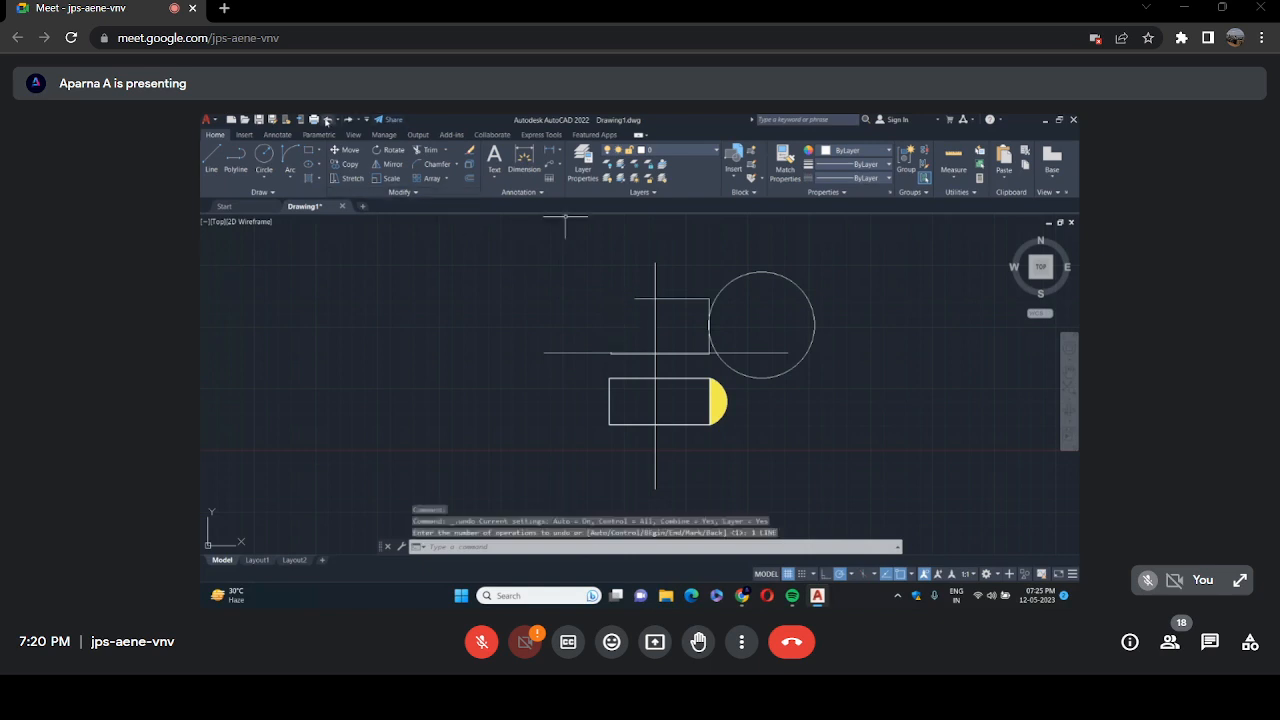
# Fillet the short top line with the long horizontal line to round the left end of the upper shape.
pyautogui.click(211, 158)
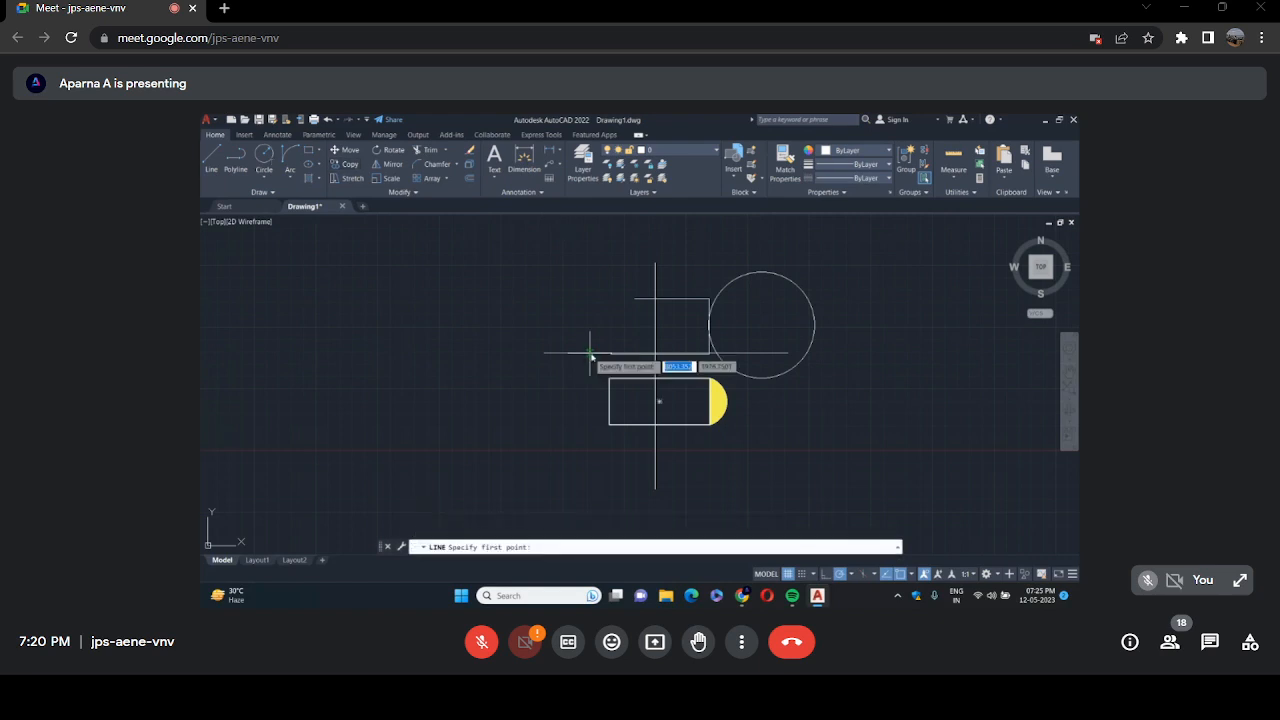
pyautogui.click(453, 166)
pyautogui.click(440, 190)
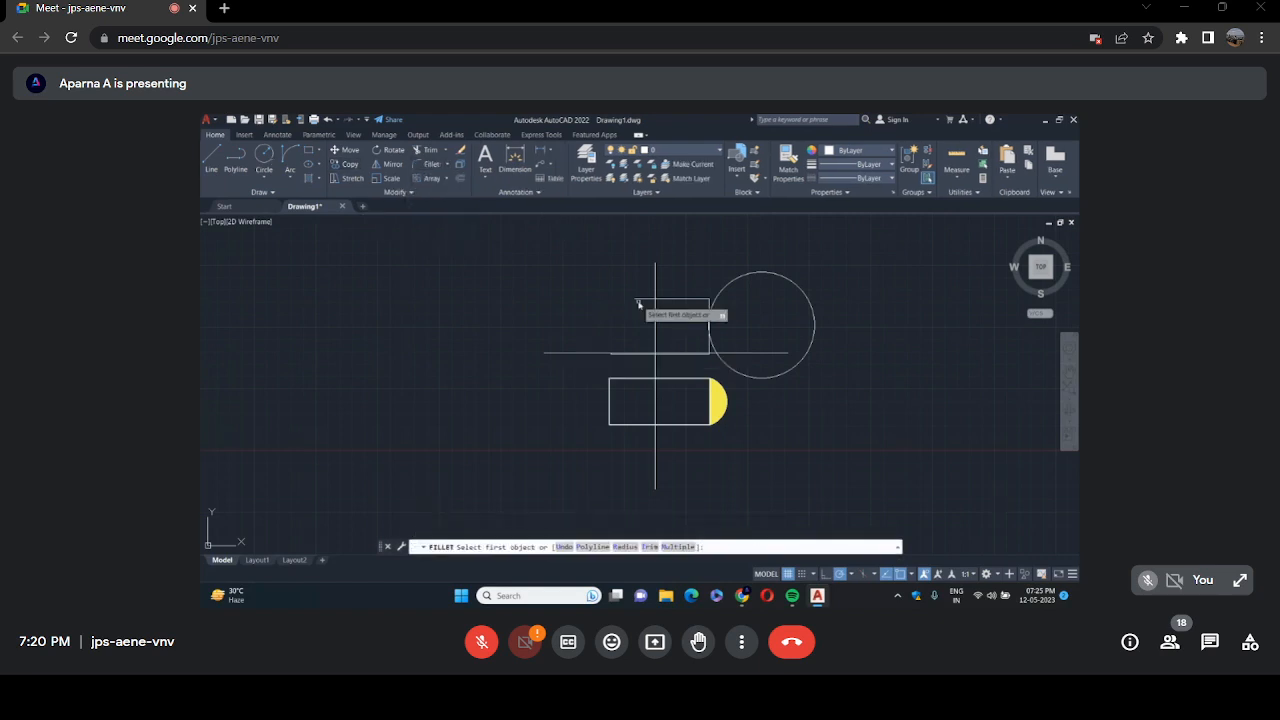
pyautogui.click(642, 300)
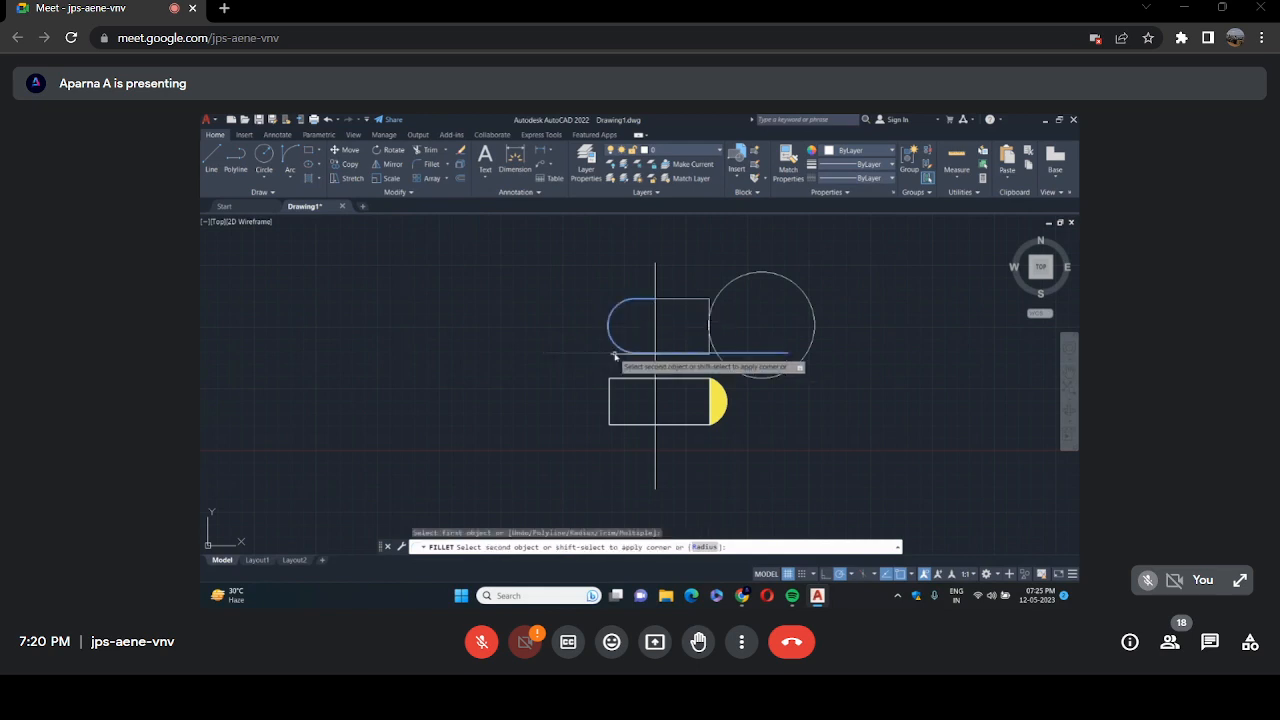
pyautogui.click(611, 355)
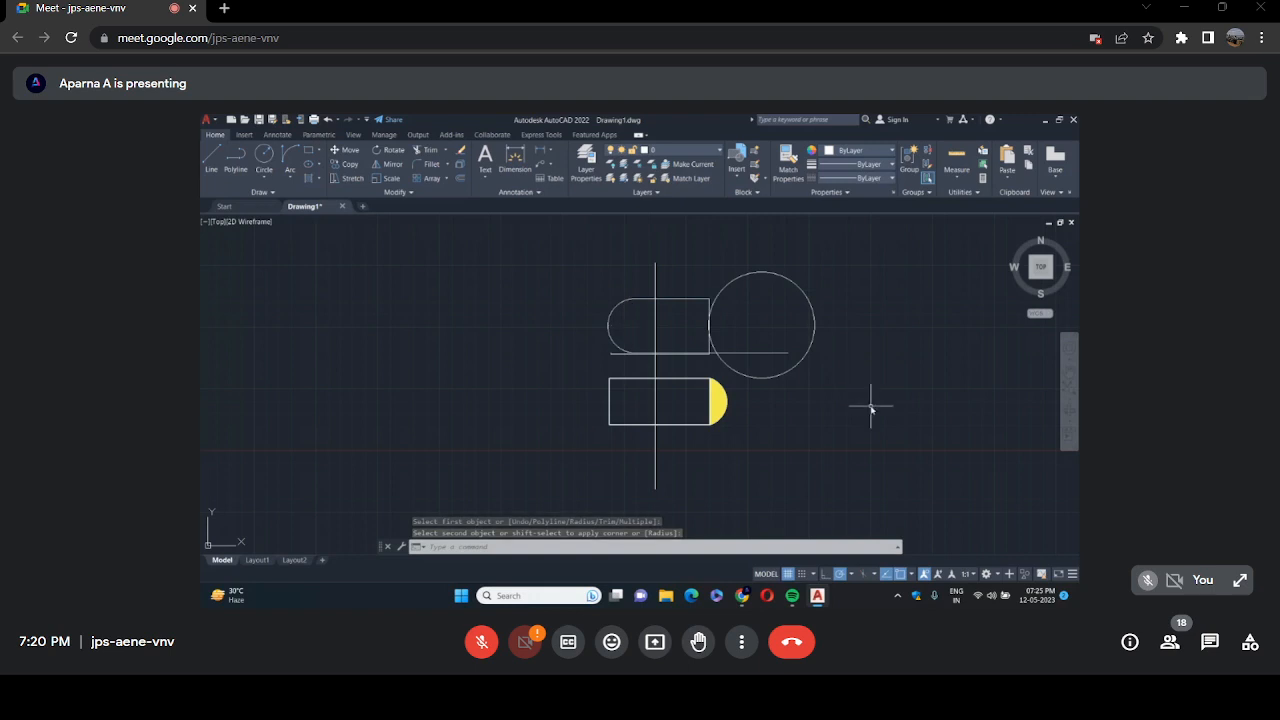
# Trim away the upper rectangle's leftover bottom edge on both sides of the vertical line, keeping the long horizontal line.
pyautogui.click(425, 150)
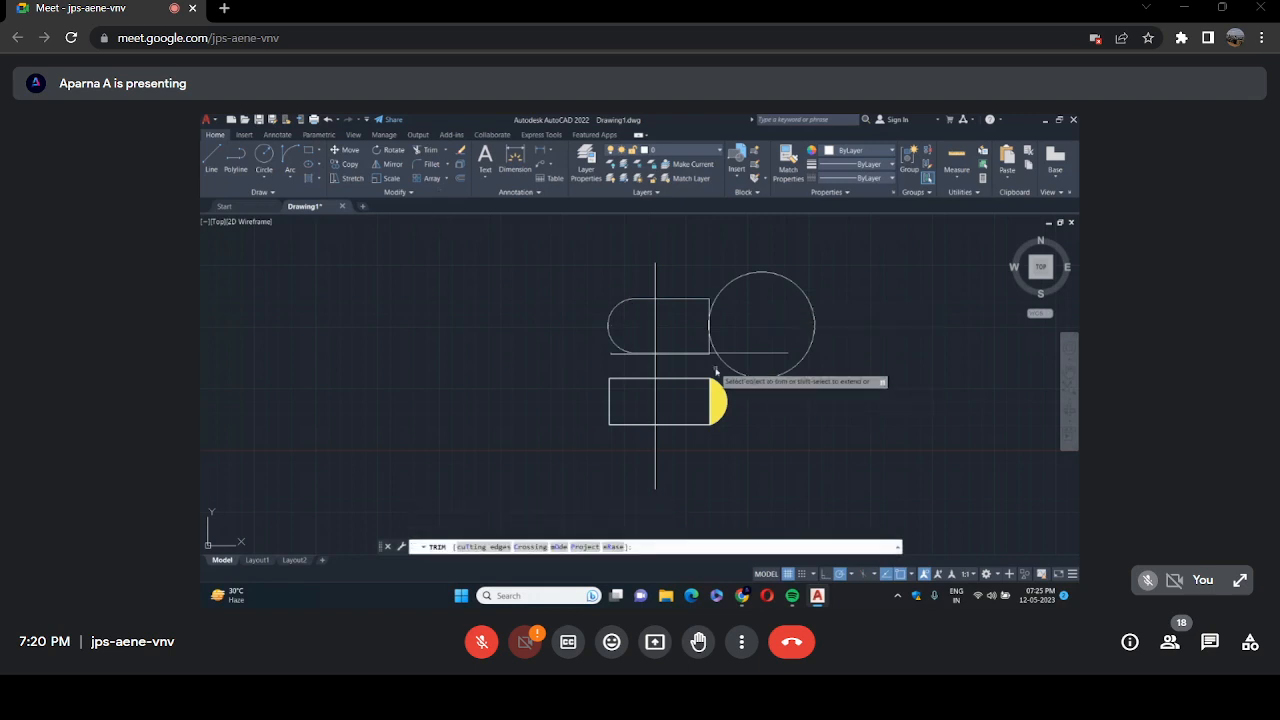
pyautogui.scroll(6, 716, 371)
pyautogui.click(291, 312)
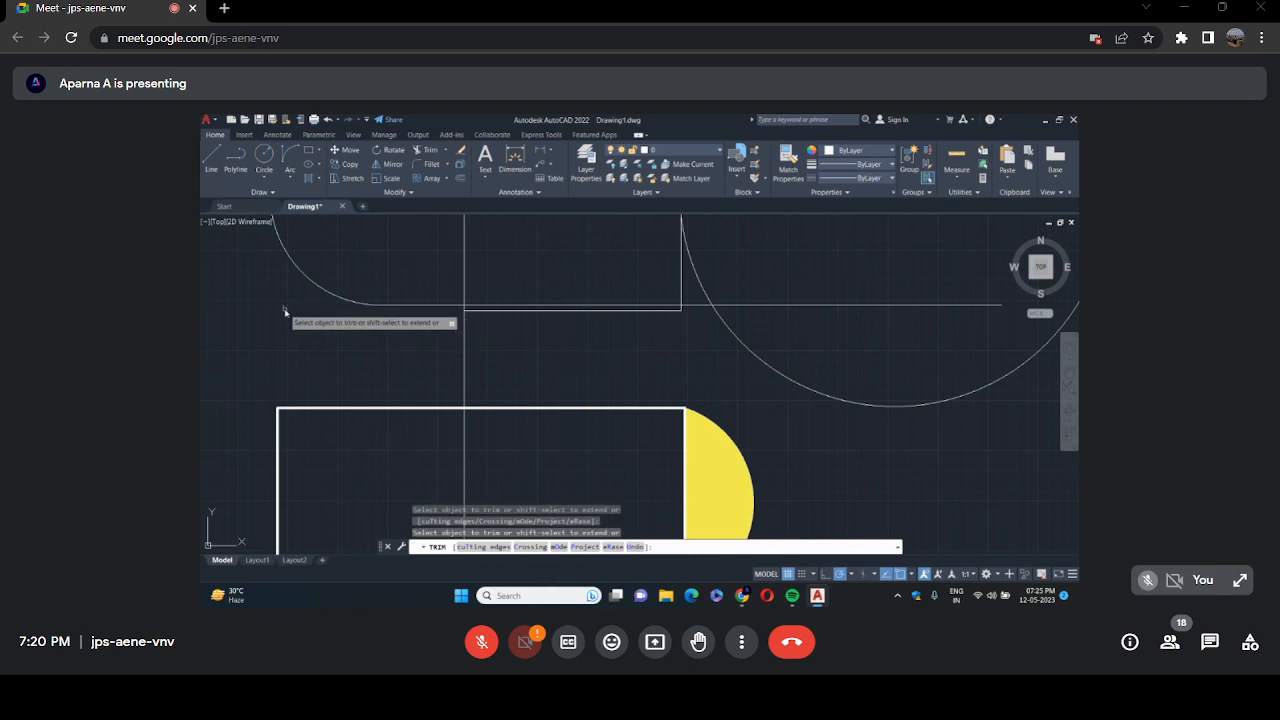
pyautogui.click(563, 311)
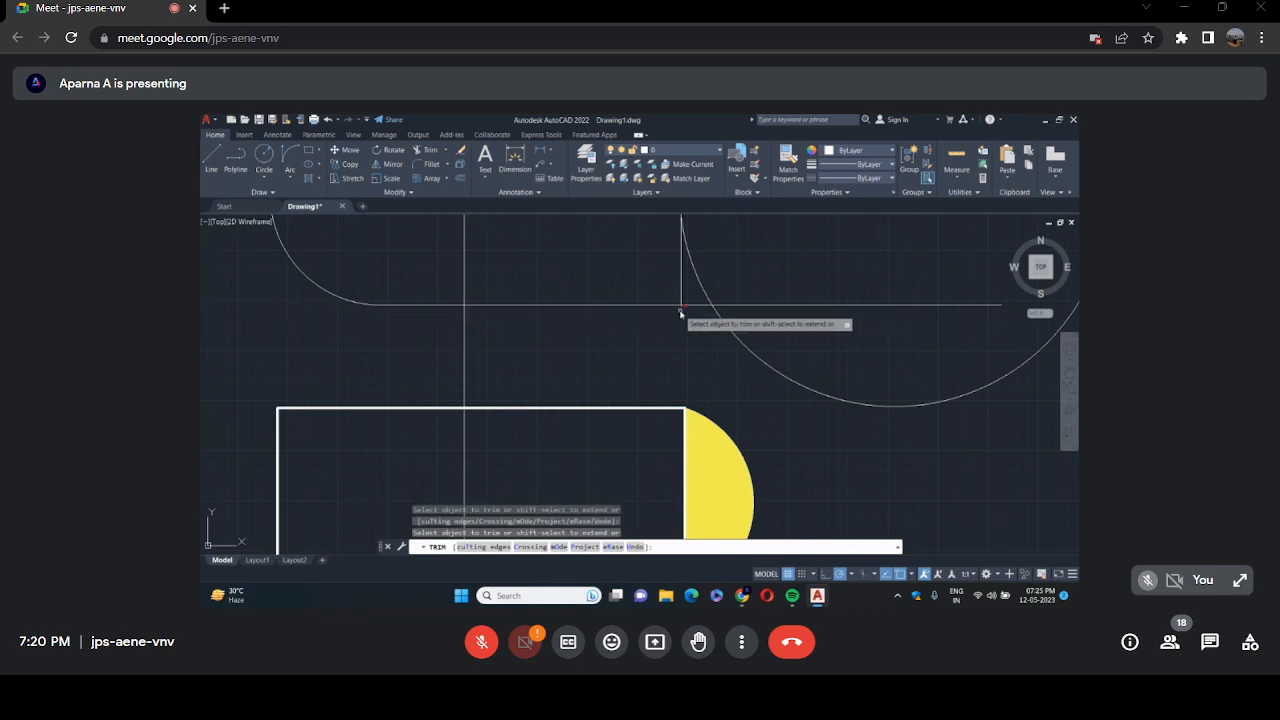
pyautogui.press('Escape')
pyautogui.write('e')
pyautogui.press('Return')
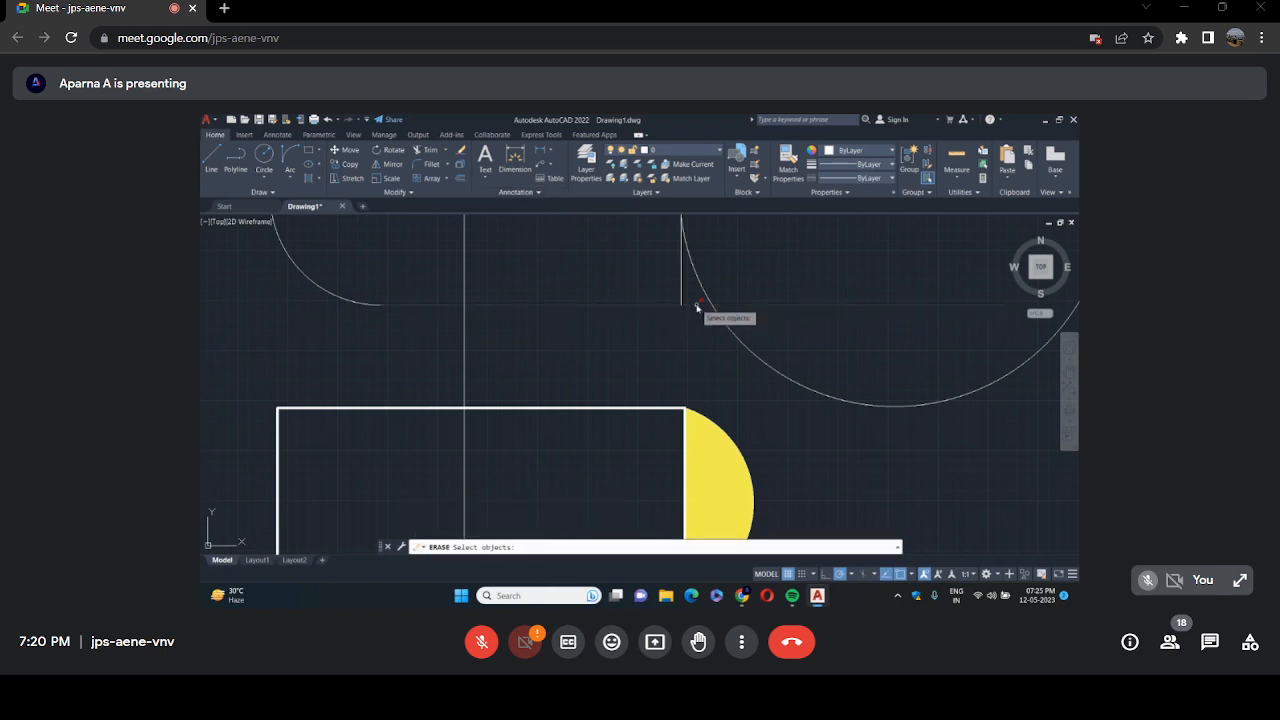
pyautogui.click(697, 305)
pyautogui.press('Escape')
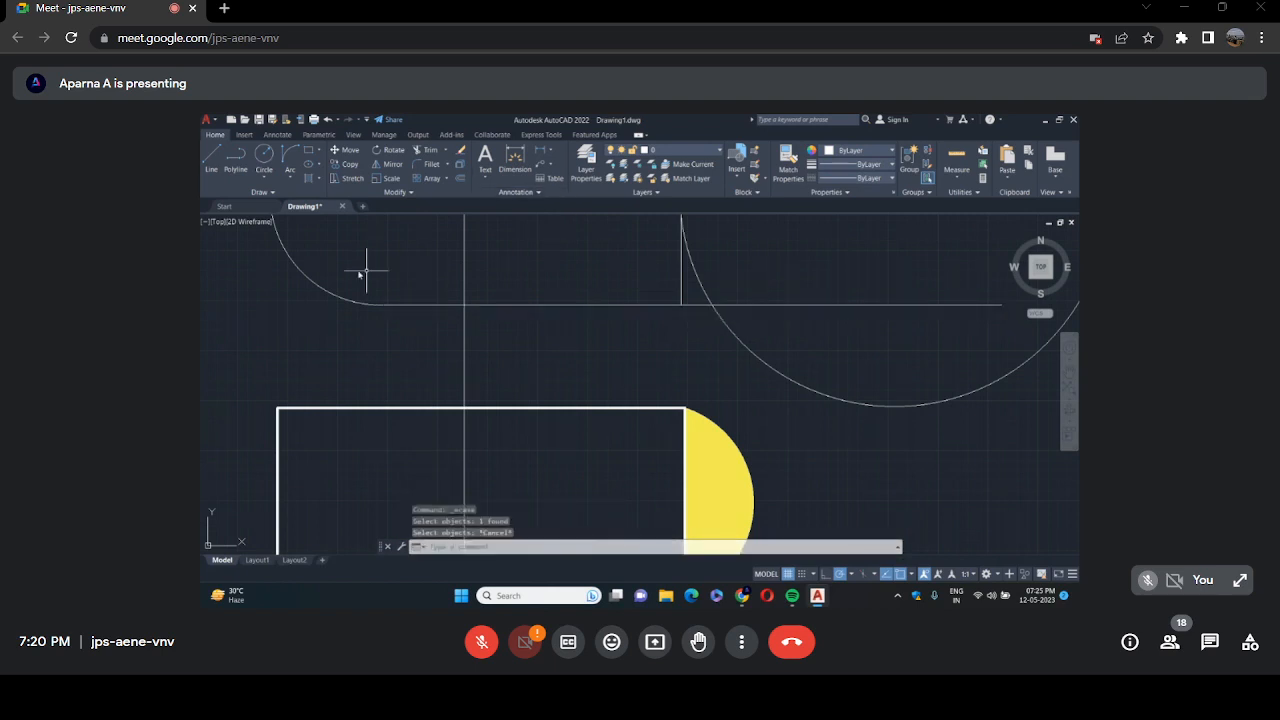
# Trim the horizontal line where it extends past the upper shape's right edge into the large circle.
pyautogui.click(430, 150)
pyautogui.click(700, 305)
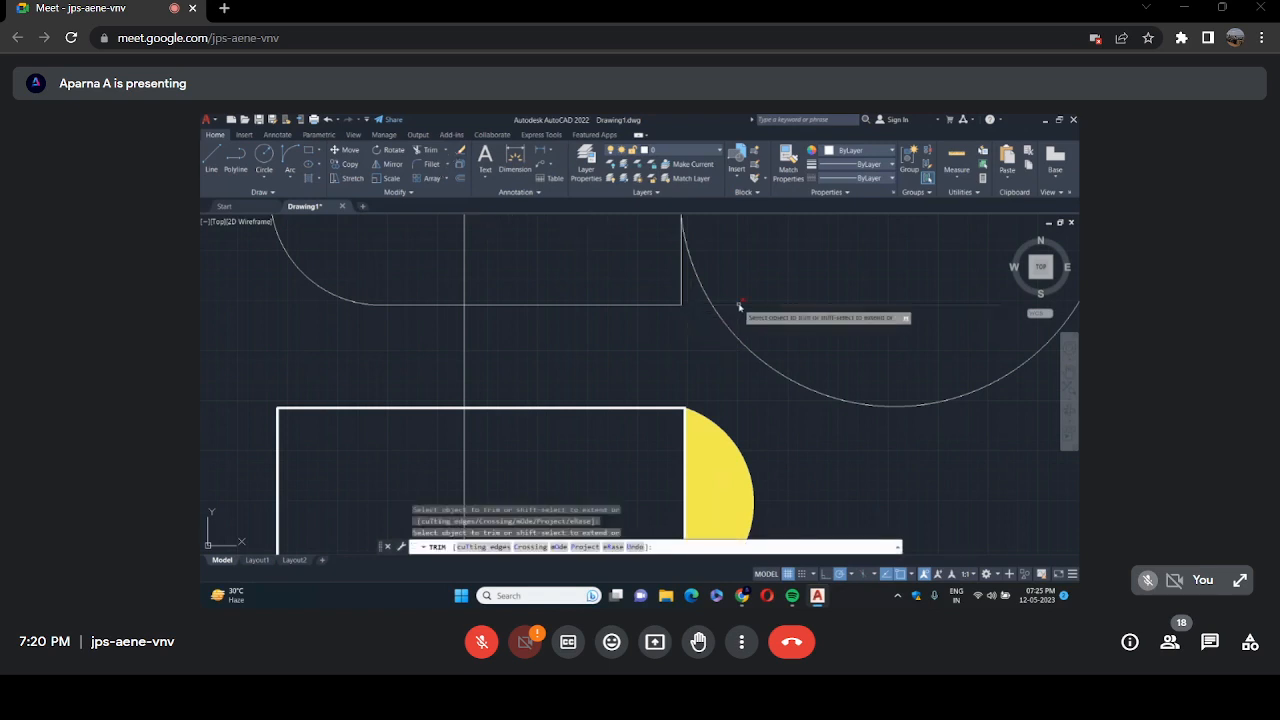
pyautogui.press('Escape')
pyautogui.scroll(-5, 806, 366)
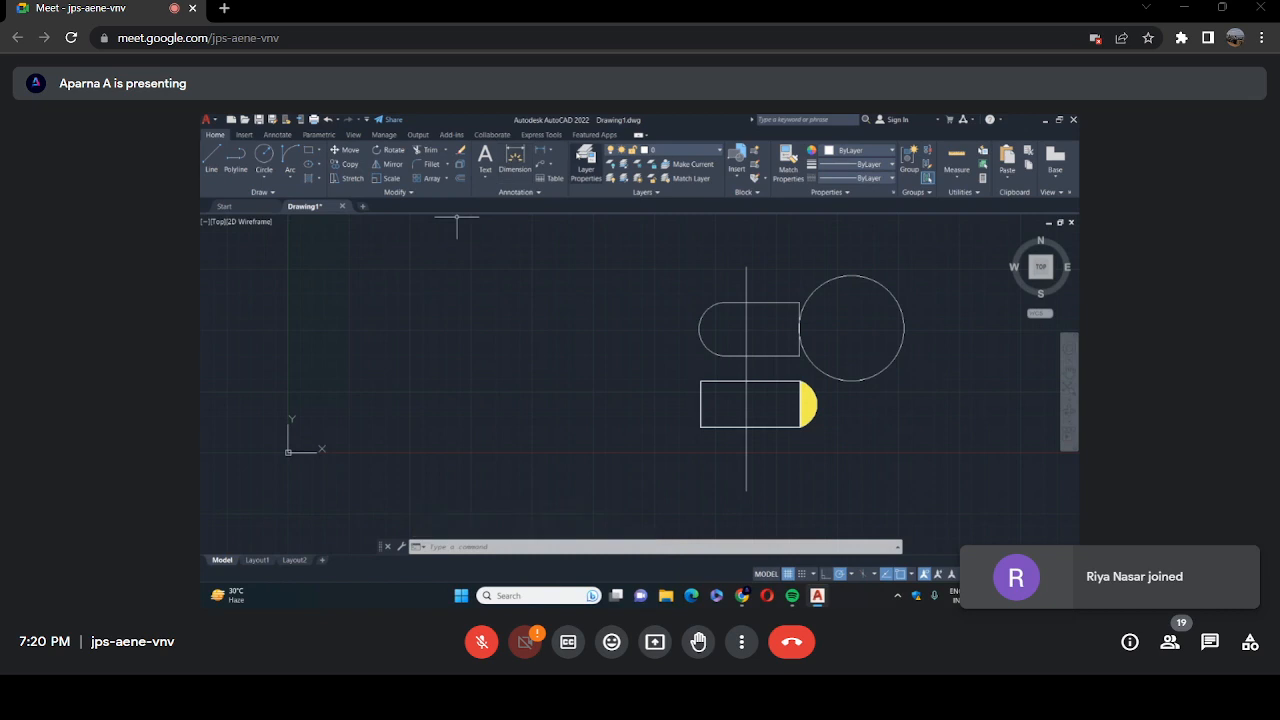
pyautogui.click(548, 167)
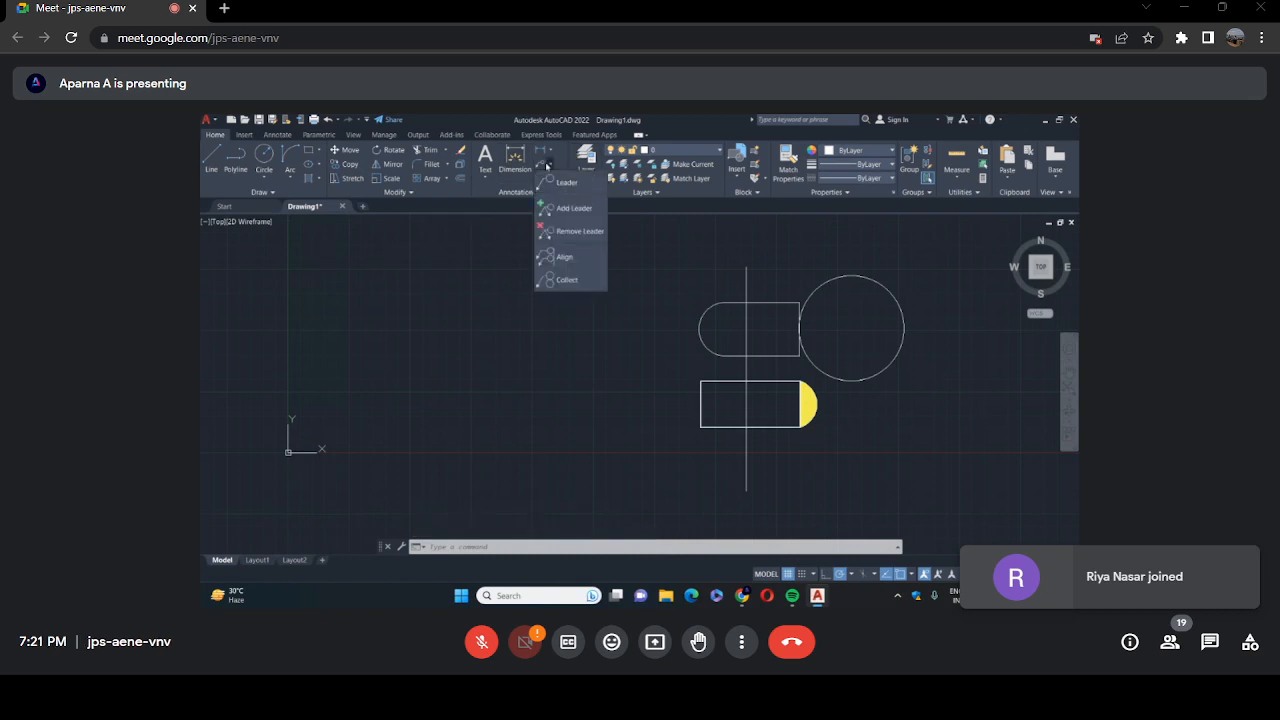
pyautogui.scroll(-2, 577, 241)
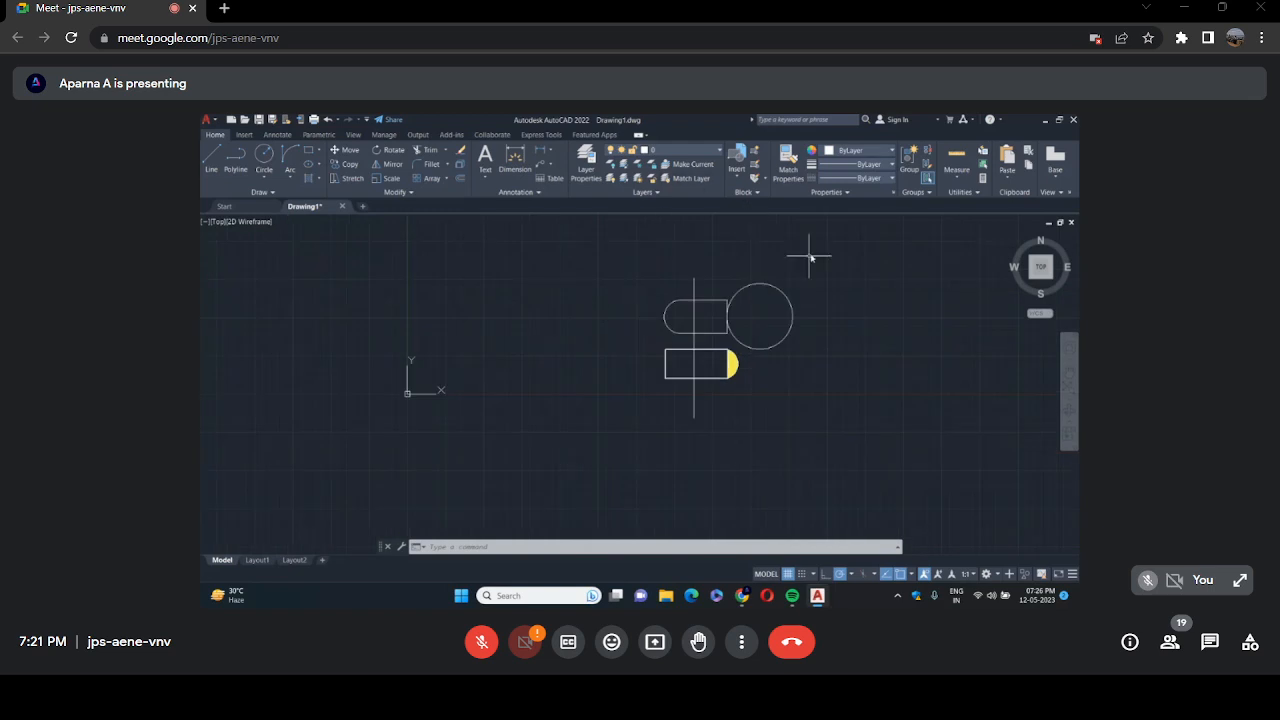
# Change the large circle's color to Red through its quick properties.
pyautogui.scroll(2, 815, 268)
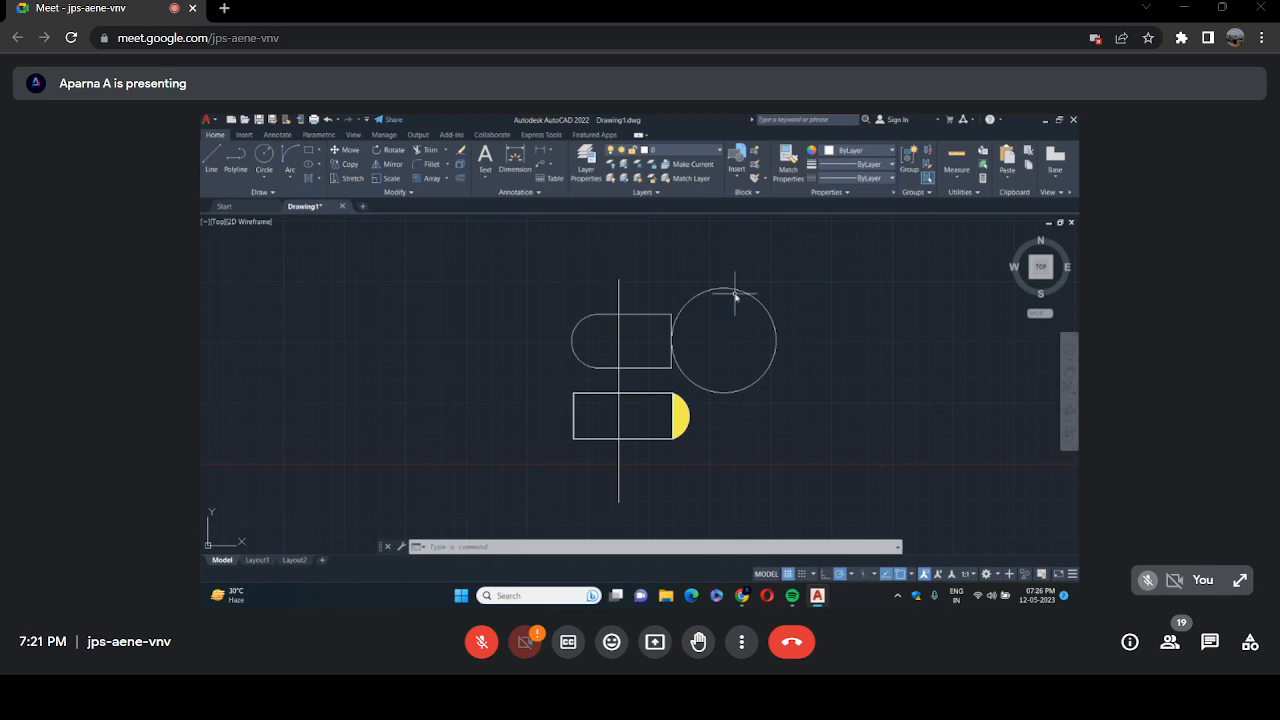
pyautogui.scroll(2, 672, 390)
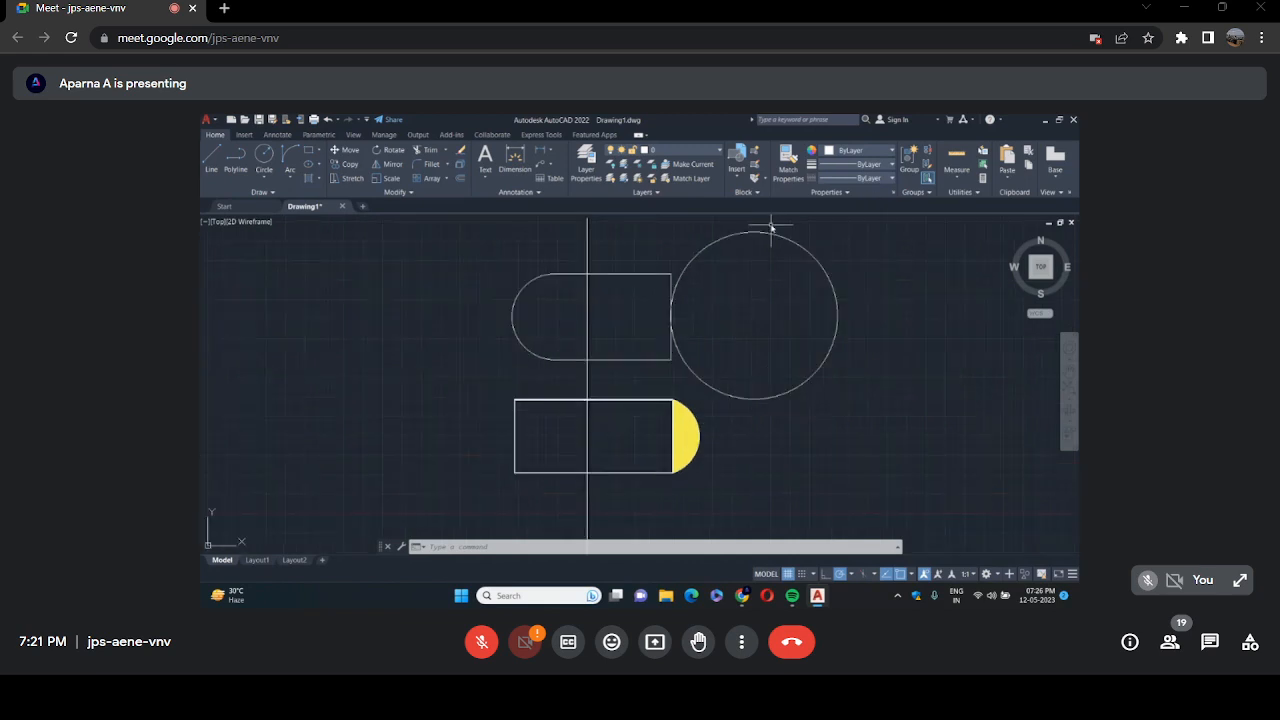
pyautogui.click(688, 263)
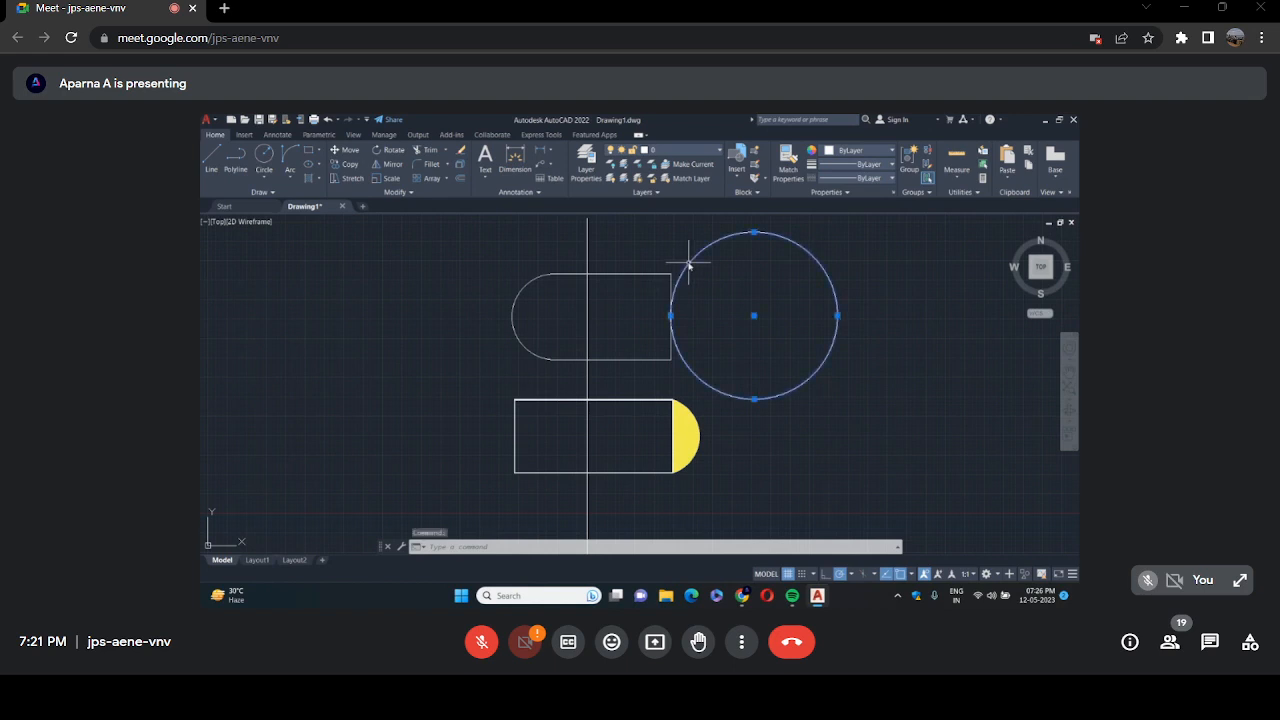
pyautogui.rightClick(728, 332)
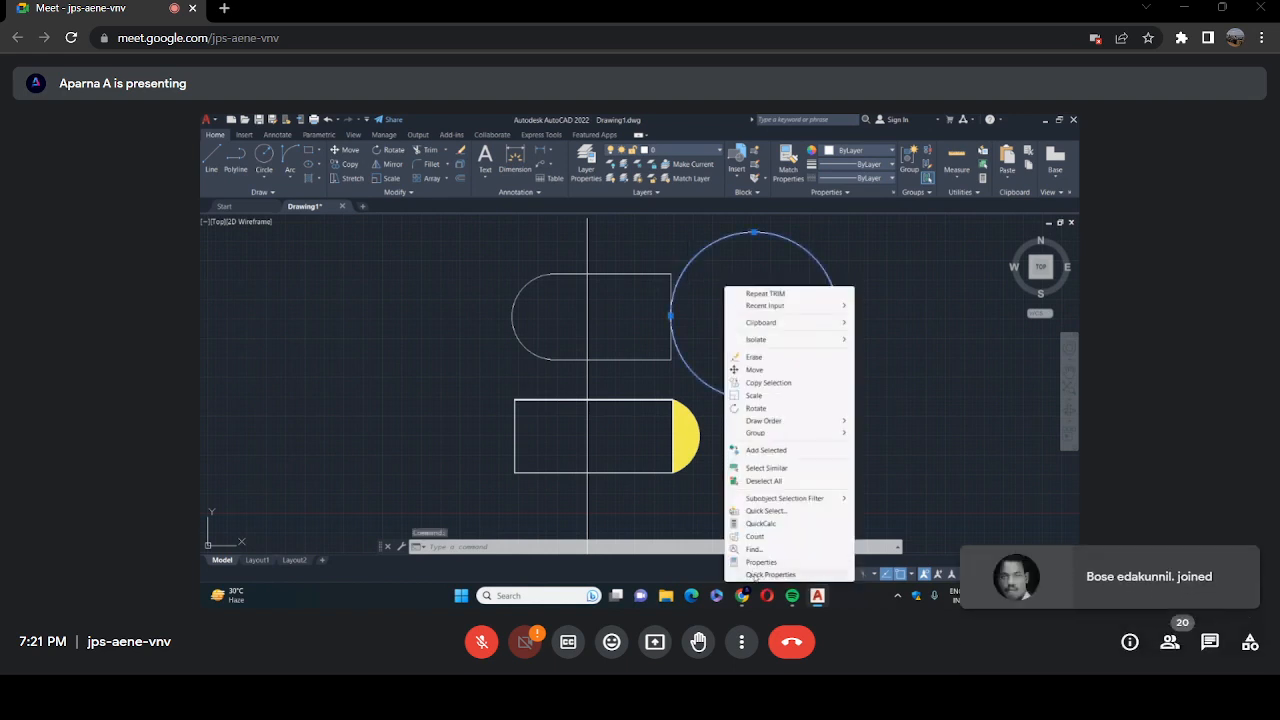
pyautogui.click(768, 575)
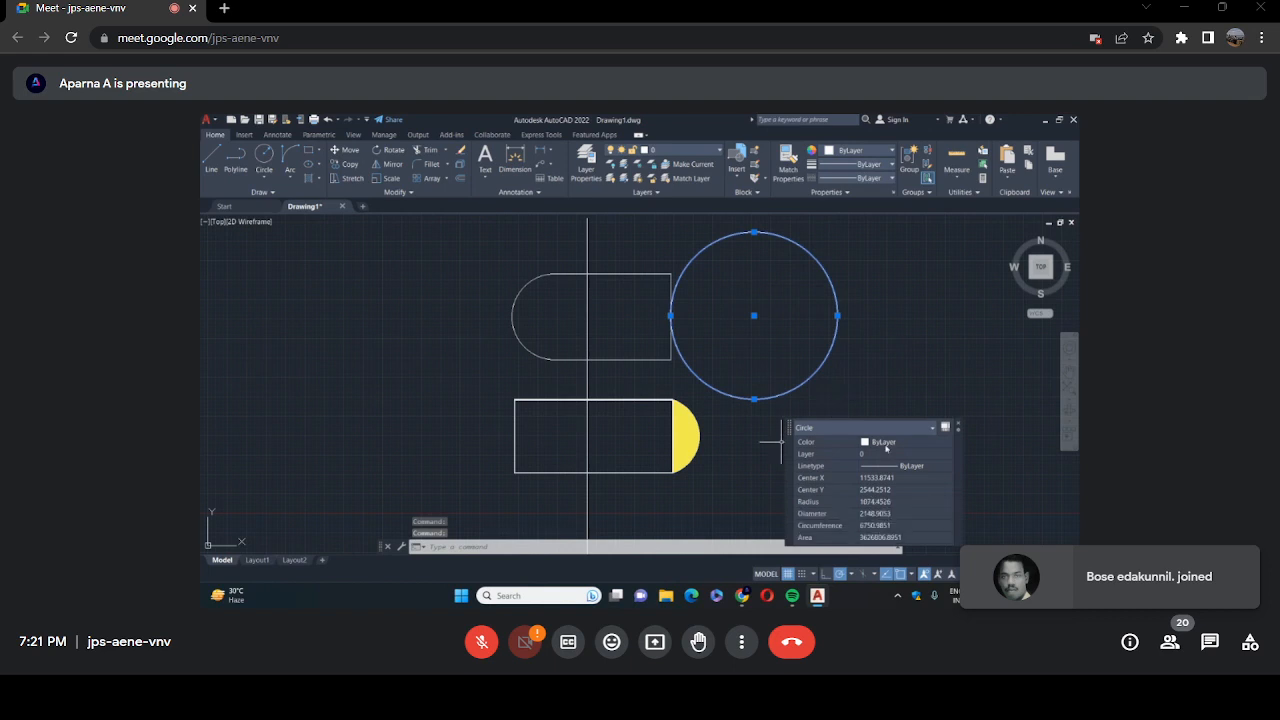
pyautogui.click(887, 443)
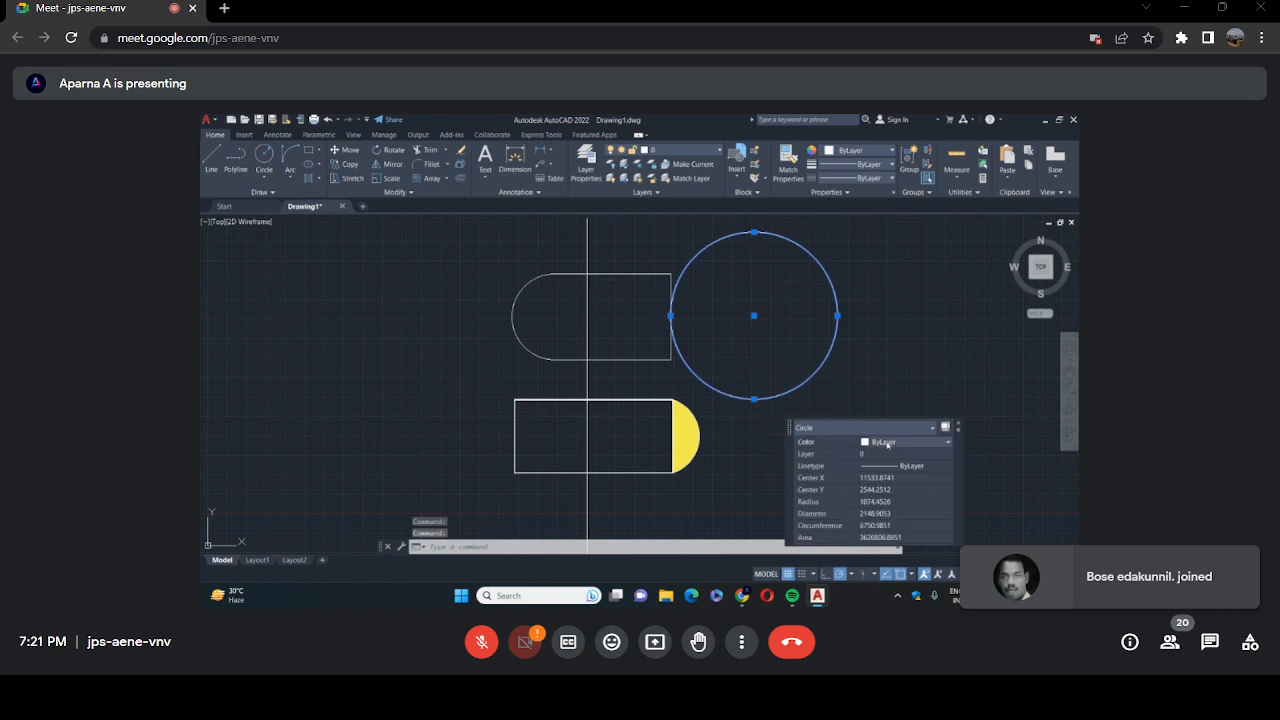
pyautogui.click(946, 442)
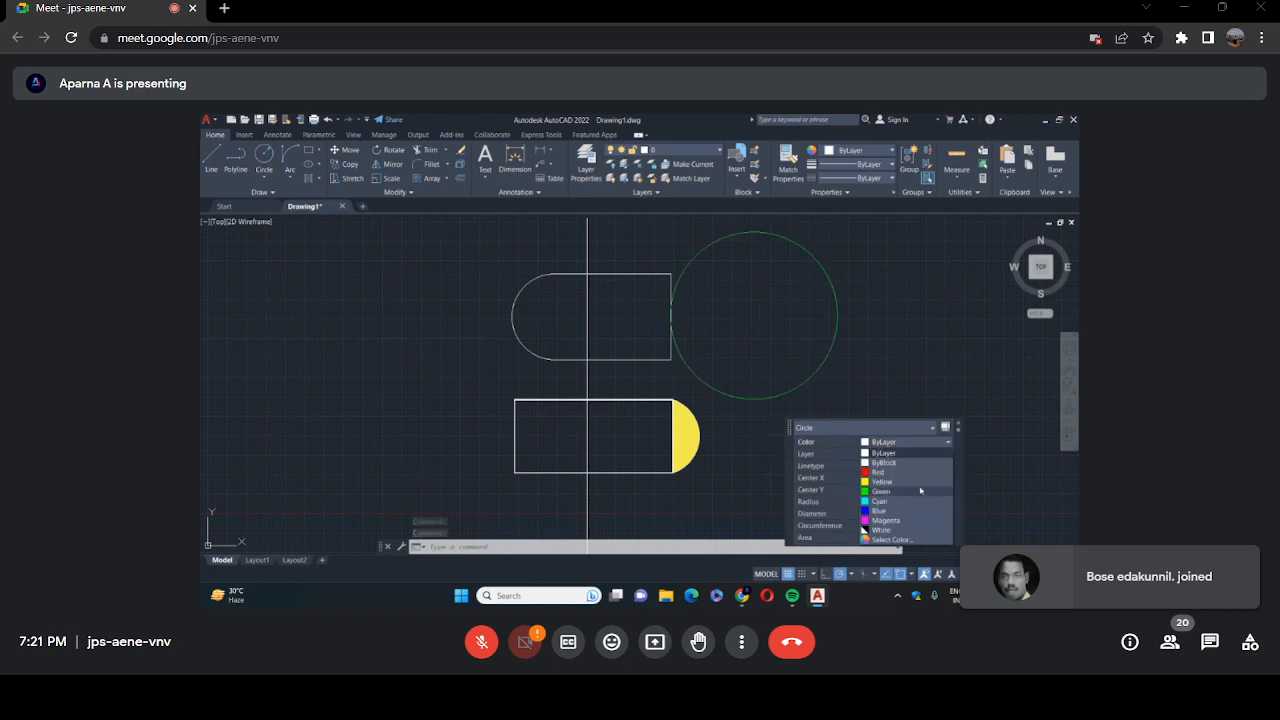
pyautogui.click(880, 472)
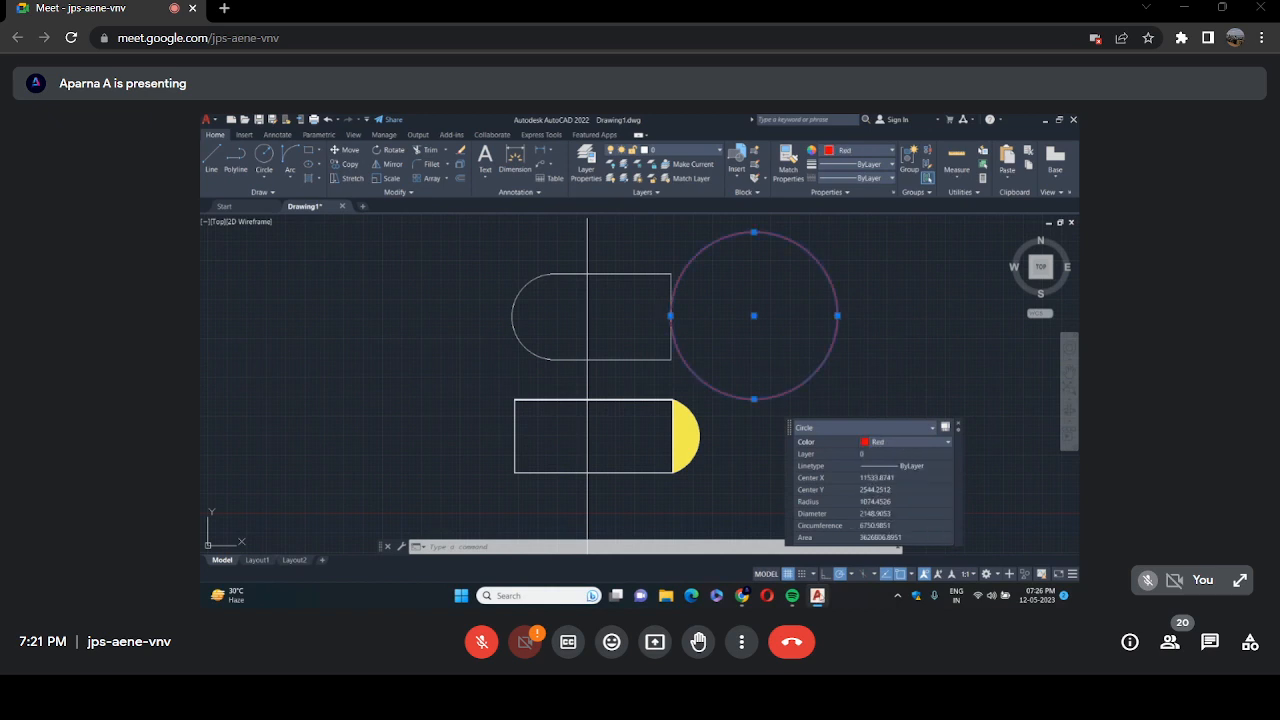
# Open the ISO-25 dimension style for modification and set its text height to 100.
pyautogui.moveTo(742, 600)
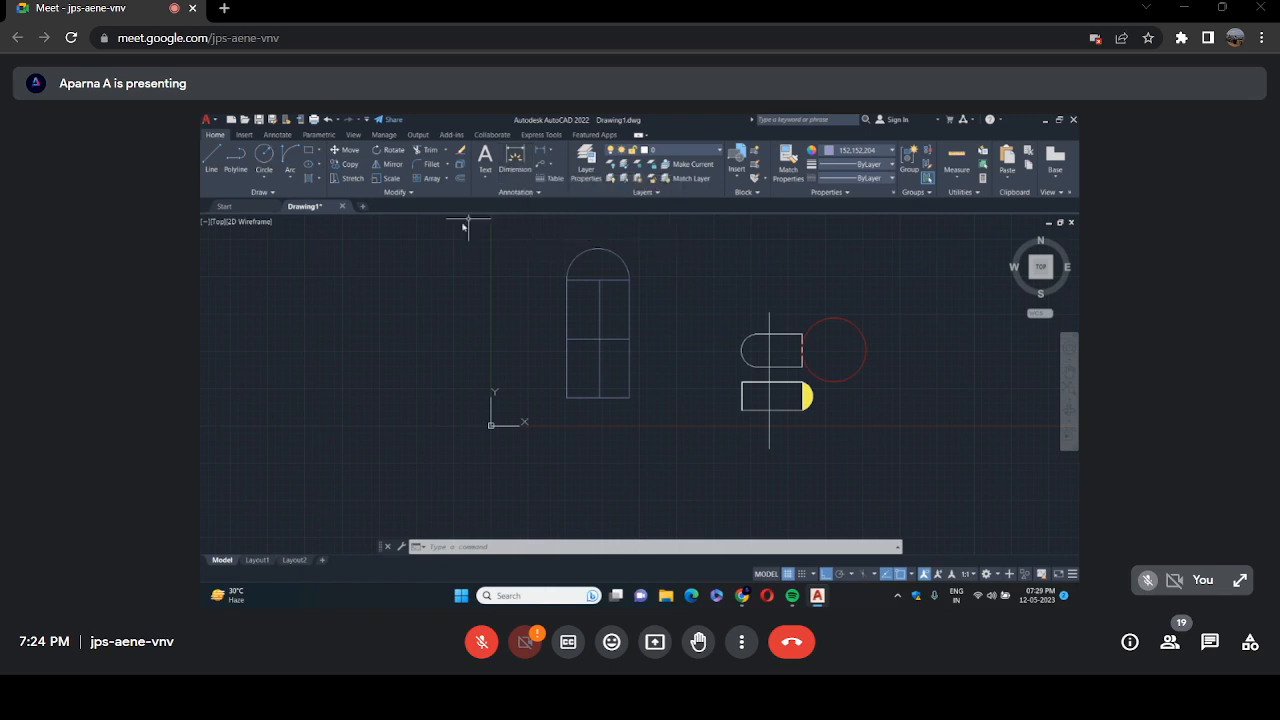
pyautogui.write('DIM')
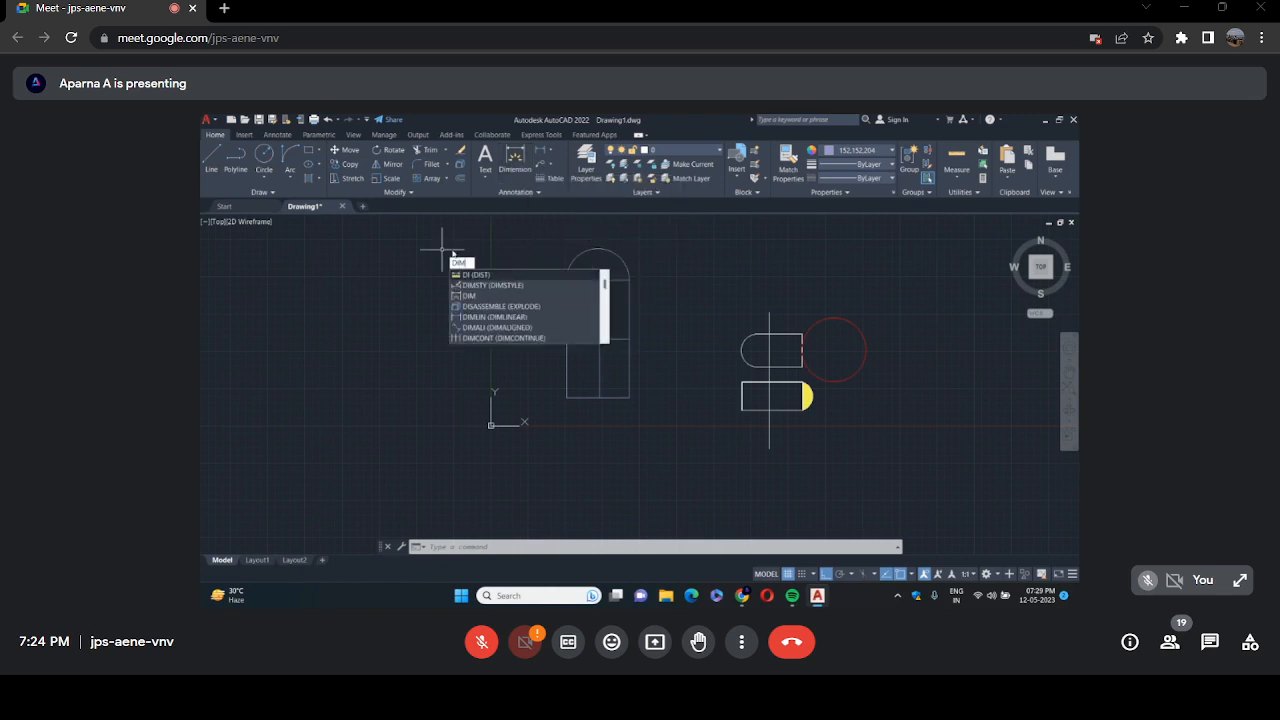
pyautogui.click(493, 285)
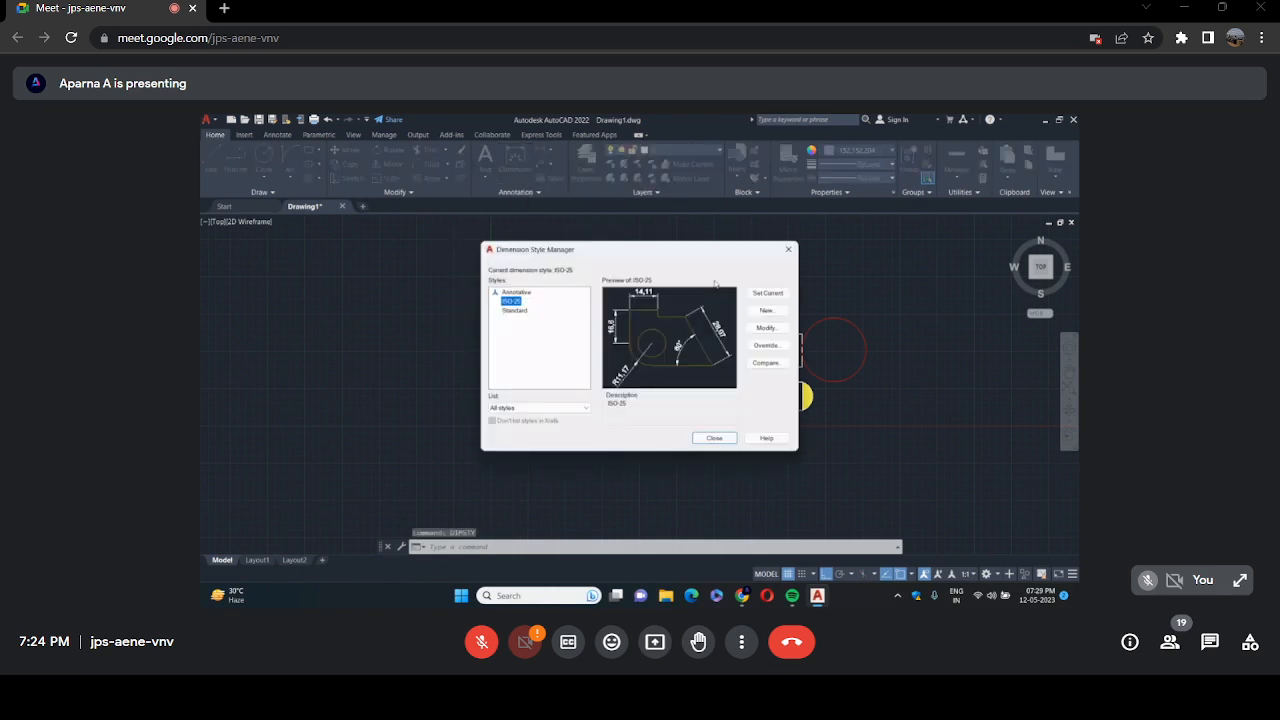
pyautogui.click(765, 328)
pyautogui.click(525, 228)
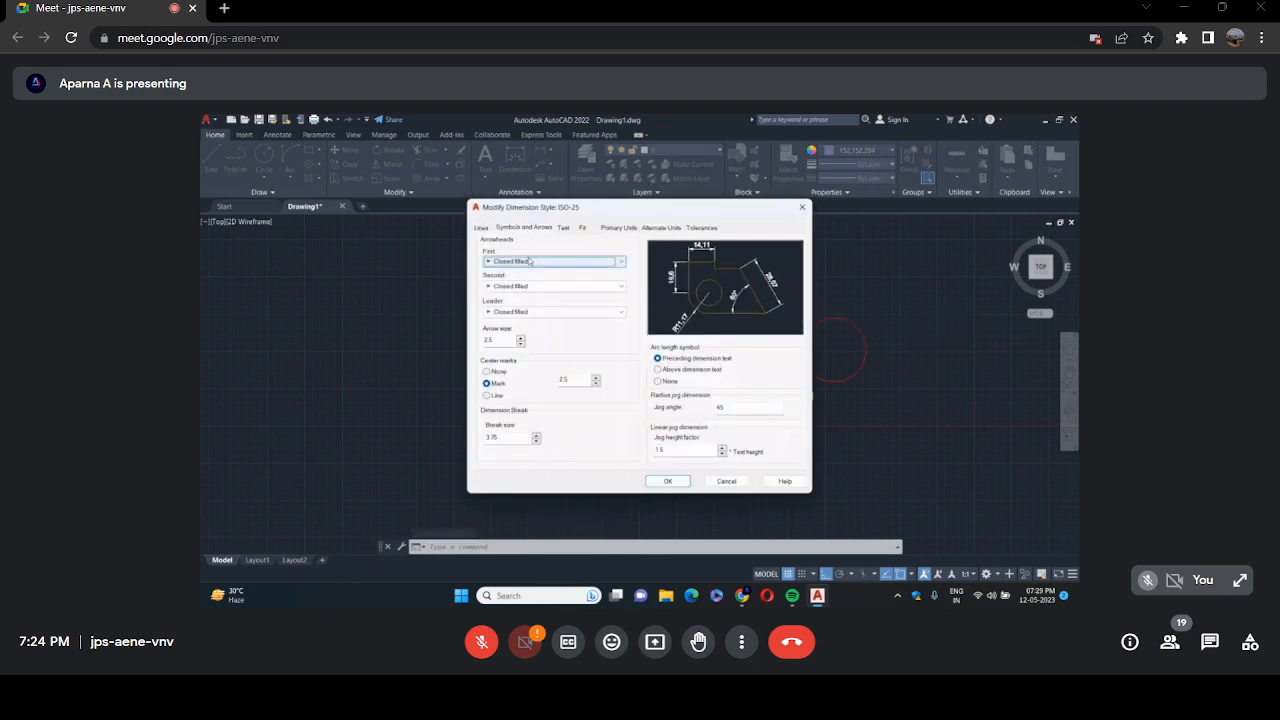
pyautogui.click(565, 228)
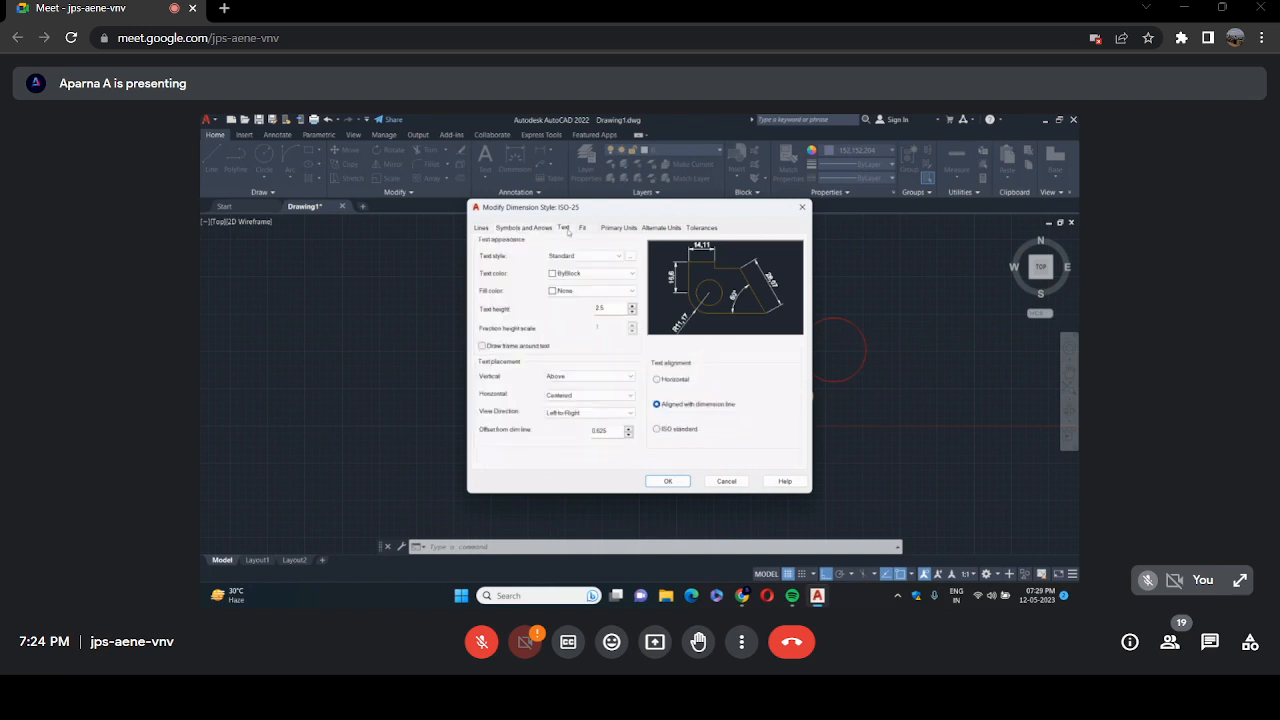
pyautogui.click(612, 308)
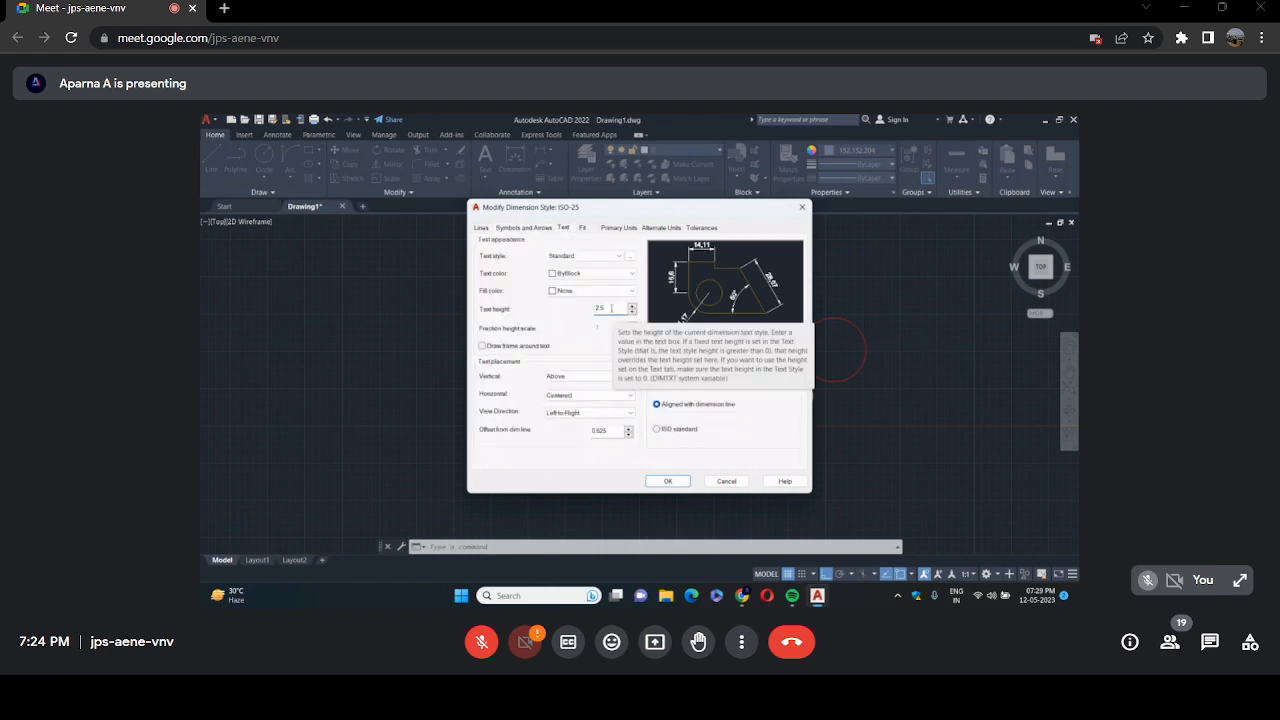
pyautogui.press('BackSpace')
pyautogui.press('BackSpace')
pyautogui.press('BackSpace')
pyautogui.write('1')
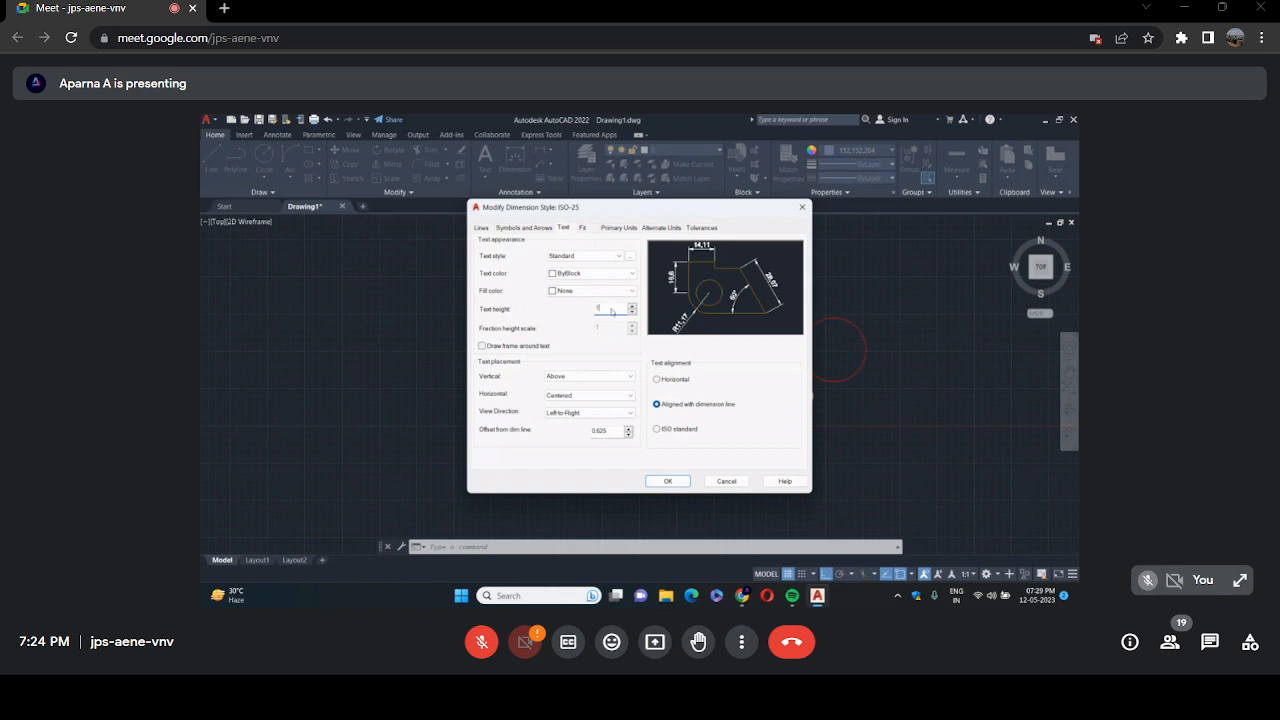
pyautogui.write('00')
# Set the dimension style's arrow size to 100.
pyautogui.click(525, 228)
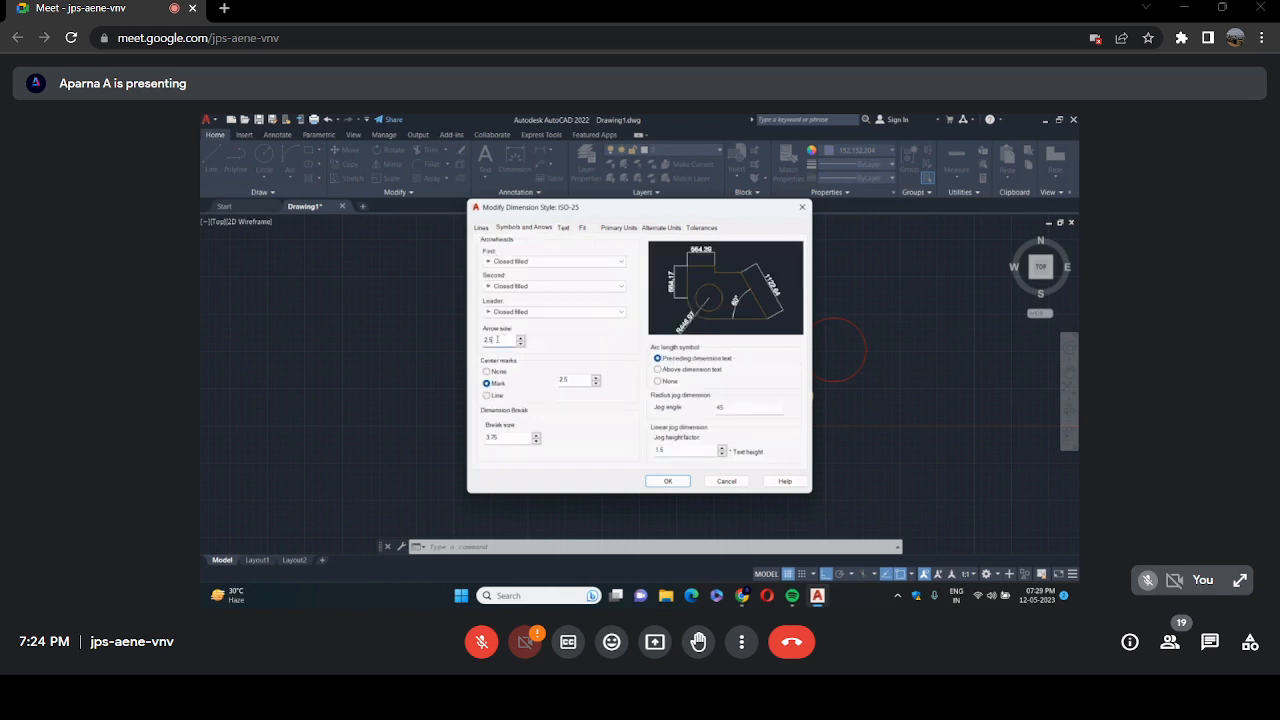
pyautogui.press('BackSpace')
pyautogui.press('BackSpace')
pyautogui.press('BackSpace')
pyautogui.write('100')
# Suppress both extension lines, Ext line 1 and Ext line 2, in the dimension style.
pyautogui.click(480, 228)
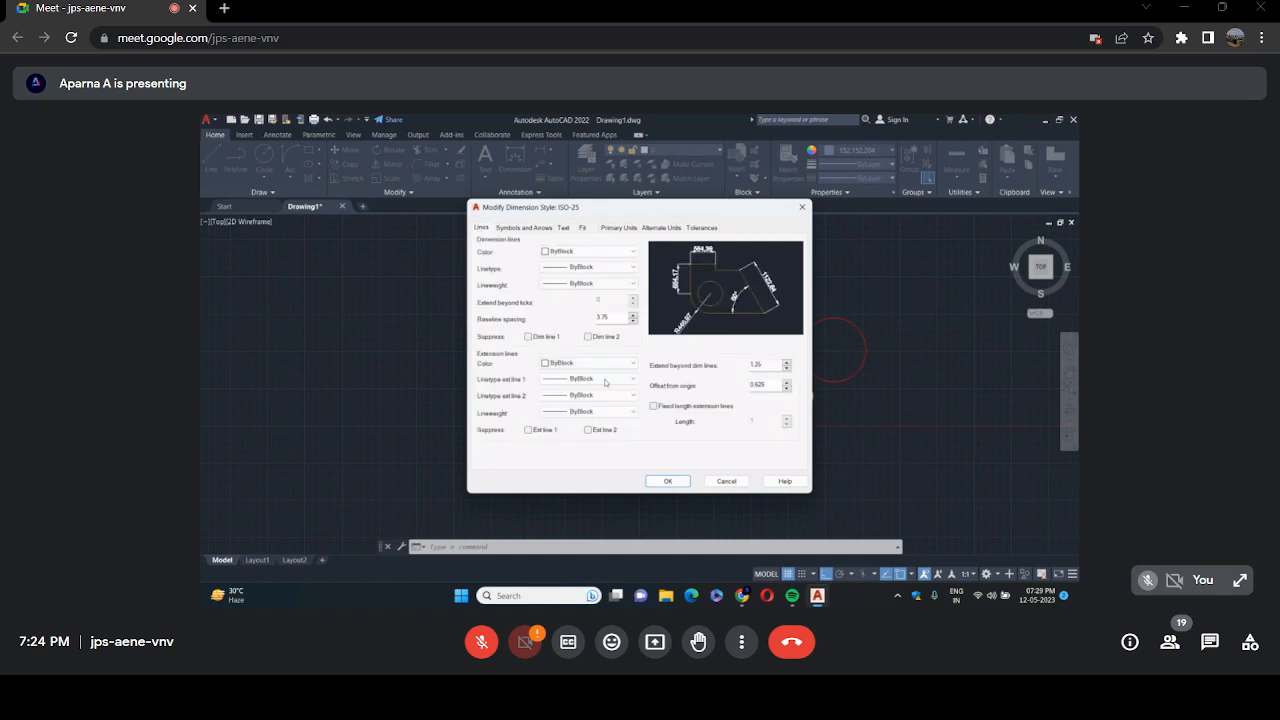
pyautogui.click(529, 430)
pyautogui.click(588, 430)
# Set the linear dimension precision to 0.0 in the primary units, then save the style and close the Dimension Style Manager.
pyautogui.click(619, 228)
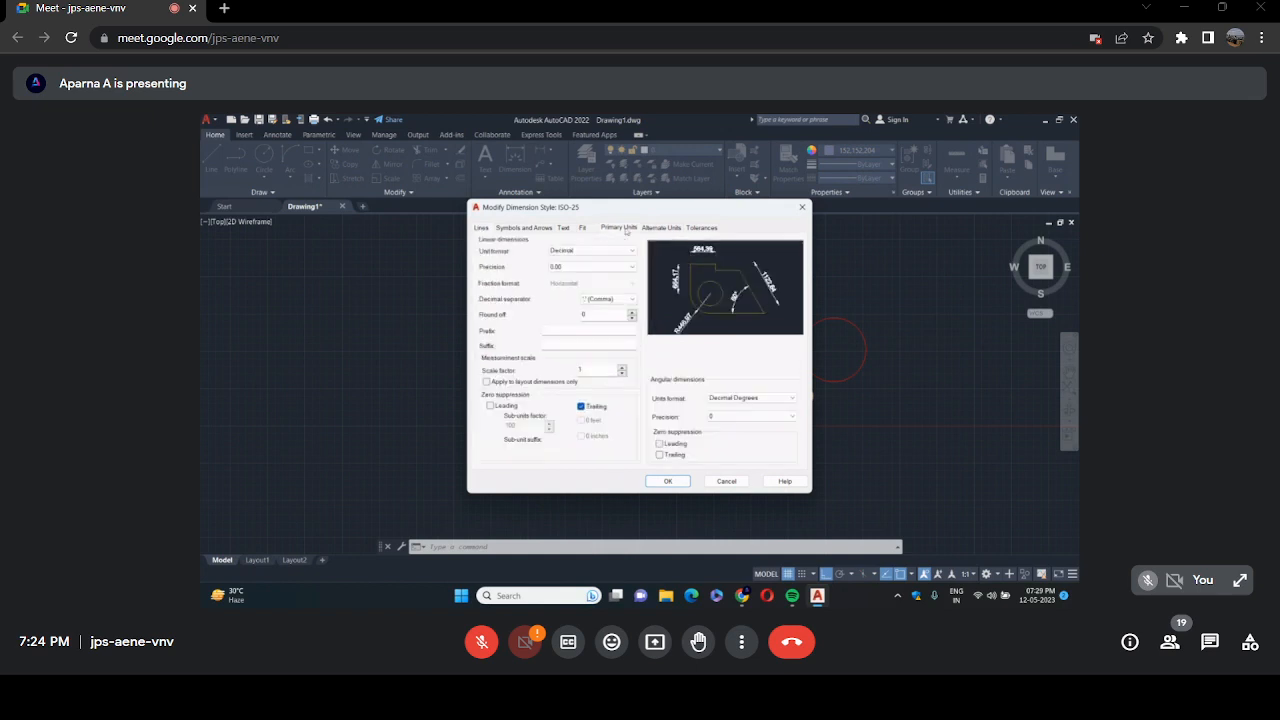
pyautogui.click(624, 268)
pyautogui.click(565, 284)
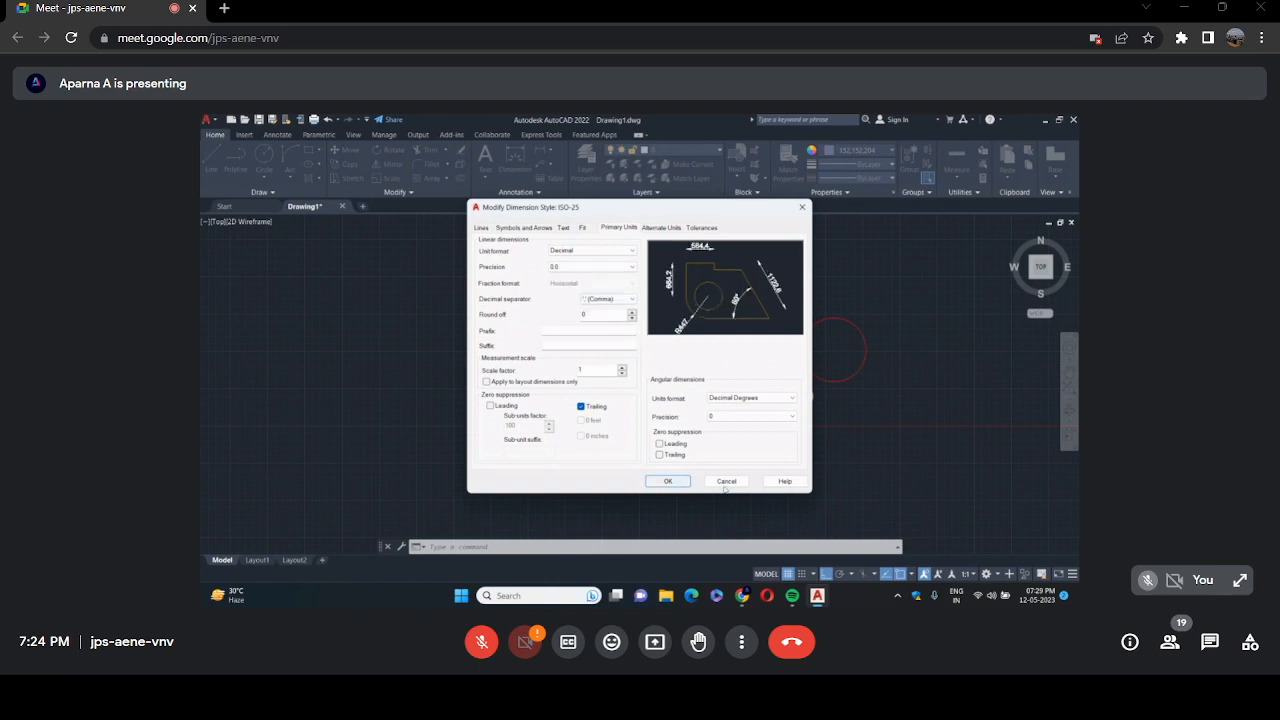
pyautogui.click(664, 482)
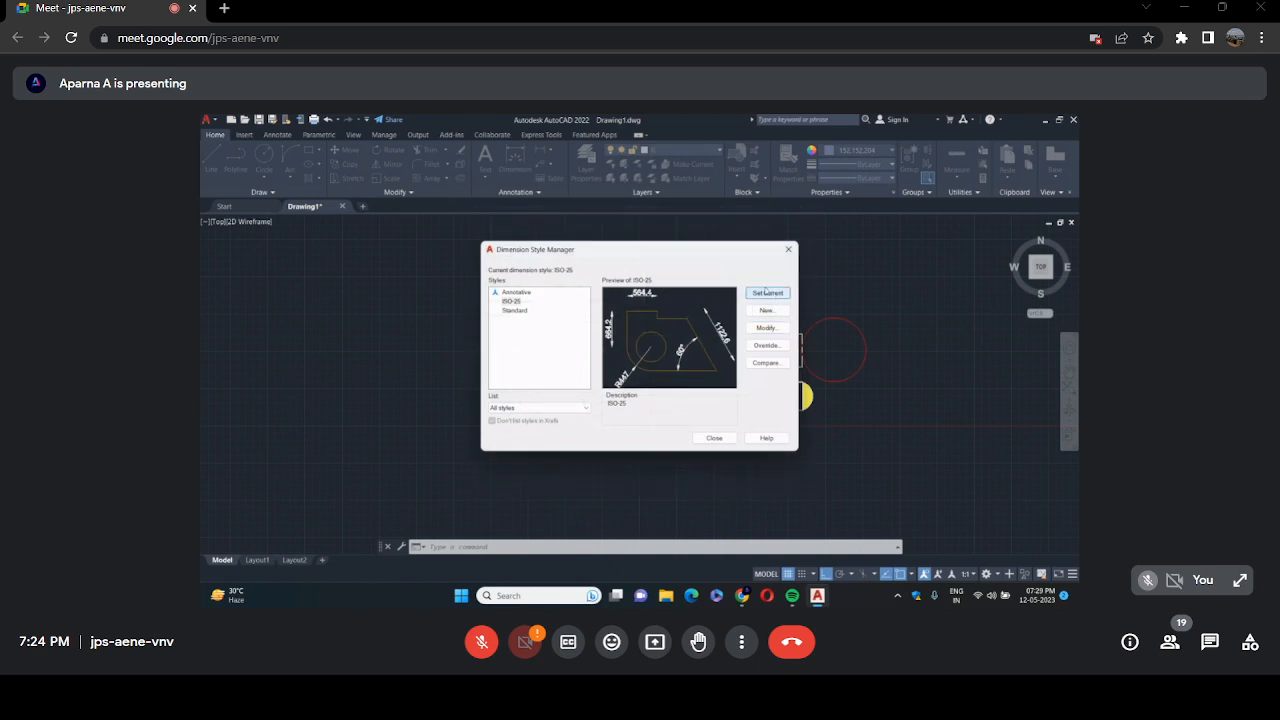
pyautogui.click(714, 438)
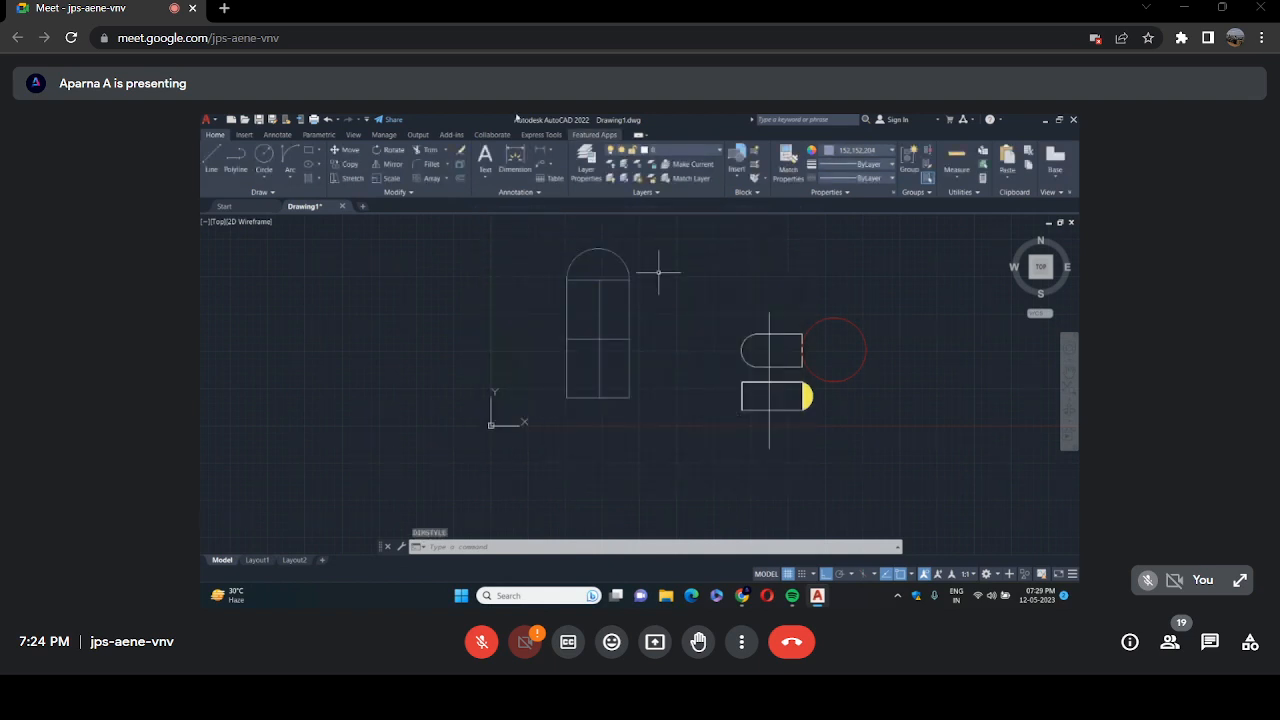
# Dimension the width of the arched window's bottom edge, placing the dimension line below it.
pyautogui.click(516, 158)
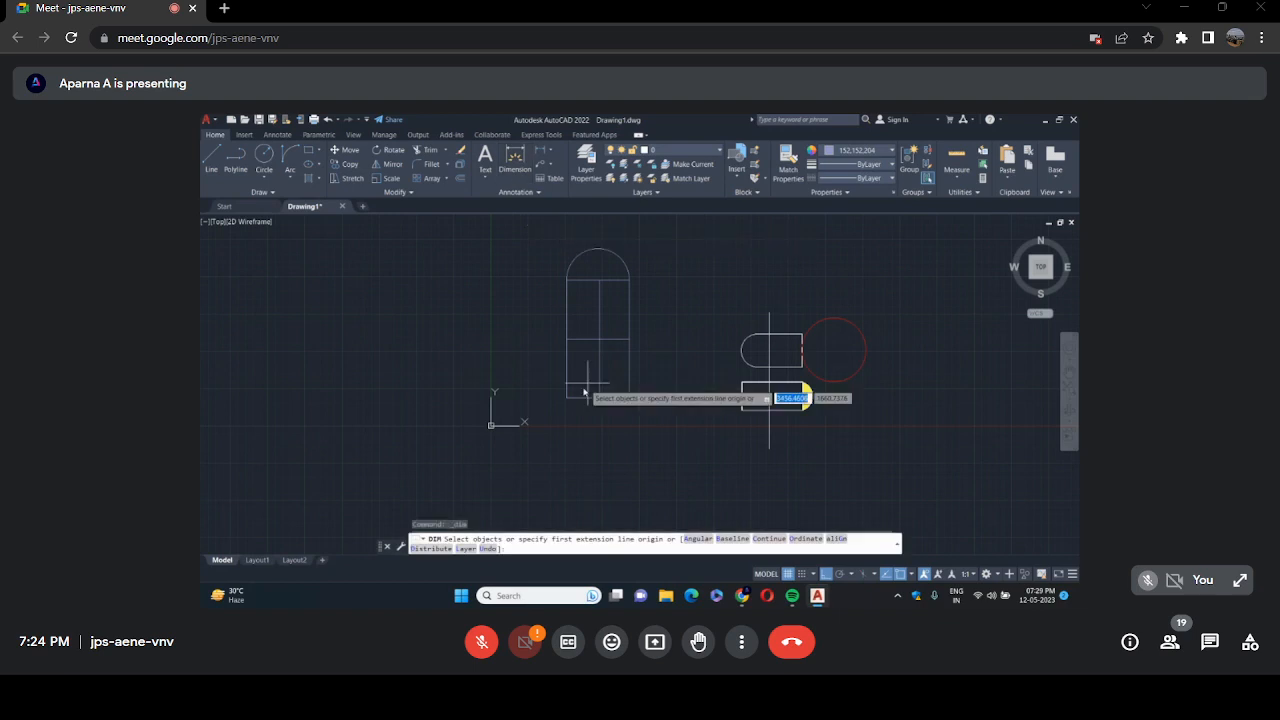
pyautogui.scroll(4, 567, 401)
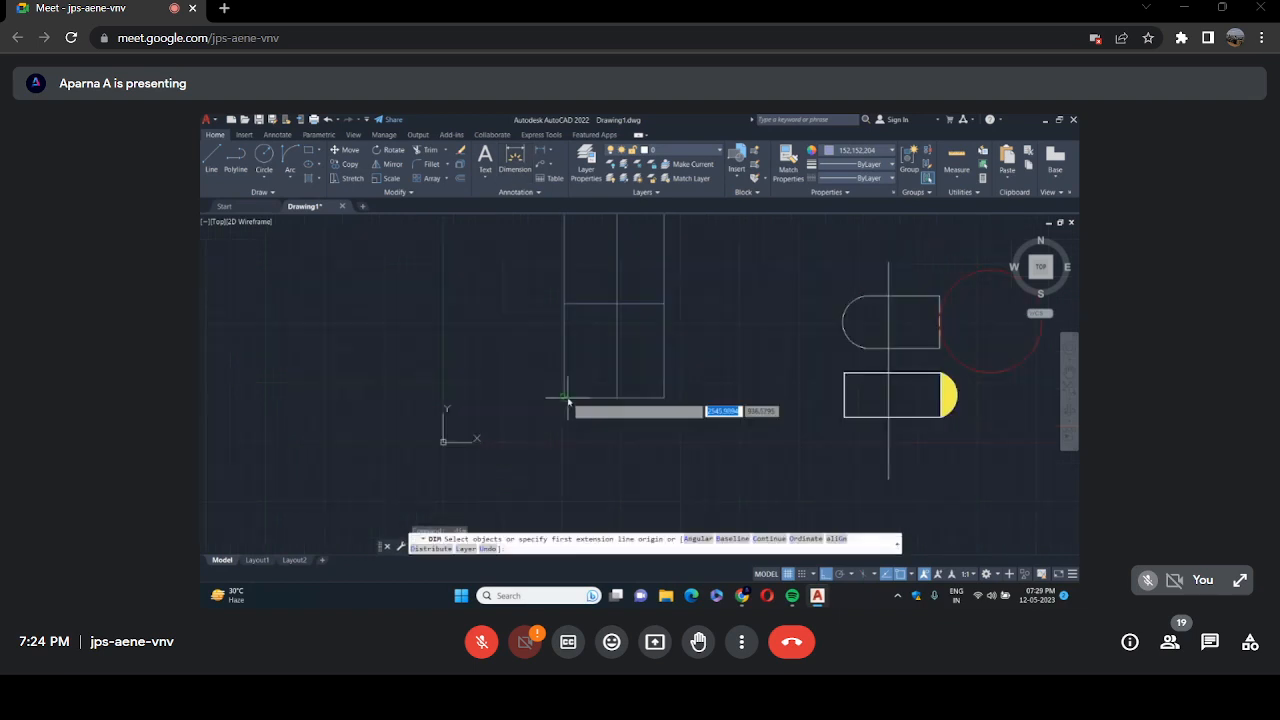
pyautogui.click(561, 399)
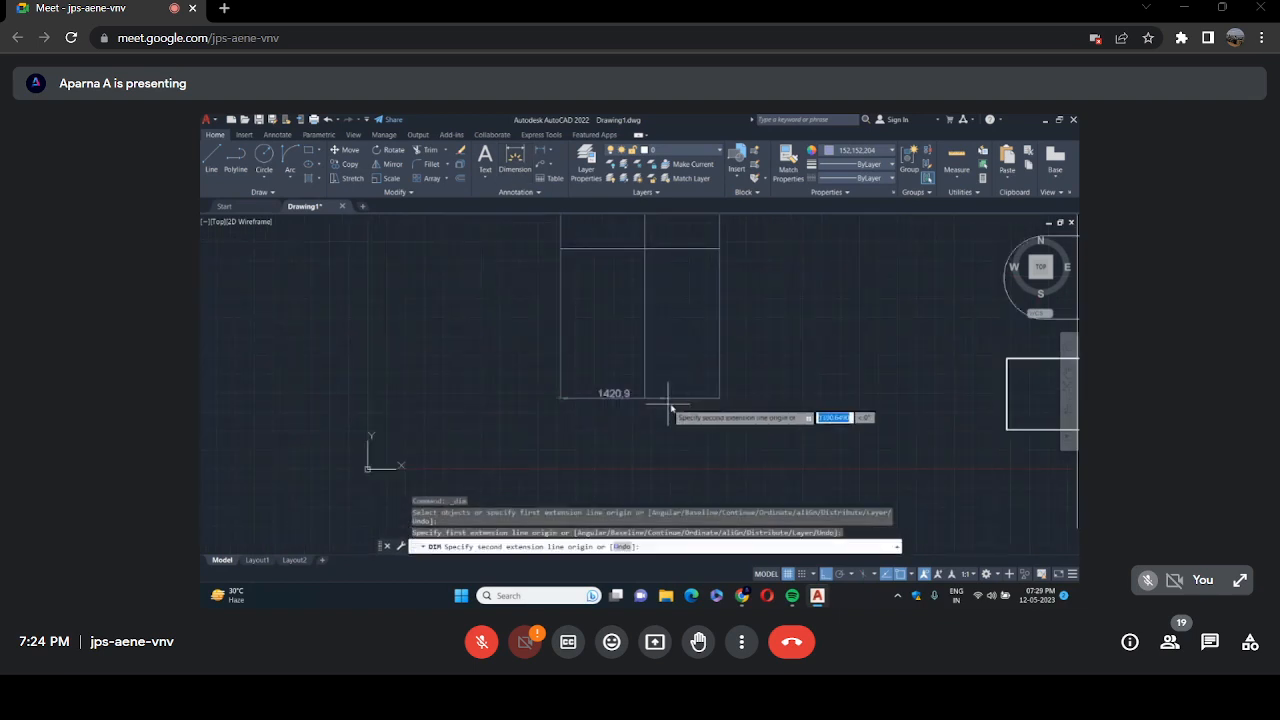
pyautogui.click(719, 399)
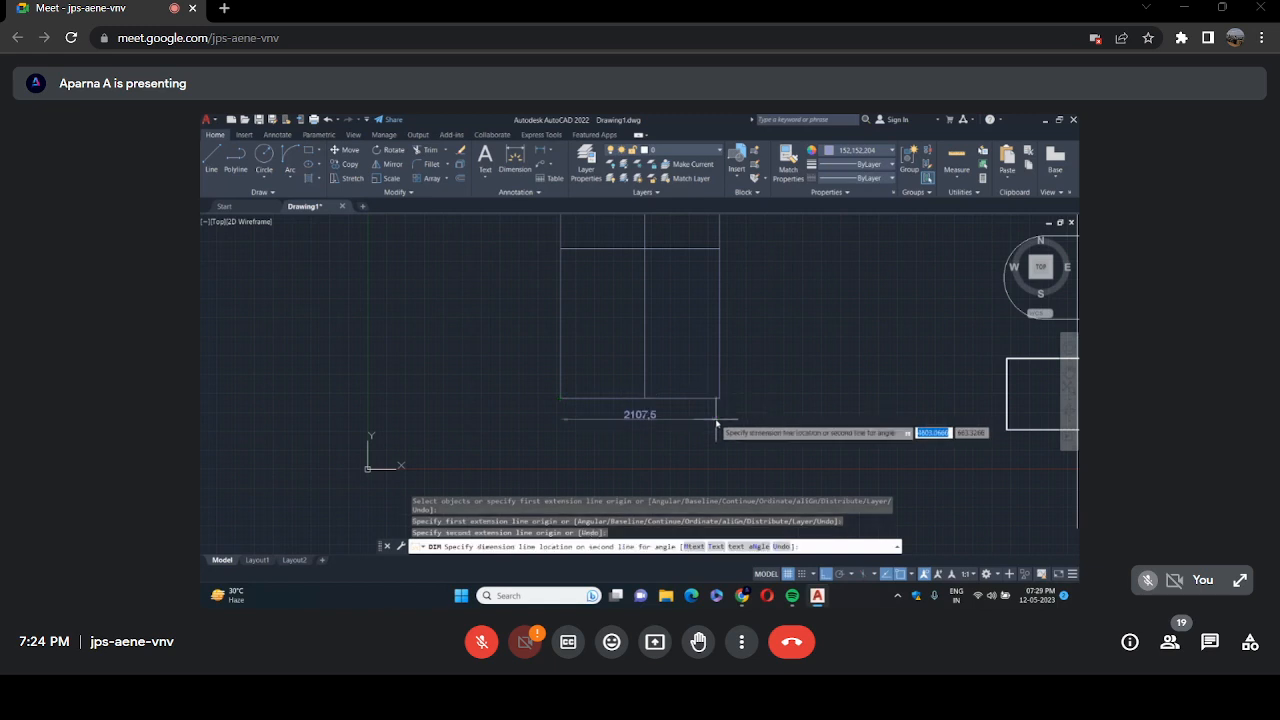
pyautogui.click(712, 440)
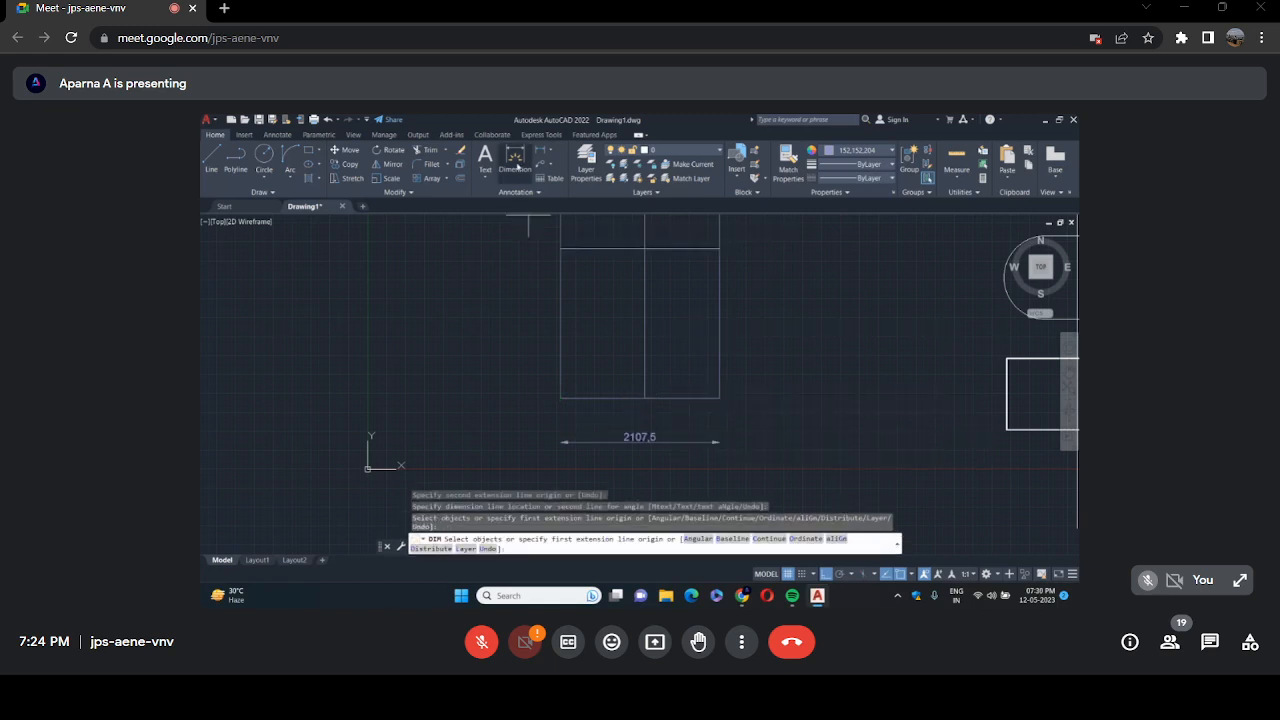
# Dimension the height of the window's rectangular part along its right edge, placing the dimension line outside it.
pyautogui.scroll(-5, 705, 345)
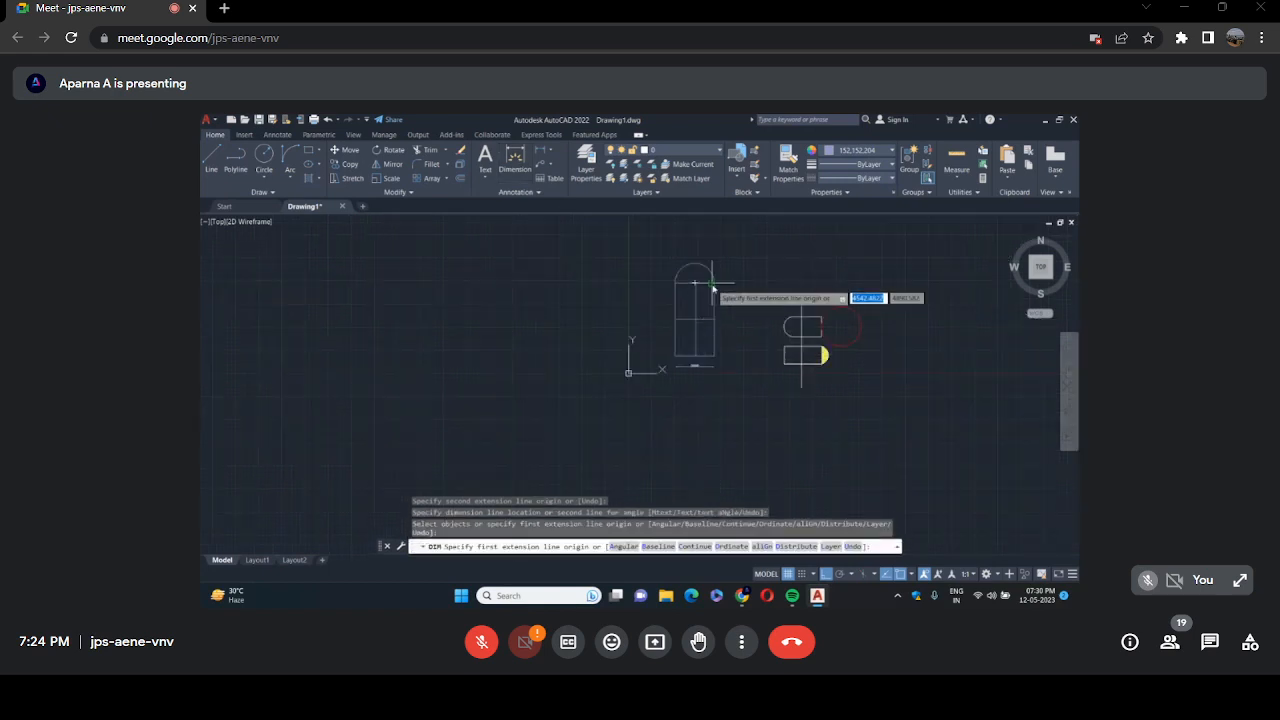
pyautogui.click(713, 285)
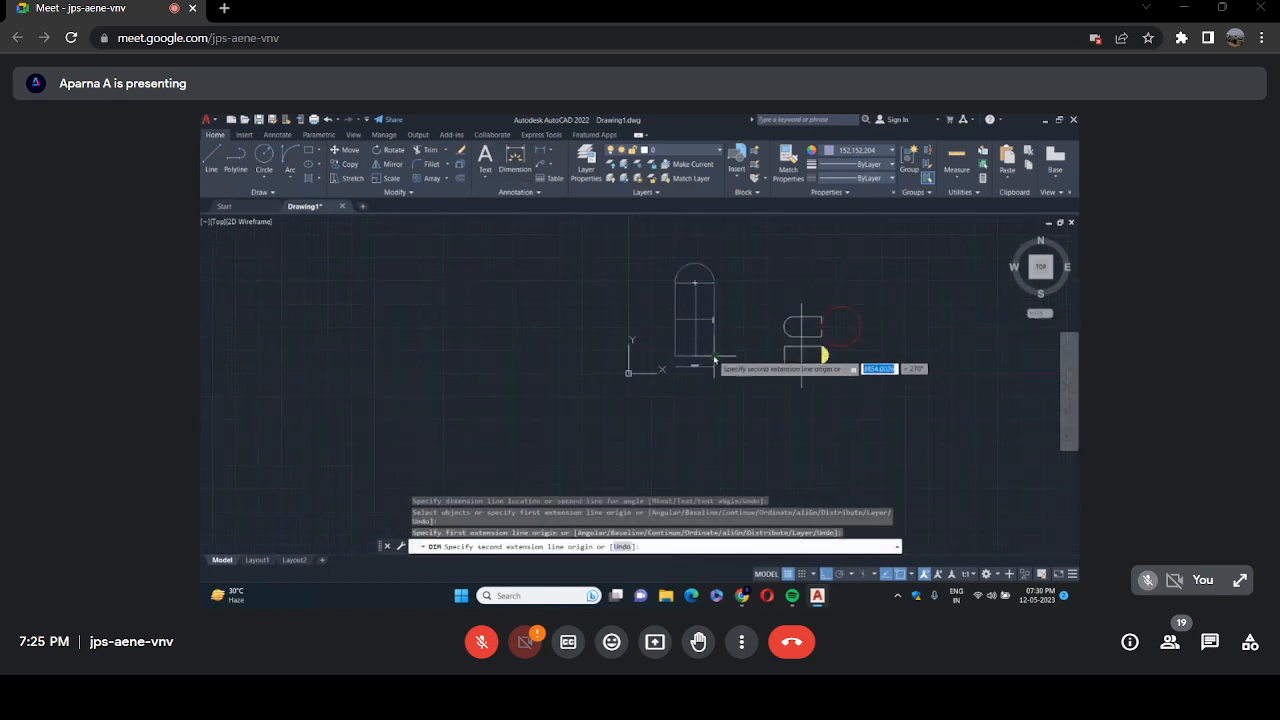
pyautogui.click(722, 358)
pyautogui.click(727, 358)
pyautogui.scroll(5, 726, 355)
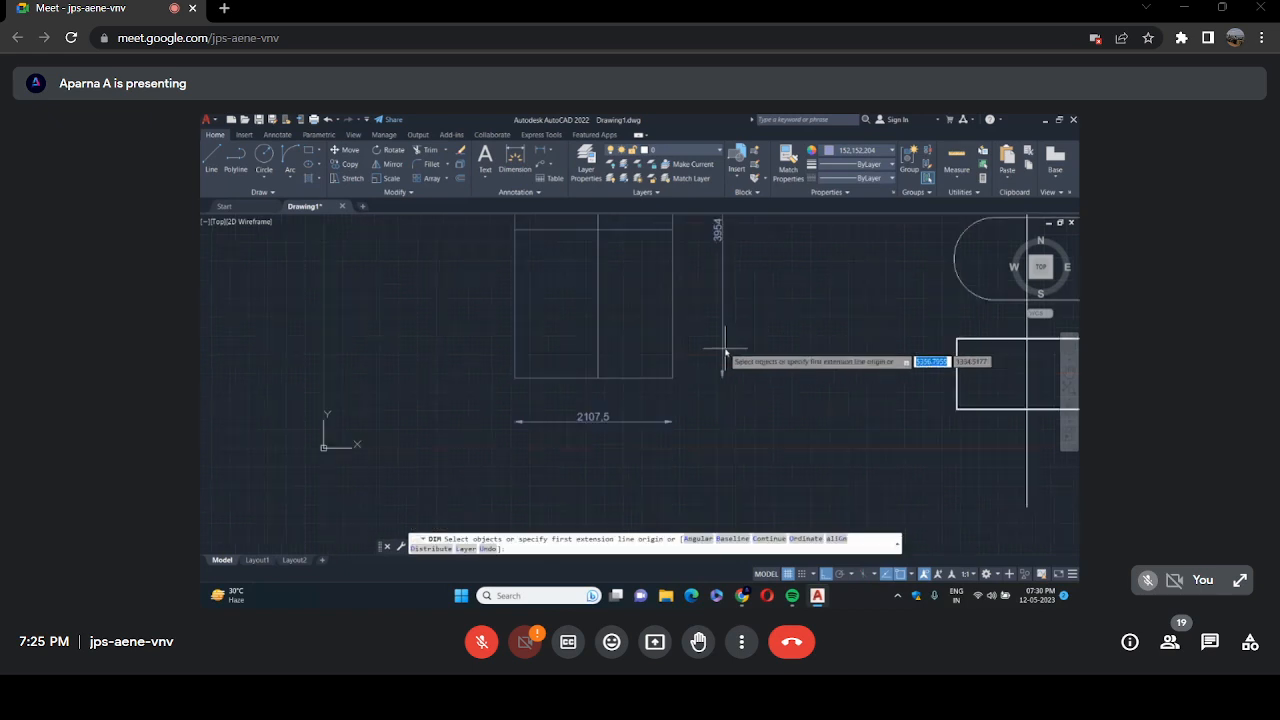
pyautogui.press('Escape')
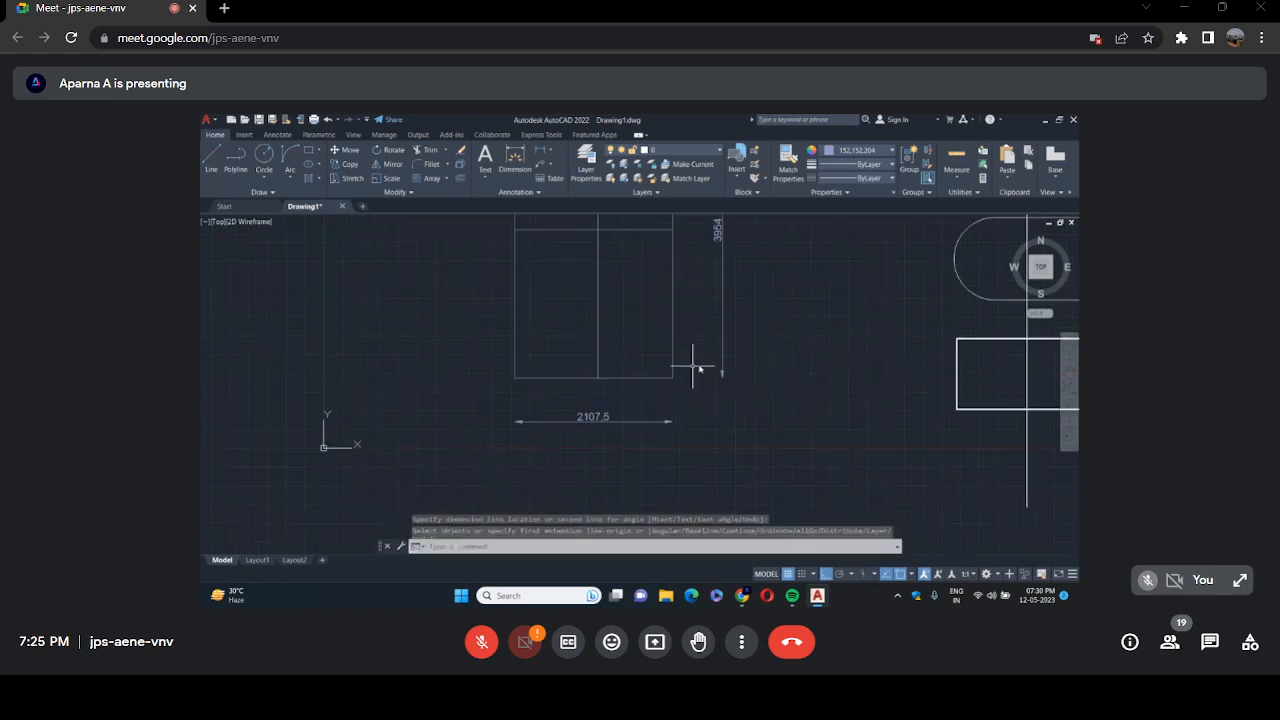
# Add a radius dimension to the arch on top of the window, placing its text outside the arc at the upper right.
pyautogui.scroll(-4, 726, 358)
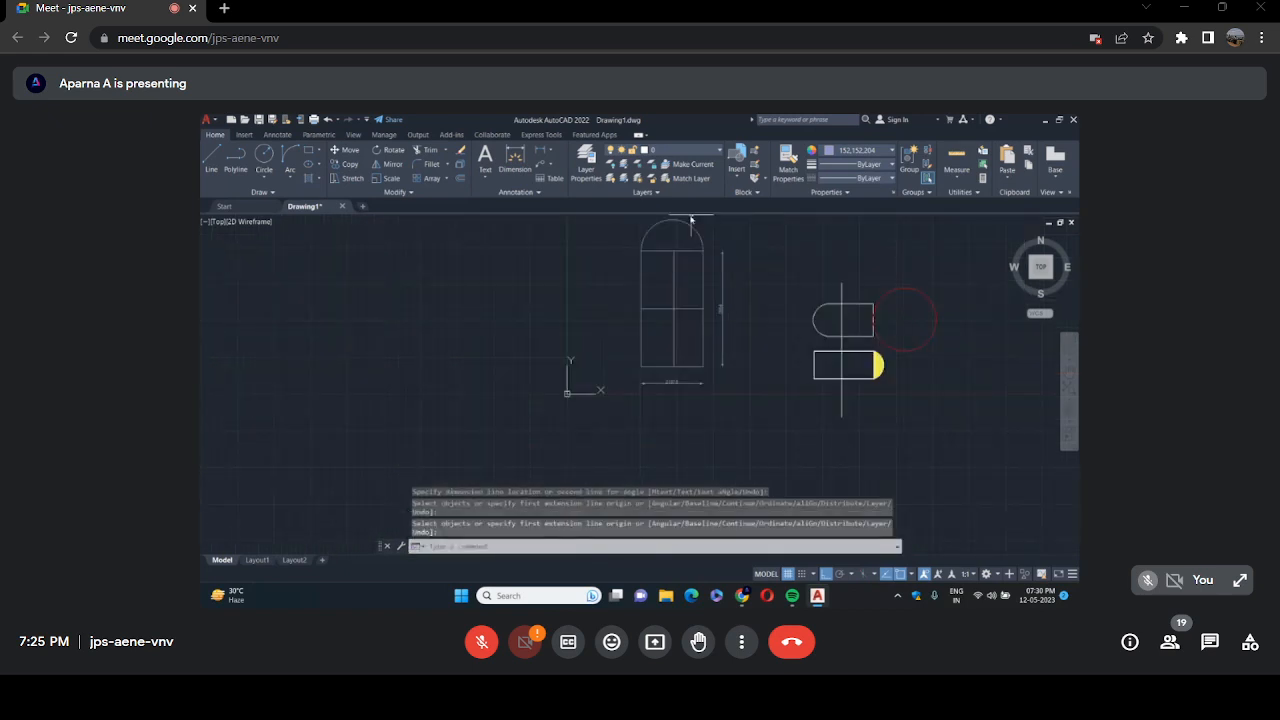
pyautogui.scroll(-3, 686, 218)
pyautogui.scroll(2, 686, 218)
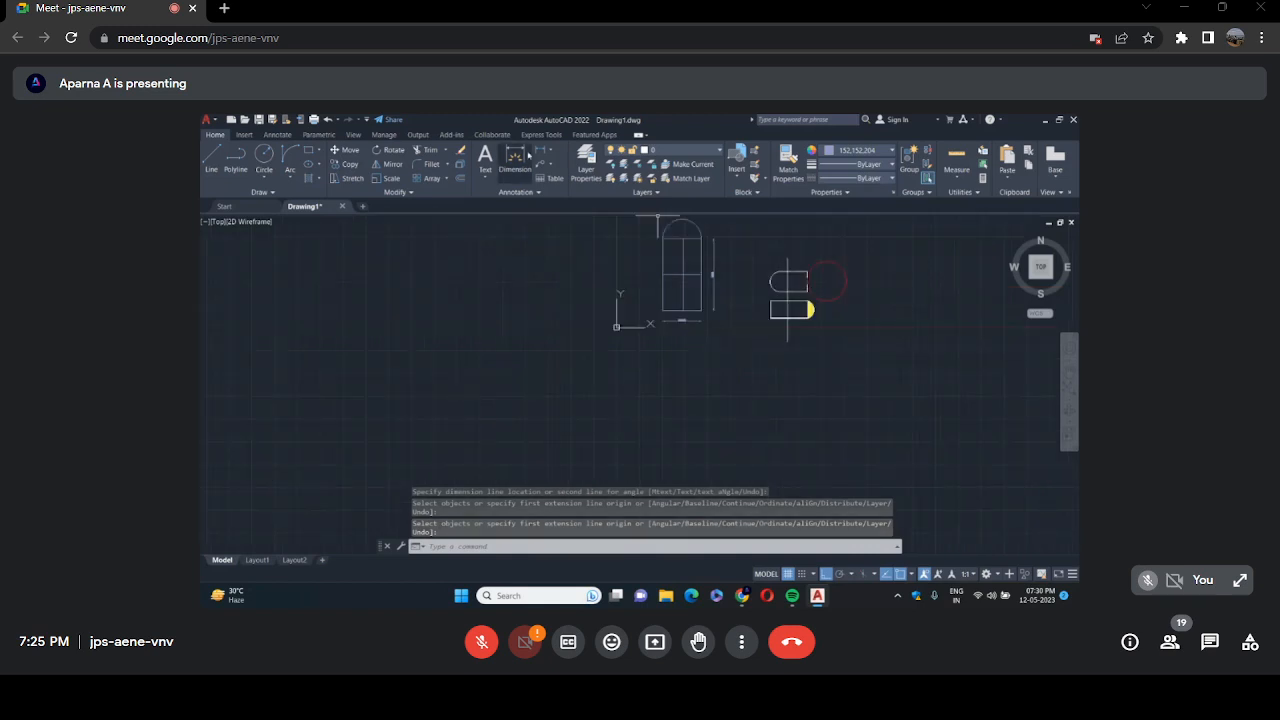
pyautogui.click(550, 151)
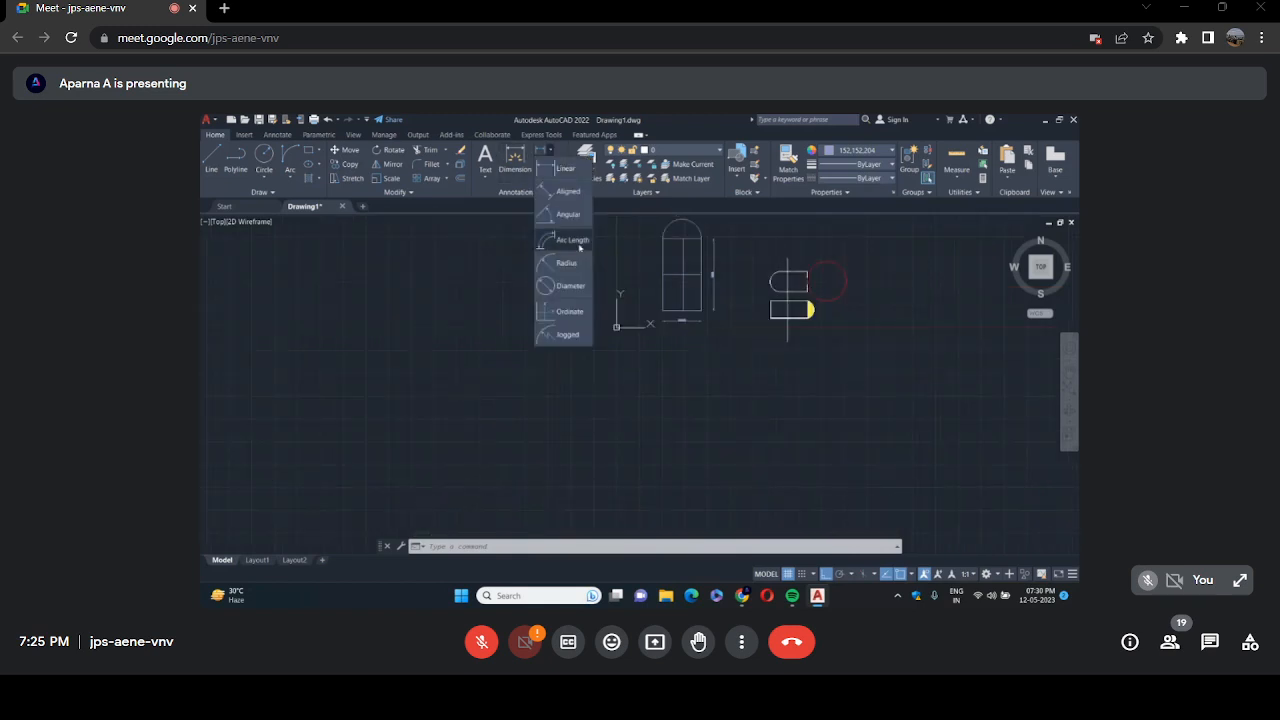
pyautogui.click(570, 240)
pyautogui.click(551, 151)
pyautogui.click(578, 268)
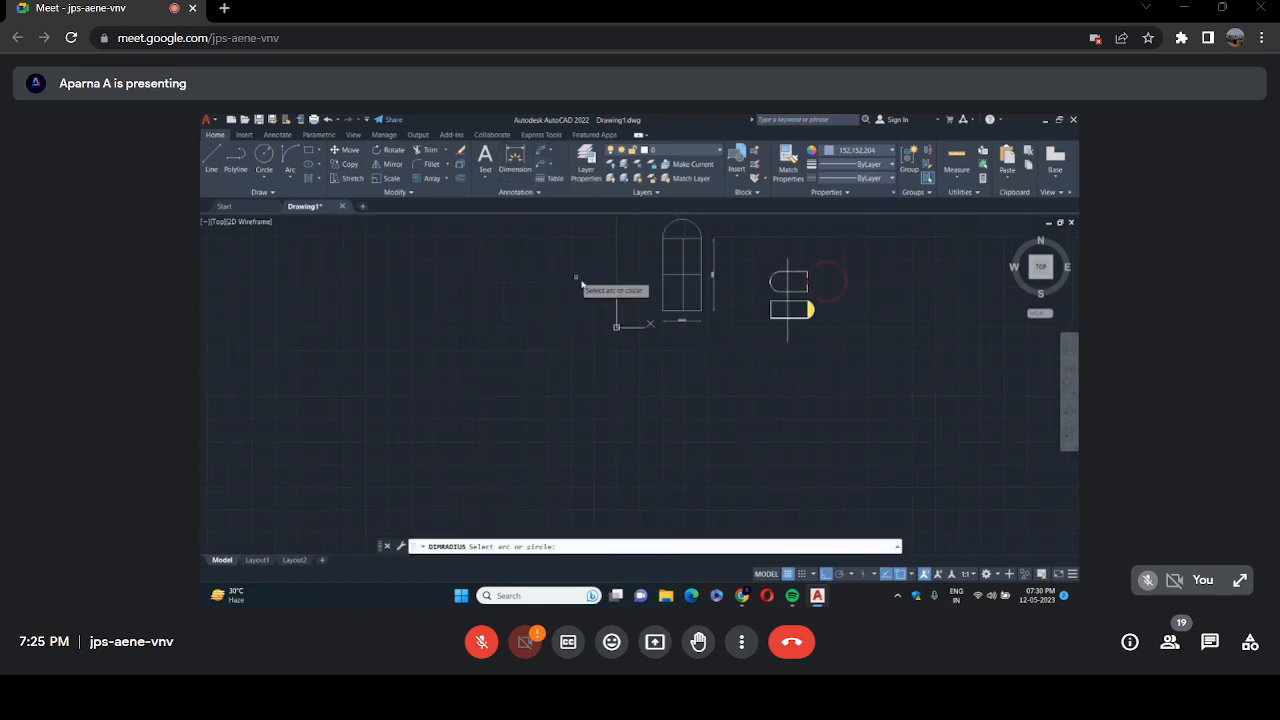
pyautogui.scroll(-1, 614, 294)
pyautogui.scroll(4, 669, 250)
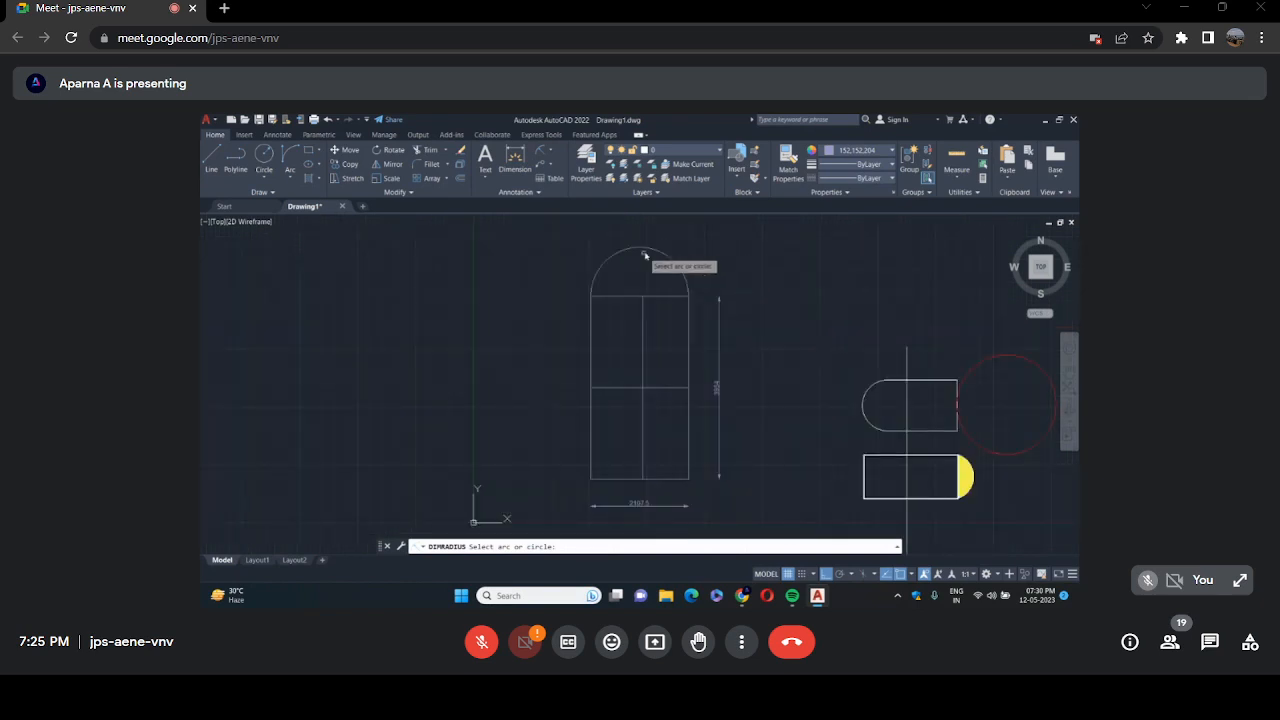
pyautogui.click(650, 253)
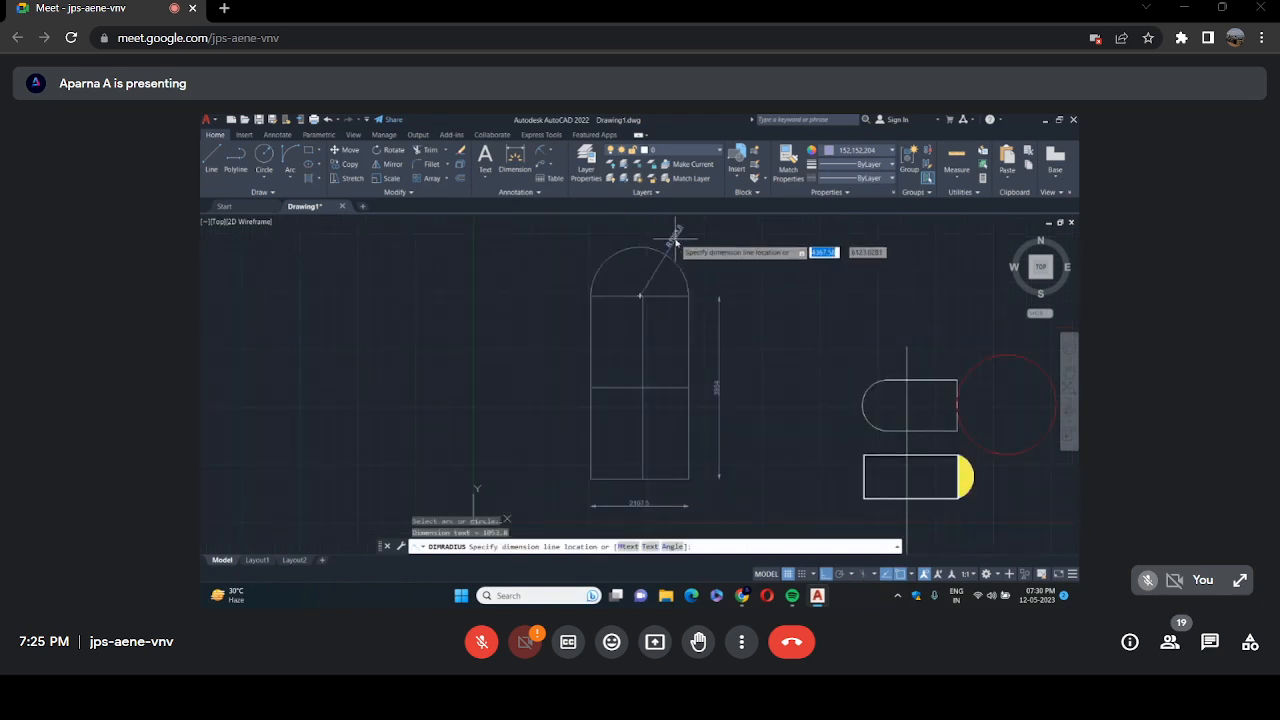
pyautogui.click(686, 245)
pyautogui.press('Return')
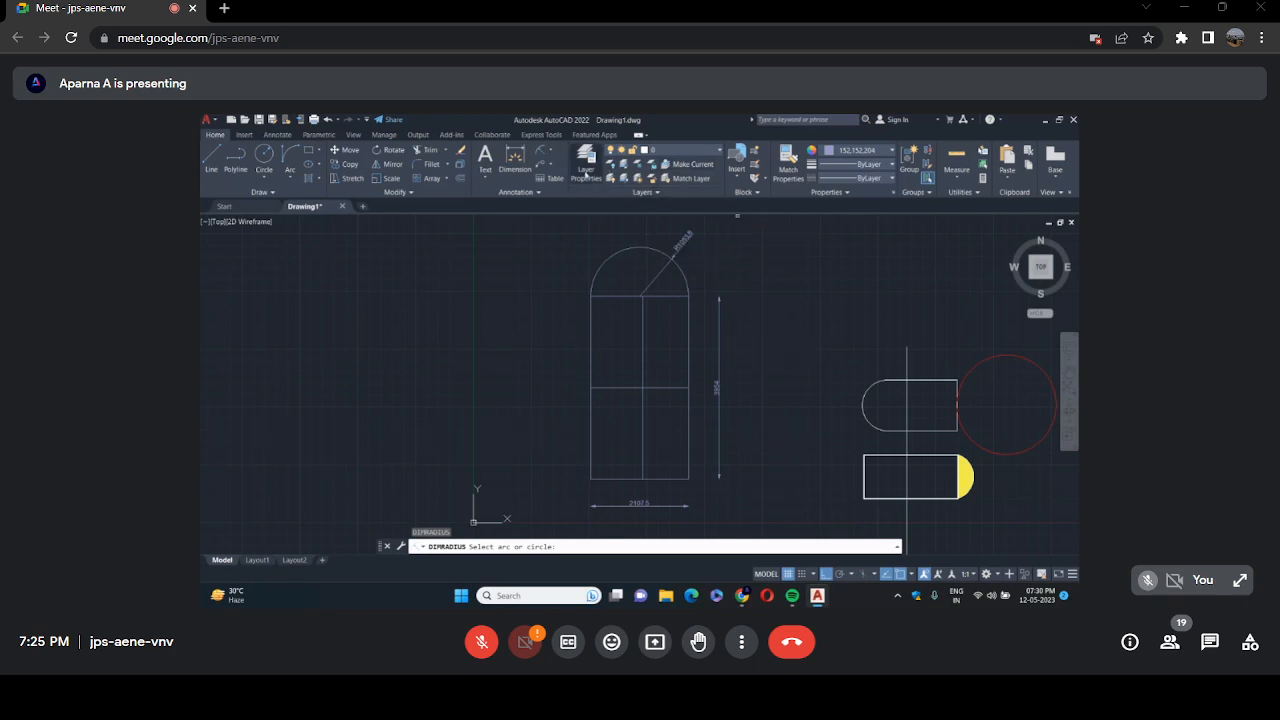
pyautogui.scroll(-2, 817, 250)
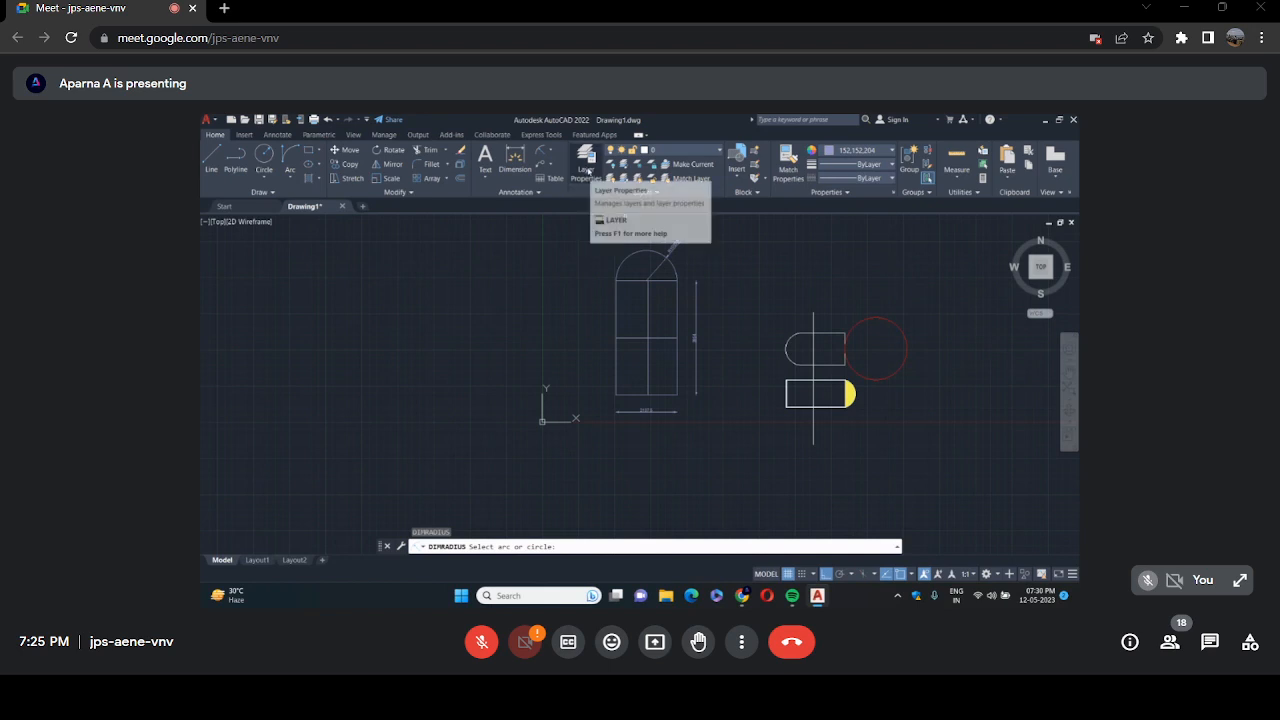
# Create a new layer named DIM in the Layer Properties Manager and close the manager.
pyautogui.click(588, 171)
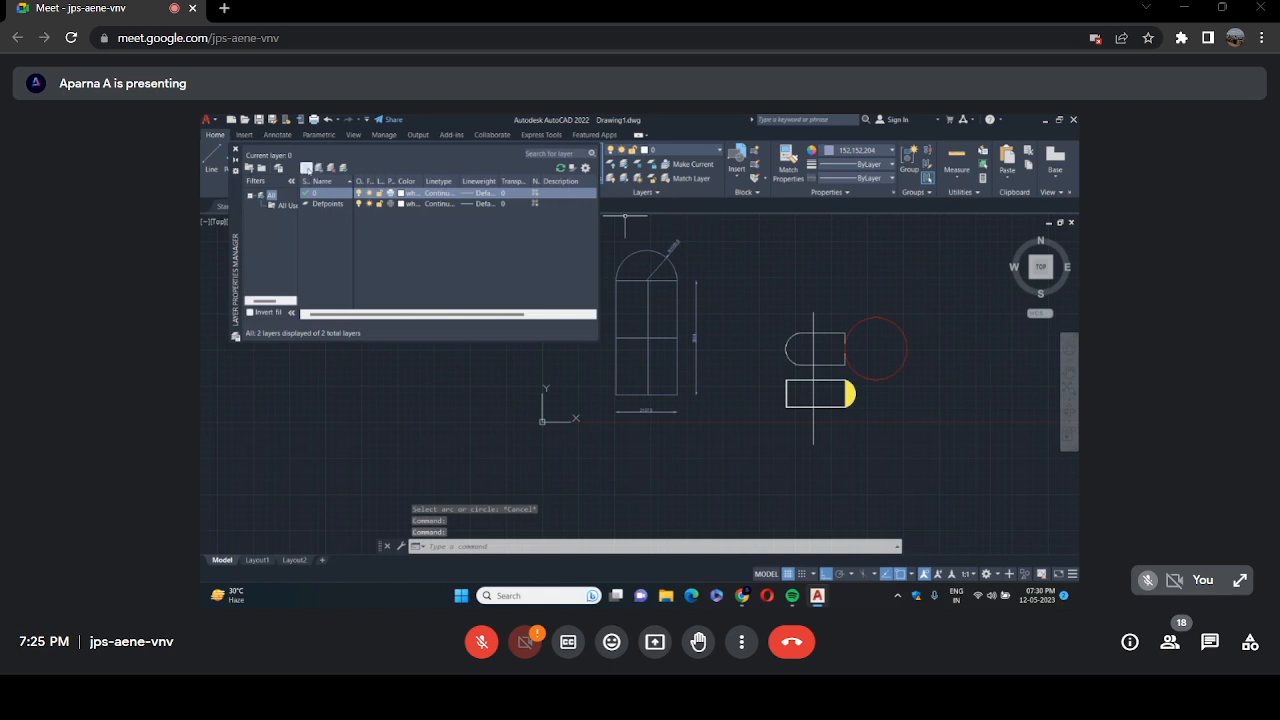
pyautogui.click(306, 168)
pyautogui.press('BackSpace')
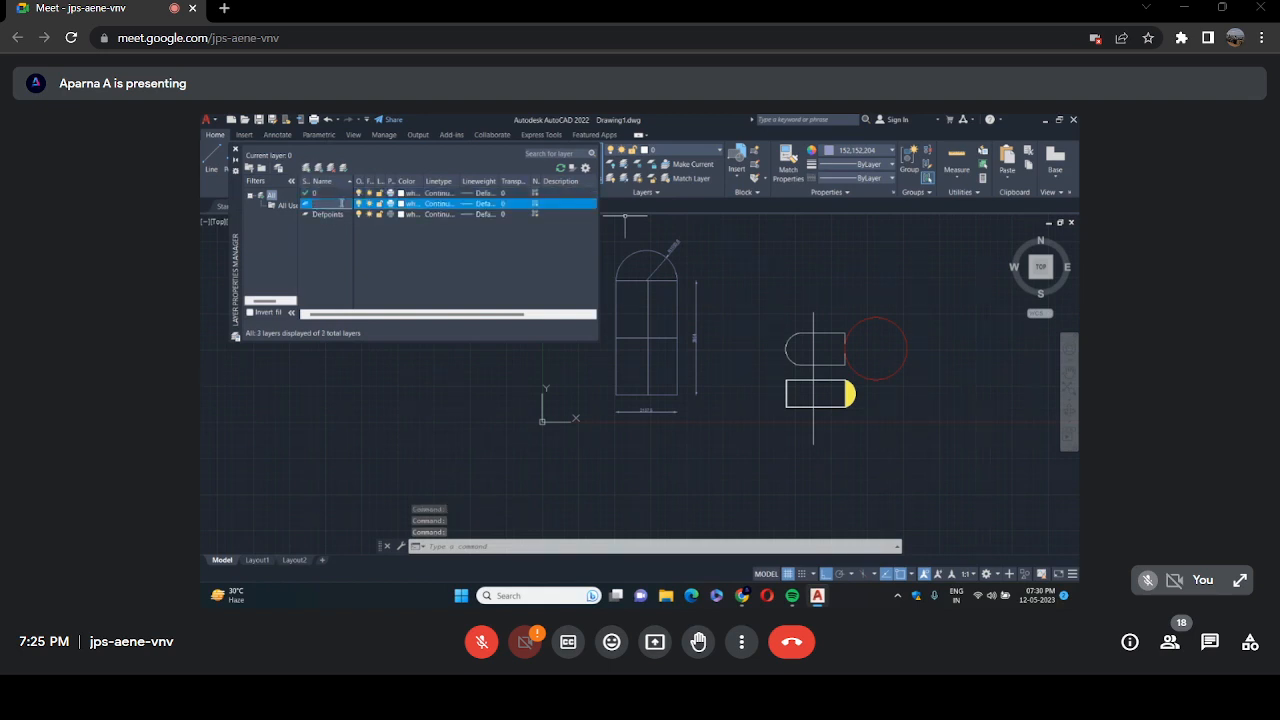
pyautogui.write('01')
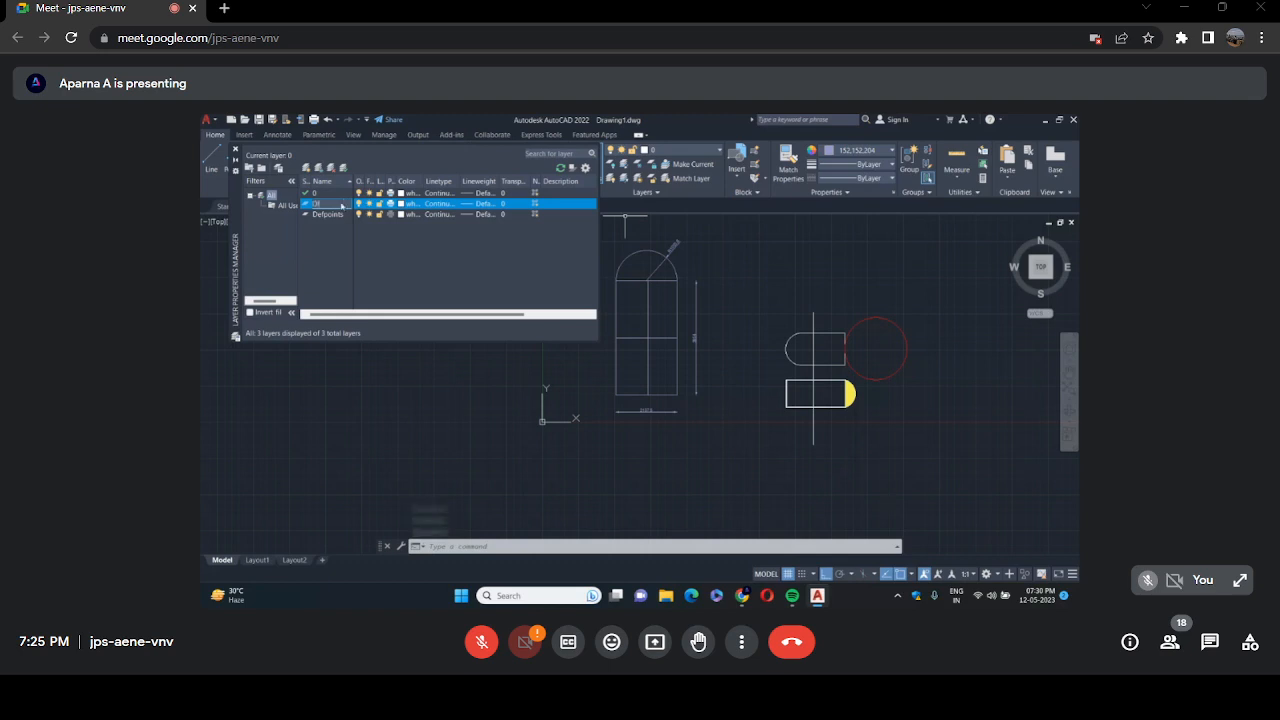
pyautogui.write('M')
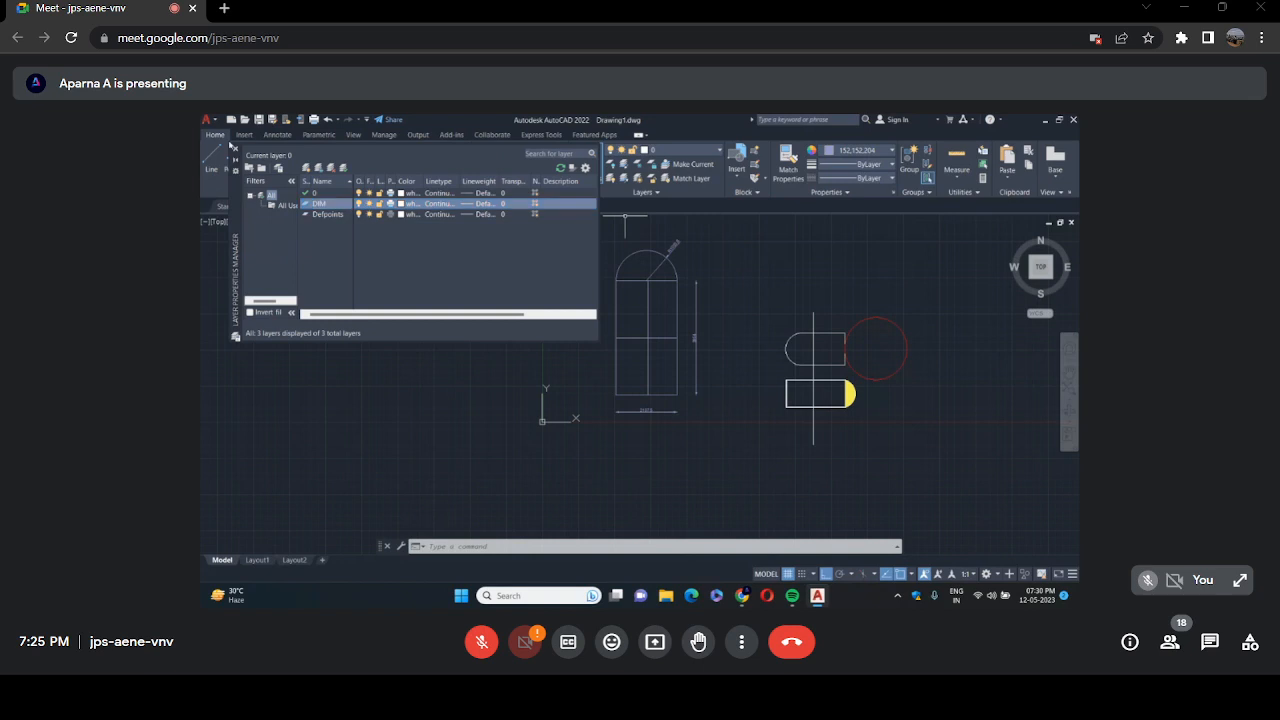
pyautogui.click(236, 151)
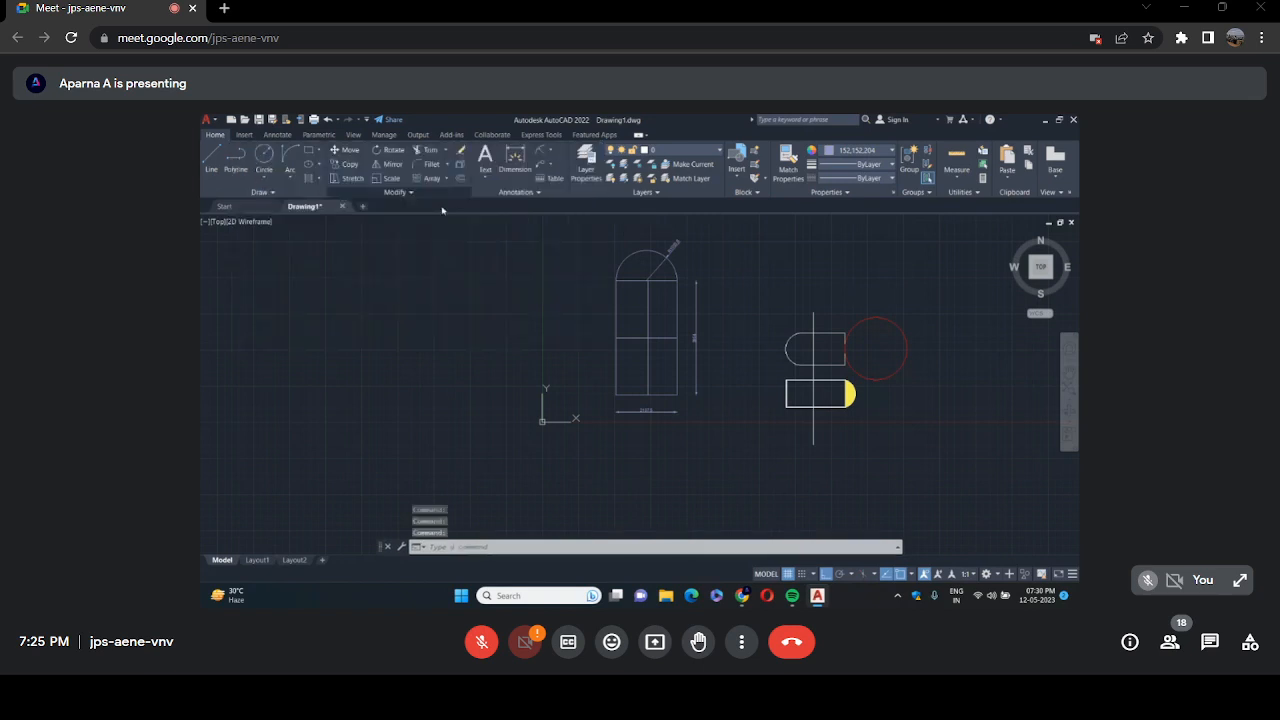
# Move the window's radius, height and width dimensions onto the DIM layer.
pyautogui.click(663, 258)
pyautogui.click(697, 340)
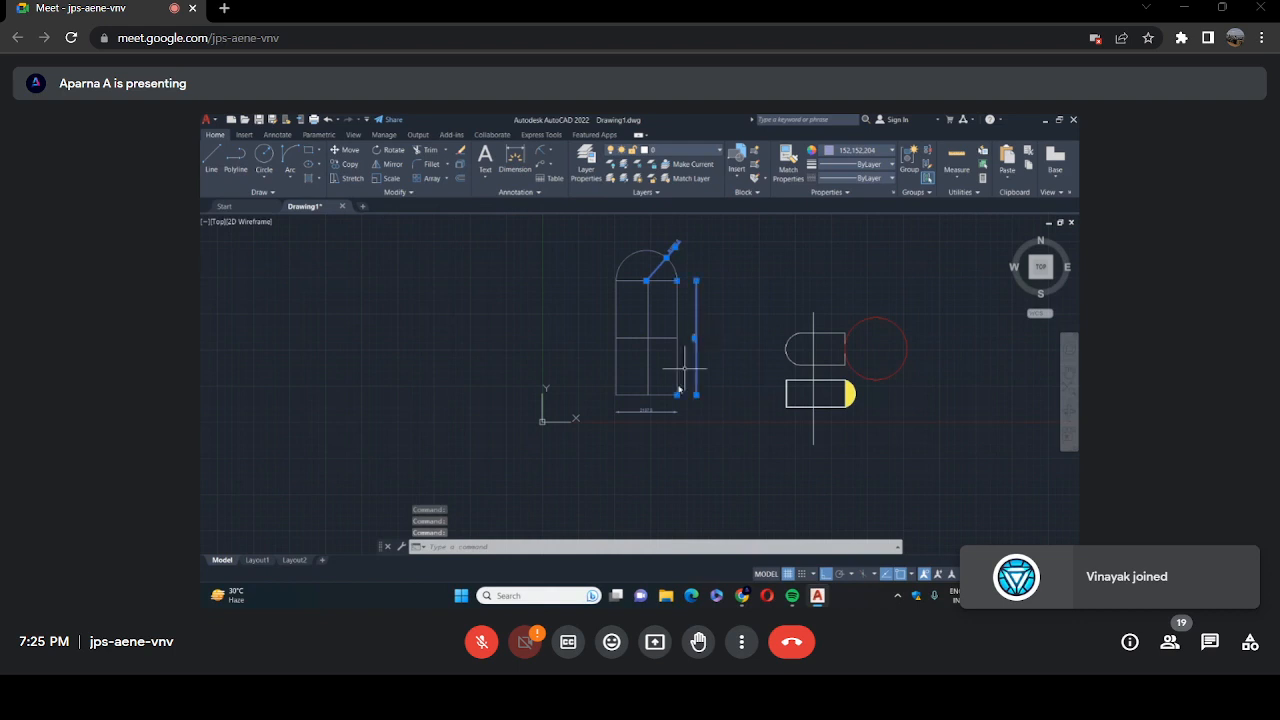
pyautogui.click(648, 411)
pyautogui.click(721, 148)
pyautogui.click(688, 191)
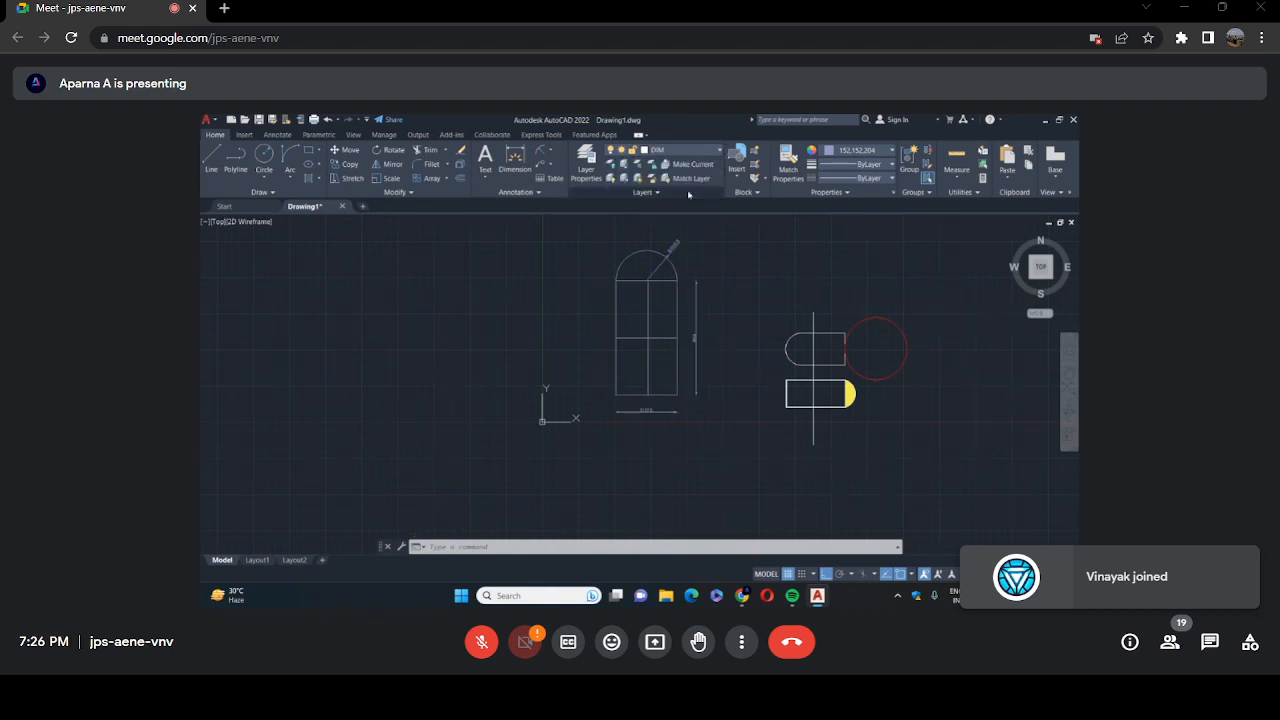
# Set the DIM layer's color to red, index color 10, and clear the dimension selection.
pyautogui.click(719, 150)
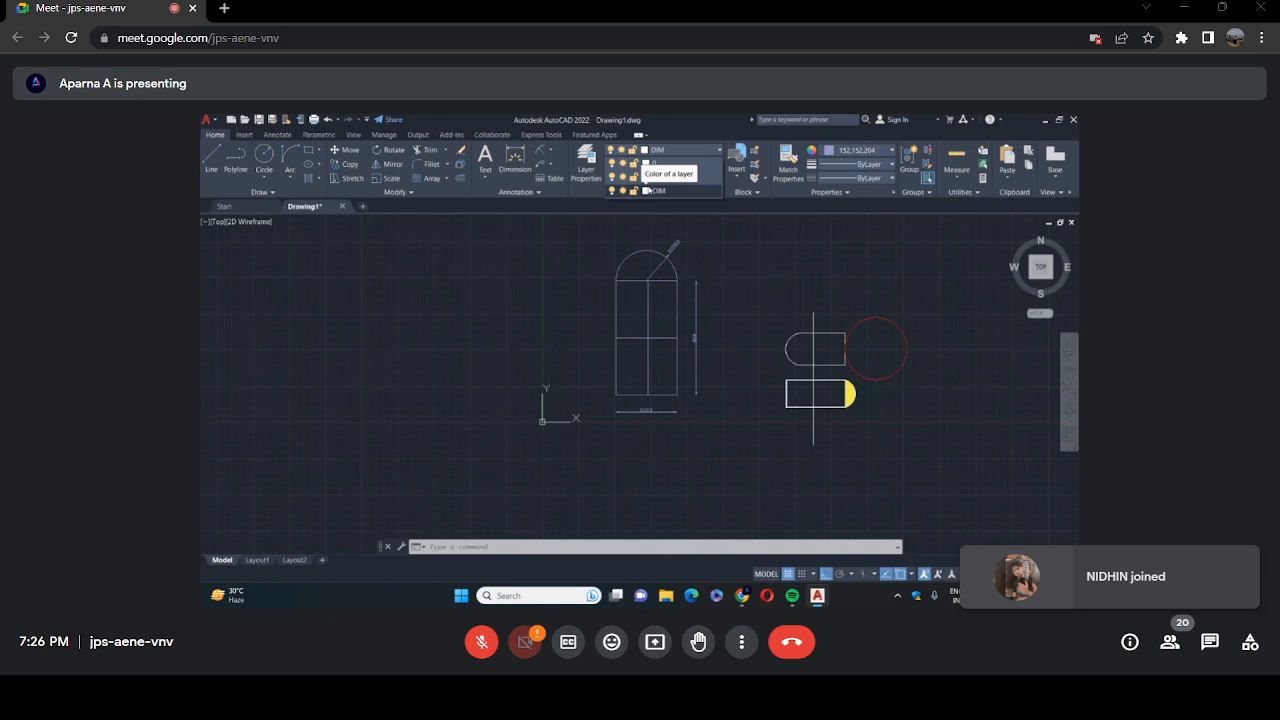
pyautogui.click(646, 192)
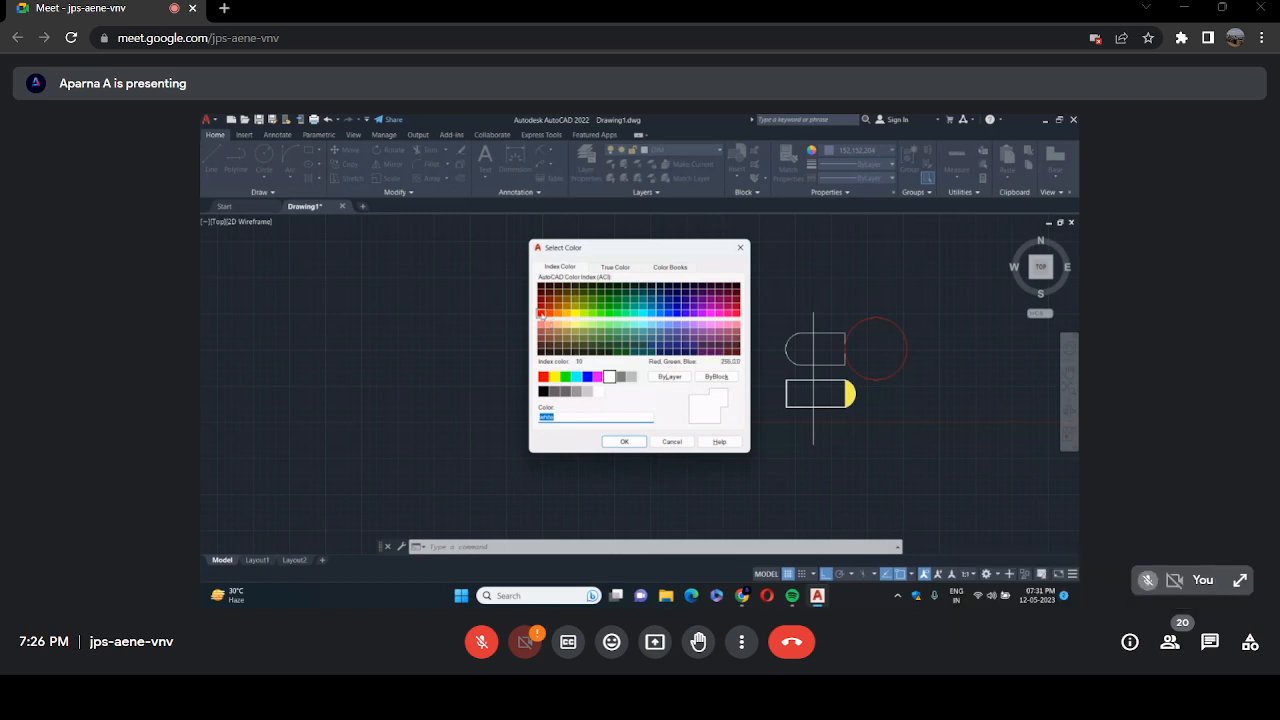
pyautogui.click(541, 313)
pyautogui.click(624, 441)
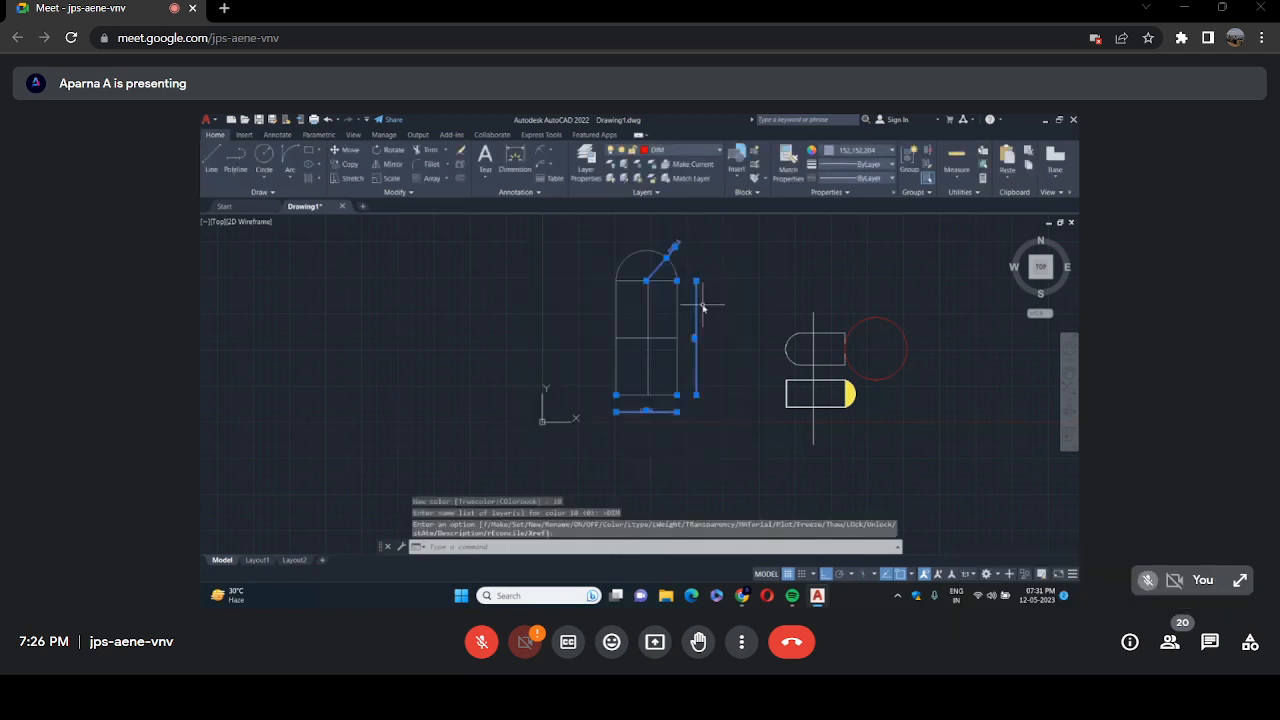
pyautogui.press('Return')
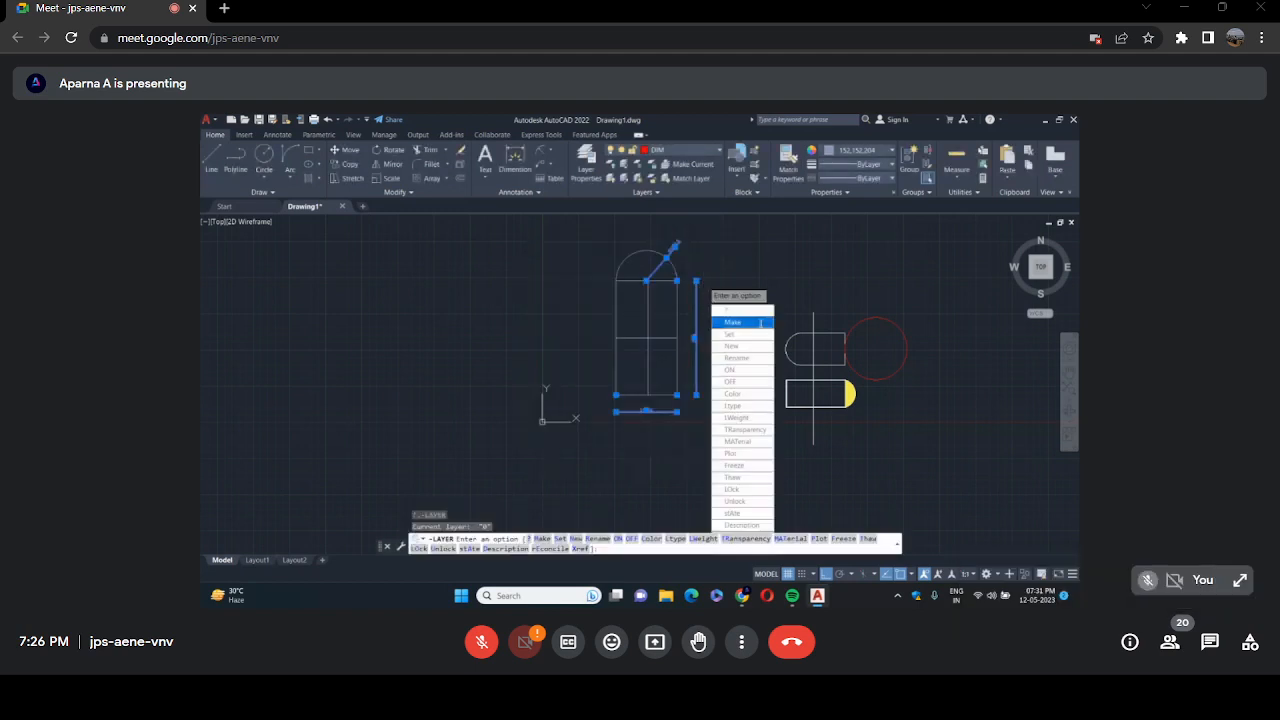
pyautogui.press('Return')
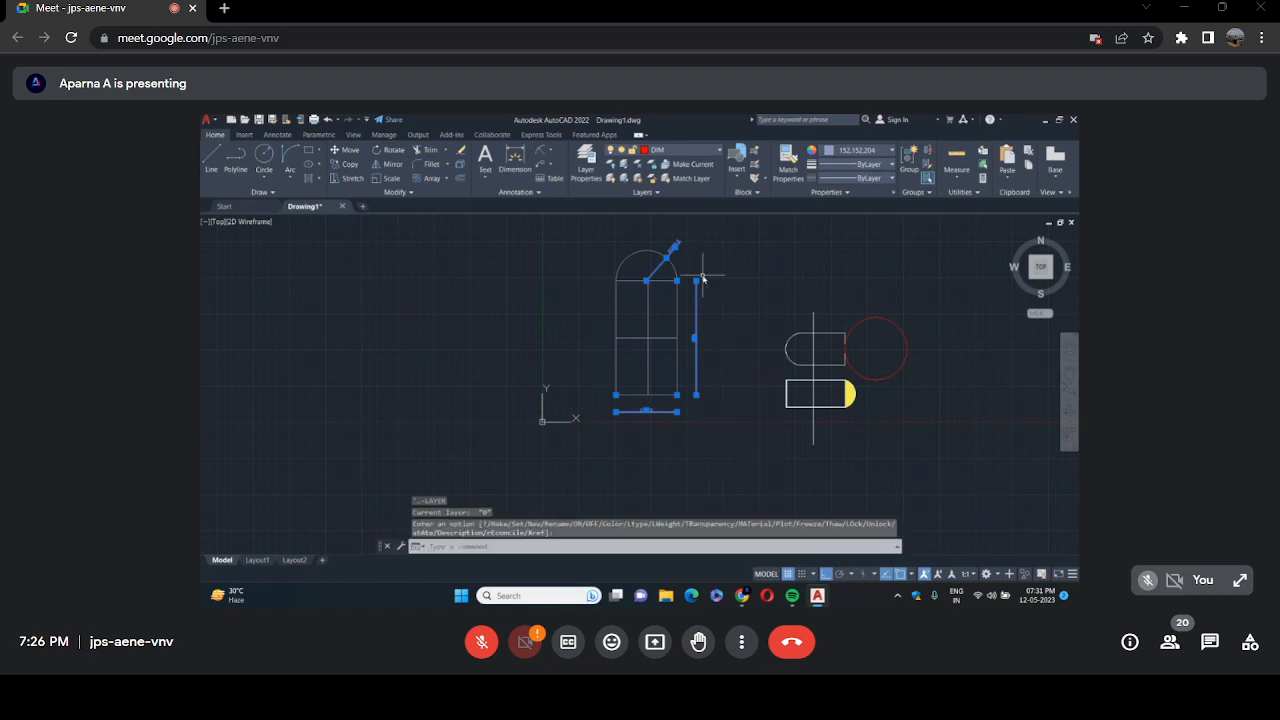
pyautogui.press('Escape')
# Make DIM the current layer, and select the window's three dimensions to check which layer they are on.
pyautogui.click(717, 150)
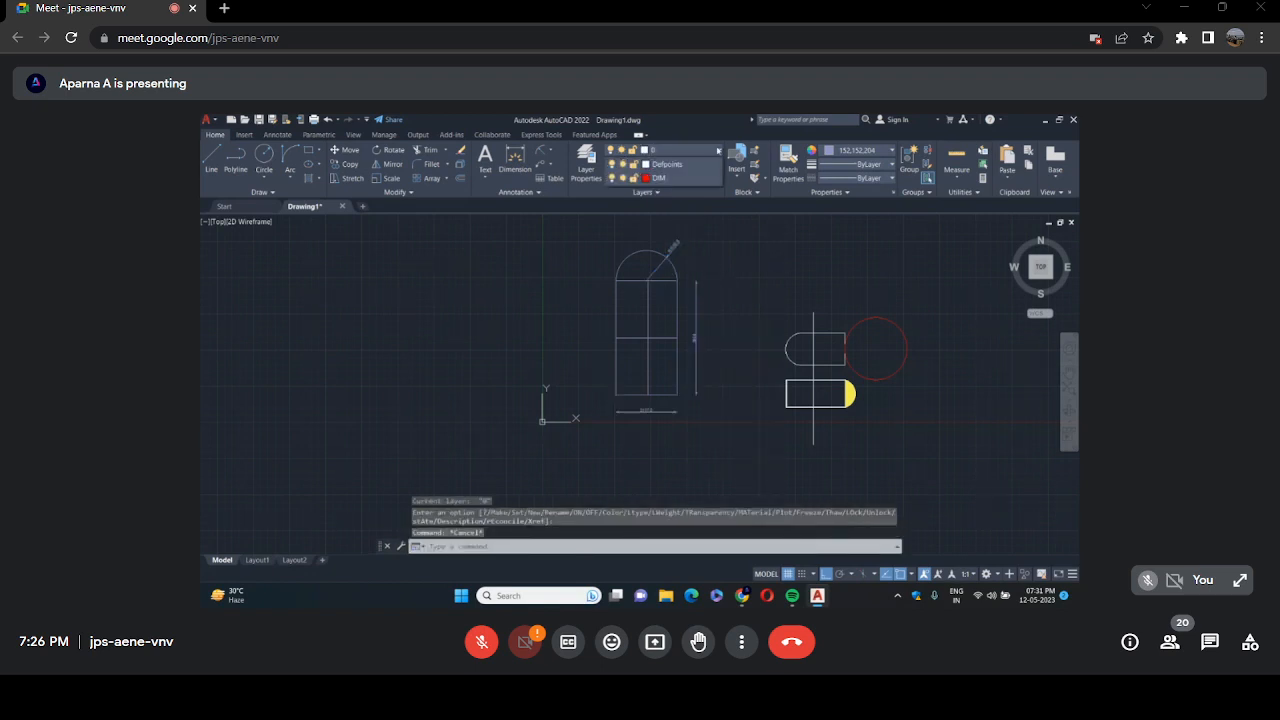
pyautogui.click(657, 178)
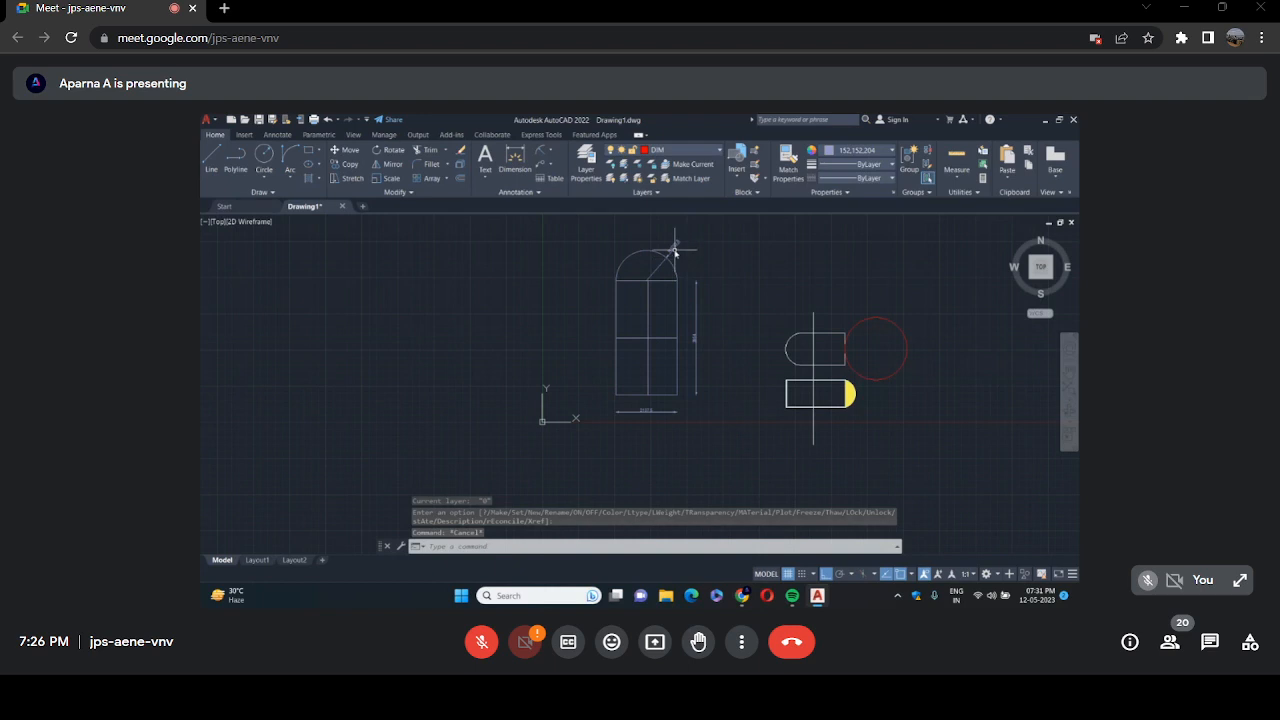
pyautogui.click(674, 248)
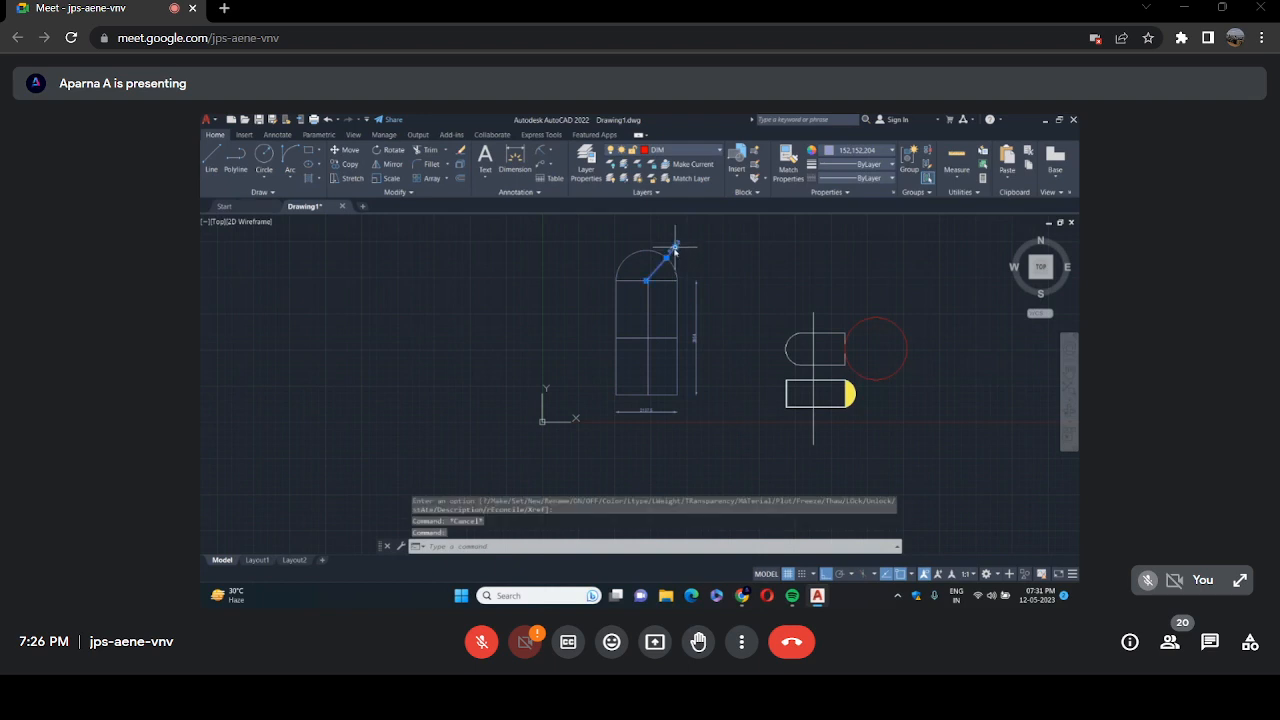
pyautogui.click(695, 340)
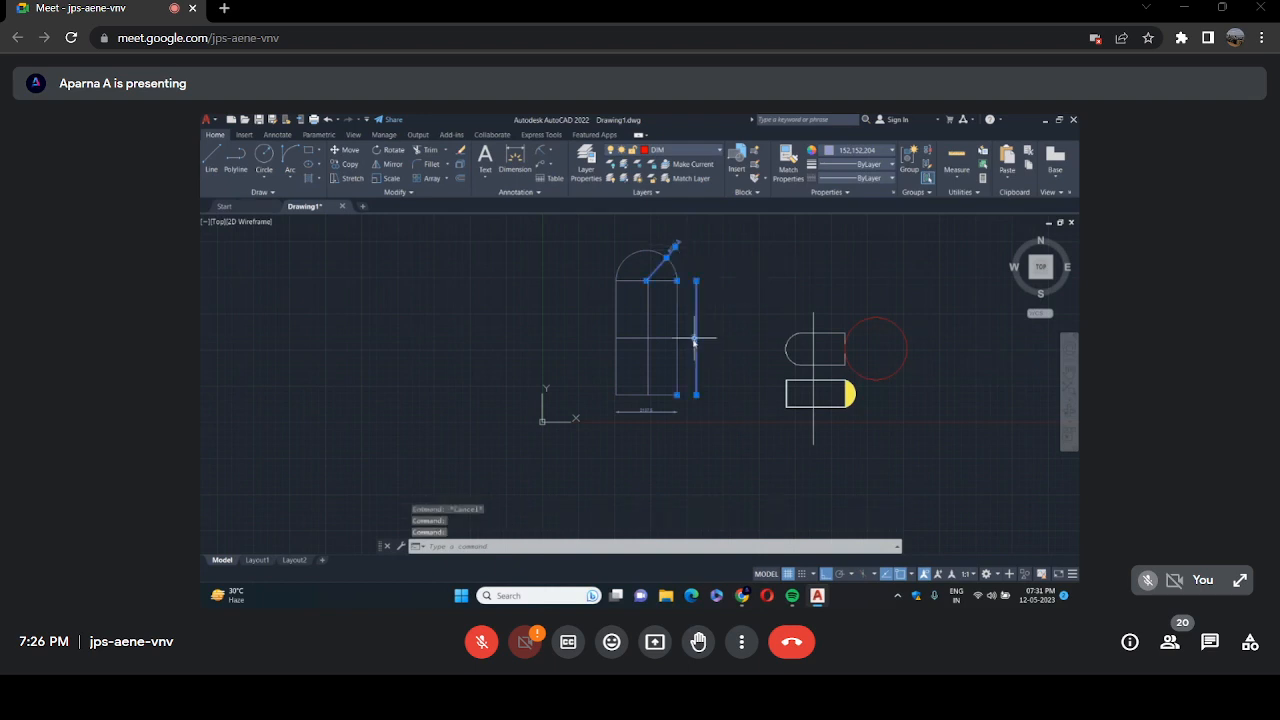
pyautogui.click(641, 410)
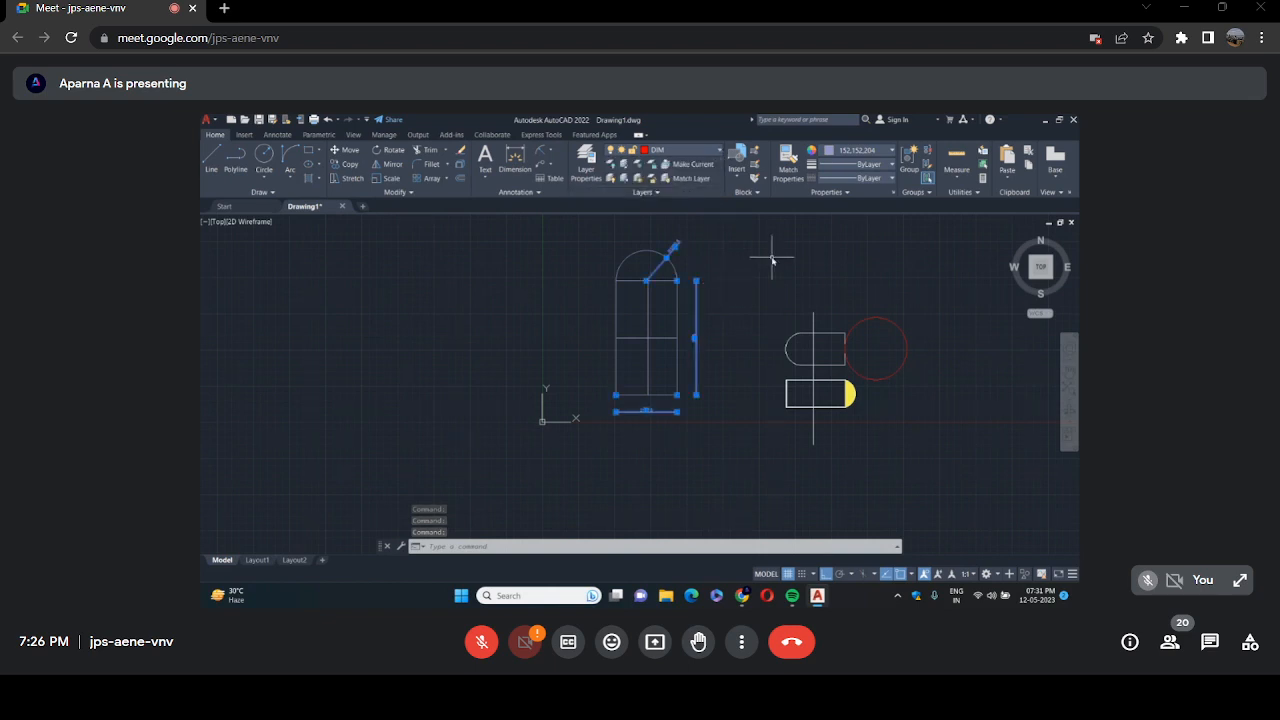
pyautogui.press('Escape')
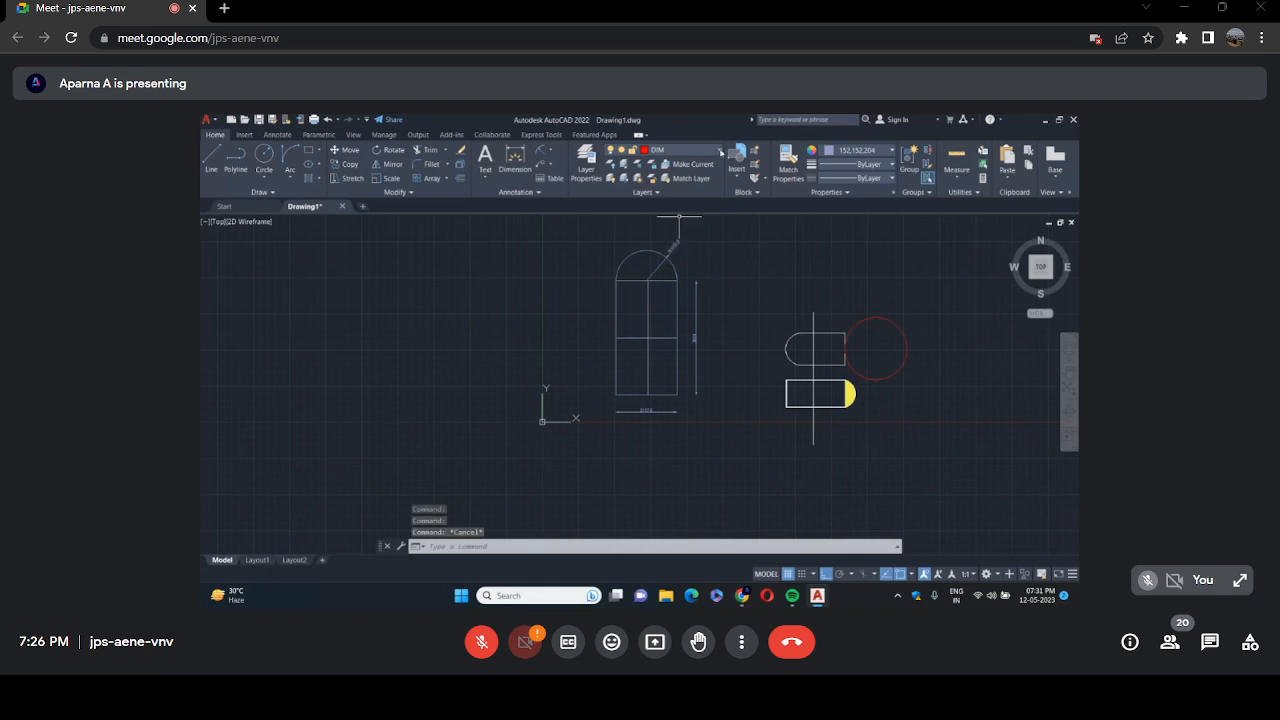
# Create a new layer named DIMENSION in the Layer Properties Manager and close the manager.
pyautogui.click(719, 150)
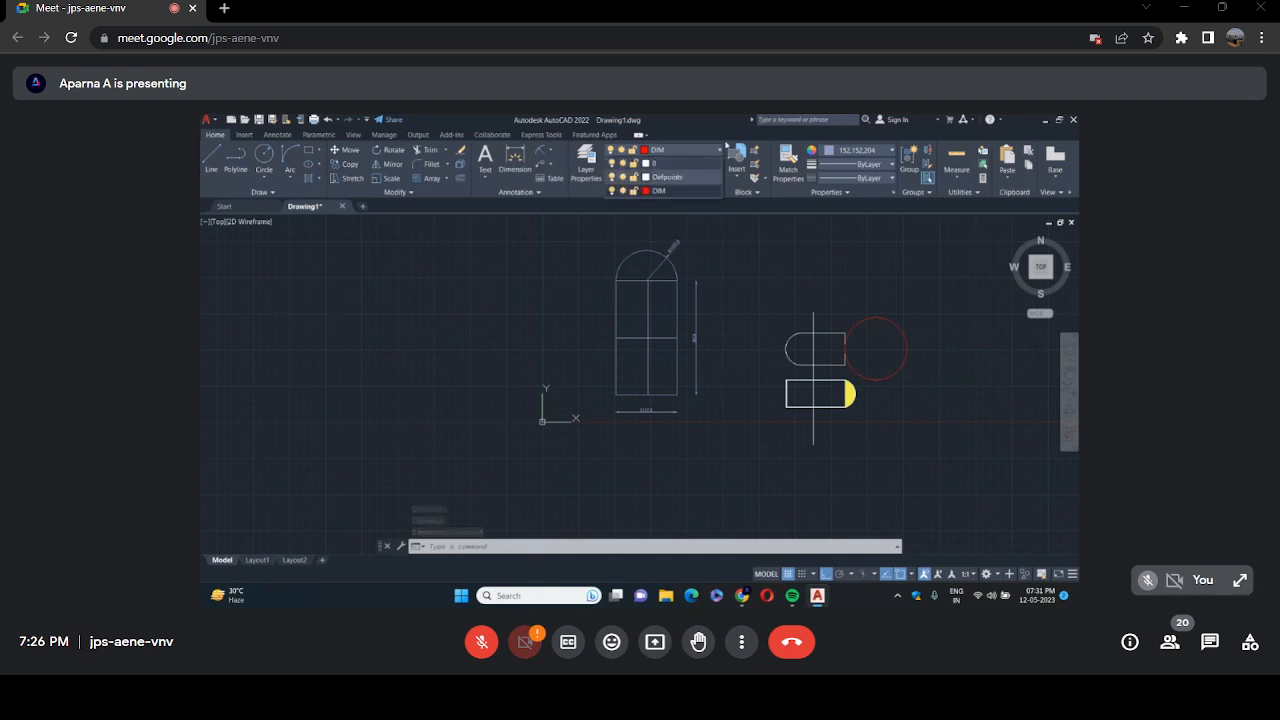
pyautogui.click(586, 165)
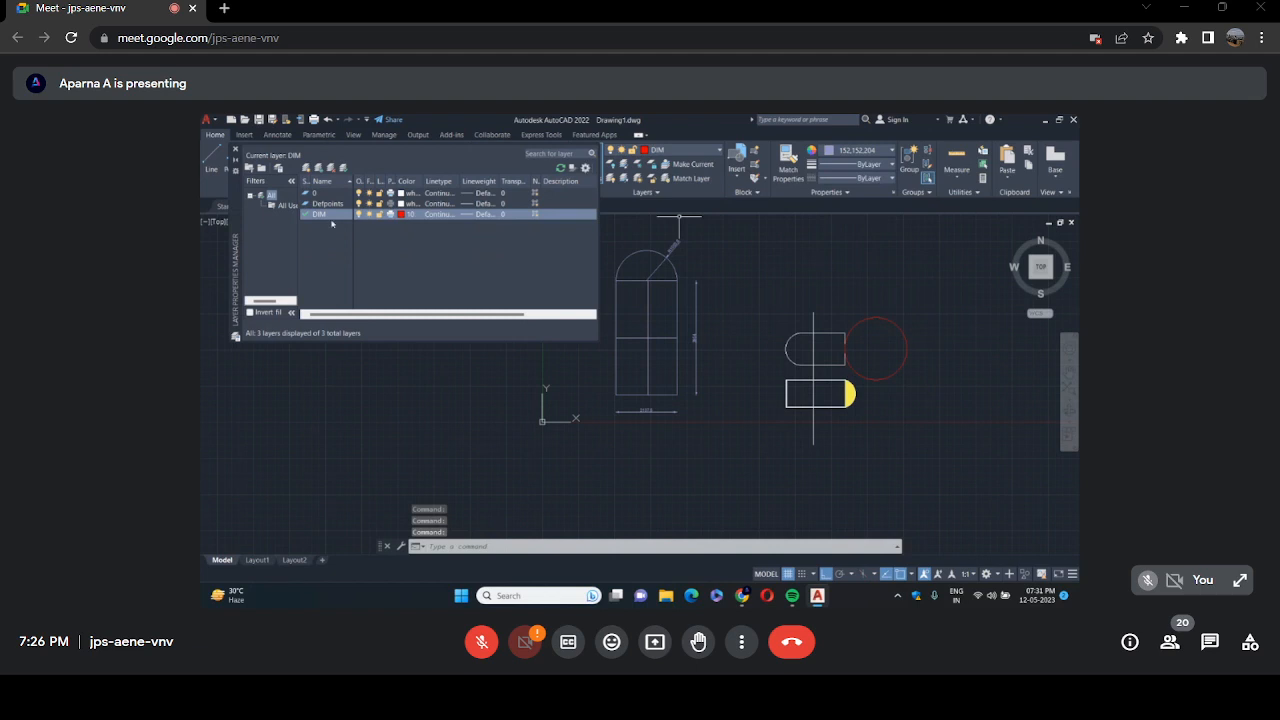
pyautogui.rightClick(537, 214)
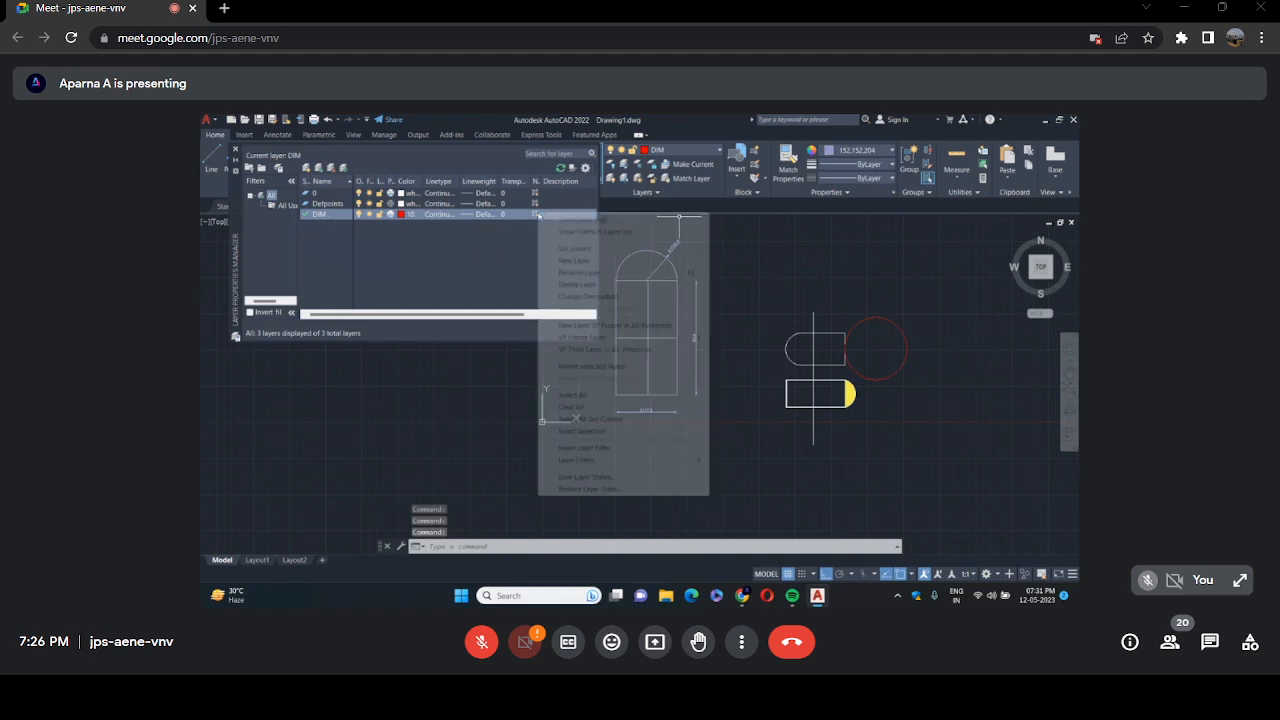
pyautogui.click(531, 218)
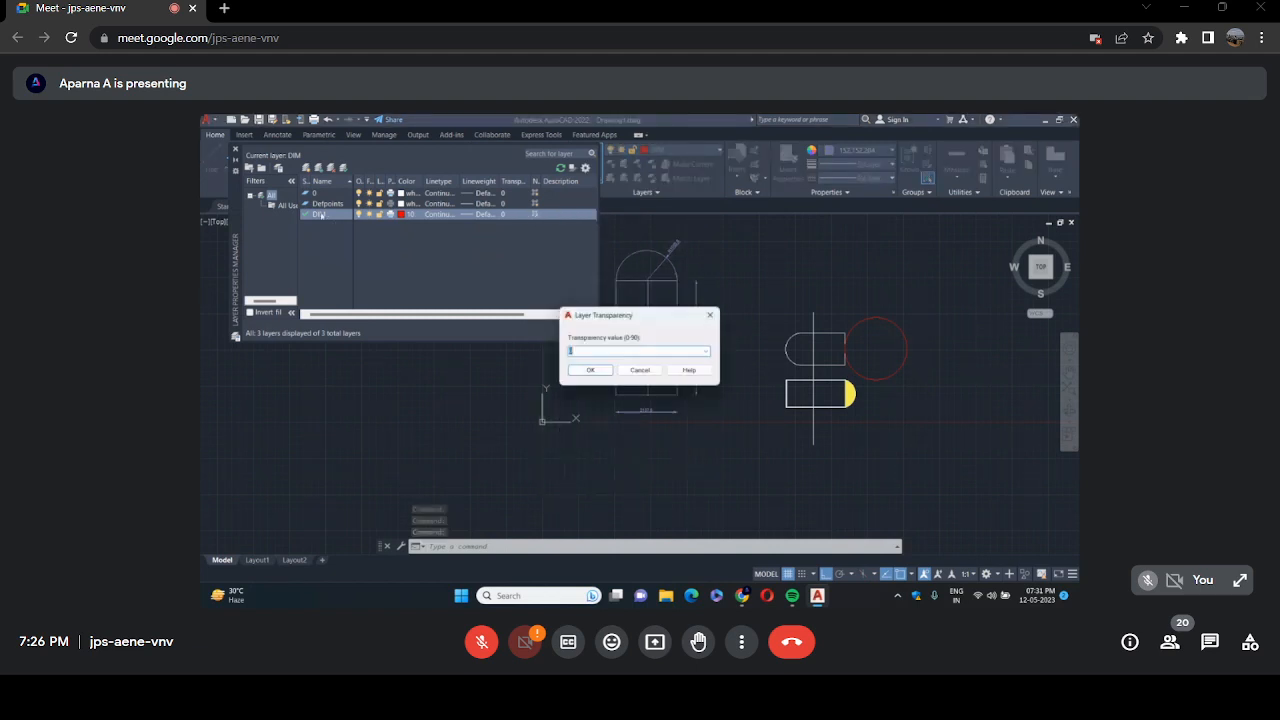
pyautogui.press('Escape')
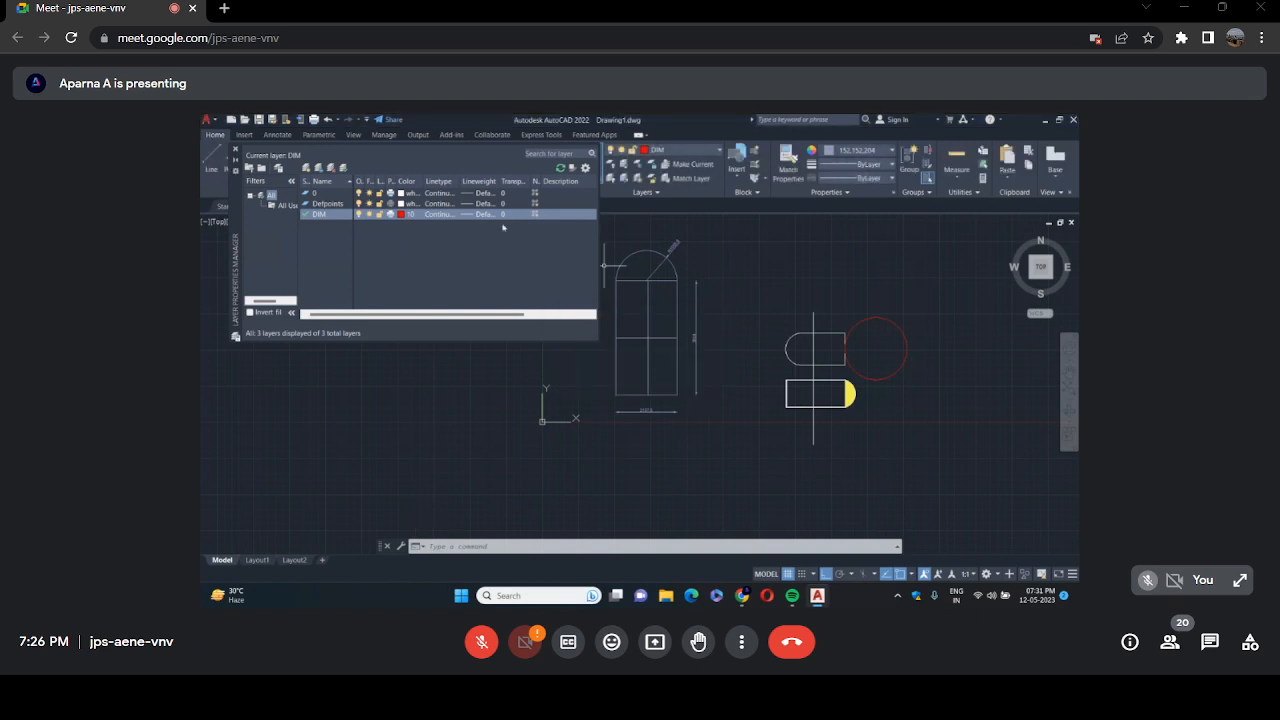
pyautogui.click(306, 167)
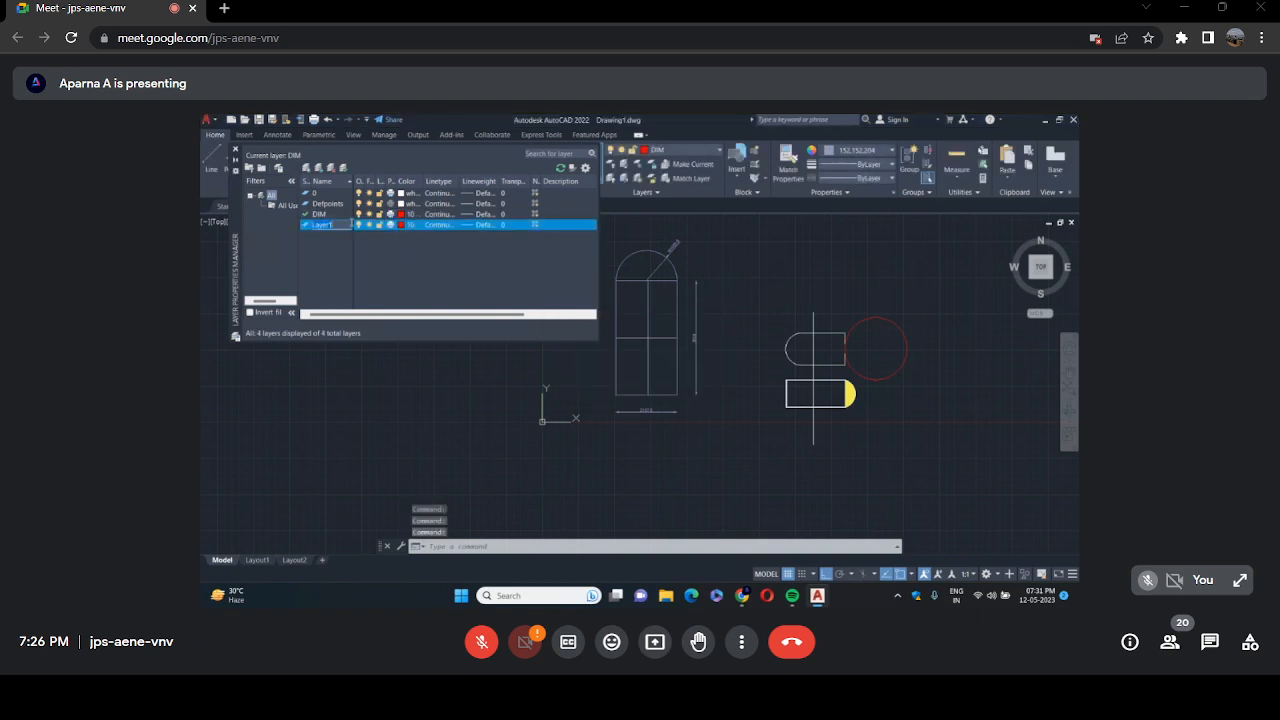
pyautogui.write('DIMENSION')
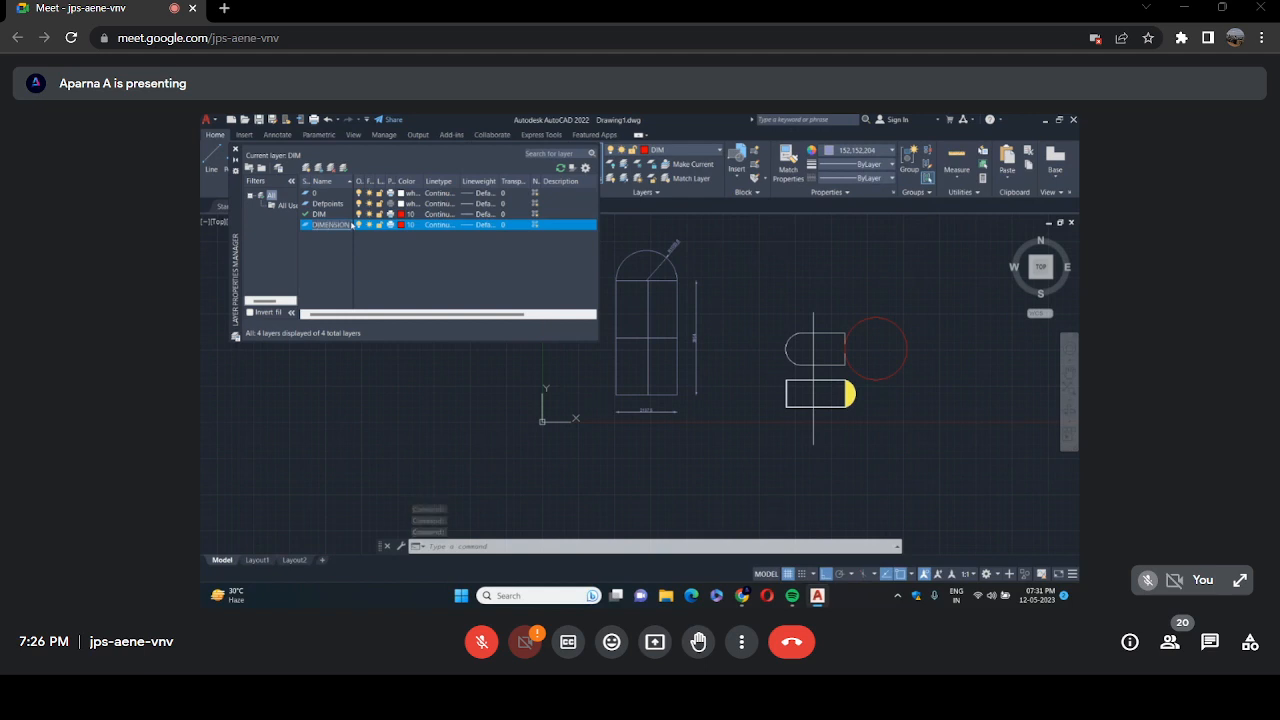
pyautogui.press('Return')
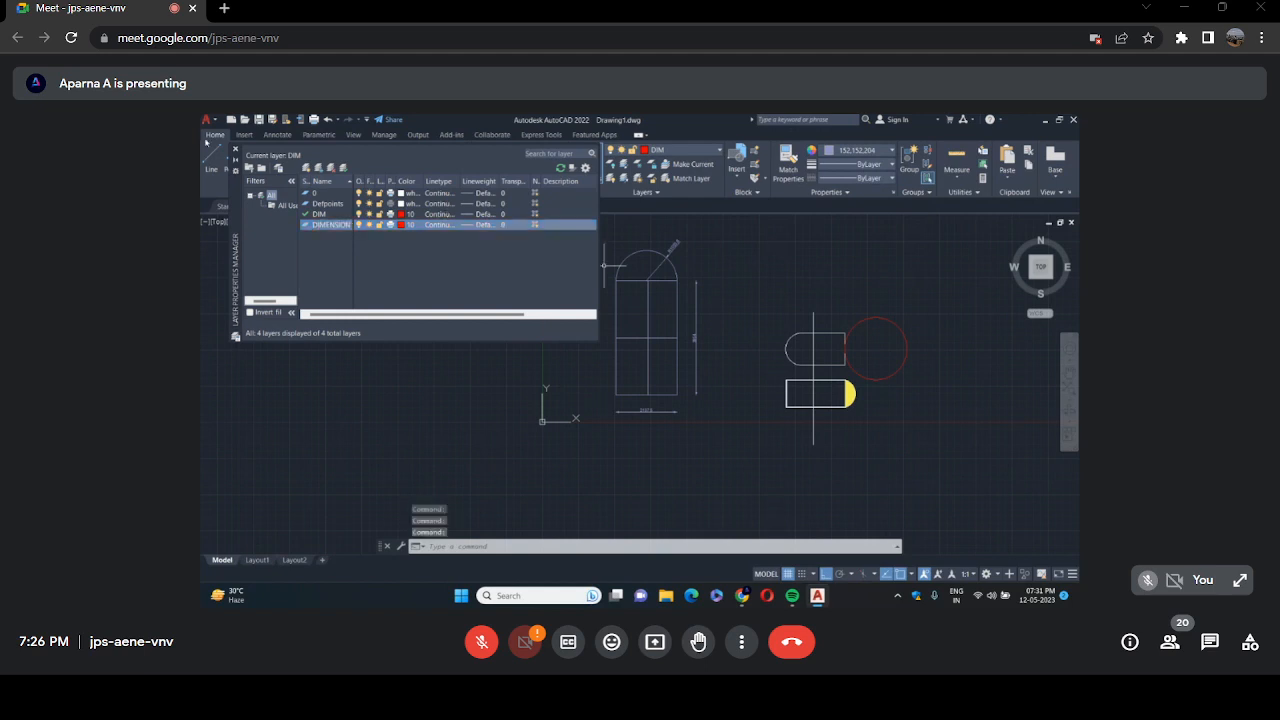
pyautogui.click(236, 150)
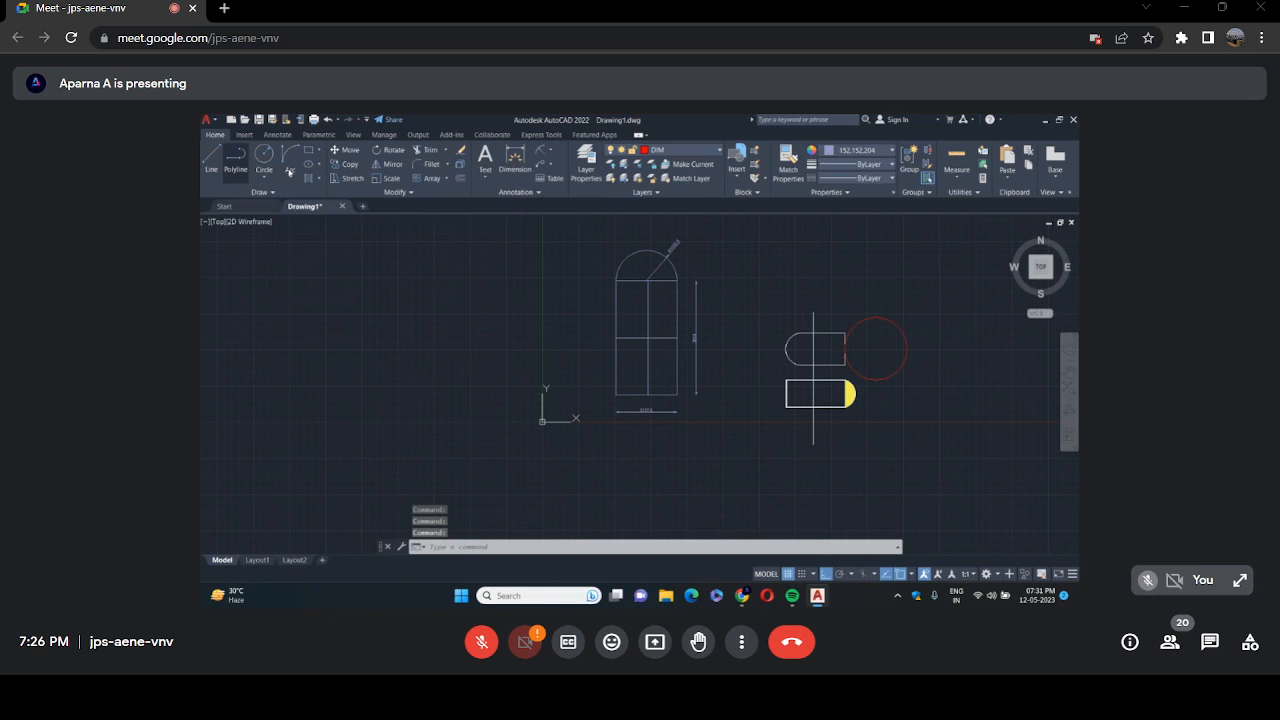
# Move the window's radius, height and width dimensions onto the DIMENSION layer.
pyautogui.click(672, 248)
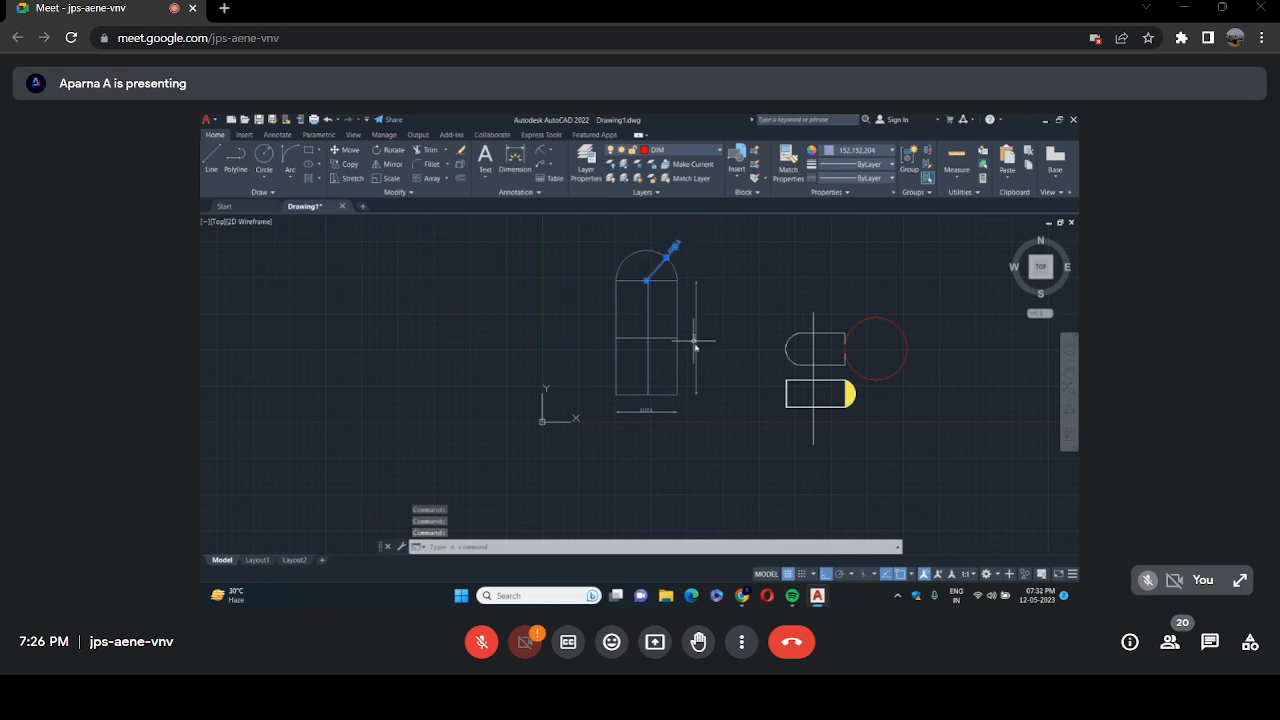
pyautogui.click(695, 343)
pyautogui.click(641, 411)
pyautogui.click(718, 150)
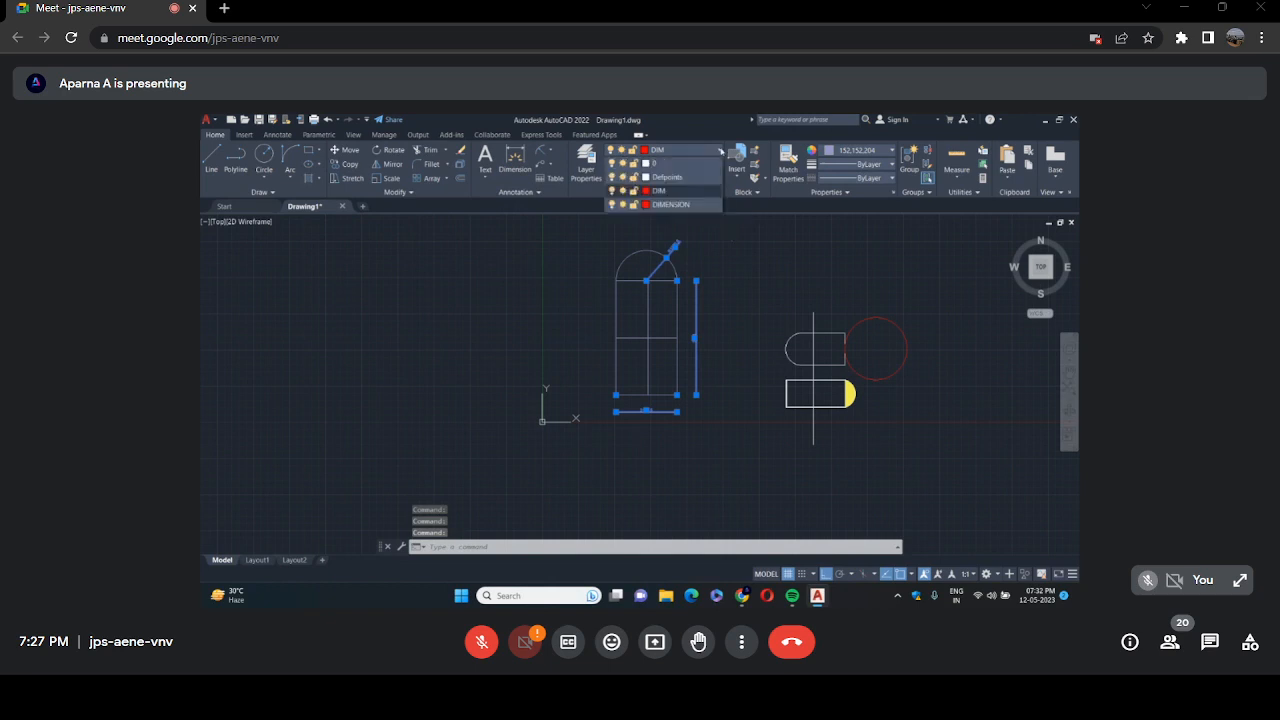
pyautogui.click(688, 205)
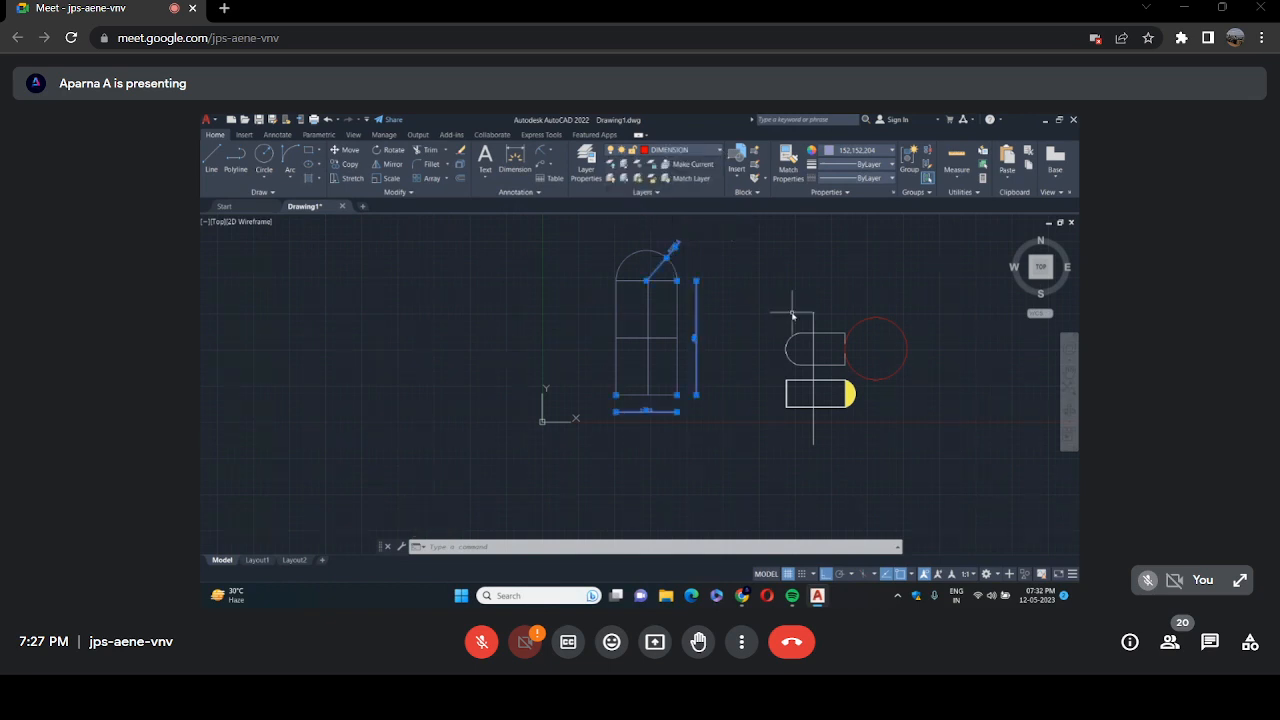
pyautogui.press('Return')
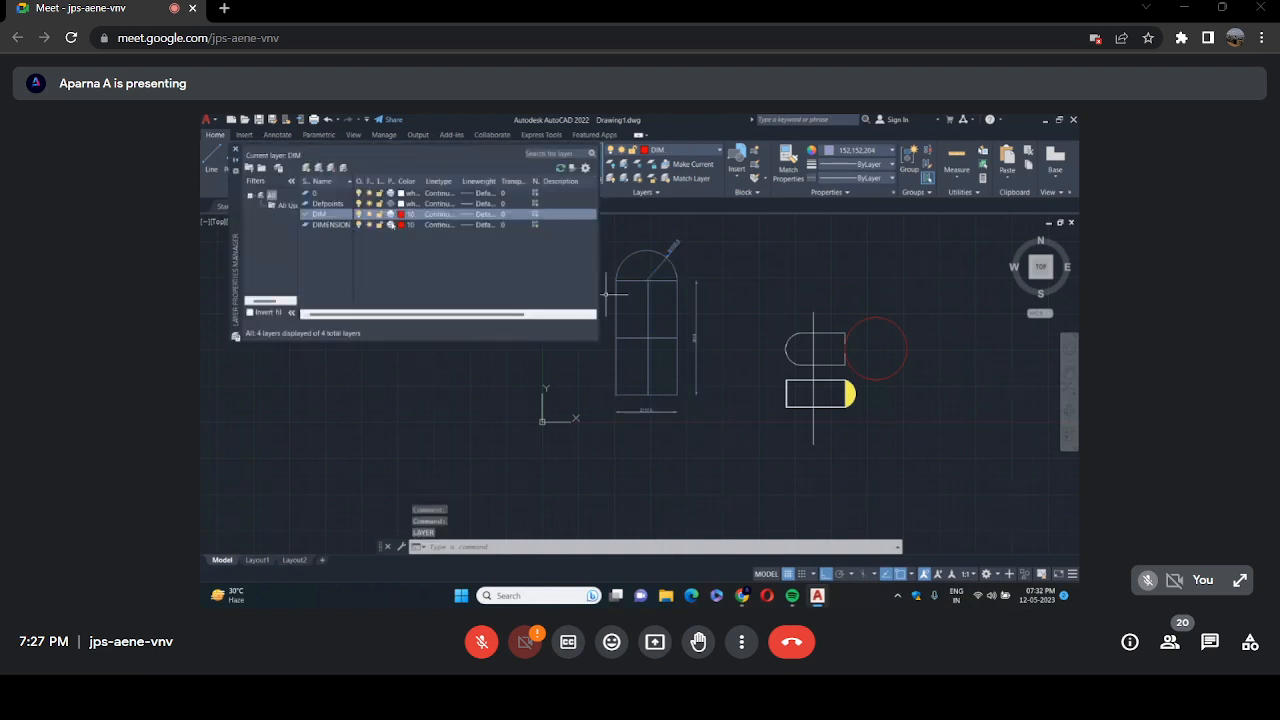
pyautogui.click(402, 225)
pyautogui.press('Escape')
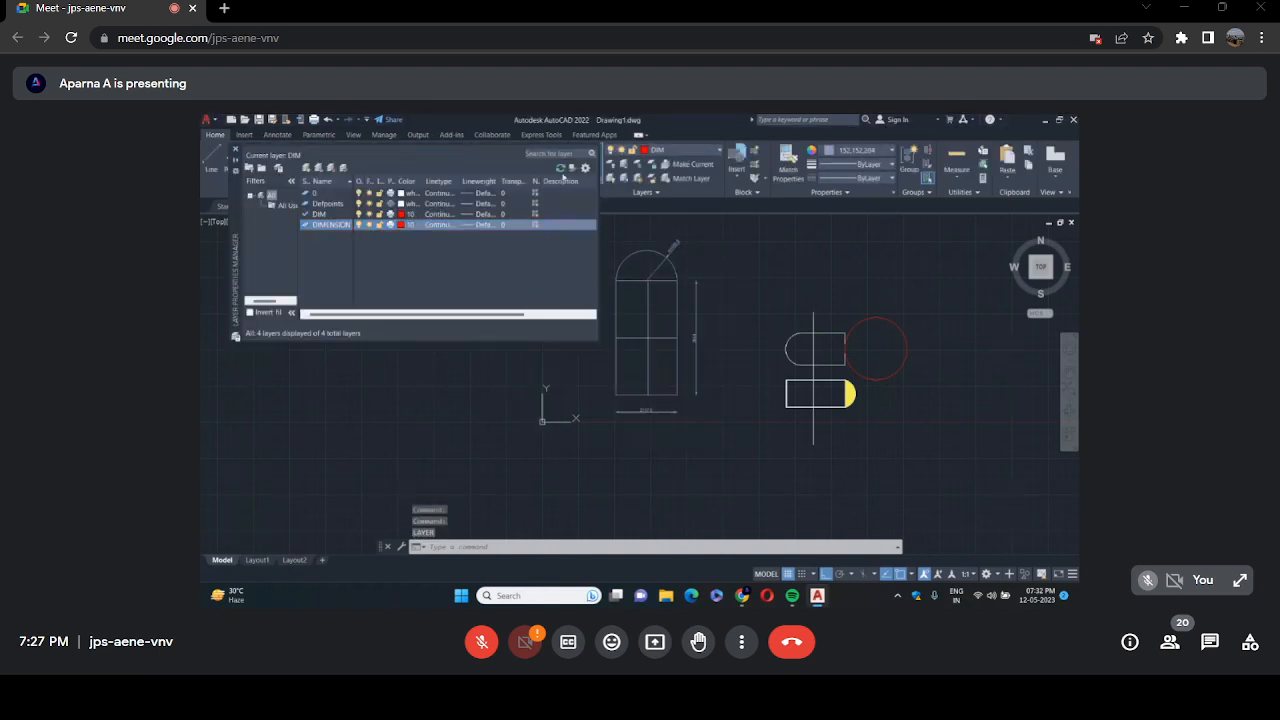
pyautogui.click(235, 151)
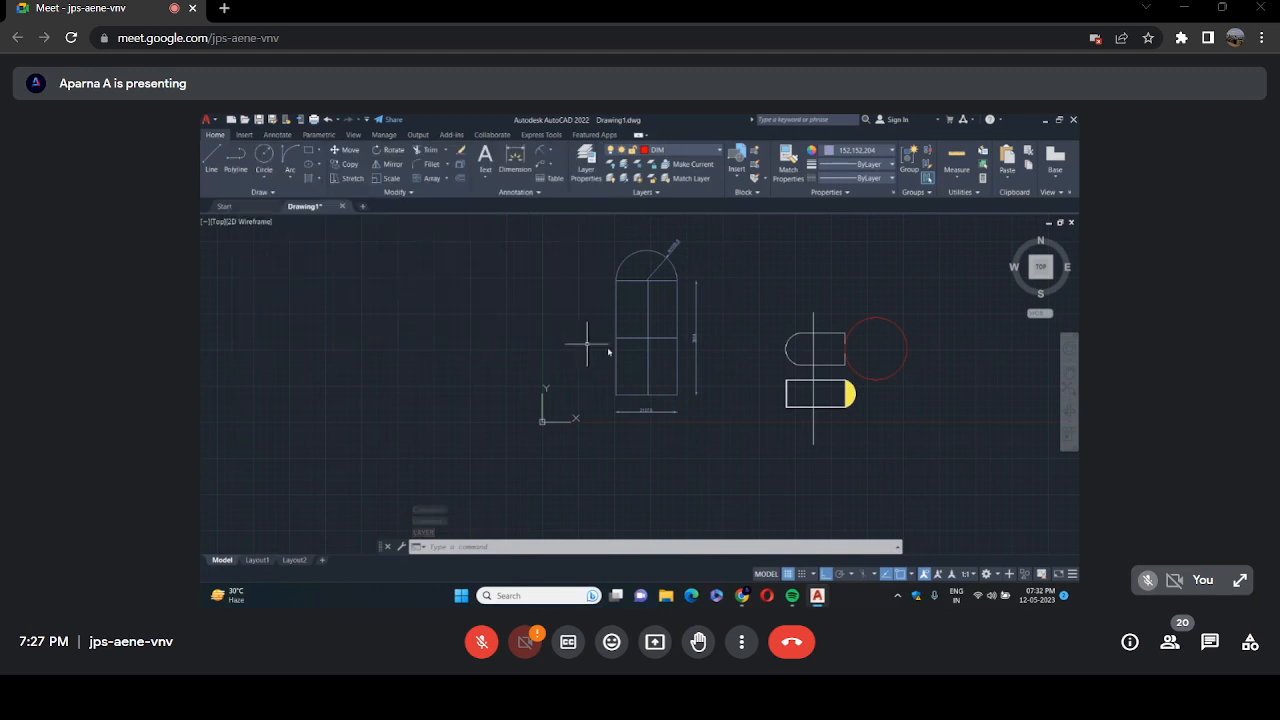
# Try to add a multileader running diagonally from the red circle's centre with the text RADIUS 50, turning ortho mode off.
pyautogui.scroll(-2, 902, 346)
pyautogui.scroll(2, 935, 341)
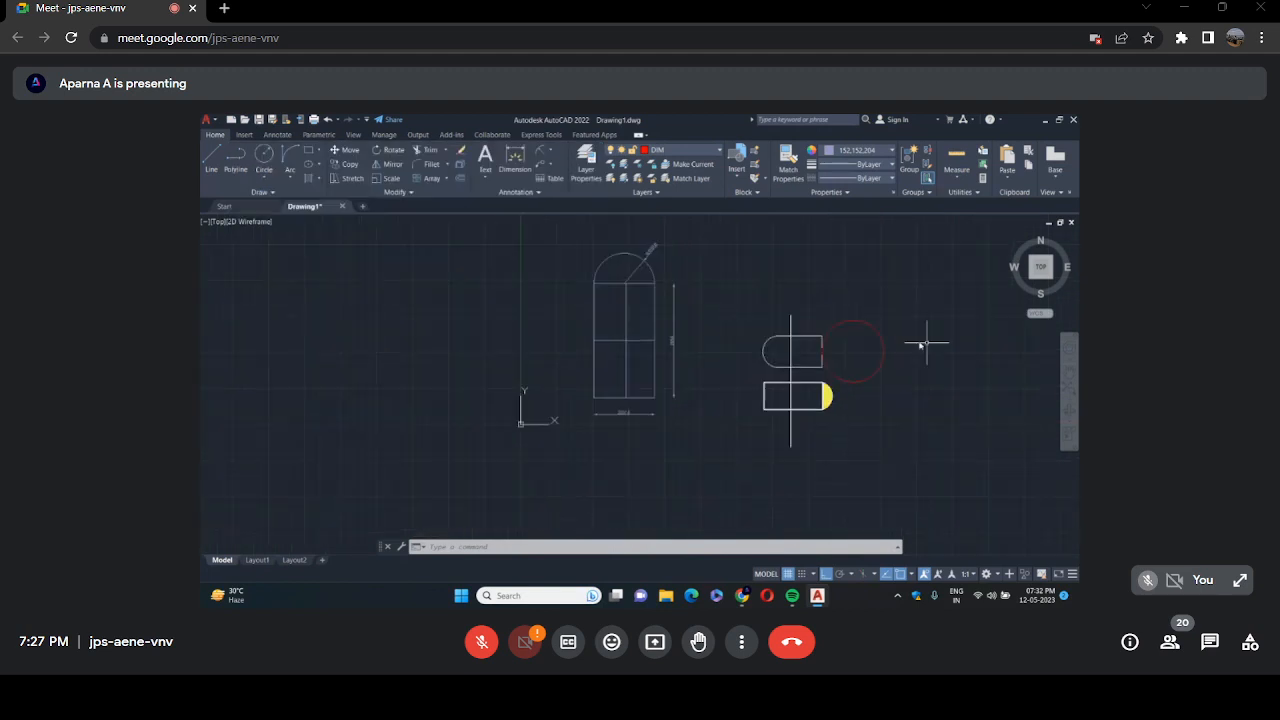
pyautogui.click(541, 166)
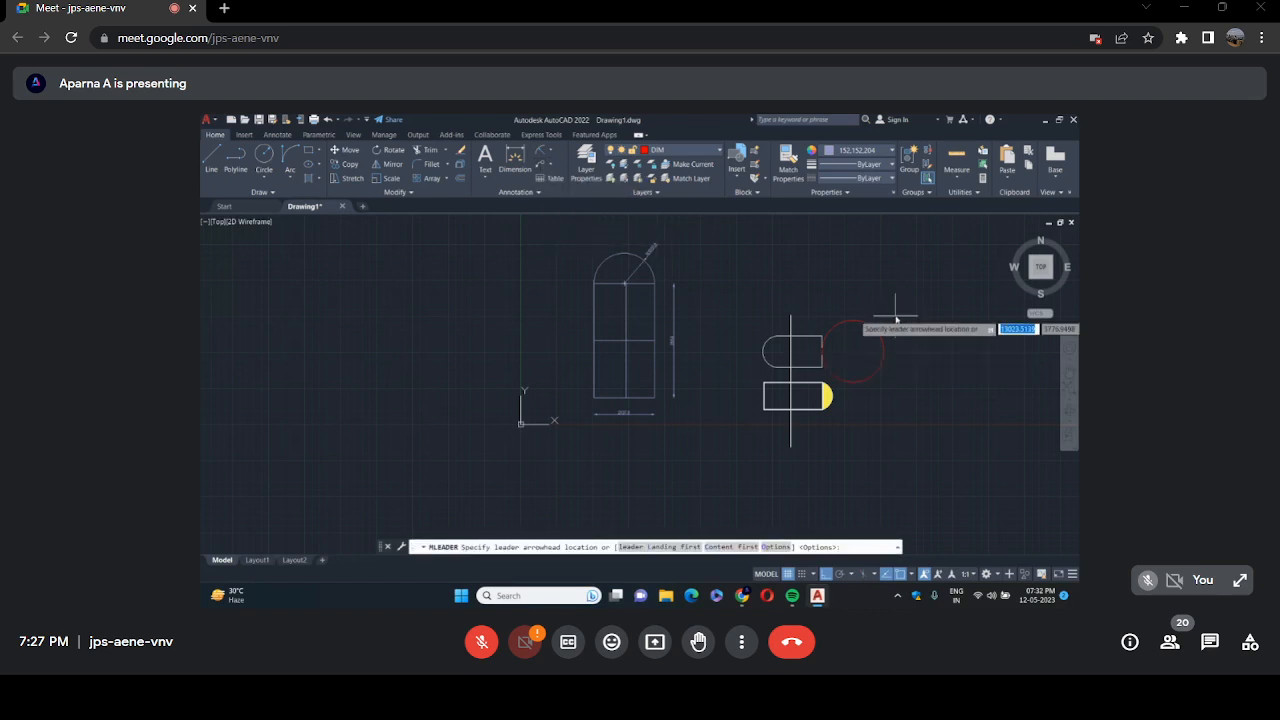
pyautogui.scroll(4, 845, 345)
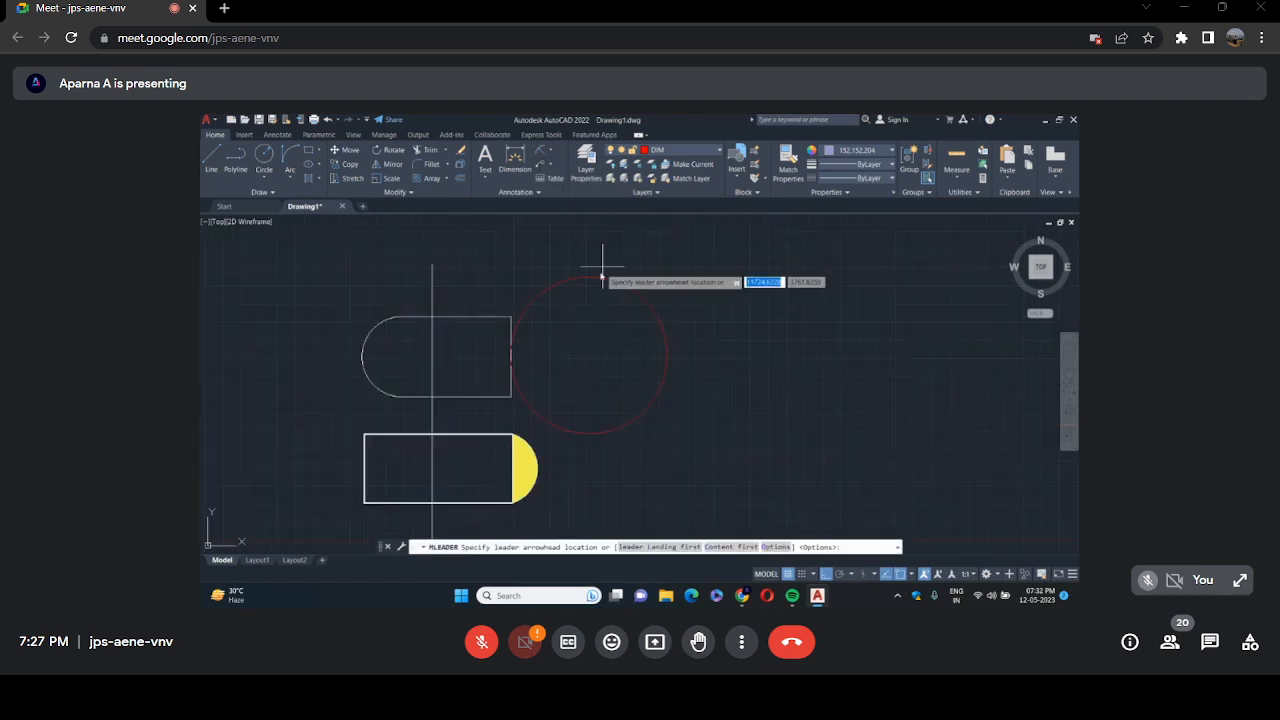
pyautogui.click(589, 355)
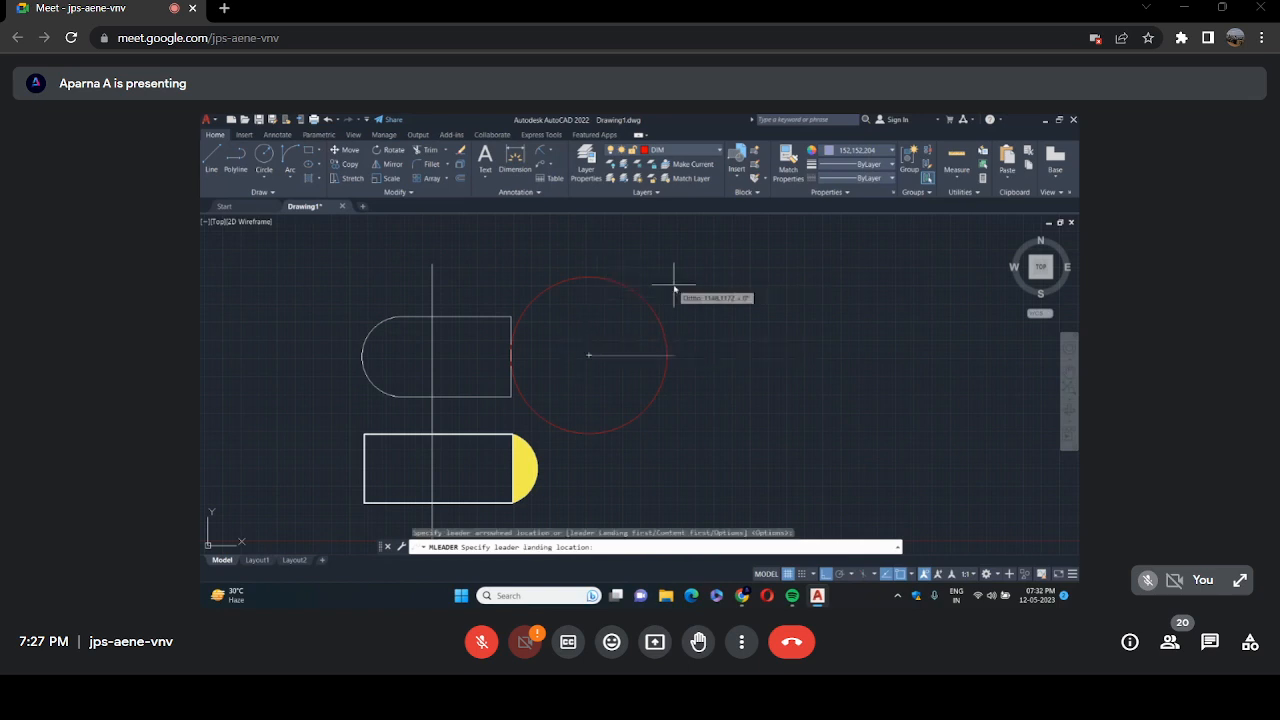
pyautogui.press('F8')
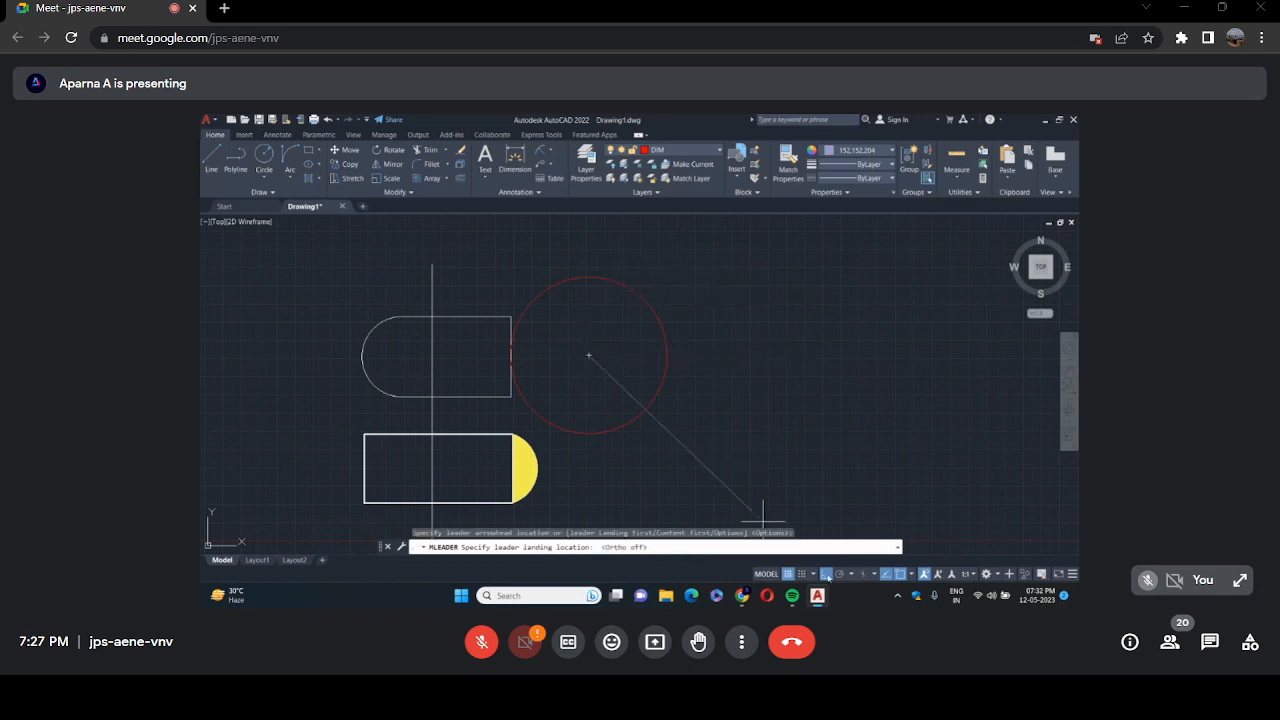
pyautogui.click(659, 284)
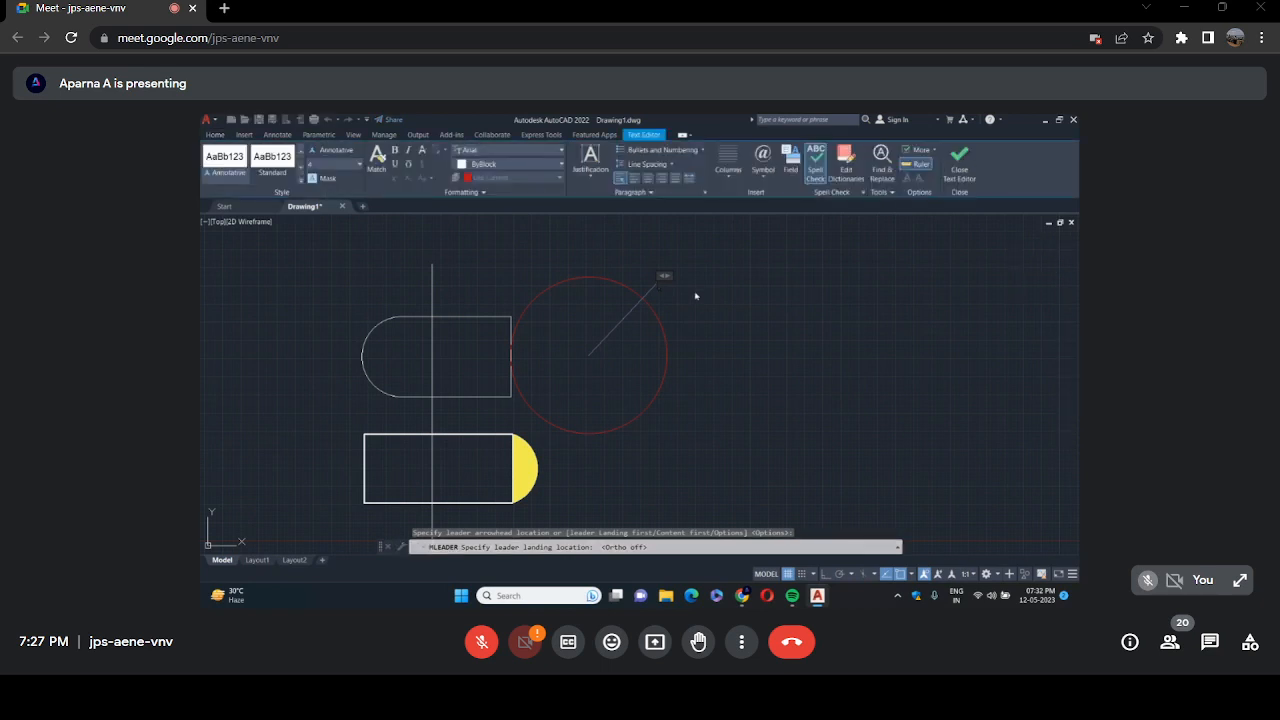
pyautogui.write('RADIU')
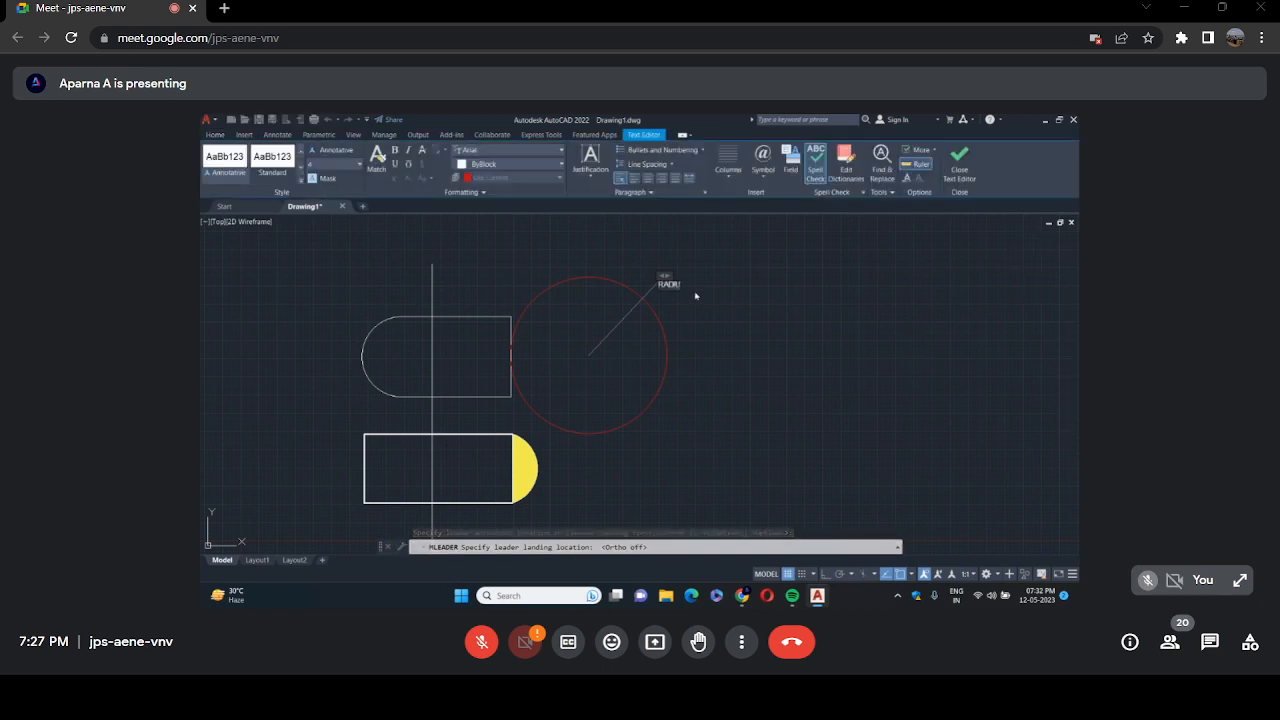
pyautogui.write('S 5')
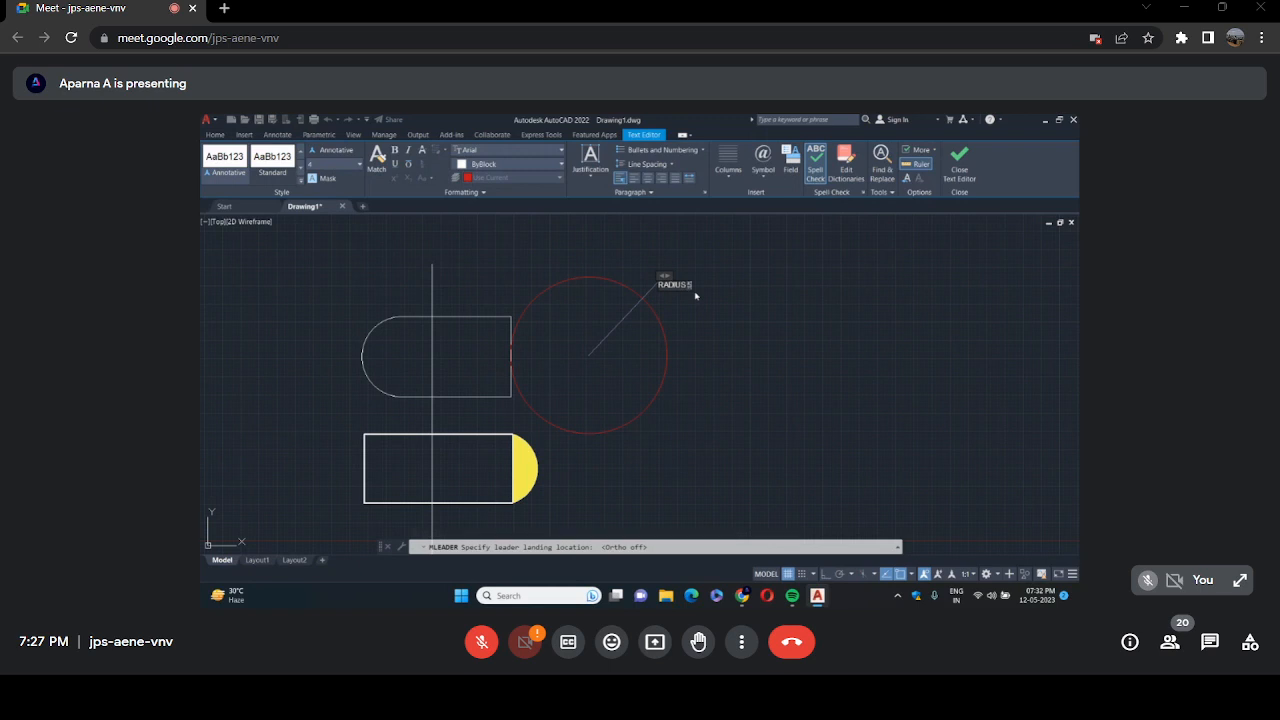
pyautogui.write('0')
pyautogui.press('Return')
pyautogui.press('Escape')
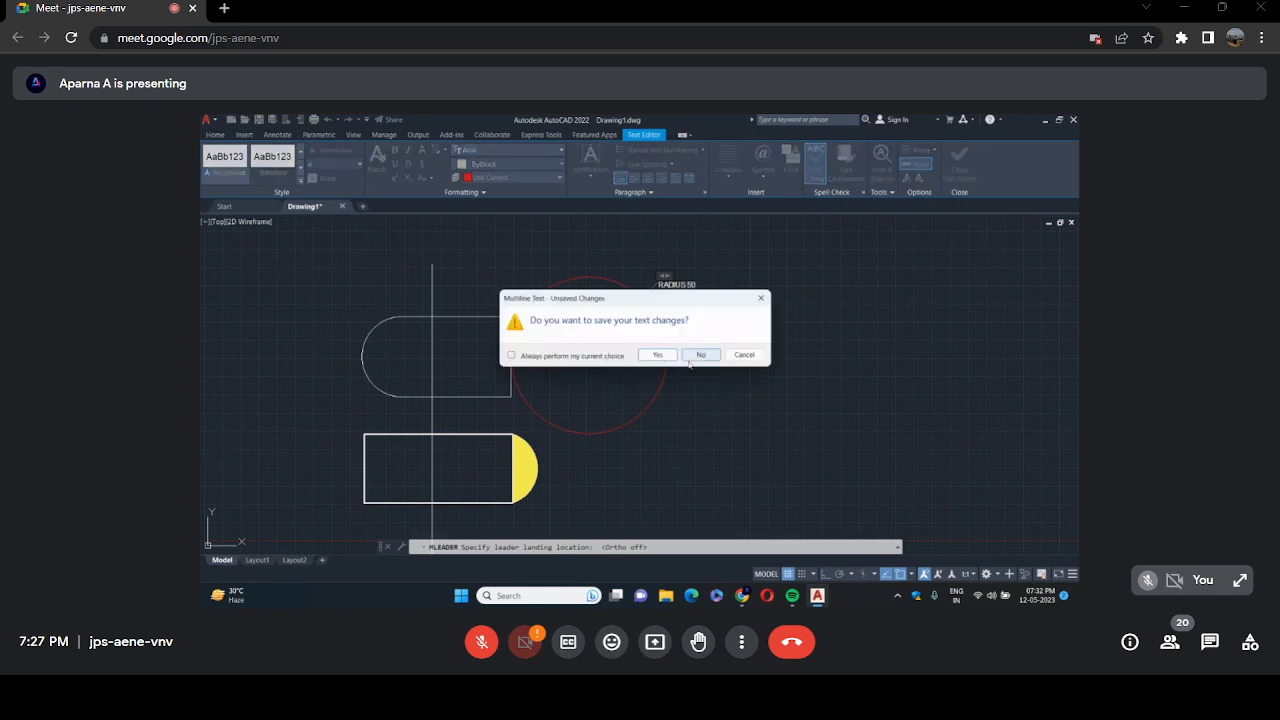
pyautogui.click(700, 355)
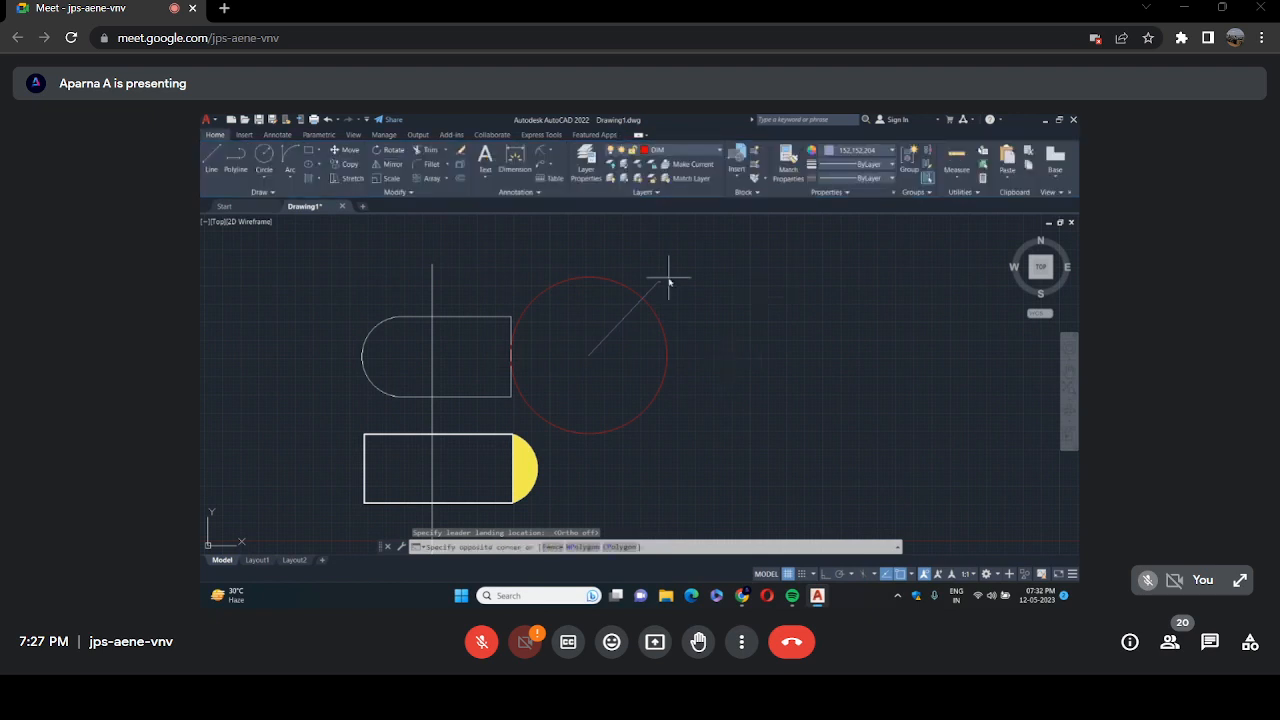
# Delete the leader without text from the red circle.
pyautogui.click(700, 280)
pyautogui.press('Escape')
pyautogui.click(645, 294)
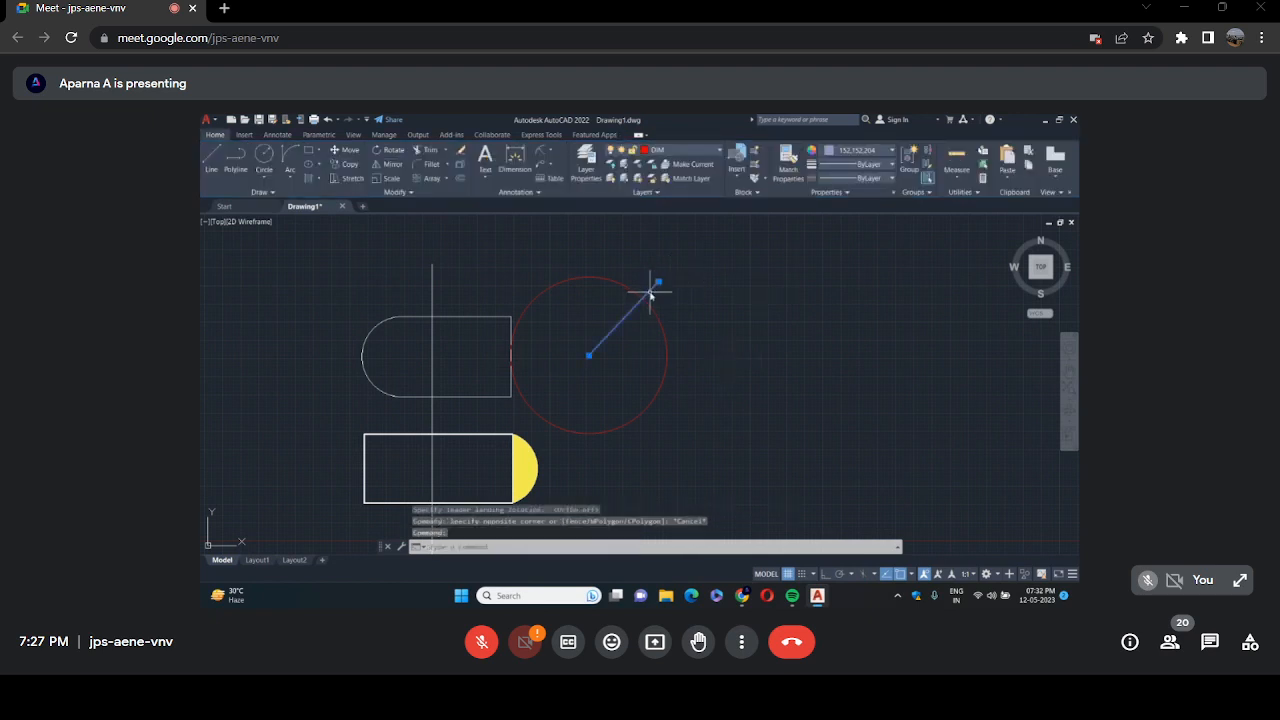
pyautogui.press('Delete')
# Add a multileader from the red circle's centre diagonally up and right past its edge, with the text RADIUS 50.
pyautogui.click(541, 167)
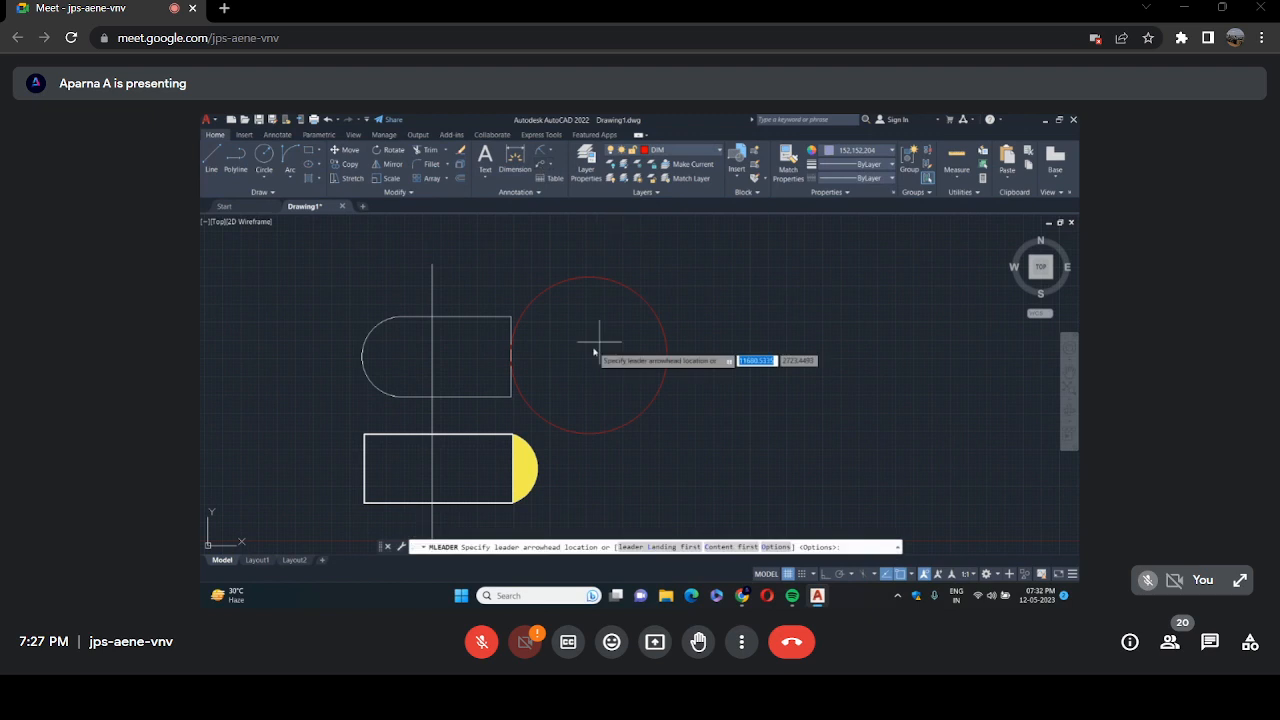
pyautogui.click(597, 352)
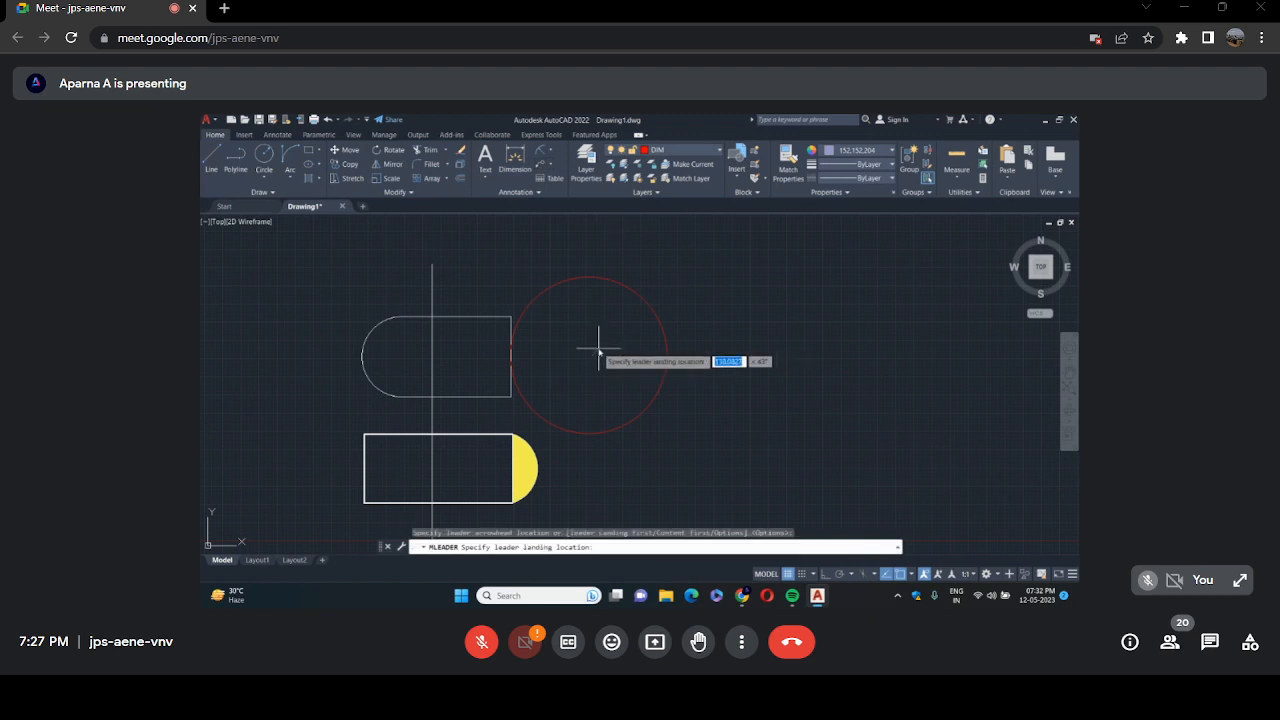
pyautogui.click(664, 302)
pyautogui.write('RA')
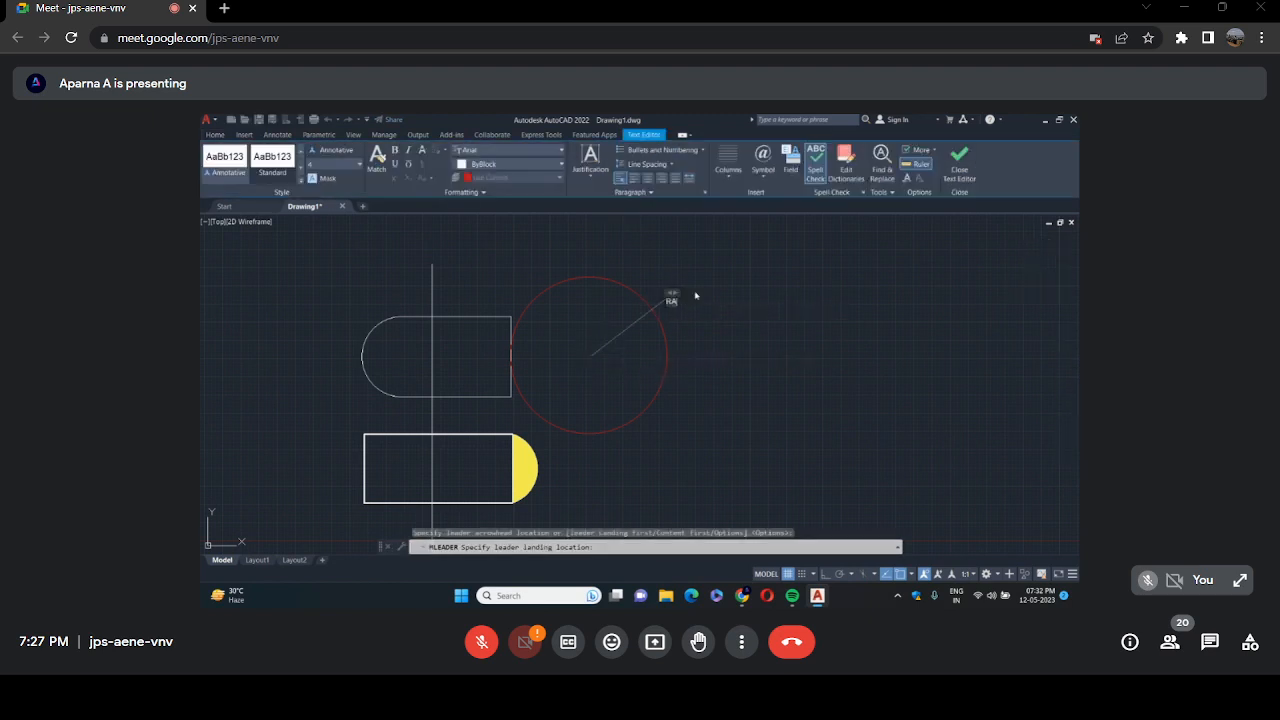
pyautogui.write('DIUS 50')
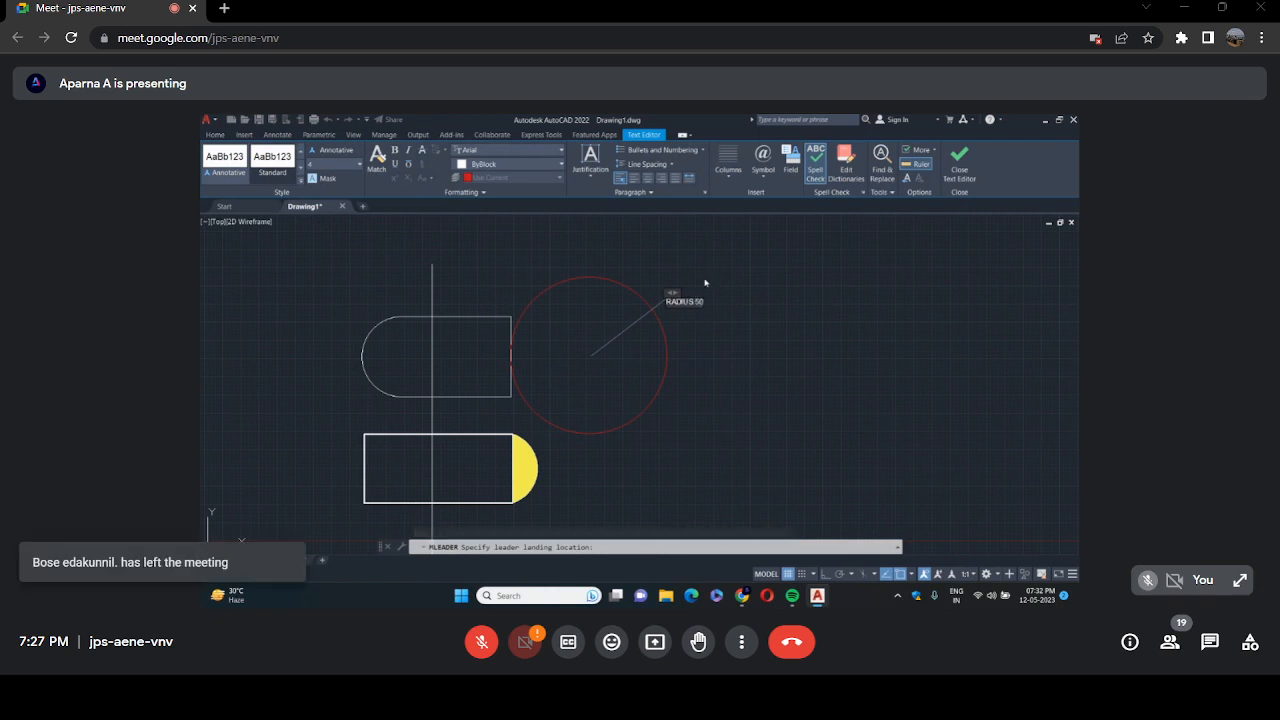
pyautogui.click(705, 282)
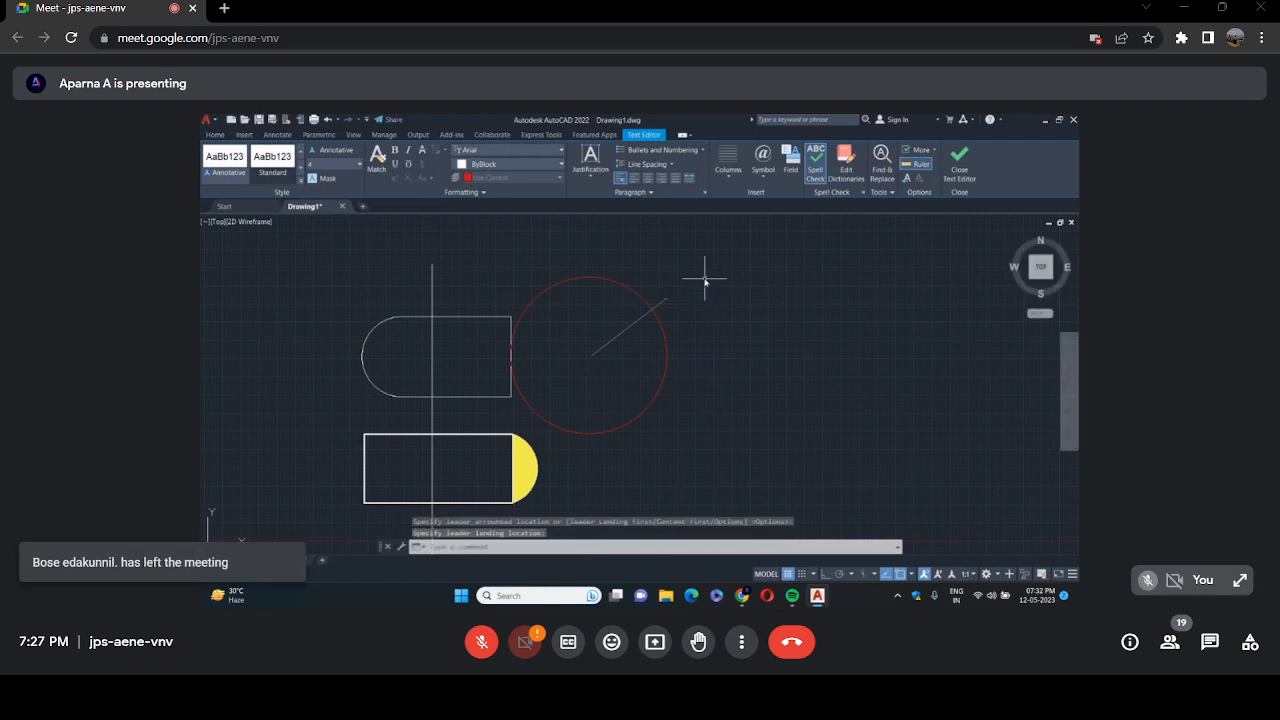
# Set the text height of the circle's RADIUS 50 leader to 100 in its properties, and close the properties.
pyautogui.scroll(5, 695, 294)
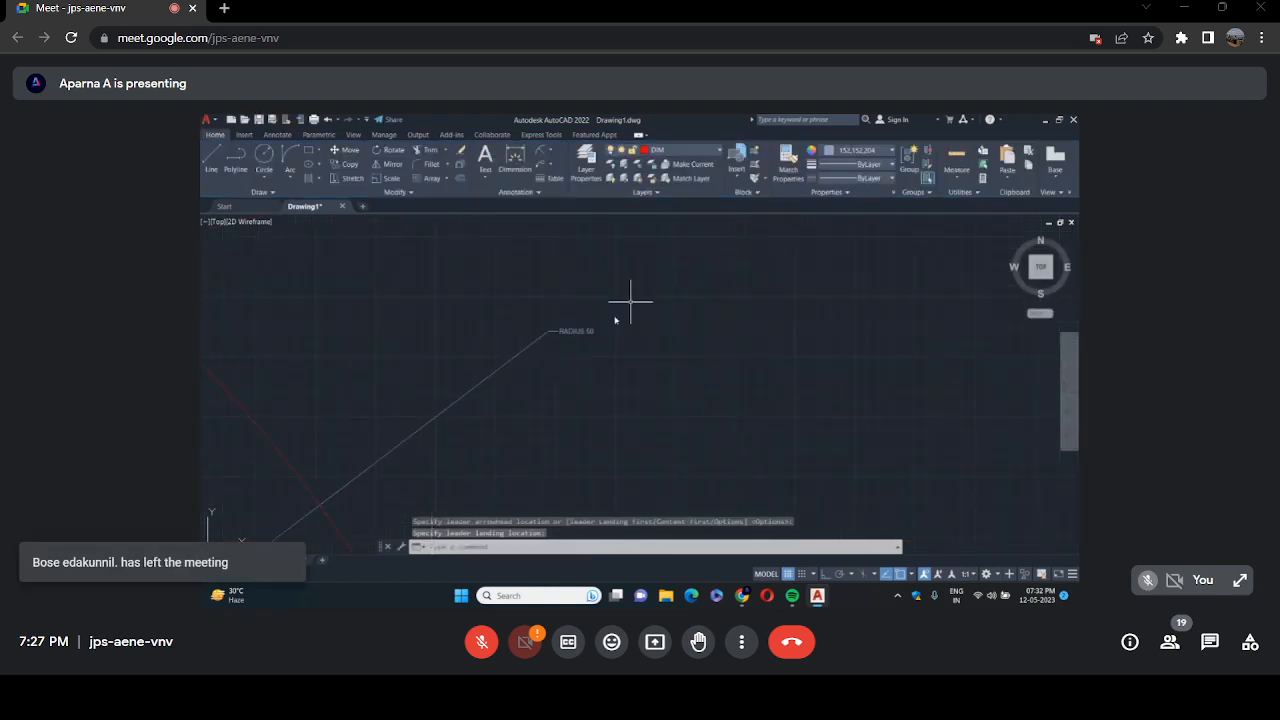
pyautogui.click(574, 332)
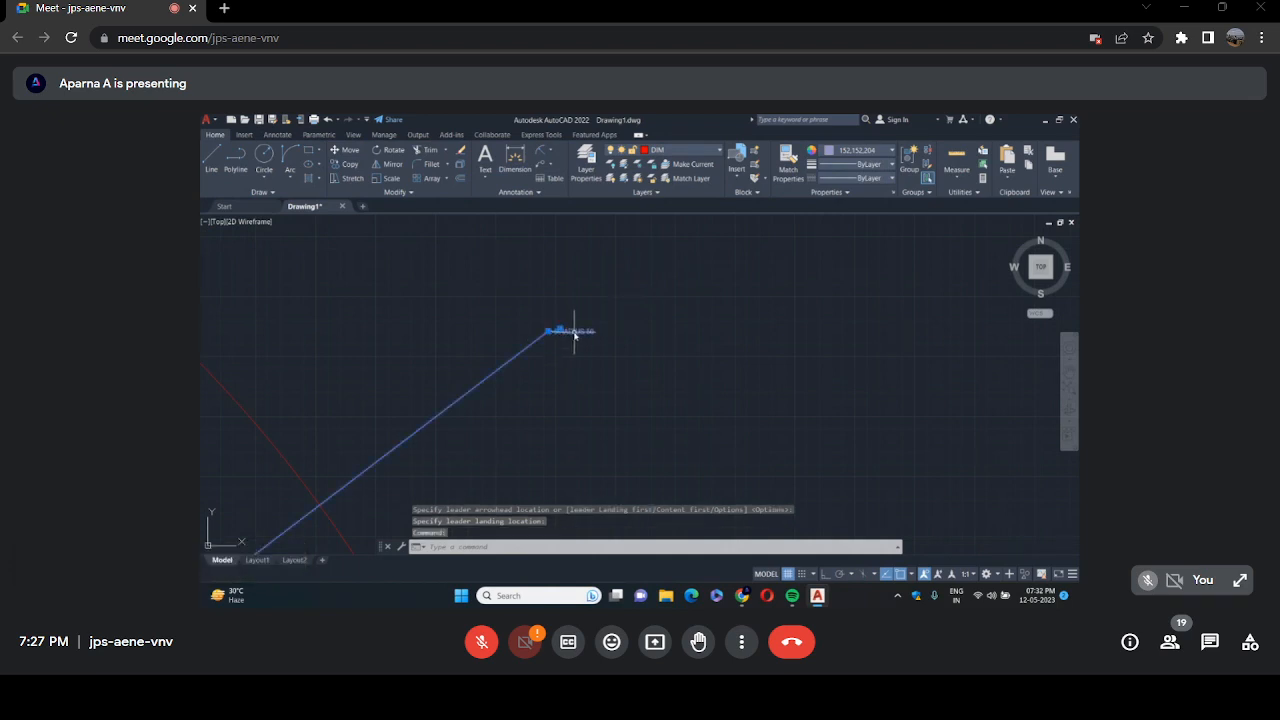
pyautogui.rightClick(614, 323)
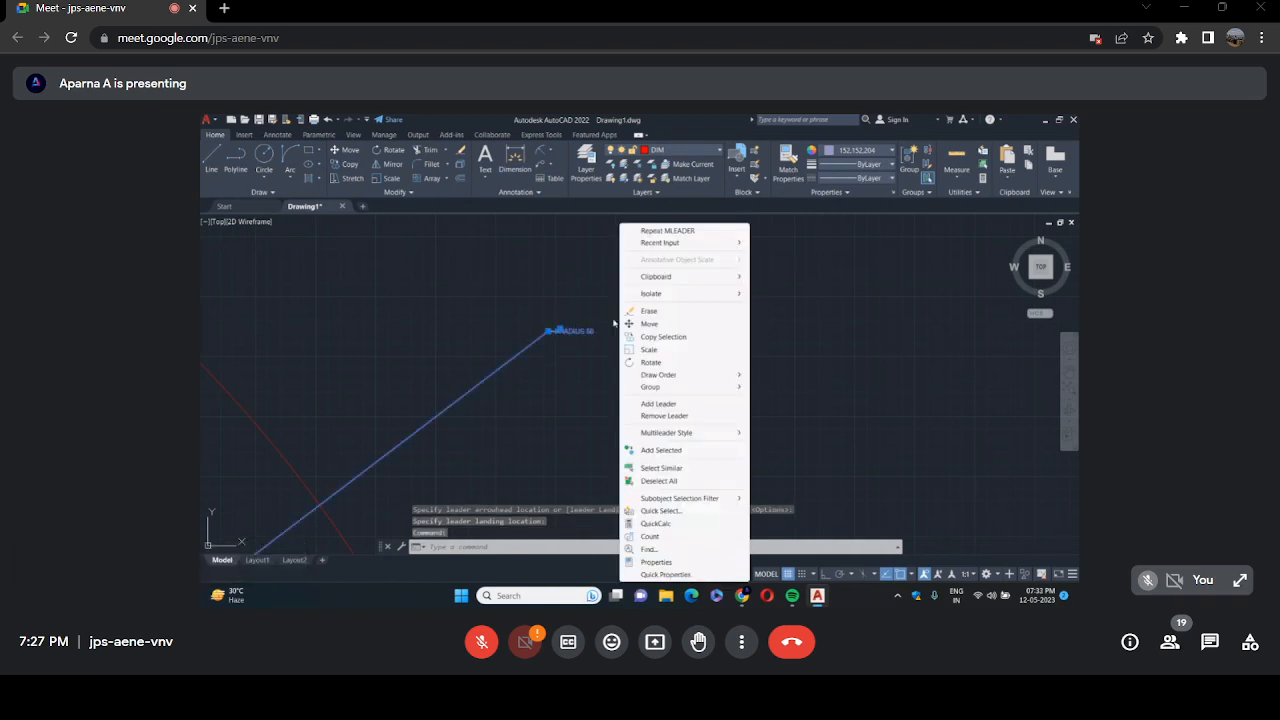
pyautogui.click(656, 562)
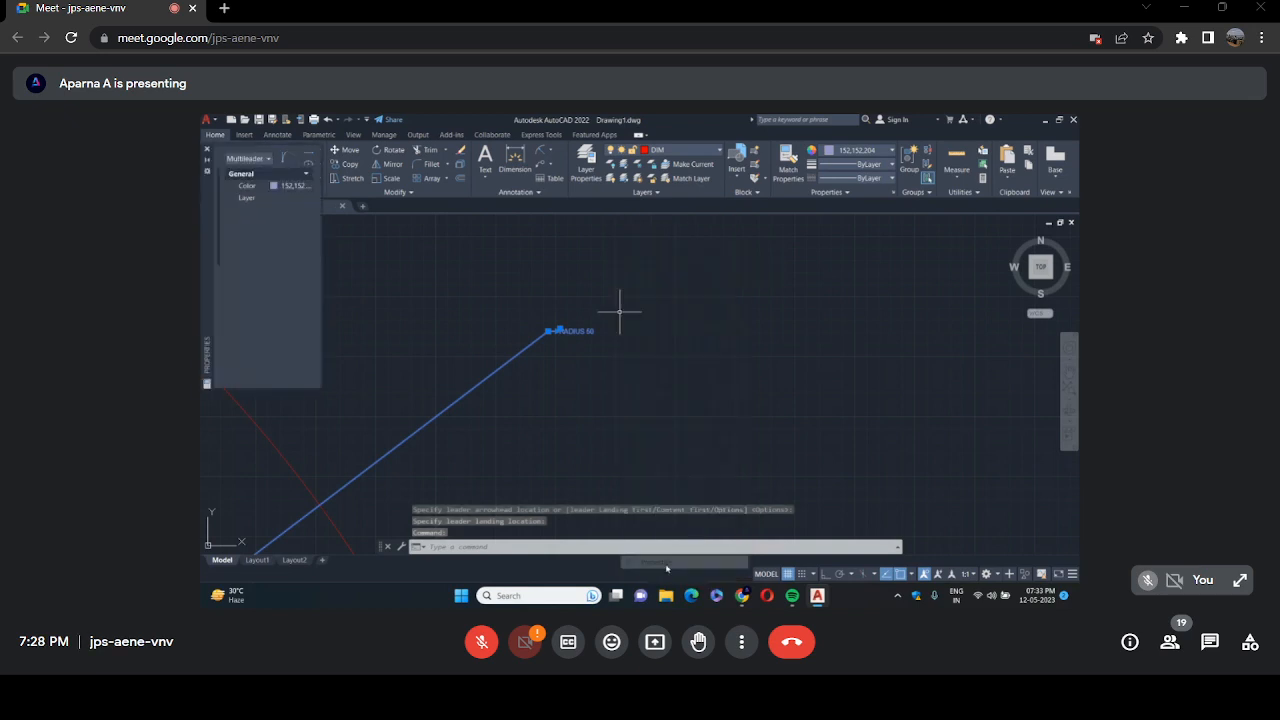
pyautogui.scroll(-2, 260, 286)
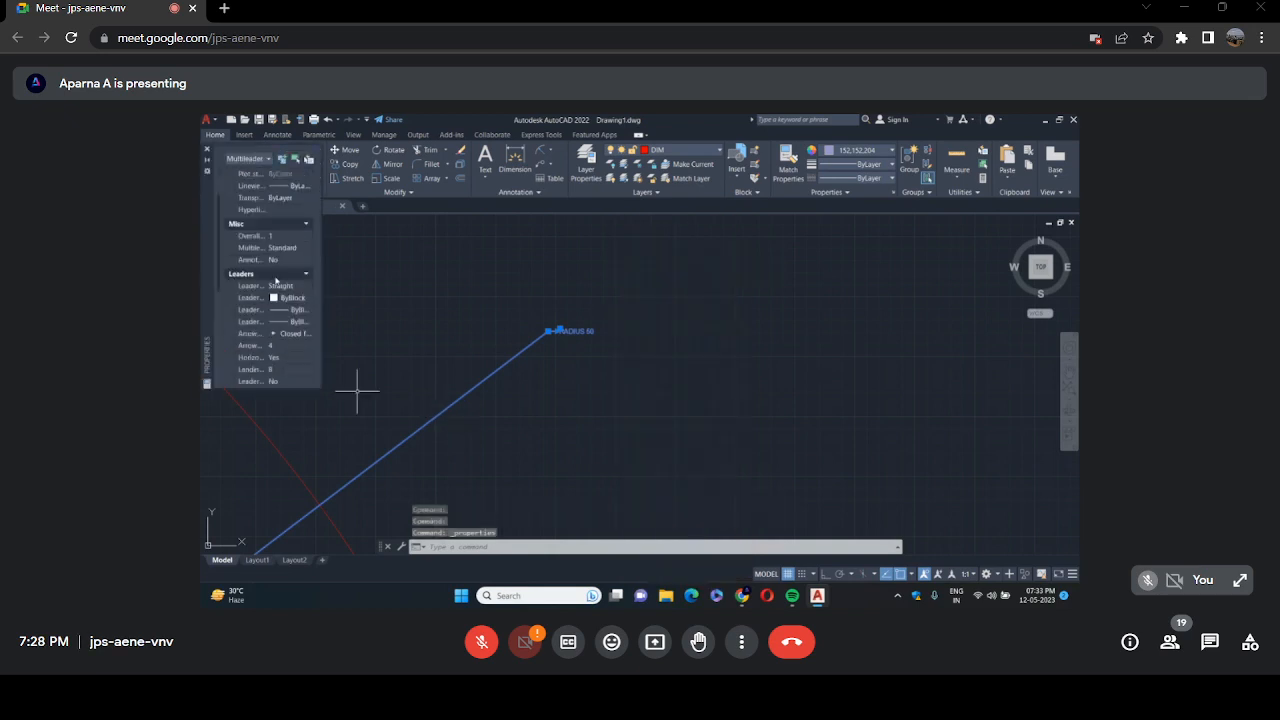
pyautogui.scroll(-2, 278, 300)
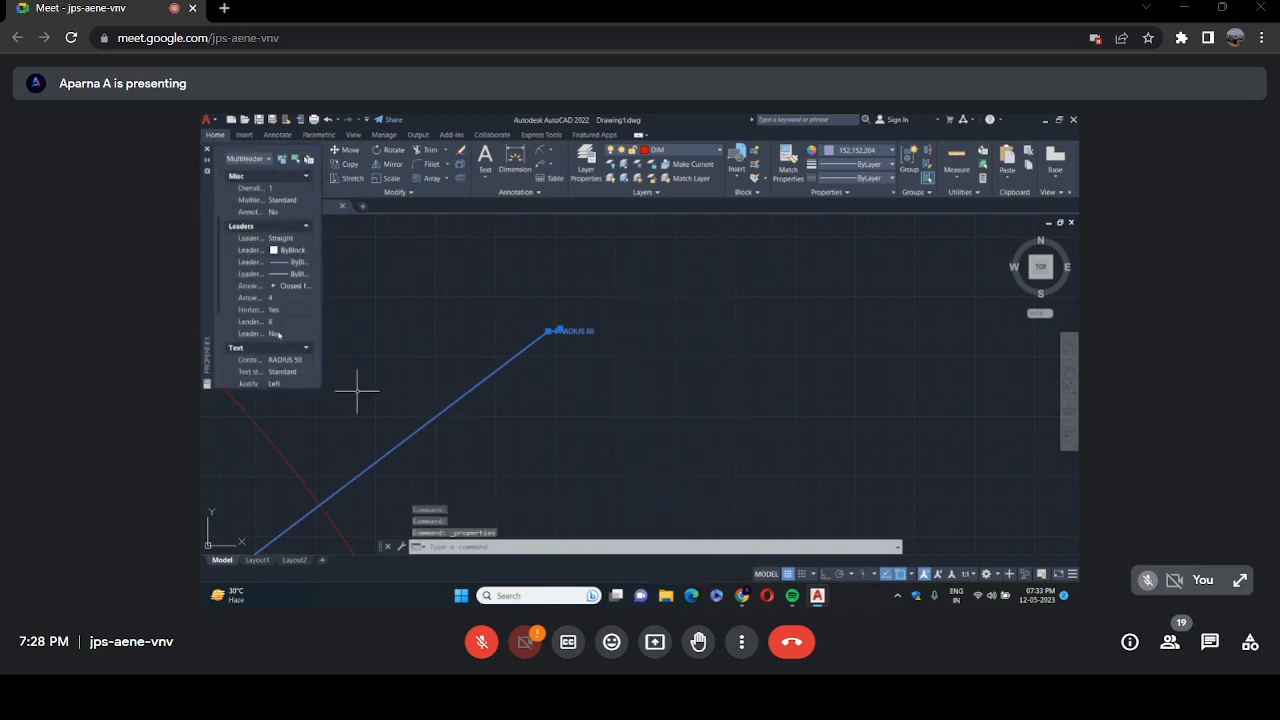
pyautogui.scroll(-4, 284, 340)
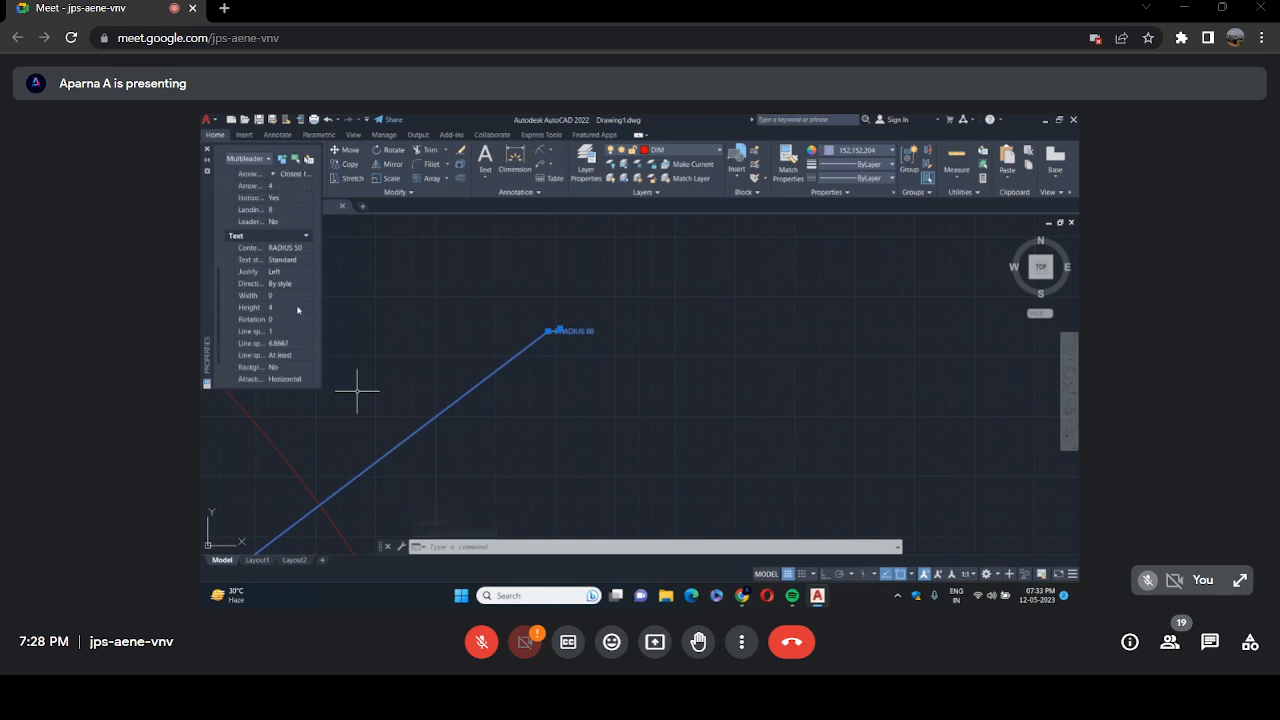
pyautogui.click(295, 306)
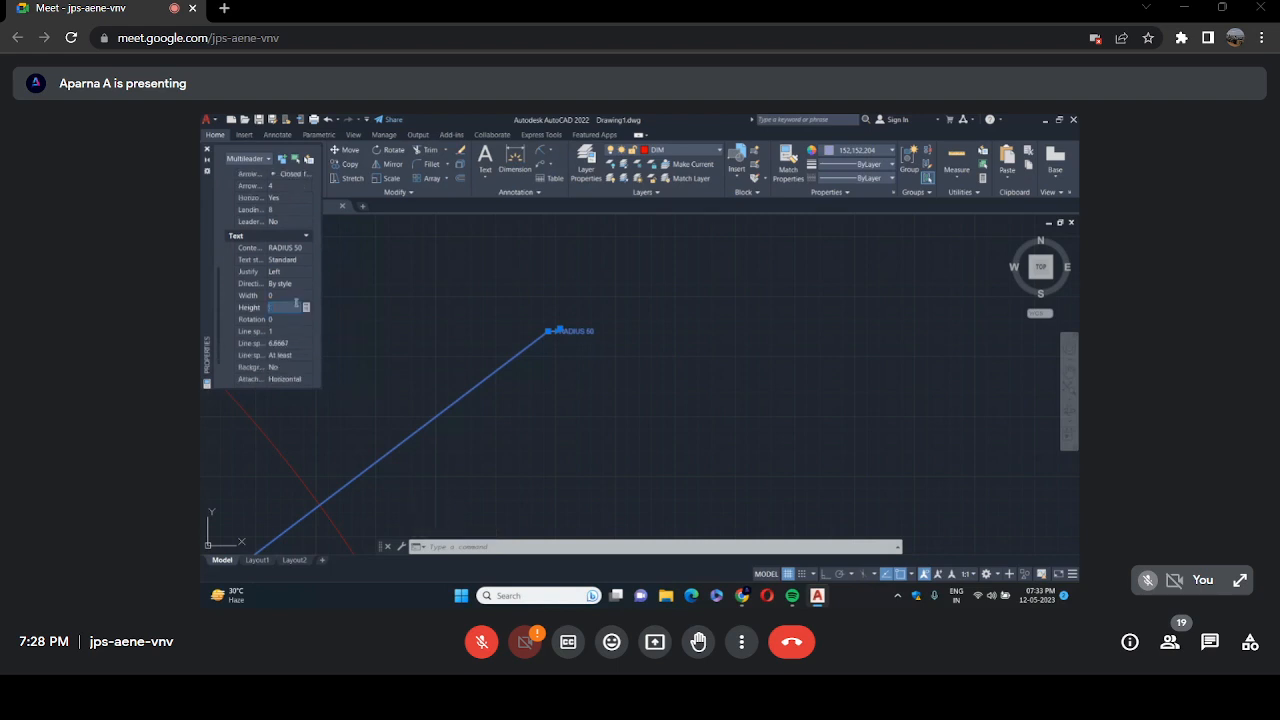
pyautogui.write('100')
pyautogui.press('Tab')
pyautogui.scroll(-6, 630, 410)
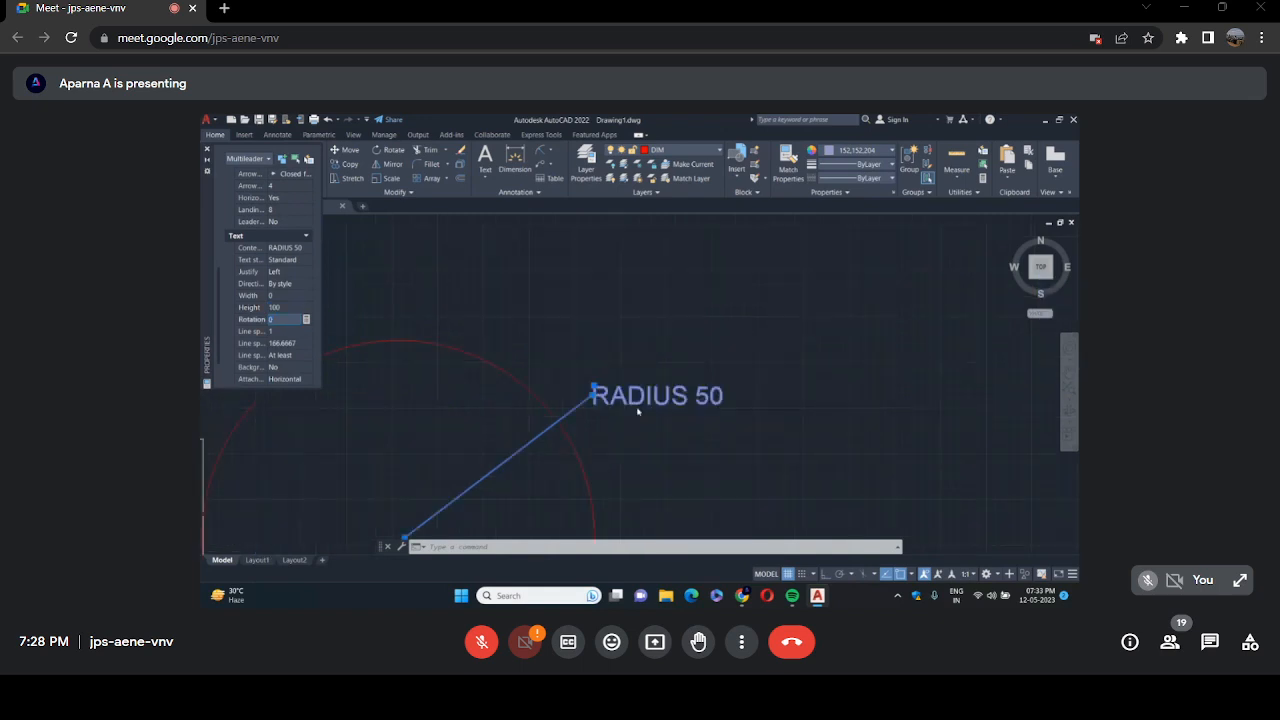
pyautogui.hotkey('ctrl', '1')
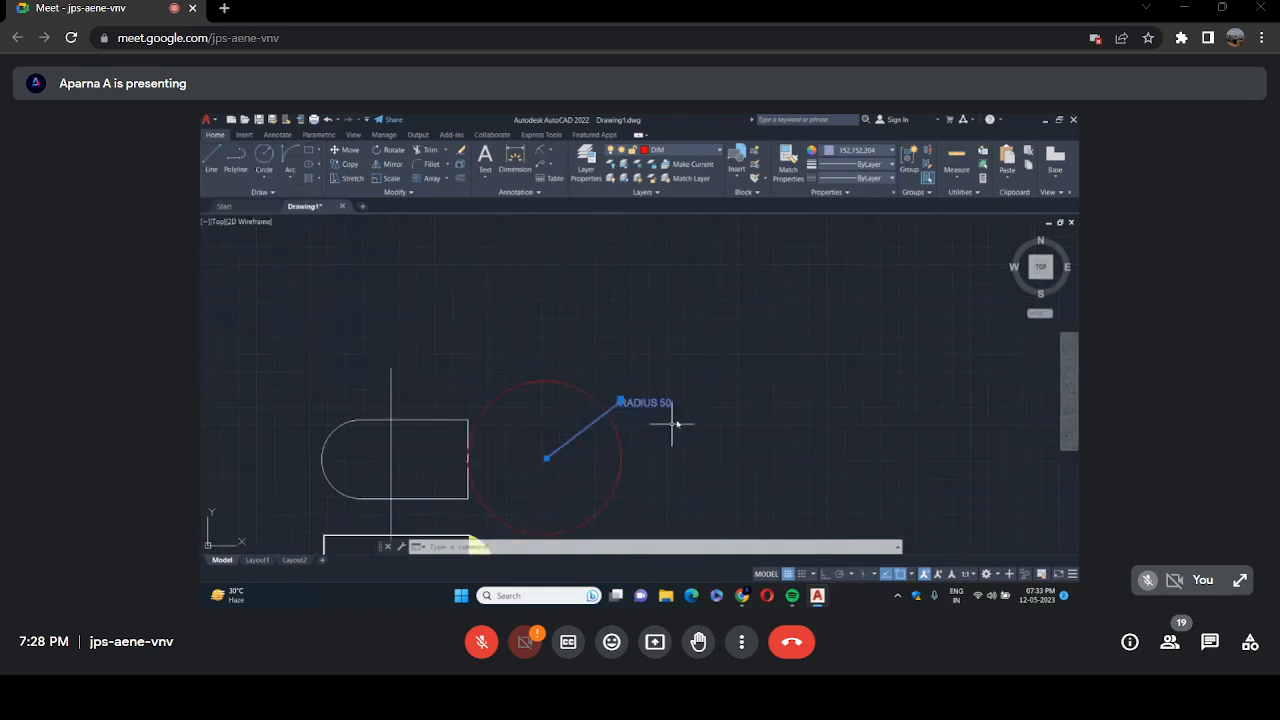
# Change the RADIUS 50 leader's color to Red in its properties, close them and clear the selection.
pyautogui.rightClick(663, 366)
pyautogui.click(694, 385)
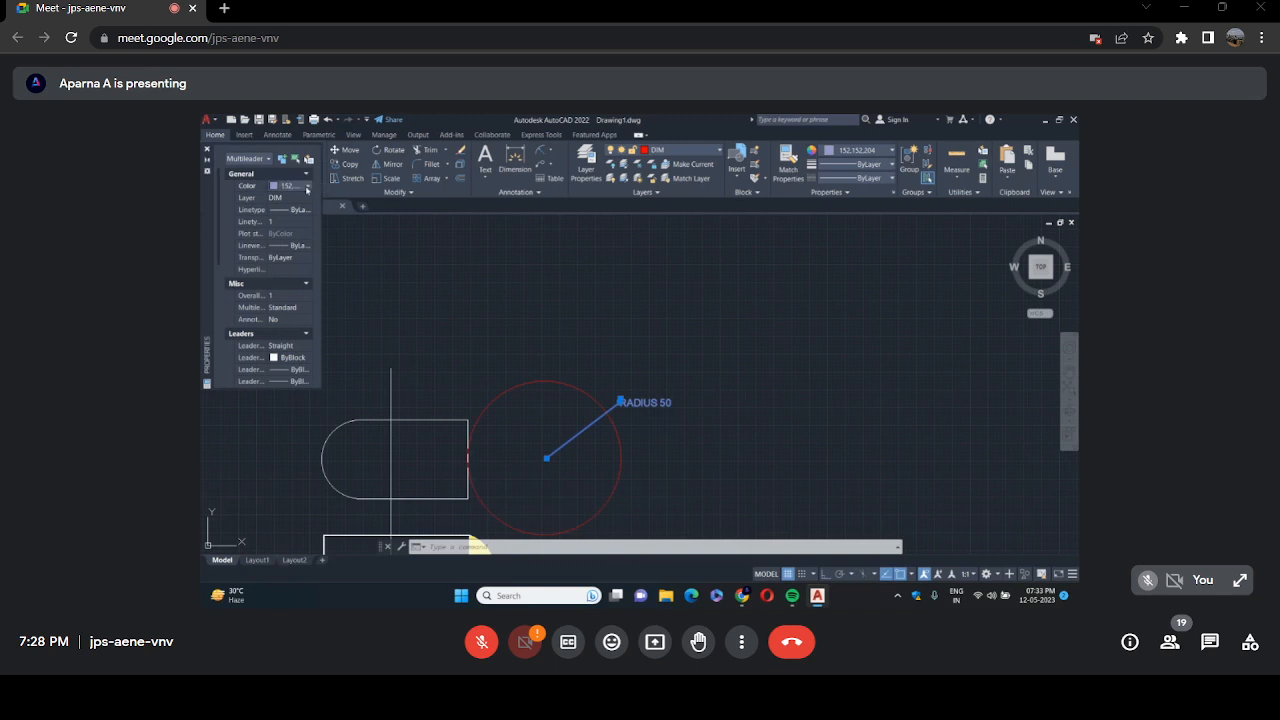
pyautogui.click(307, 189)
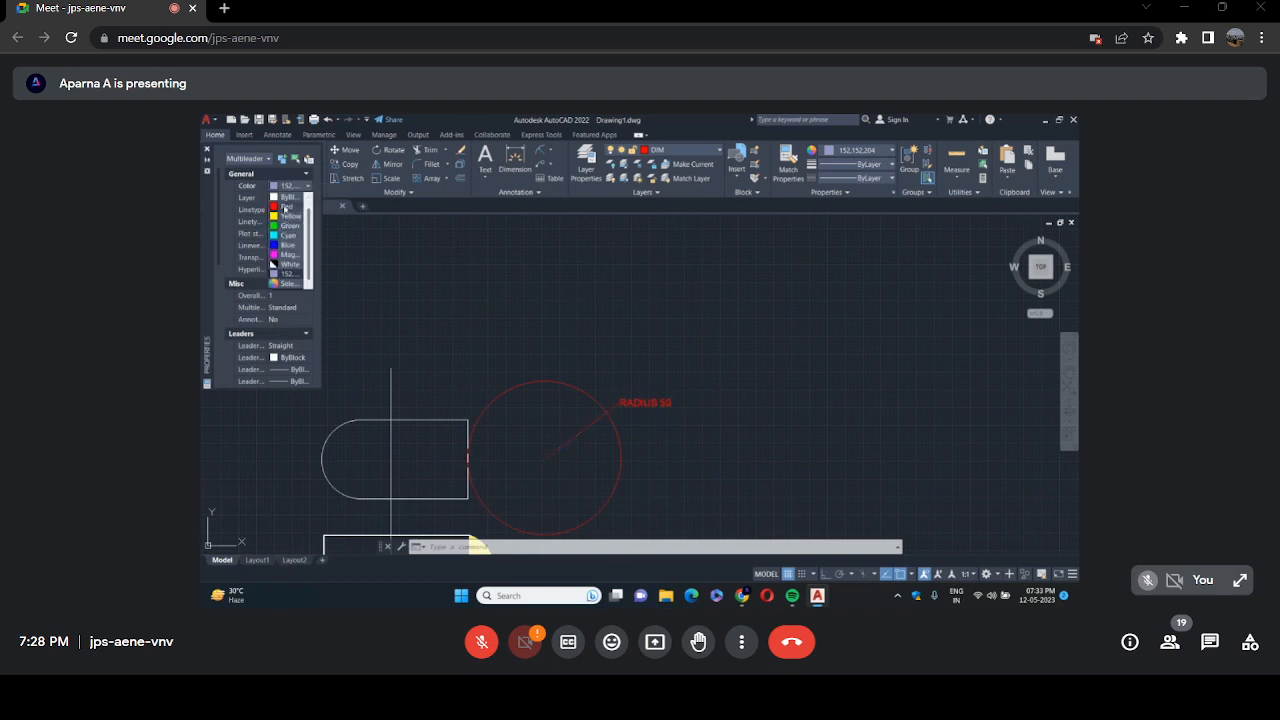
pyautogui.click(284, 206)
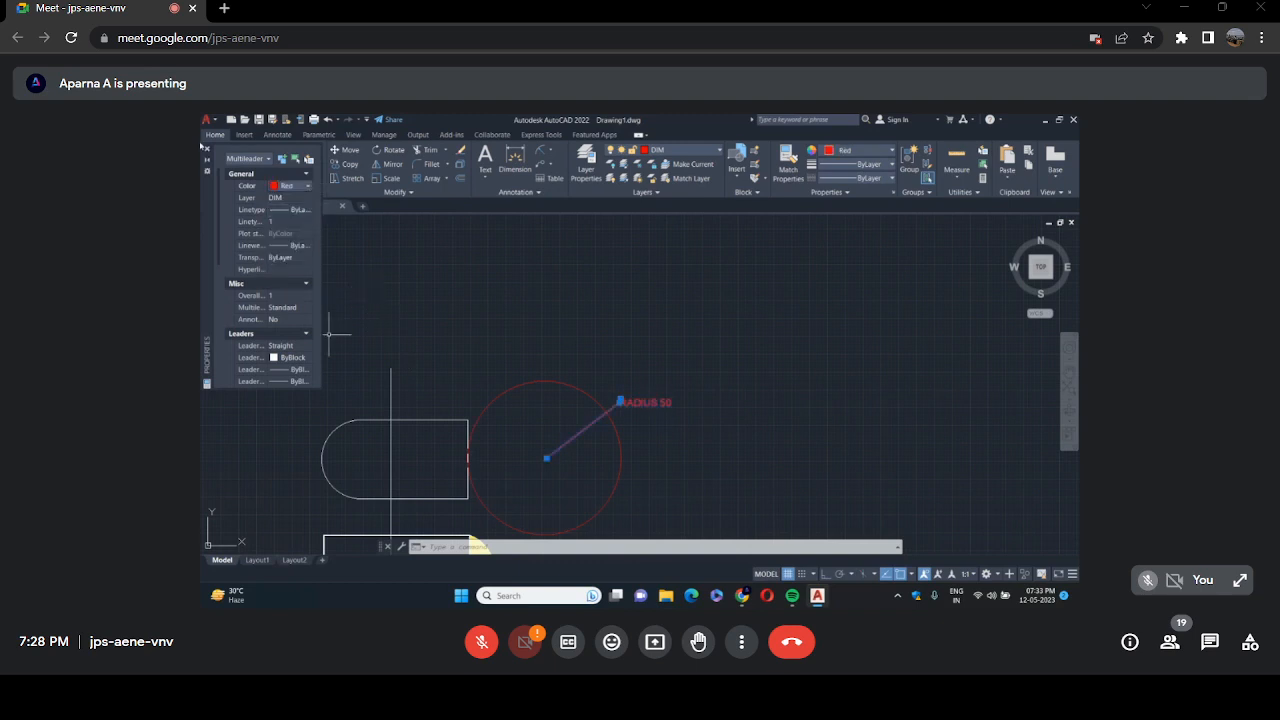
pyautogui.hotkey('ctrl', '1')
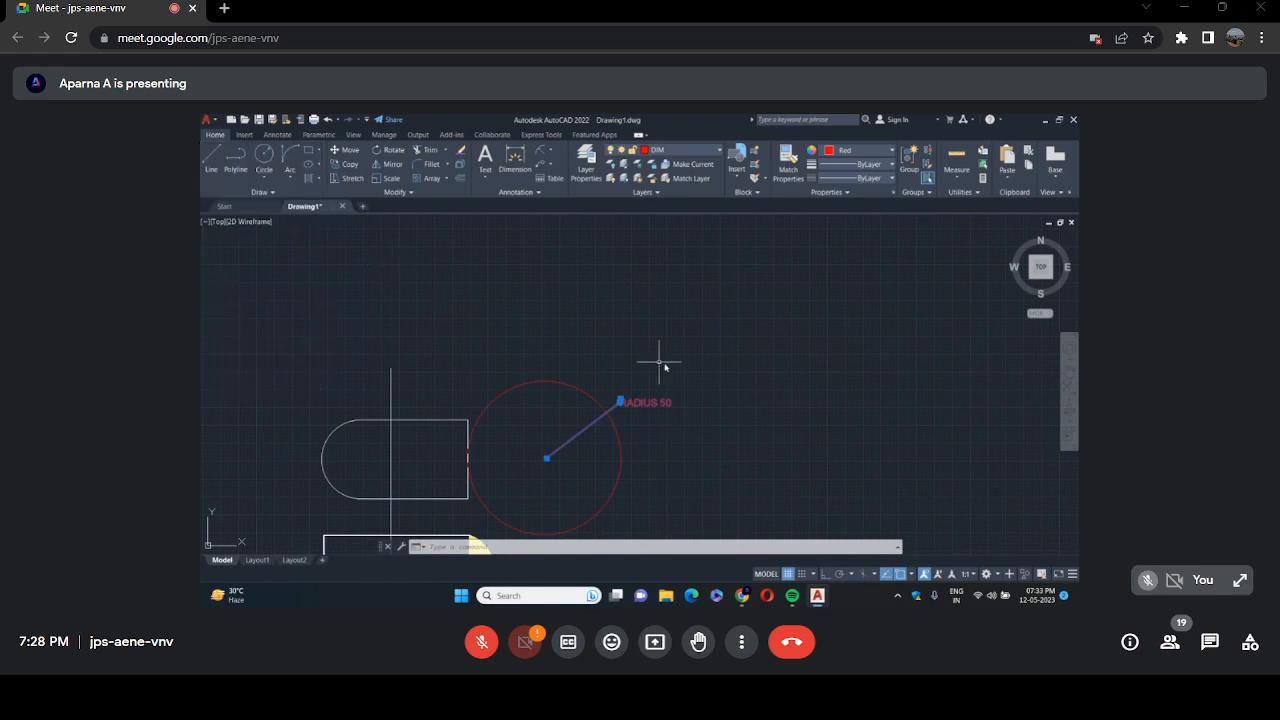
pyautogui.scroll(-3, 665, 368)
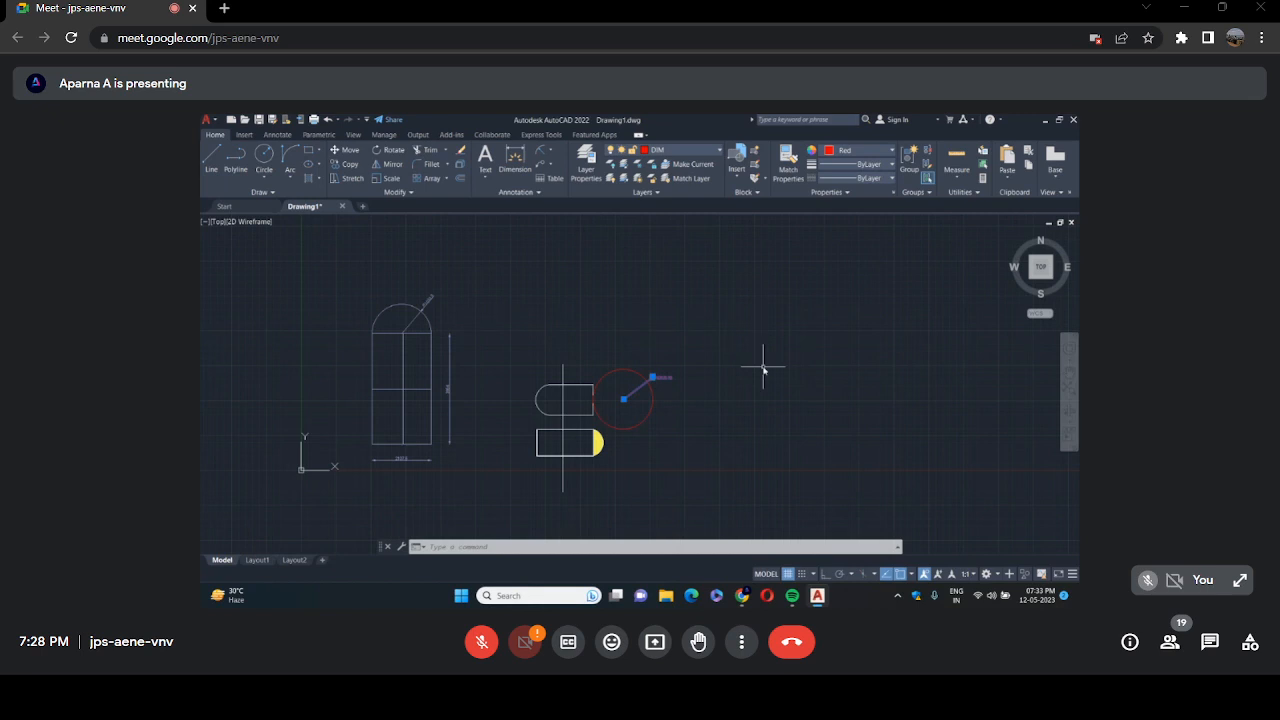
pyautogui.press('Escape')
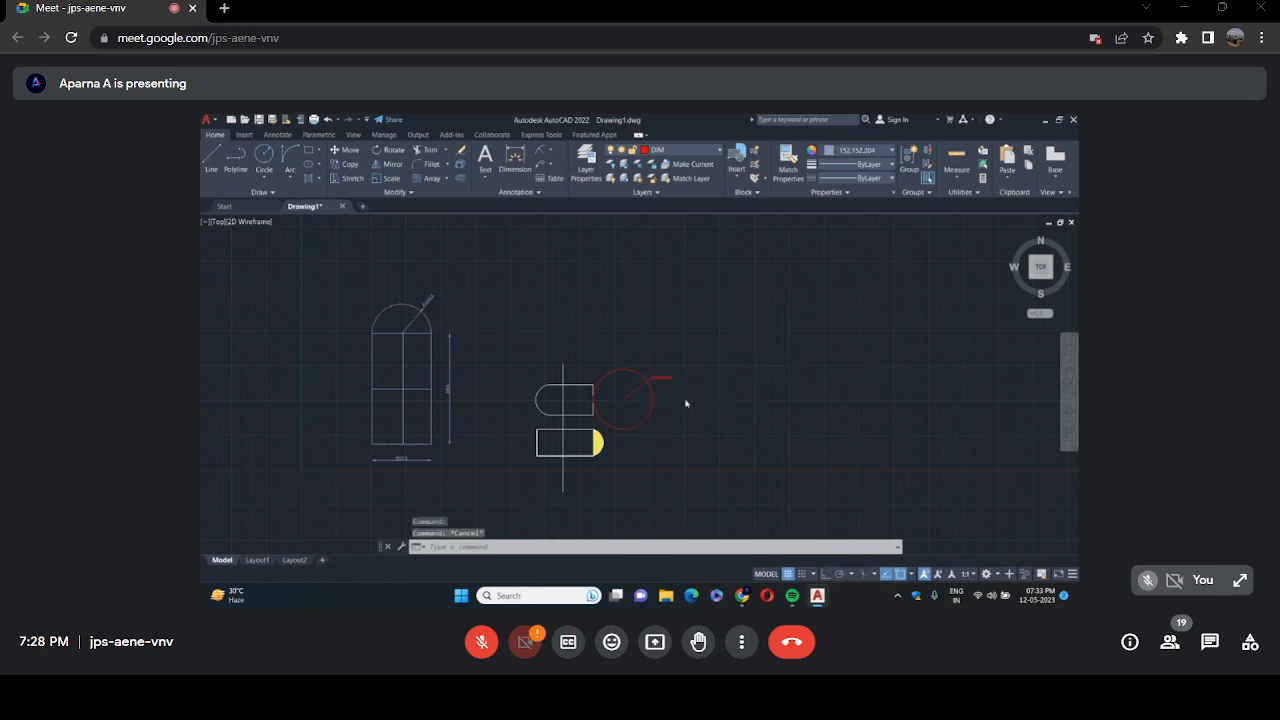
# Delete all the drawn objects, including the dimensioned window, the shapes and the red circle with its leader.
pyautogui.scroll(-2, 742, 409)
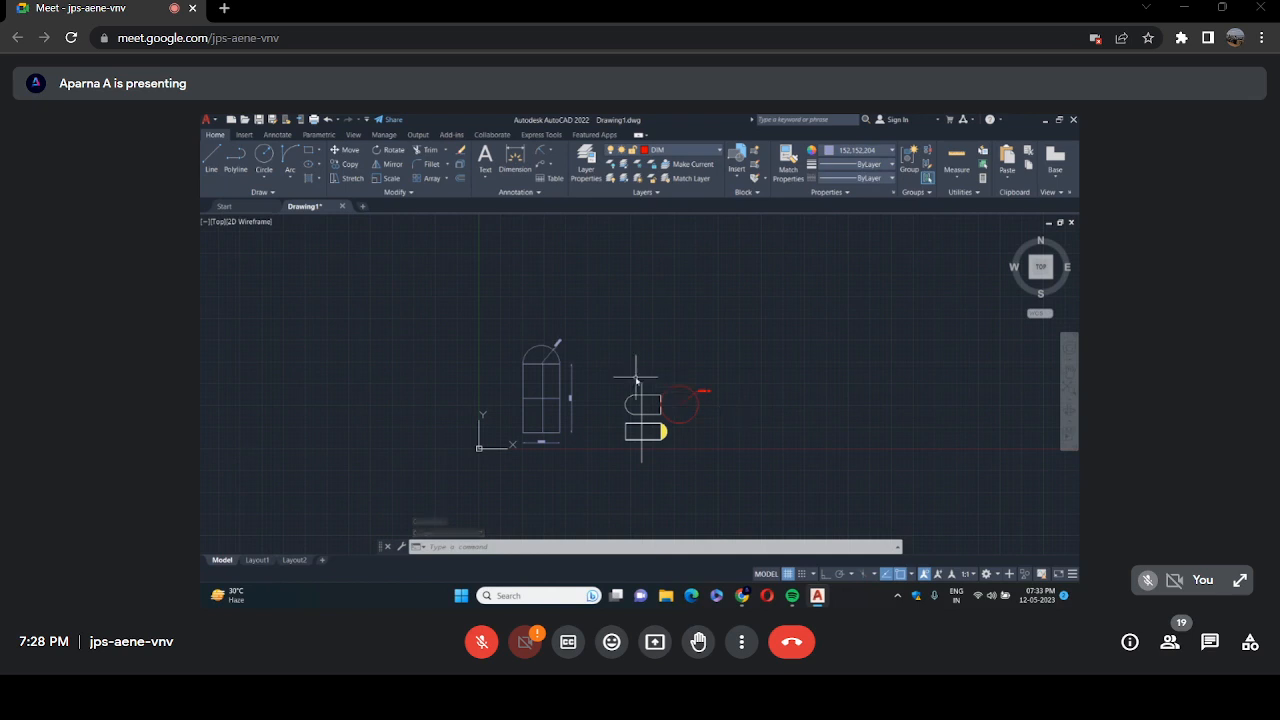
pyautogui.click(505, 327)
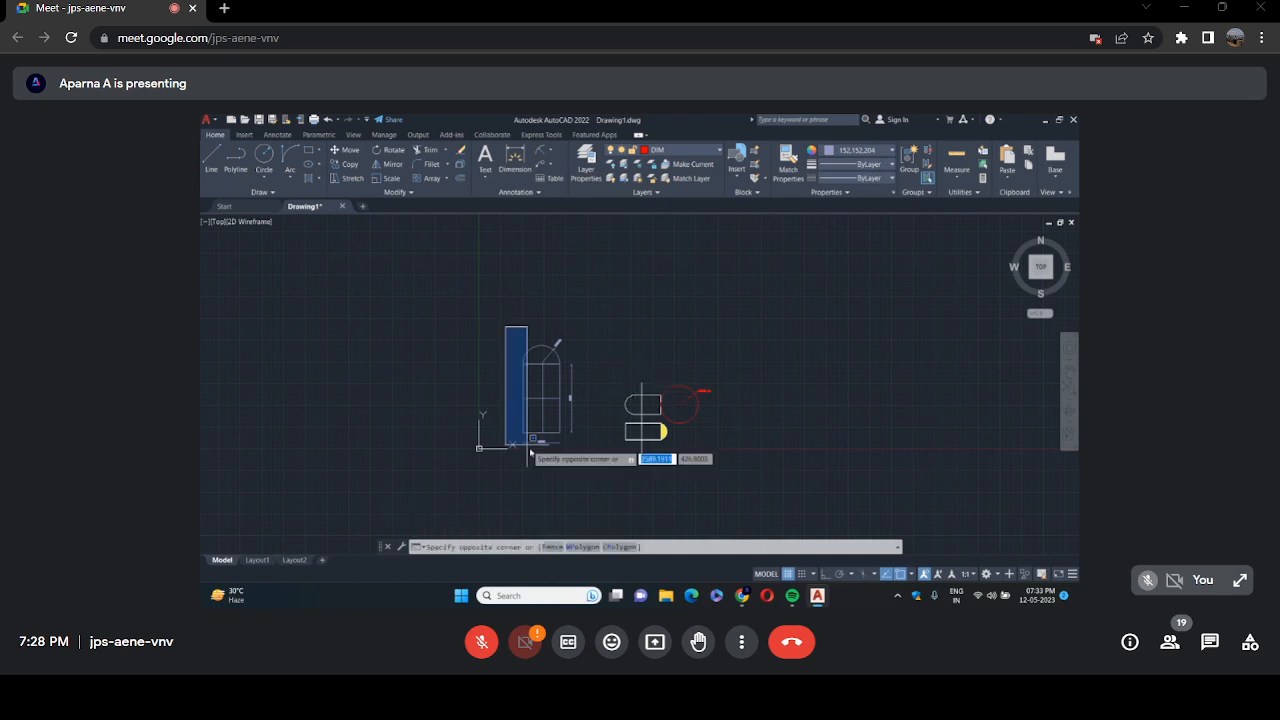
pyautogui.click(745, 503)
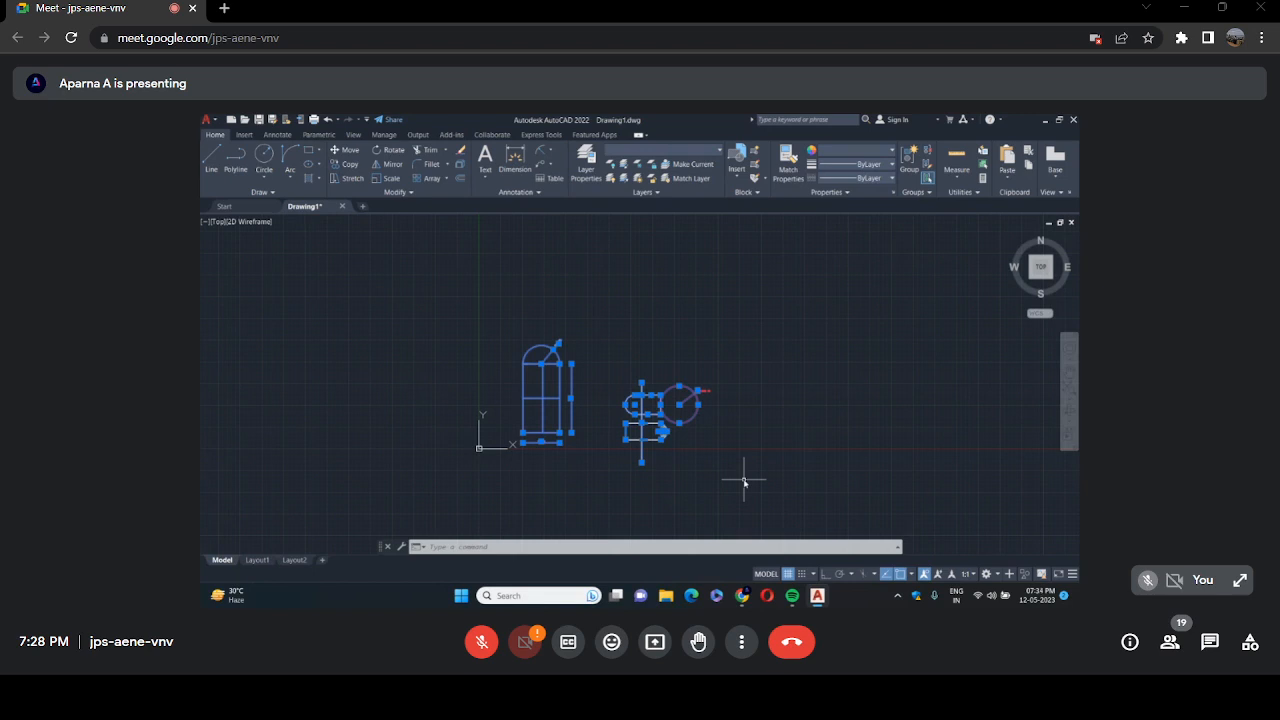
pyautogui.press('Delete')
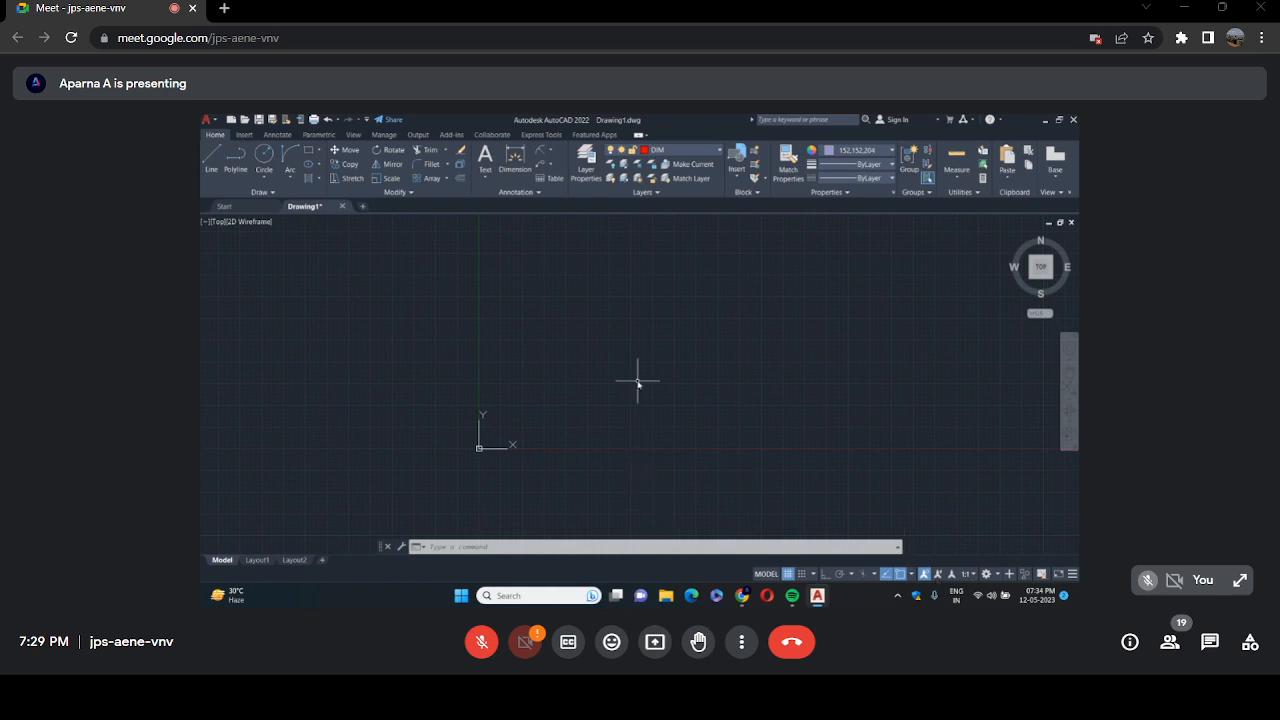
# Set the drawing units' length precision to one decimal place (0.0) and apply it.
pyautogui.scroll(-3, 640, 330)
pyautogui.scroll(-2, 525, 320)
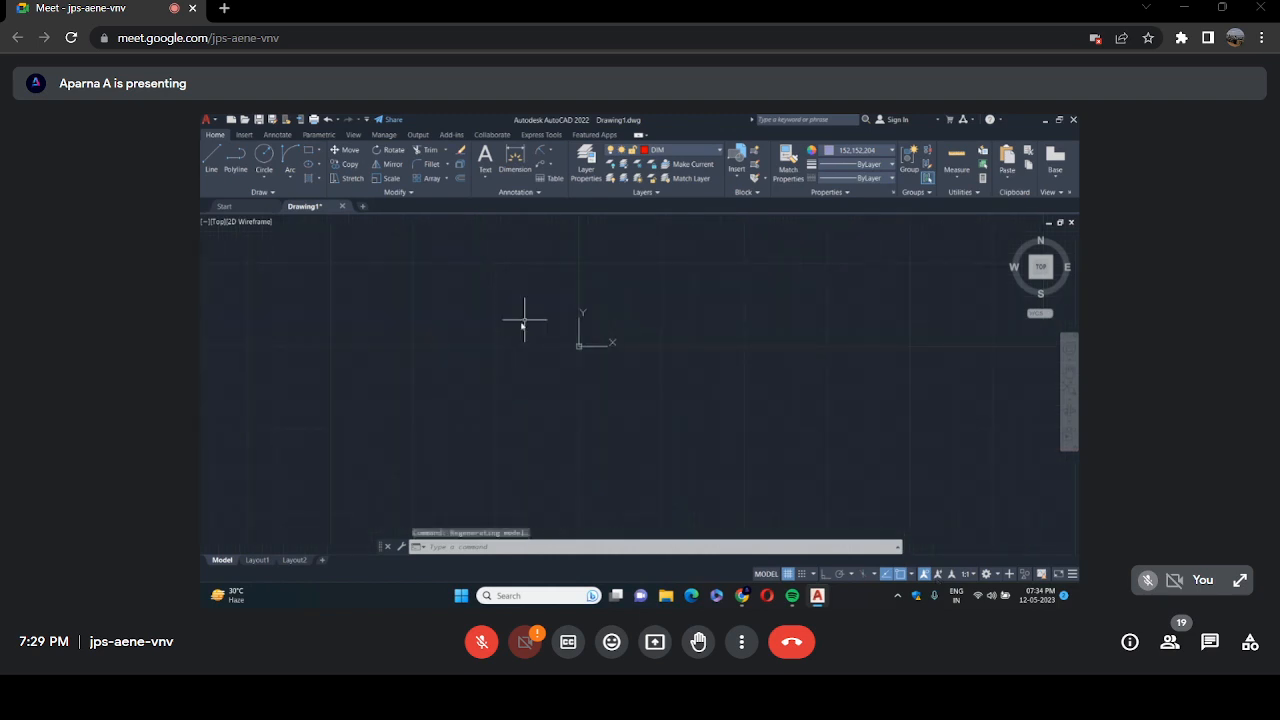
pyautogui.scroll(4, 590, 270)
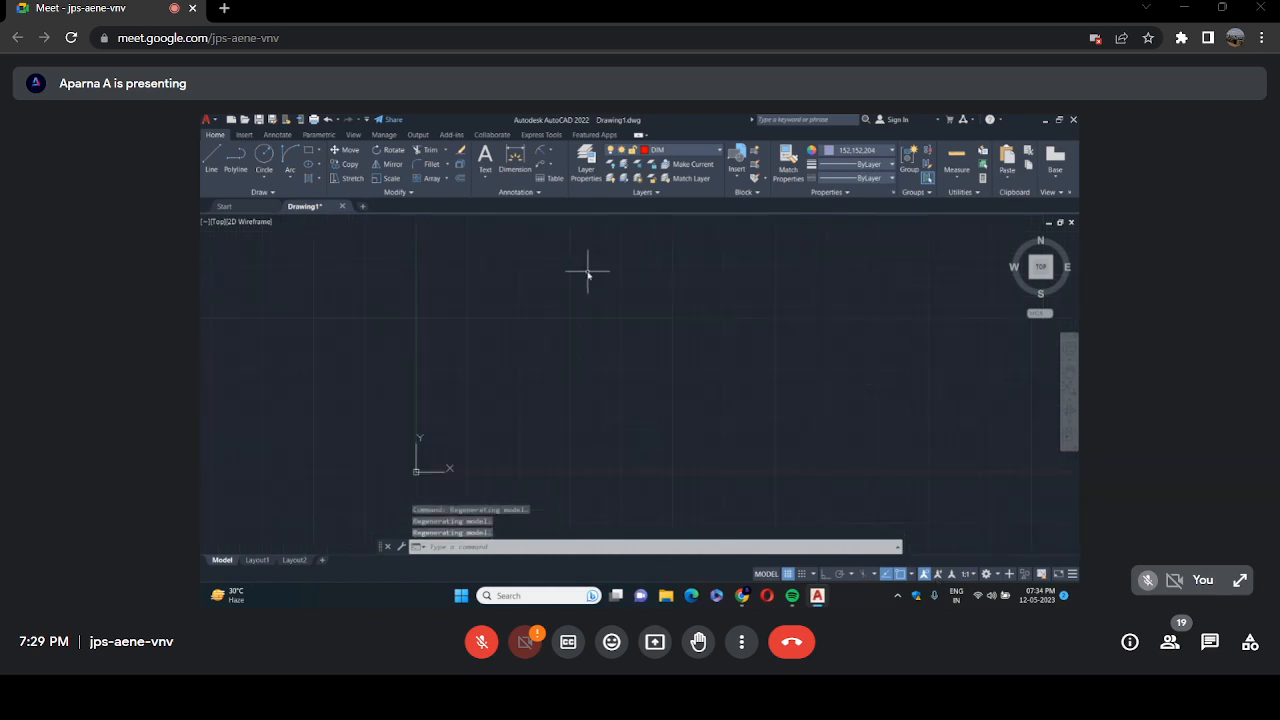
pyautogui.scroll(-3, 610, 316)
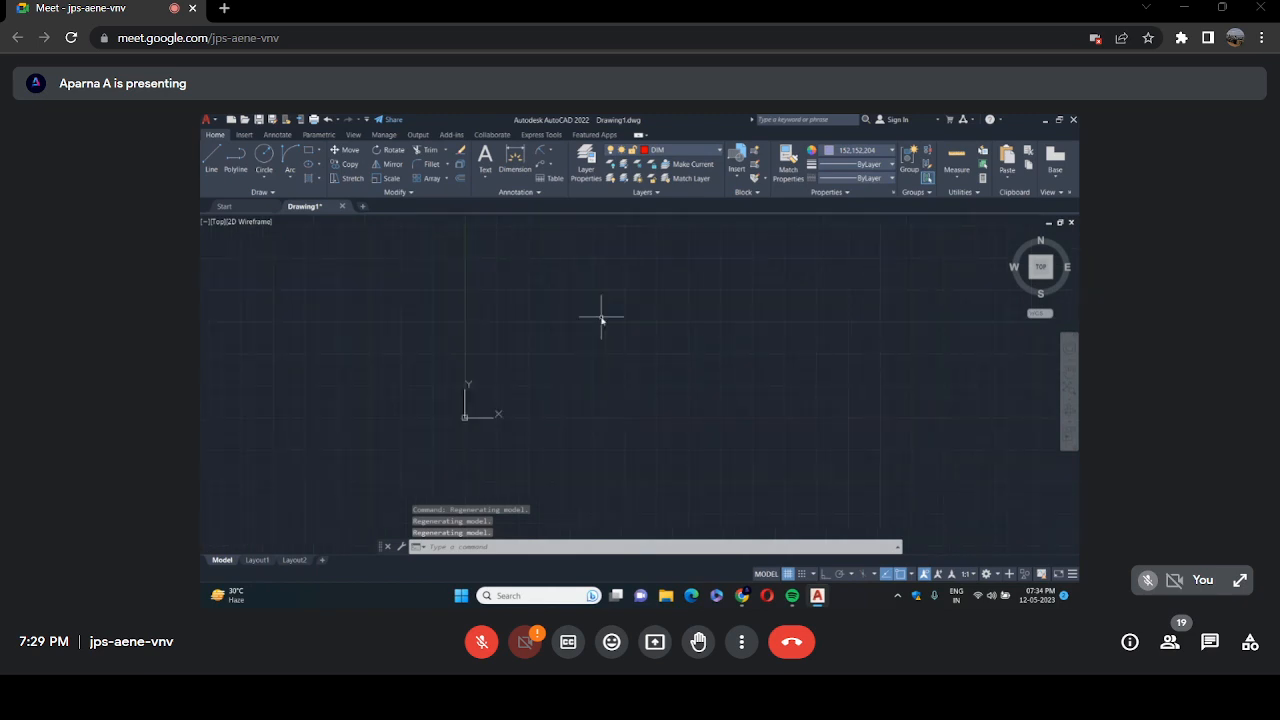
pyautogui.write('UN')
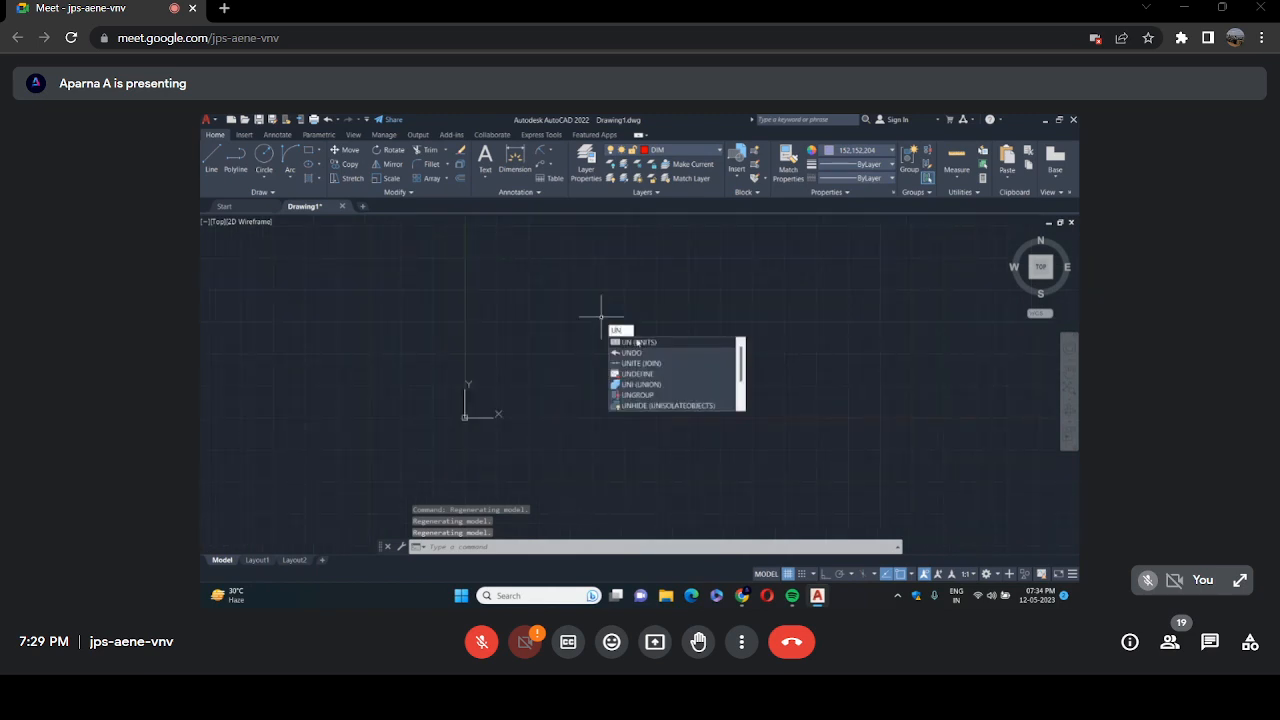
pyautogui.click(637, 342)
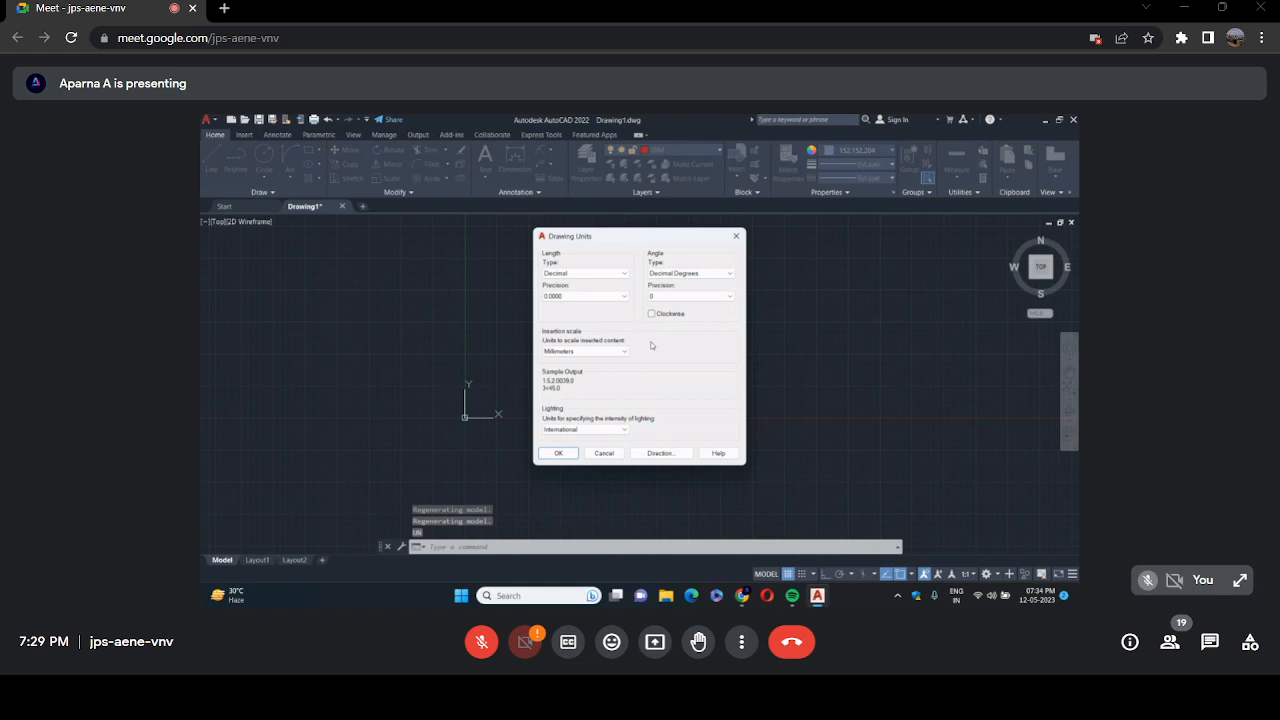
pyautogui.click(623, 297)
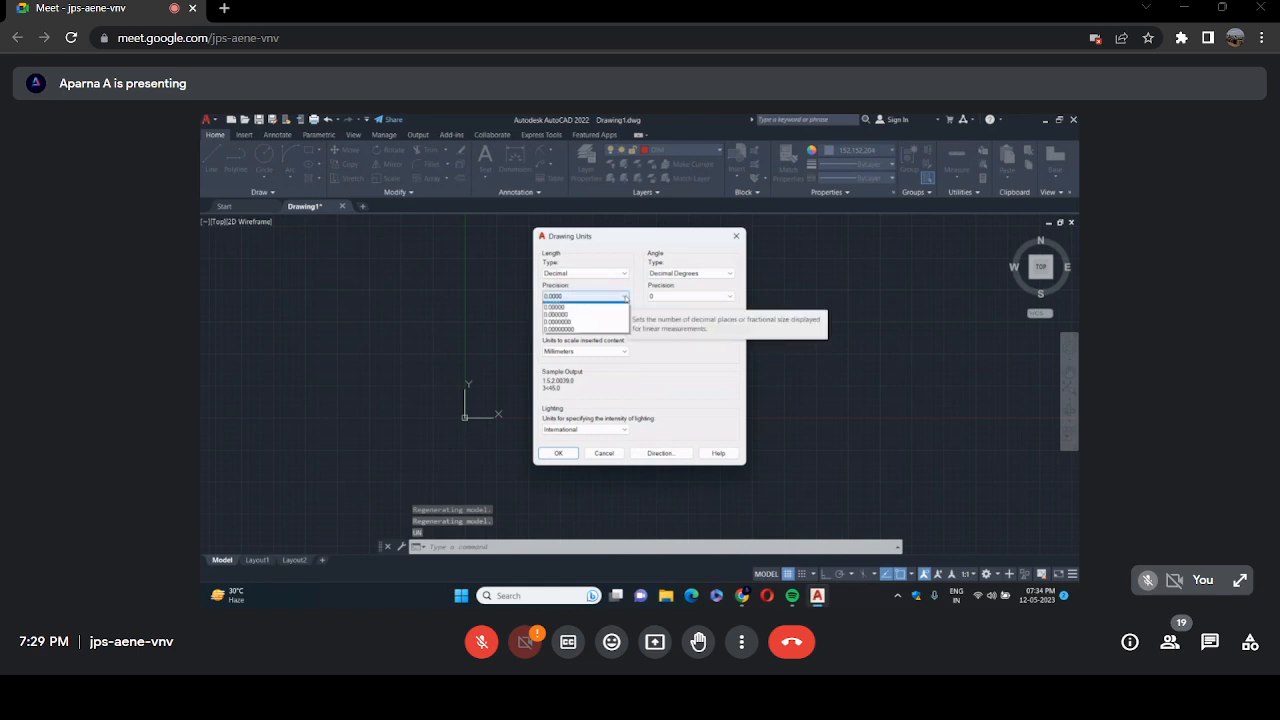
pyautogui.scroll(3, 604, 317)
pyautogui.click(604, 317)
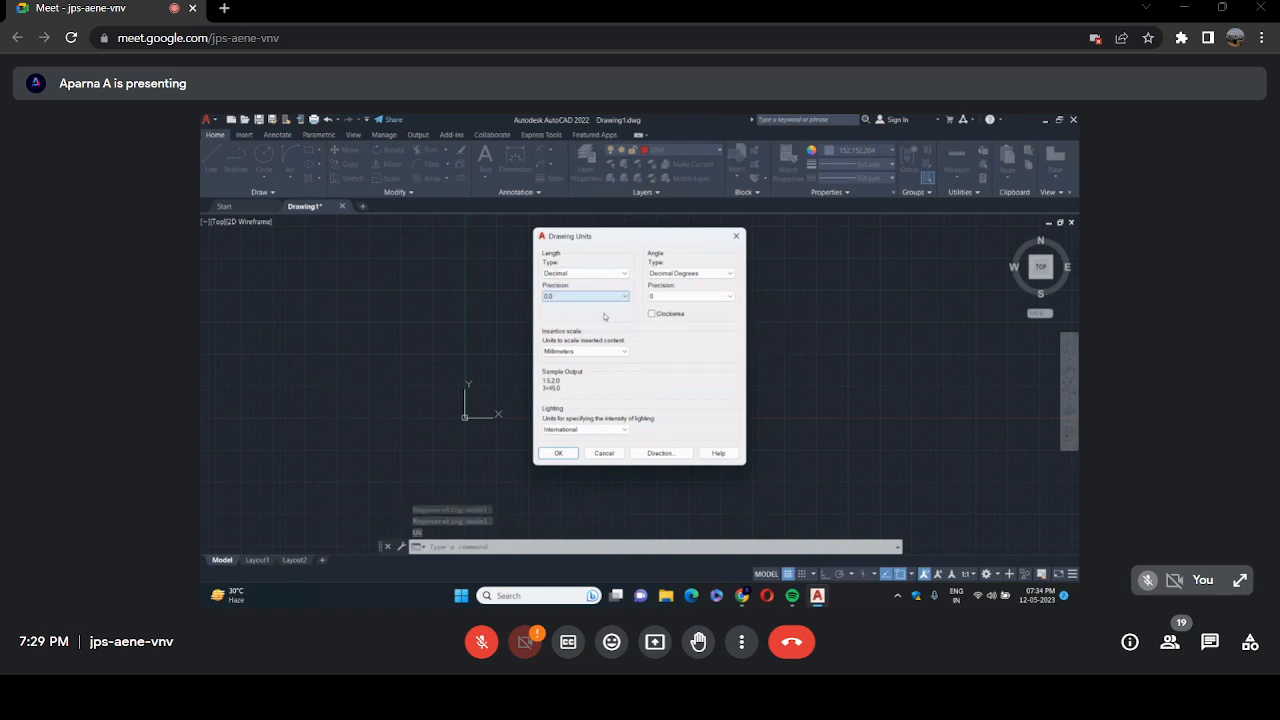
pyautogui.click(563, 454)
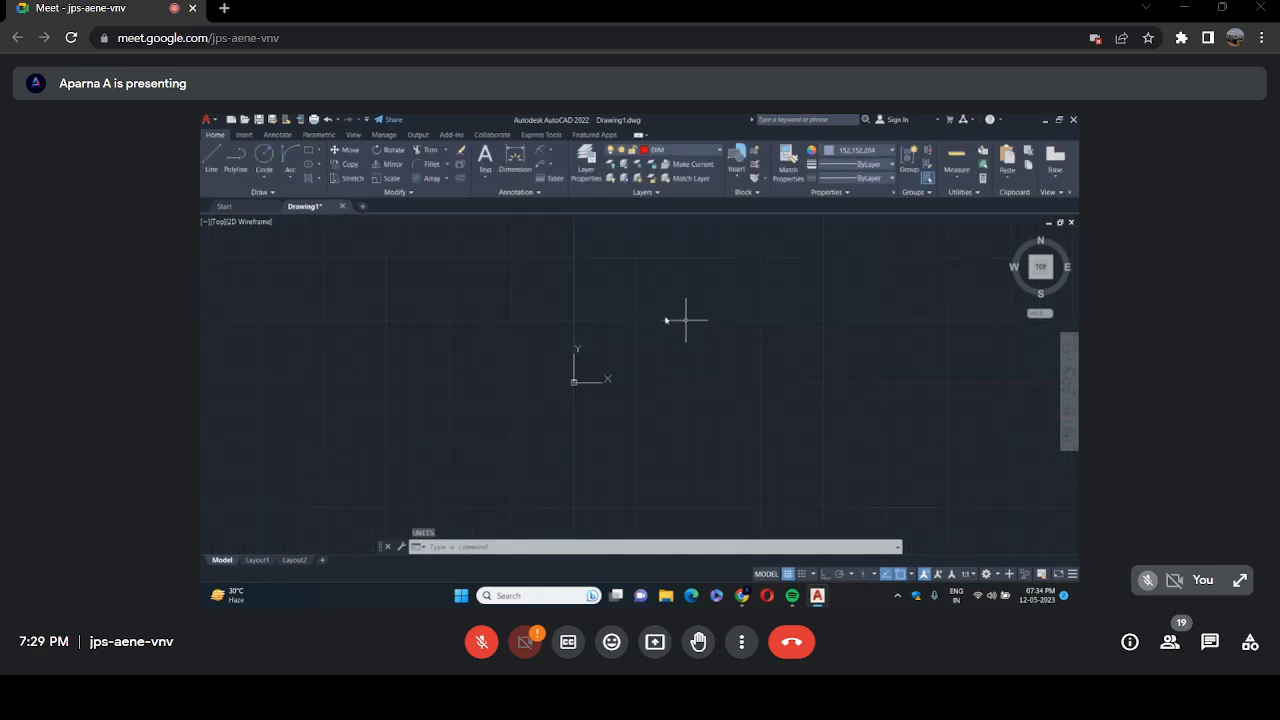
# Turn on Ortho mode and set the current object color to ByBlock.
pyautogui.scroll(3, 690, 315)
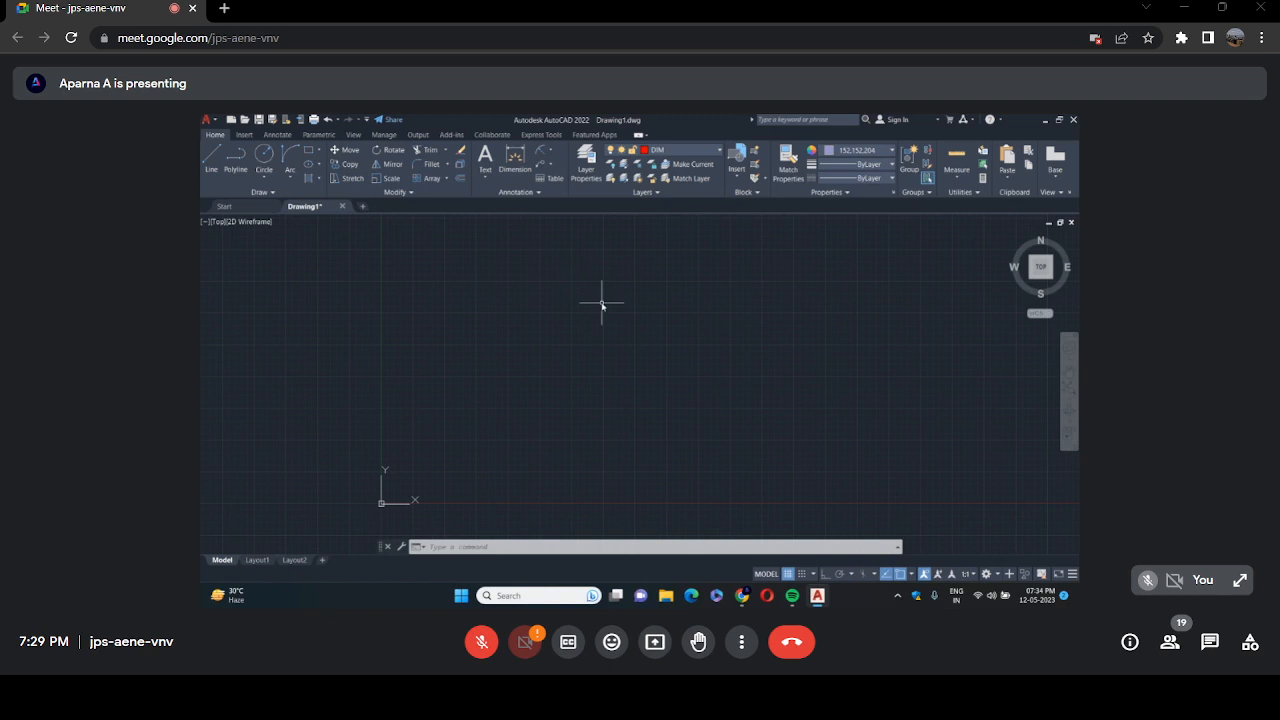
pyautogui.click(211, 158)
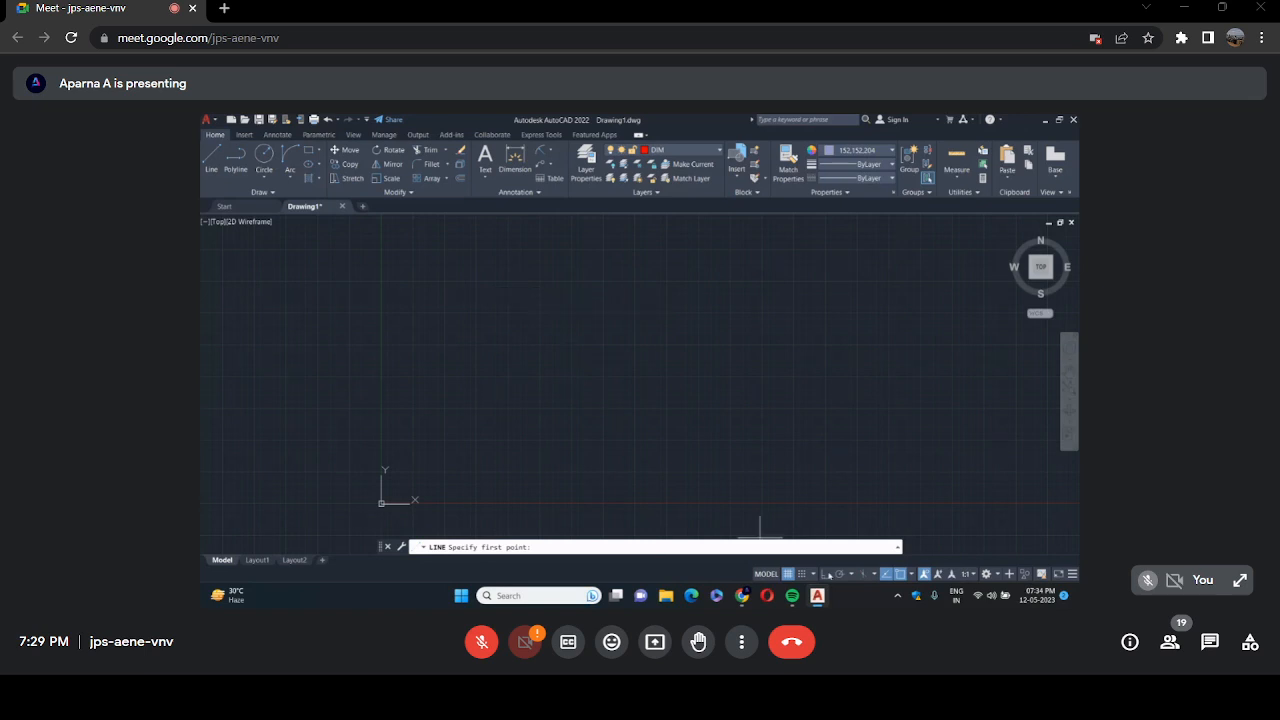
pyautogui.press('F8')
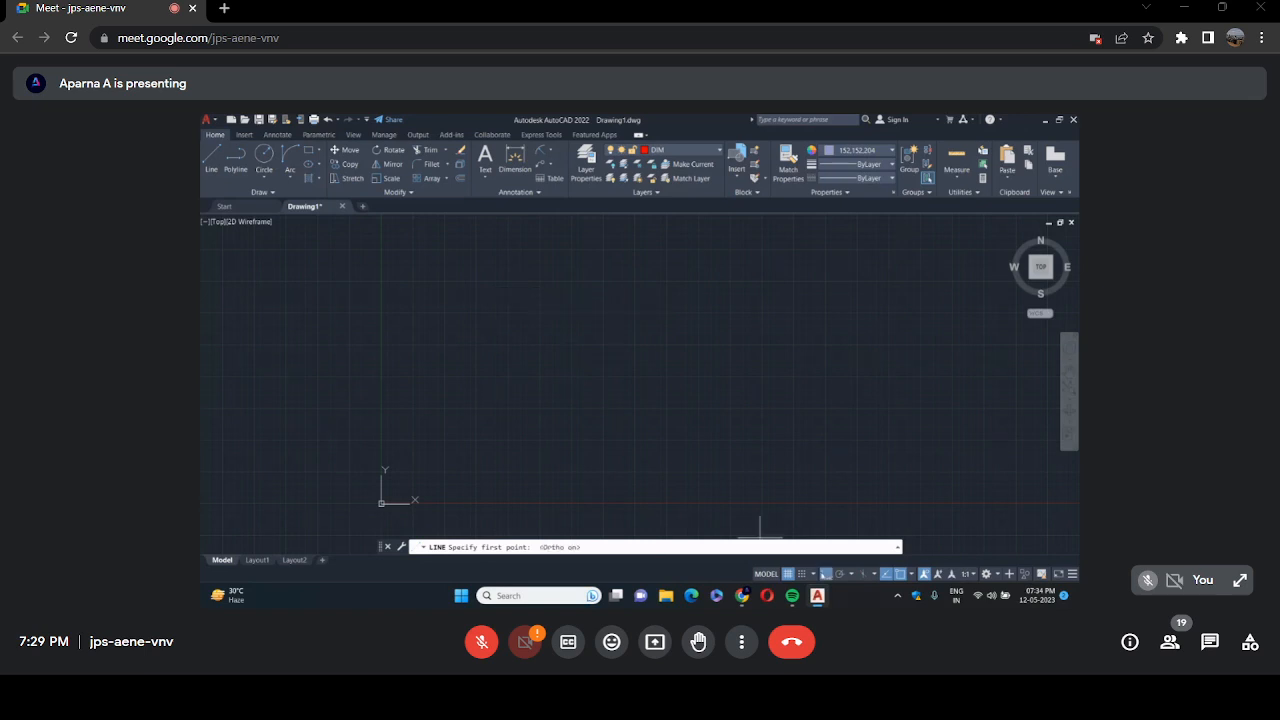
pyautogui.click(539, 281)
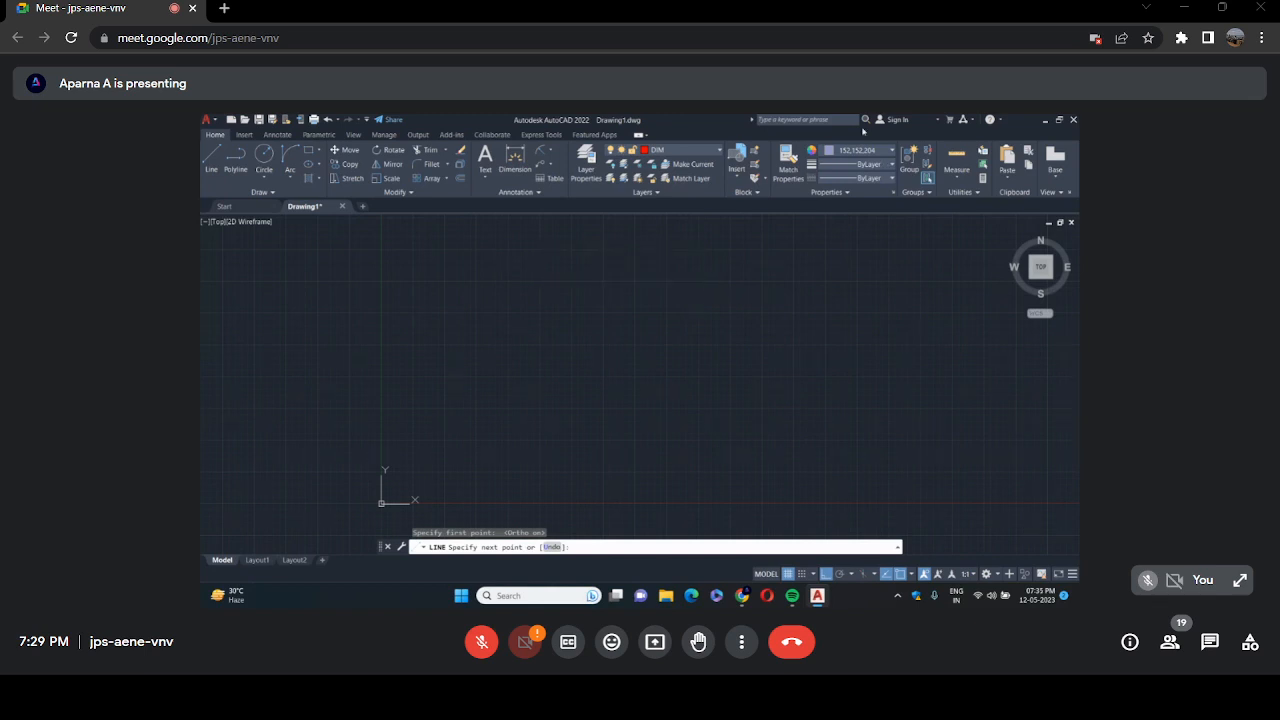
pyautogui.press('Escape')
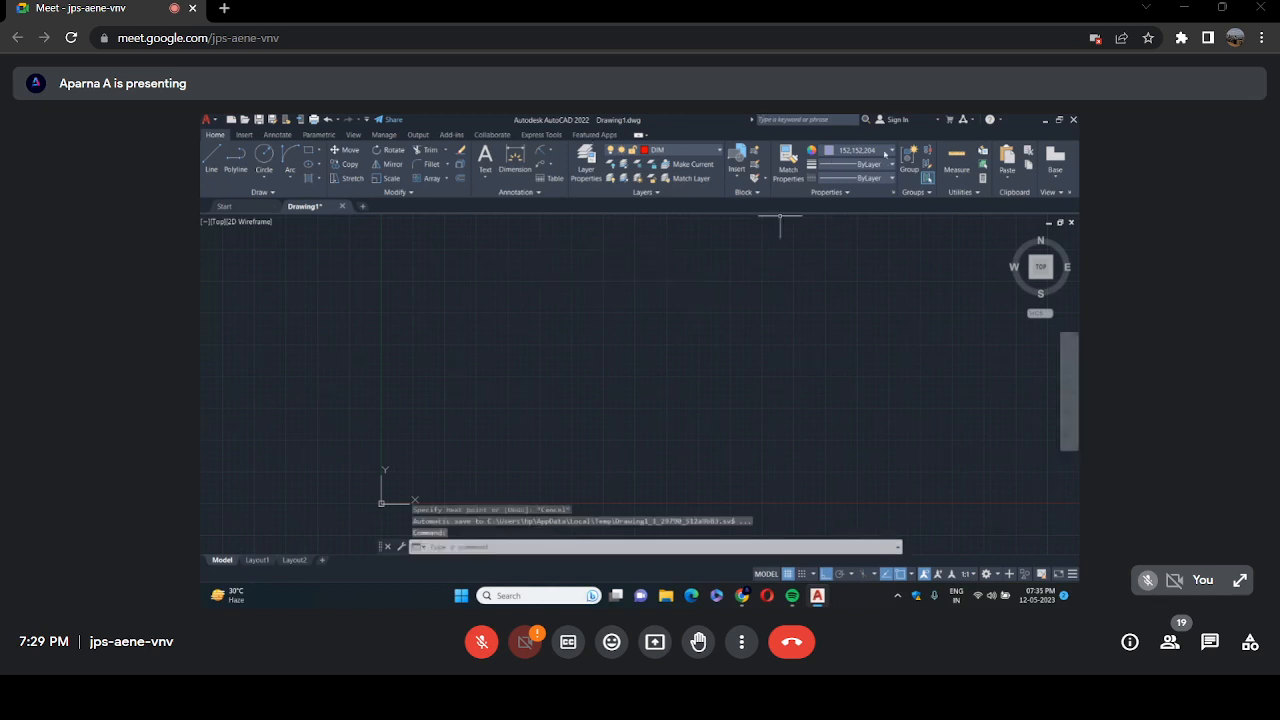
pyautogui.click(860, 150)
pyautogui.click(835, 178)
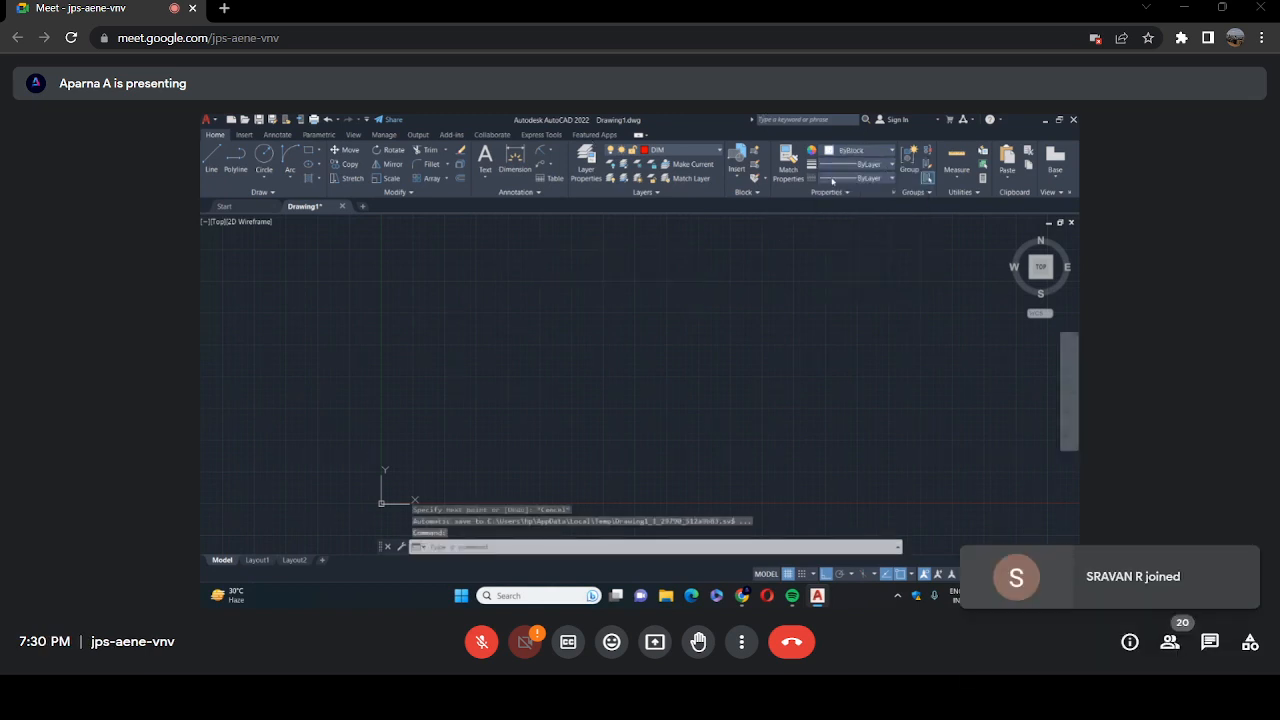
# Draw a horizontal line 4000 long in the empty area above and right of the origin.
pyautogui.click(211, 160)
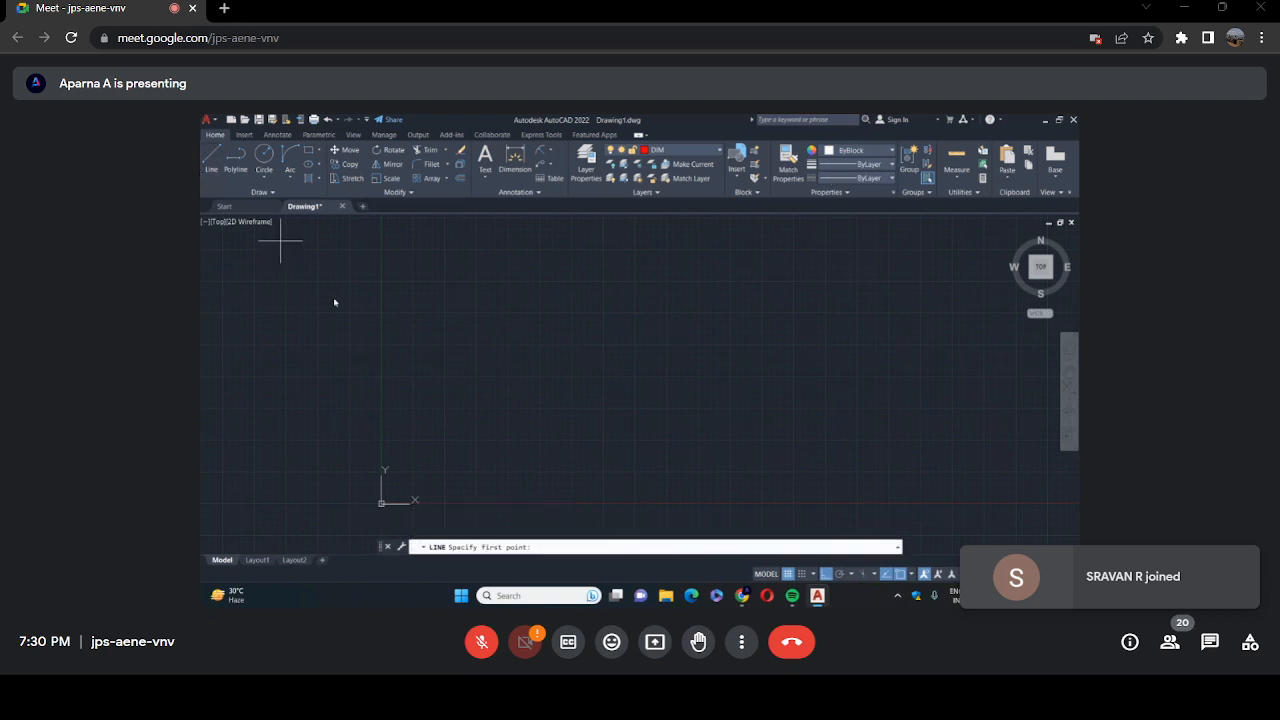
pyautogui.click(548, 289)
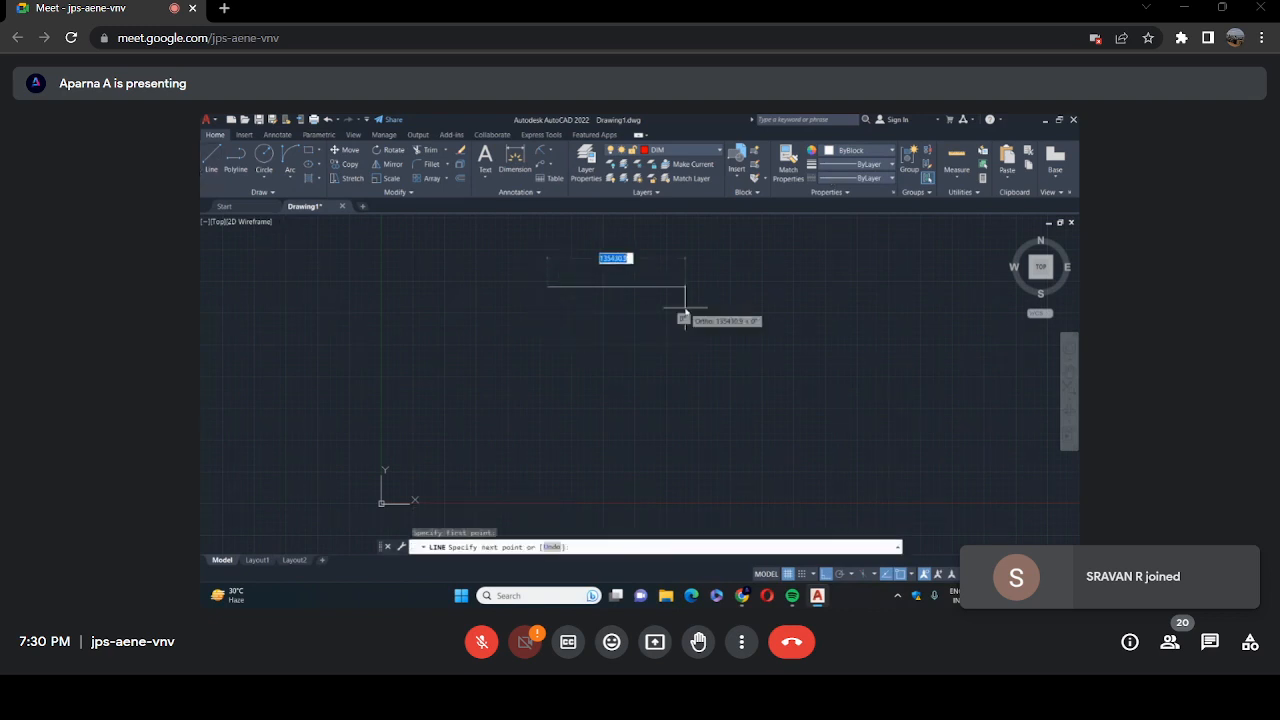
pyautogui.write('600')
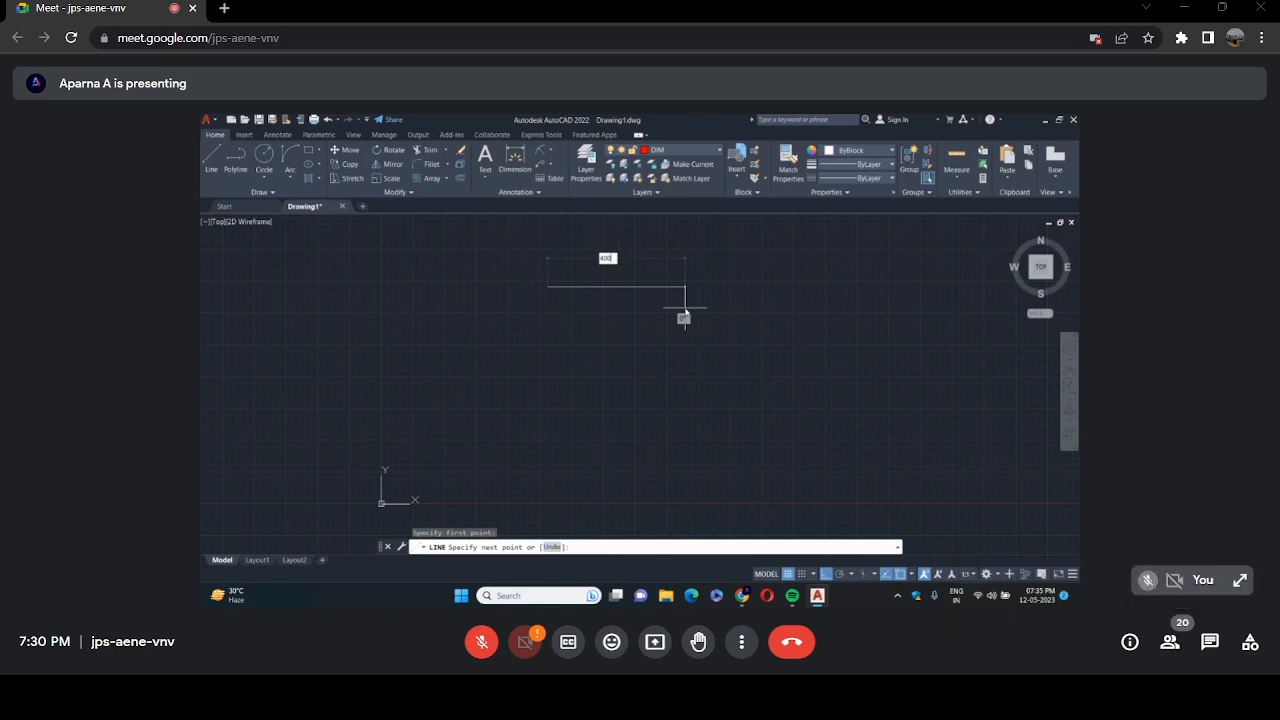
pyautogui.write('0')
pyautogui.press('Return')
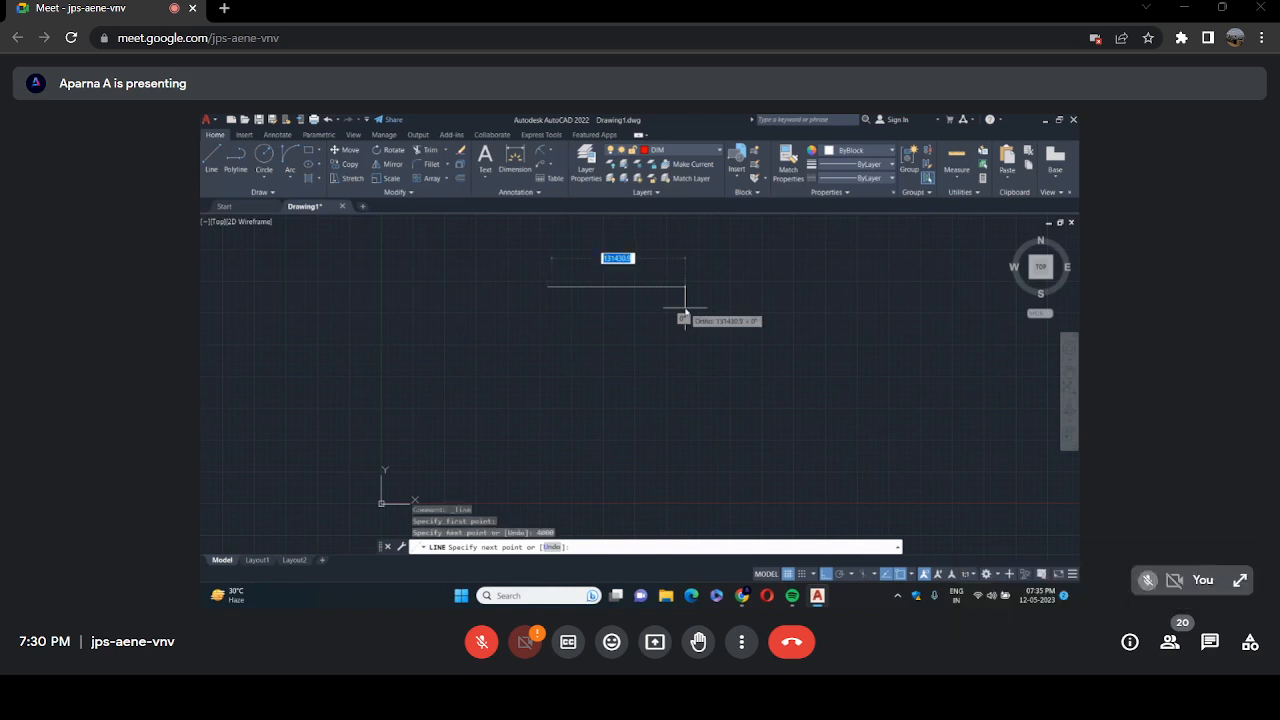
pyautogui.press('Escape')
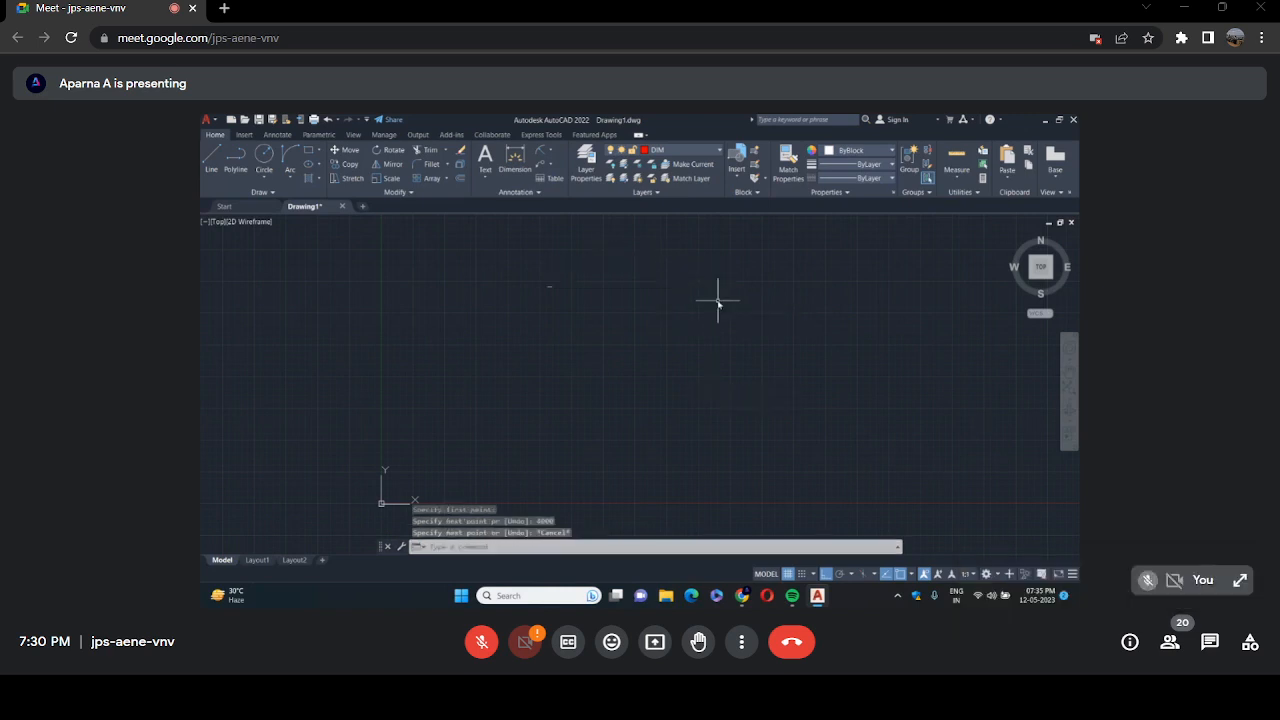
# Draw a vertical line 3000 long downward from the right end of the horizontal line.
pyautogui.scroll(2, 552, 289)
pyautogui.scroll(5, 529, 286)
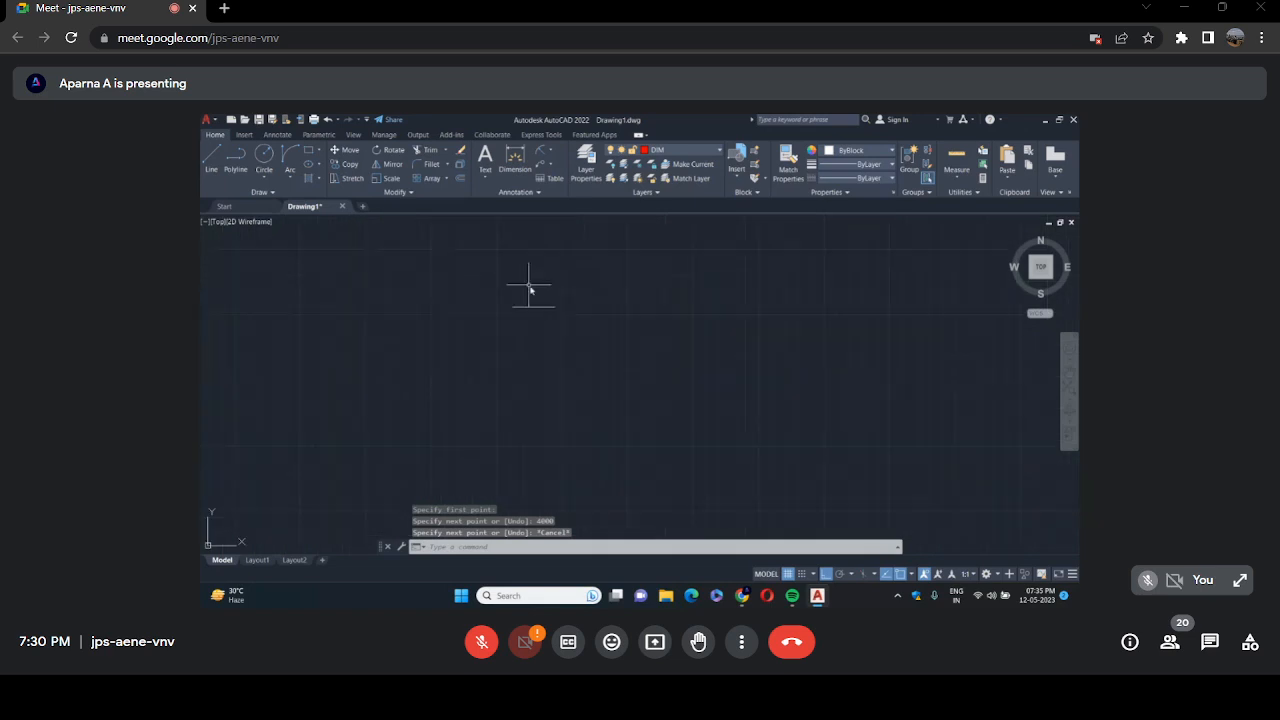
pyautogui.scroll(2, 530, 289)
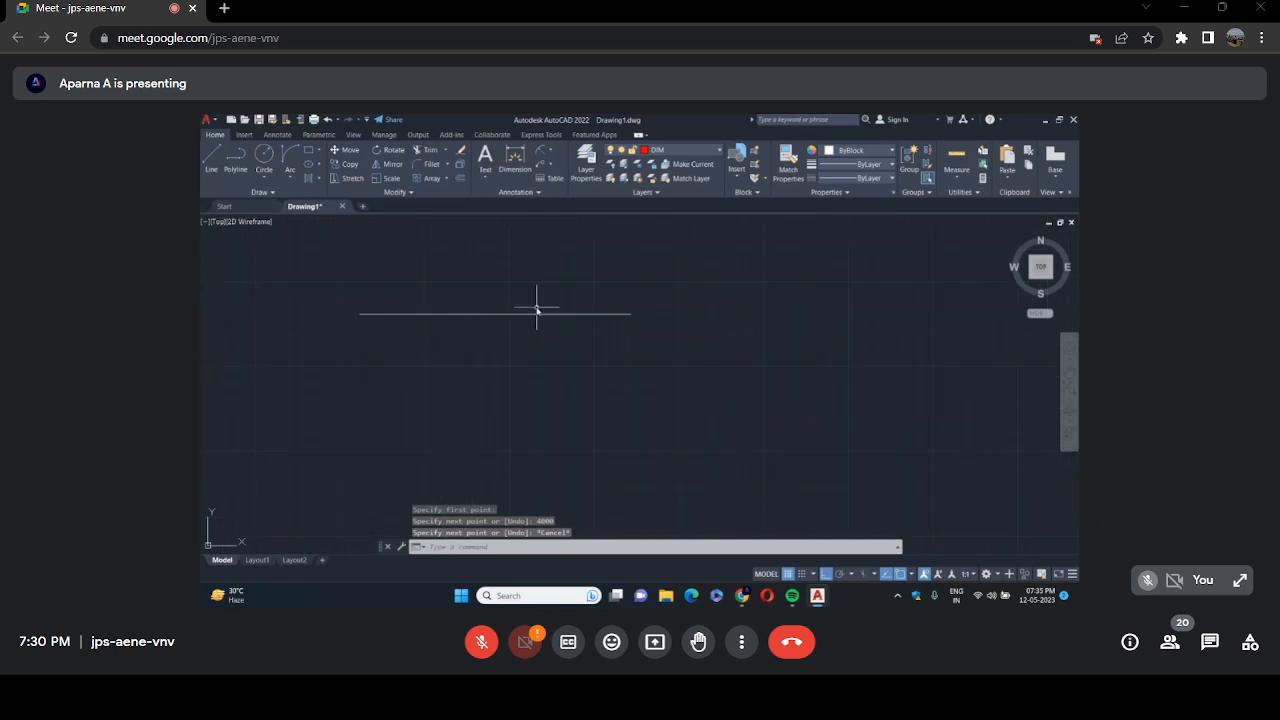
pyautogui.click(210, 165)
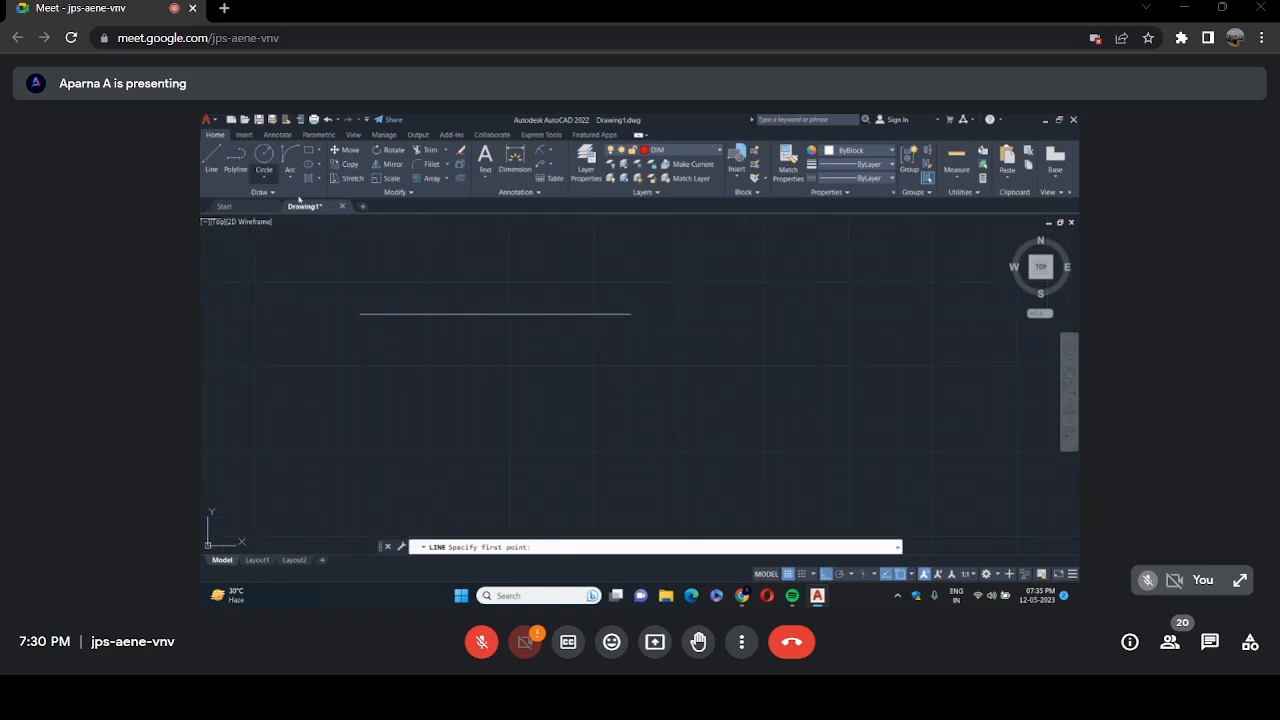
pyautogui.click(629, 315)
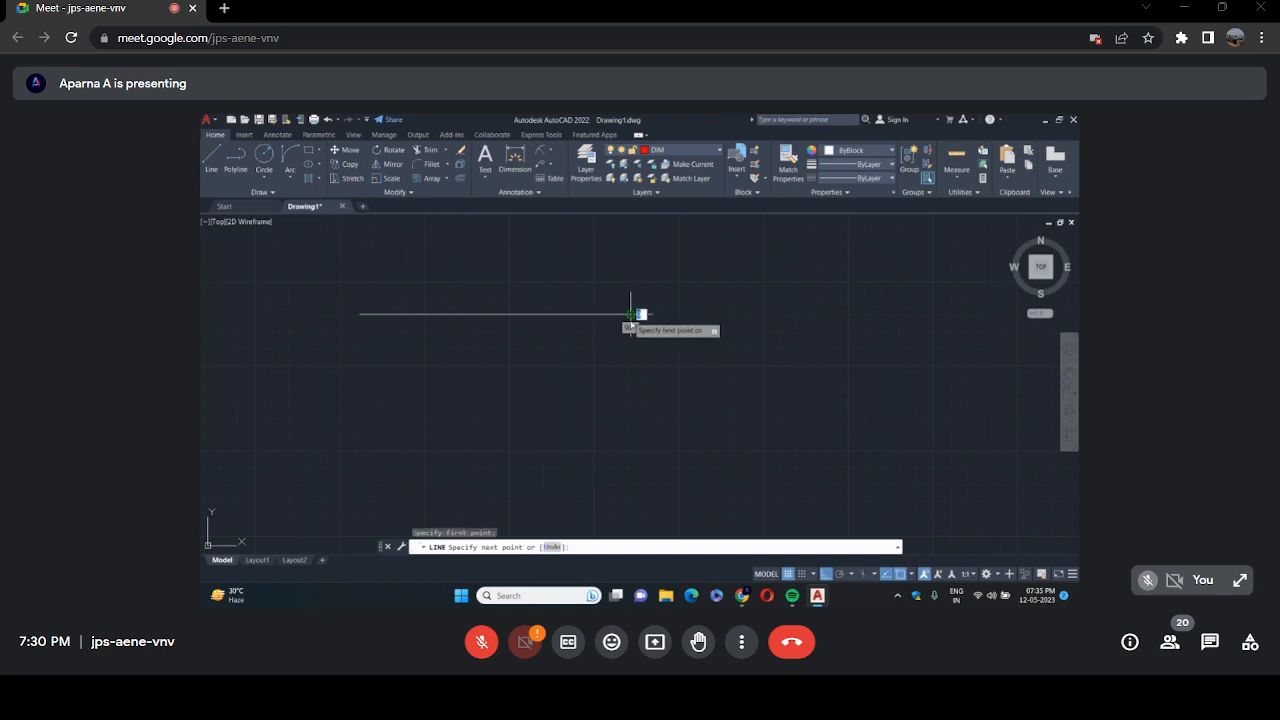
pyautogui.write('30')
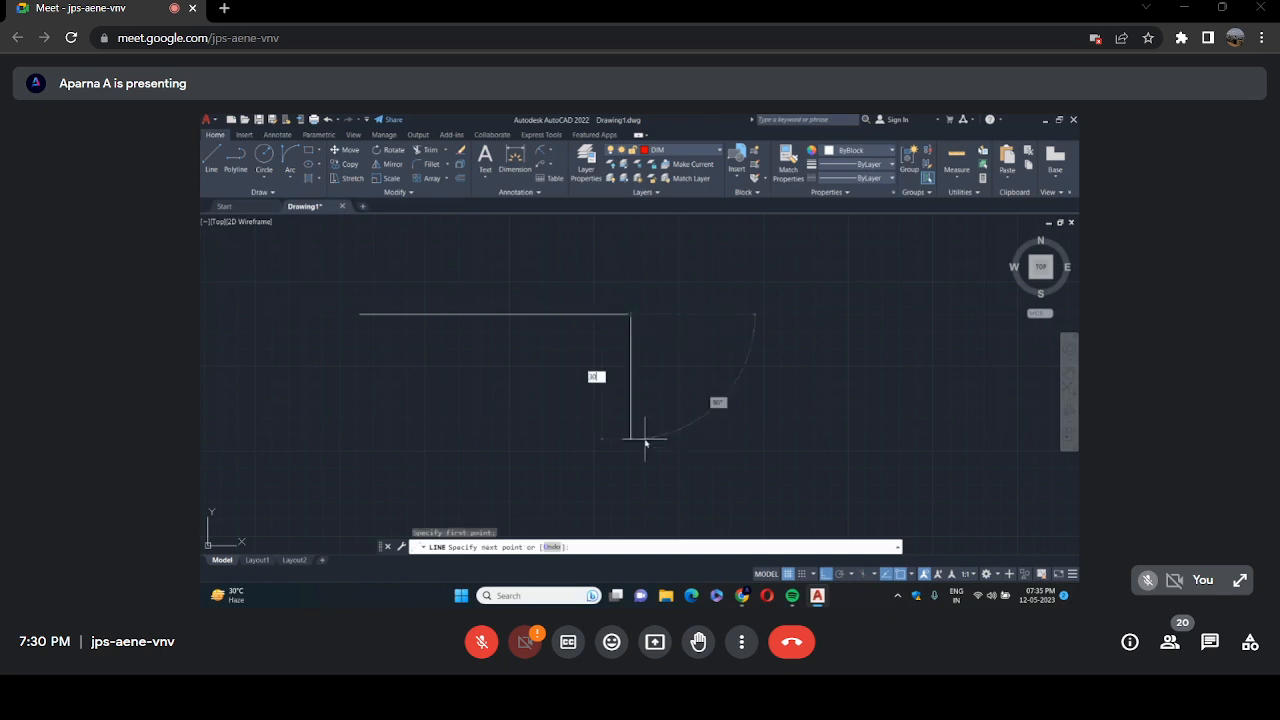
pyautogui.write('00')
pyautogui.press('Return')
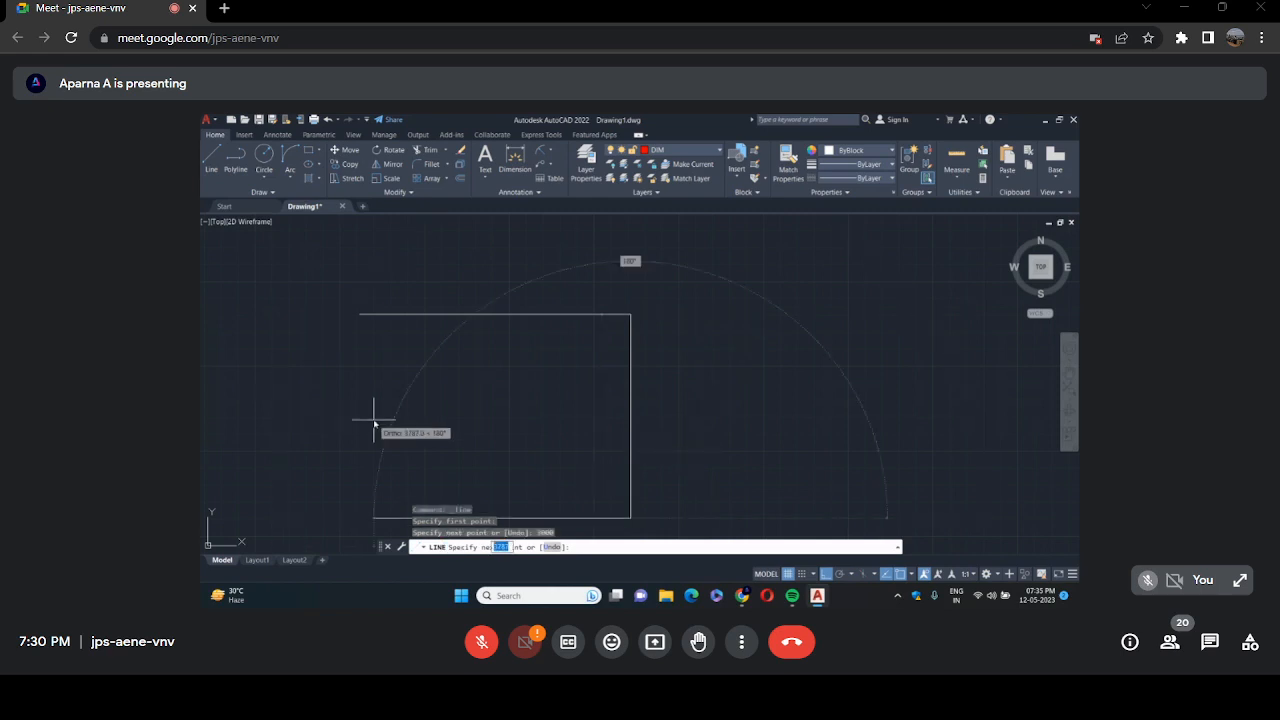
# Complete the rectangle by drawing its bottom and left sides back to the start of the top line.
pyautogui.scroll(2, 365, 415)
pyautogui.scroll(-4, 360, 400)
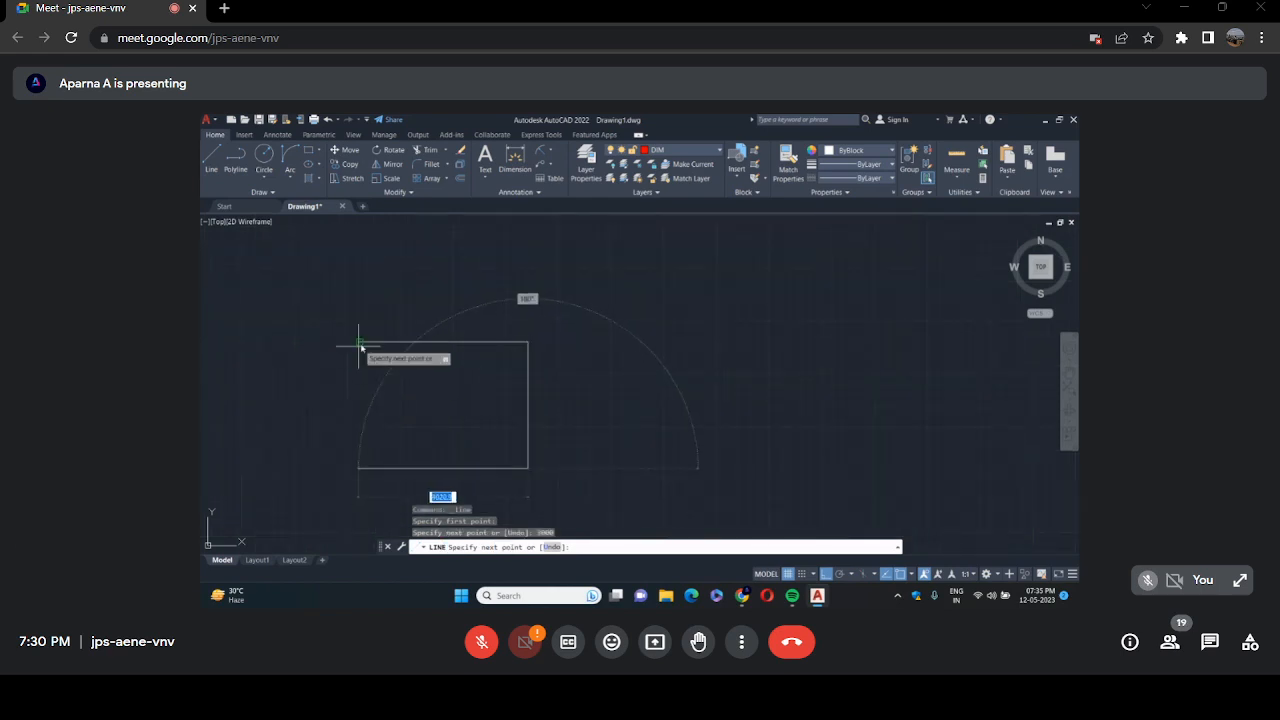
pyautogui.click(359, 470)
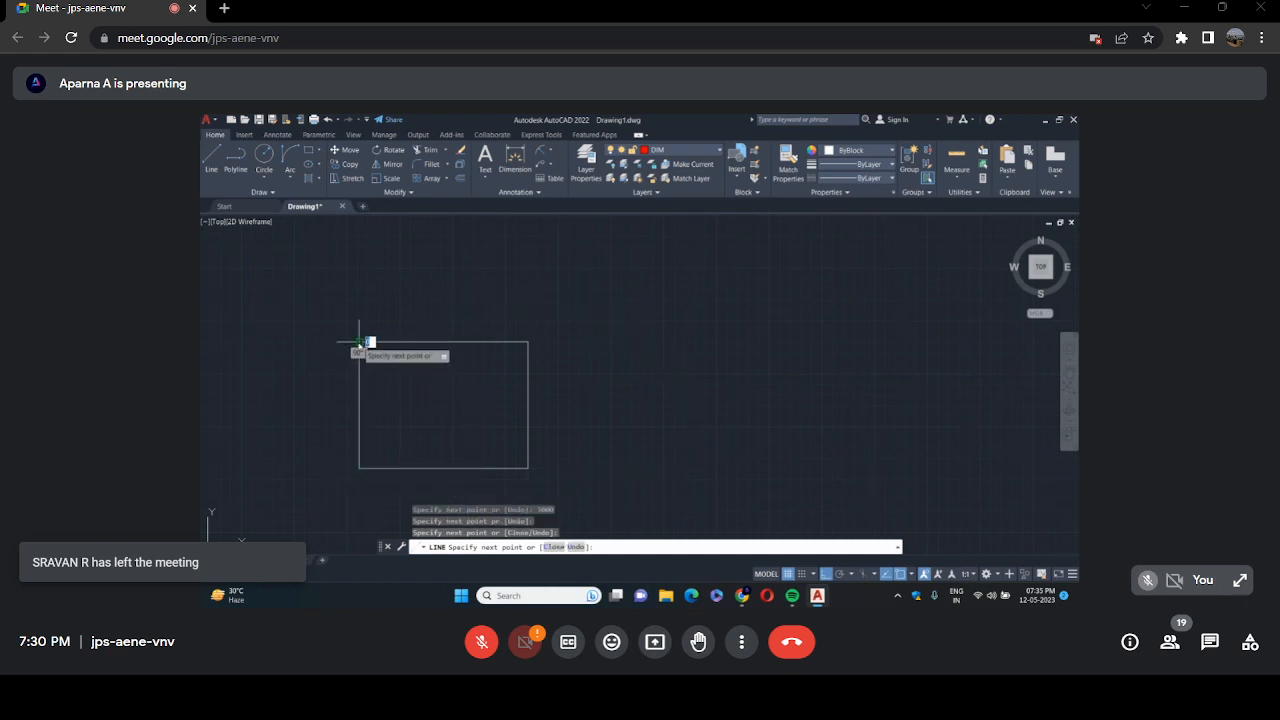
pyautogui.press('Escape')
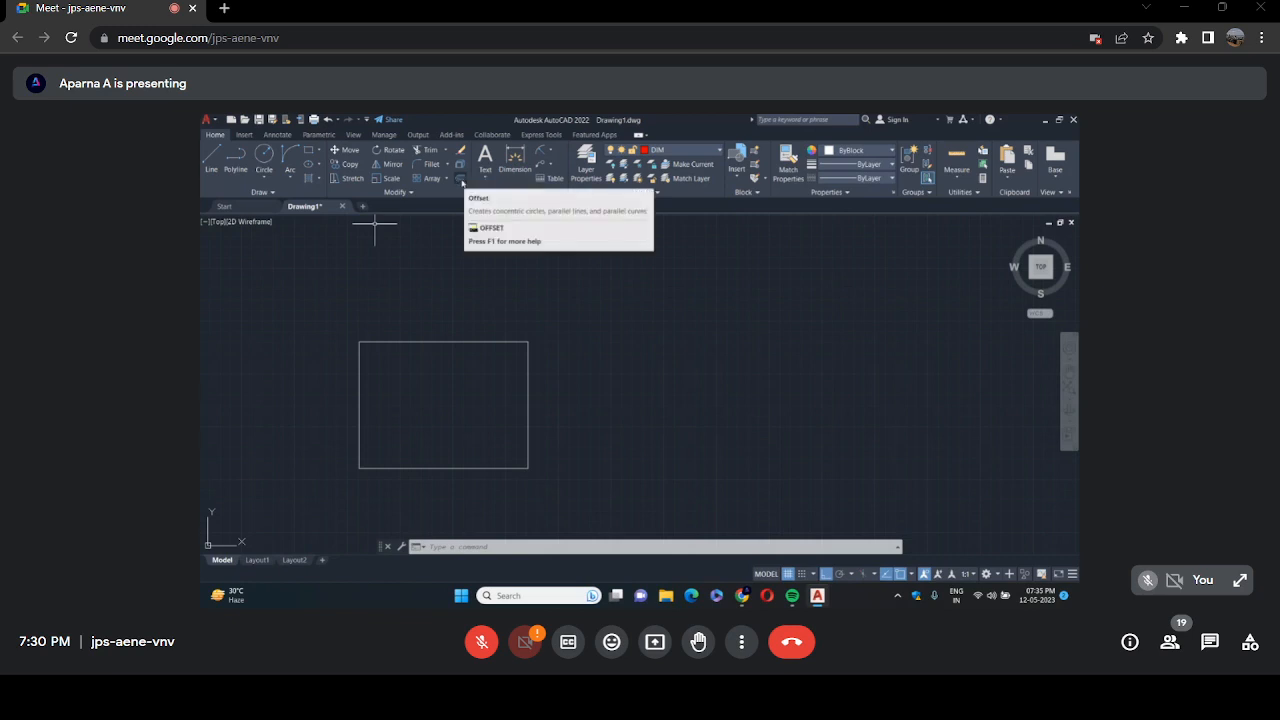
# Offset all four sides of the 4000 by 3000 rectangle outward by 200.
pyautogui.click(460, 178)
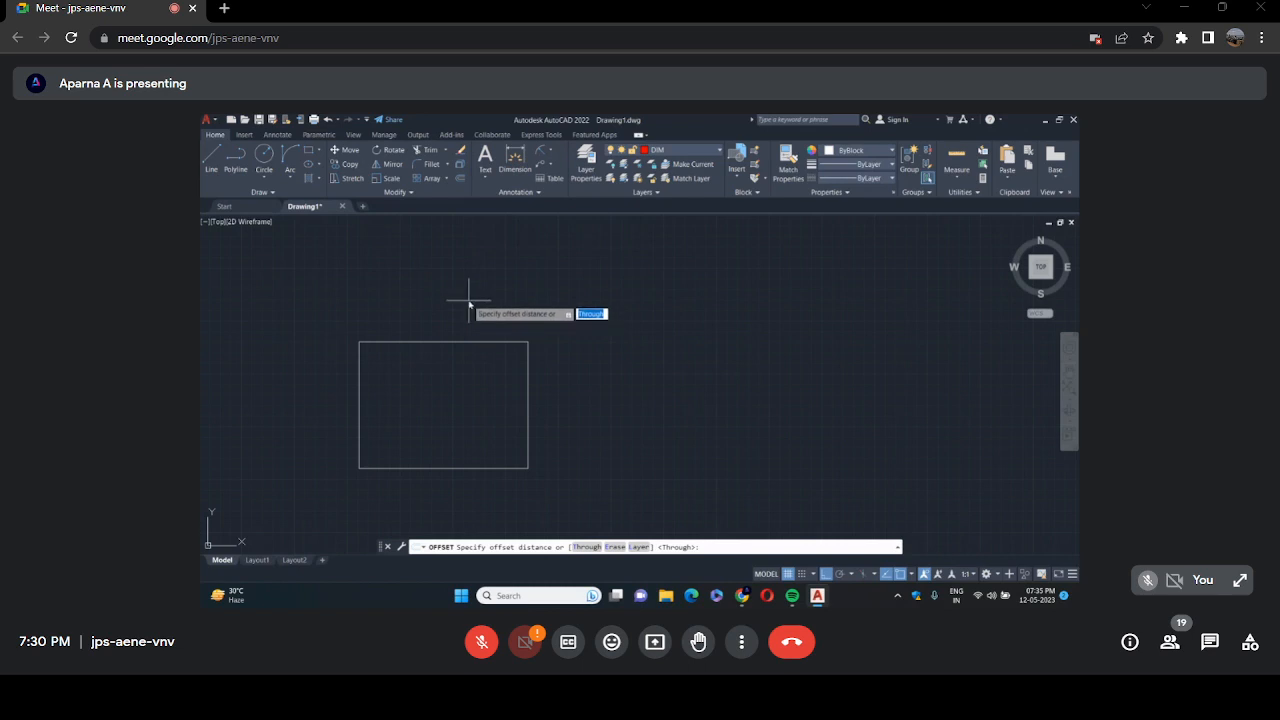
pyautogui.write('200')
pyautogui.press('Return')
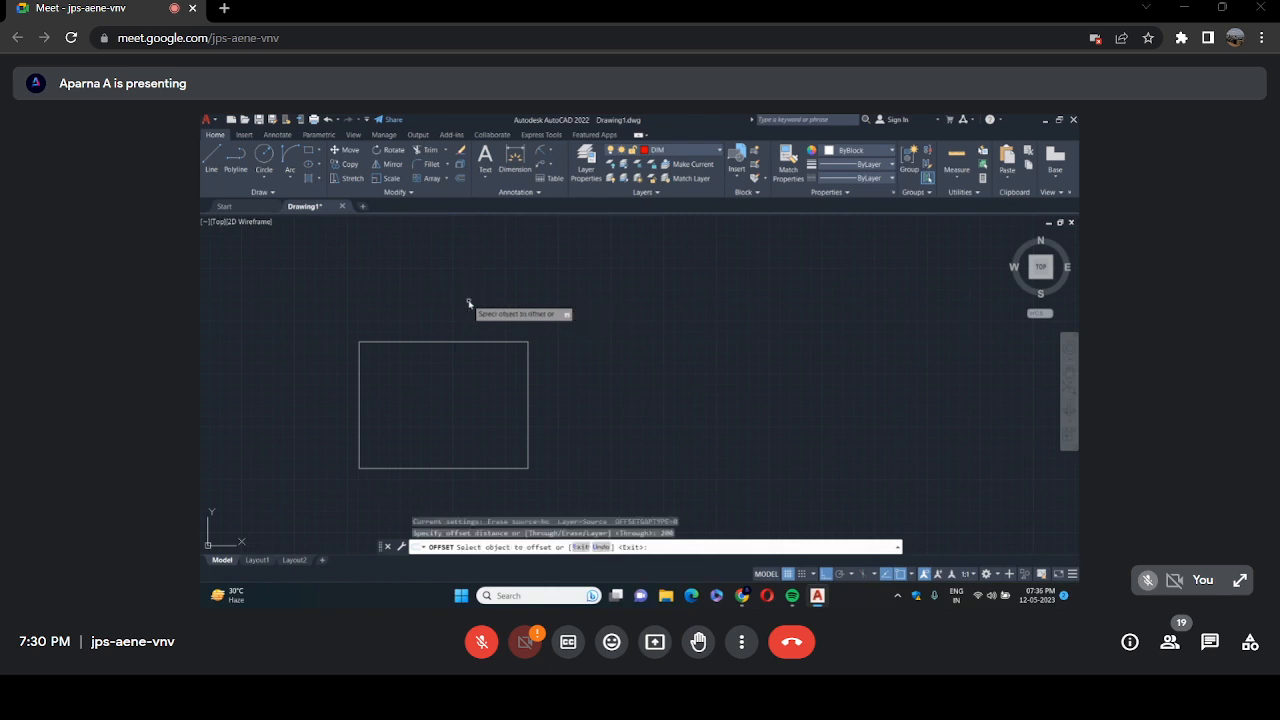
pyautogui.click(416, 344)
pyautogui.click(414, 288)
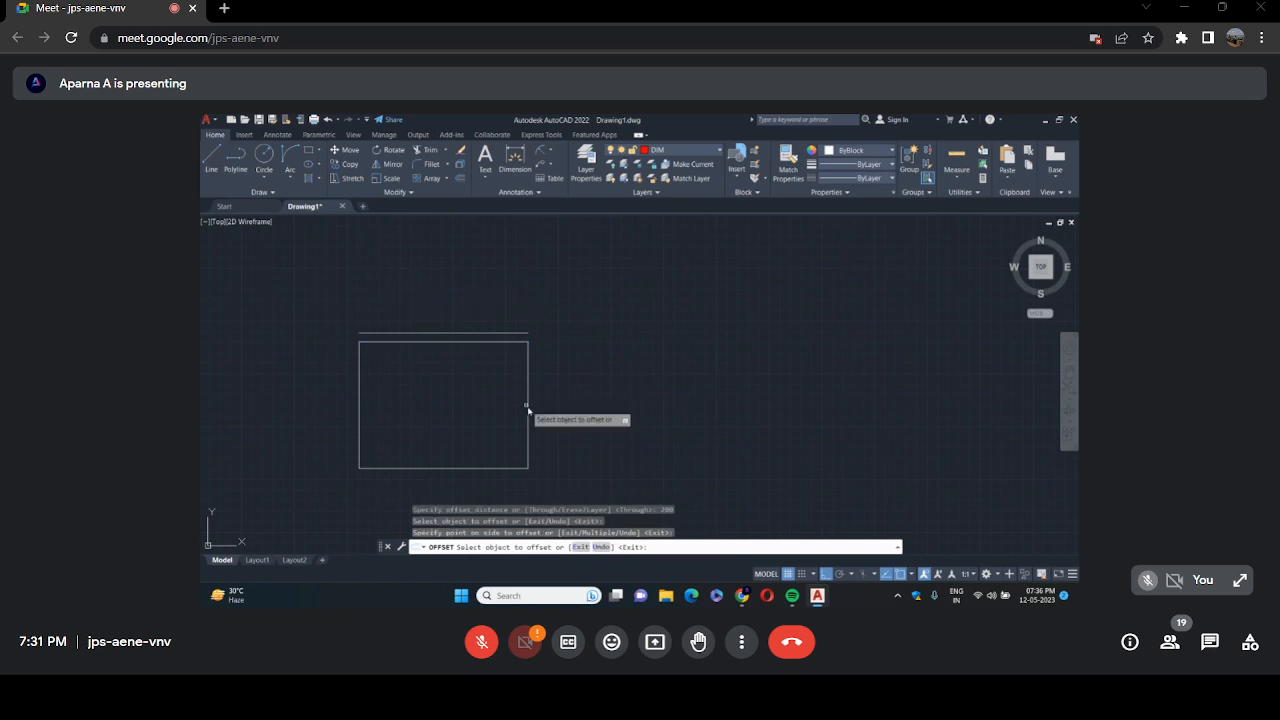
pyautogui.click(528, 410)
pyautogui.click(549, 409)
pyautogui.click(483, 469)
pyautogui.click(483, 479)
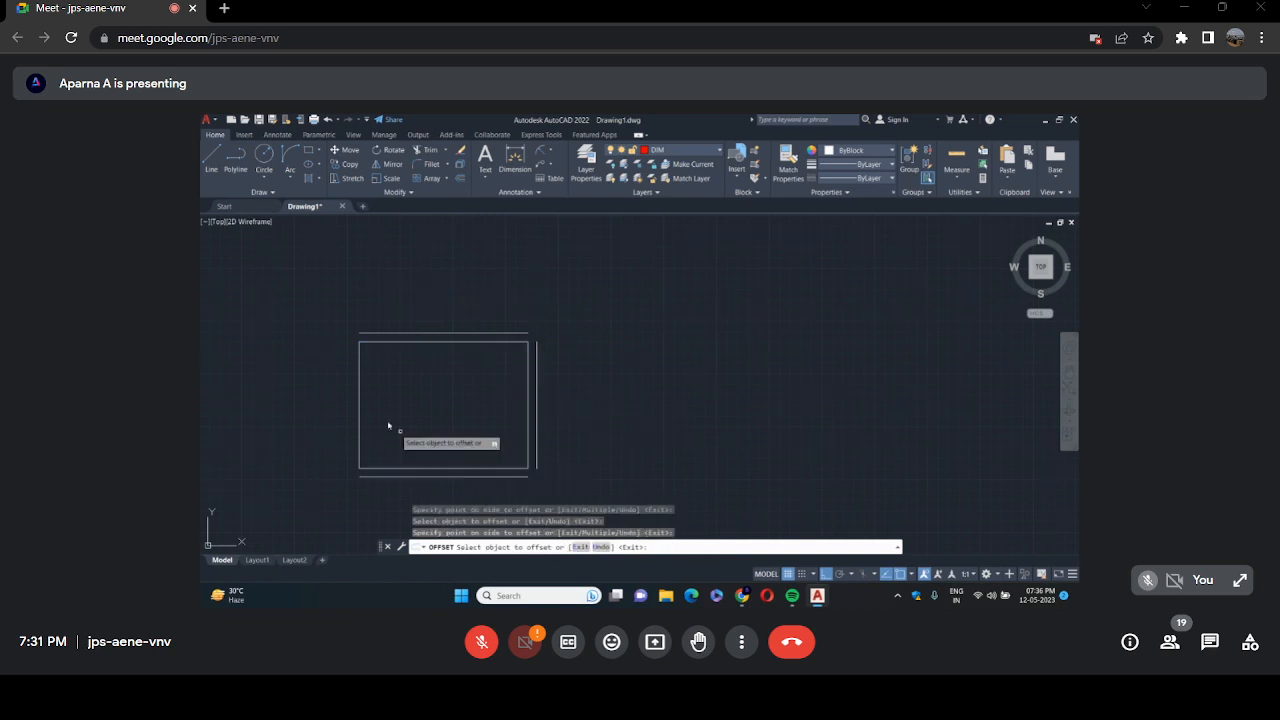
pyautogui.click(359, 418)
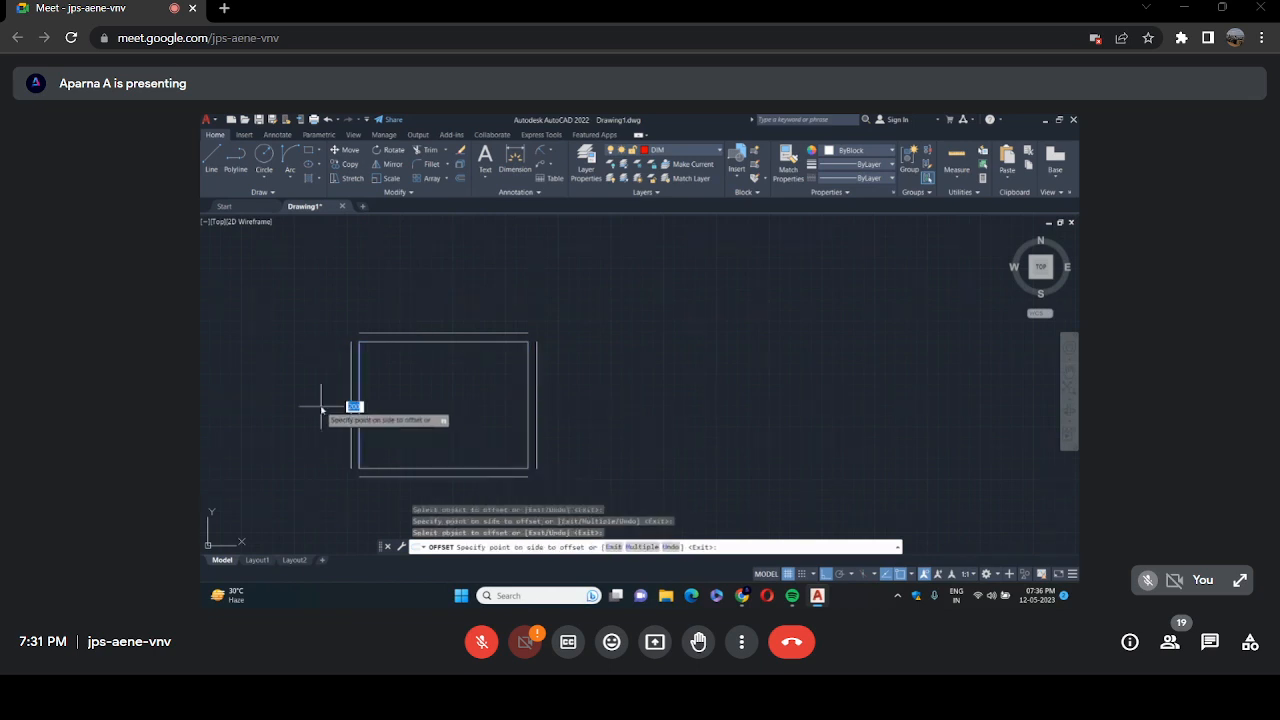
pyautogui.click(330, 405)
pyautogui.press('Escape')
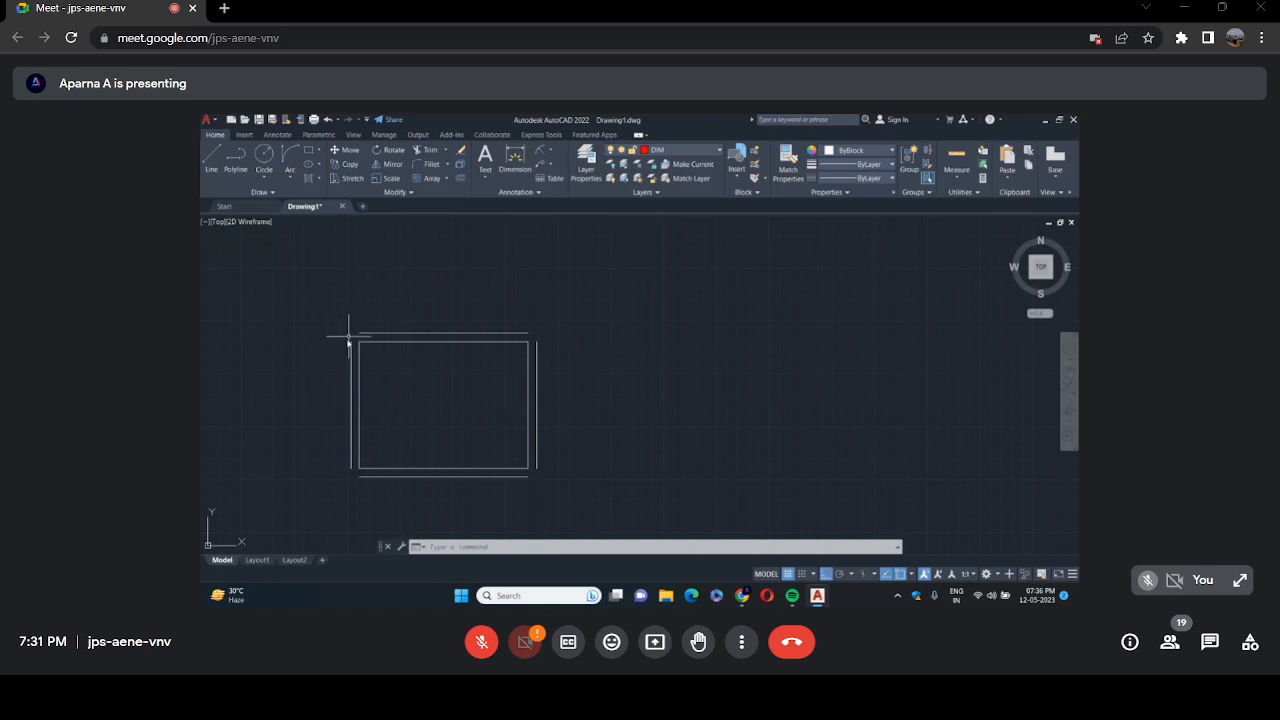
# Chamfer the outer top and left offset lines with zero distance so they meet in a sharp corner.
pyautogui.scroll(3, 360, 330)
pyautogui.scroll(1, 362, 327)
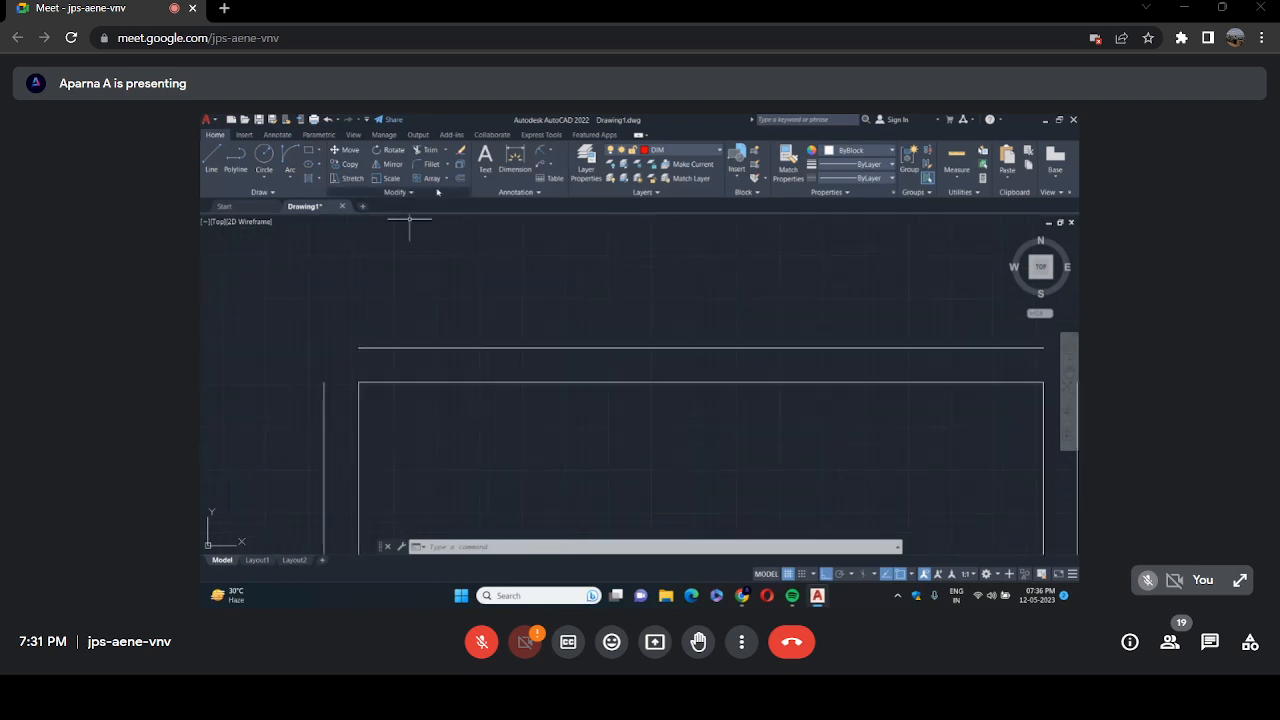
pyautogui.click(436, 165)
pyautogui.click(444, 165)
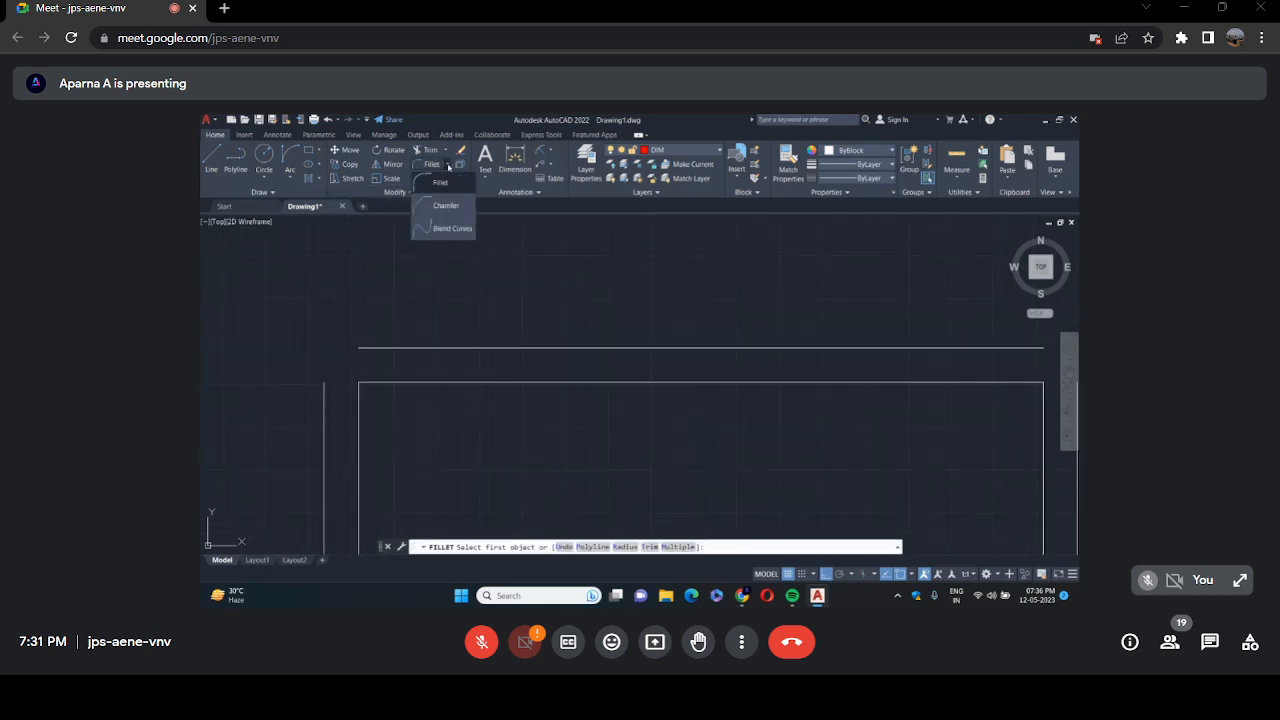
pyautogui.click(440, 205)
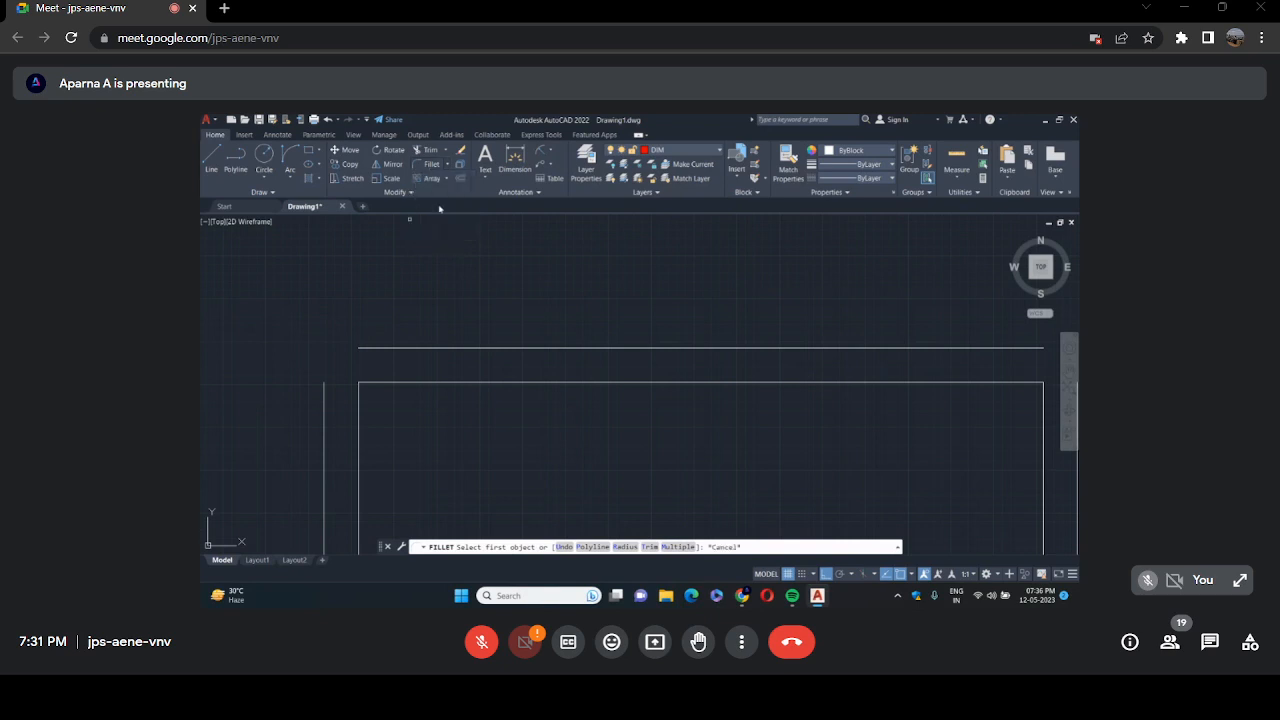
pyautogui.click(415, 349)
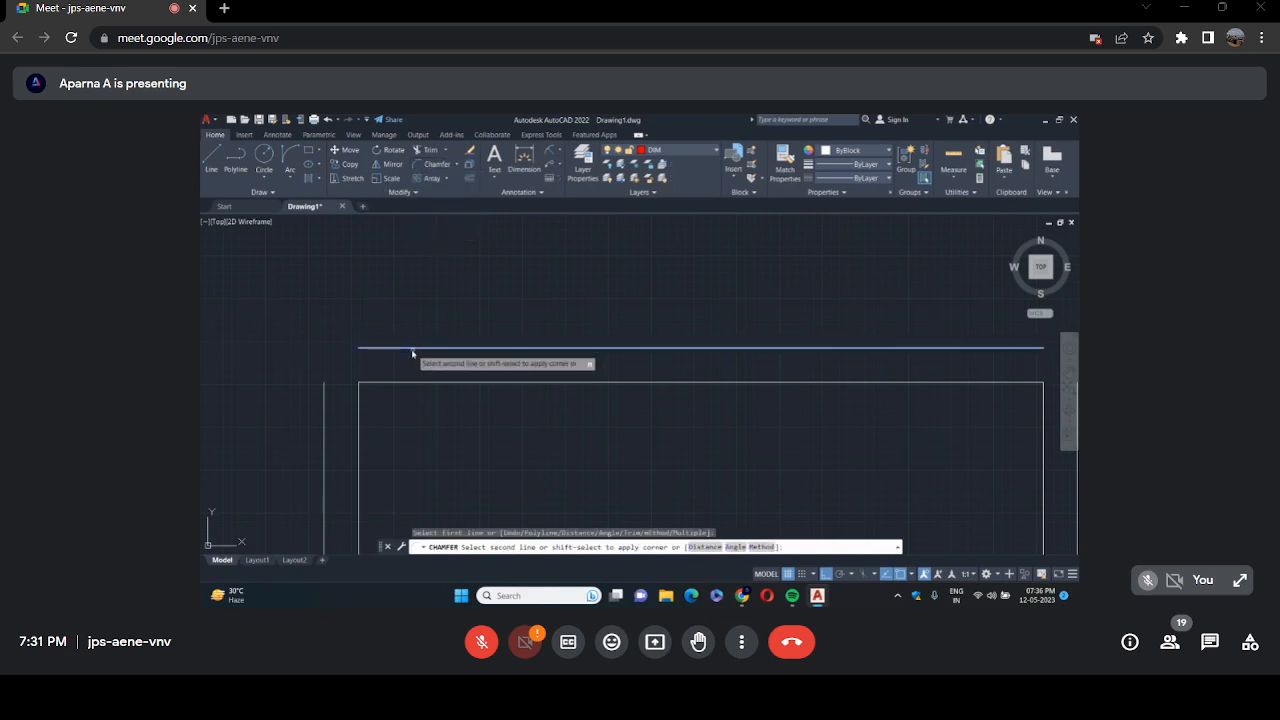
pyautogui.click(324, 403)
# Repeat Chamfer to join the outer top and right wall lines at the upper-right corner.
pyautogui.rightClick(342, 316)
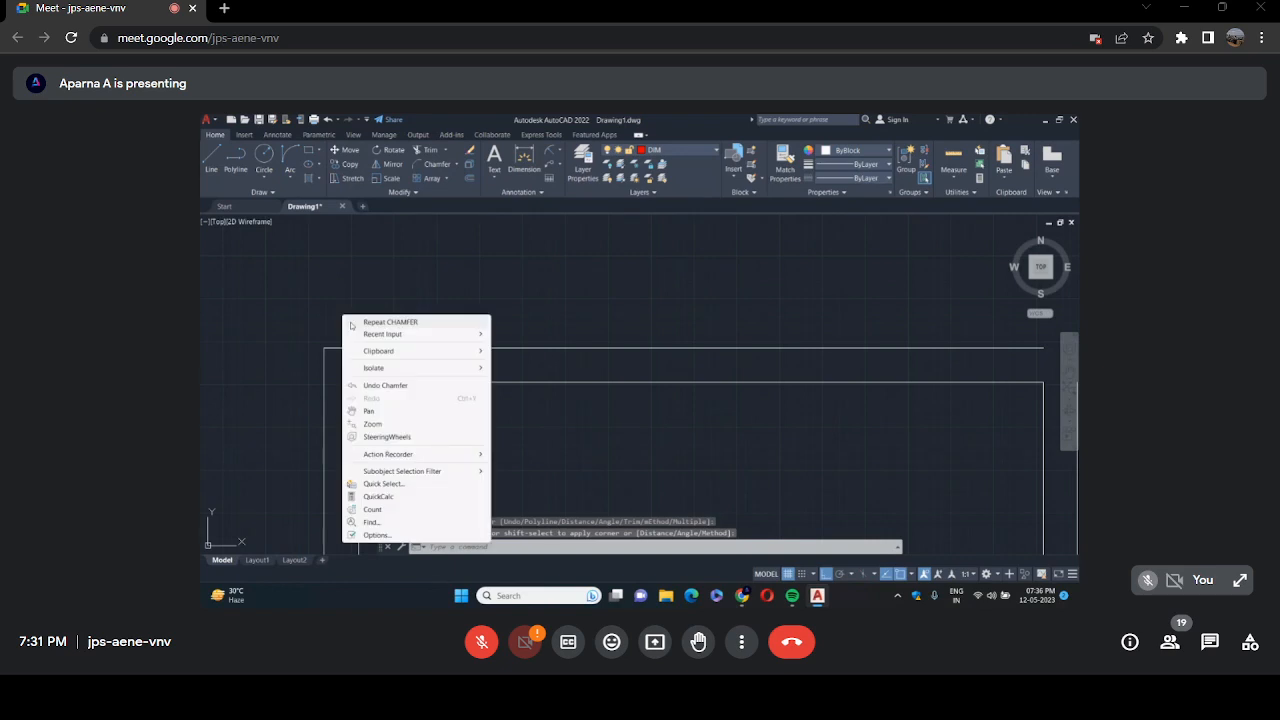
pyautogui.click(362, 322)
pyautogui.scroll(-5, 429, 374)
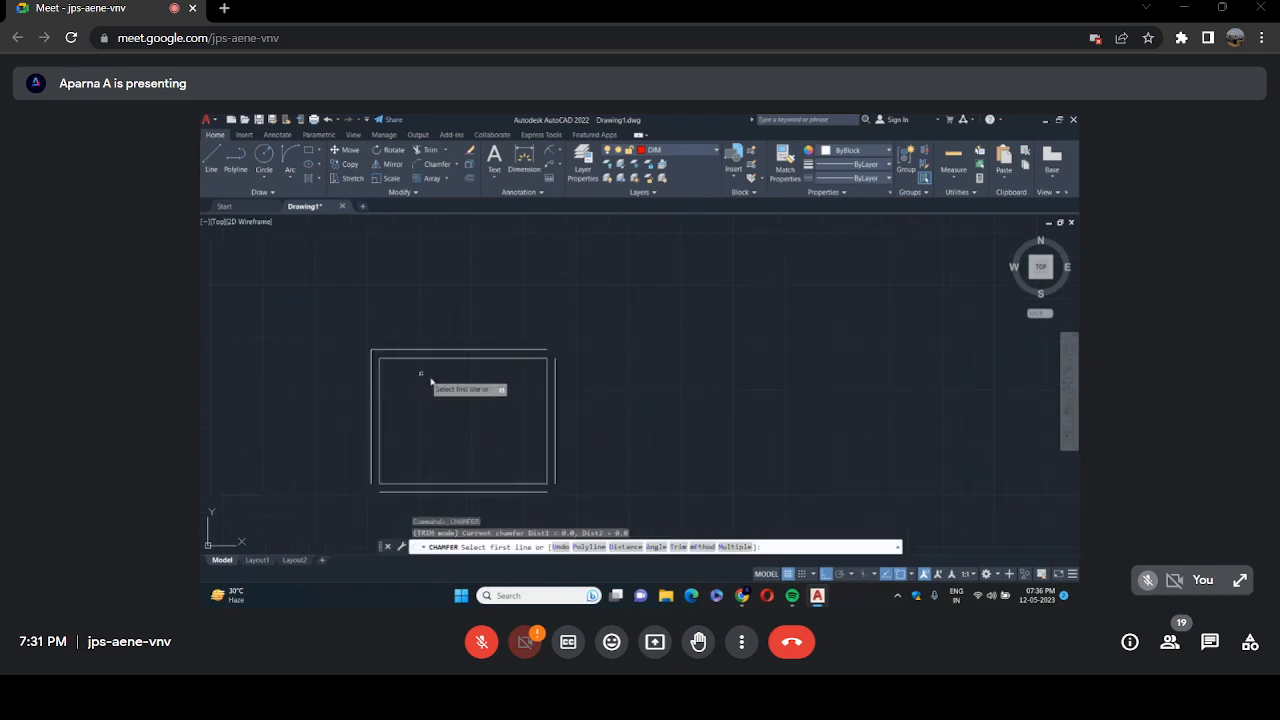
pyautogui.click(535, 352)
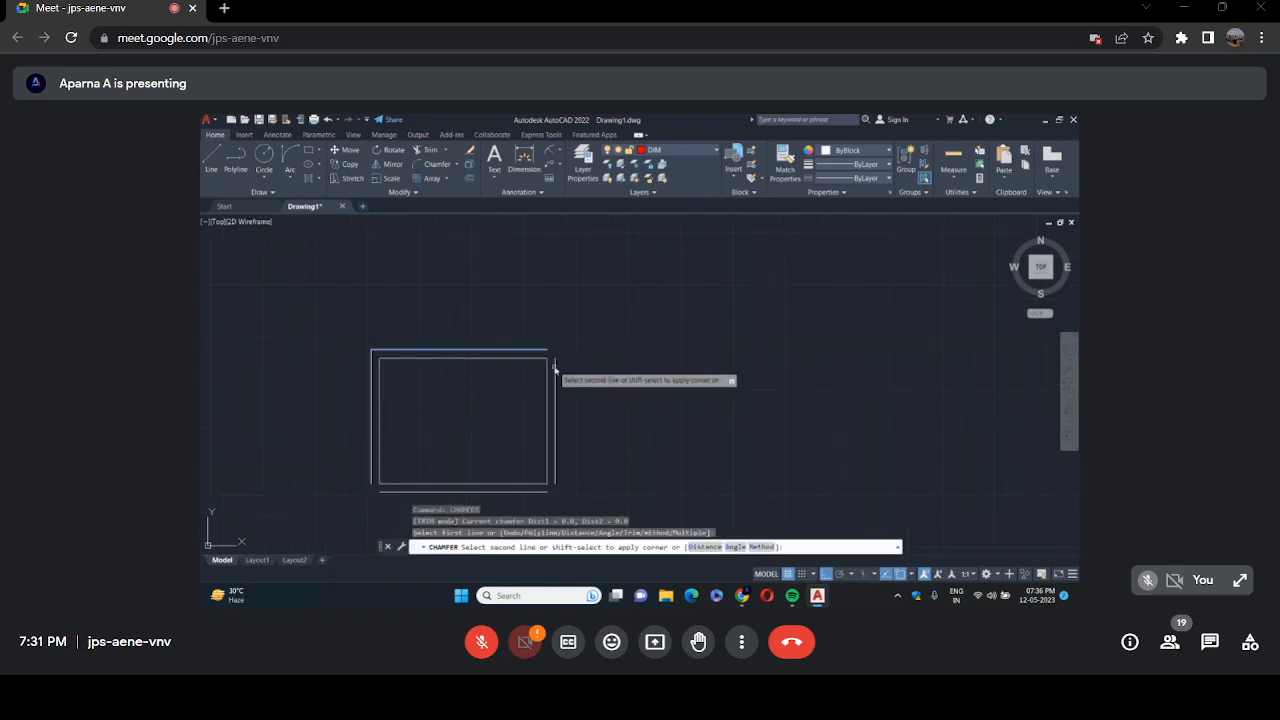
pyautogui.click(555, 370)
# Repeat Chamfer at the lower-left and lower-right corners to close the outer wall outline.
pyautogui.rightClick(561, 303)
pyautogui.click(600, 309)
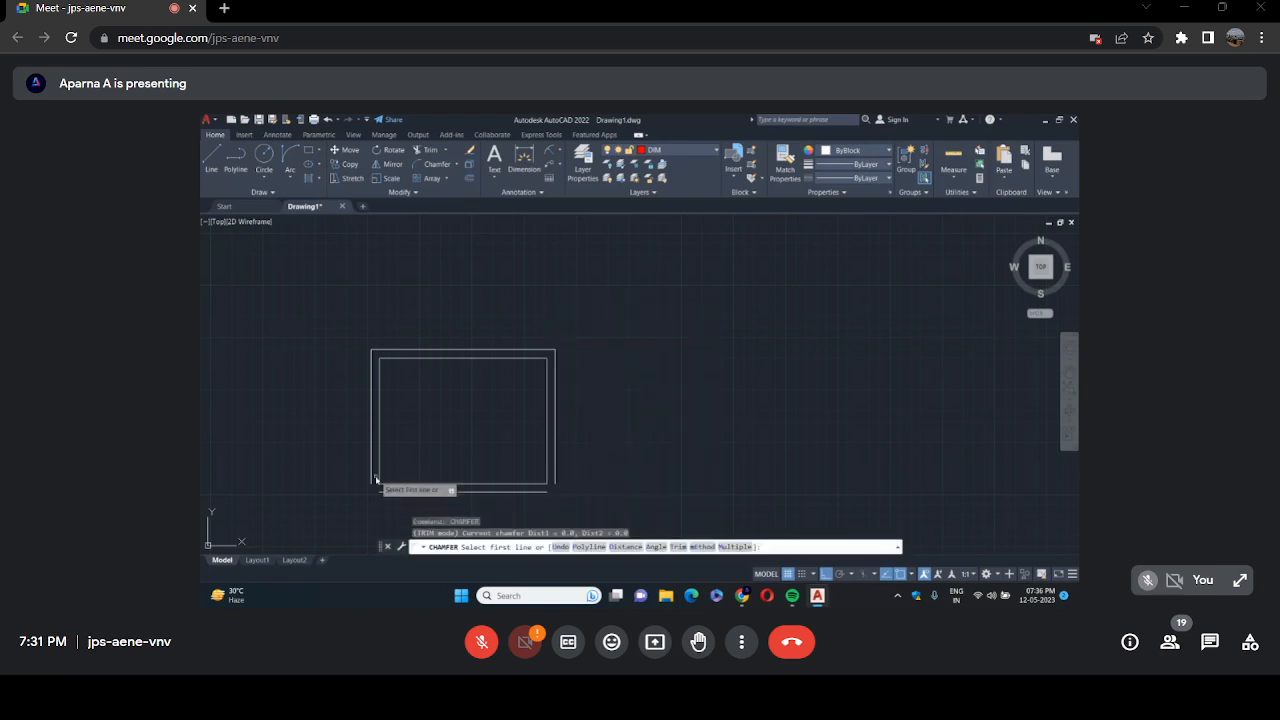
pyautogui.click(382, 467)
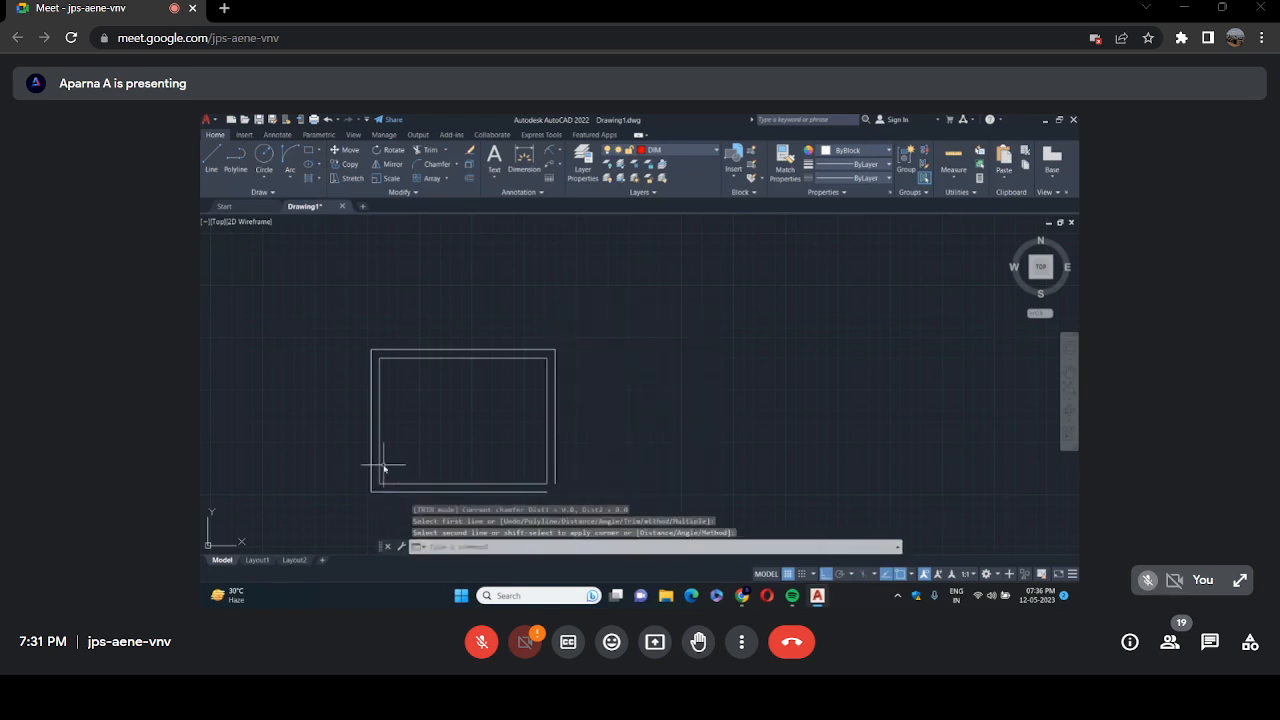
pyautogui.rightClick(384, 466)
pyautogui.click(440, 244)
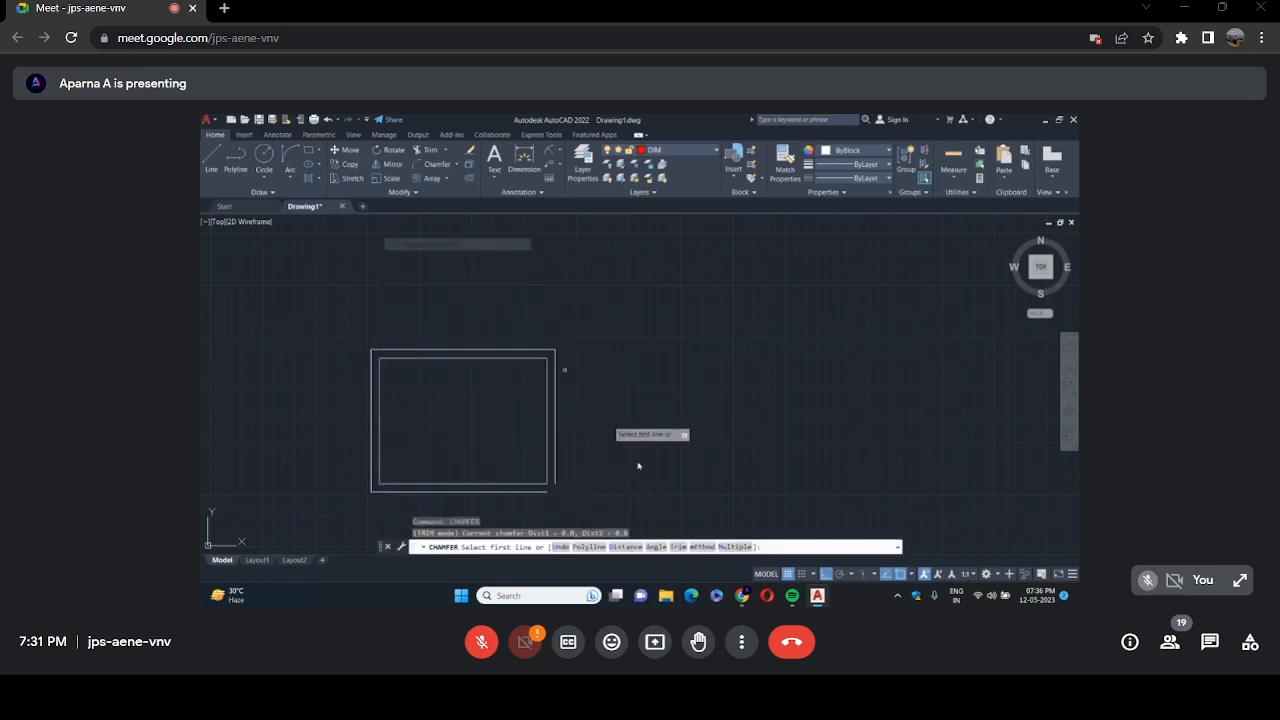
pyautogui.click(554, 486)
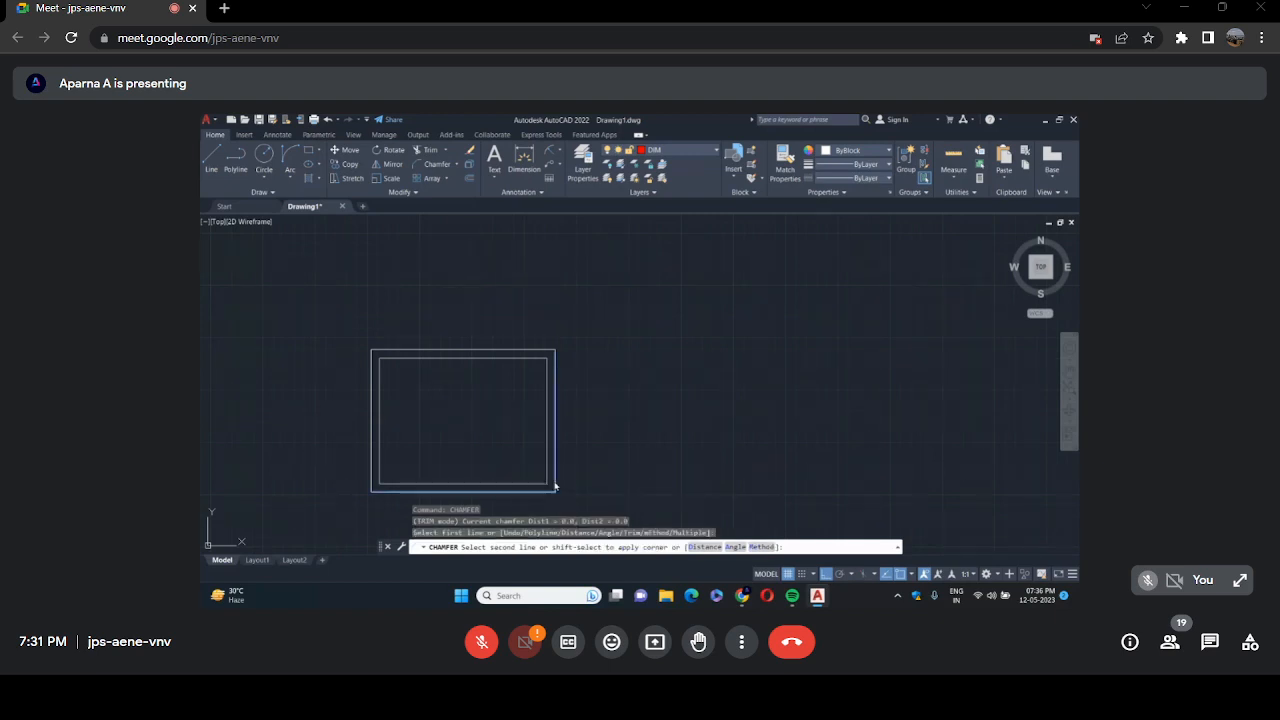
pyautogui.click(555, 485)
pyautogui.press('Escape')
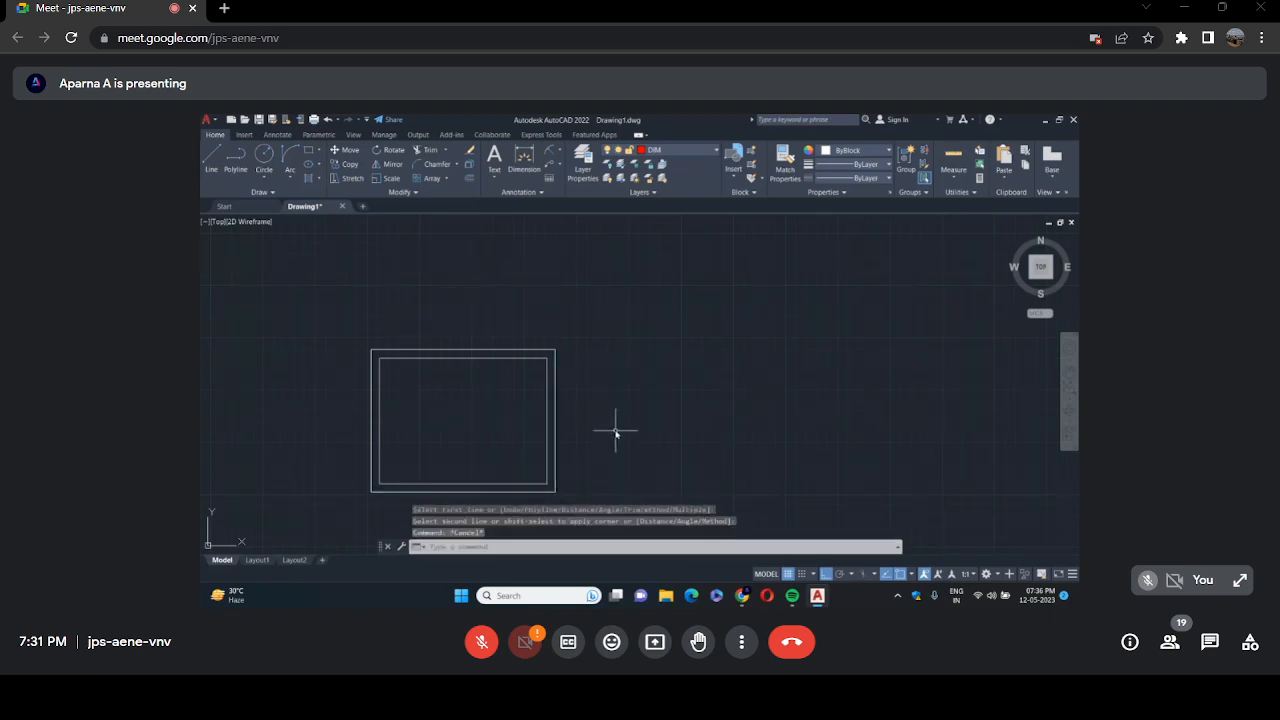
# Draw a line from the inner lower-left corner 500 along the bottom wall, then down to the outer wall line.
pyautogui.scroll(-2, 632, 323)
pyautogui.scroll(2, 642, 441)
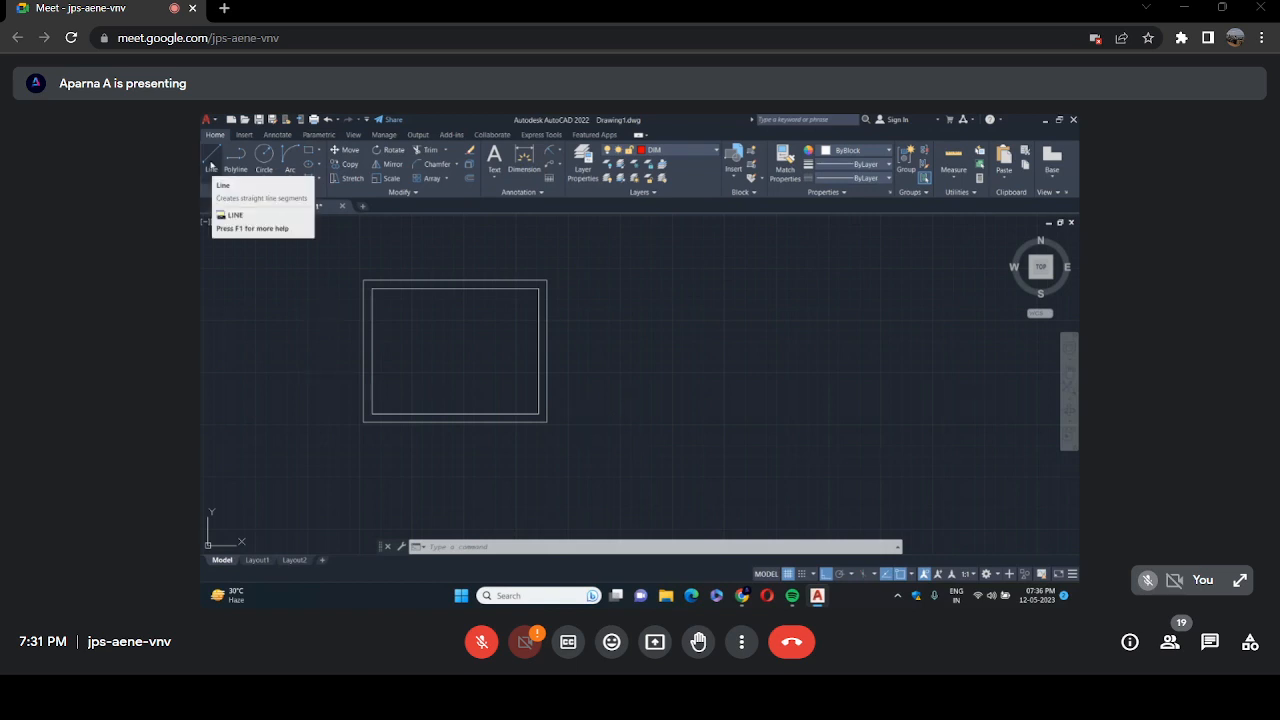
pyautogui.click(211, 162)
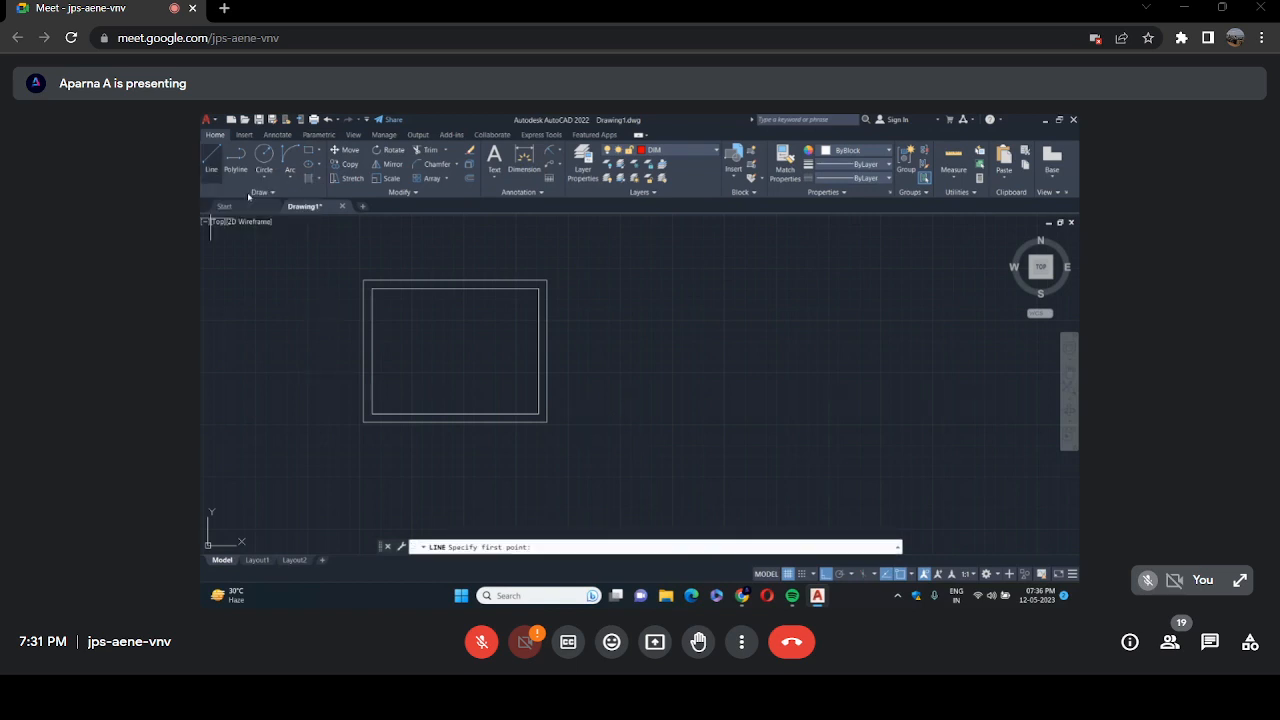
pyautogui.scroll(3, 380, 407)
pyautogui.click(405, 433)
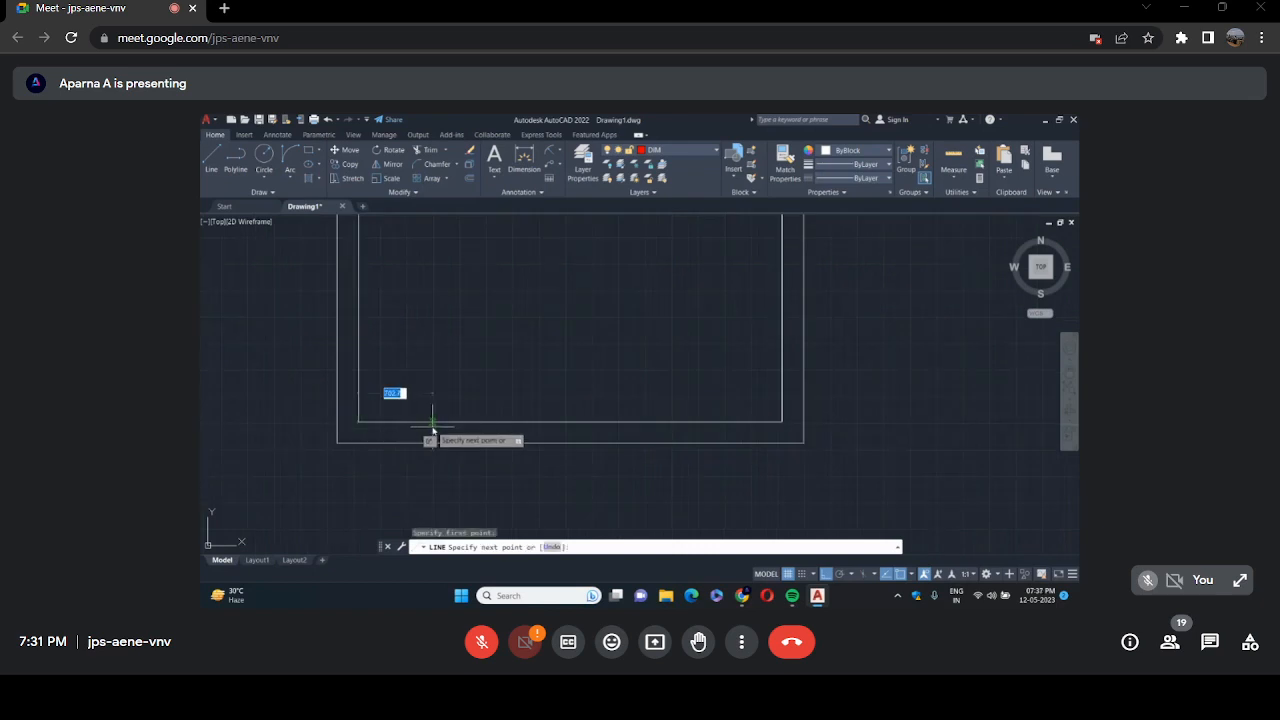
pyautogui.write('600')
pyautogui.press('Return')
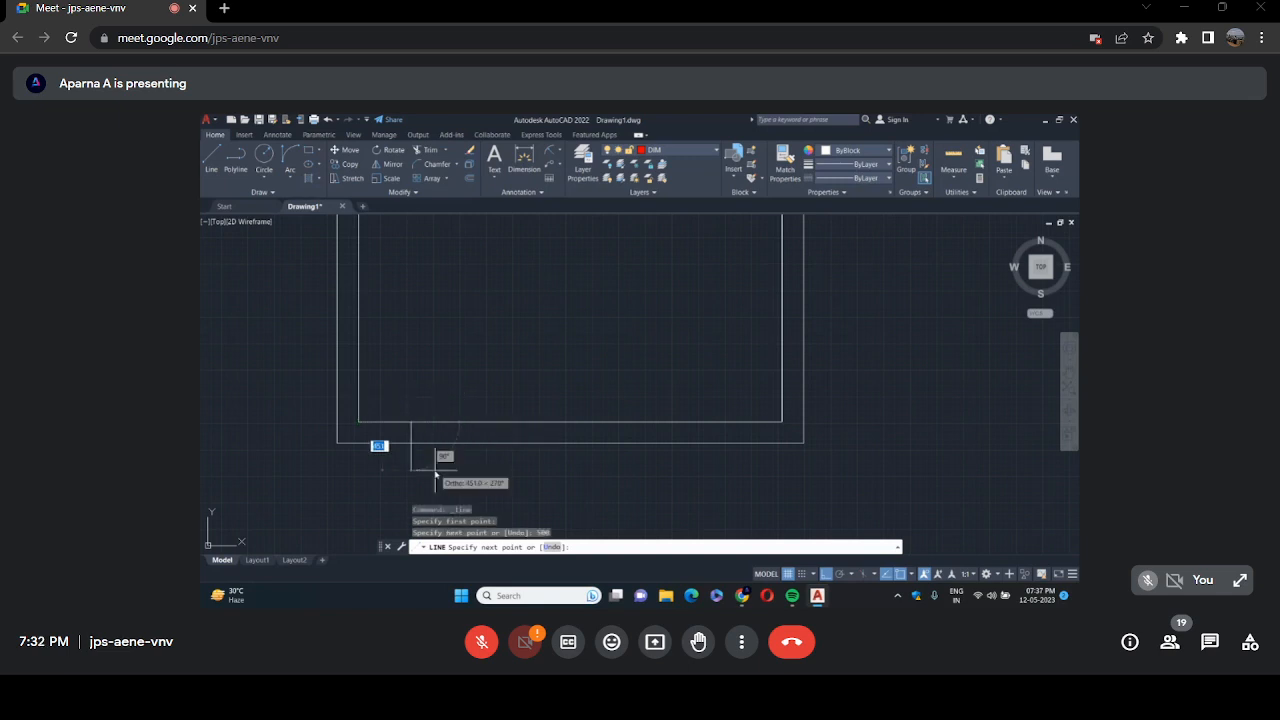
pyautogui.click(412, 442)
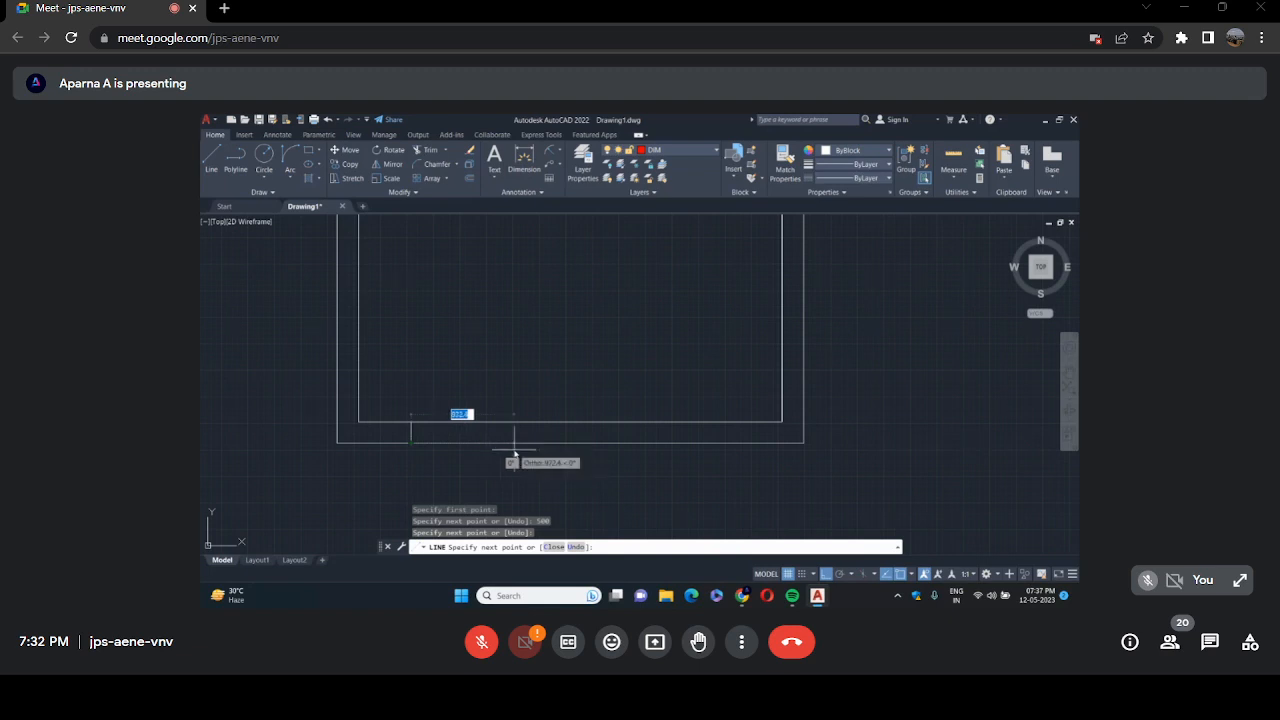
# Continue the line 1000 to the right along the outer wall and up to the inner wall line, closing the door opening.
pyautogui.write('5000')
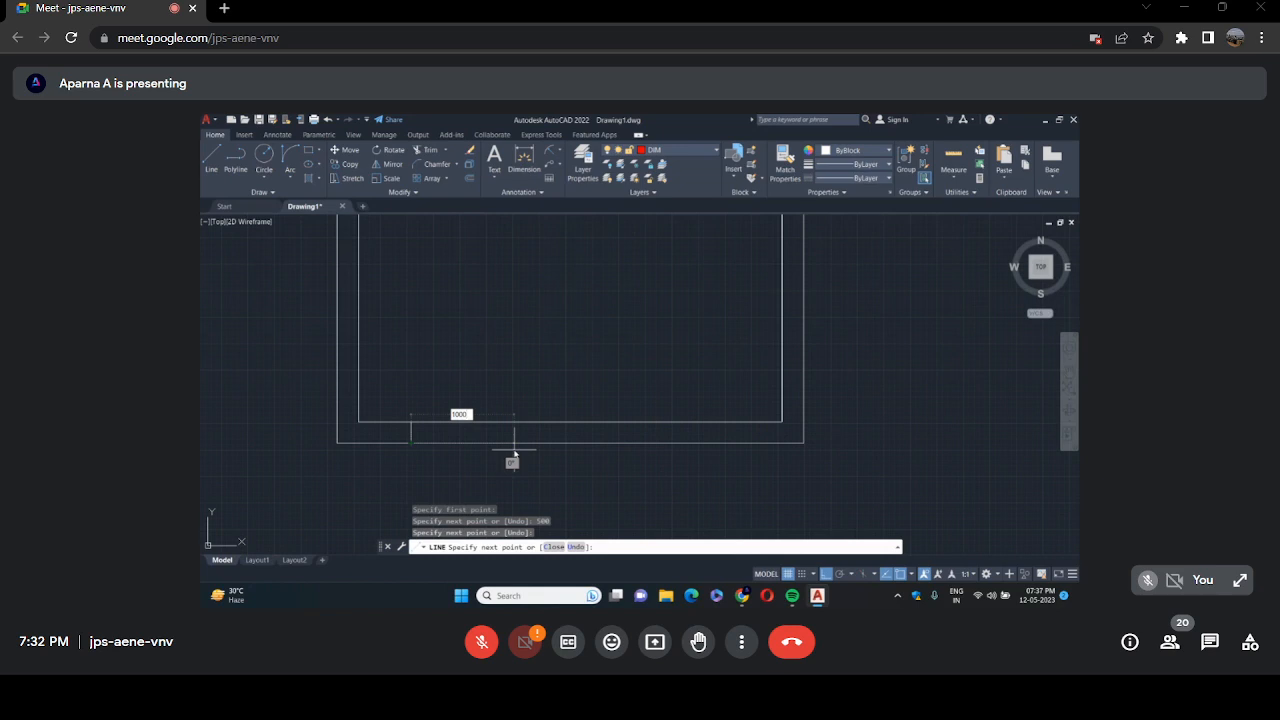
pyautogui.press('Return')
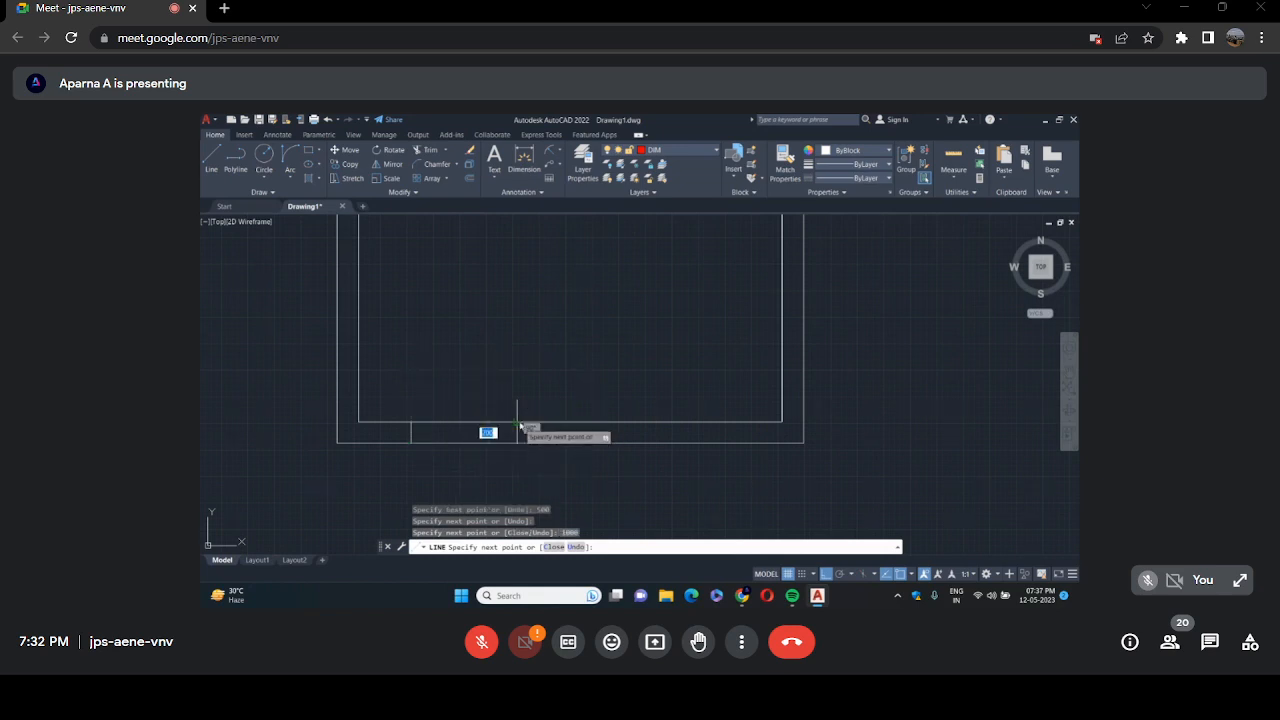
pyautogui.click(520, 423)
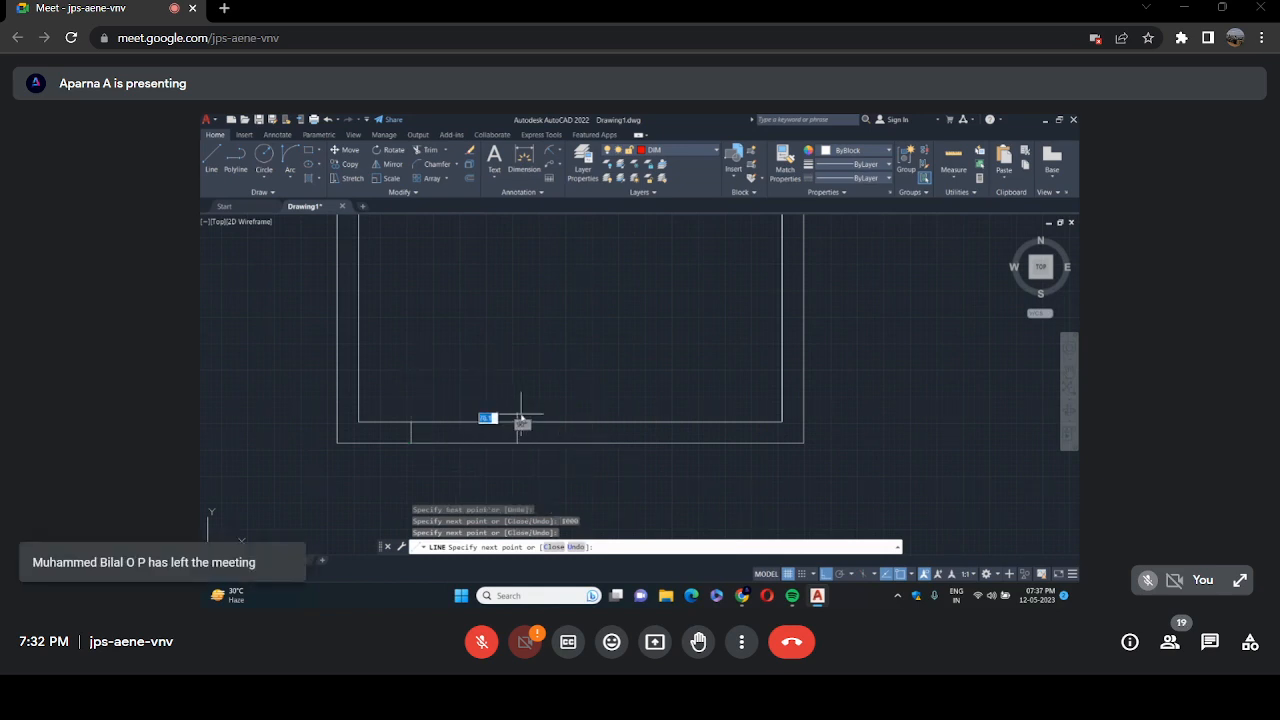
pyautogui.press('Return')
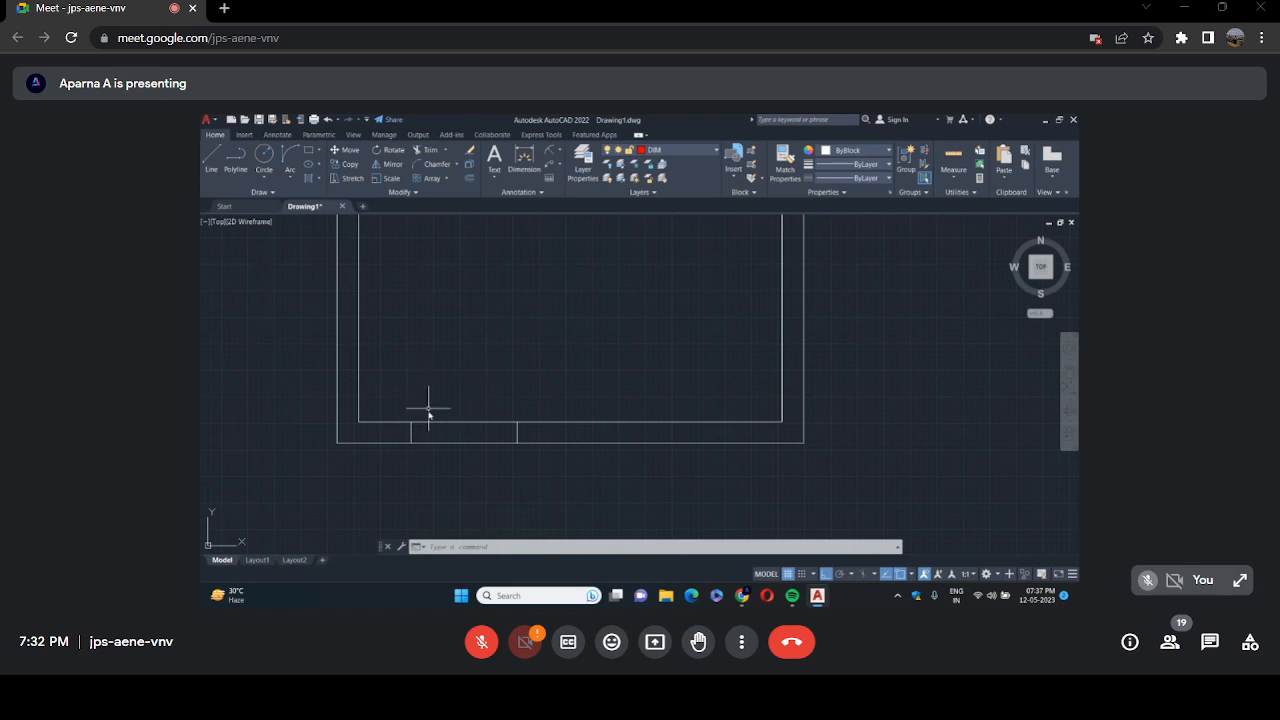
# Draw a quarter-circle door swing with a Center, Start, End arc centred on the left jamb's inner end, from the right jamb to straight above the centre.
pyautogui.click(290, 177)
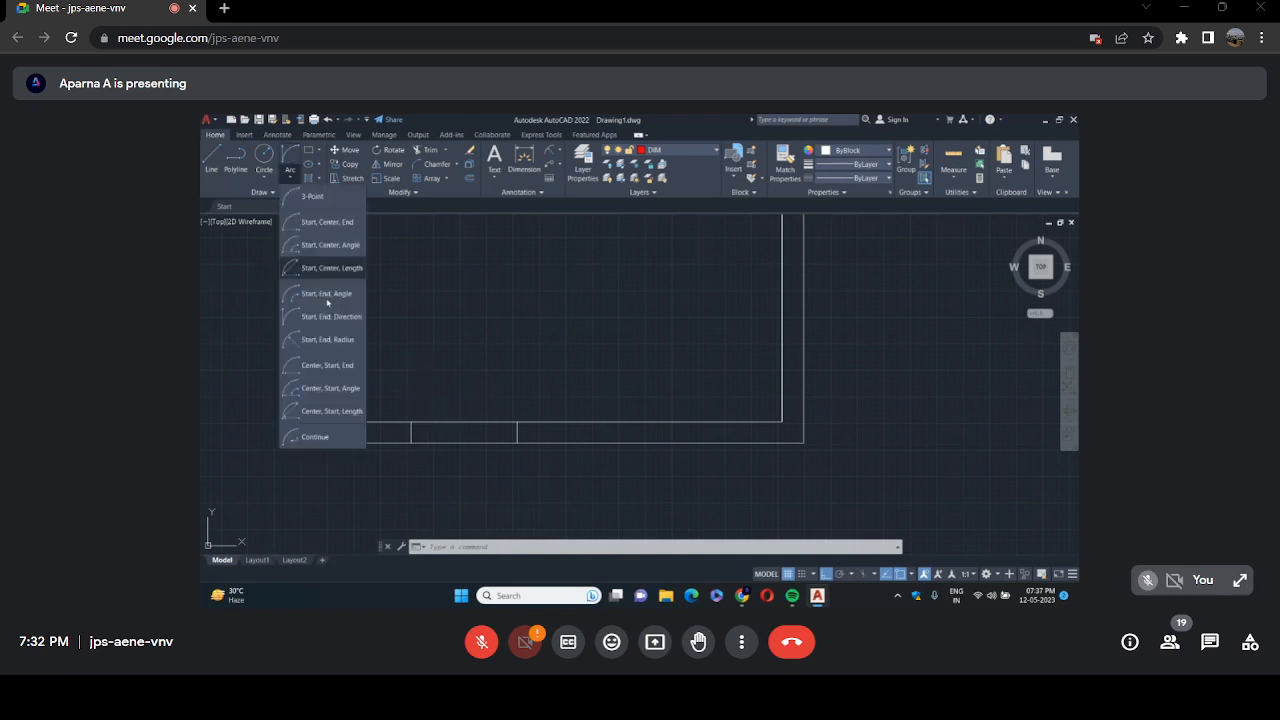
pyautogui.click(325, 367)
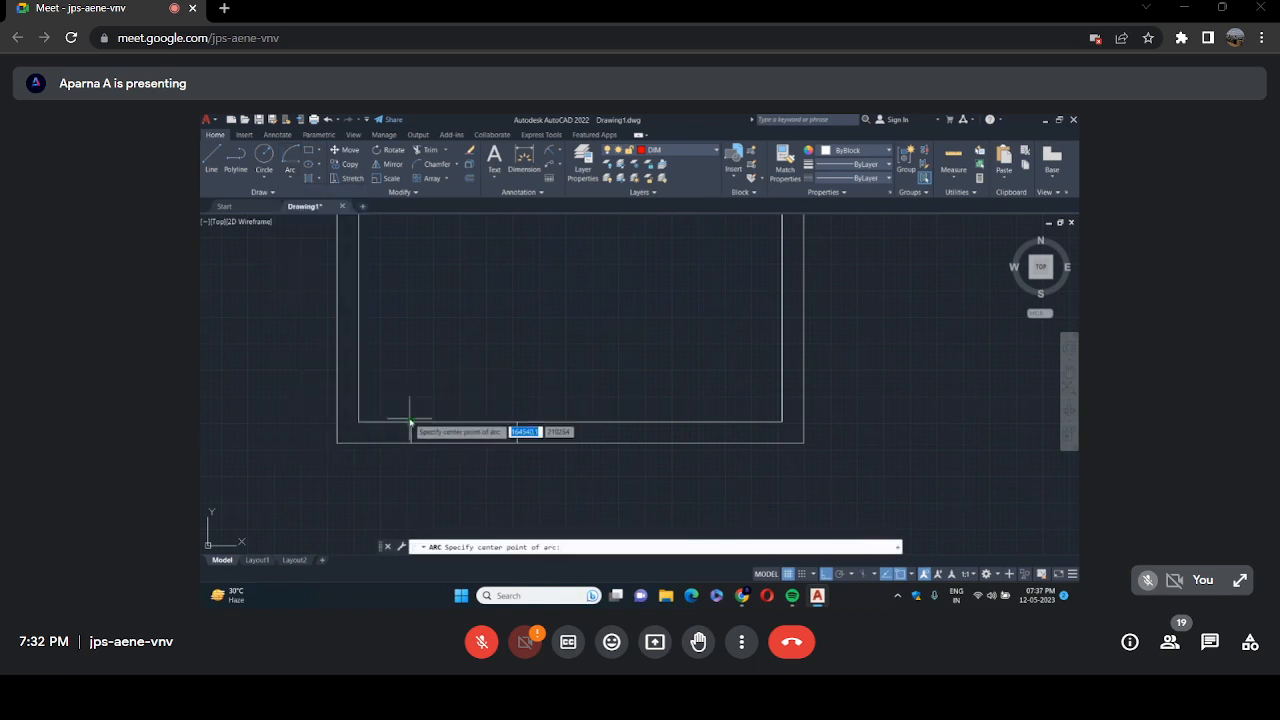
pyautogui.click(411, 423)
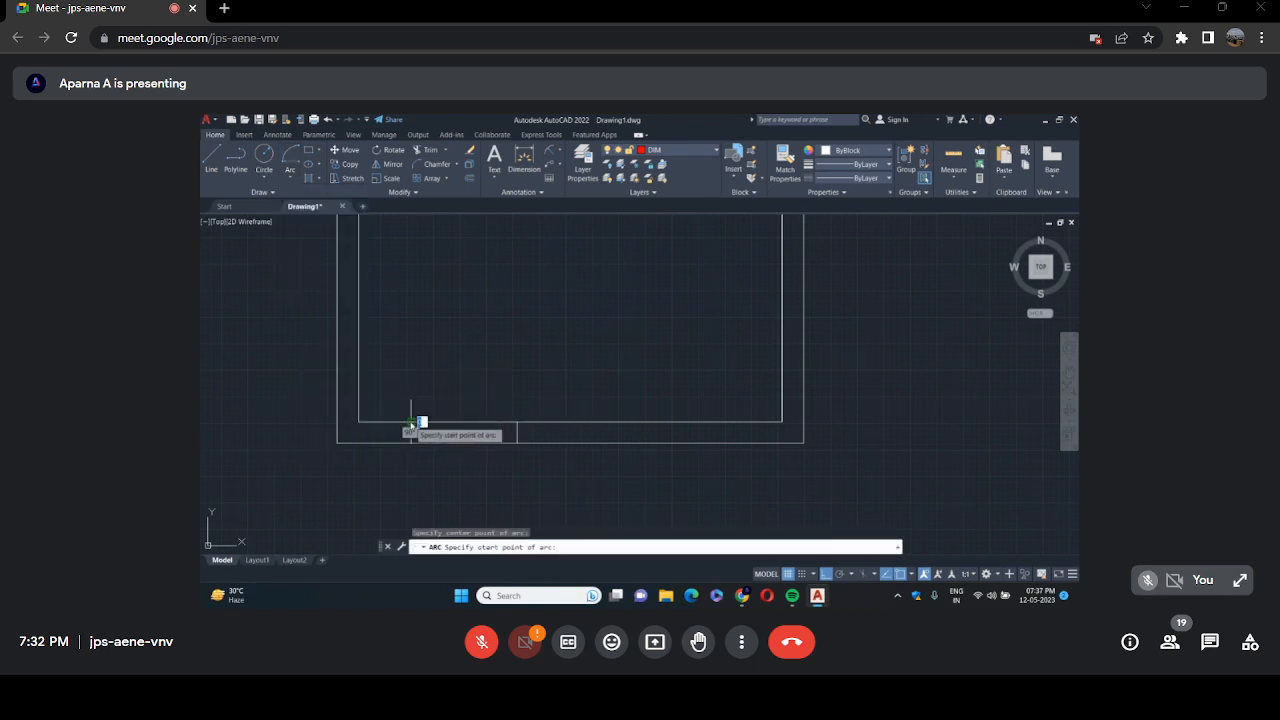
pyautogui.click(517, 421)
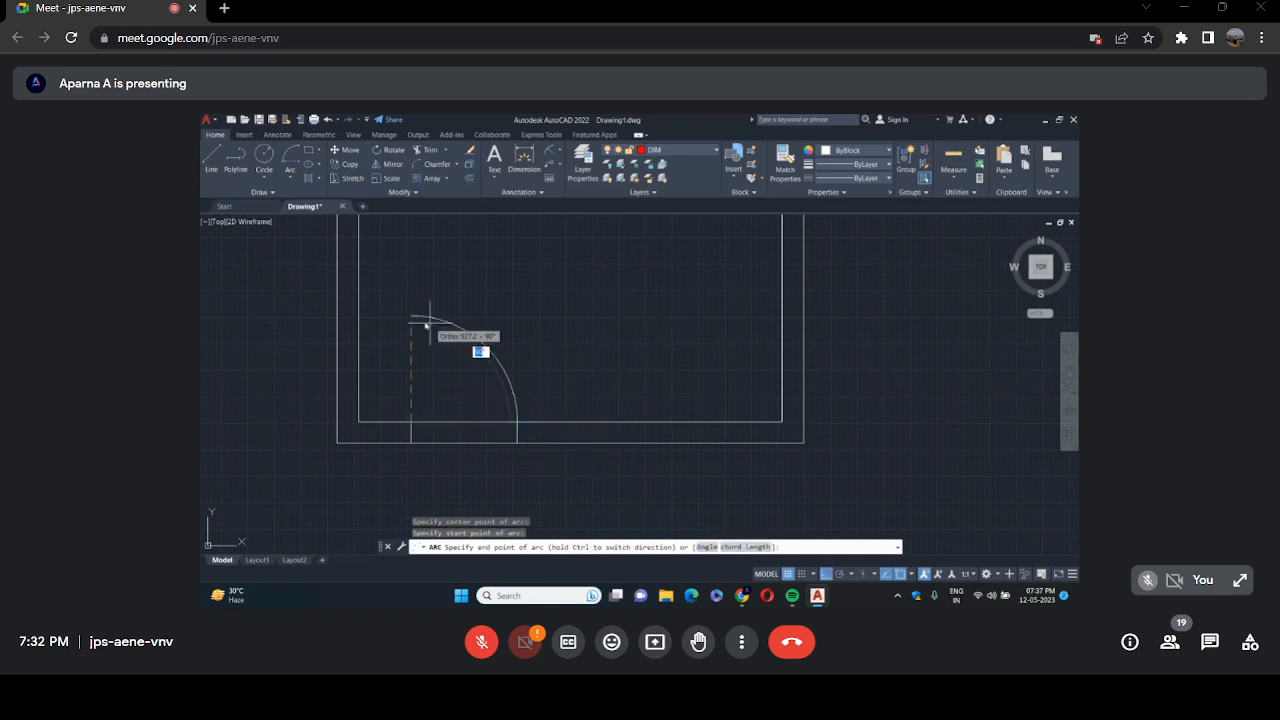
pyautogui.click(412, 317)
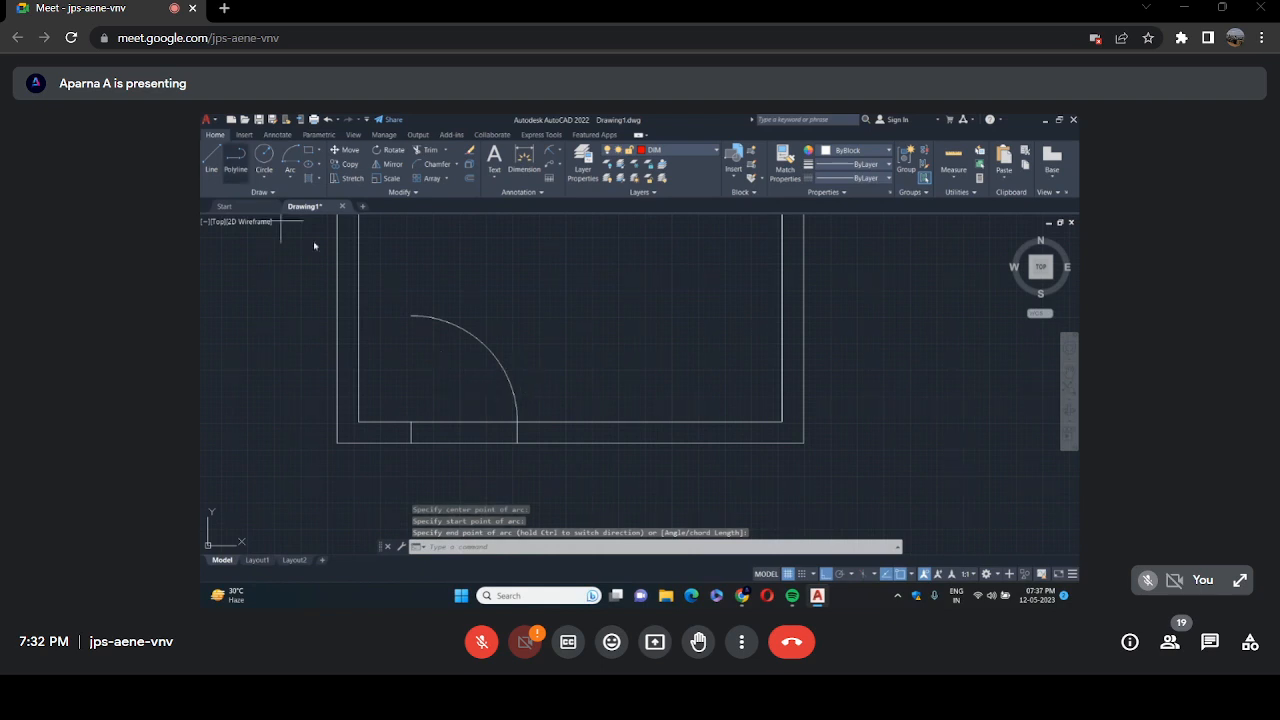
# Draw the door leaf as a vertical line from the arc's upper end down to the left jamb's inner end.
pyautogui.write('l')
pyautogui.press('Return')
pyautogui.click(411, 316)
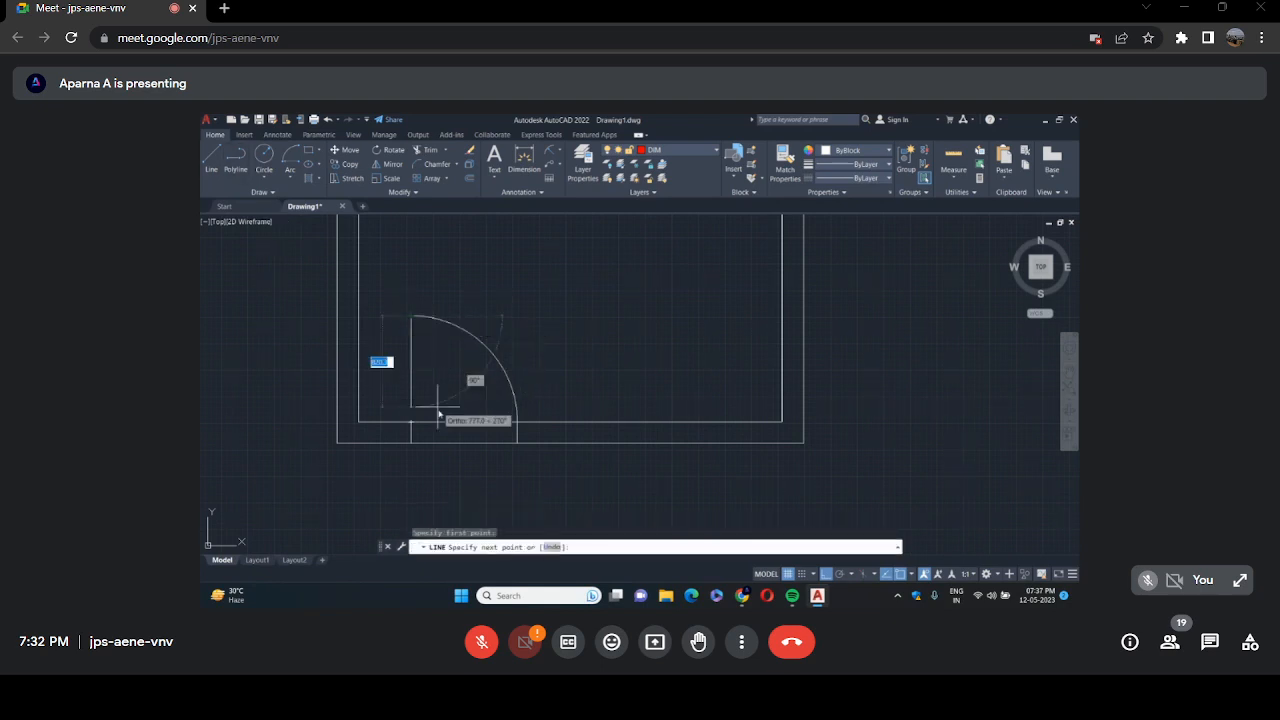
pyautogui.click(412, 422)
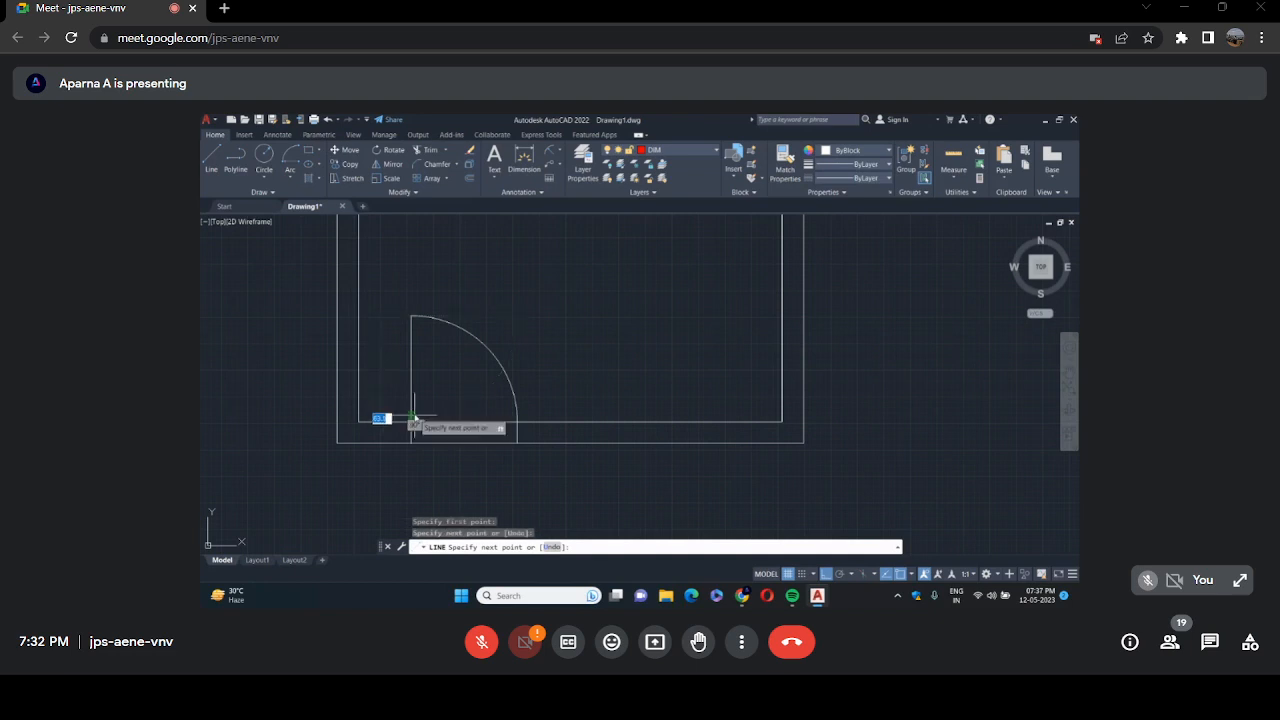
pyautogui.press('Return')
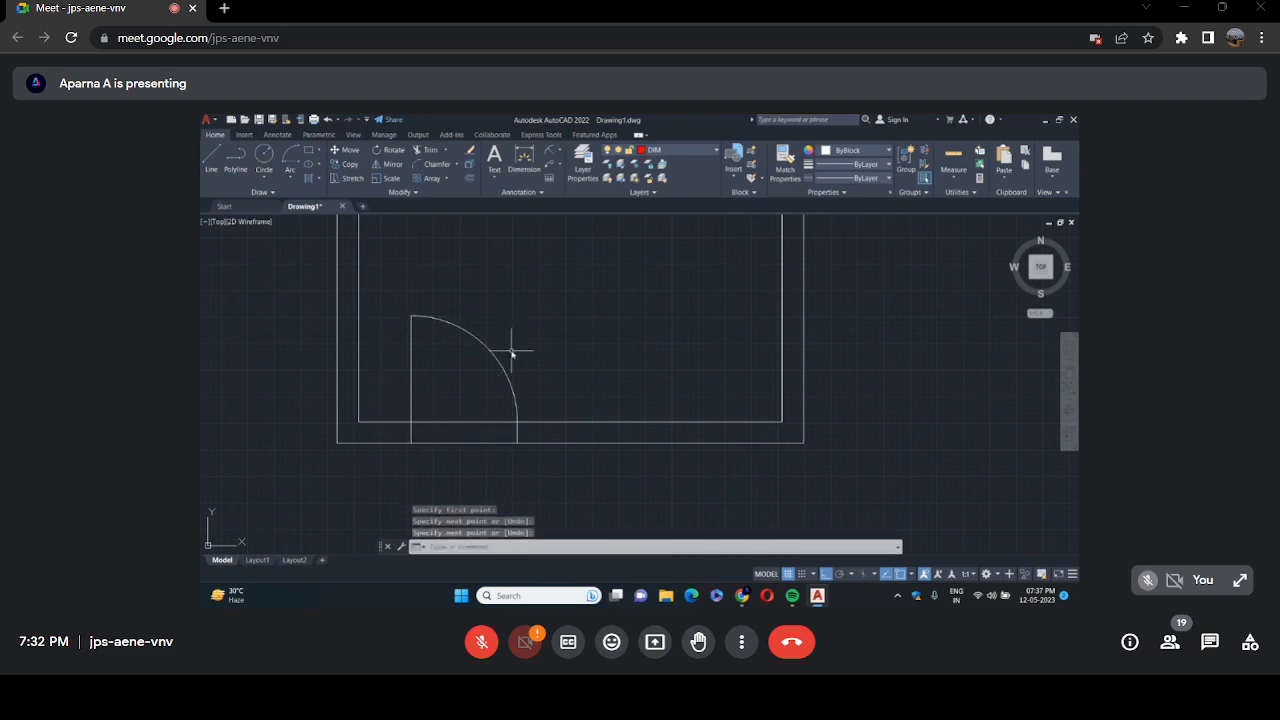
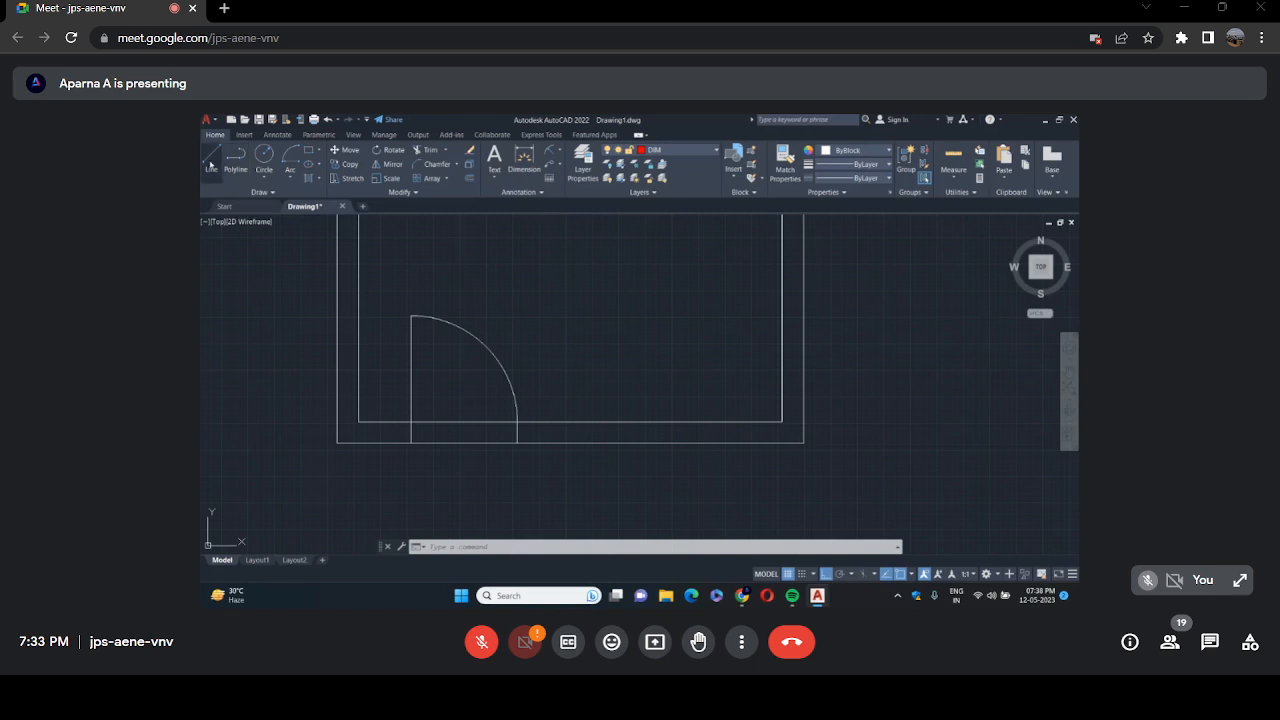
# Offset the vertical door leaf line 50 to the right, towards the door swing.
pyautogui.click(469, 176)
pyautogui.write('5')
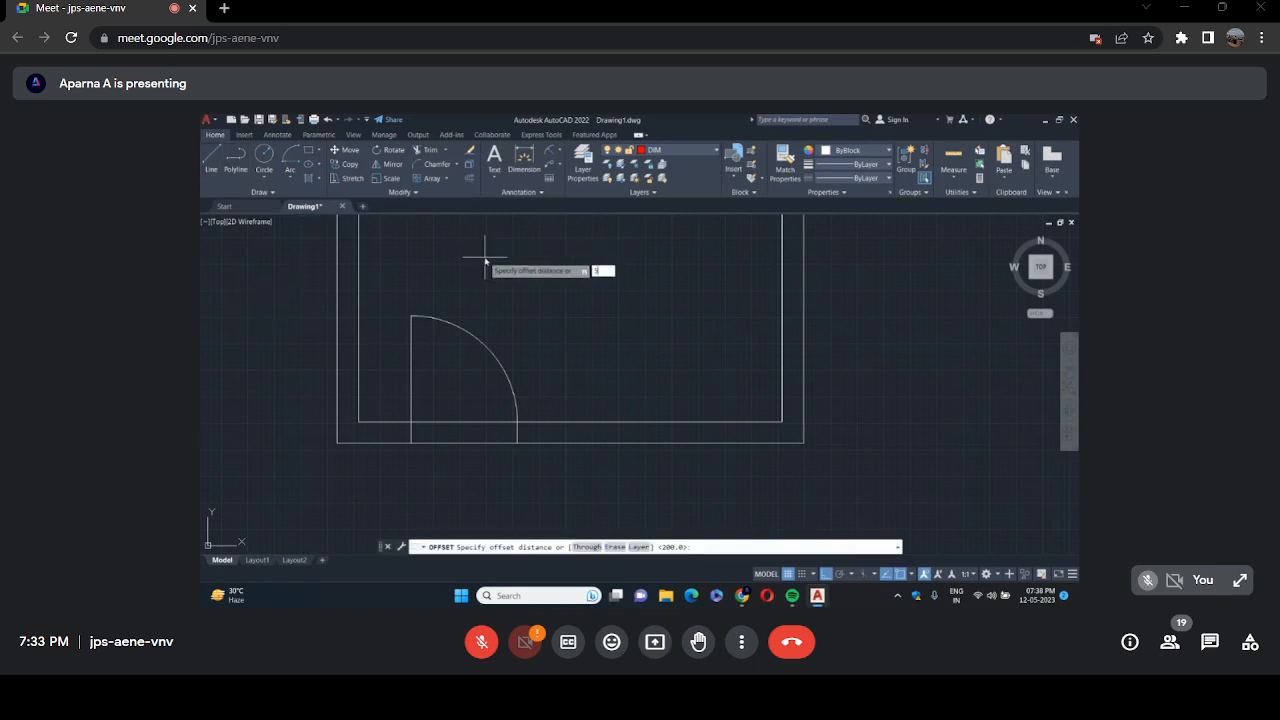
pyautogui.write('0')
pyautogui.press('Return')
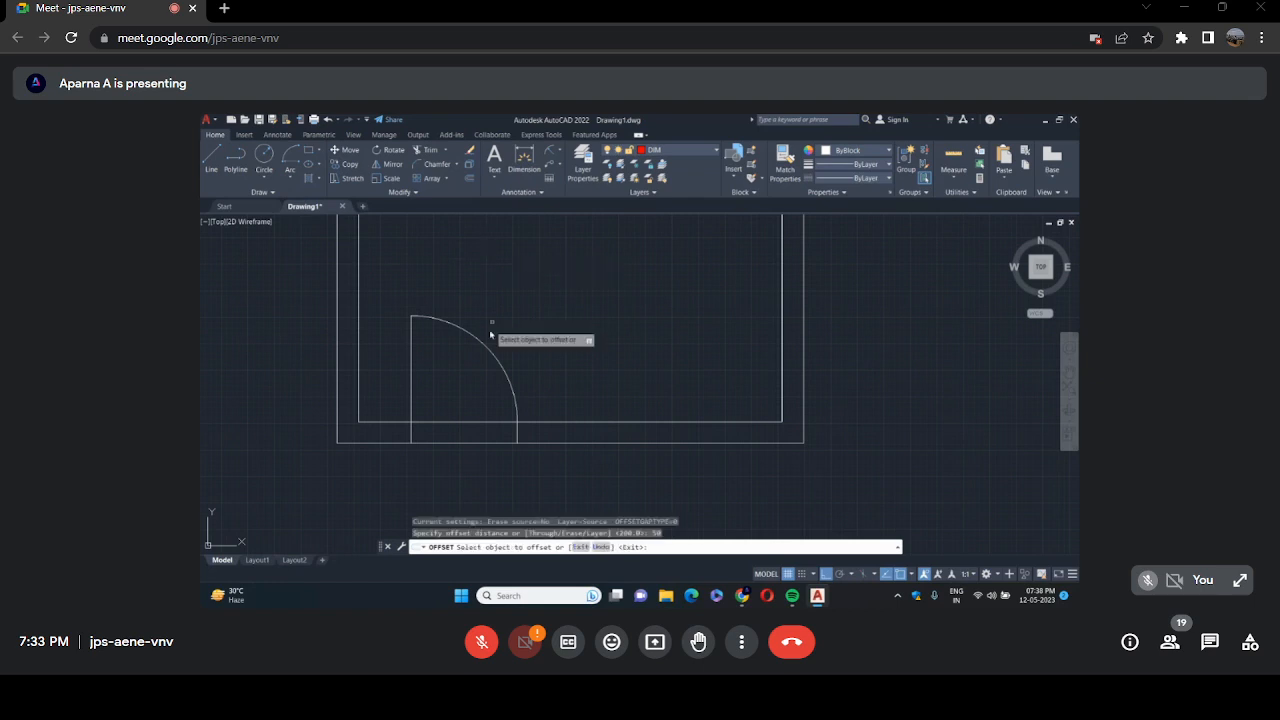
pyautogui.click(410, 397)
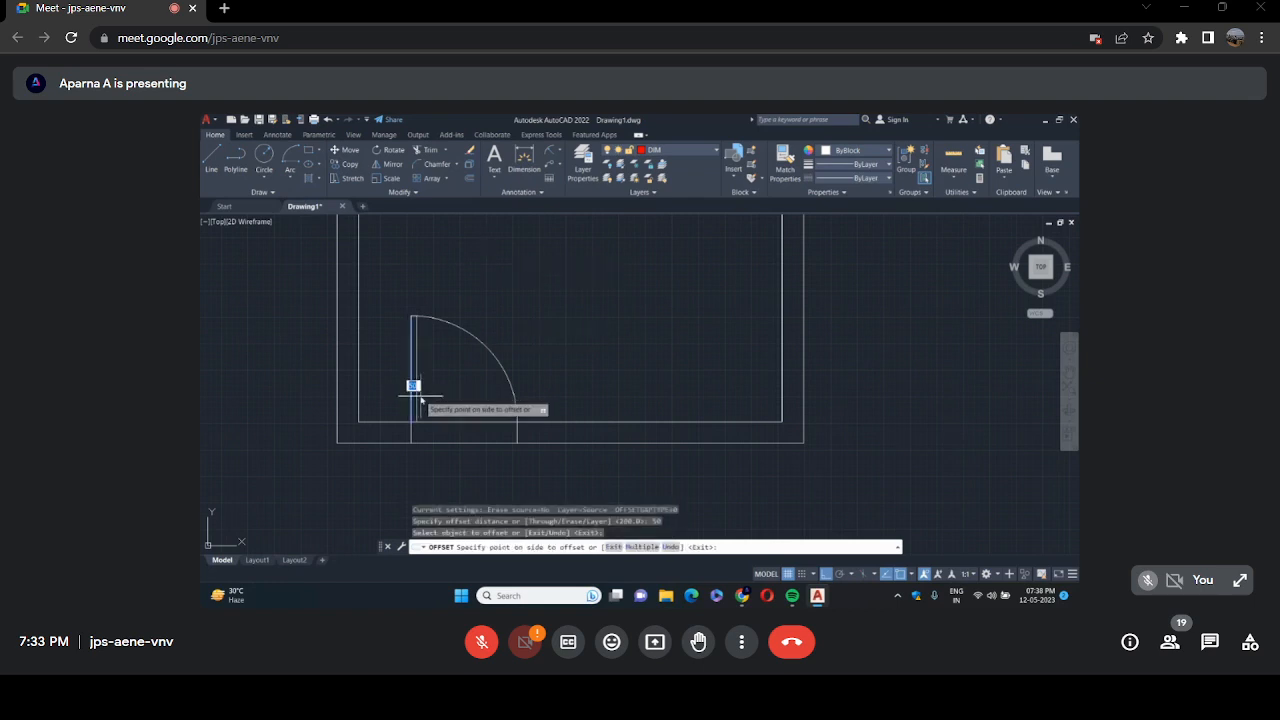
pyautogui.click(421, 399)
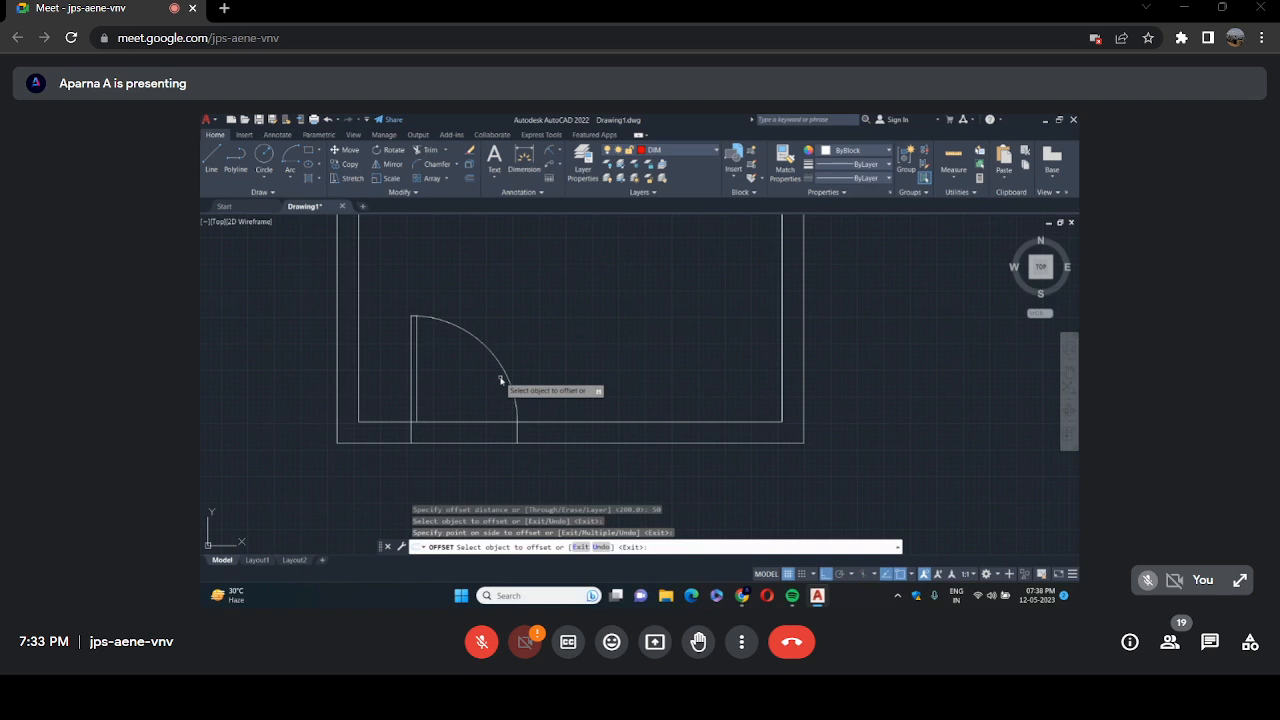
pyautogui.press('Escape')
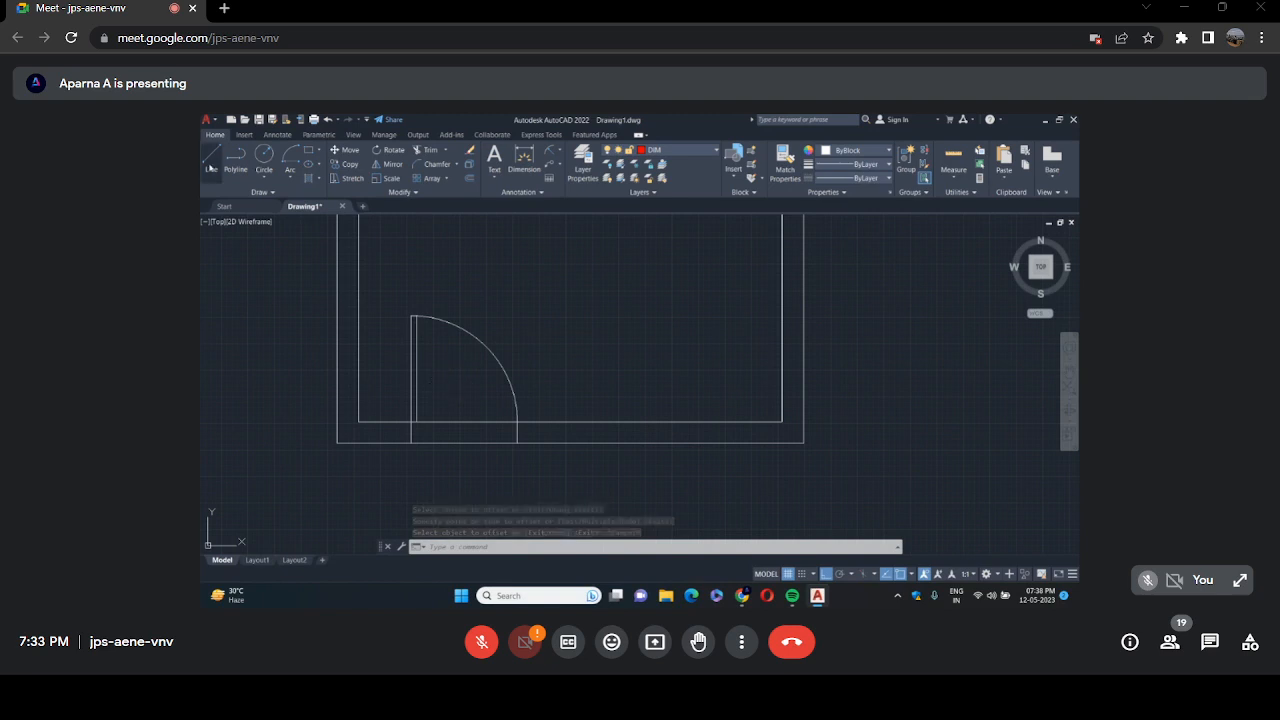
pyautogui.write('l')
pyautogui.press('Return')
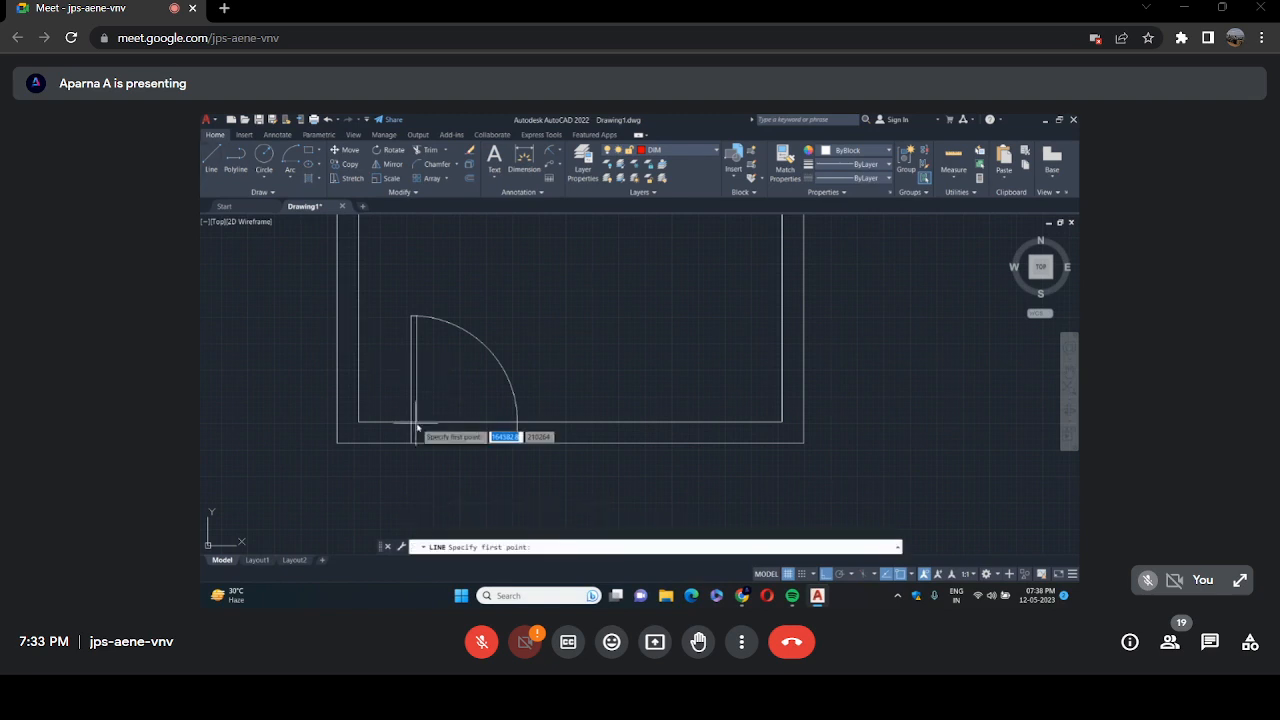
pyautogui.scroll(5, 417, 427)
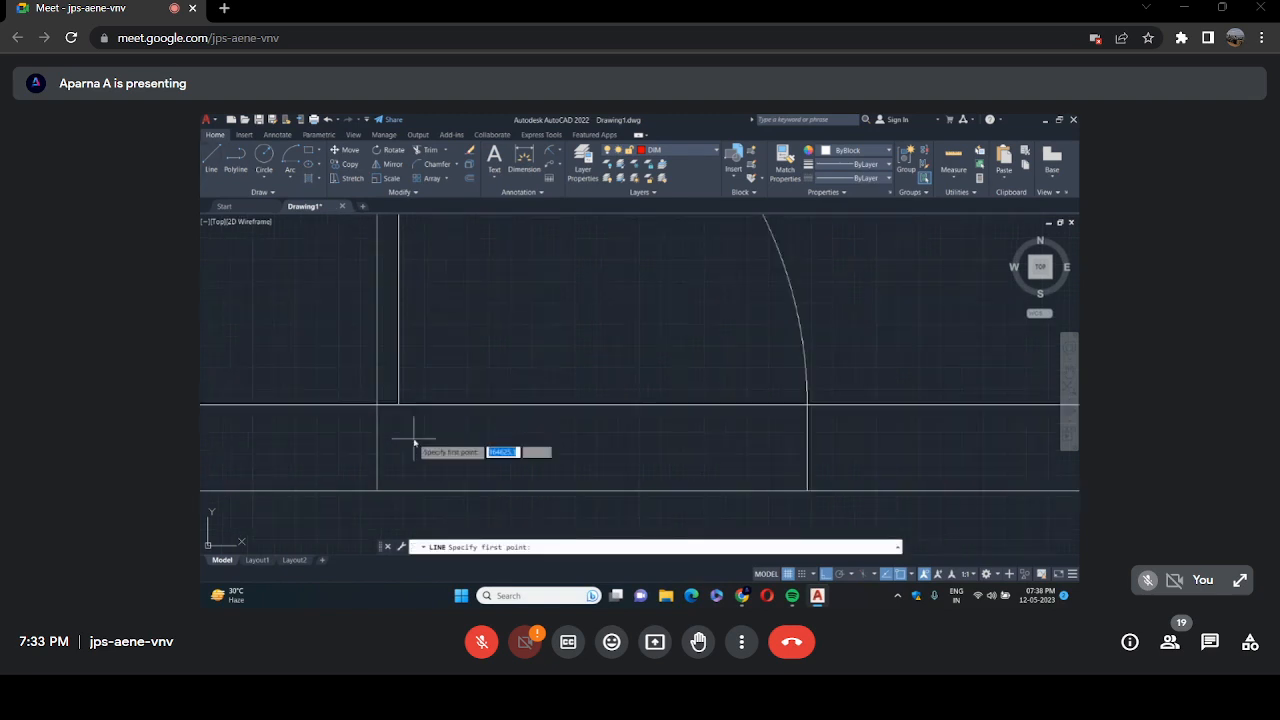
pyautogui.press('Escape')
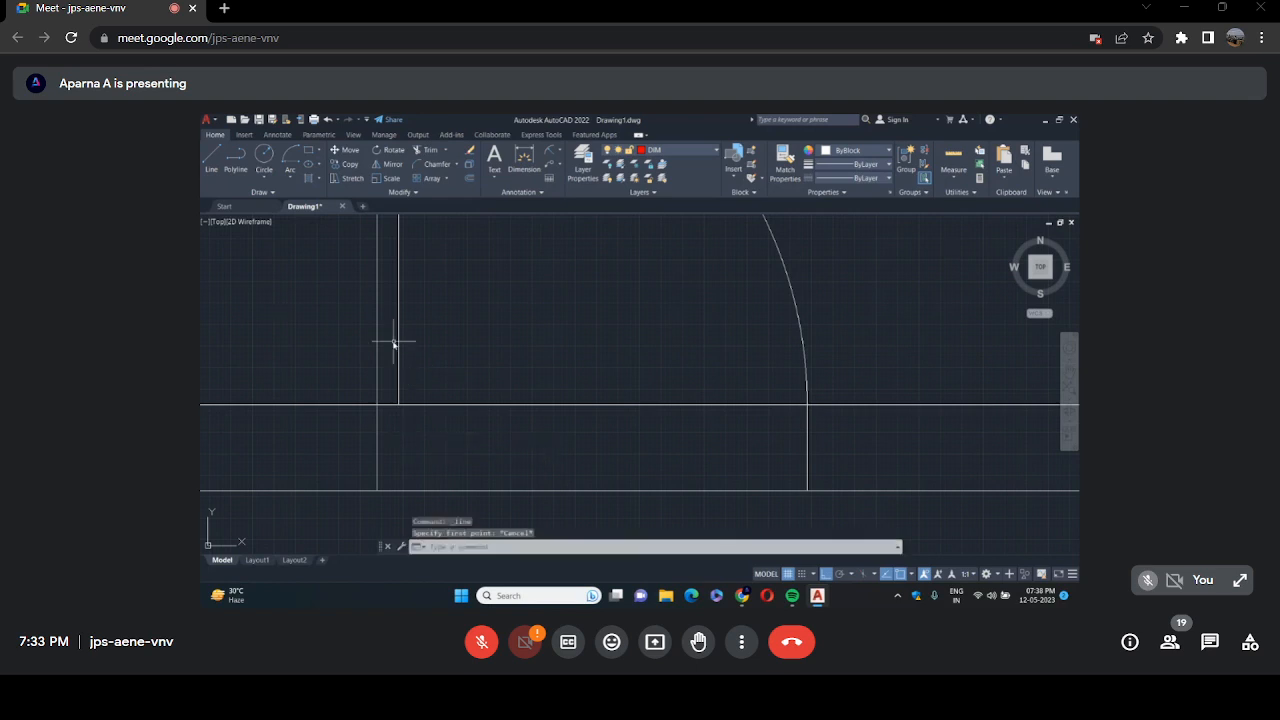
# Extend the offset door leaf line down to the outer wall line.
pyautogui.write('EX')
pyautogui.click(418, 366)
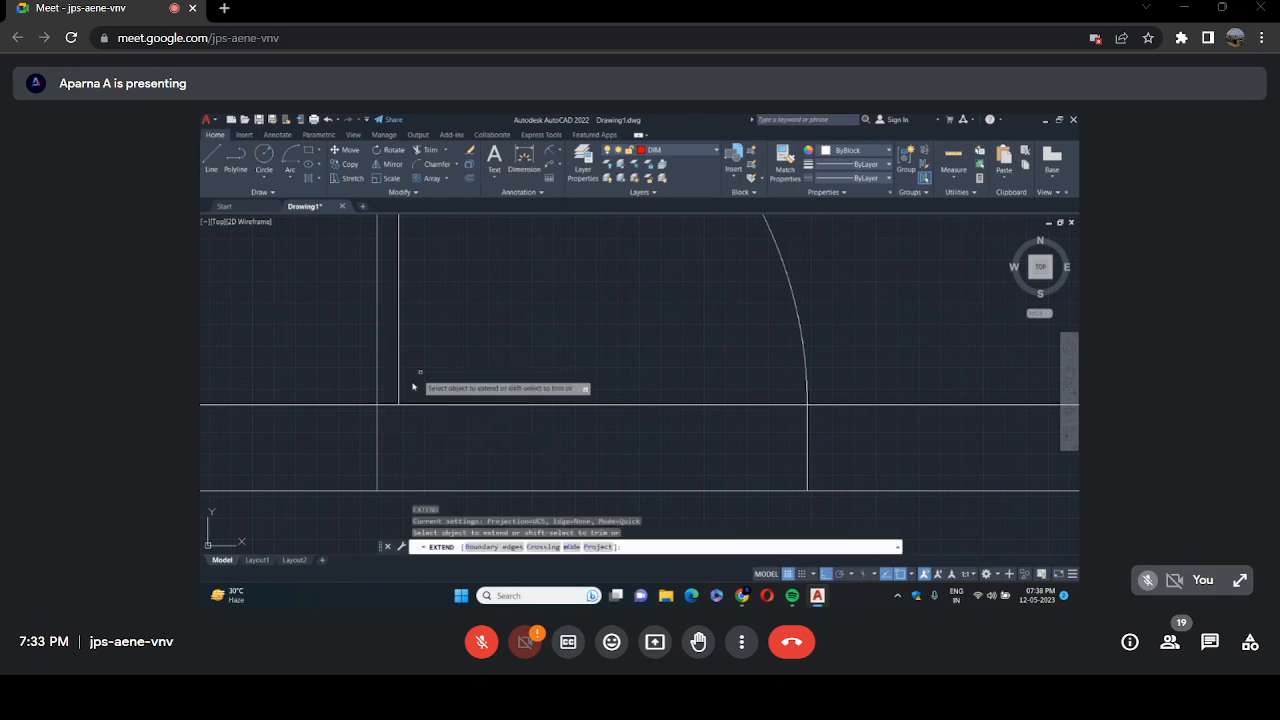
pyautogui.click(398, 400)
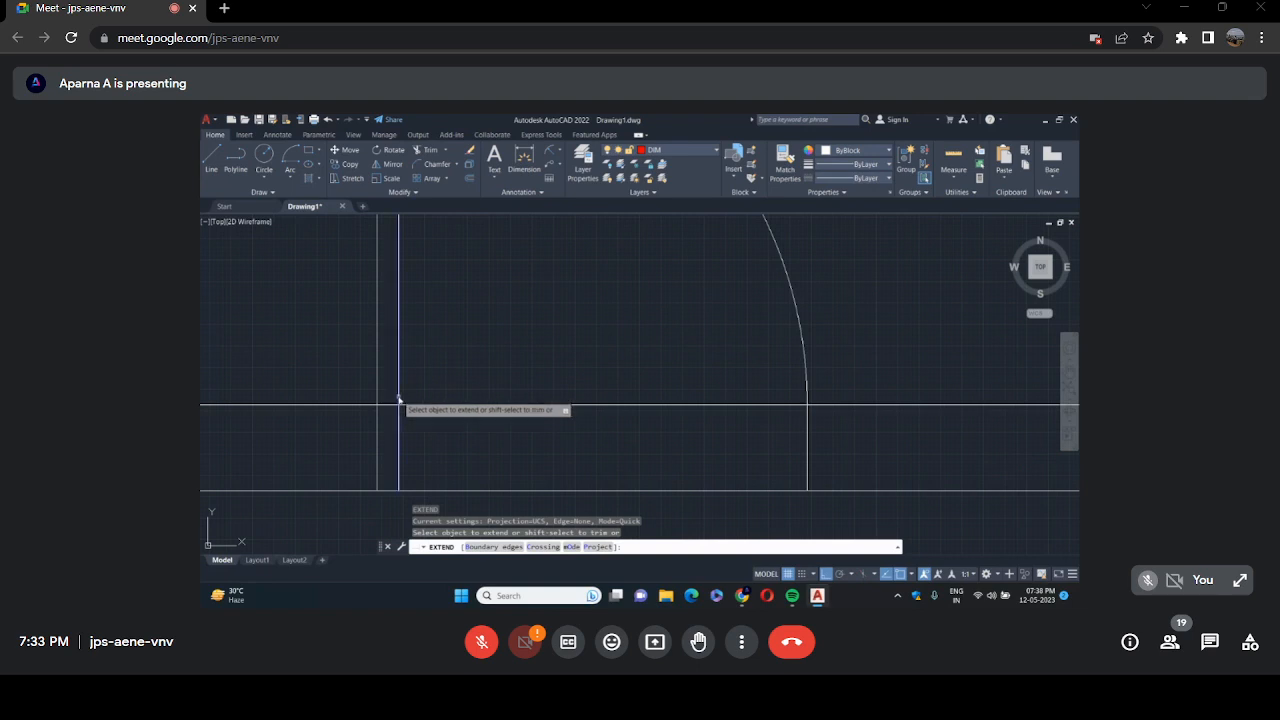
pyautogui.press('Return')
pyautogui.scroll(-4, 447, 372)
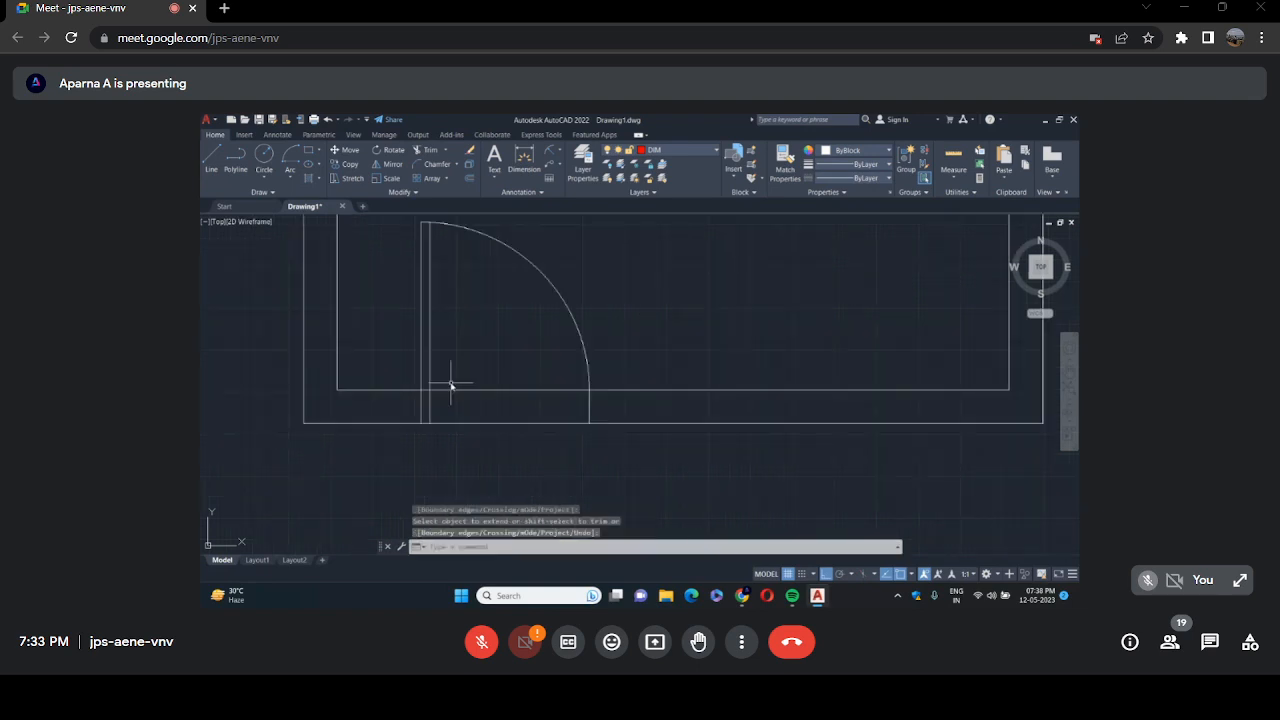
# Trim the inner wall line across the door opening between the two jambs.
pyautogui.click(437, 155)
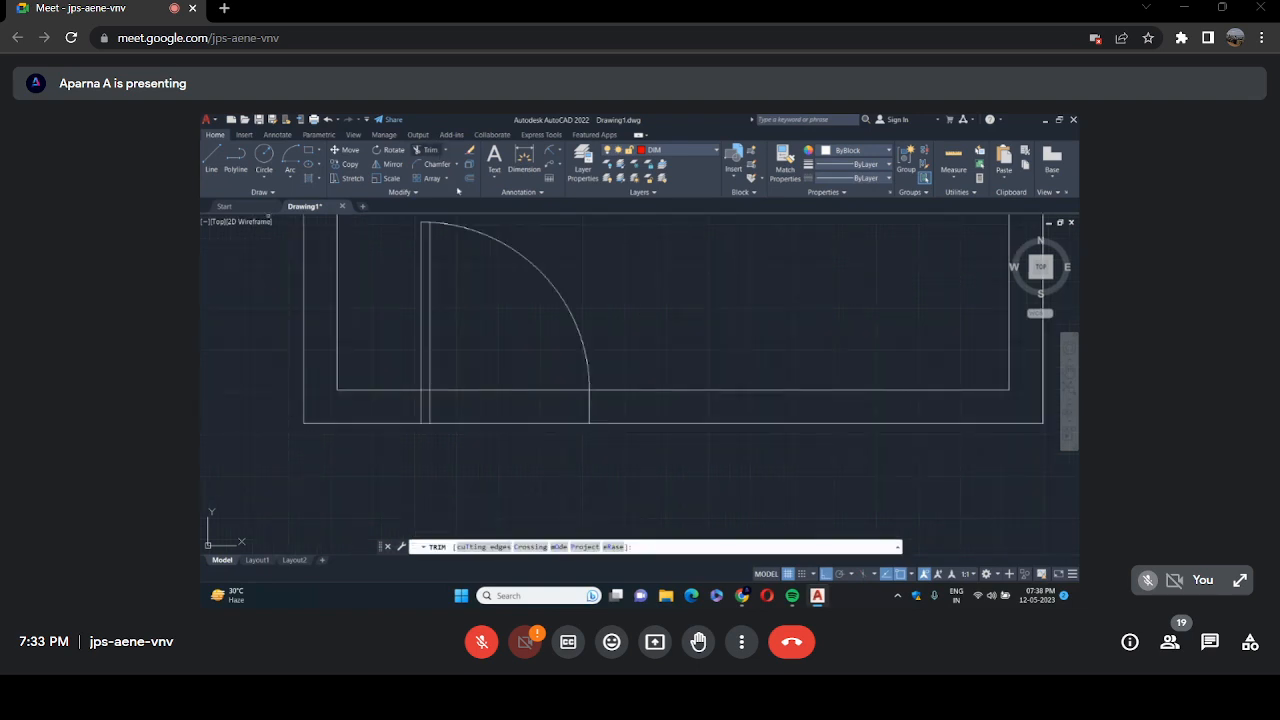
pyautogui.click(531, 392)
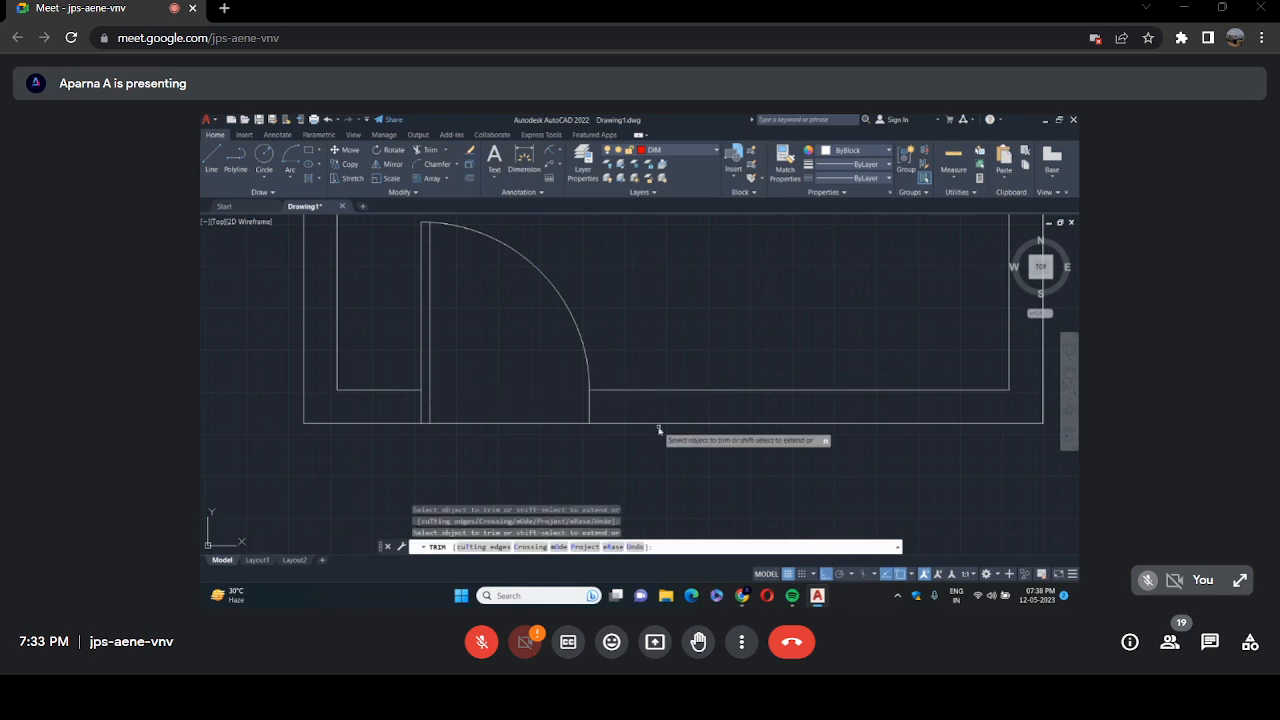
pyautogui.press('Escape')
pyautogui.scroll(-4, 503, 366)
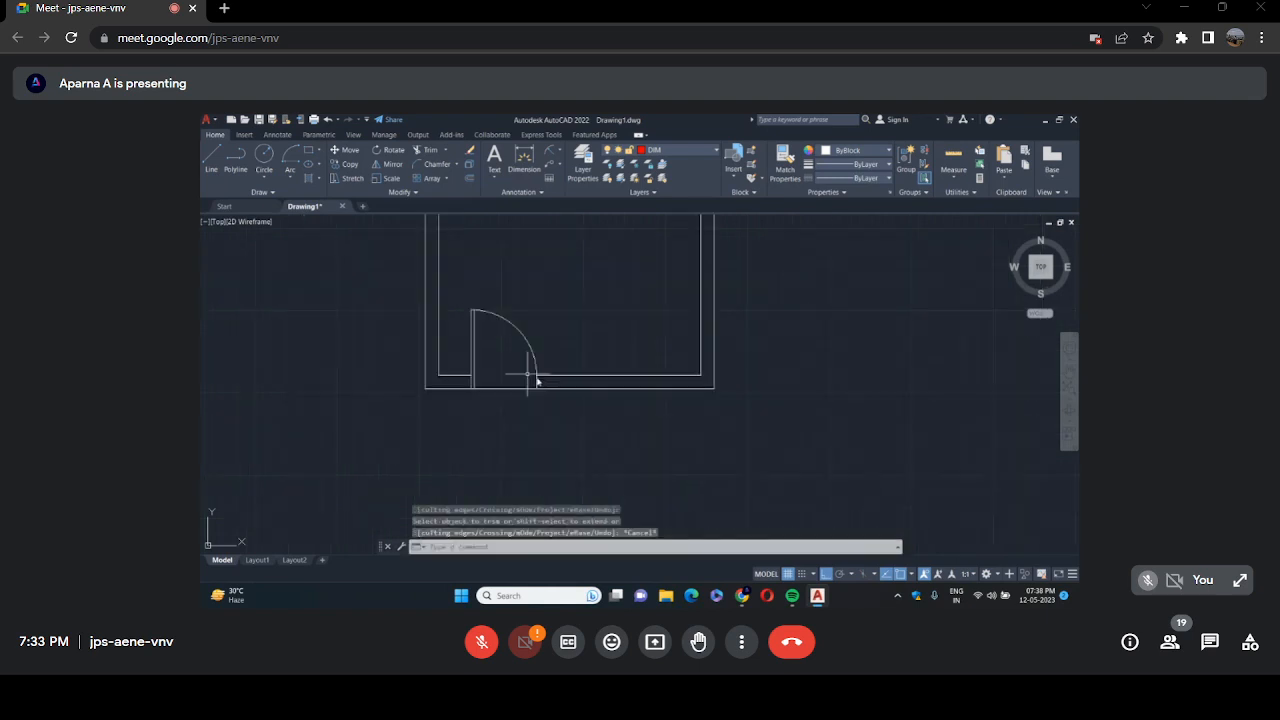
# Draw a horizontal line 1500 long in the empty space to the upper right of the room plan.
pyautogui.scroll(-5, 574, 420)
pyautogui.scroll(4, 629, 385)
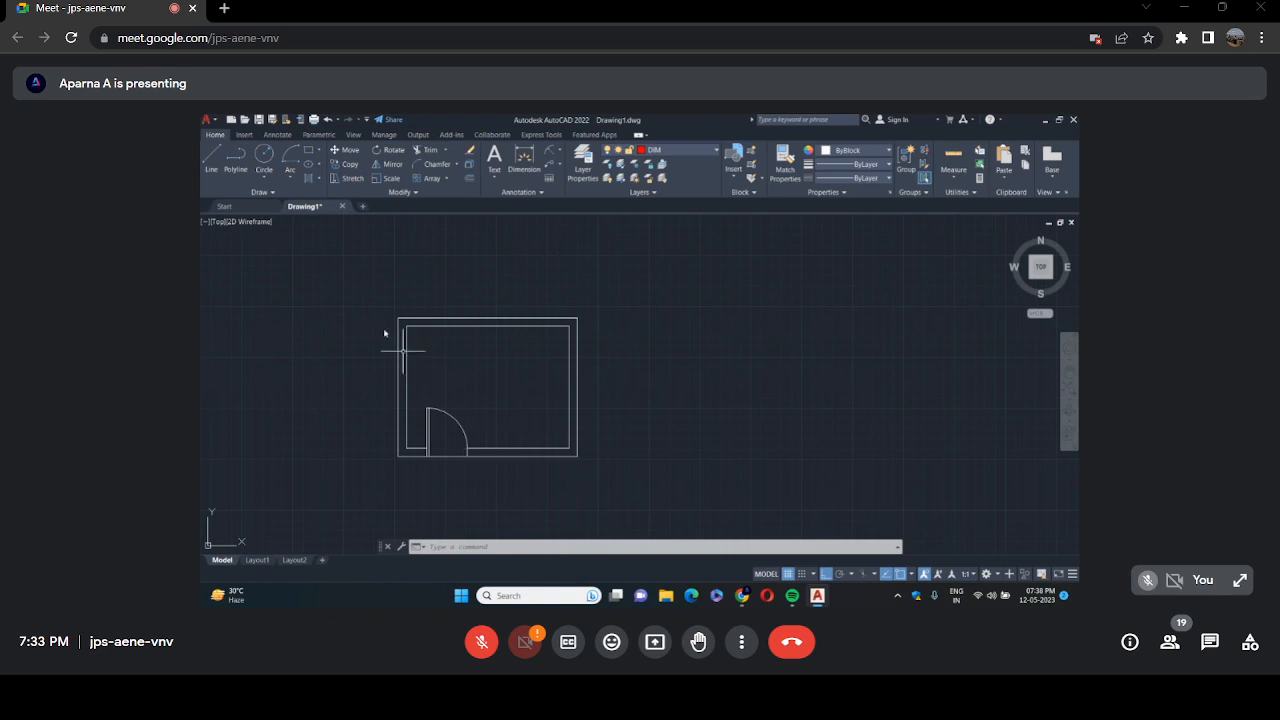
pyautogui.click(212, 162)
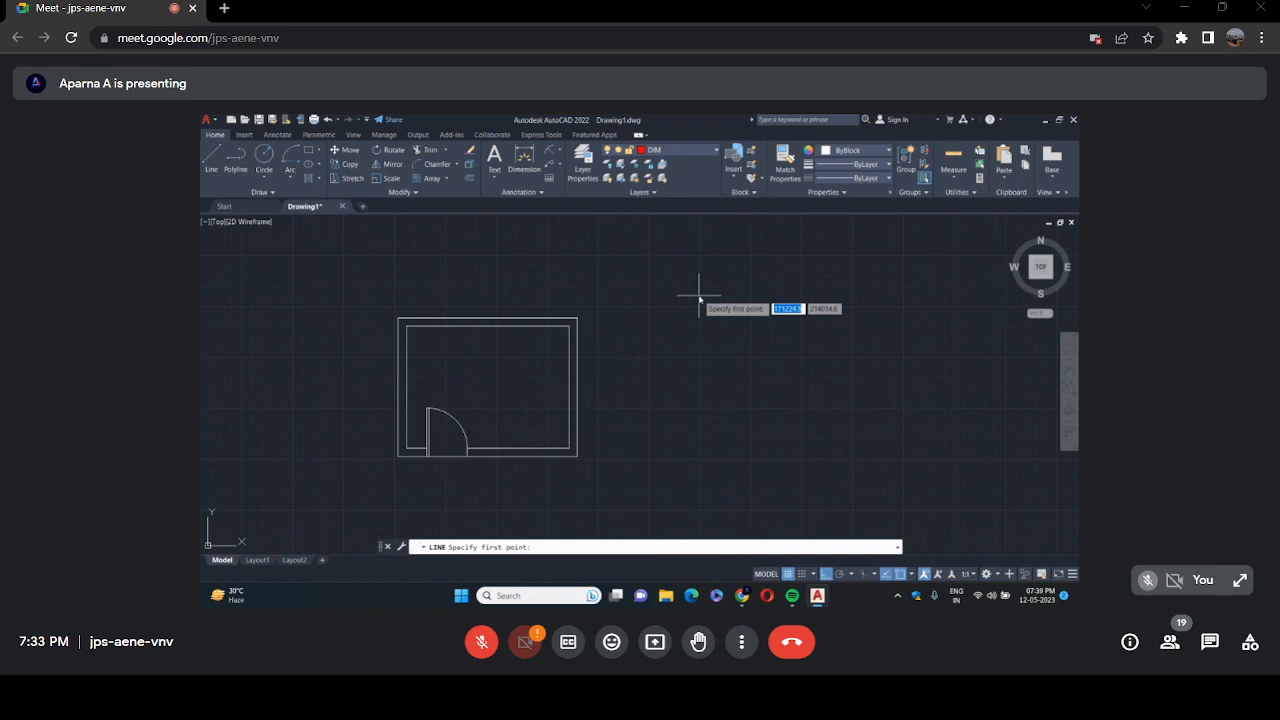
pyautogui.click(677, 274)
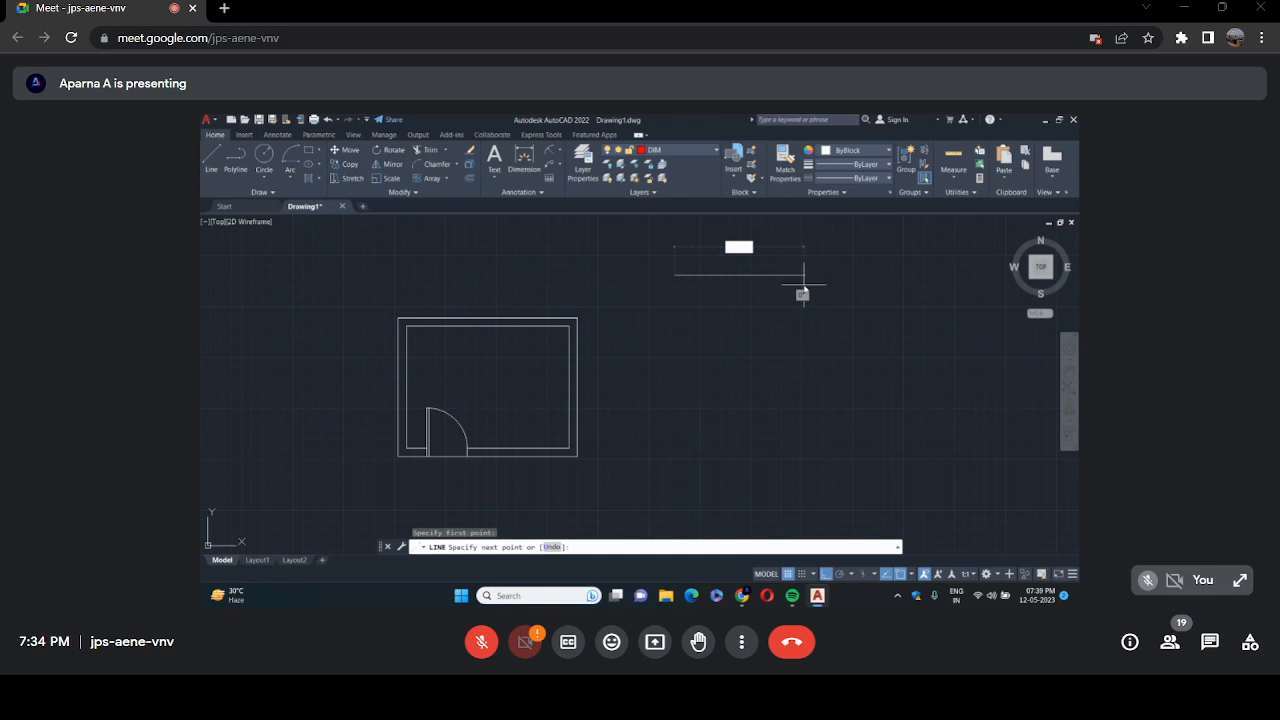
pyautogui.write('1500')
pyautogui.press('Return')
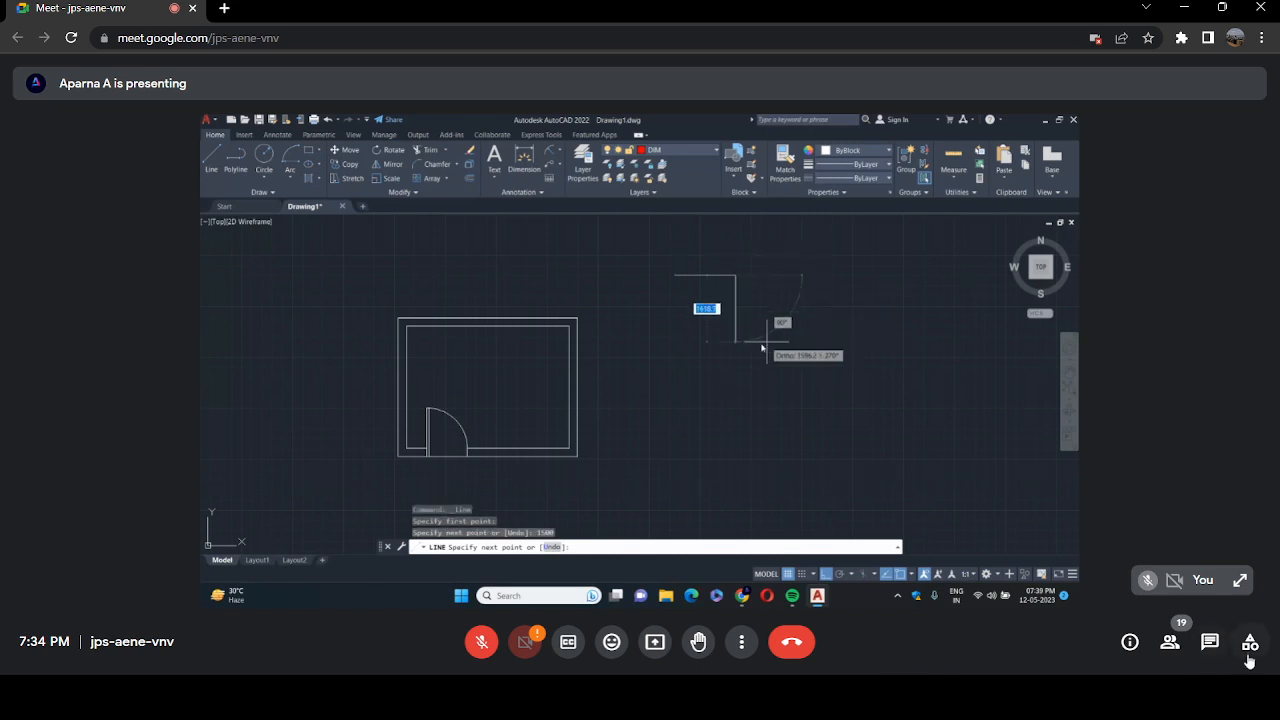
# Look through the meeting's participant list and close it again.
pyautogui.click(1180, 652)
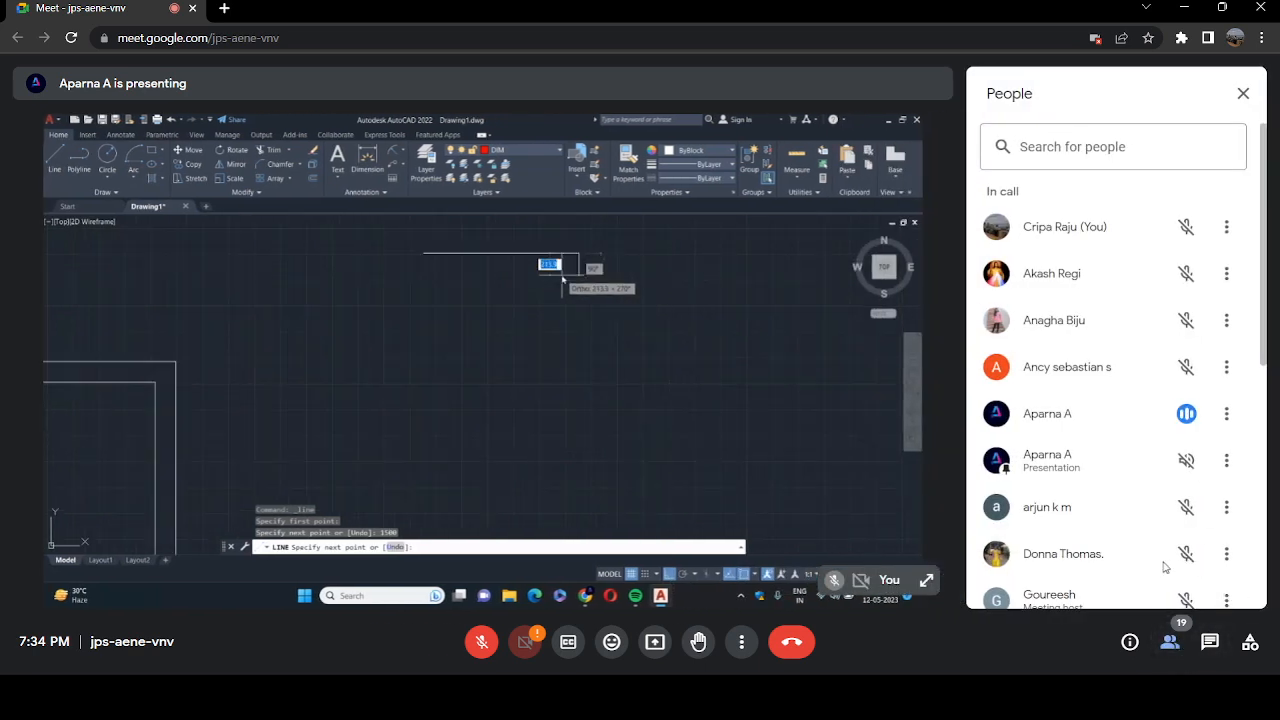
pyautogui.scroll(-3, 1165, 568)
pyautogui.scroll(-3, 1163, 567)
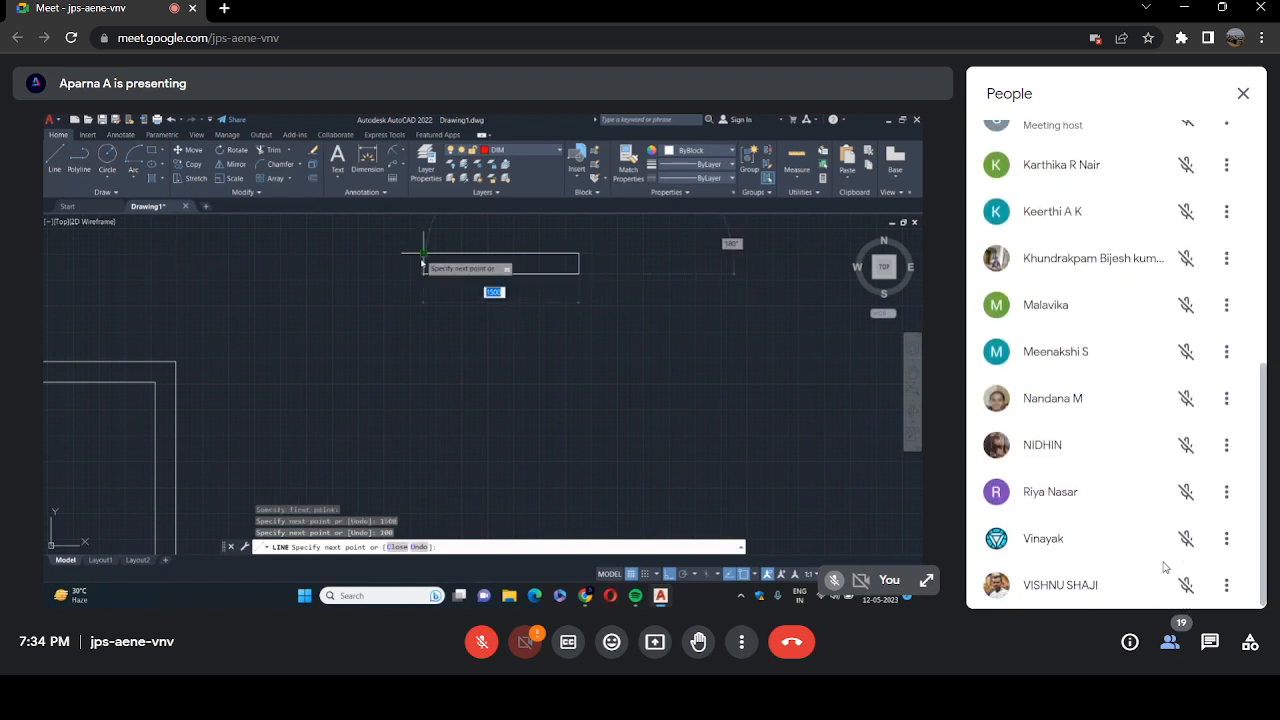
pyautogui.scroll(6, 1163, 565)
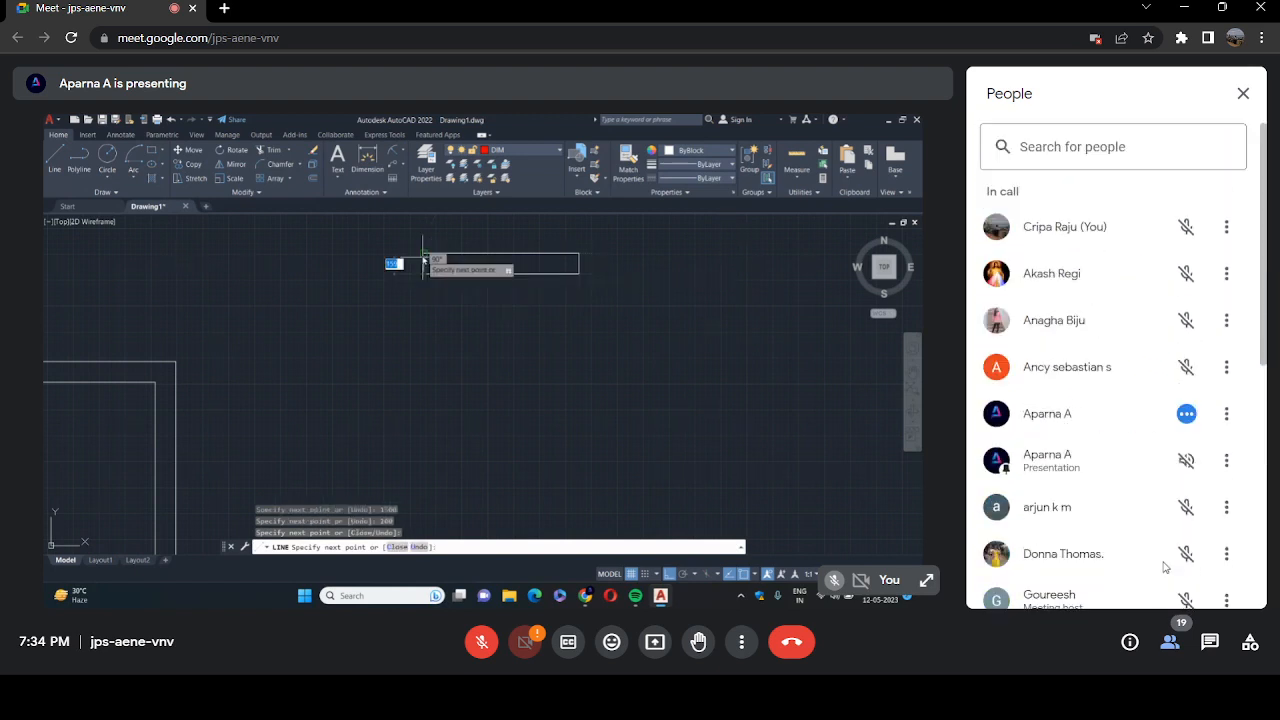
pyautogui.click(1169, 641)
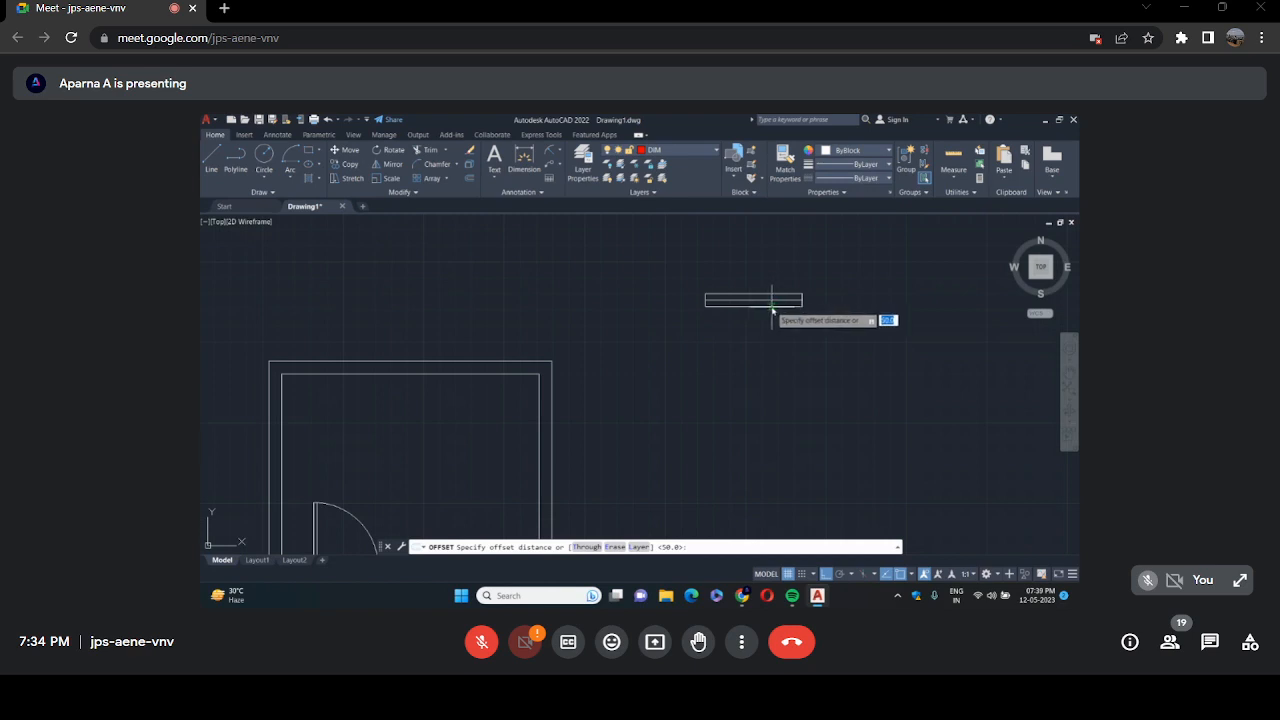
# Offset the window rectangle's horizontal centre line by 10 upwards and by 10 downwards.
pyautogui.write('10')
pyautogui.press('Return')
pyautogui.scroll(4, 774, 310)
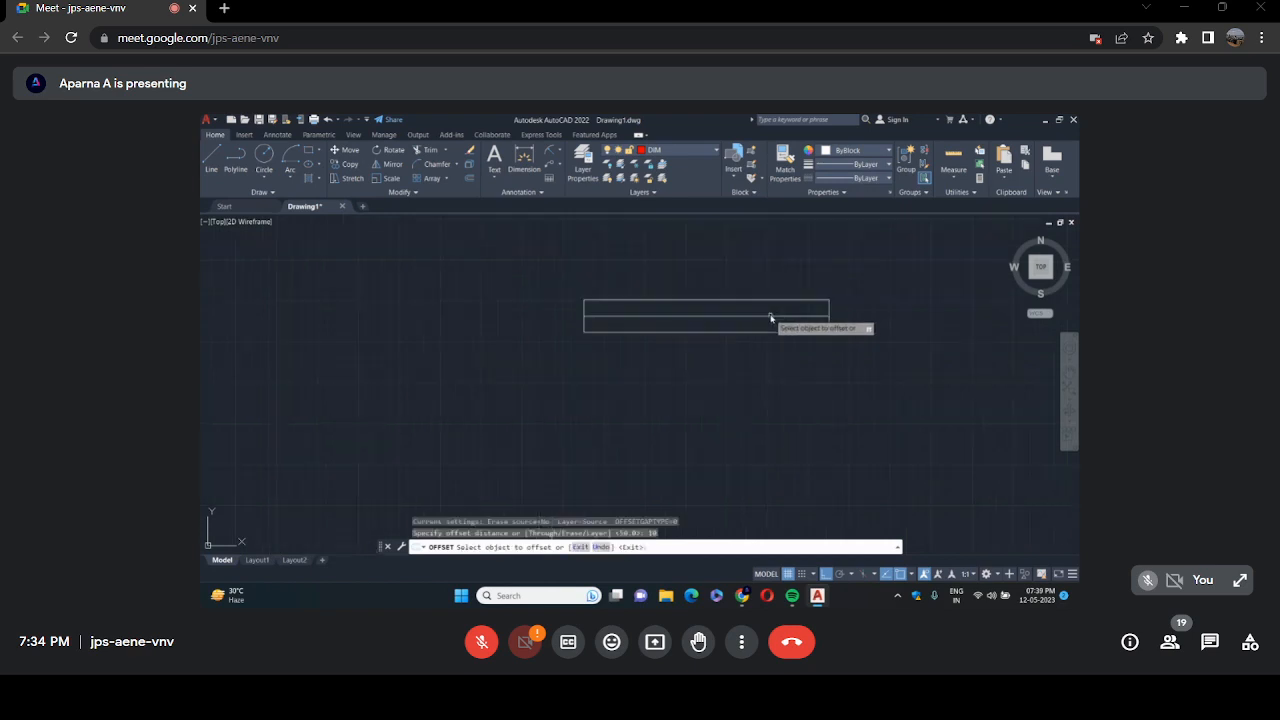
pyautogui.click(772, 317)
pyautogui.click(774, 313)
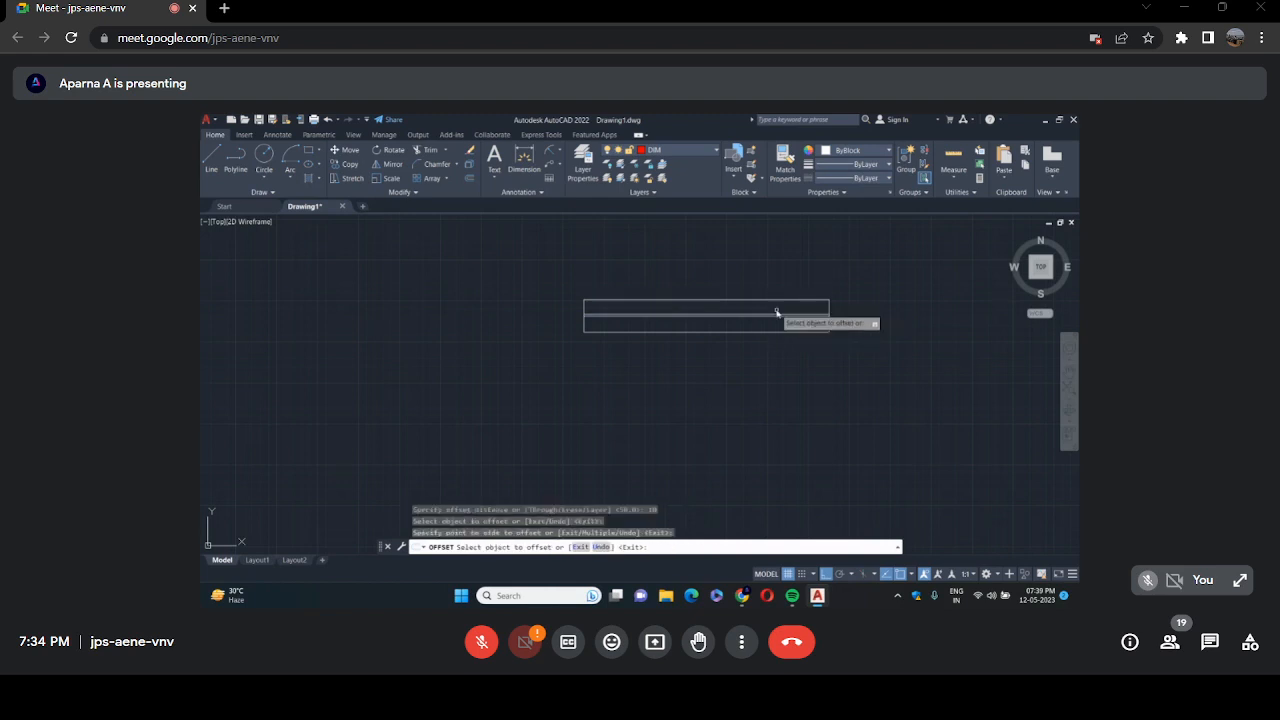
pyautogui.scroll(2, 774, 318)
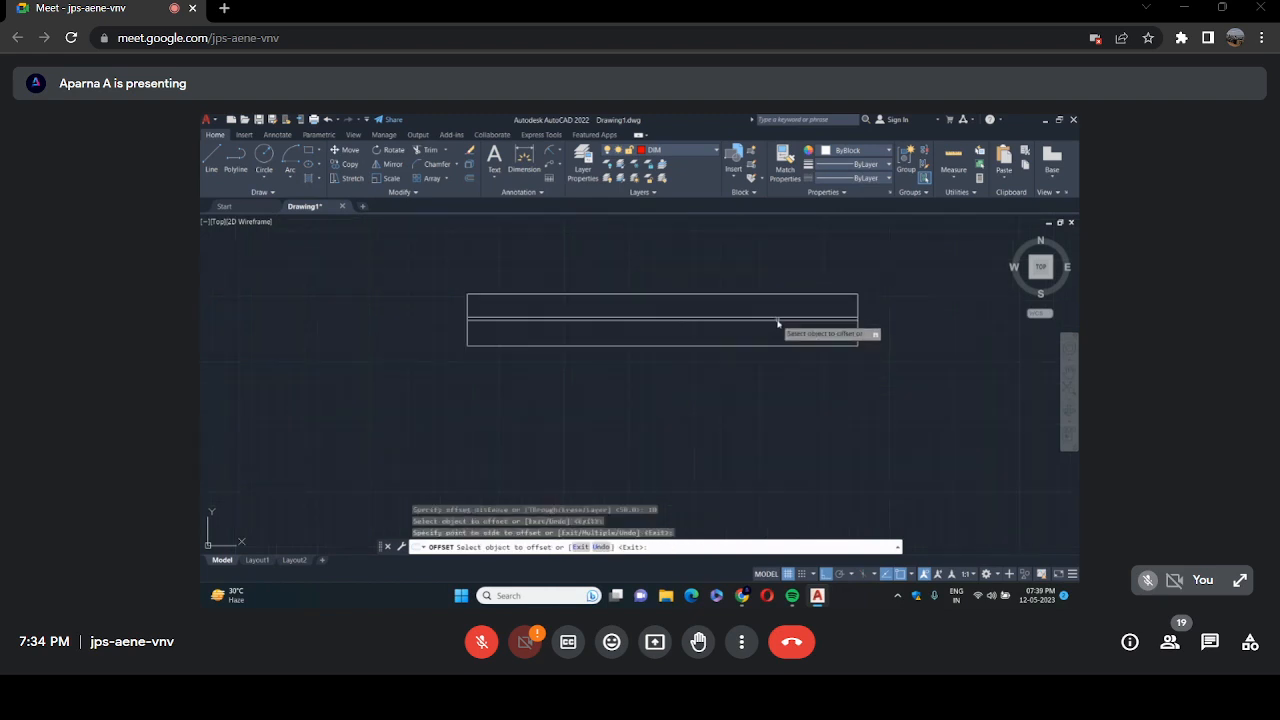
pyautogui.click(777, 319)
pyautogui.click(777, 323)
# Delete the original centre line between the two offset glass lines of the window.
pyautogui.scroll(3, 778, 323)
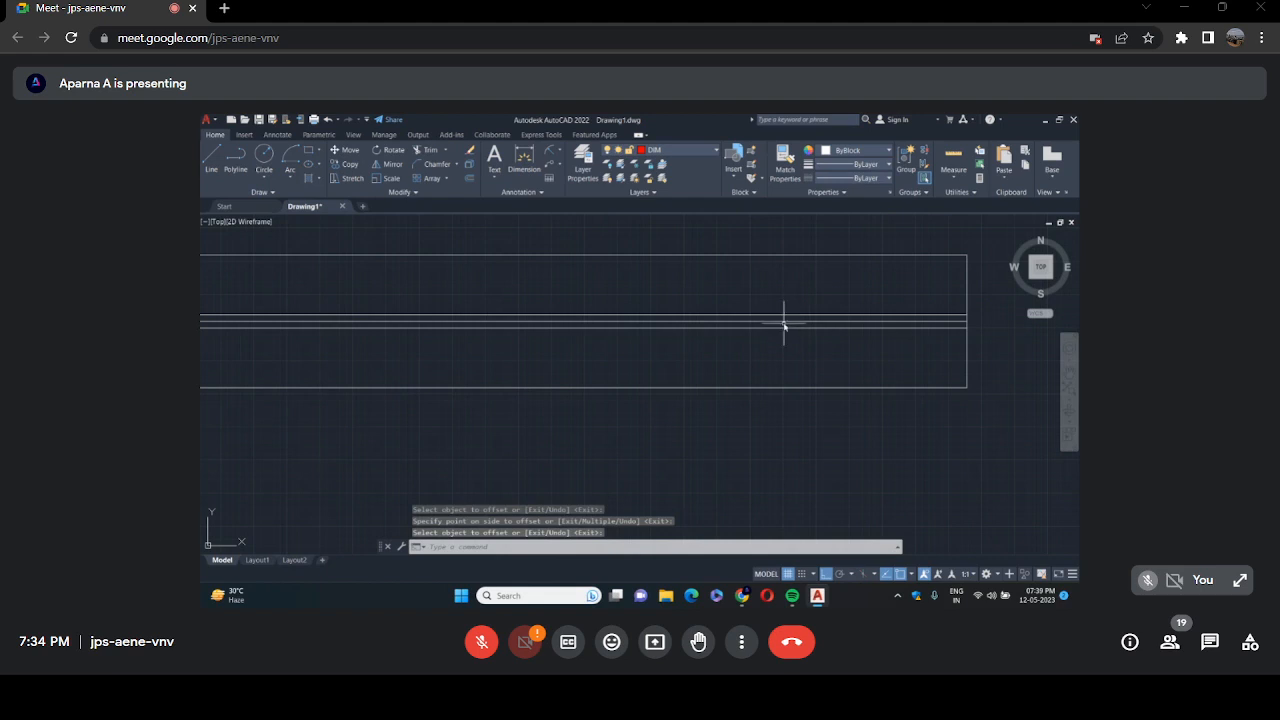
pyautogui.press('Escape')
pyautogui.click(784, 322)
pyautogui.press('Delete')
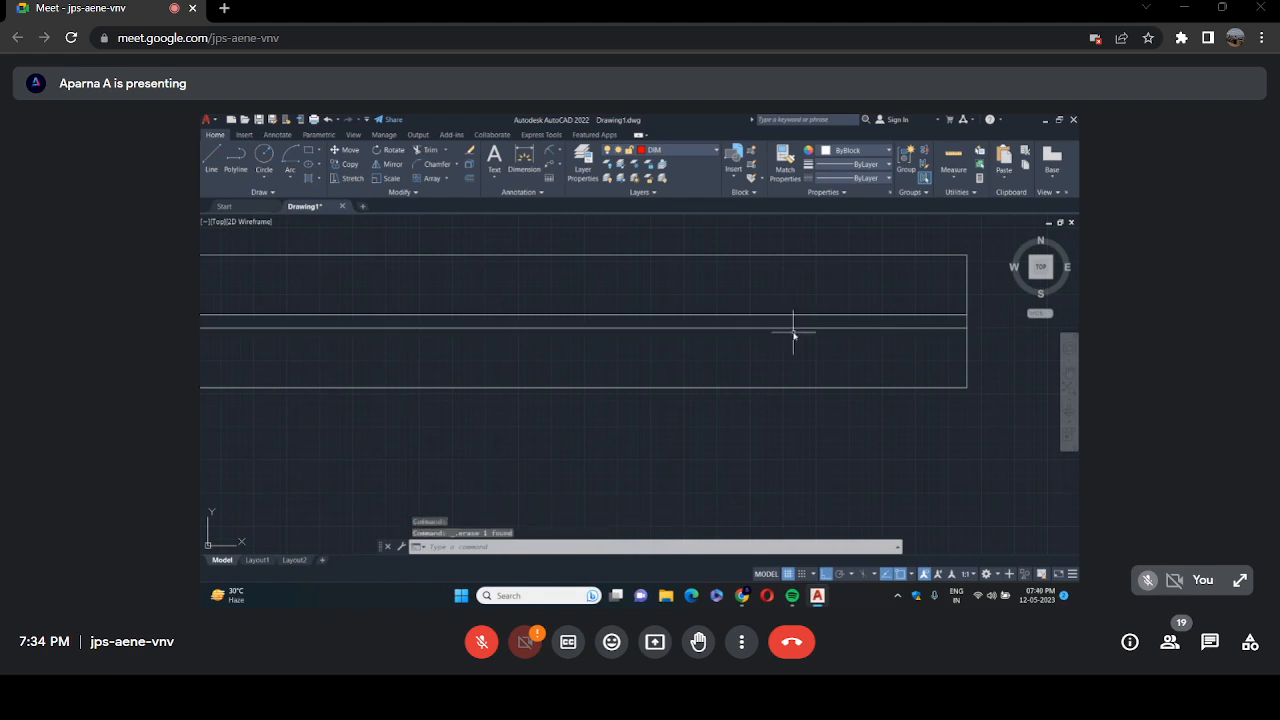
# Convert the window drawing beside the room into a block named WINDOW, with its lower-left corner as base point.
pyautogui.scroll(-5, 791, 328)
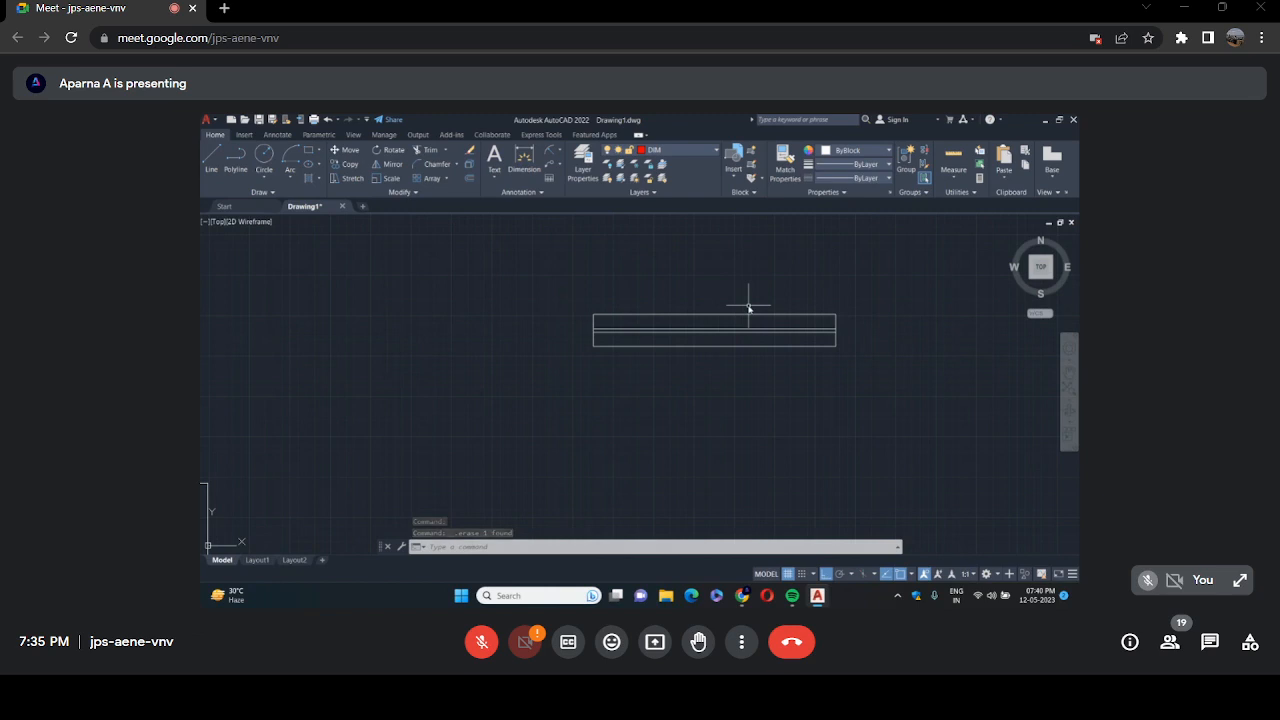
pyautogui.scroll(-2, 707, 314)
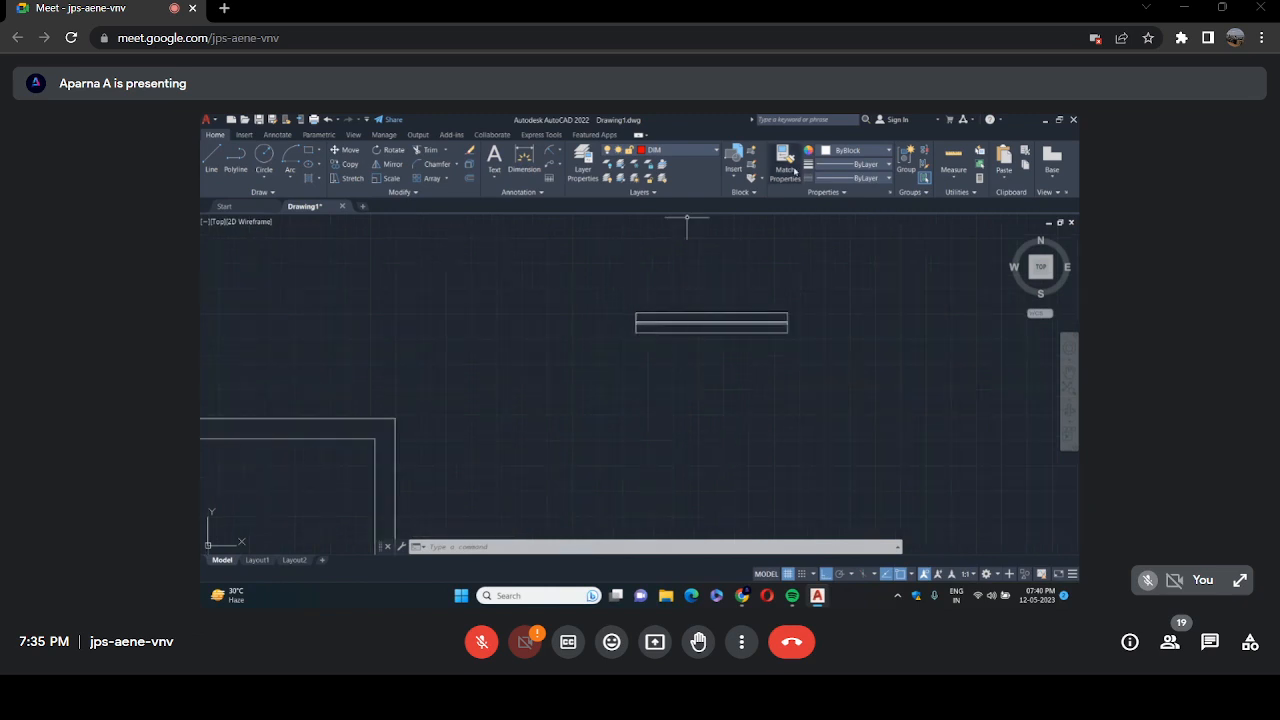
pyautogui.click(628, 272)
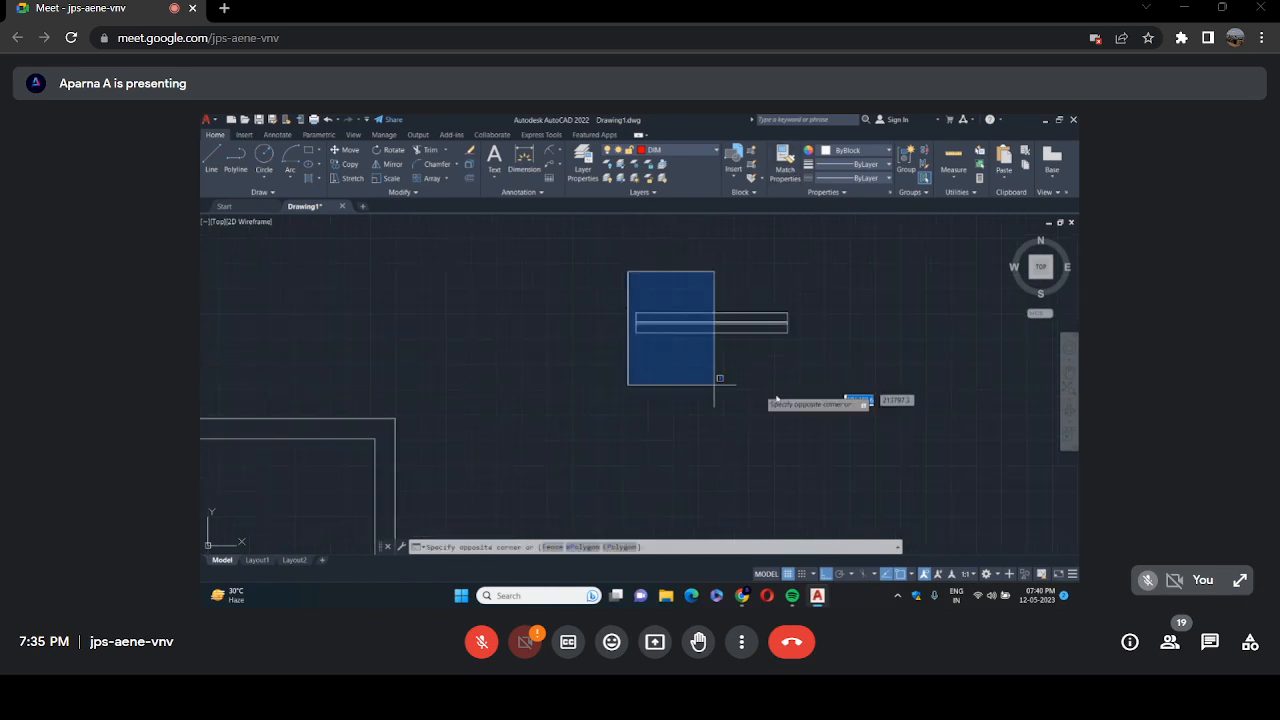
pyautogui.click(860, 403)
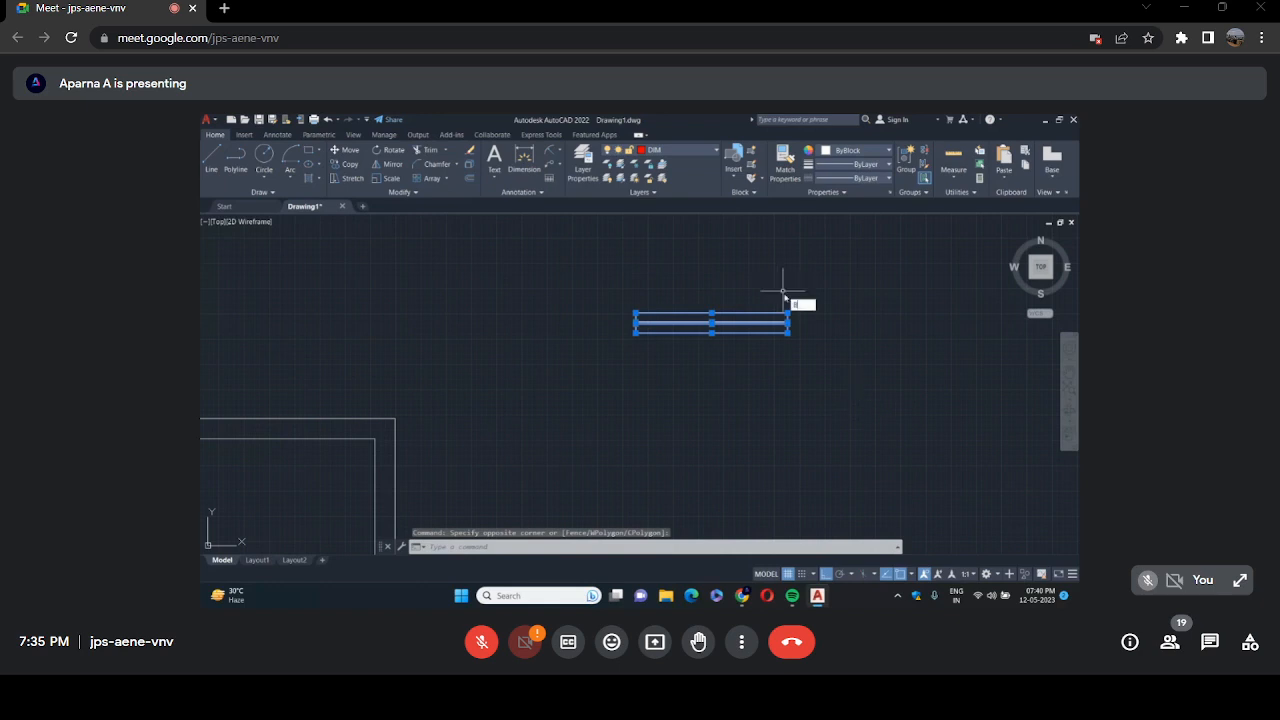
pyautogui.press('Return')
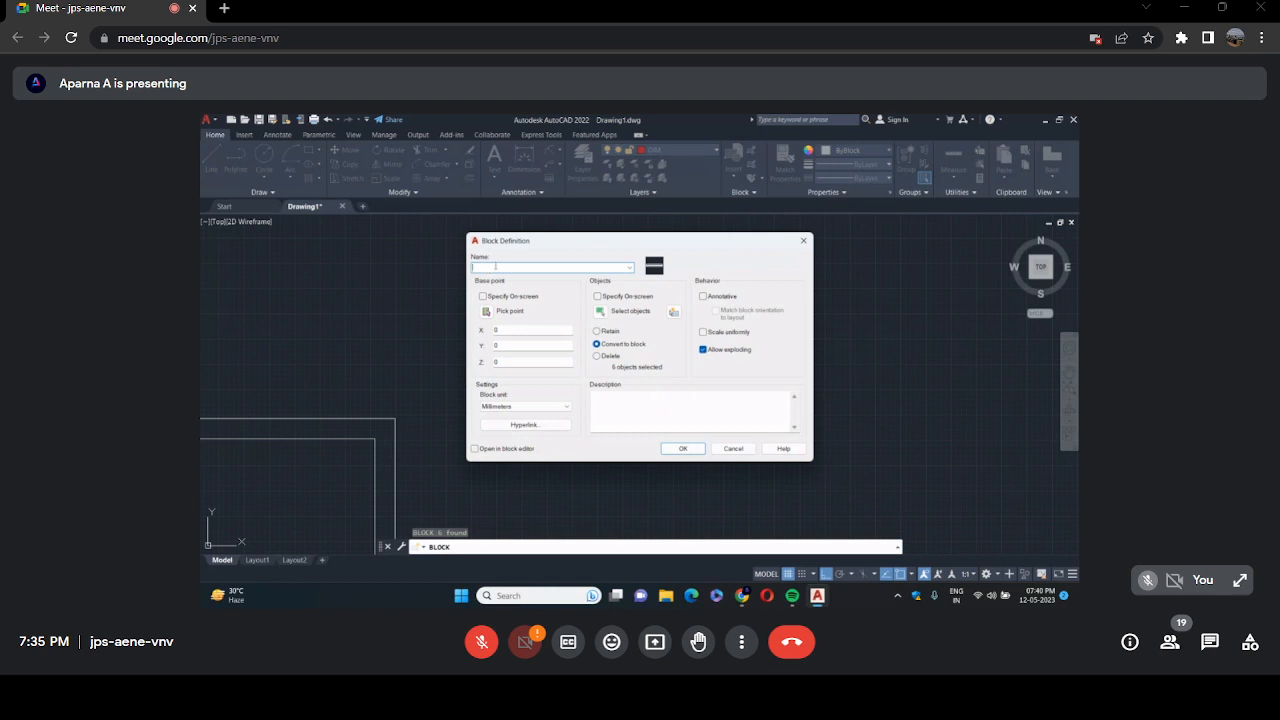
pyautogui.write('WO')
pyautogui.write('IN')
pyautogui.write('DOW')
pyautogui.click(487, 312)
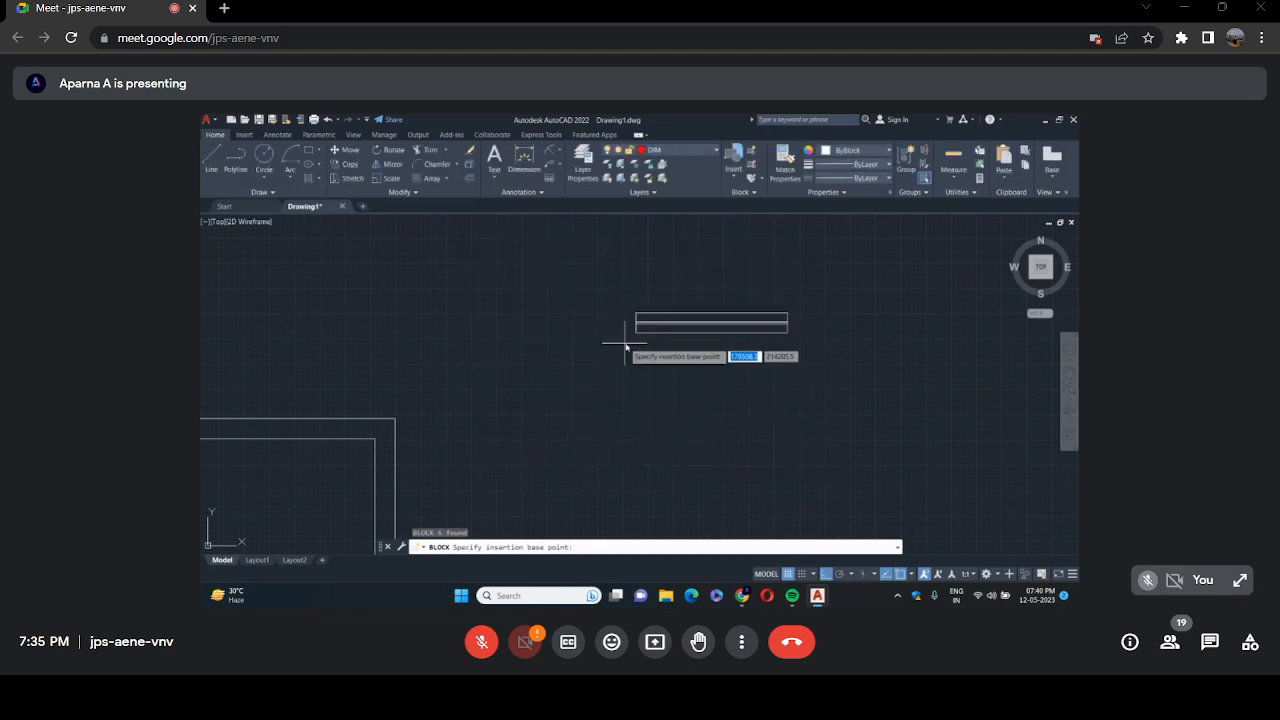
pyautogui.click(625, 344)
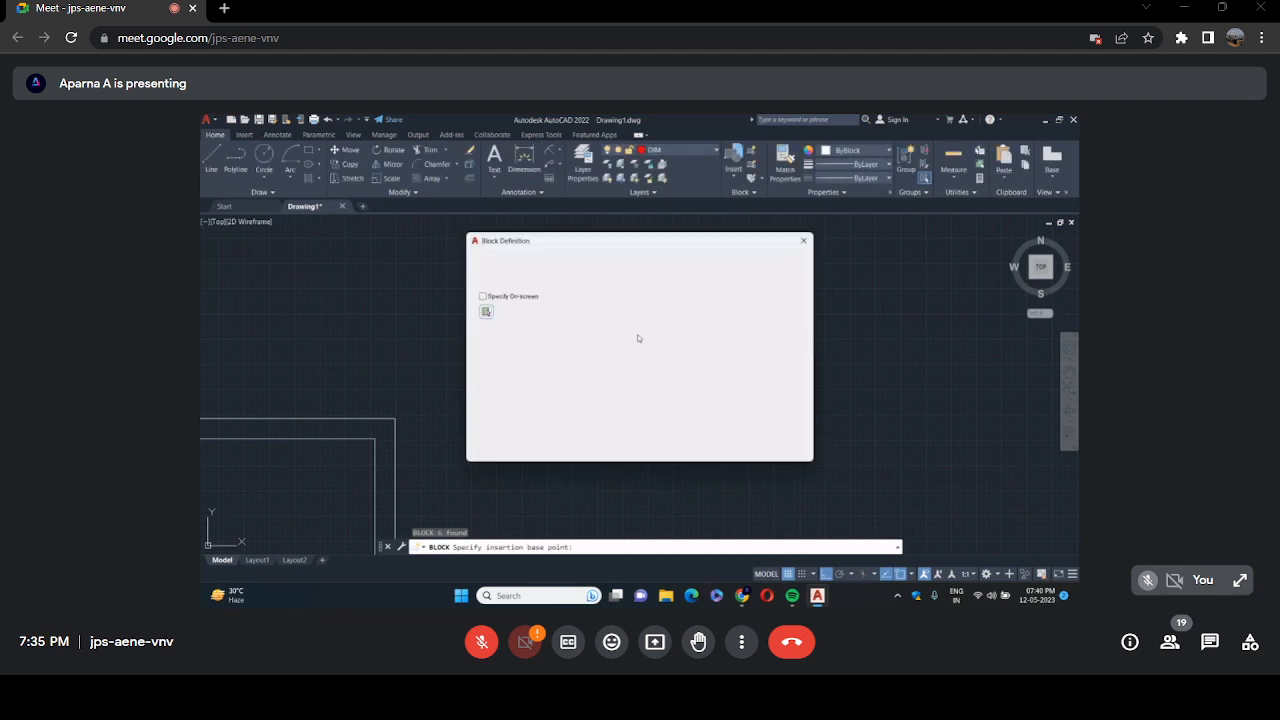
pyautogui.click(682, 449)
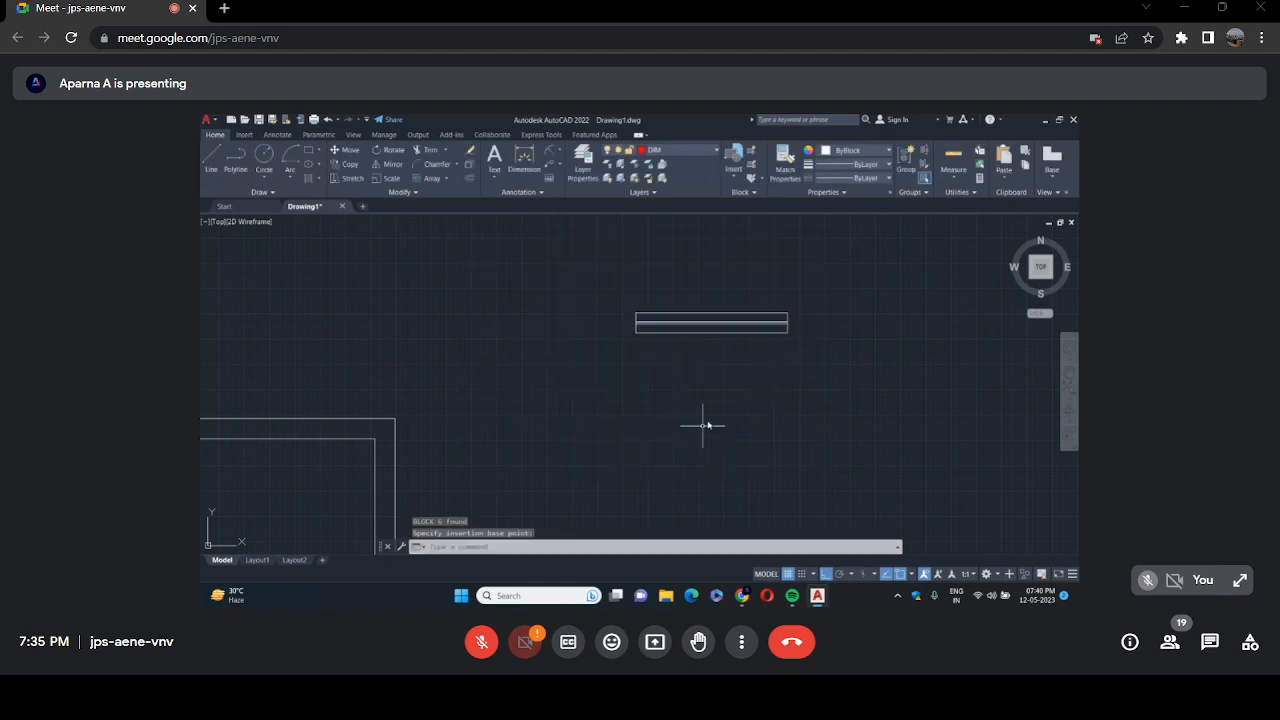
# Insert the WINDOW block into the room's bottom wall, to the right of the door.
pyautogui.scroll(-5, 650, 352)
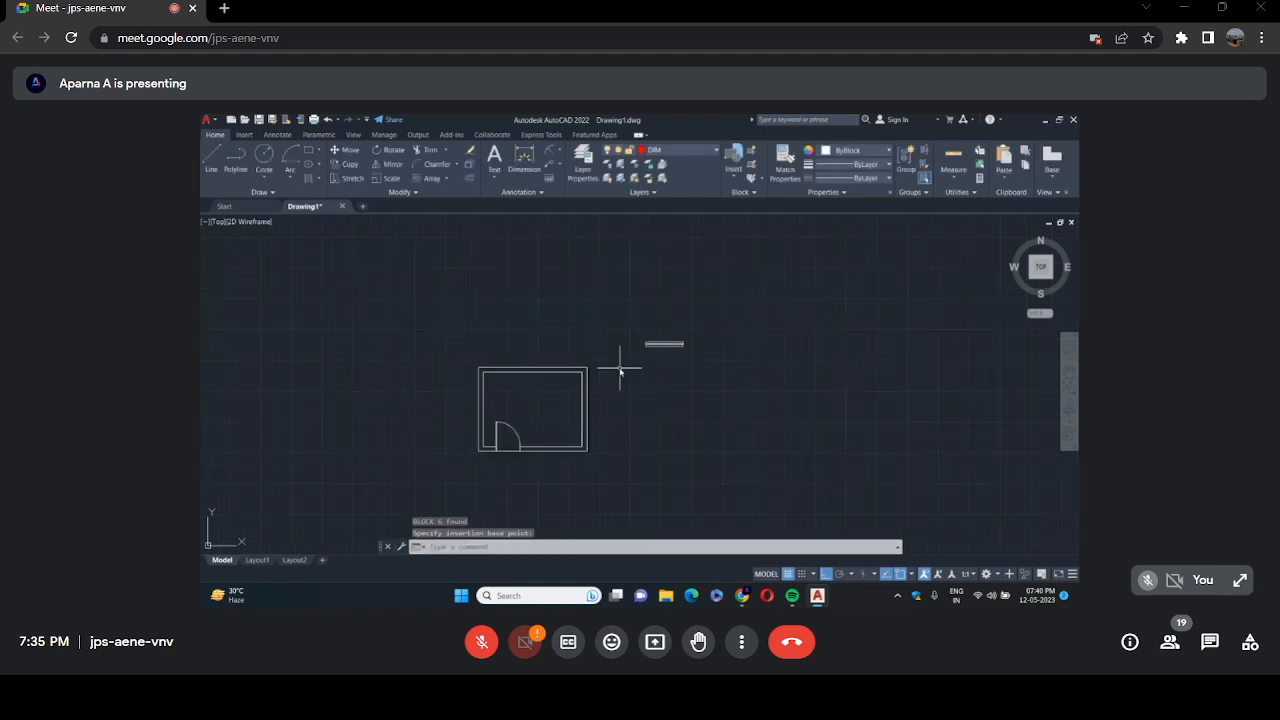
pyautogui.write('IN')
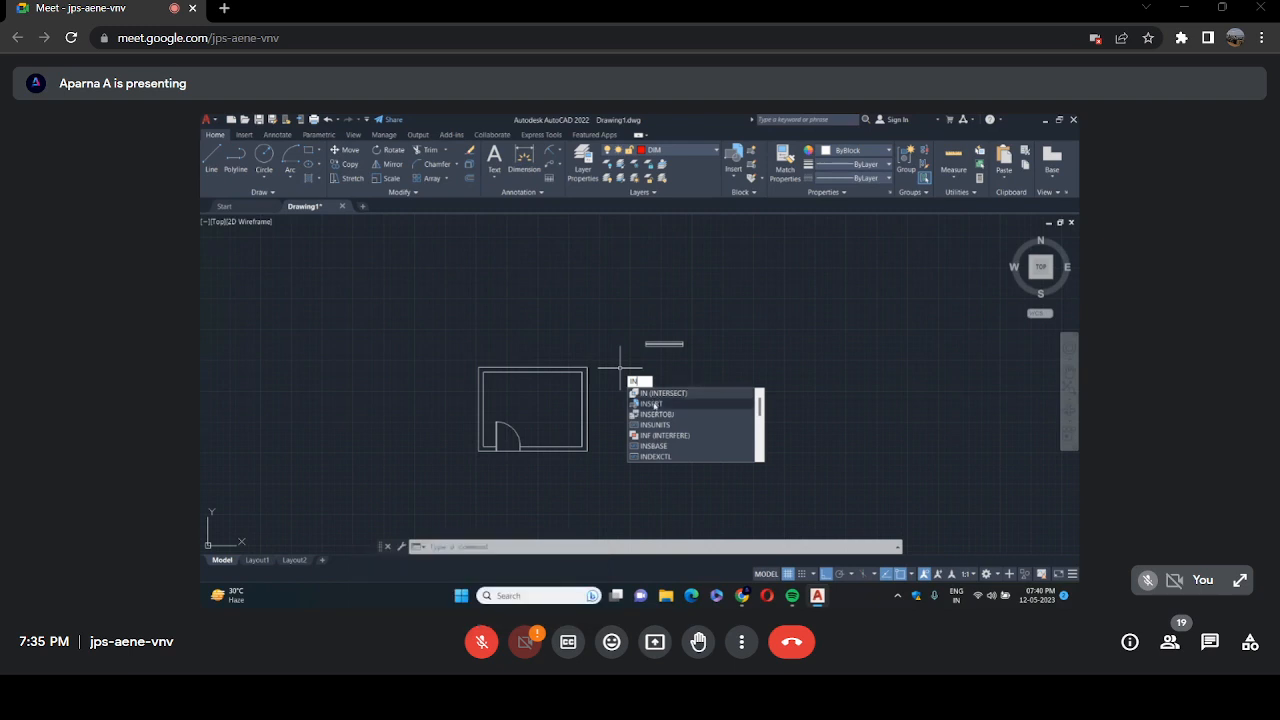
pyautogui.click(655, 403)
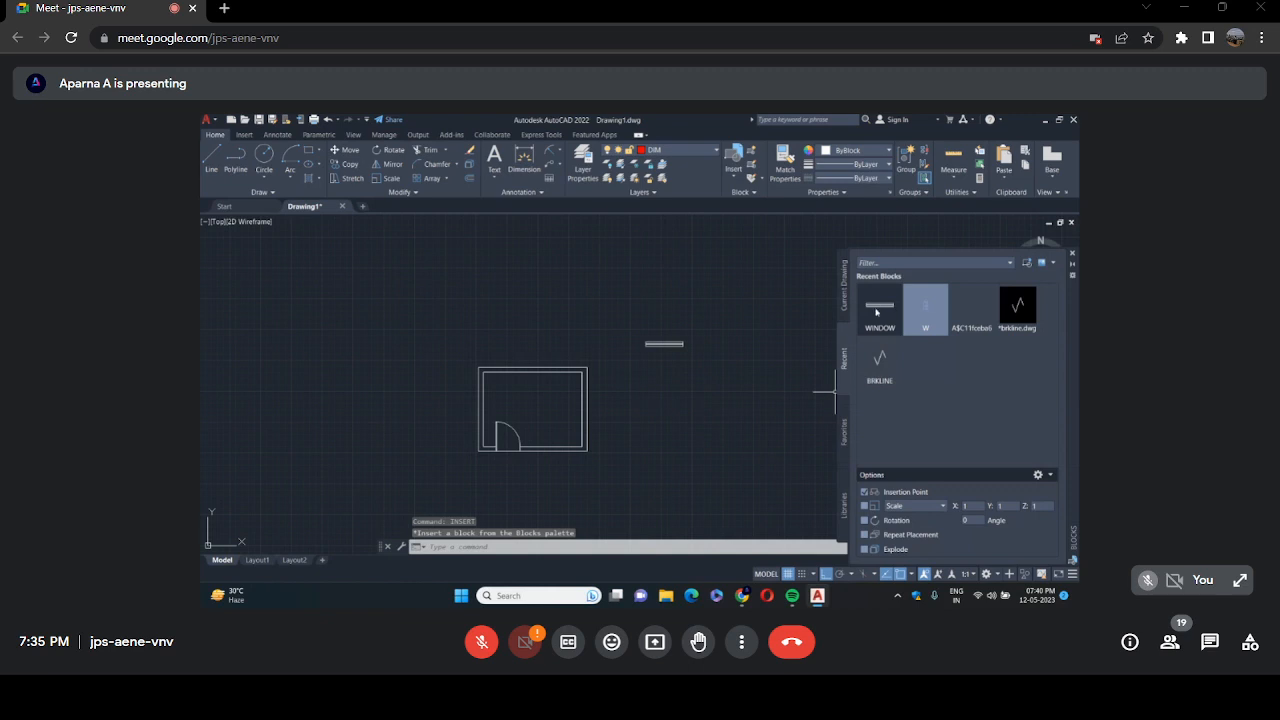
pyautogui.click(876, 311)
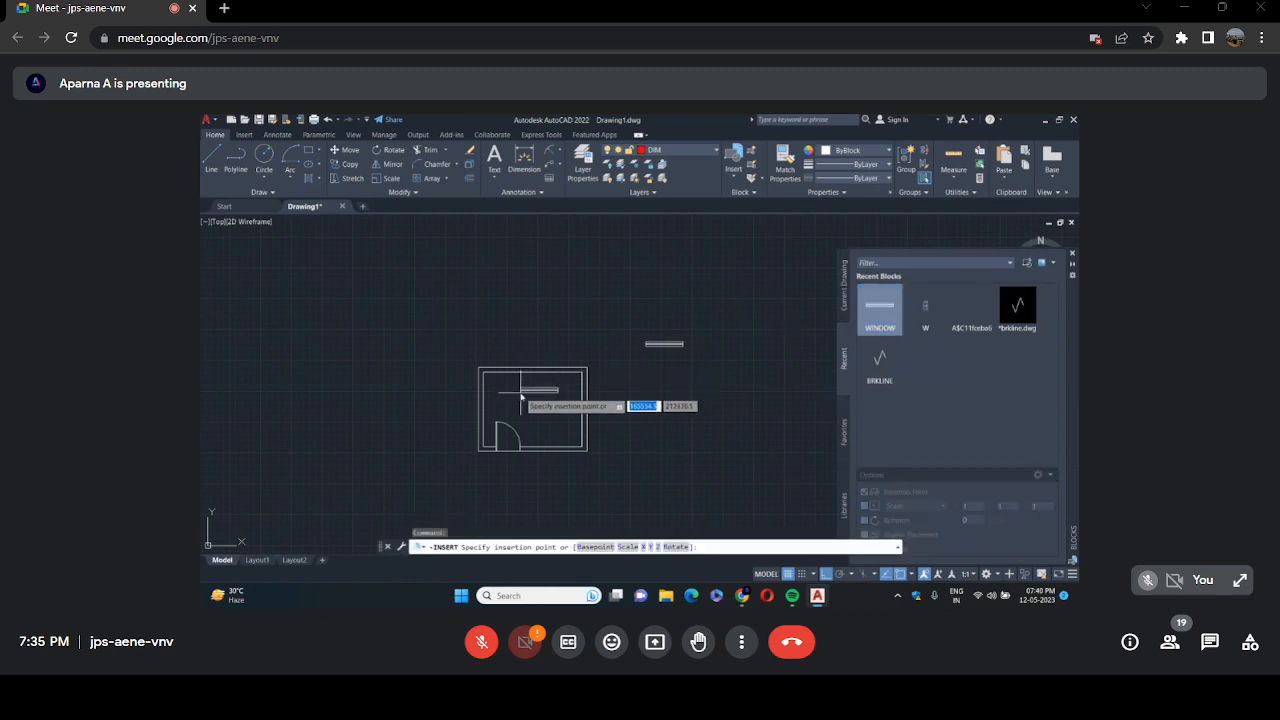
pyautogui.scroll(2, 532, 422)
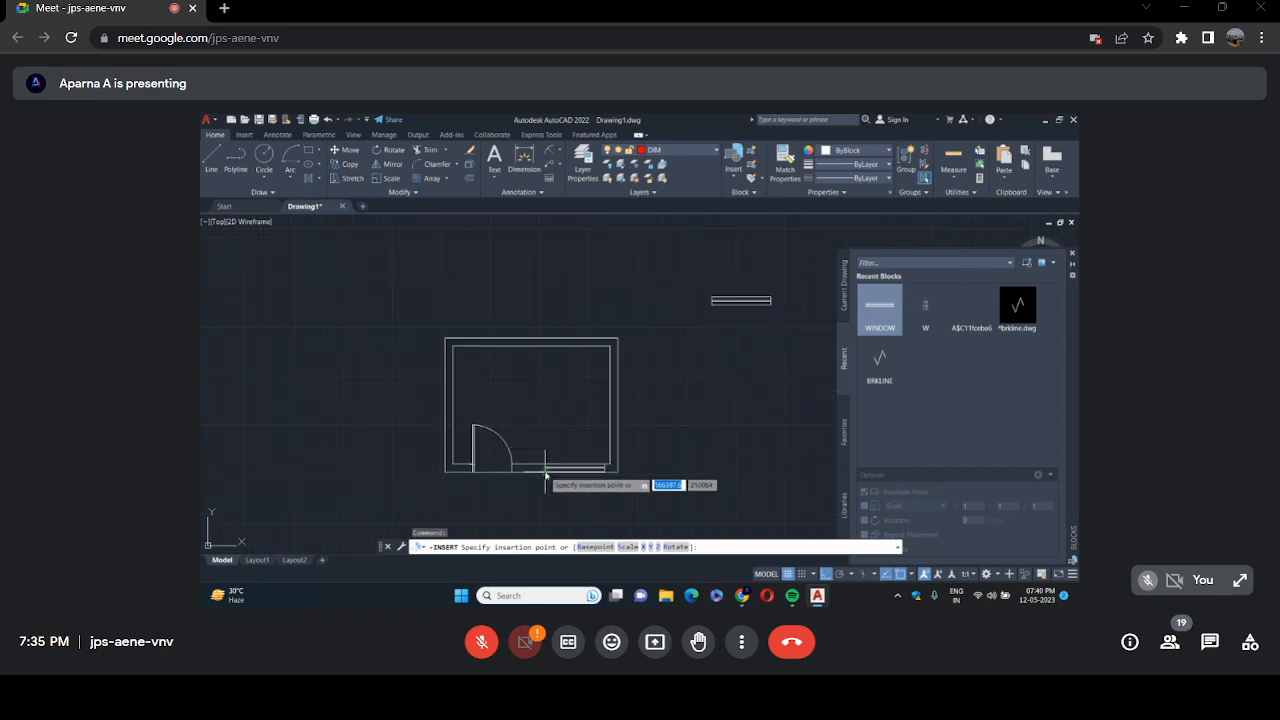
pyautogui.scroll(2, 545, 475)
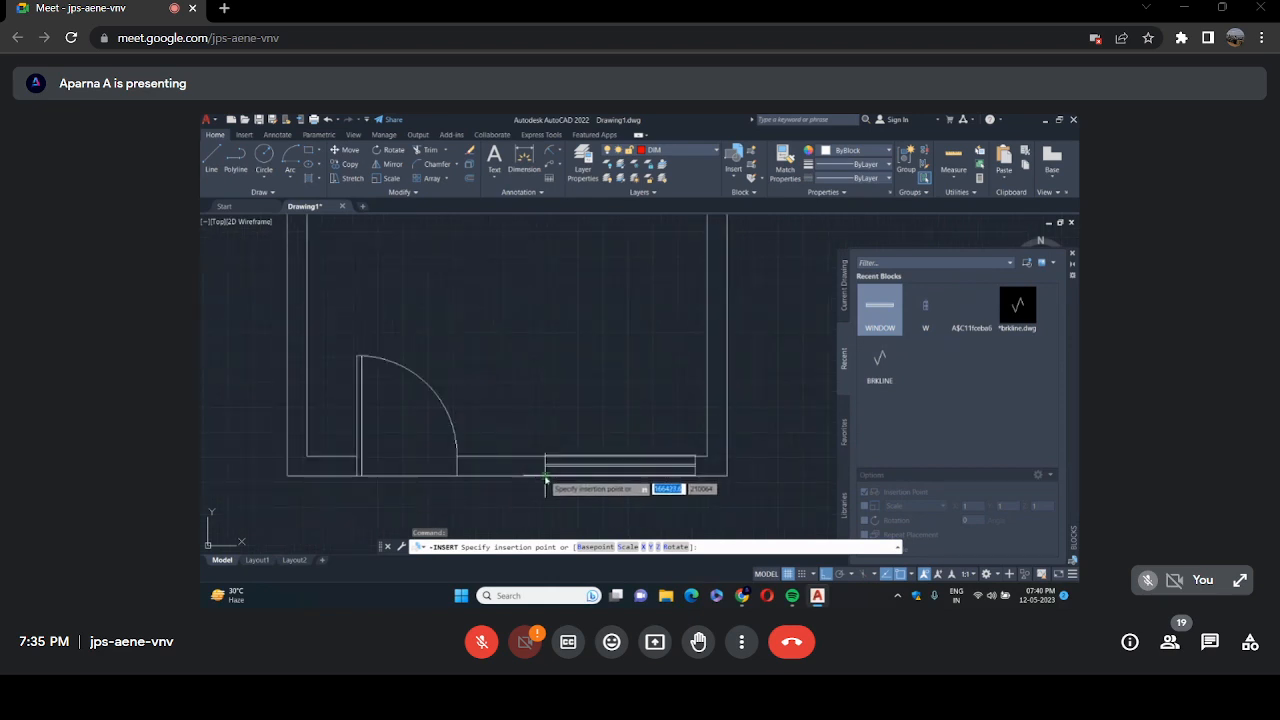
pyautogui.scroll(3, 545, 479)
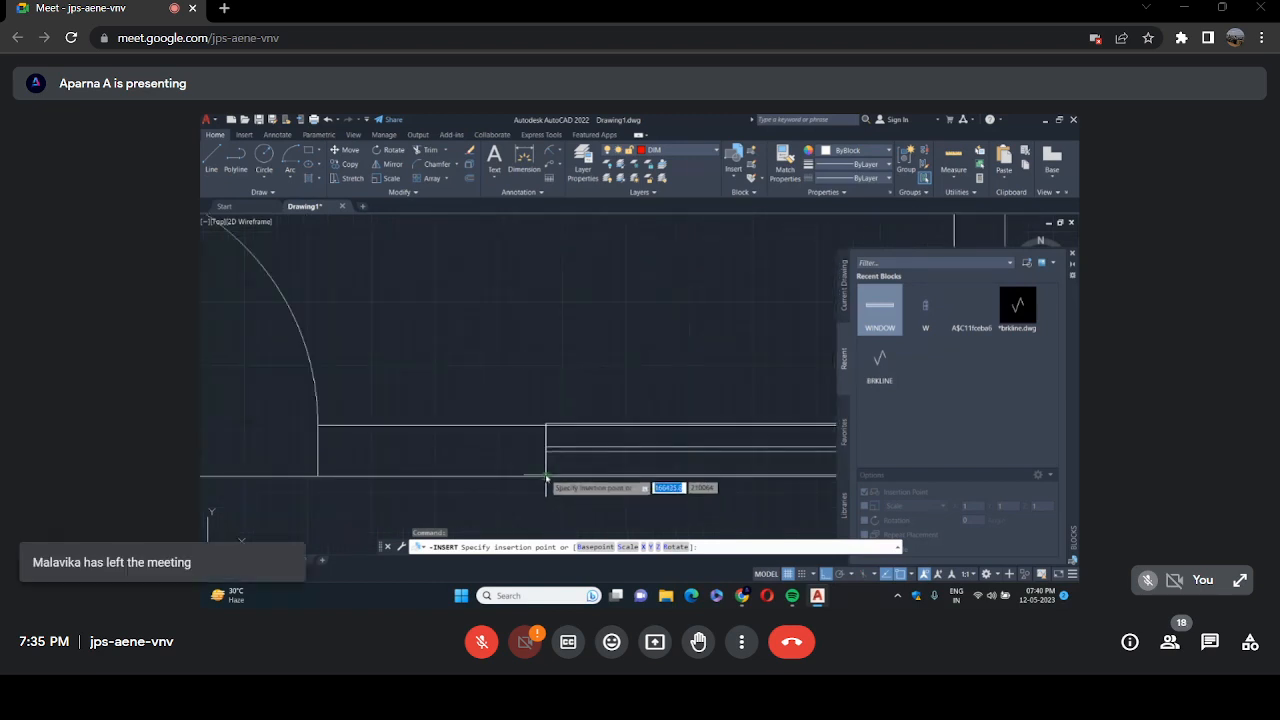
pyautogui.click(535, 453)
pyautogui.scroll(-4, 524, 453)
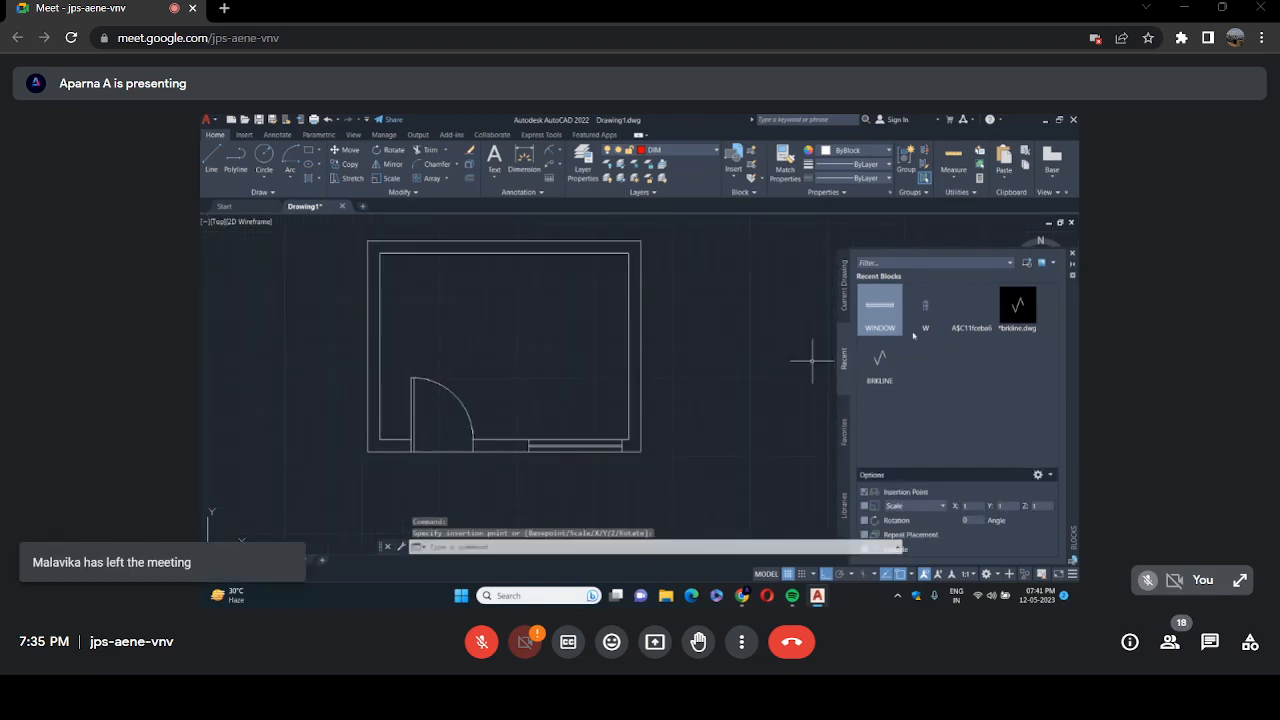
# Place an unrotated WINDOW block outside the room, to its right, and insert another rotated 90 degrees in the right wall.
pyautogui.click(880, 308)
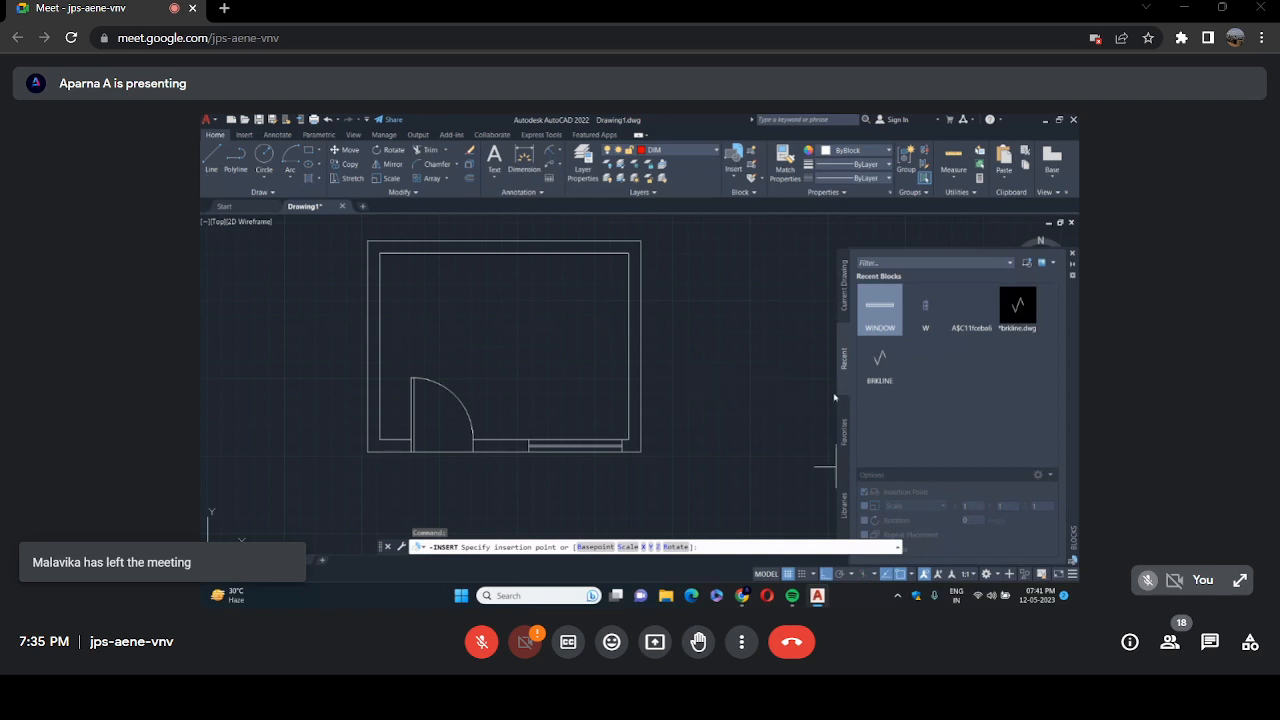
pyautogui.click(732, 283)
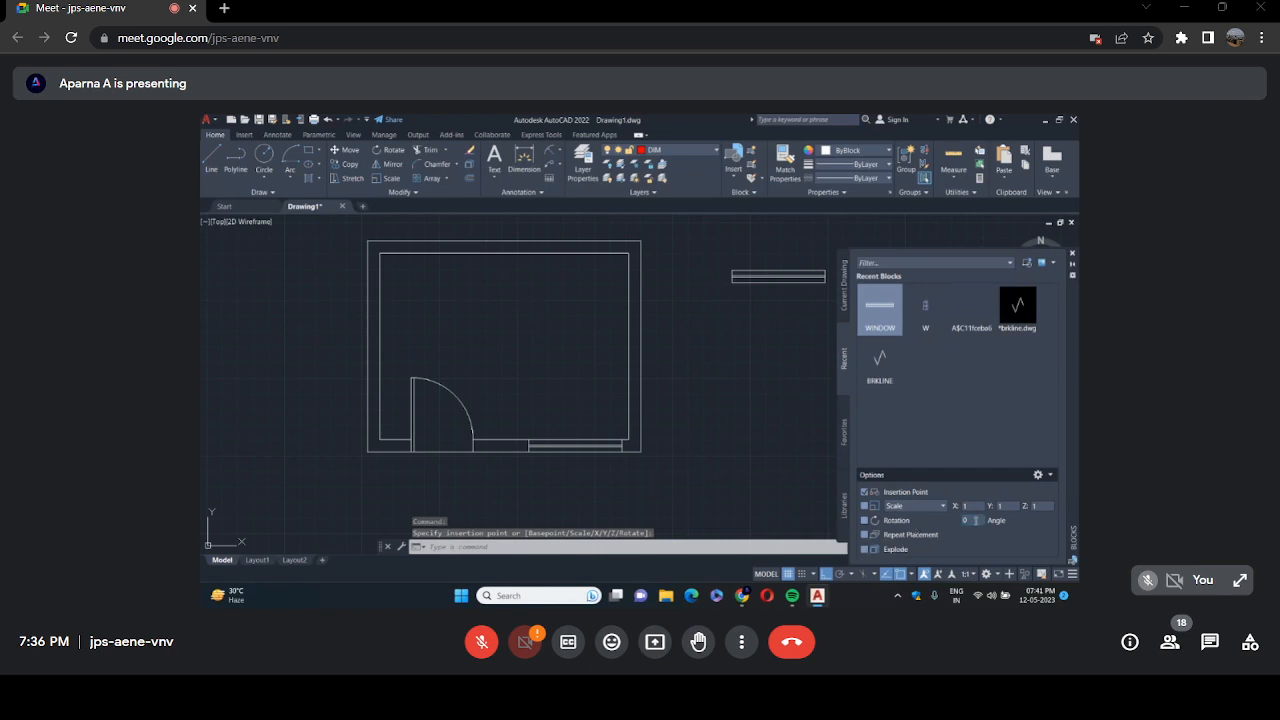
pyautogui.doubleClick(966, 520)
pyautogui.write('90')
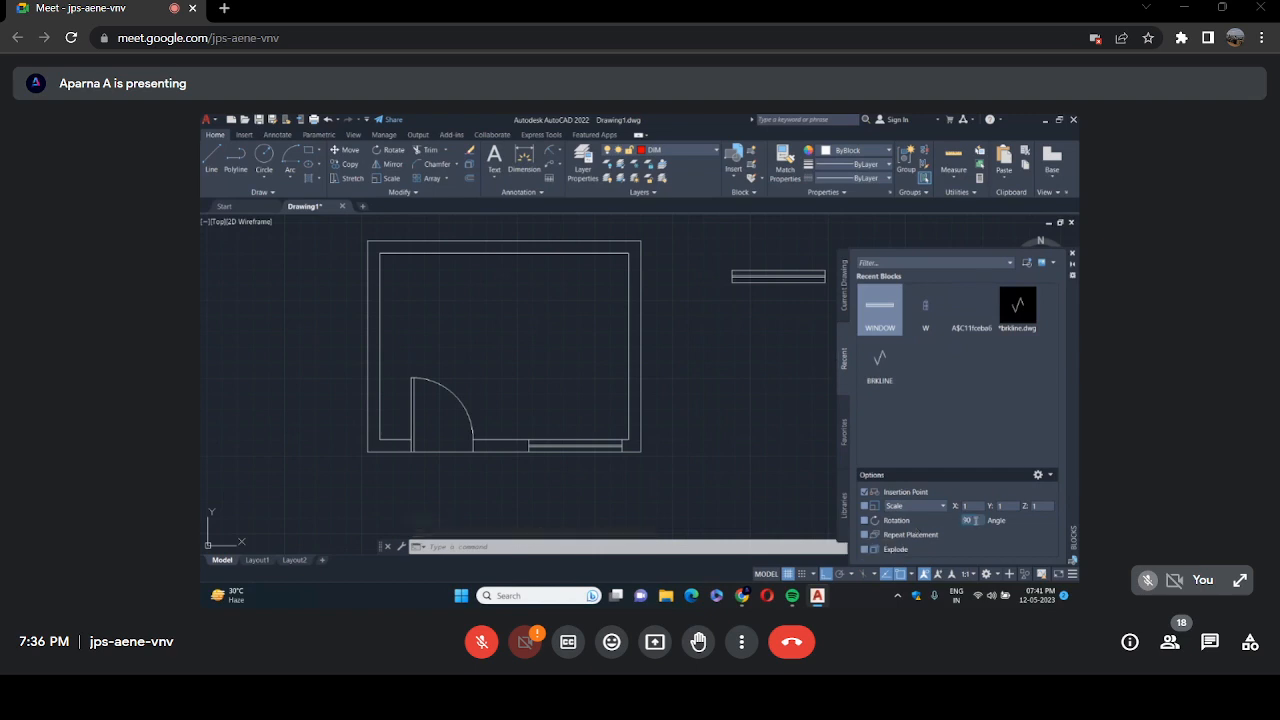
pyautogui.click(880, 305)
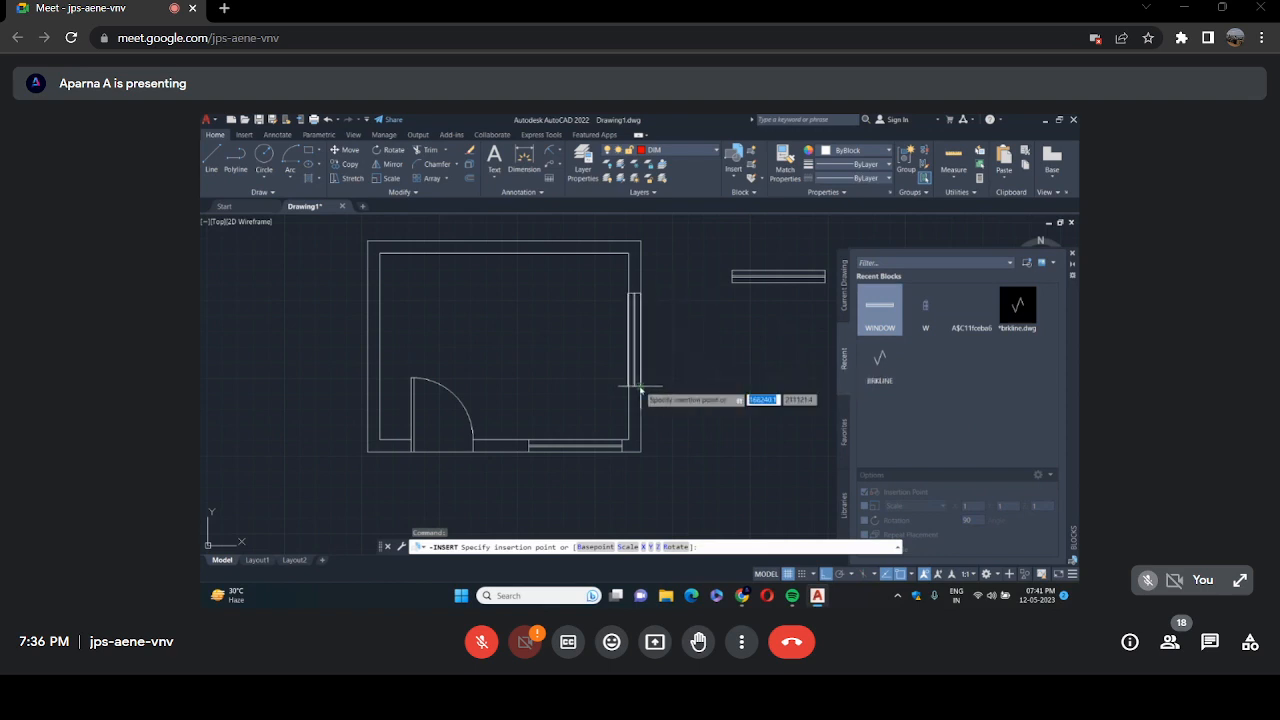
pyautogui.scroll(4, 637, 390)
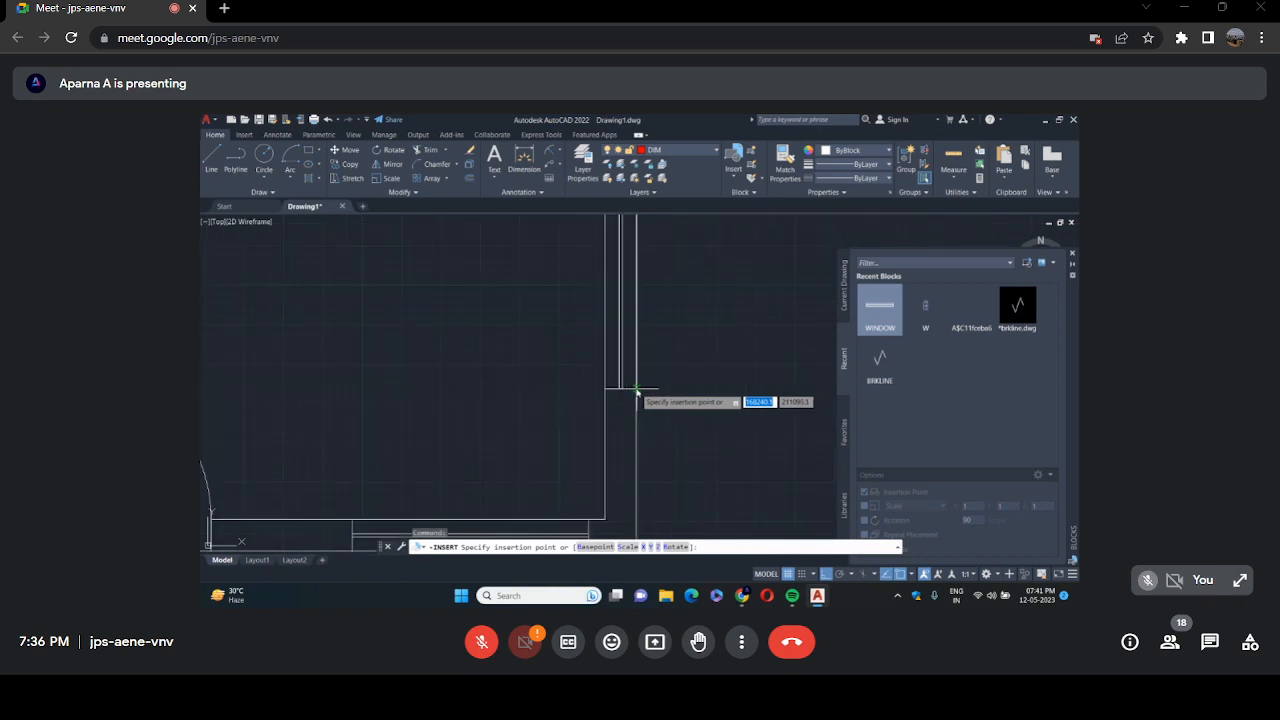
pyautogui.click(637, 390)
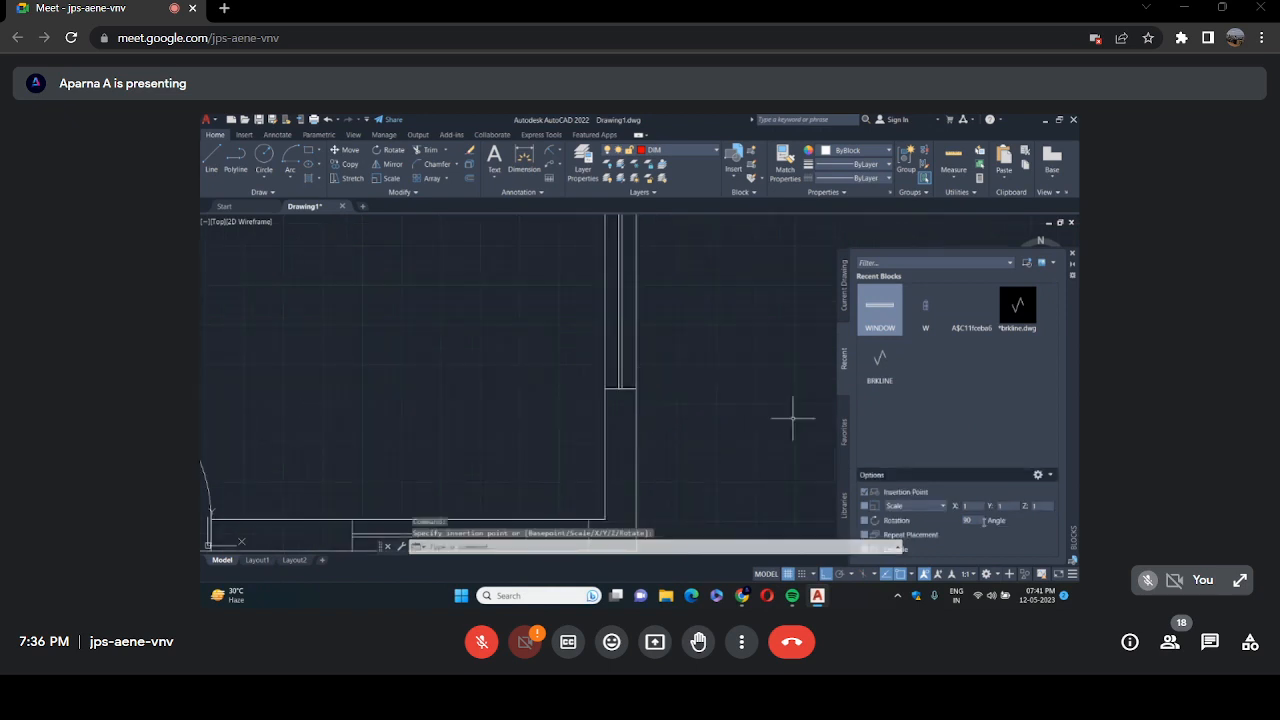
# Insert a WINDOW block rotated 90 degrees in the room's left wall, and close the blocks palette.
pyautogui.click(876, 326)
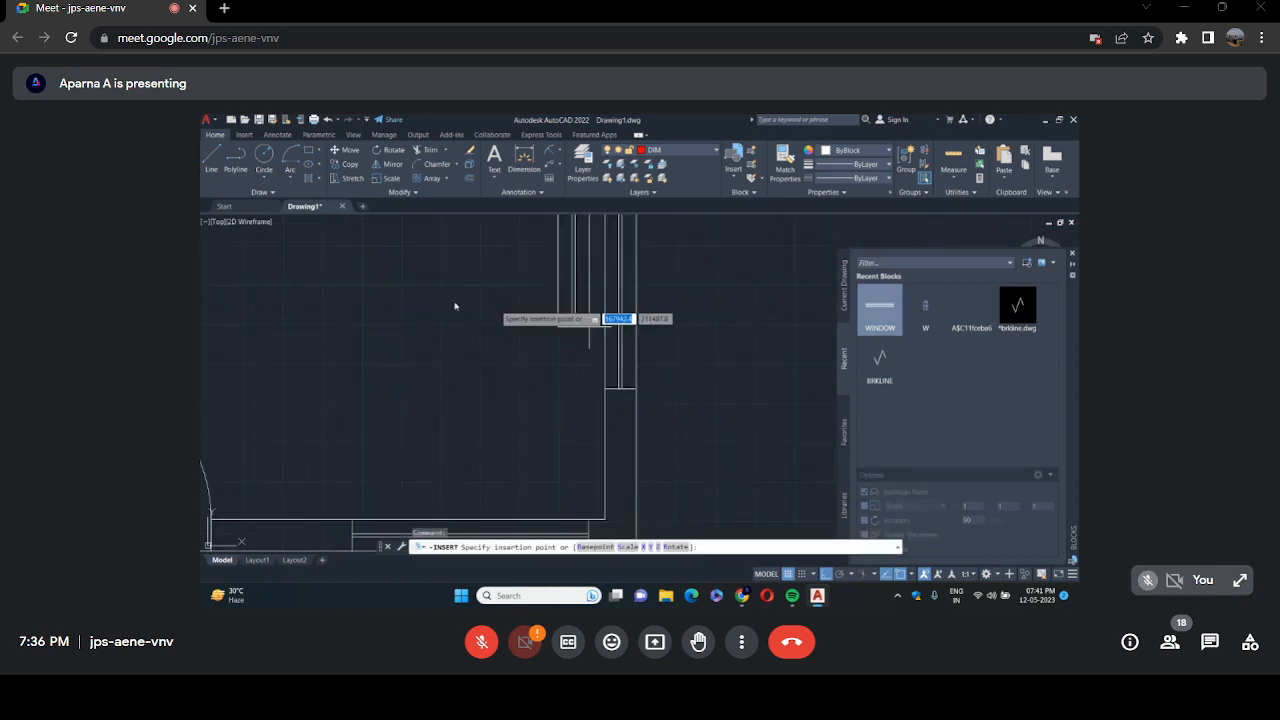
pyautogui.scroll(-8, 410, 310)
pyautogui.scroll(7, 354, 310)
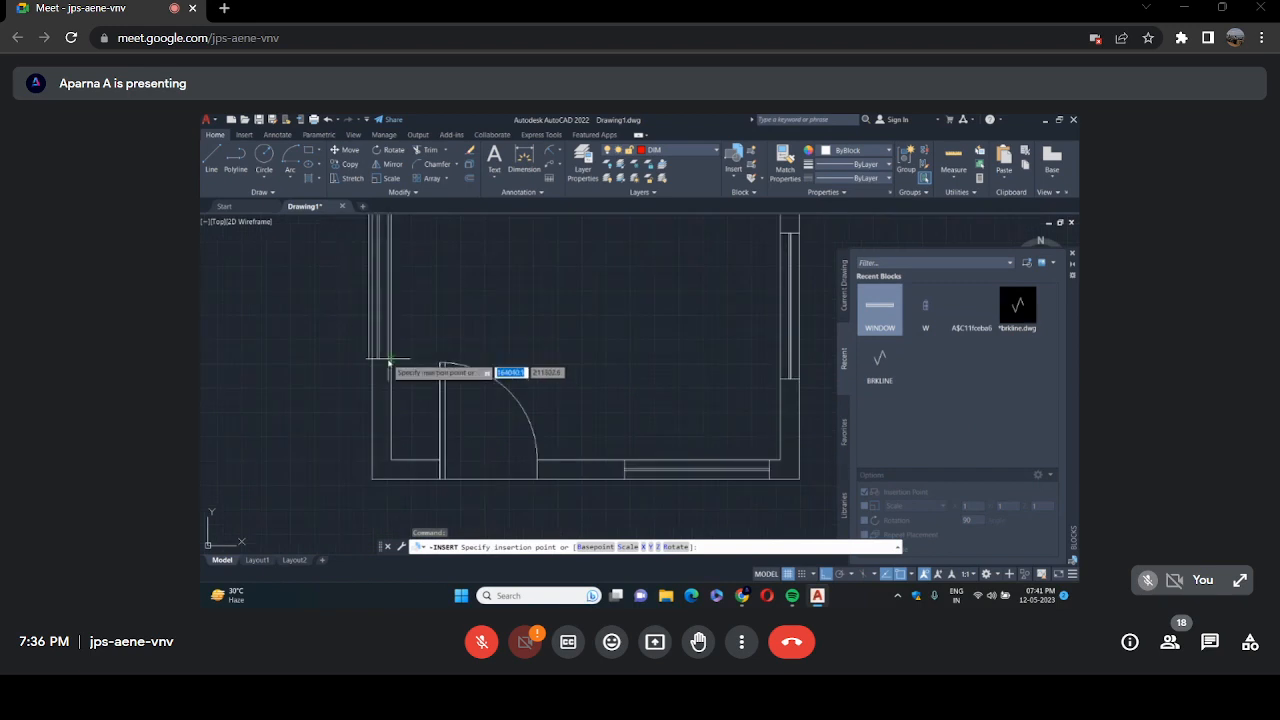
pyautogui.click(390, 364)
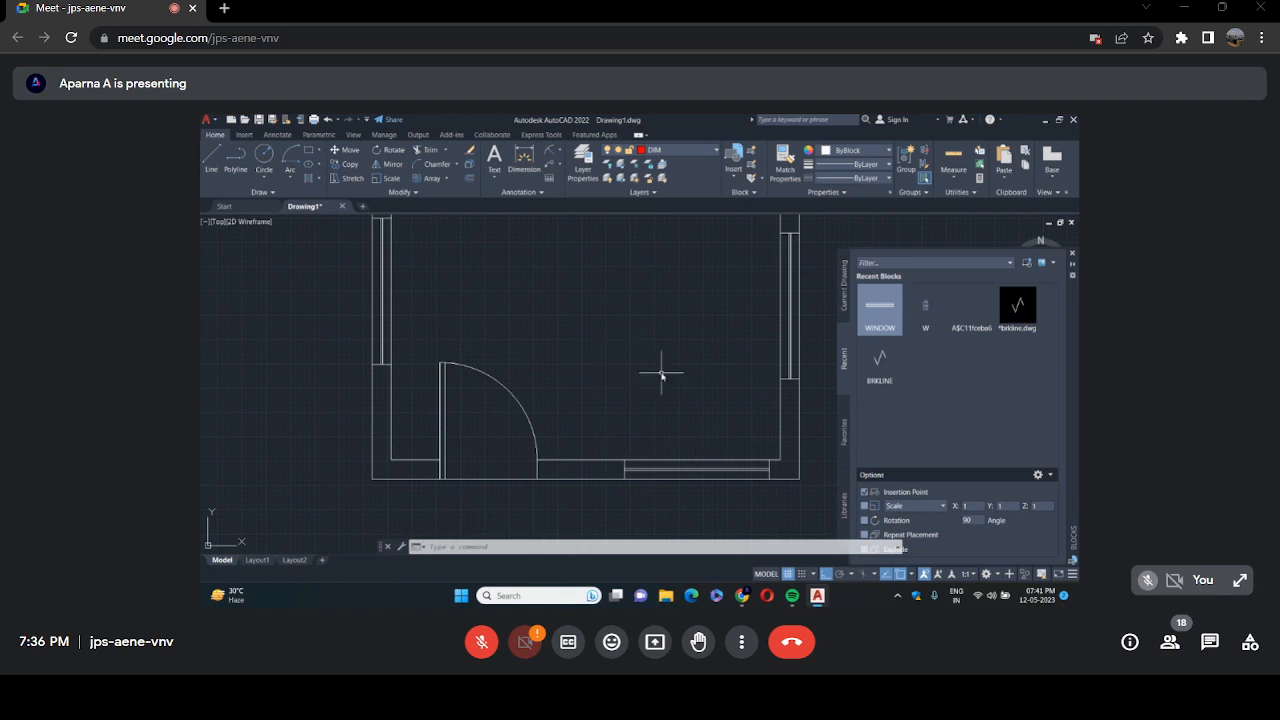
pyautogui.scroll(-2, 663, 371)
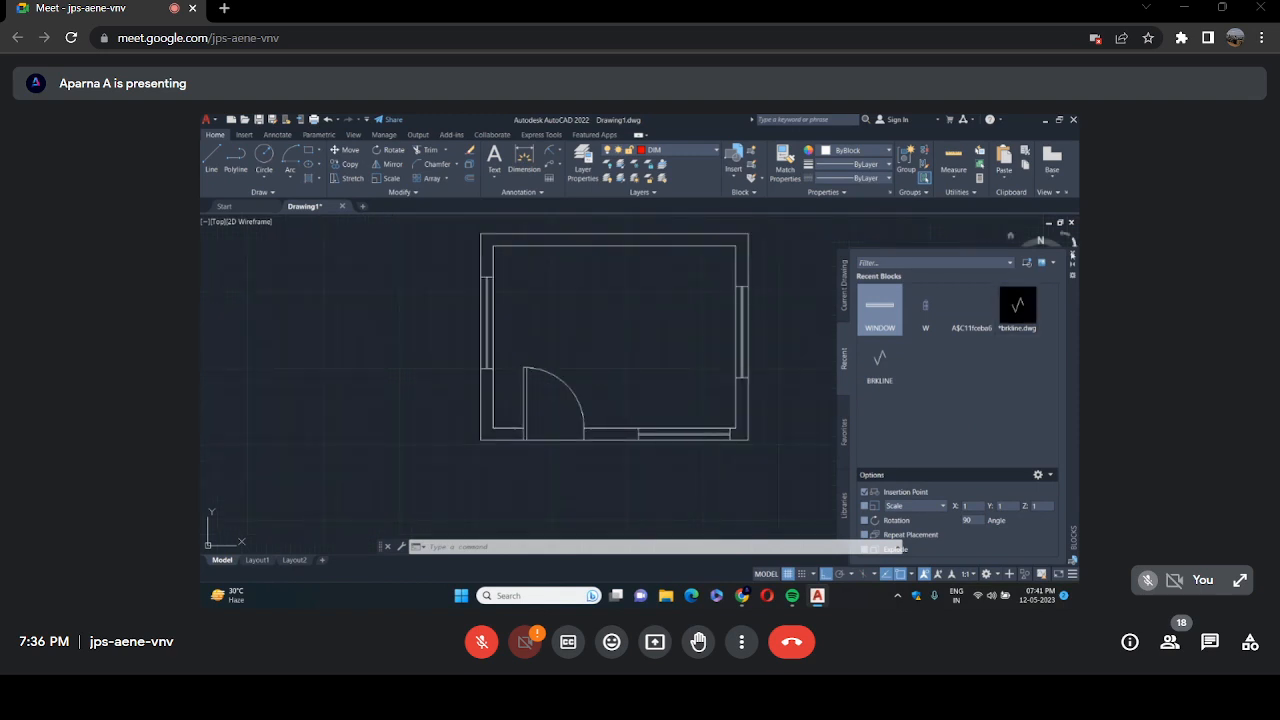
pyautogui.click(1073, 255)
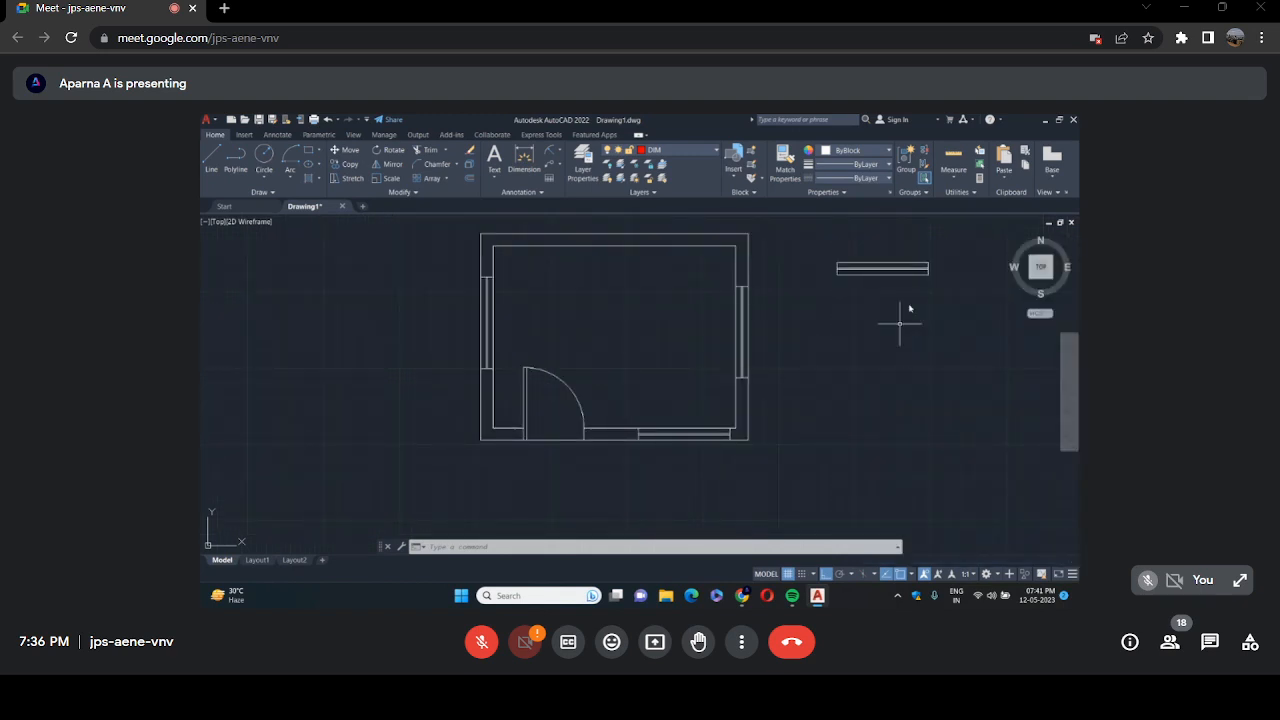
# Delete the two spare window blocks lying outside the room plan.
pyautogui.click(826, 236)
pyautogui.click(961, 342)
pyautogui.press('Delete')
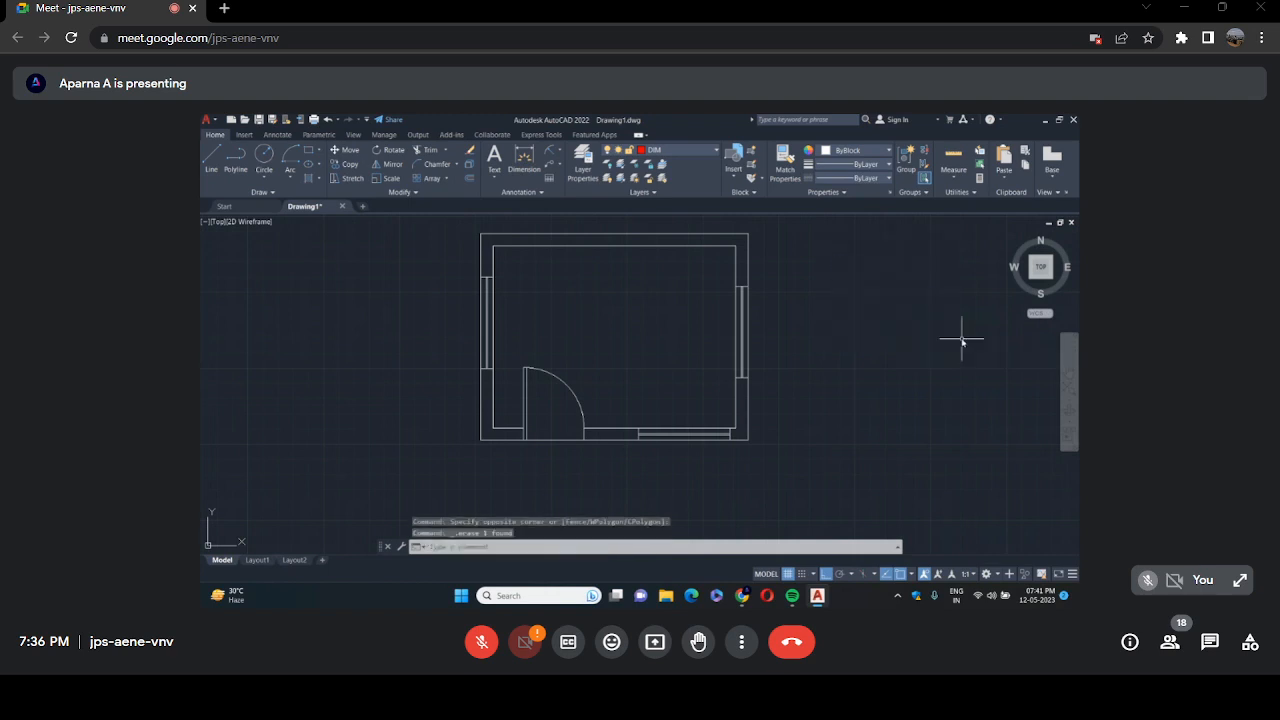
pyautogui.scroll(-4, 868, 320)
pyautogui.click(842, 246)
pyautogui.click(937, 306)
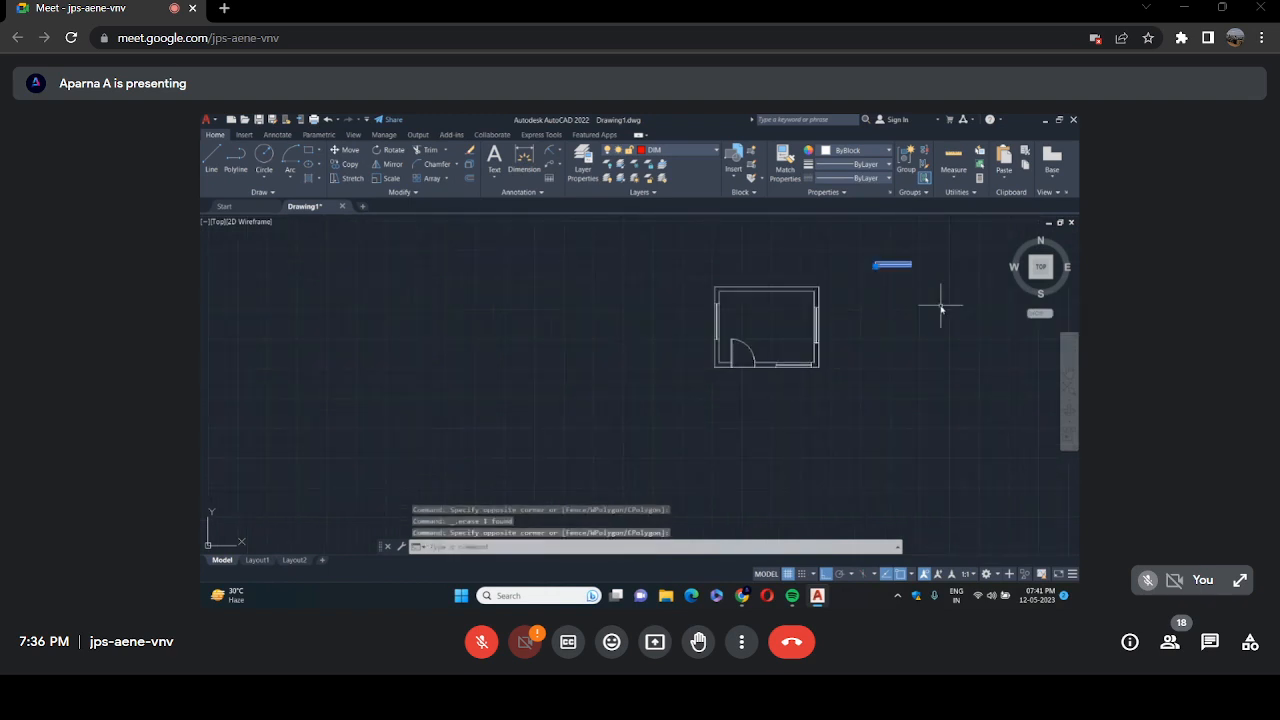
pyautogui.press('Delete')
pyautogui.scroll(2, 904, 343)
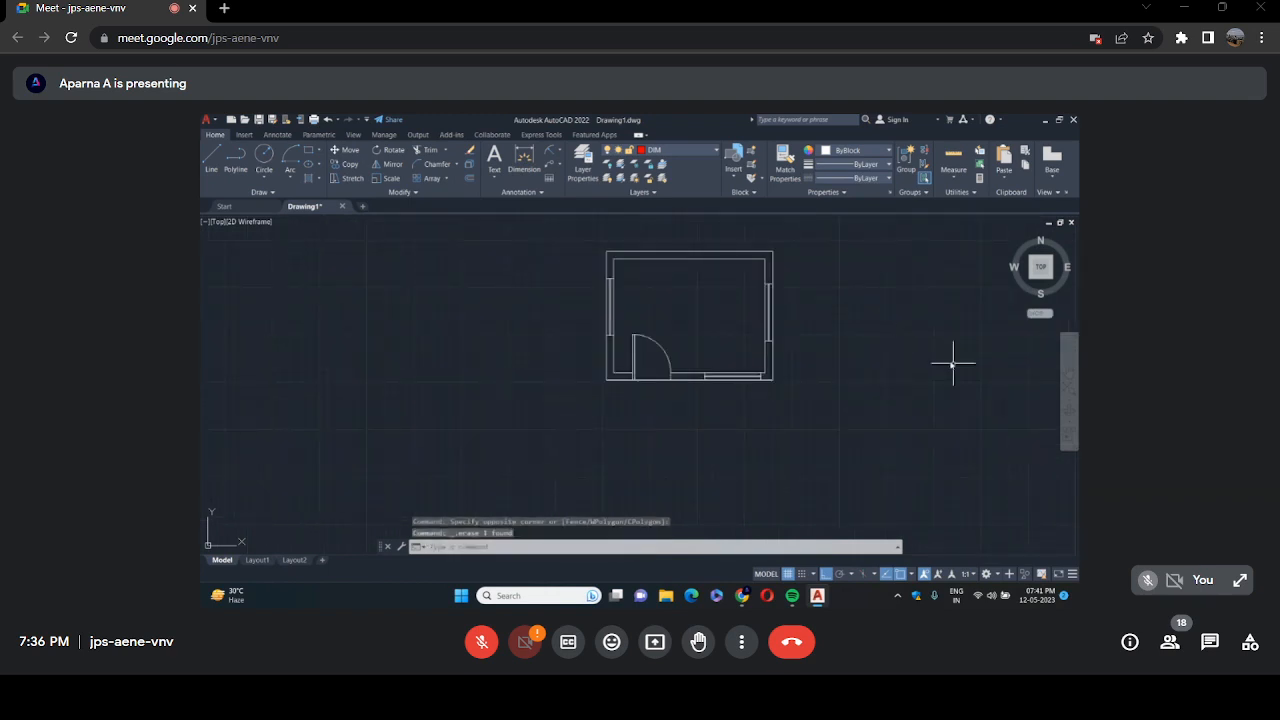
# Open the choice of text types for annotating the room plan.
pyautogui.click(496, 178)
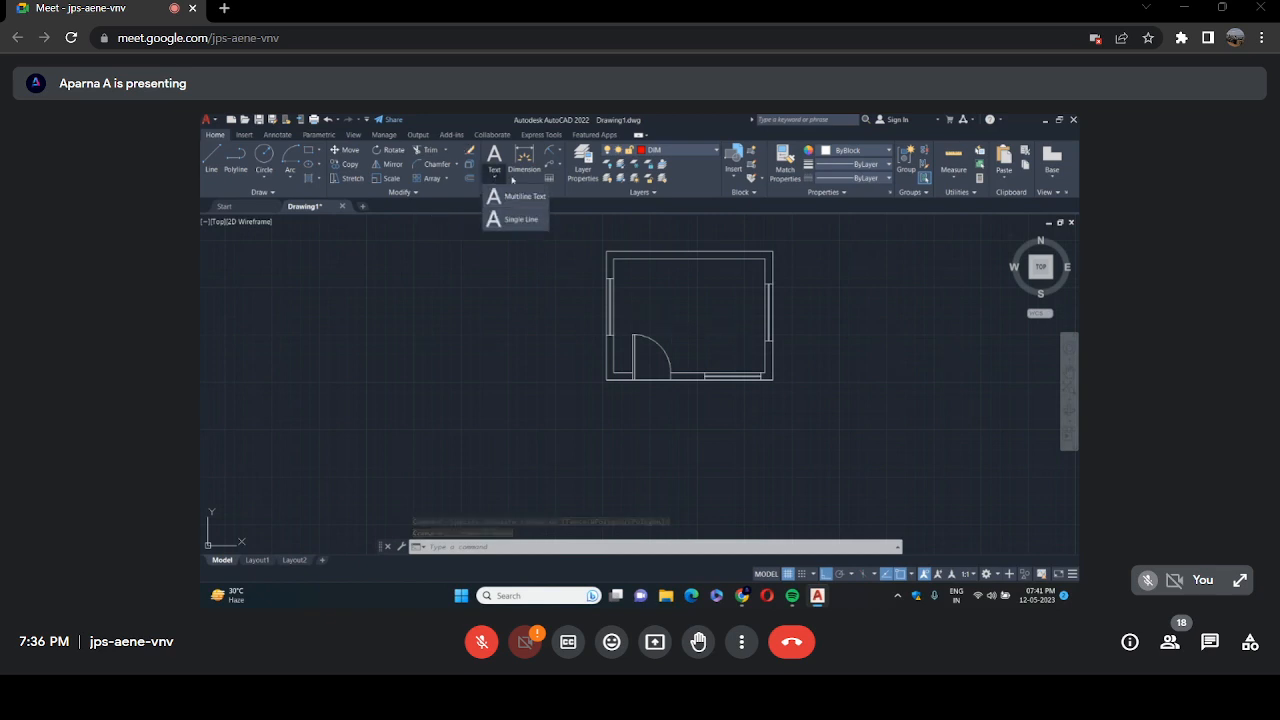
# Place the single-line text "PLAN" below the floor plan with a height of 50 and the default rotation.
pyautogui.click(514, 220)
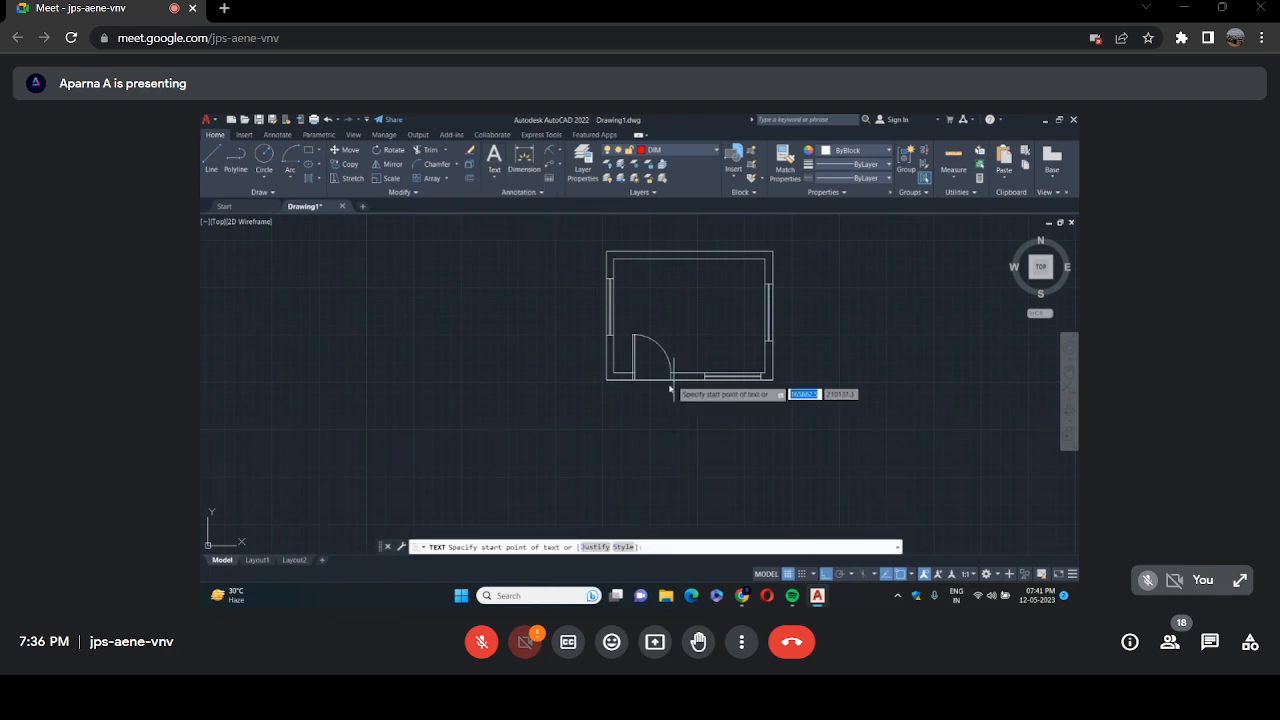
pyautogui.click(645, 410)
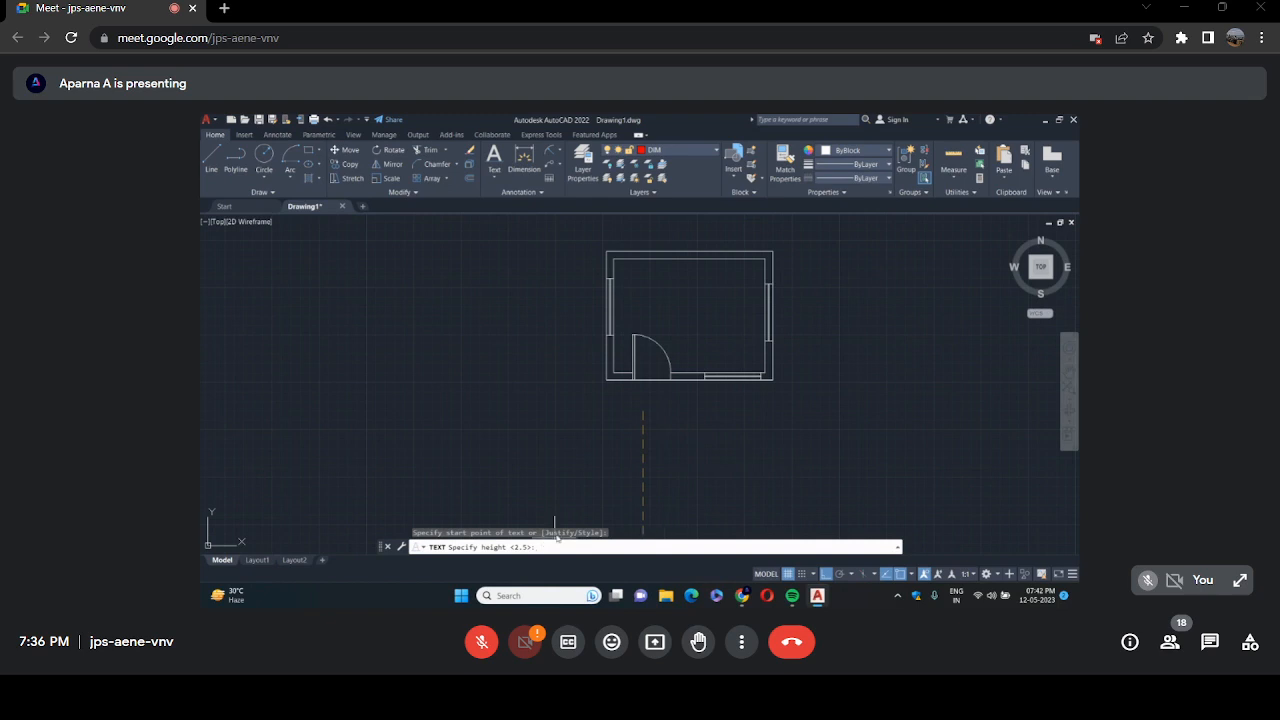
pyautogui.write('50')
pyautogui.press('Return')
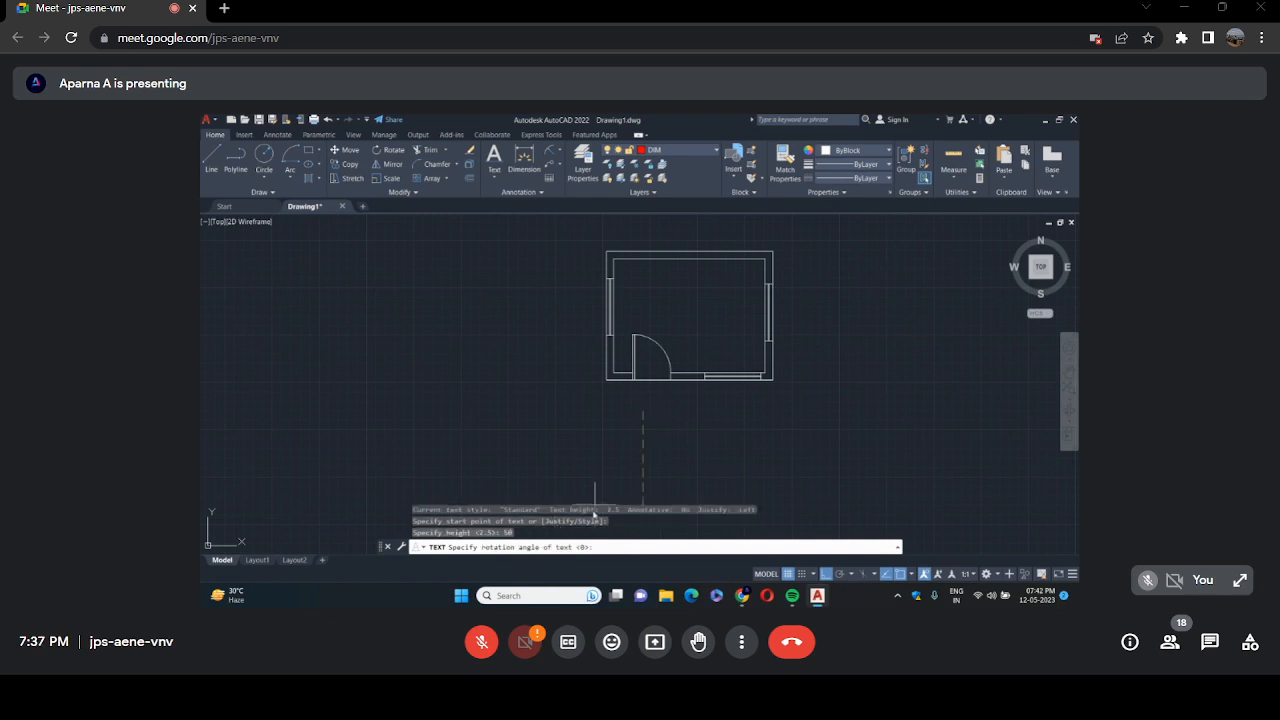
pyautogui.press('Return')
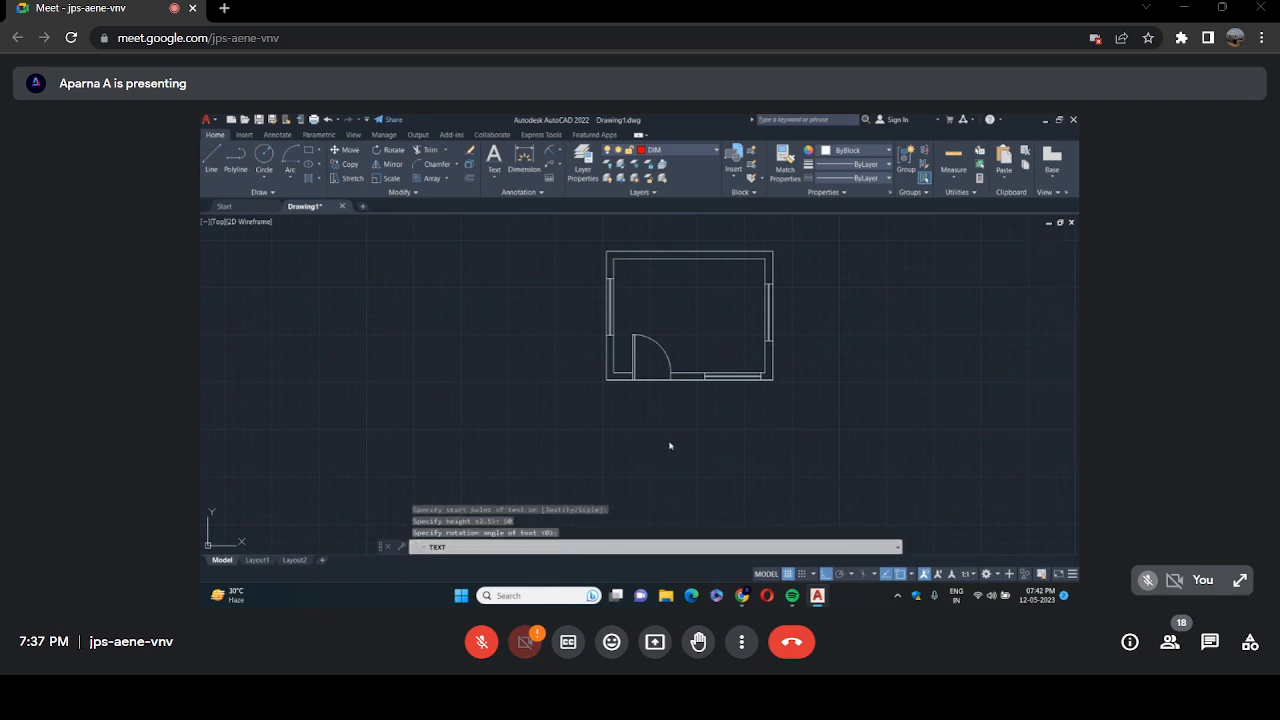
pyautogui.write('PLAN')
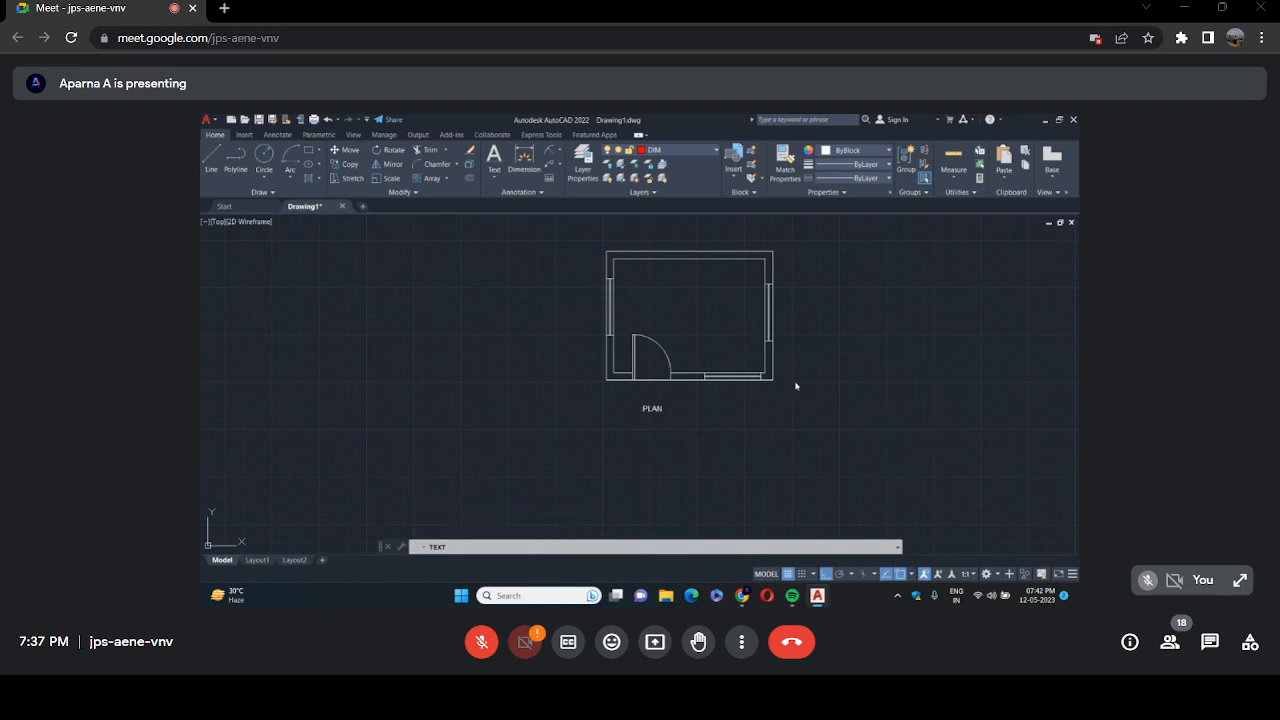
pyautogui.scroll(-2, 684, 247)
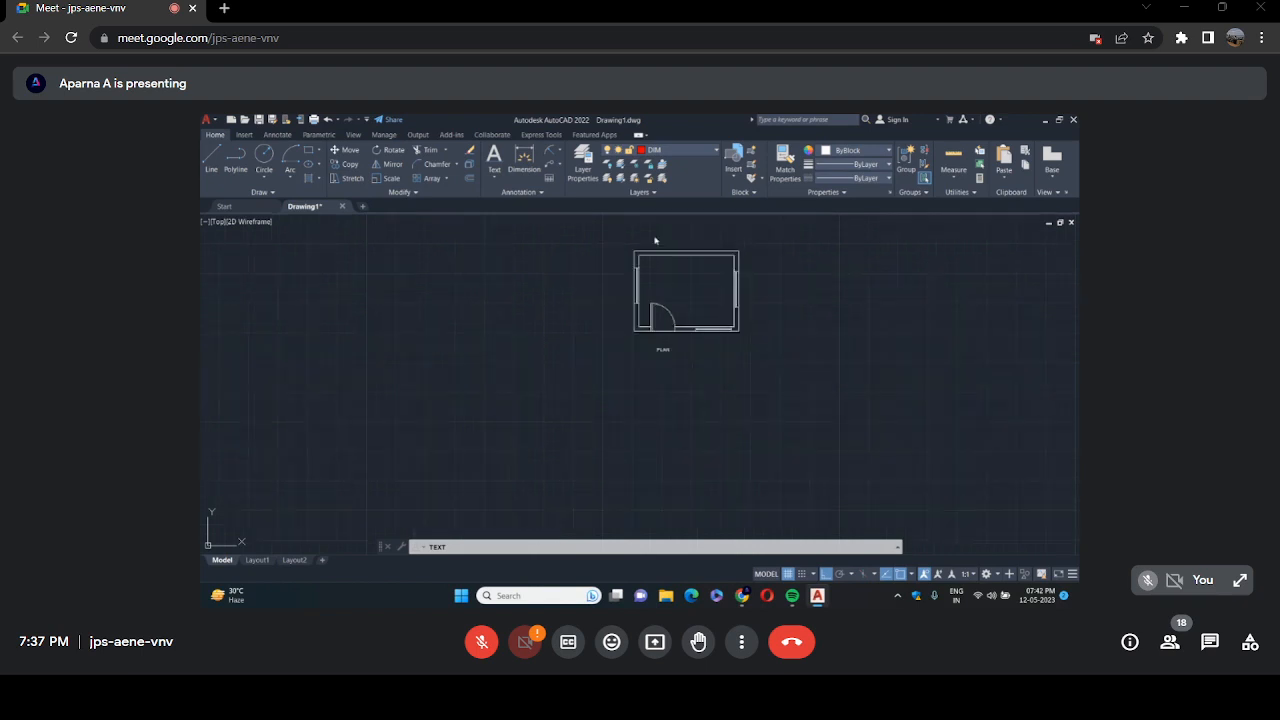
pyautogui.scroll(4, 665, 247)
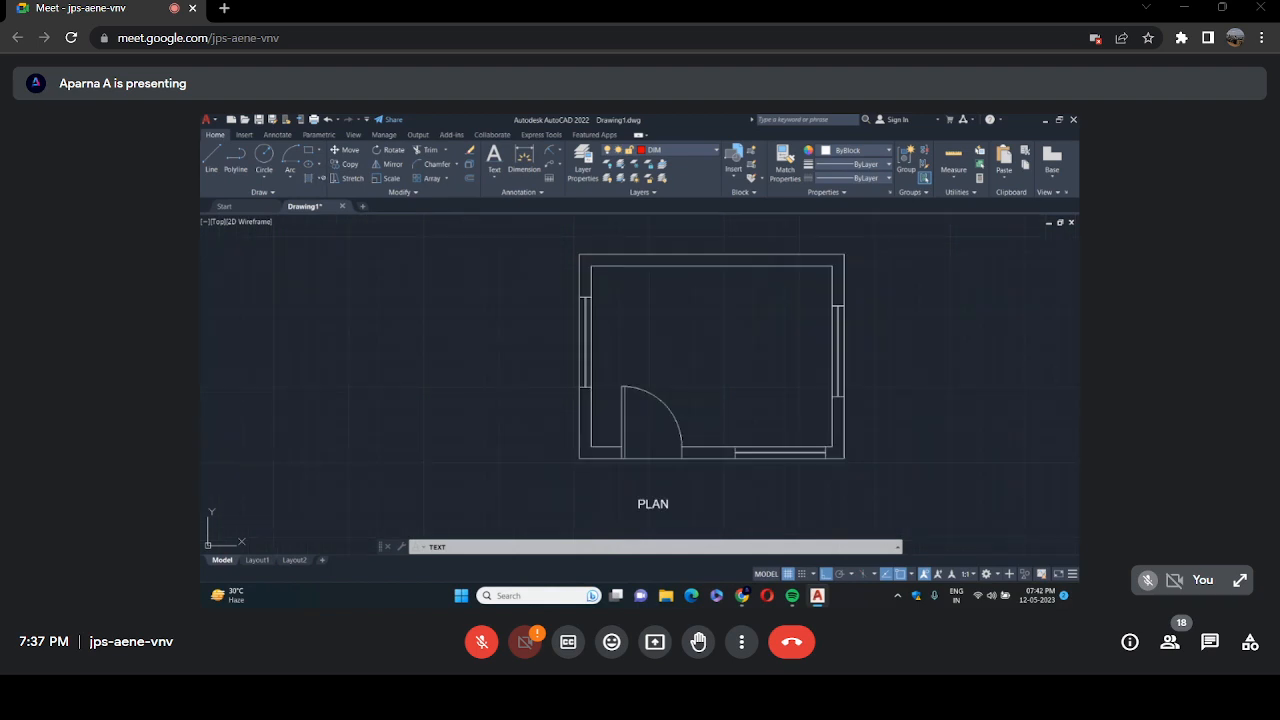
pyautogui.press('Return')
pyautogui.scroll(-2, 728, 455)
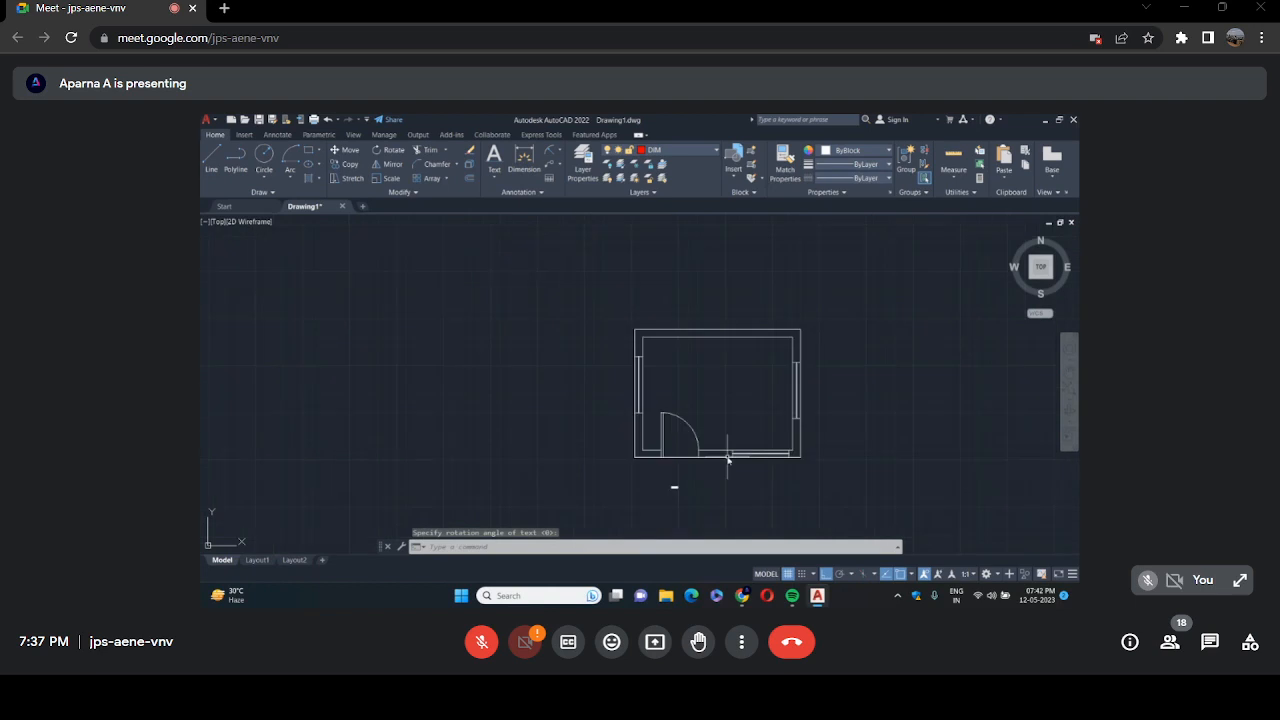
# Set the height of the PLAN text to 300 in its quick properties.
pyautogui.scroll(6, 665, 475)
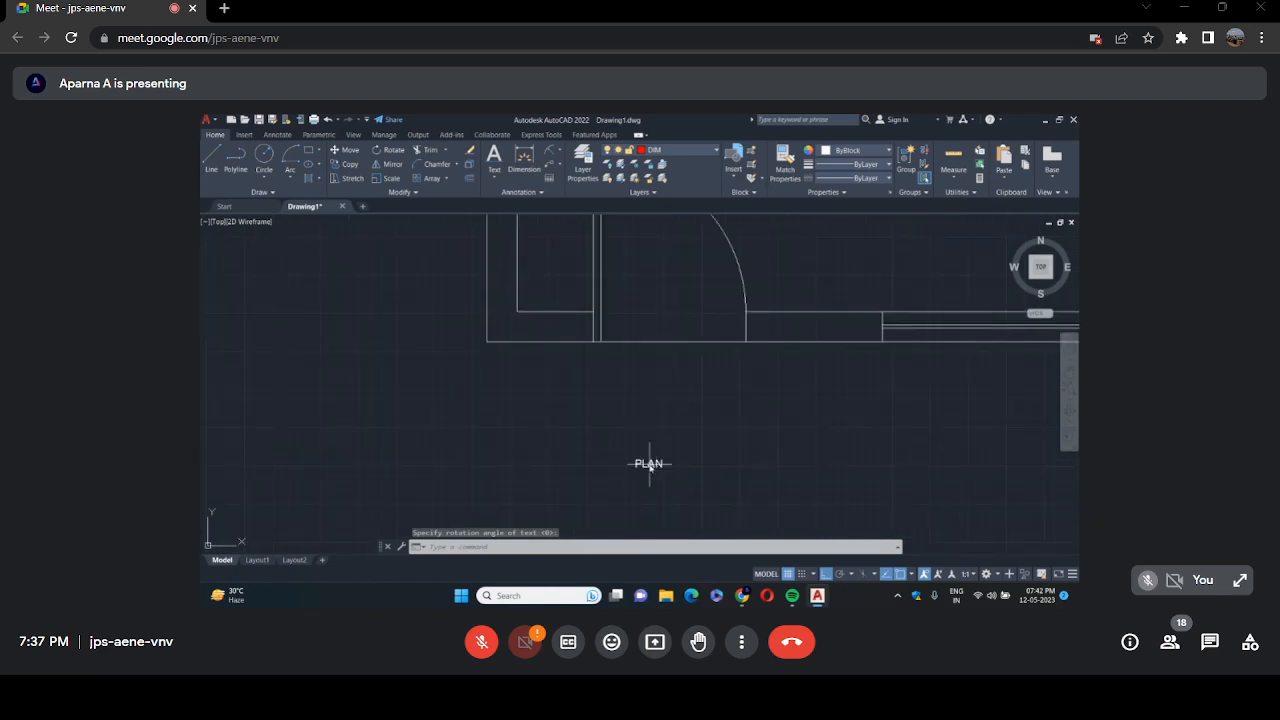
pyautogui.click(649, 465)
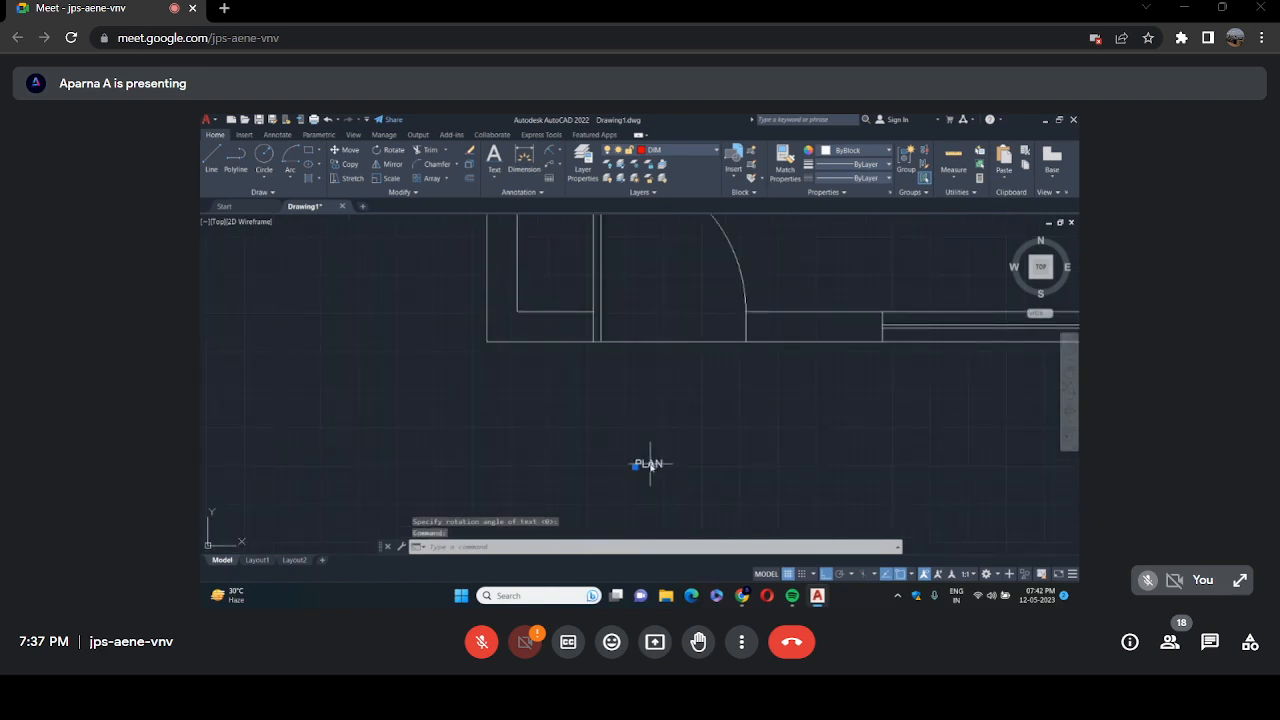
pyautogui.rightClick(649, 465)
pyautogui.click(690, 454)
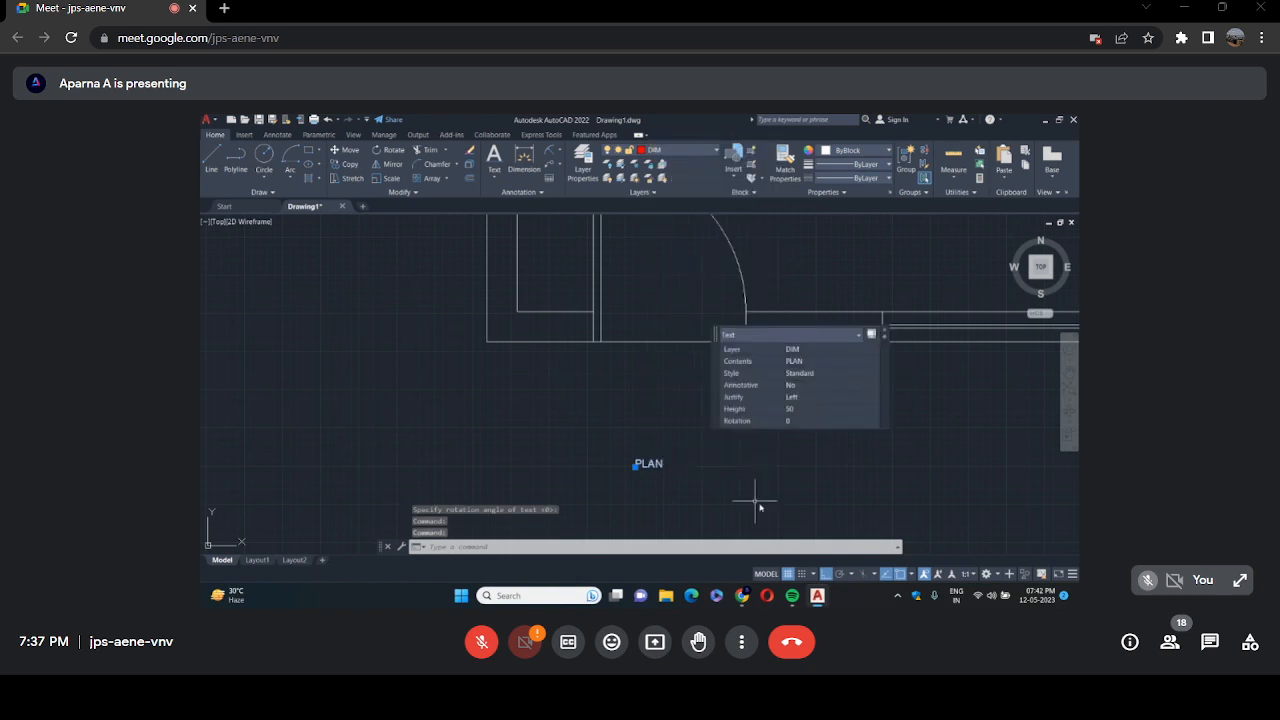
pyautogui.click(807, 410)
pyautogui.press('BackSpace')
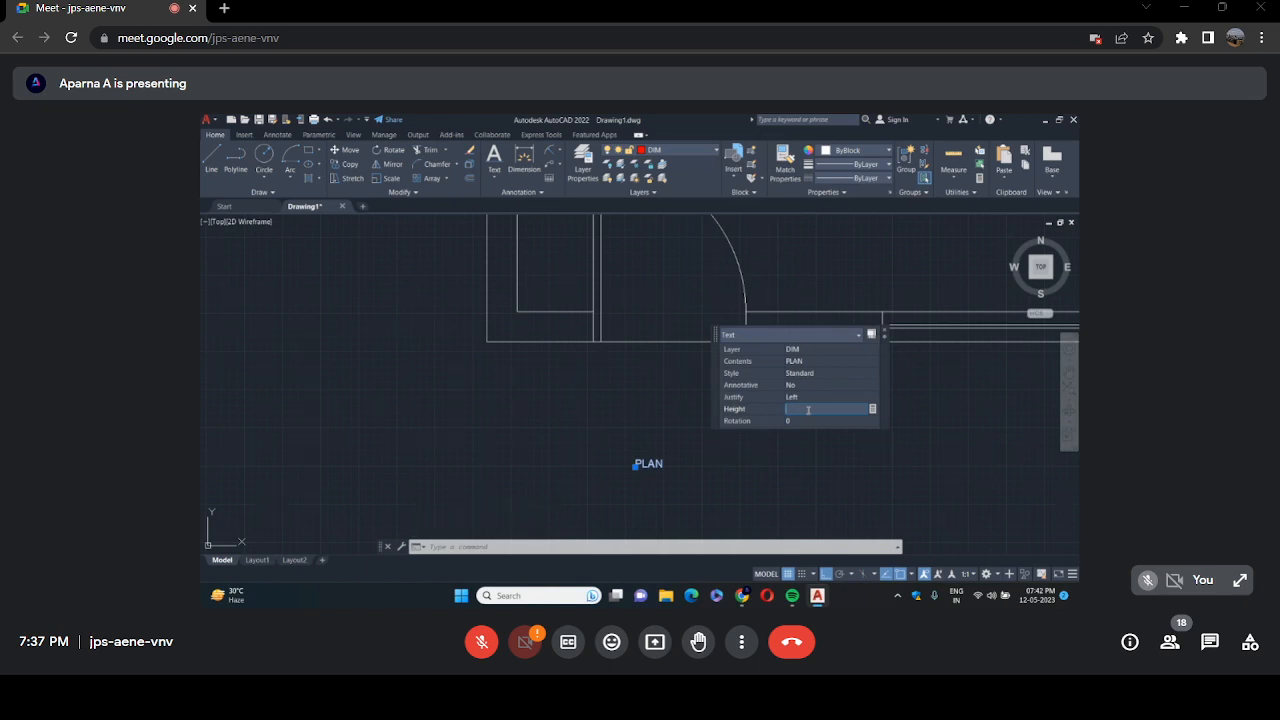
pyautogui.write('2')
pyautogui.write('800')
pyautogui.press('Tab')
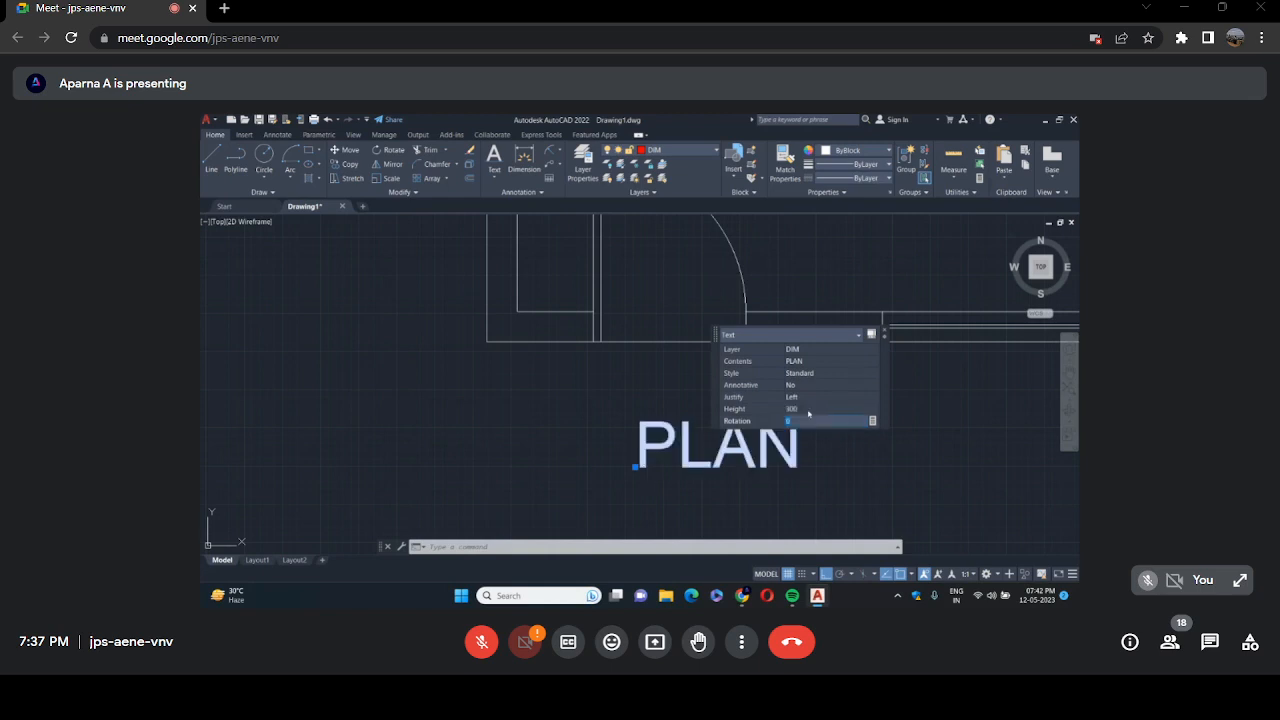
pyautogui.click(885, 334)
pyautogui.scroll(-6, 804, 380)
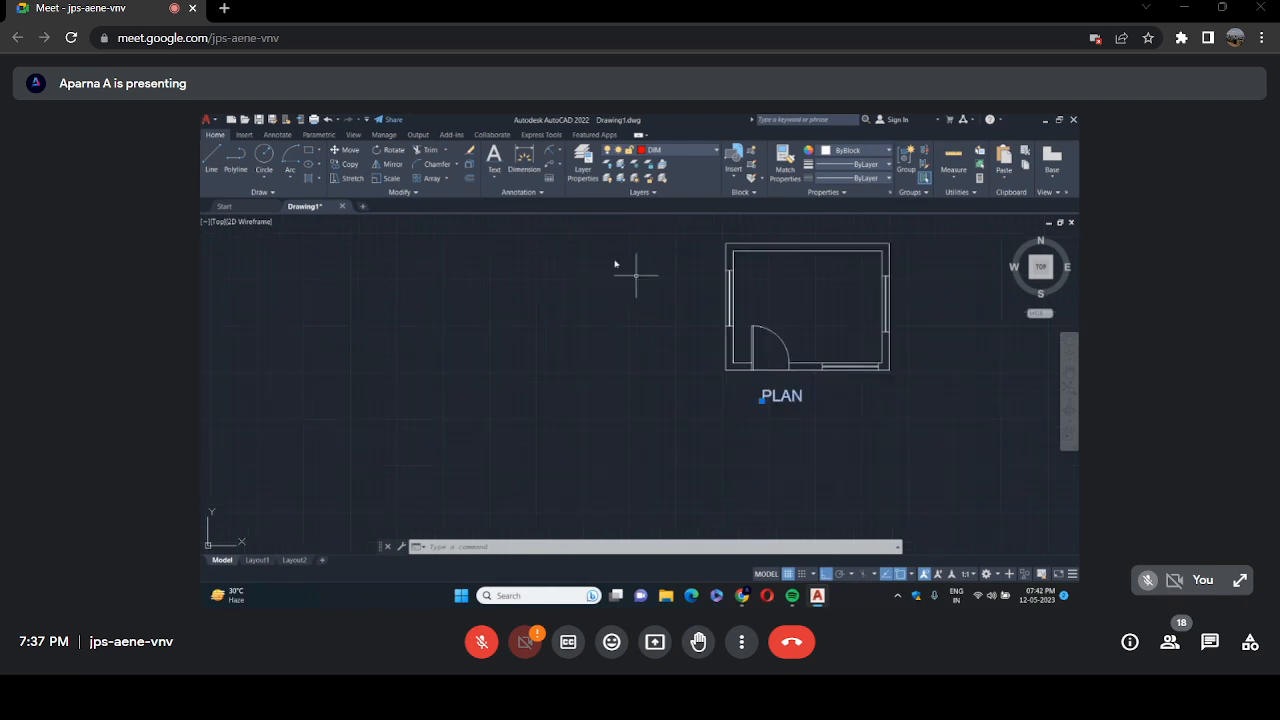
# Hatch the plan's upper wall section with the ANSI32 pattern, colour ByBlock and scale 1.5.
pyautogui.click(309, 180)
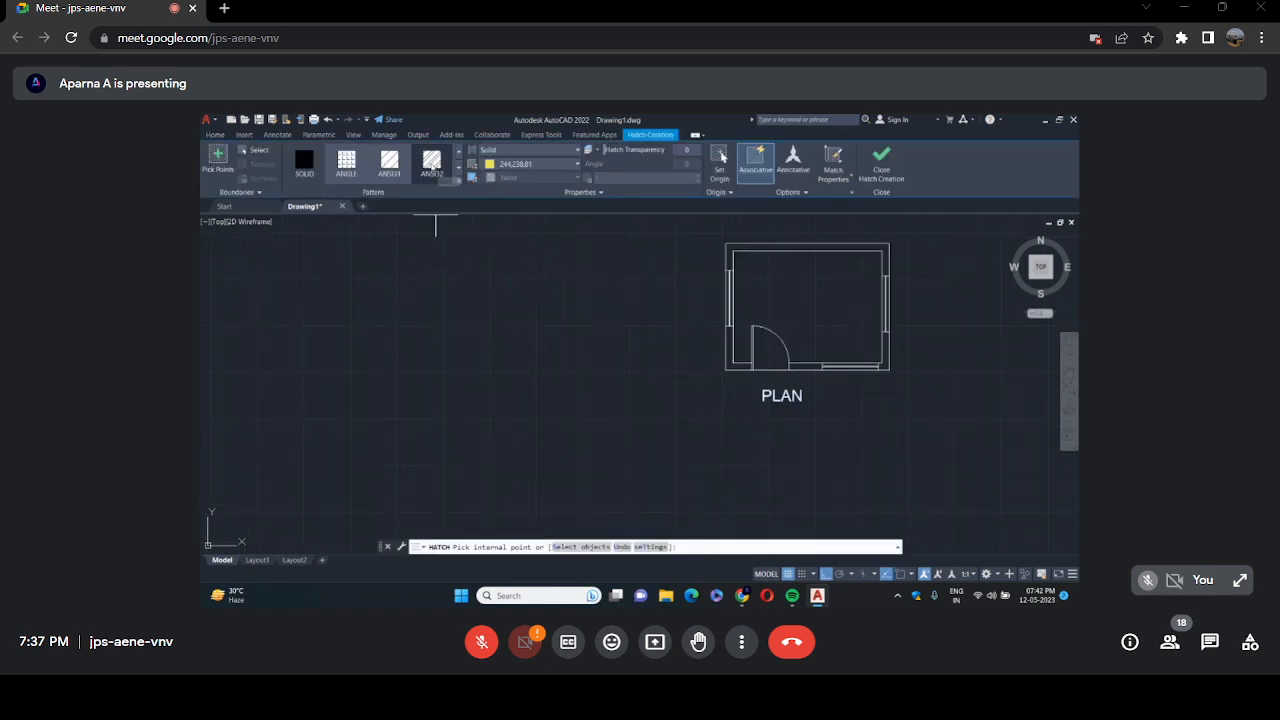
pyautogui.click(434, 166)
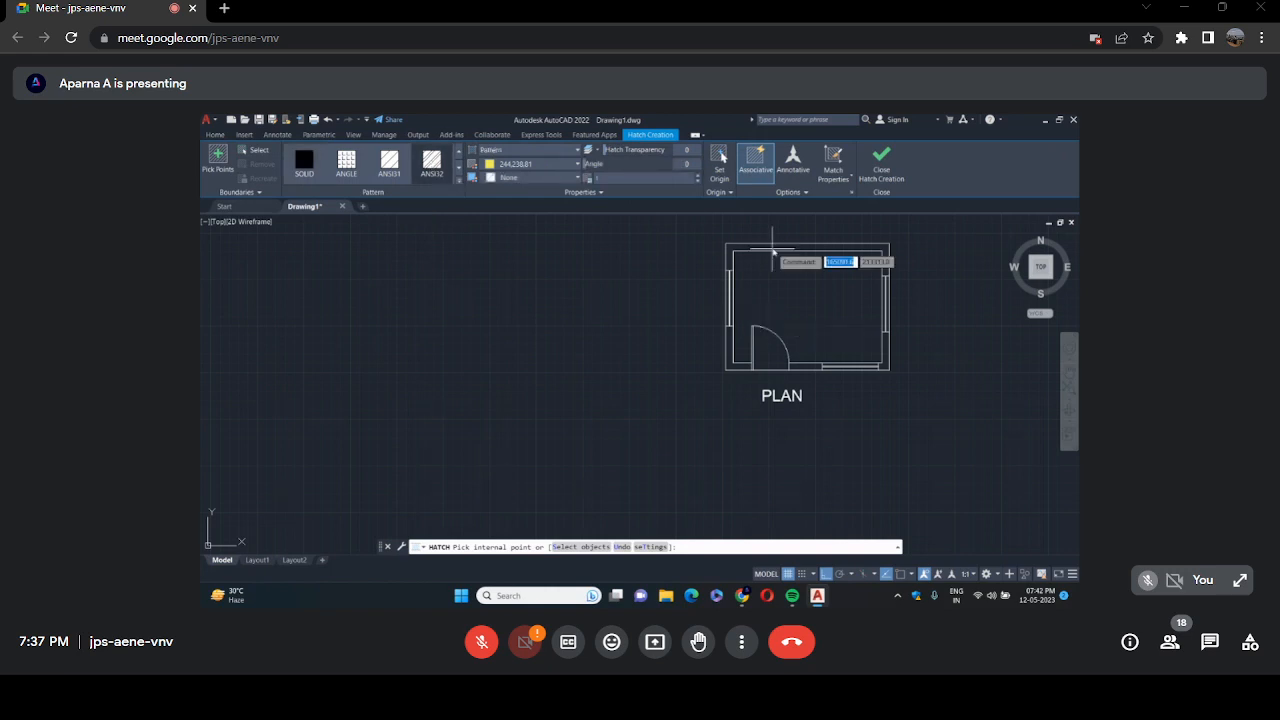
pyautogui.click(577, 164)
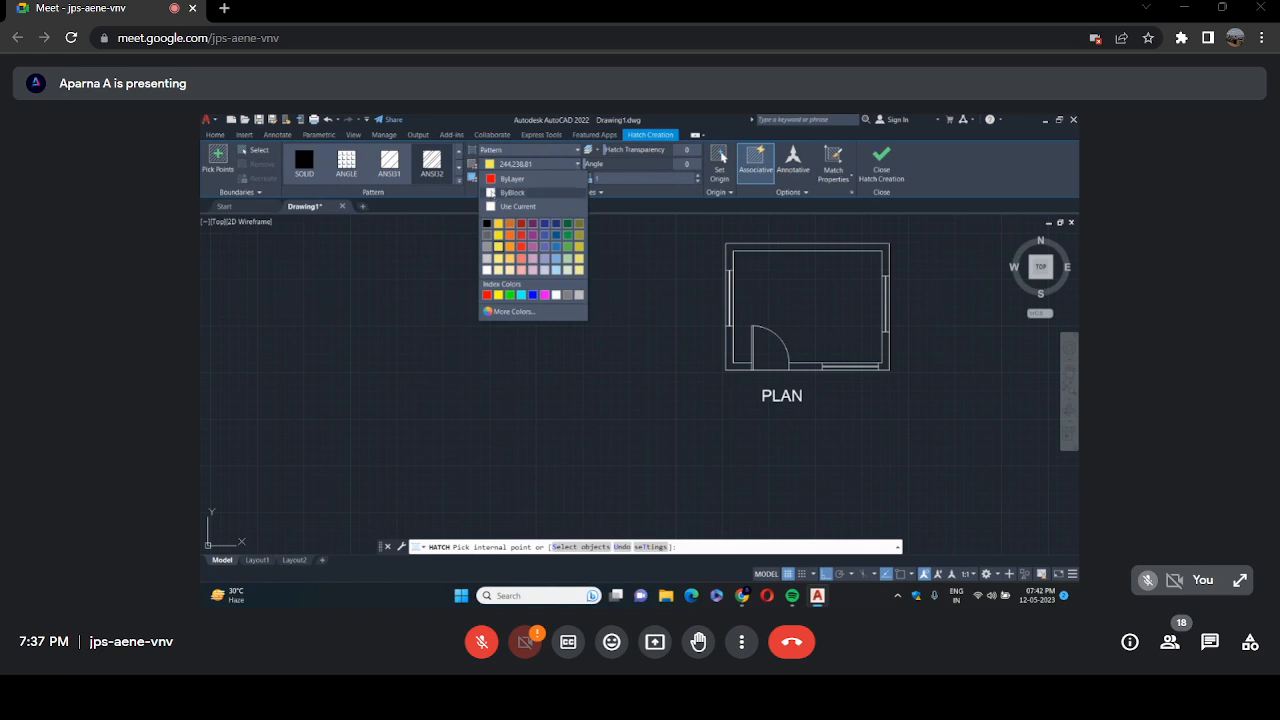
pyautogui.click(505, 192)
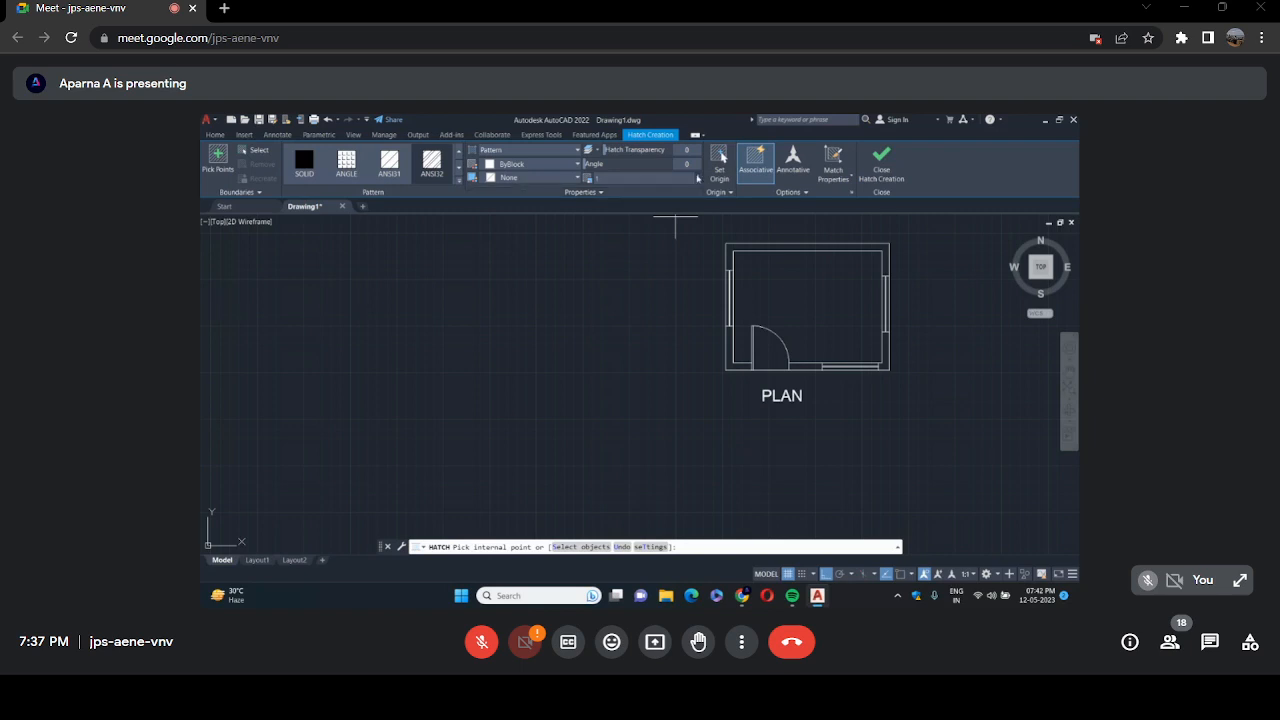
pyautogui.click(698, 177)
pyautogui.click(655, 177)
pyautogui.scroll(3, 782, 236)
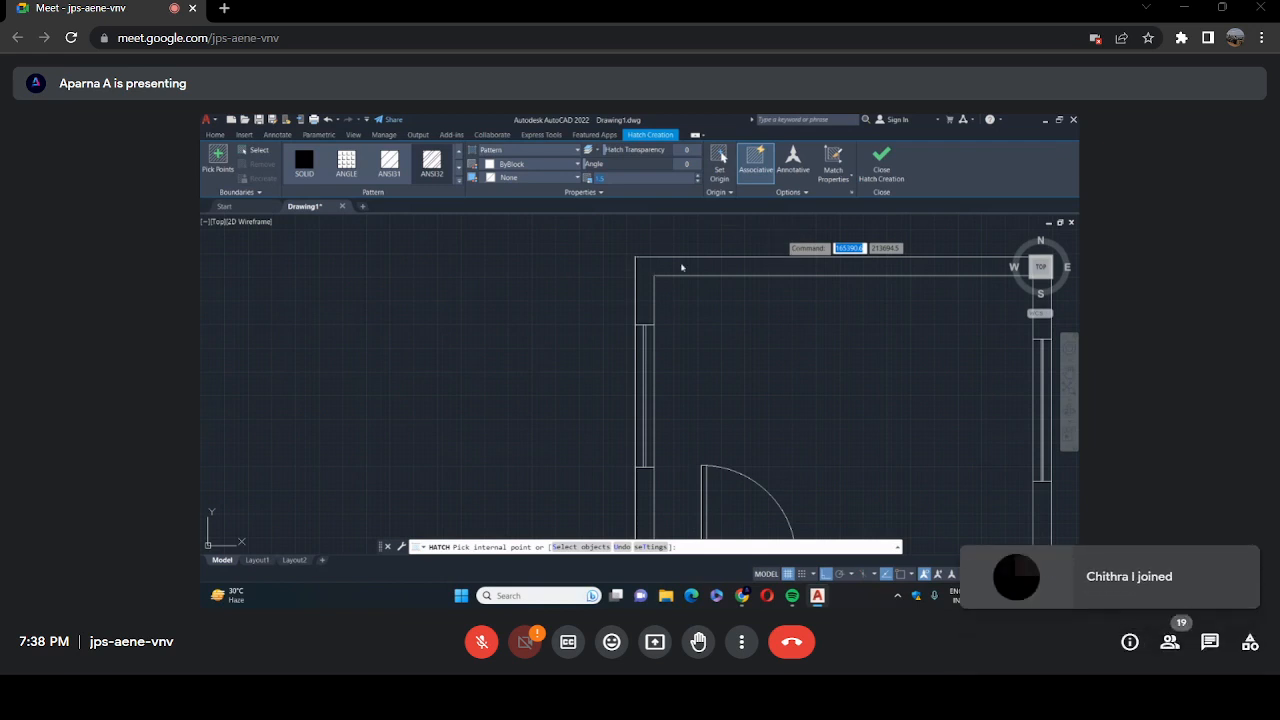
pyautogui.click(743, 267)
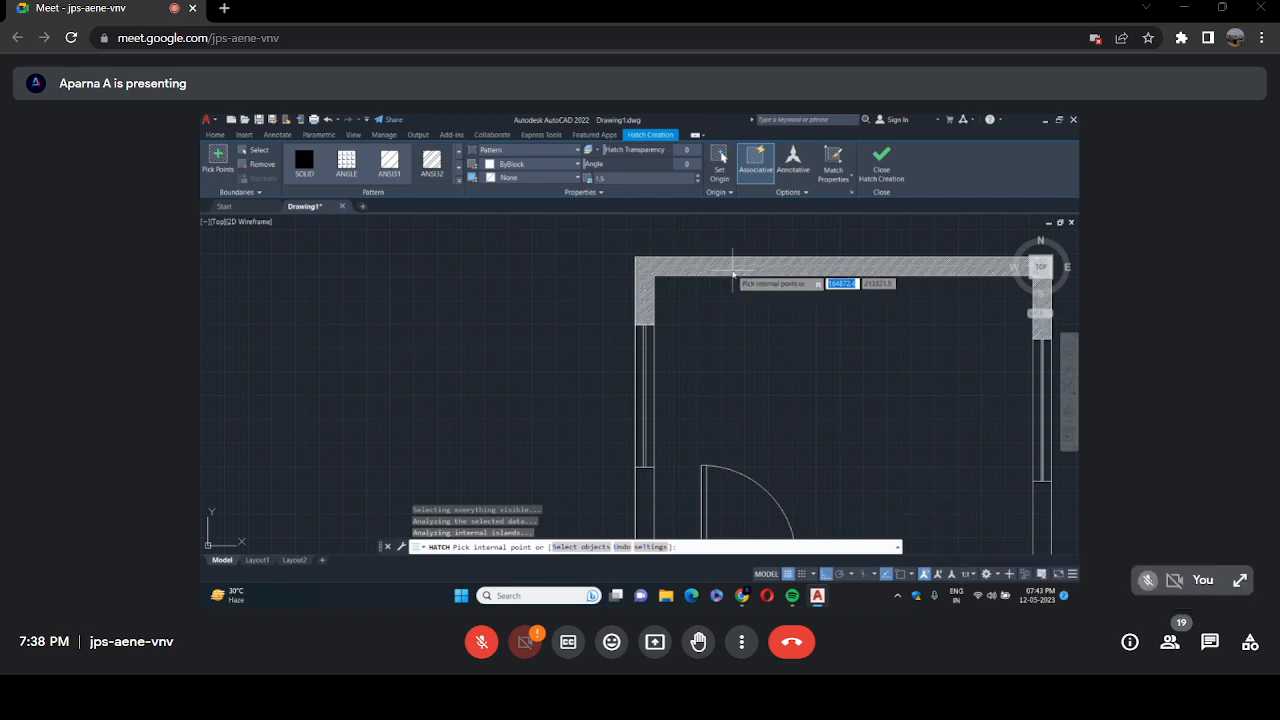
# Set the wall hatch scale to 5.
pyautogui.click(666, 177)
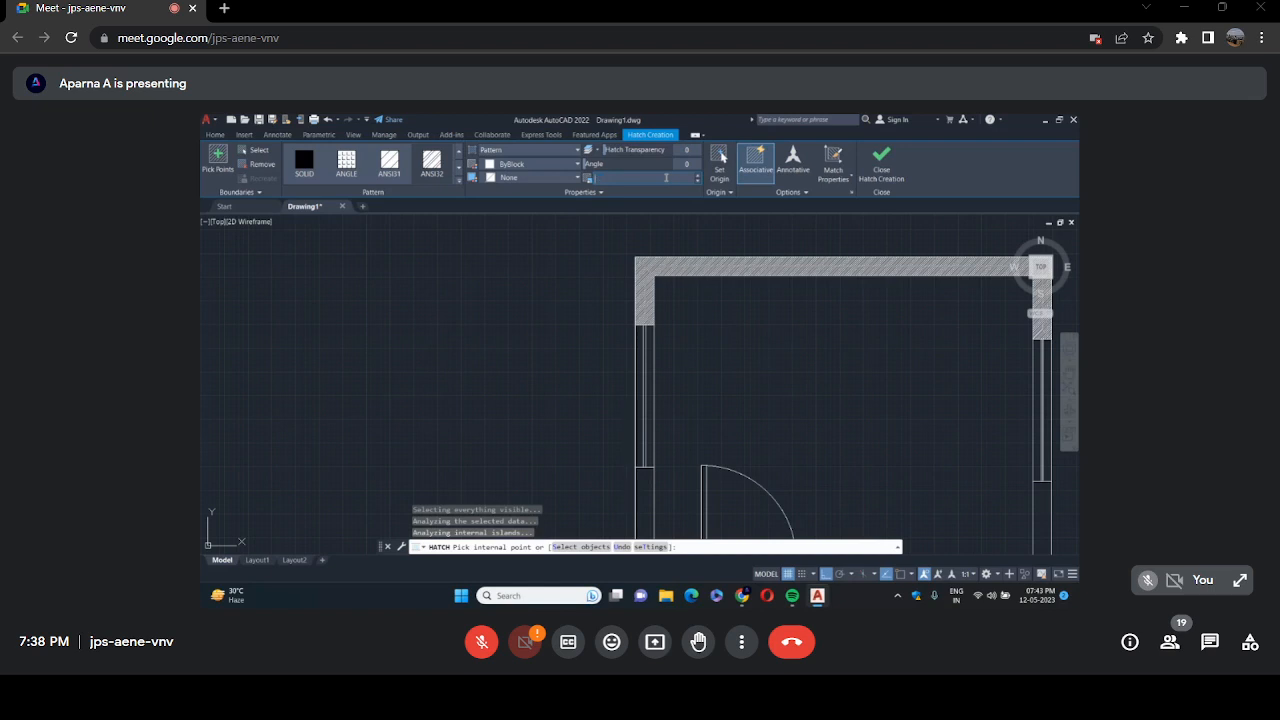
pyautogui.write('1')
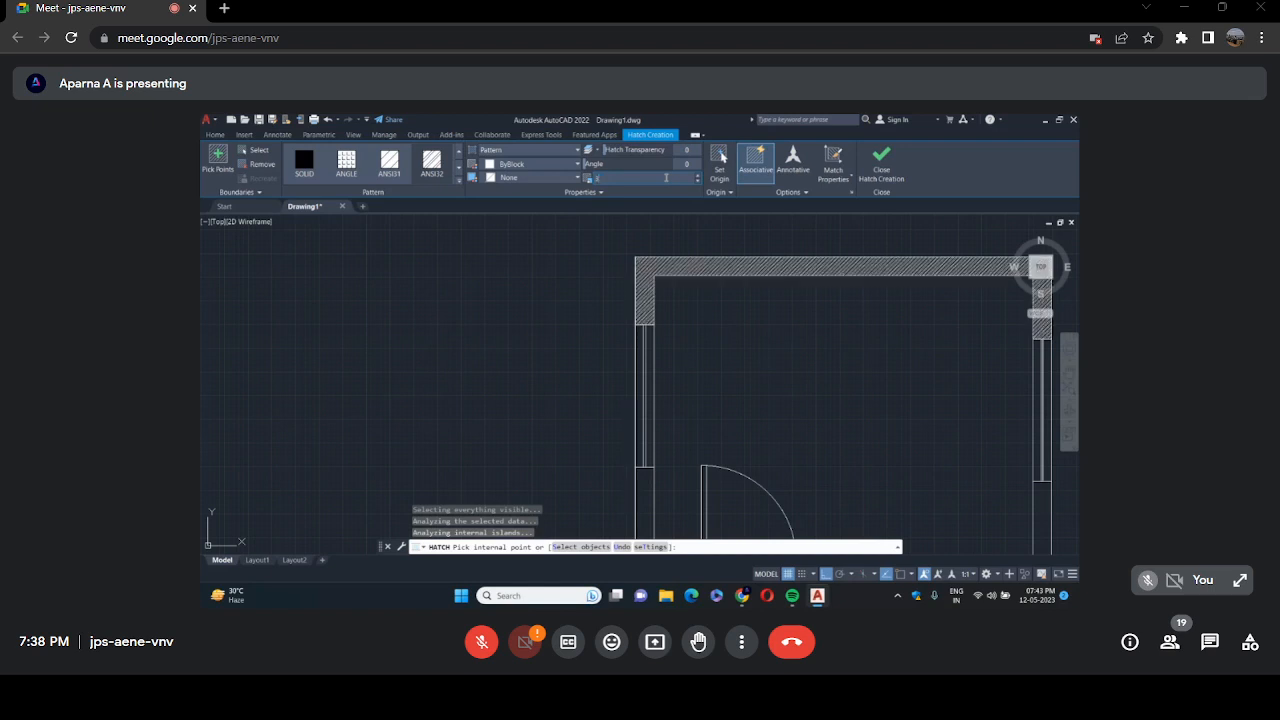
pyautogui.scroll(-2, 866, 290)
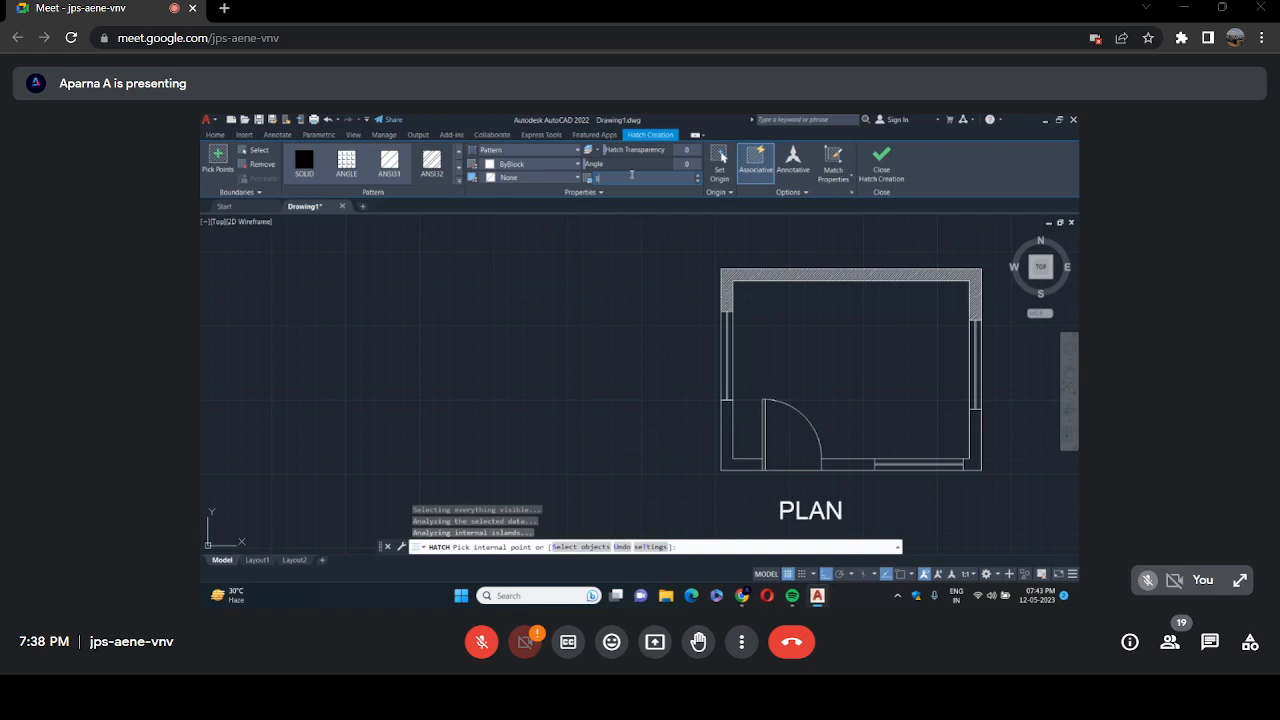
pyautogui.write('5')
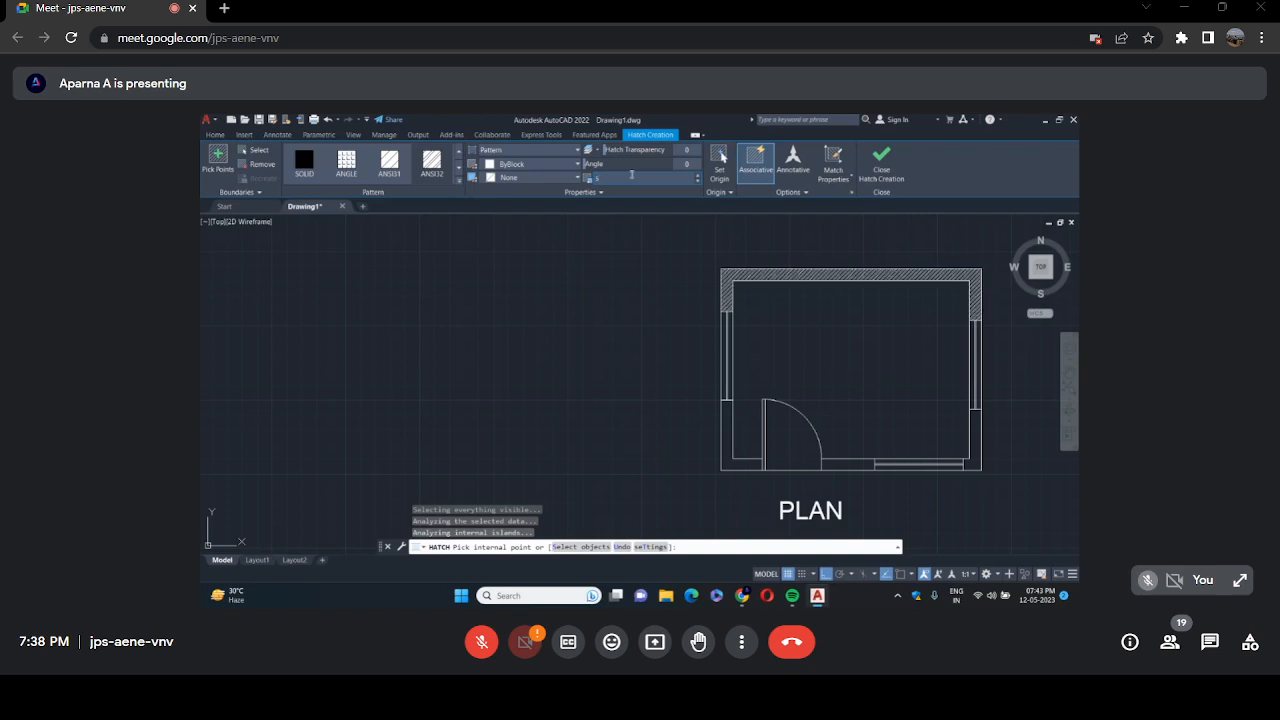
# Hatch the remaining wall sections around the door and windows, leaving the window openings unfilled, and finish the hatch.
pyautogui.click(726, 429)
pyautogui.click(886, 466)
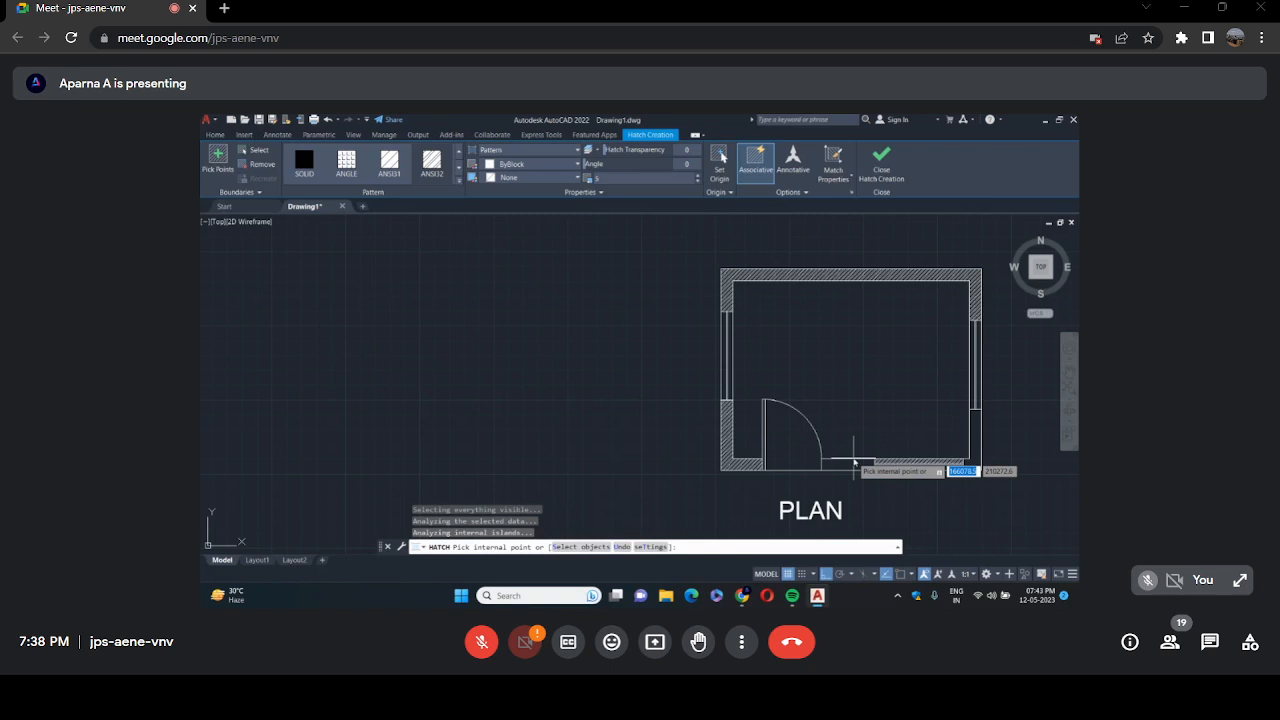
pyautogui.click(851, 463)
pyautogui.click(975, 437)
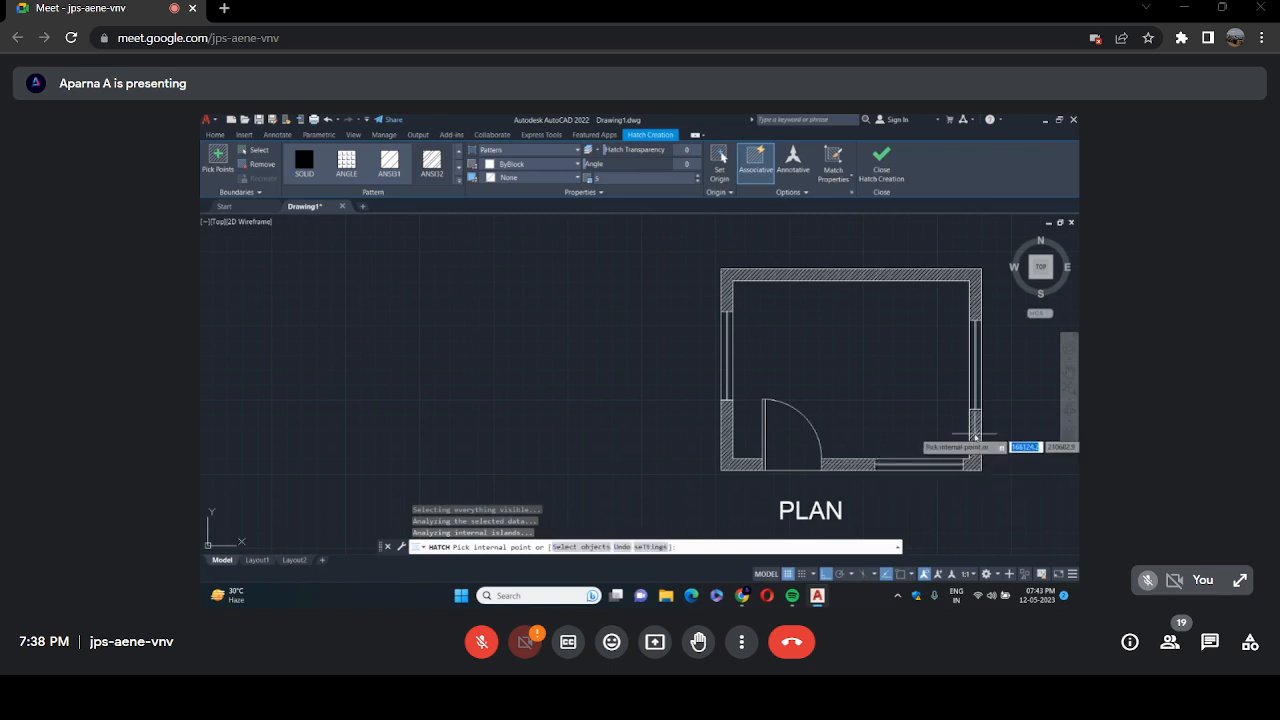
pyautogui.click(977, 350)
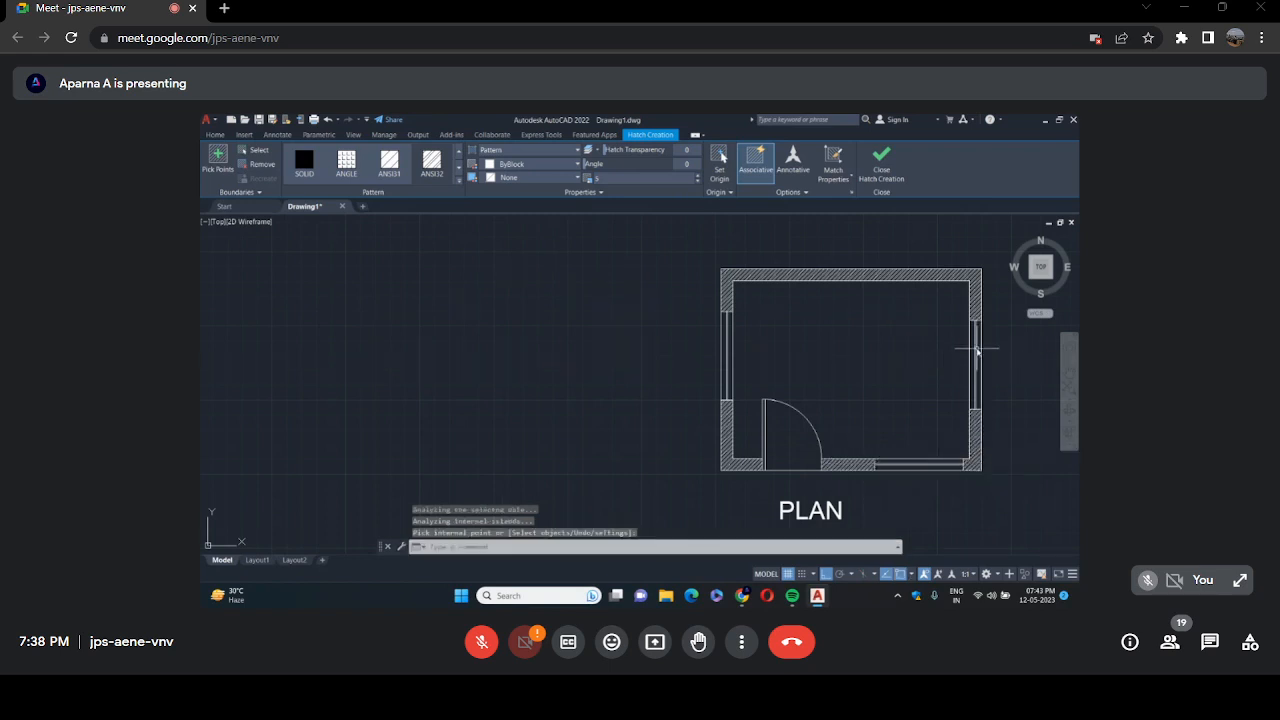
pyautogui.press('Return')
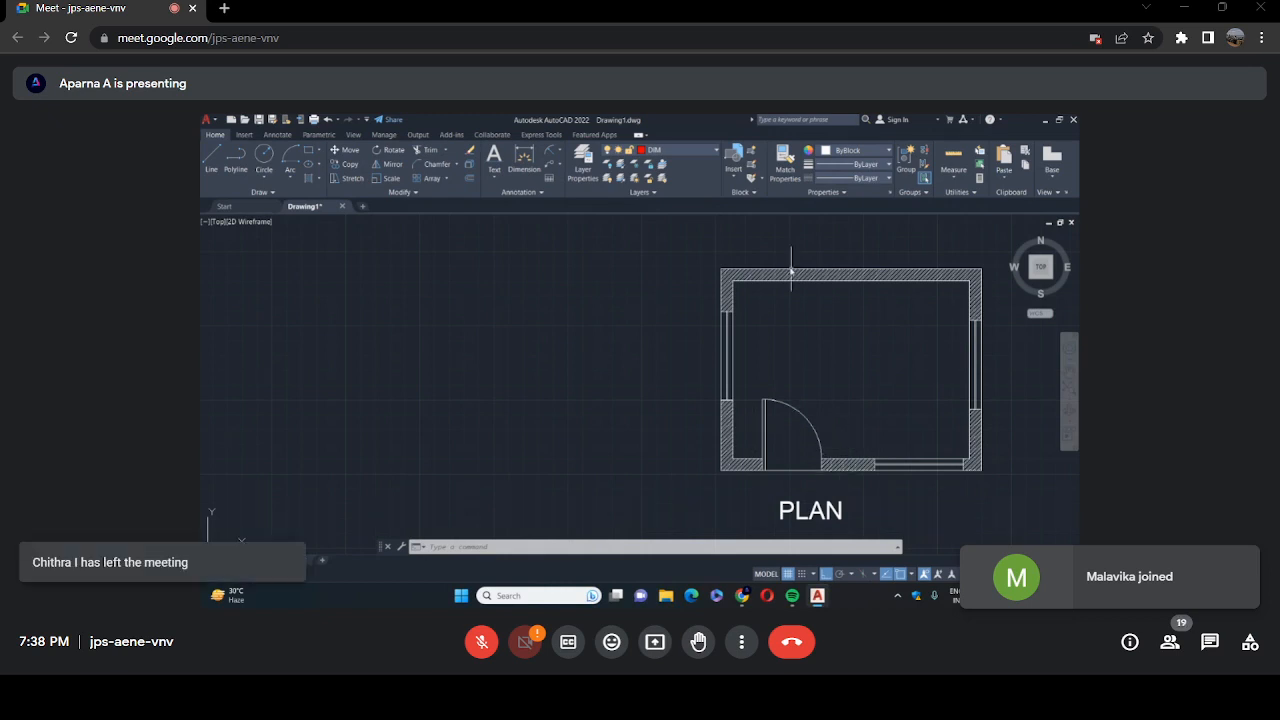
# Offset the outer line of the plan's upper wall outward by 50.
pyautogui.scroll(2, 800, 290)
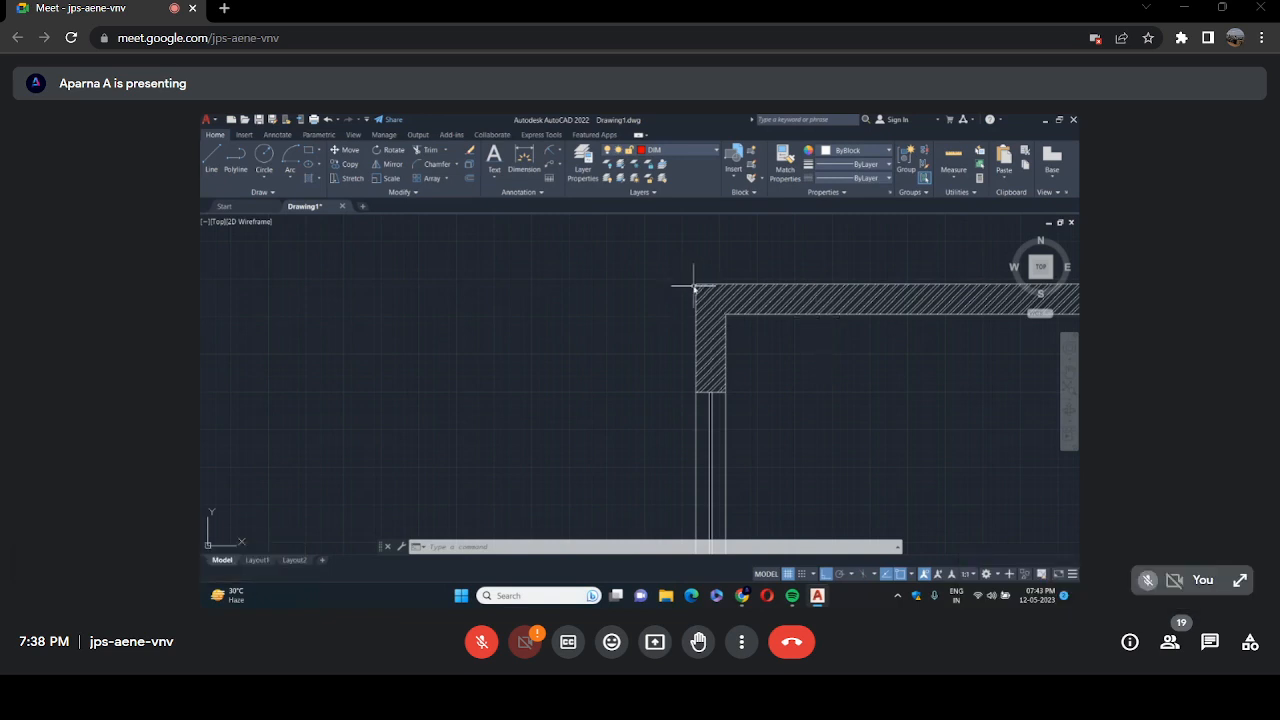
pyautogui.click(469, 178)
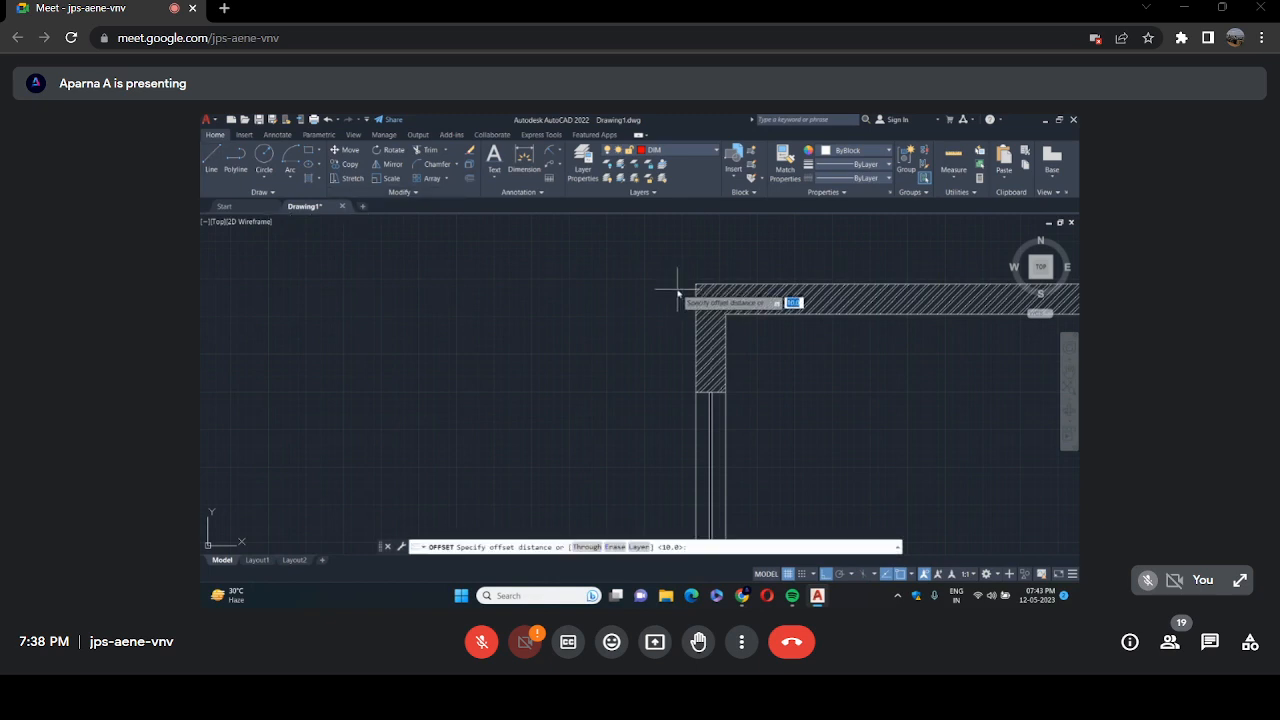
pyautogui.write('50')
pyautogui.press('Return')
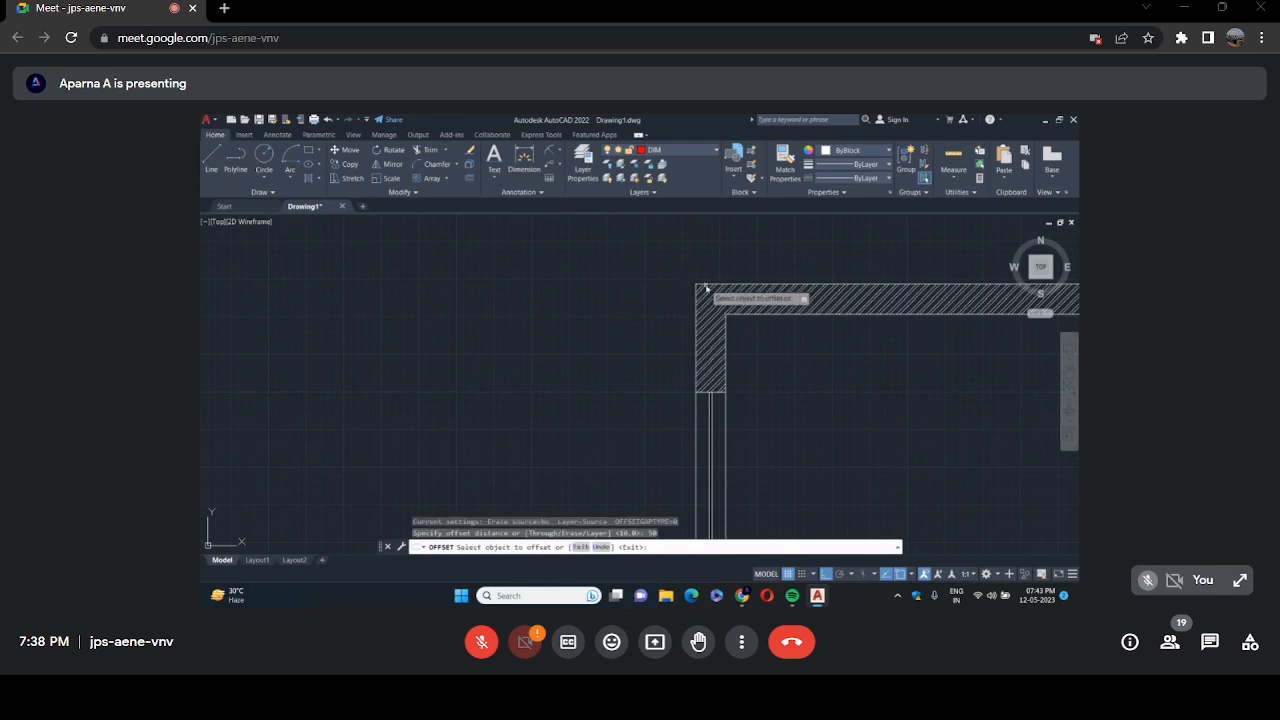
pyautogui.click(706, 287)
pyautogui.click(706, 265)
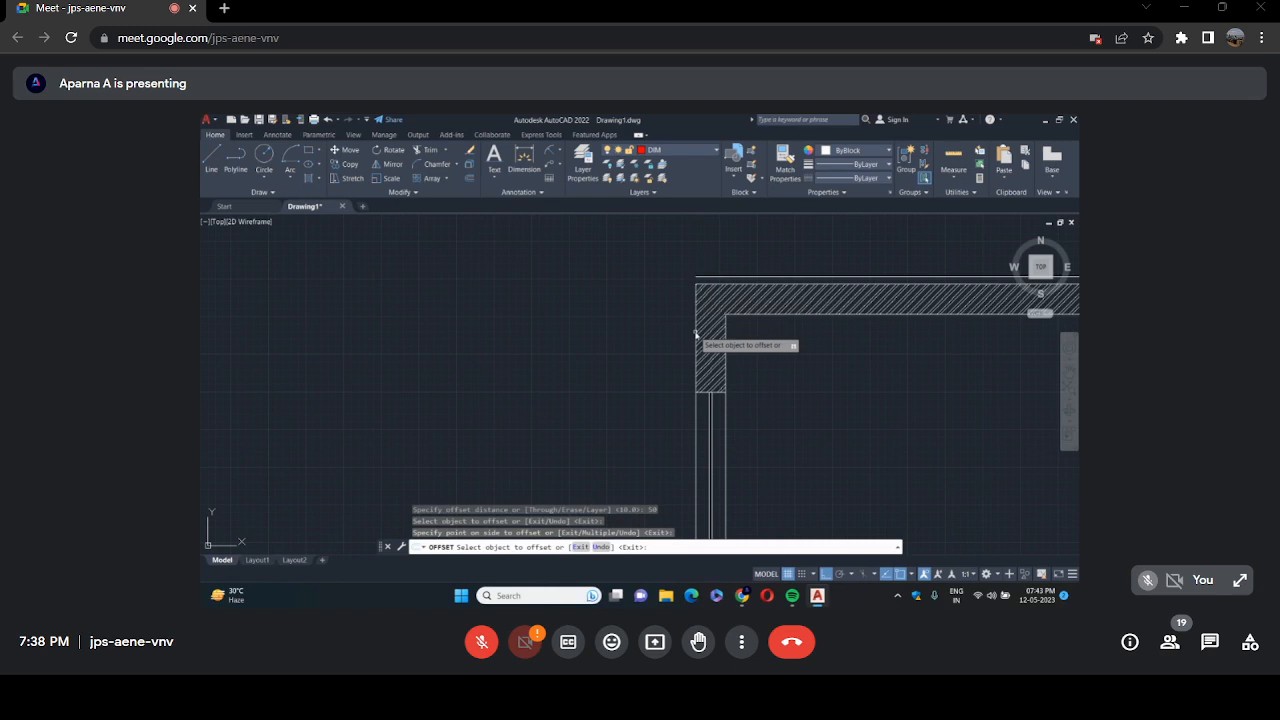
# Offset the plan's left, lower and right outer wall lines outward by 50, including across the door opening, and finish the offset.
pyautogui.scroll(-5, 880, 345)
pyautogui.scroll(5, 873, 350)
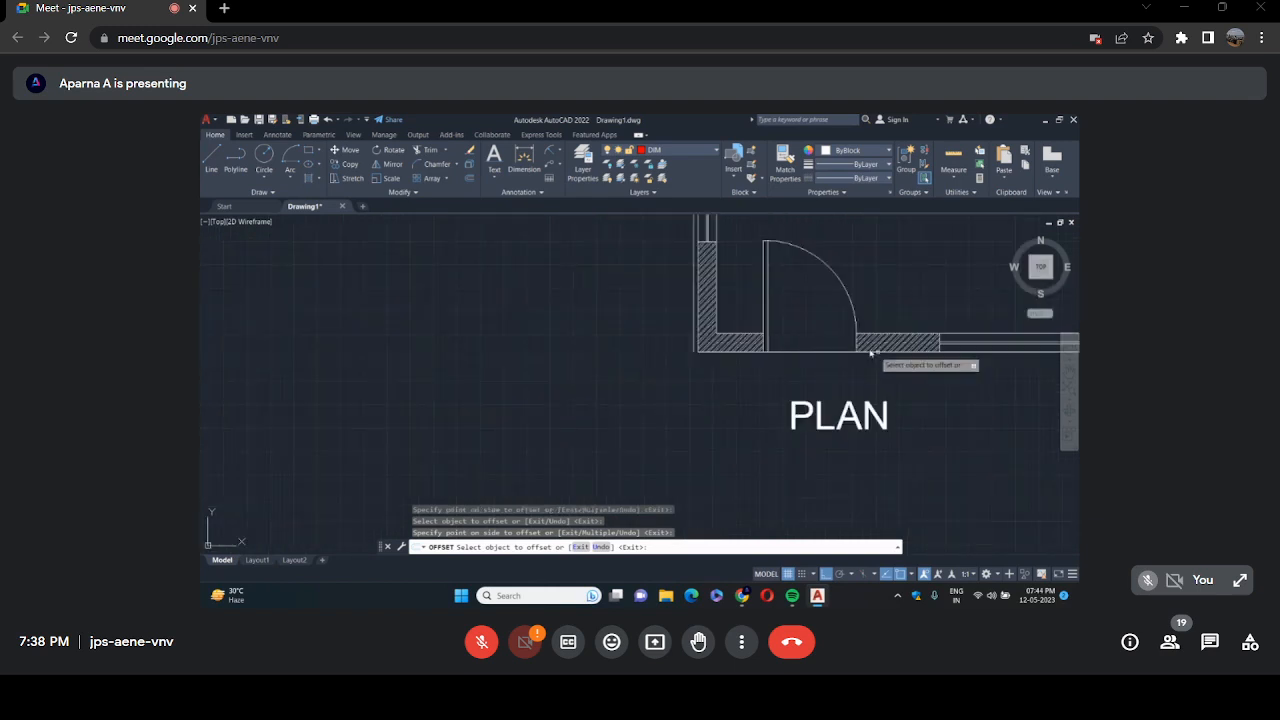
pyautogui.click(830, 352)
pyautogui.click(834, 364)
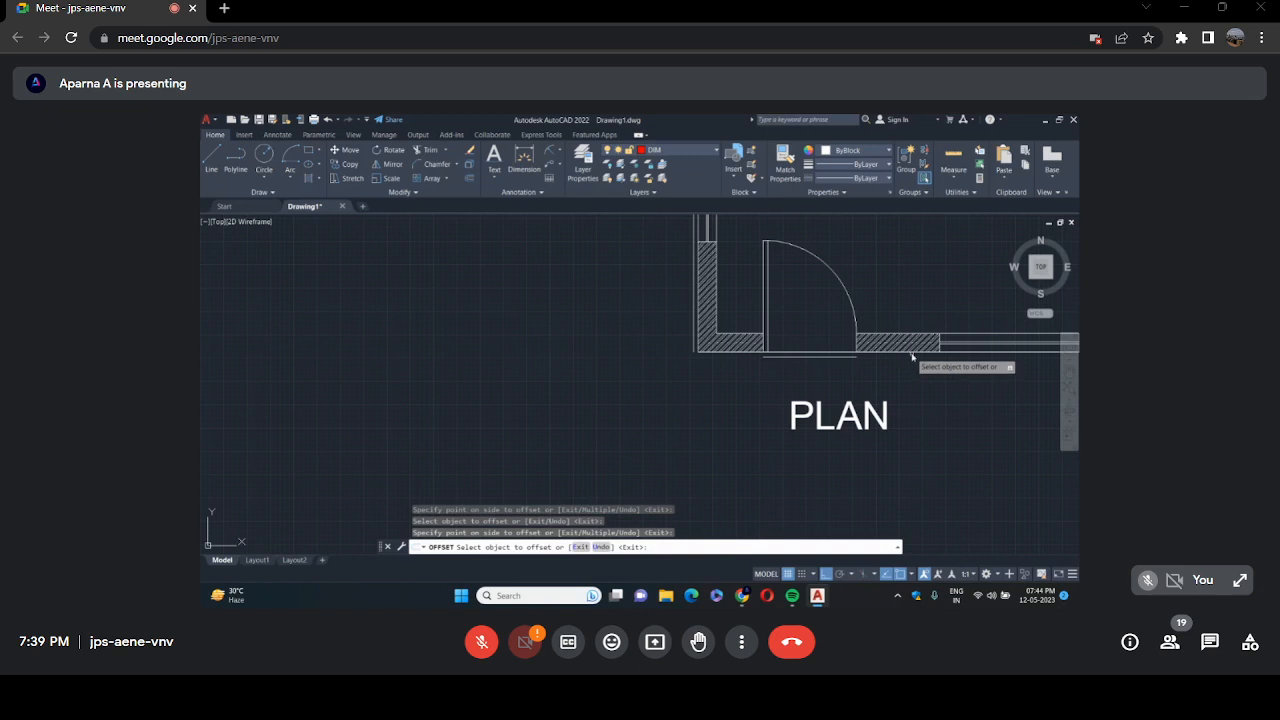
pyautogui.scroll(-4, 776, 333)
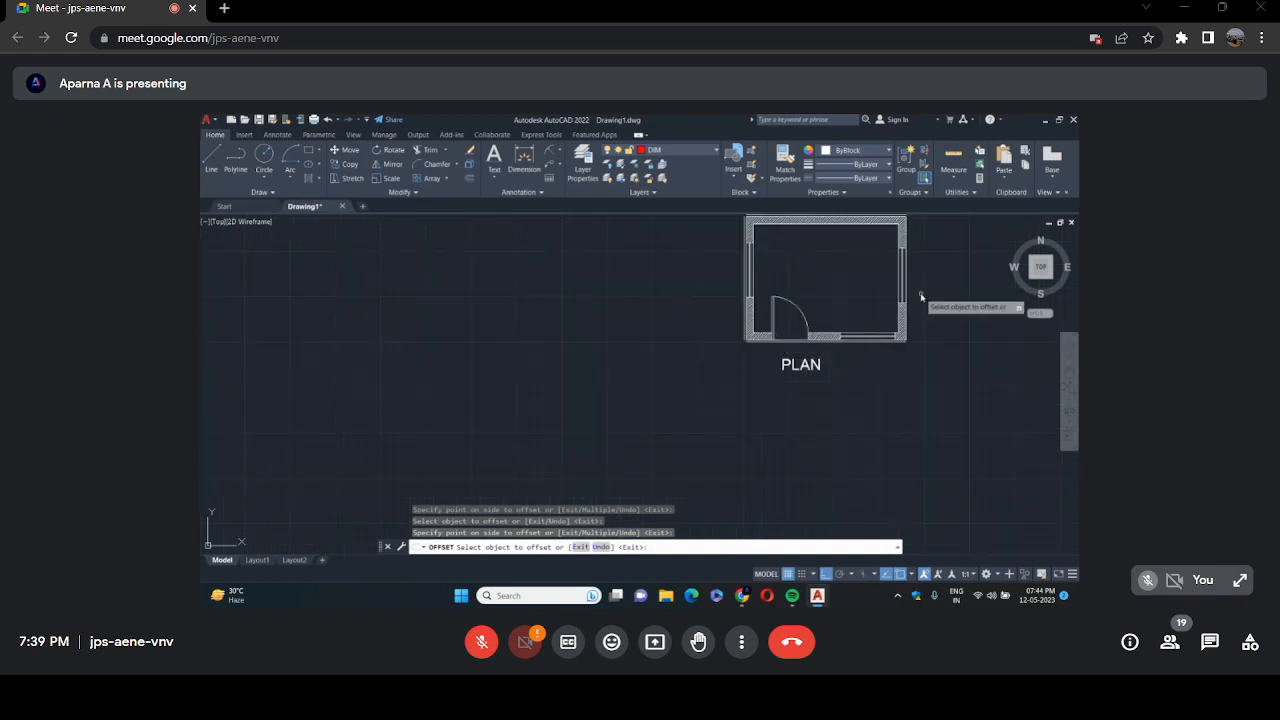
pyautogui.scroll(6, 921, 296)
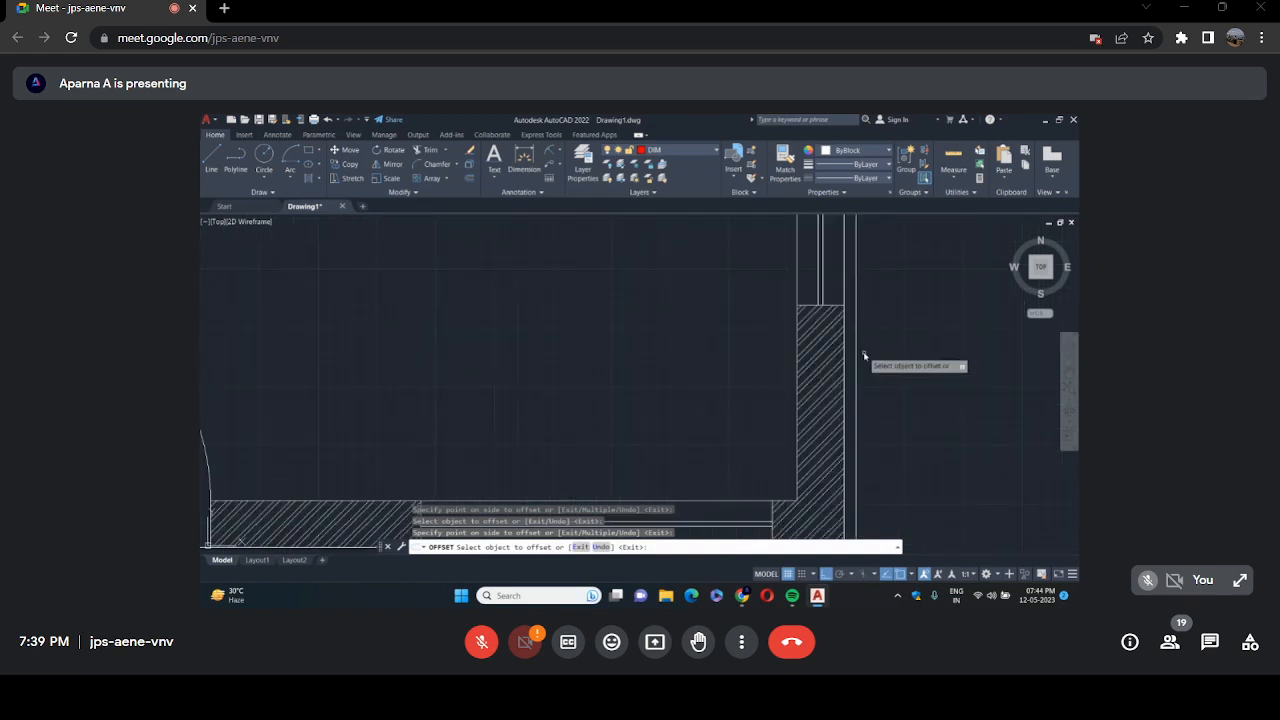
pyautogui.press('Escape')
pyautogui.scroll(-6, 830, 355)
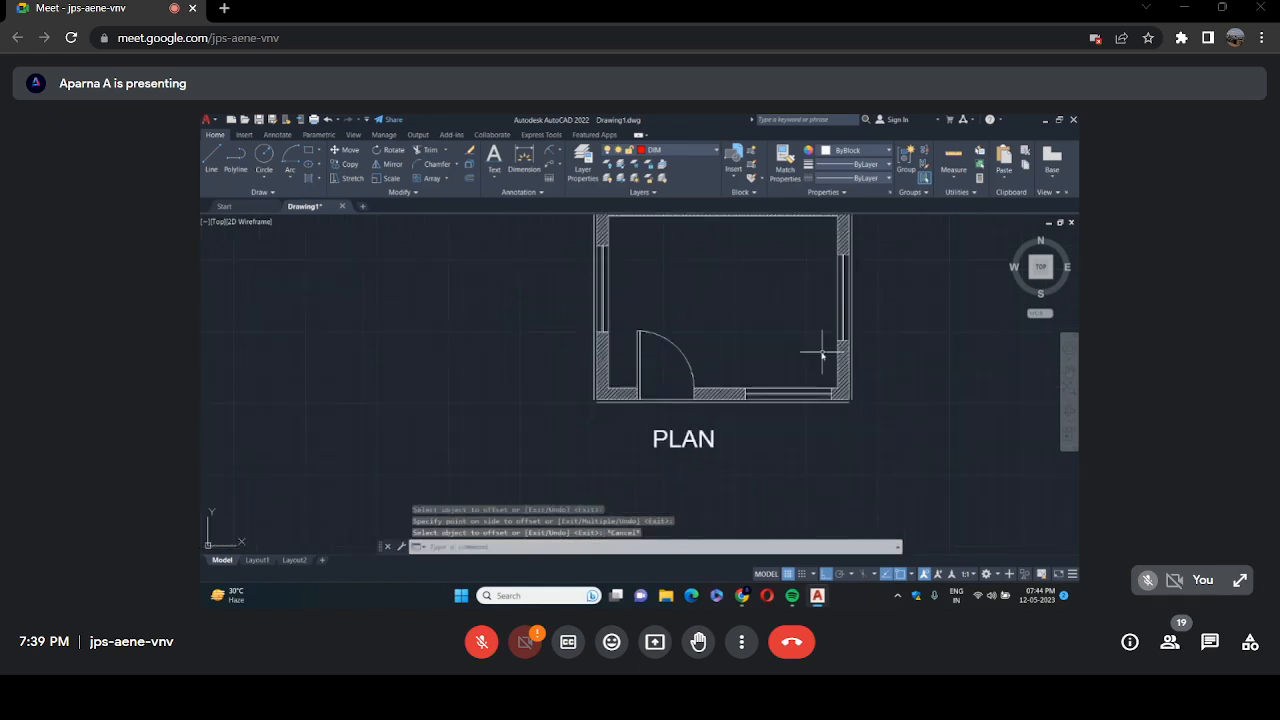
# Join the 50-offset lines at the plan's upper-left corner with a zero-distance Chamfer.
pyautogui.scroll(-6, 832, 335)
pyautogui.scroll(6, 843, 292)
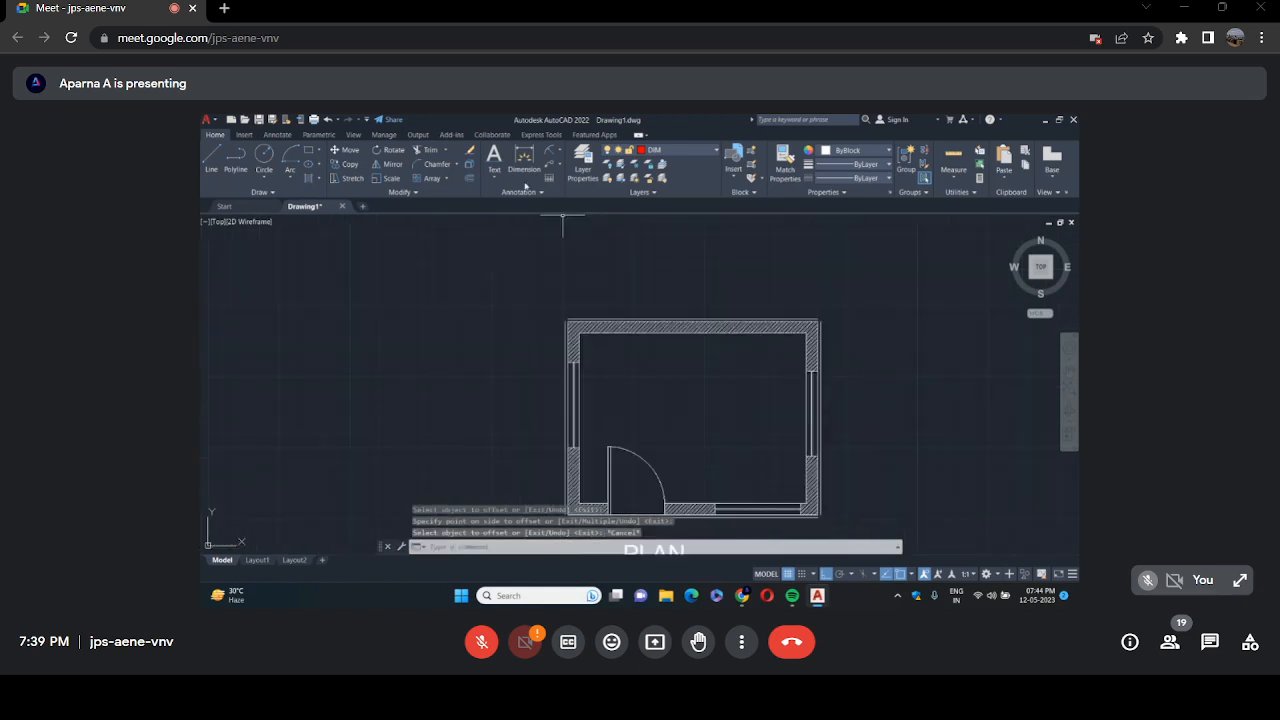
pyautogui.click(438, 164)
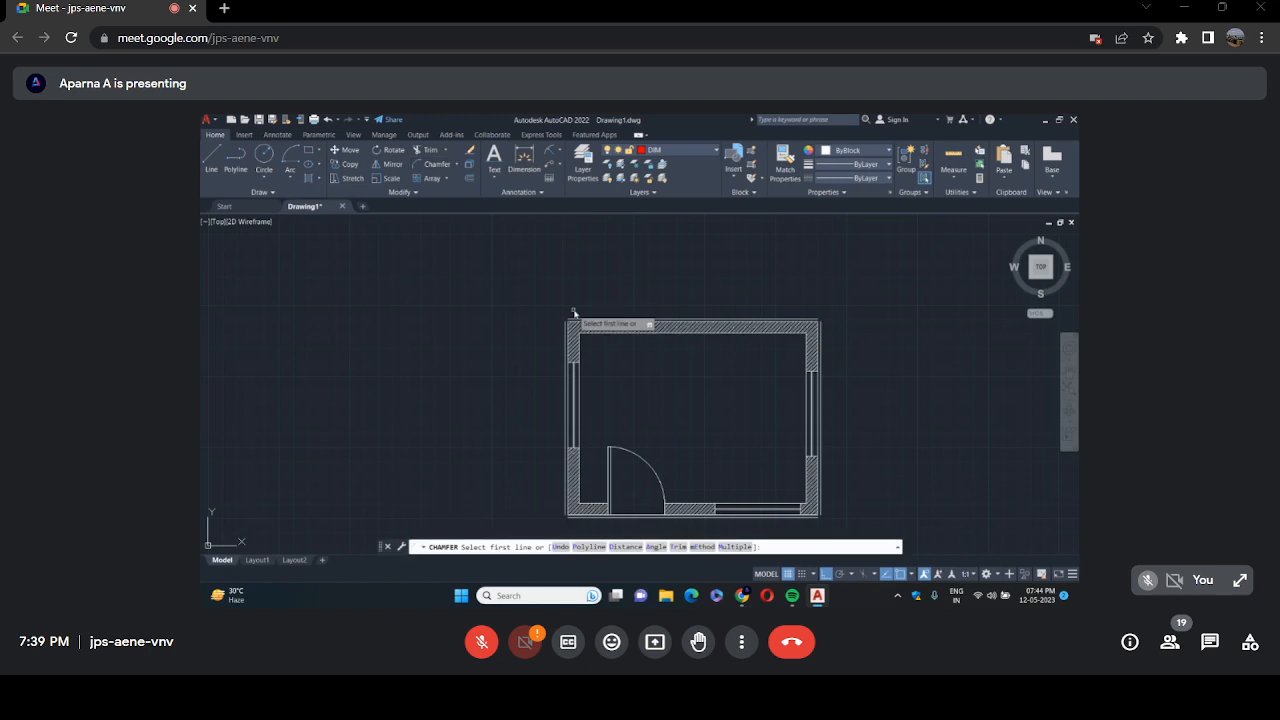
pyautogui.scroll(5, 573, 334)
pyautogui.click(573, 349)
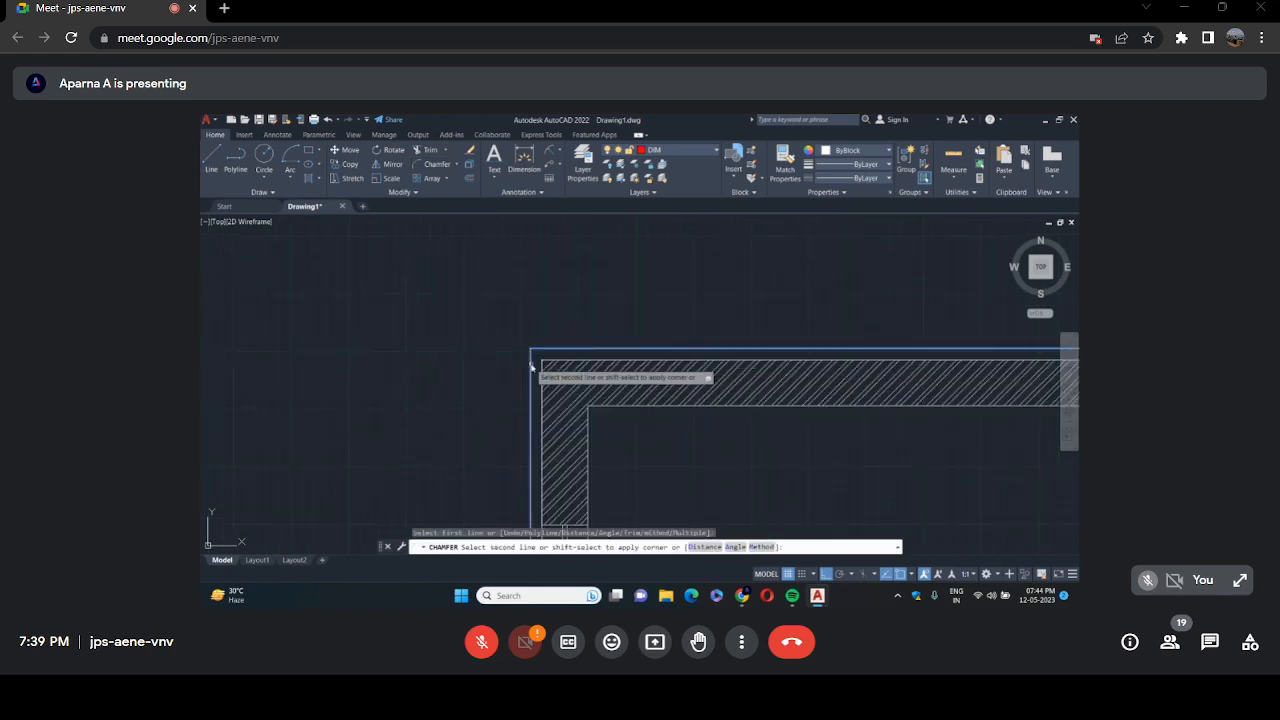
# Repeat the zero-distance Chamfer to join the 50-offset lines at the plan's upper-right corner.
pyautogui.rightClick(554, 327)
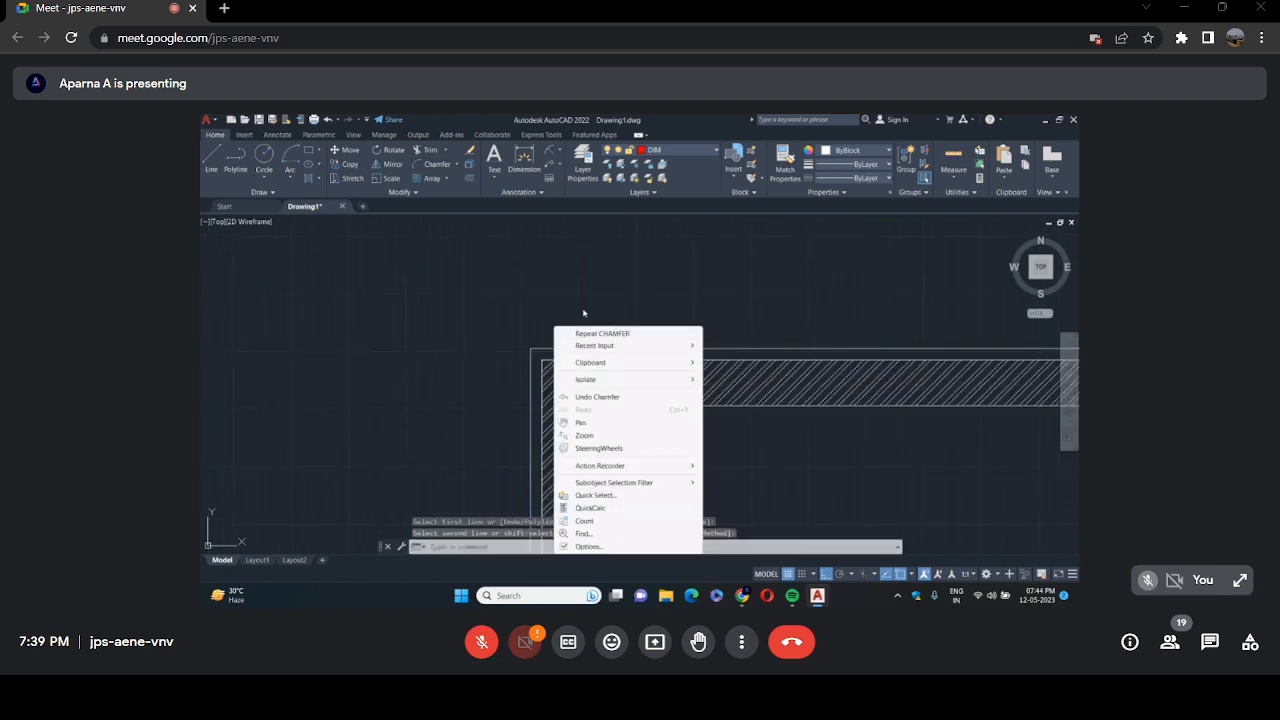
pyautogui.click(602, 333)
pyautogui.scroll(-8, 600, 330)
pyautogui.scroll(6, 708, 329)
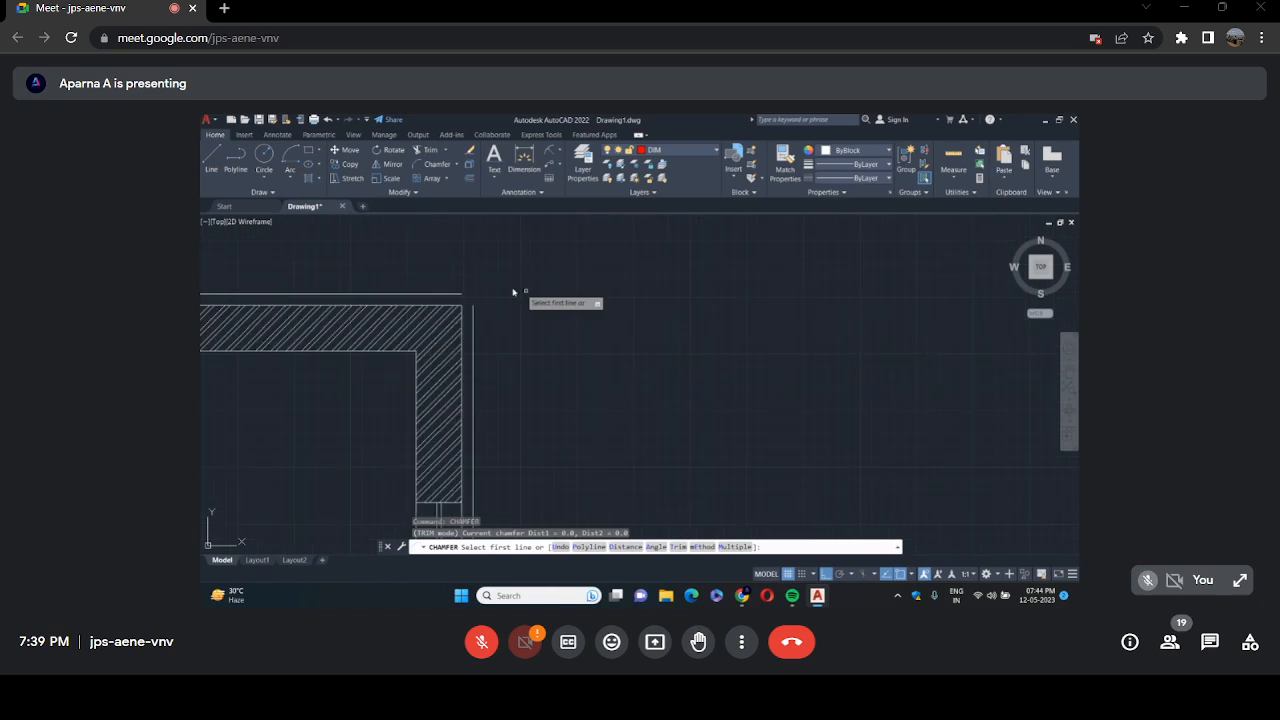
pyautogui.click(464, 295)
pyautogui.click(471, 313)
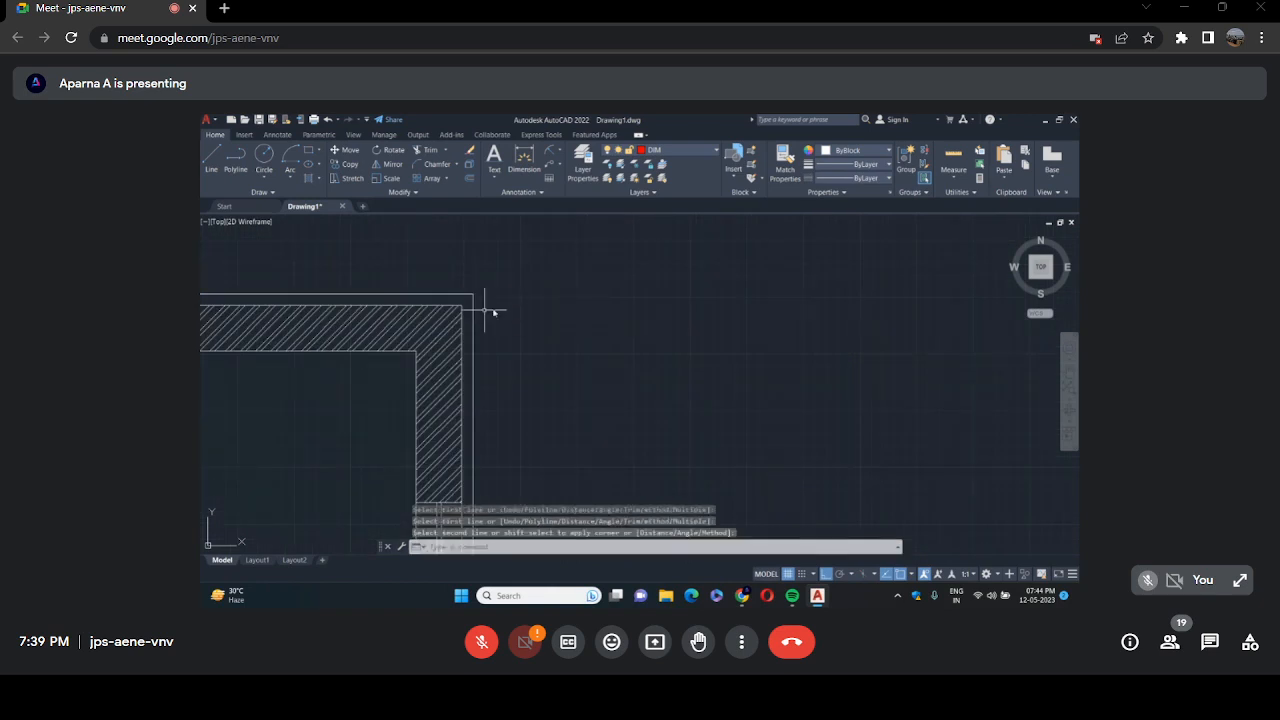
# Close the lower-right corner of the 50-offset outline with another zero-distance Chamfer.
pyautogui.rightClick(504, 306)
pyautogui.click(526, 312)
pyautogui.scroll(-5, 590, 330)
pyautogui.scroll(4, 580, 478)
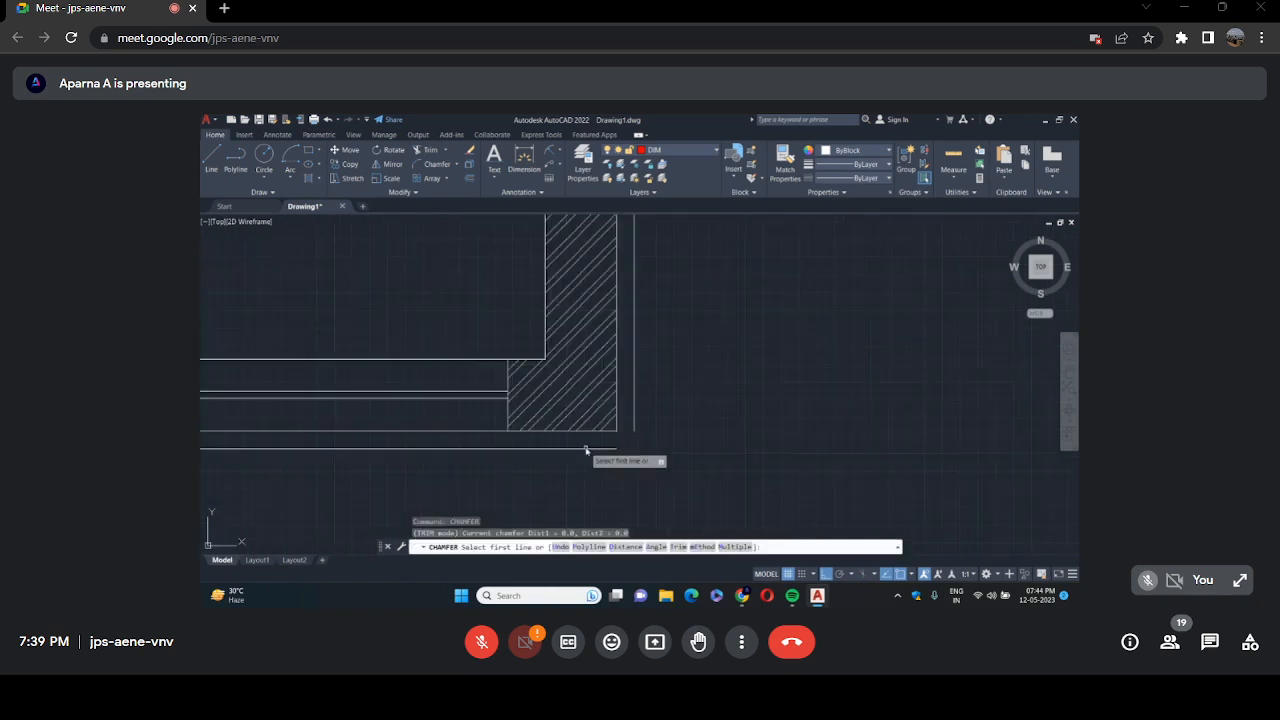
pyautogui.click(588, 450)
pyautogui.click(634, 425)
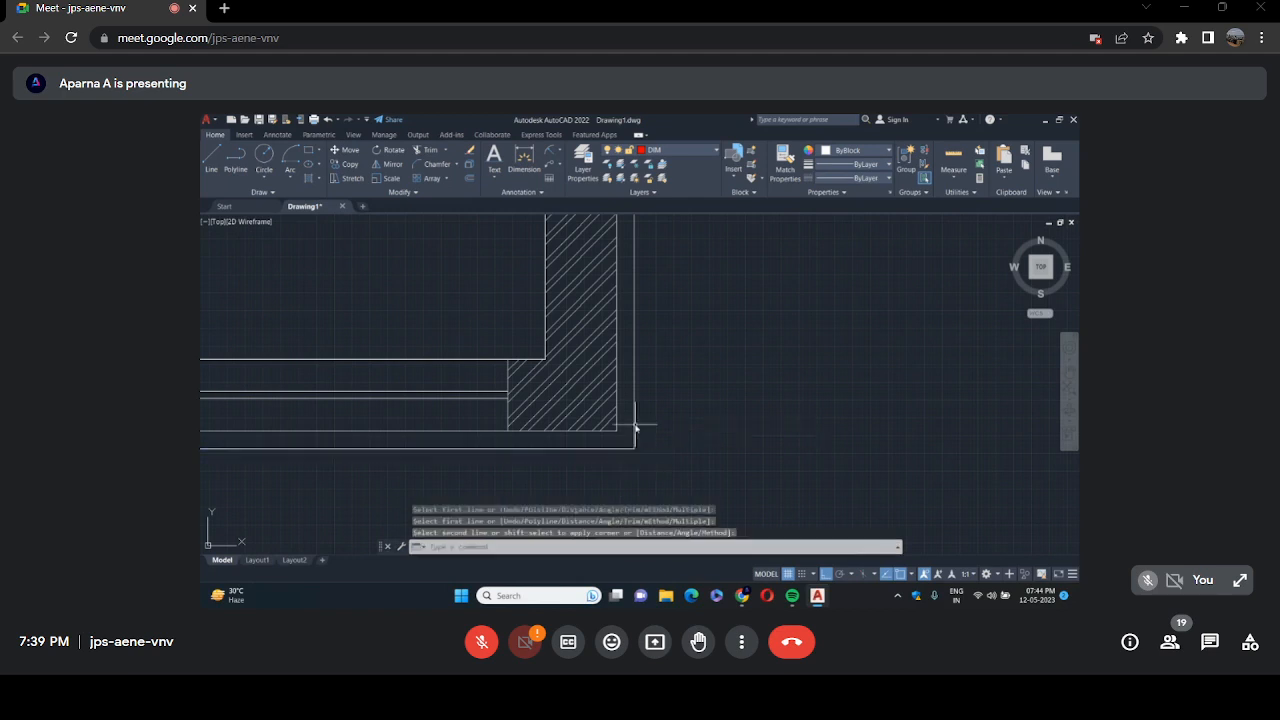
# Chamfer the left and lower 50-offset lines with zero distance to close the plan's lower-left corner.
pyautogui.rightClick(665, 380)
pyautogui.click(690, 152)
pyautogui.scroll(-1, 669, 270)
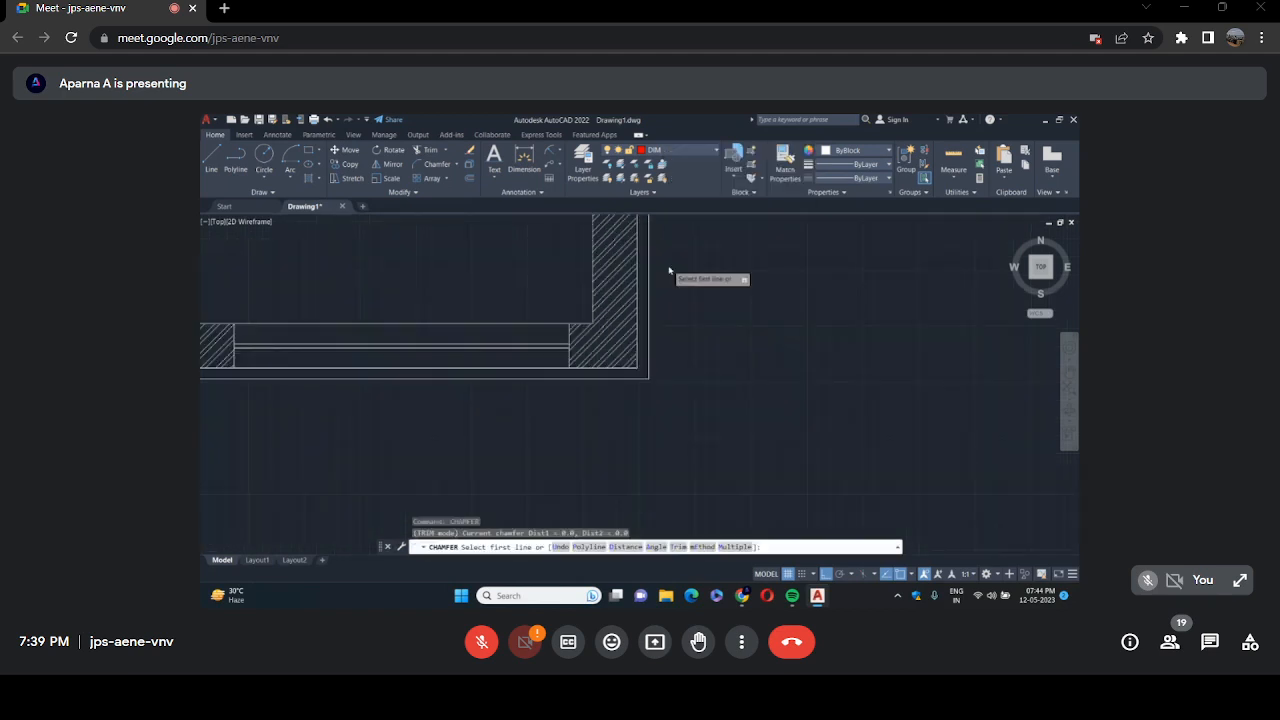
pyautogui.scroll(-4, 669, 270)
pyautogui.scroll(4, 351, 341)
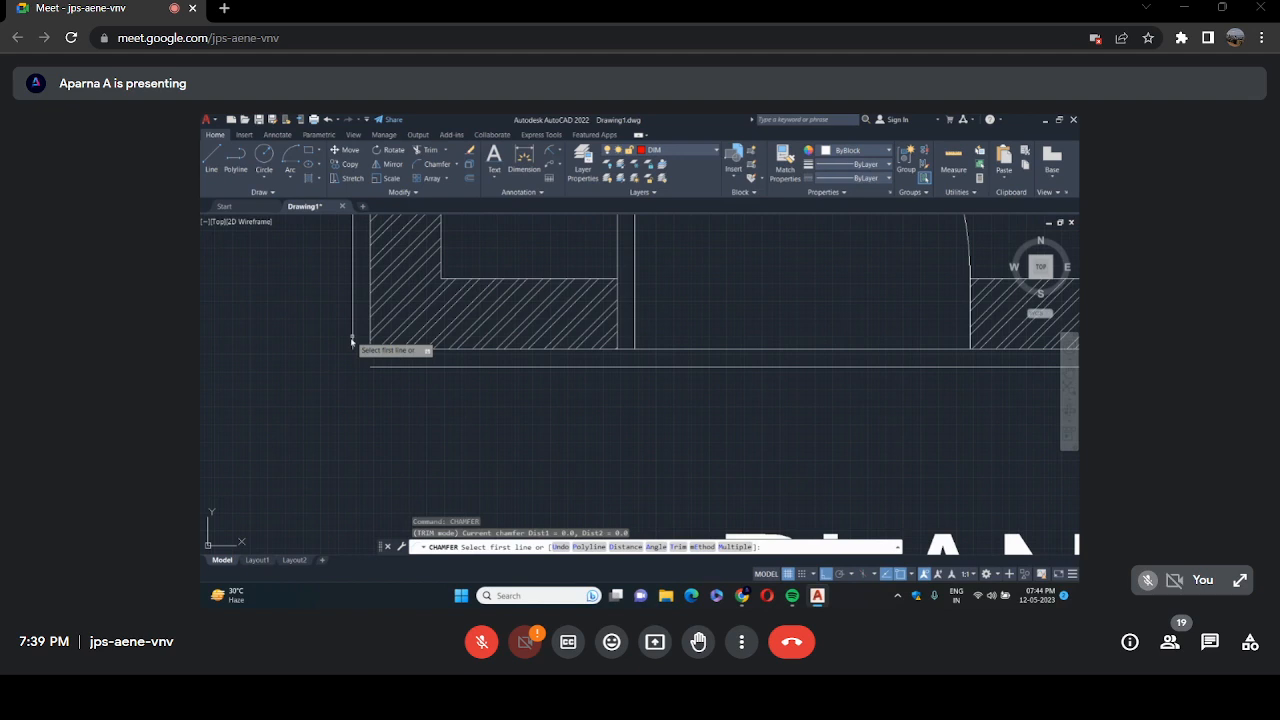
pyautogui.click(351, 341)
pyautogui.click(372, 366)
pyautogui.scroll(-5, 405, 321)
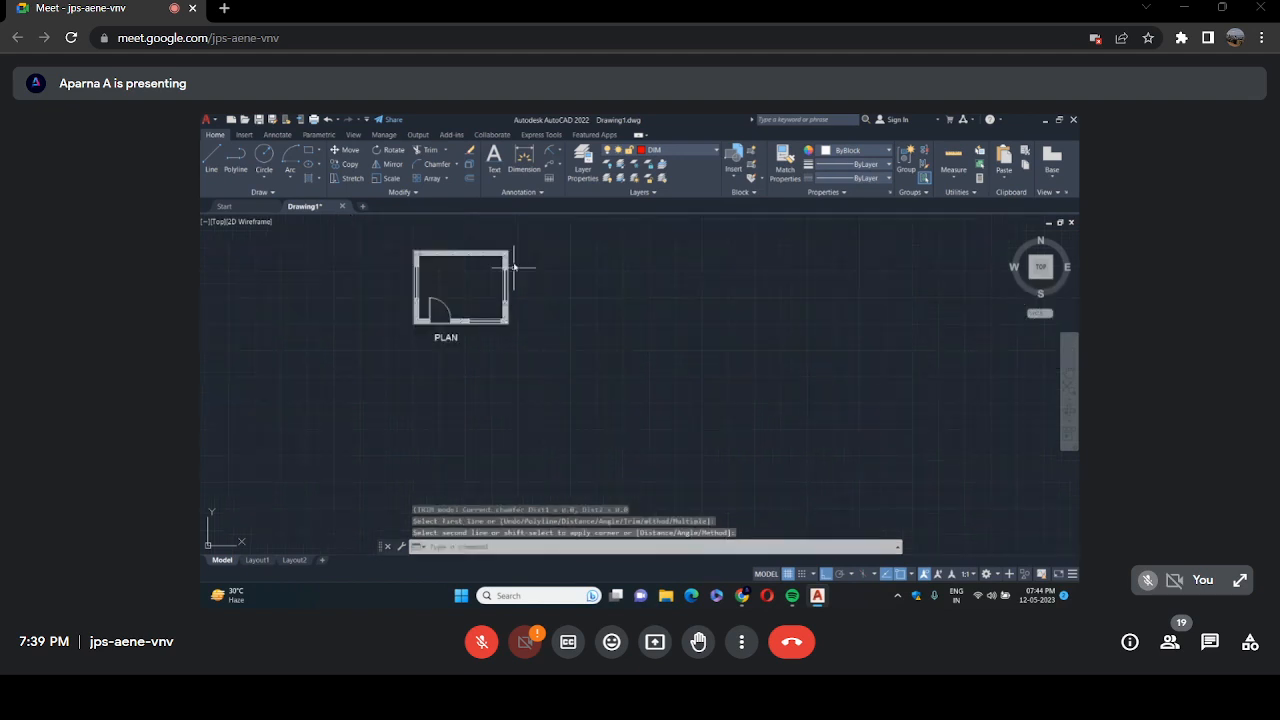
# Offset the outer line of the plan's upper wall outward by 600.
pyautogui.scroll(2, 509, 264)
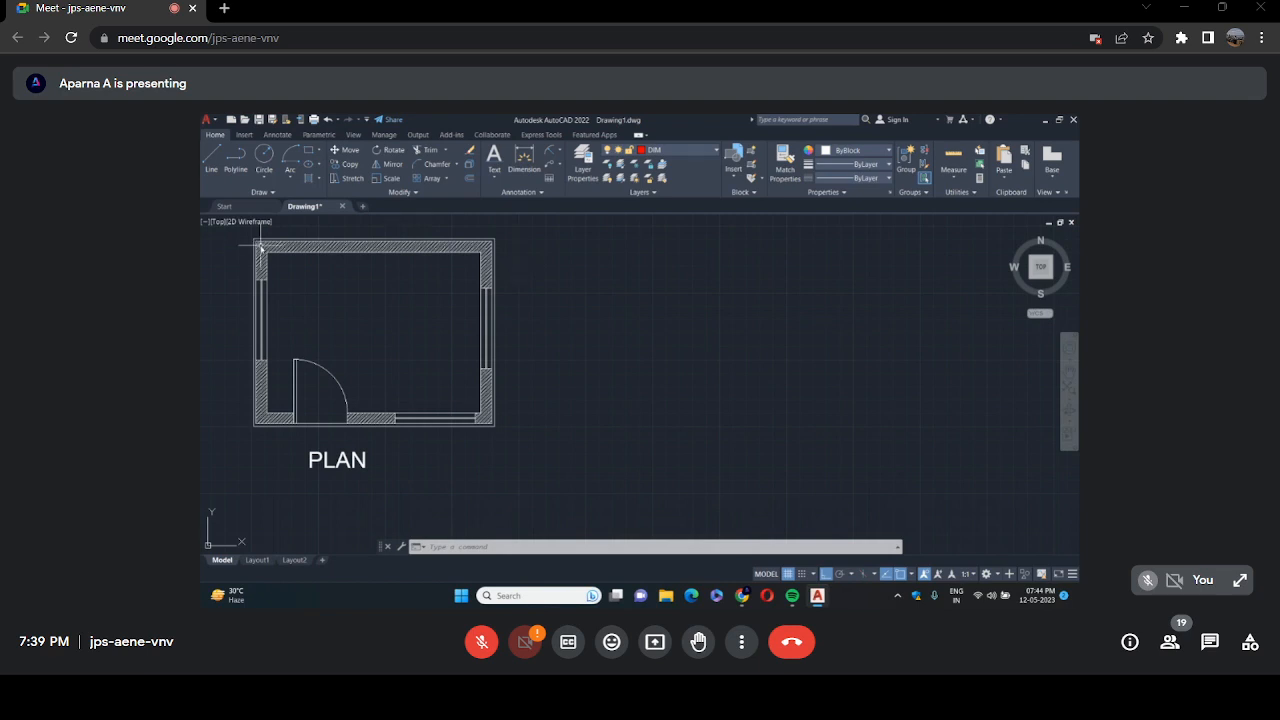
pyautogui.moveTo(261, 245); pyautogui.dragTo(262, 252, button='middle')
pyautogui.scroll(5, 260, 237)
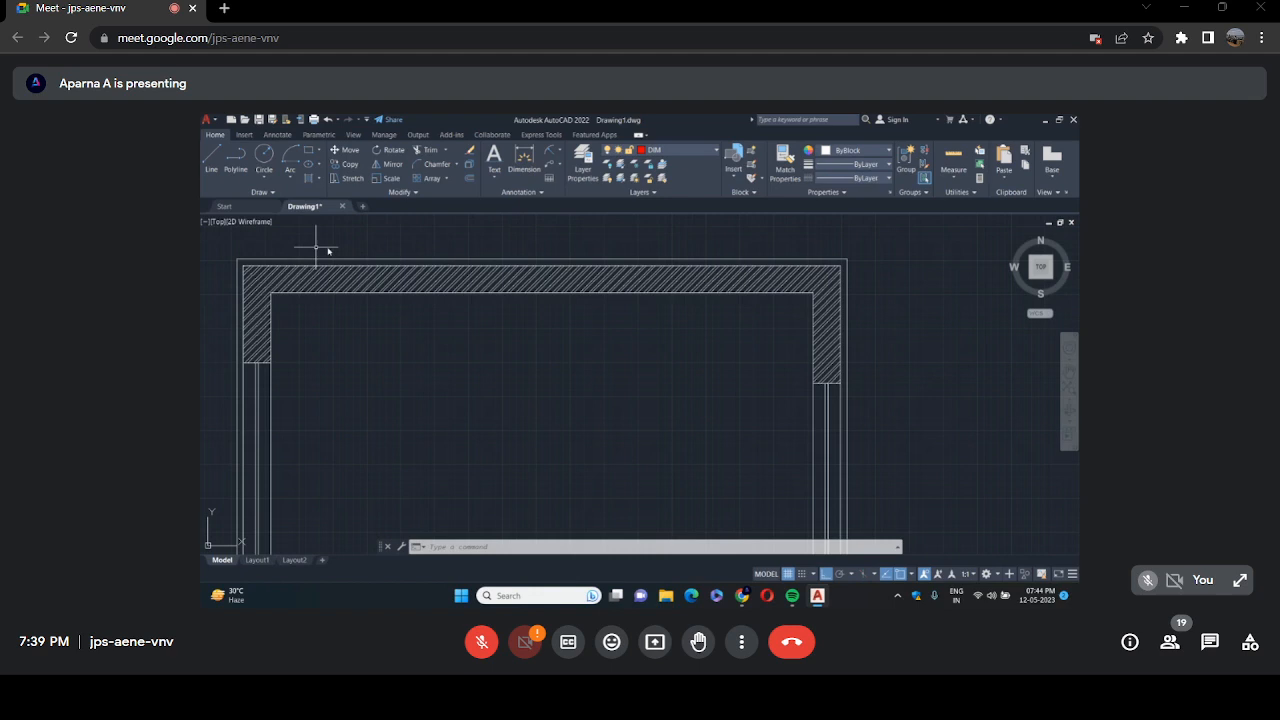
pyautogui.click(471, 180)
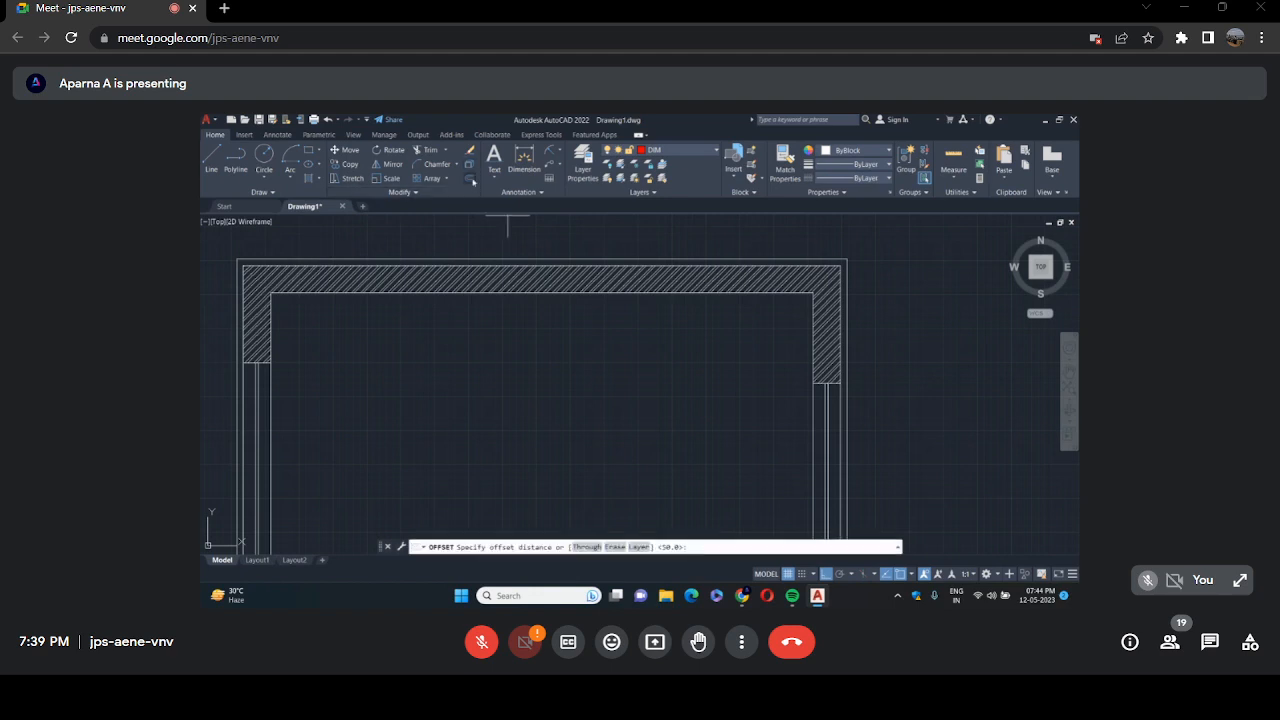
pyautogui.write('600')
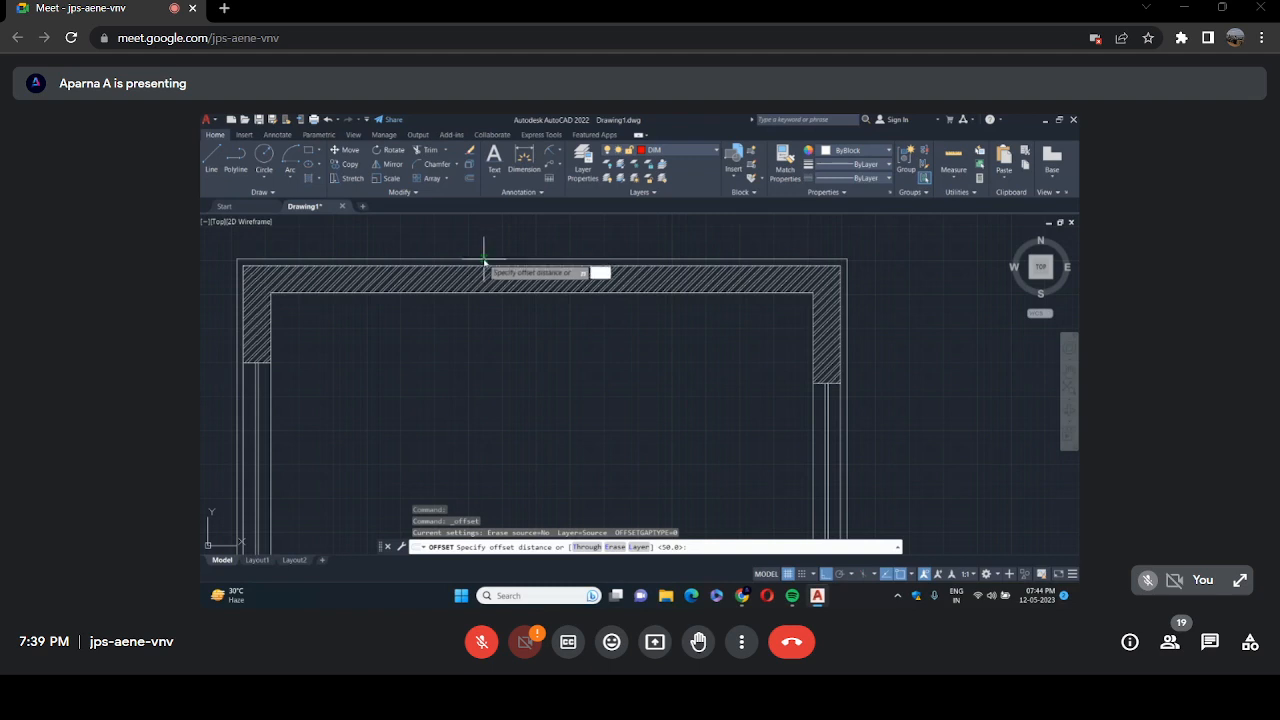
pyautogui.press('Return')
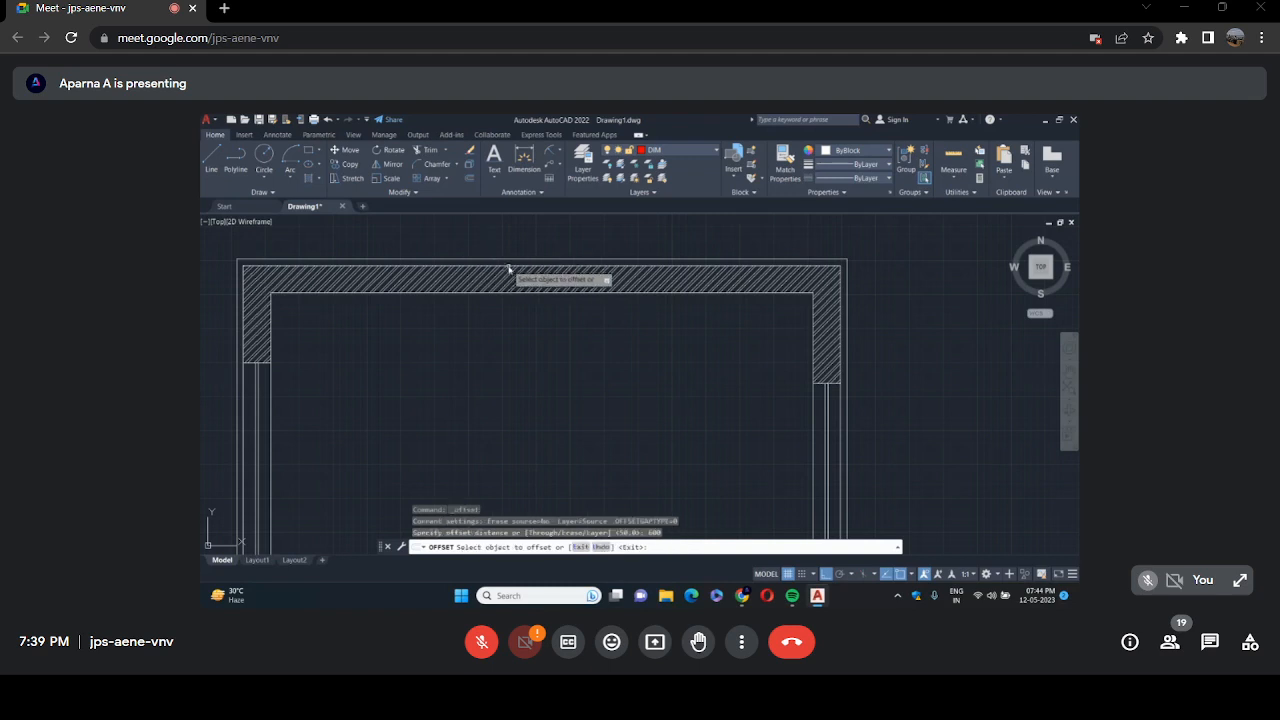
pyautogui.click(500, 264)
pyautogui.click(505, 241)
# Offset the outer line of the plan's right wall outward by the same 600 distance.
pyautogui.scroll(-5, 575, 263)
pyautogui.click(616, 275)
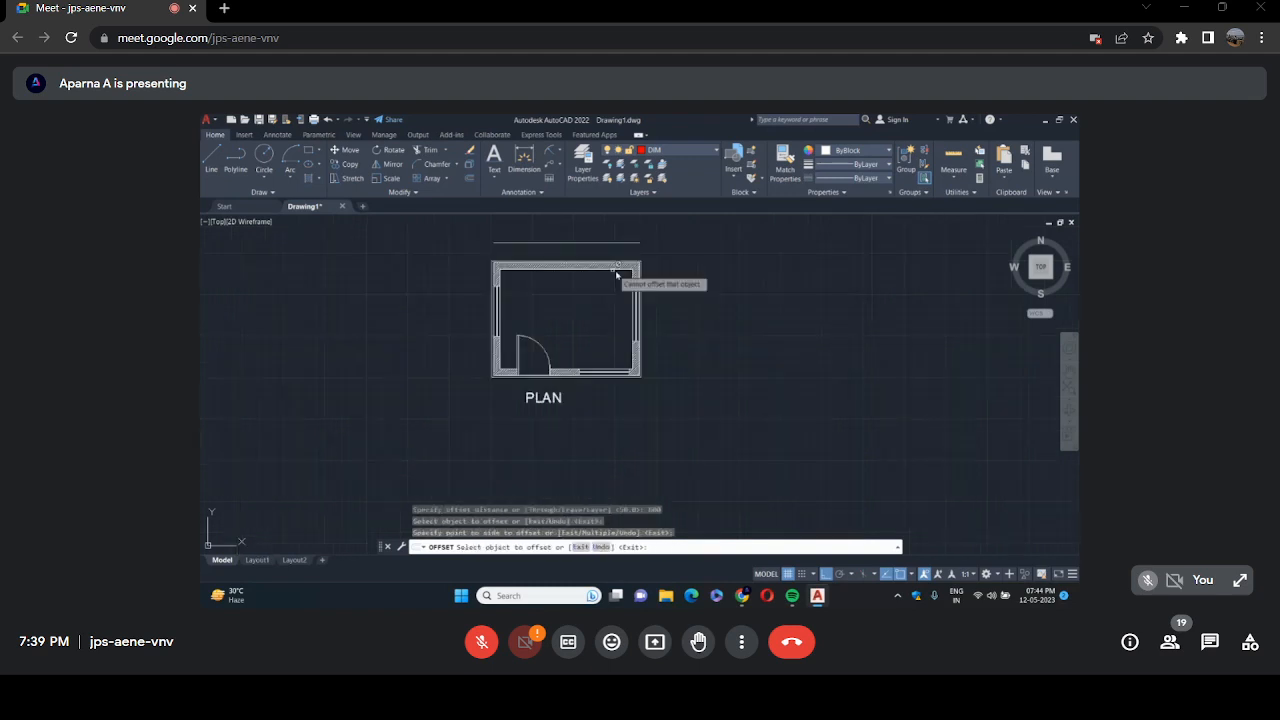
pyautogui.scroll(6, 618, 330)
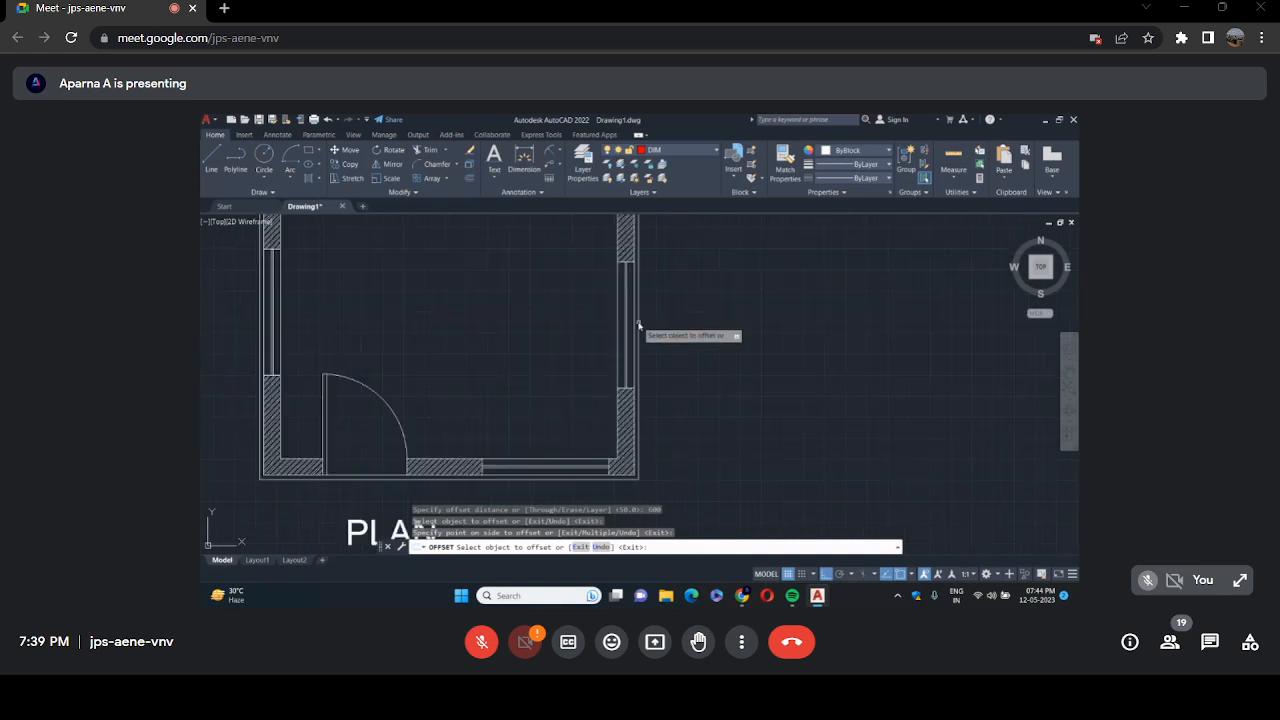
pyautogui.click(614, 346)
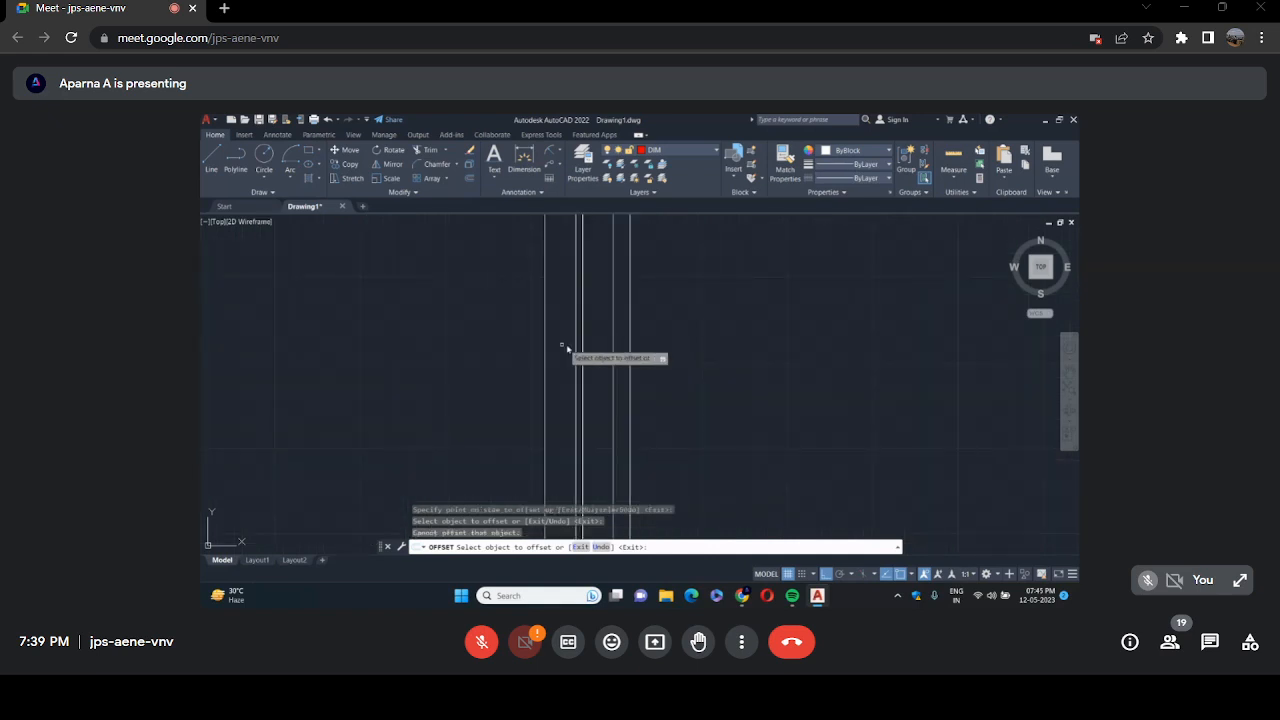
pyautogui.scroll(-4, 634, 383)
pyautogui.scroll(5, 621, 438)
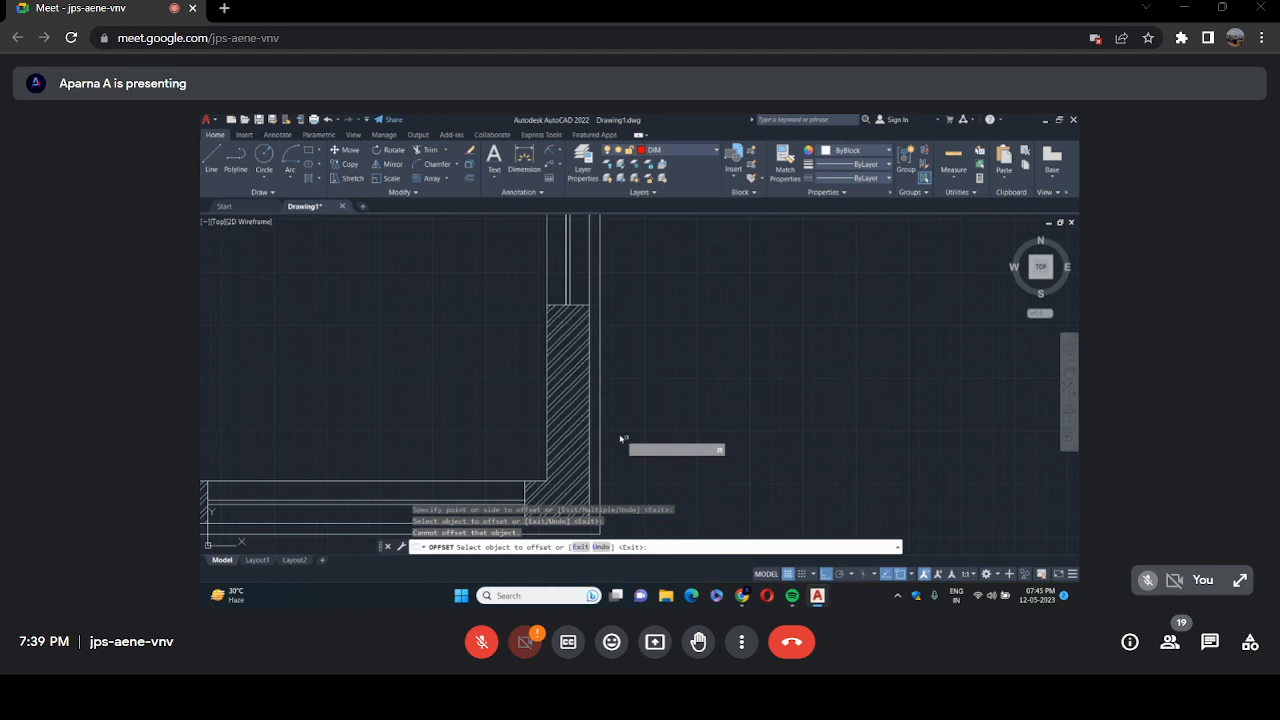
pyautogui.click(590, 441)
pyautogui.click(667, 393)
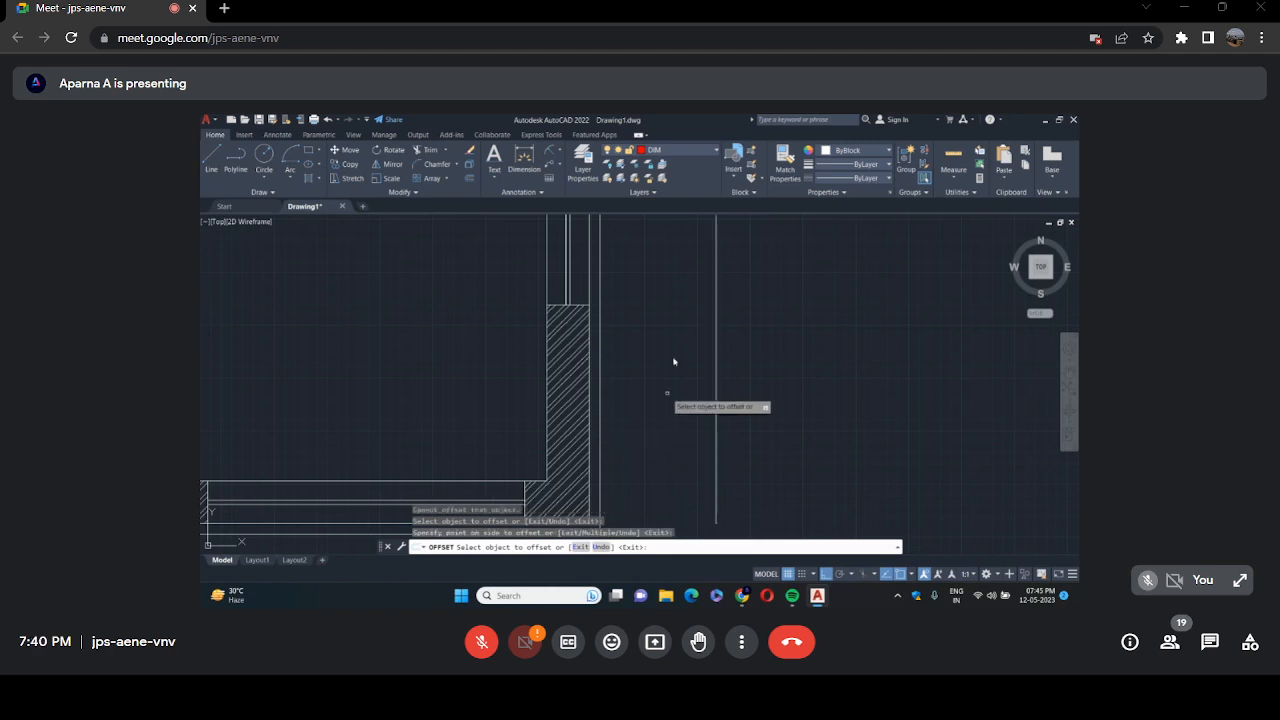
# Offset the outer line of the plan's lower wall 600 downward, away from the room.
pyautogui.scroll(-5, 605, 394)
pyautogui.scroll(6, 612, 264)
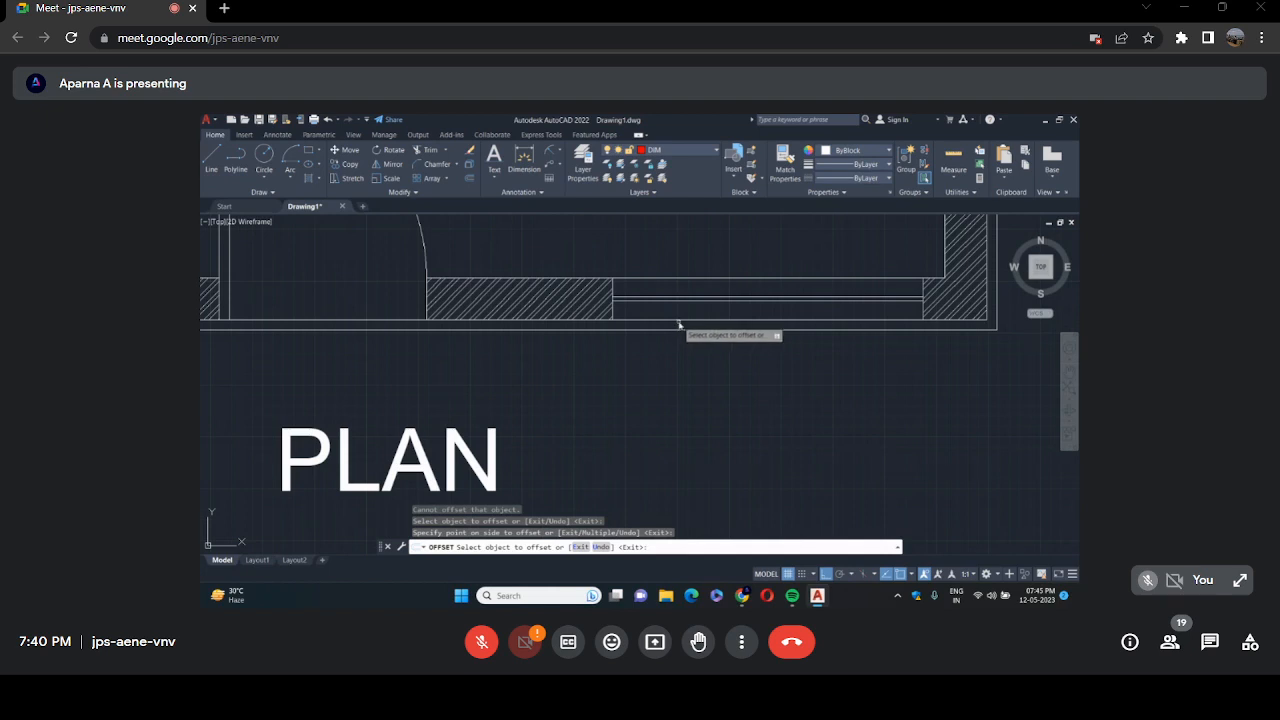
pyautogui.click(679, 323)
pyautogui.click(680, 323)
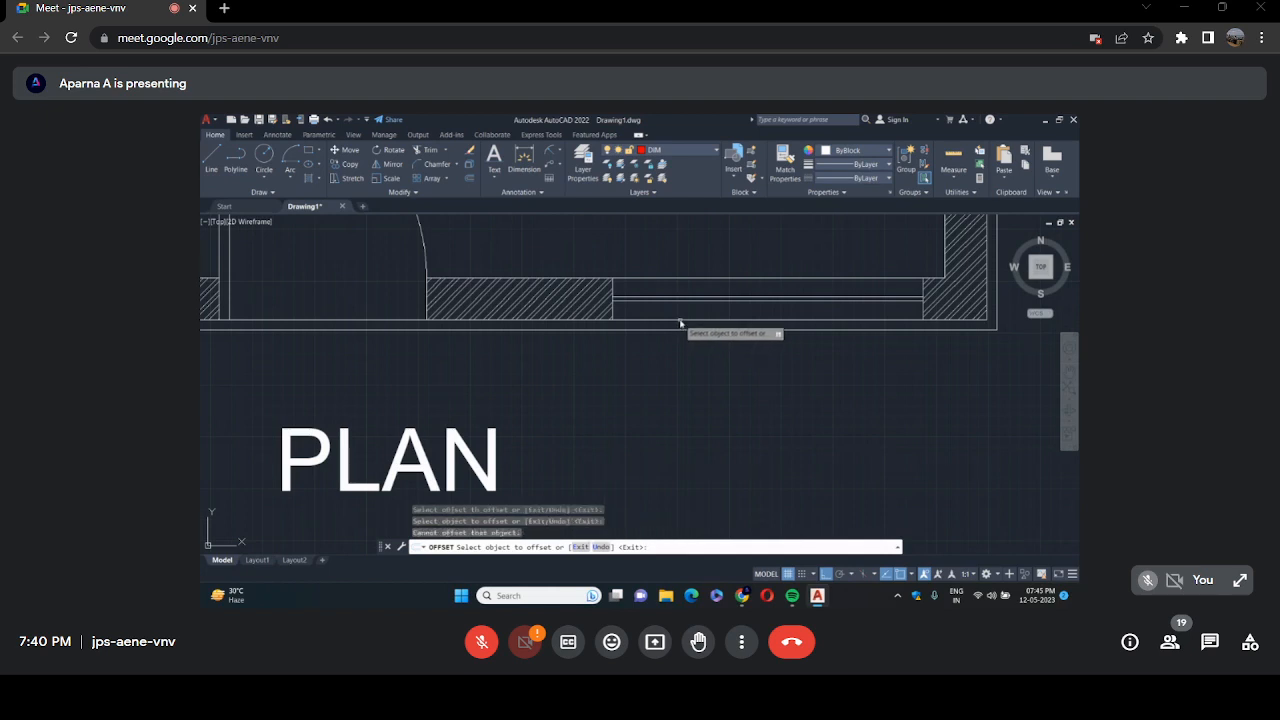
pyautogui.click(598, 321)
pyautogui.click(608, 425)
# Offset the outer line of the plan's left wall outward by 600 and finish the offset.
pyautogui.scroll(-6, 501, 309)
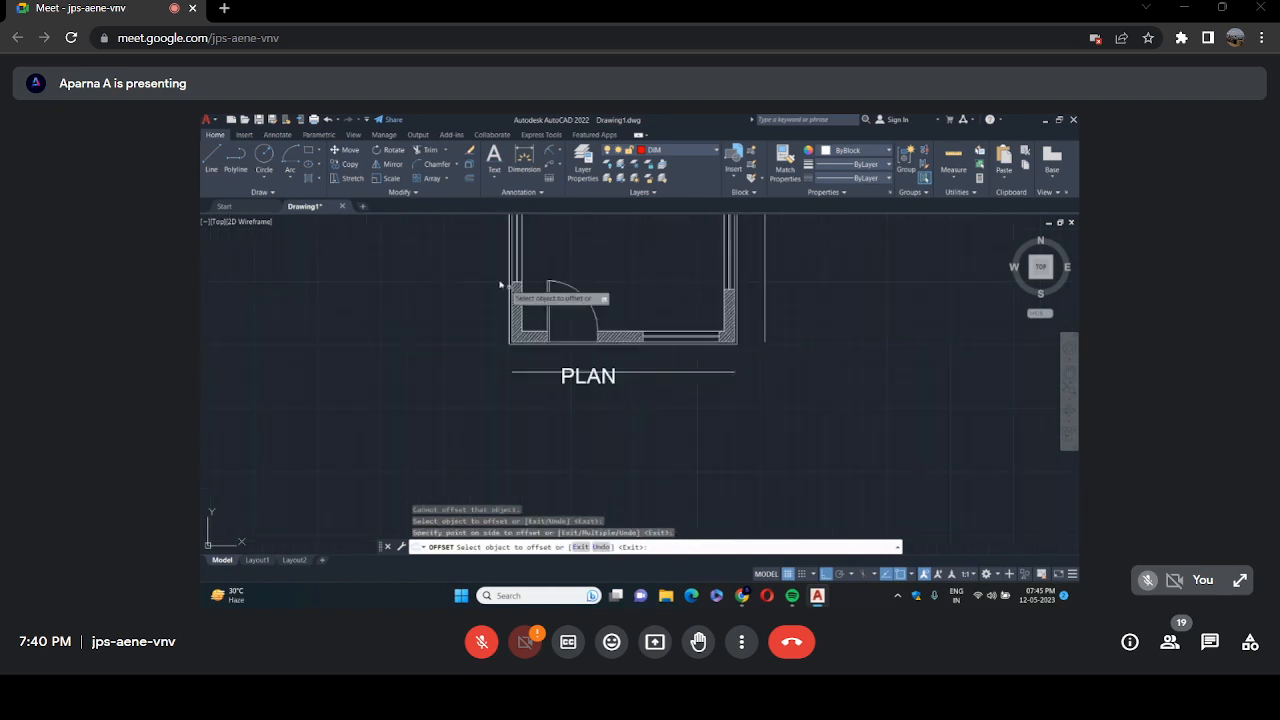
pyautogui.scroll(6, 501, 309)
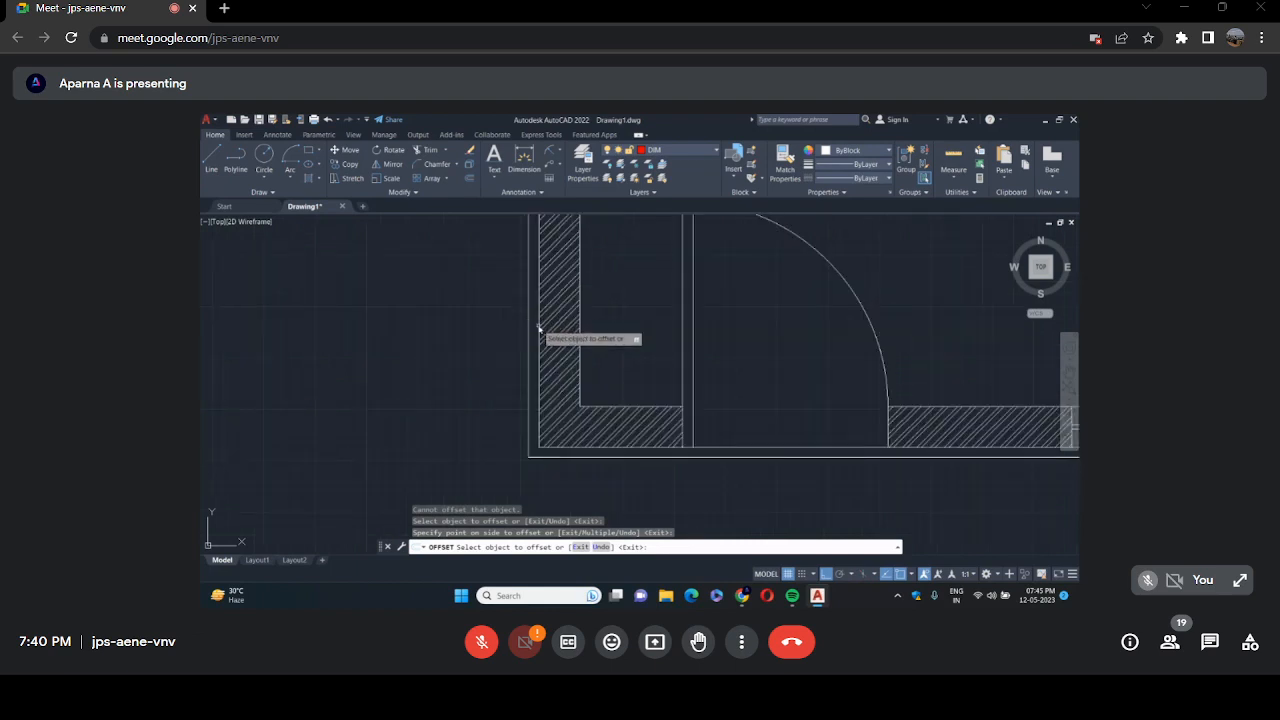
pyautogui.click(539, 328)
pyautogui.click(448, 300)
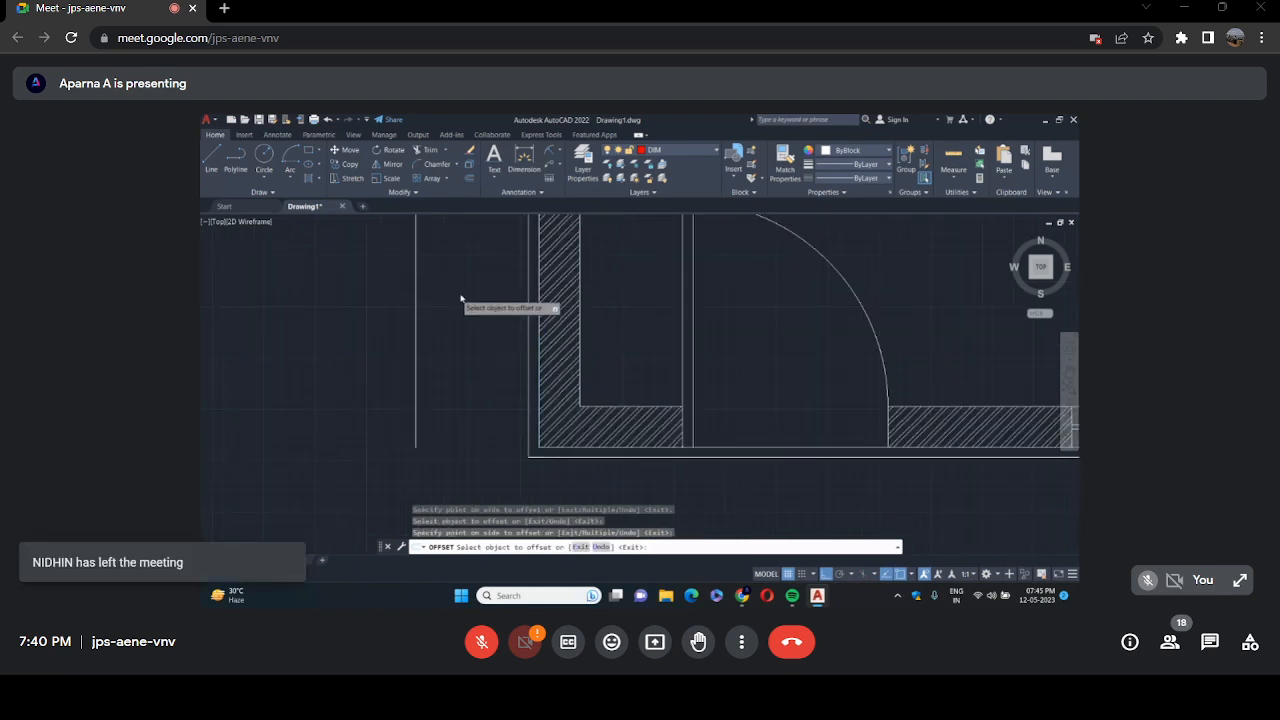
pyautogui.scroll(-6, 461, 298)
pyautogui.press('Escape')
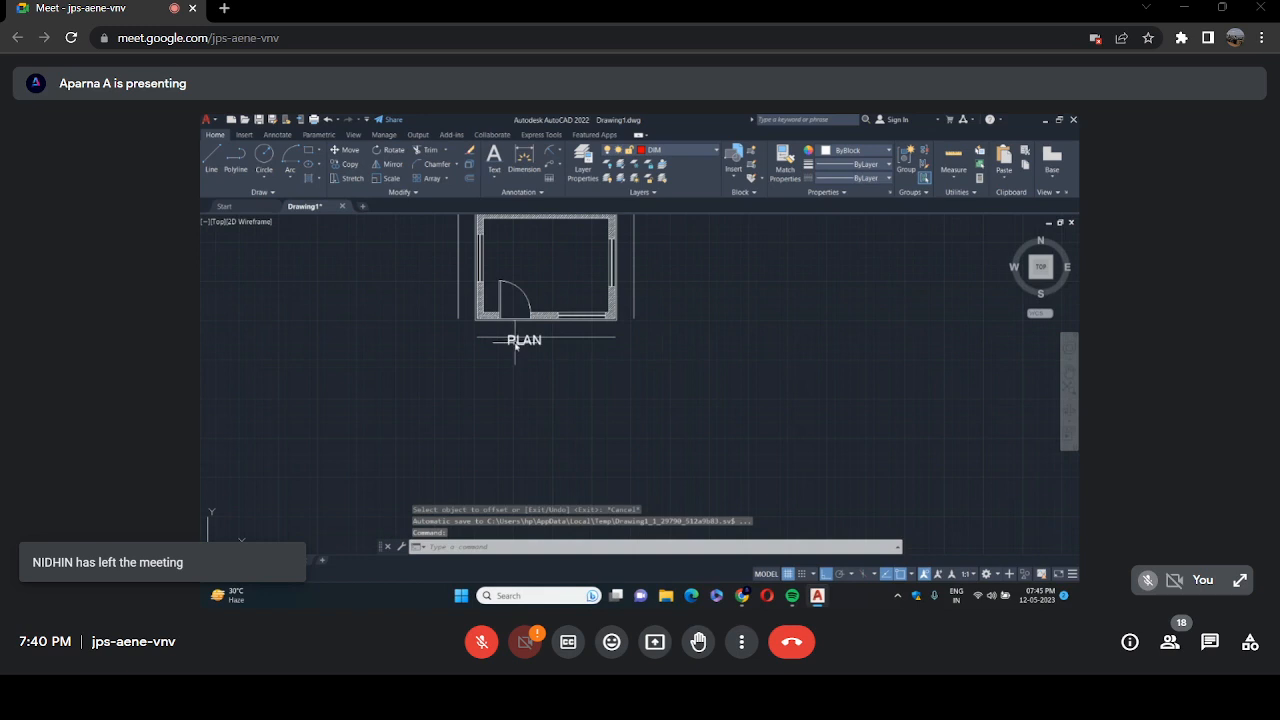
# Move the PLAN label straight down, clear of the lower 600-offset line.
pyautogui.click(508, 346)
pyautogui.click(508, 345)
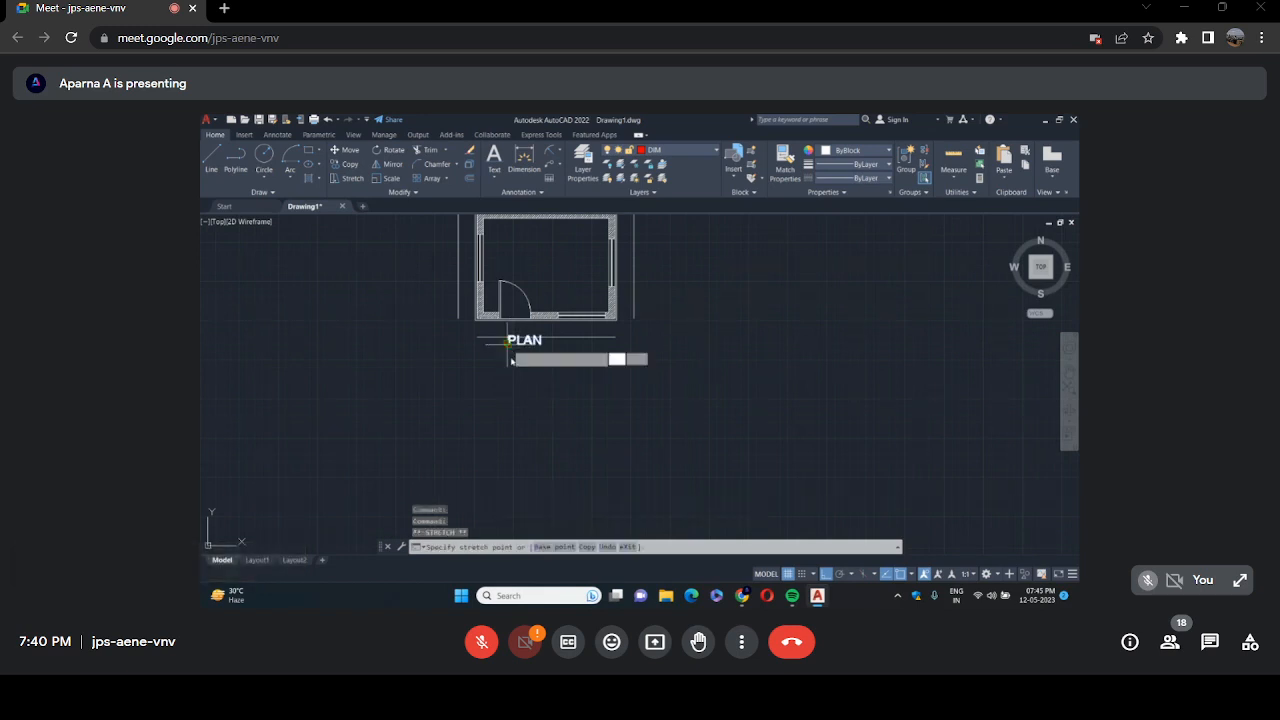
pyautogui.click(508, 368)
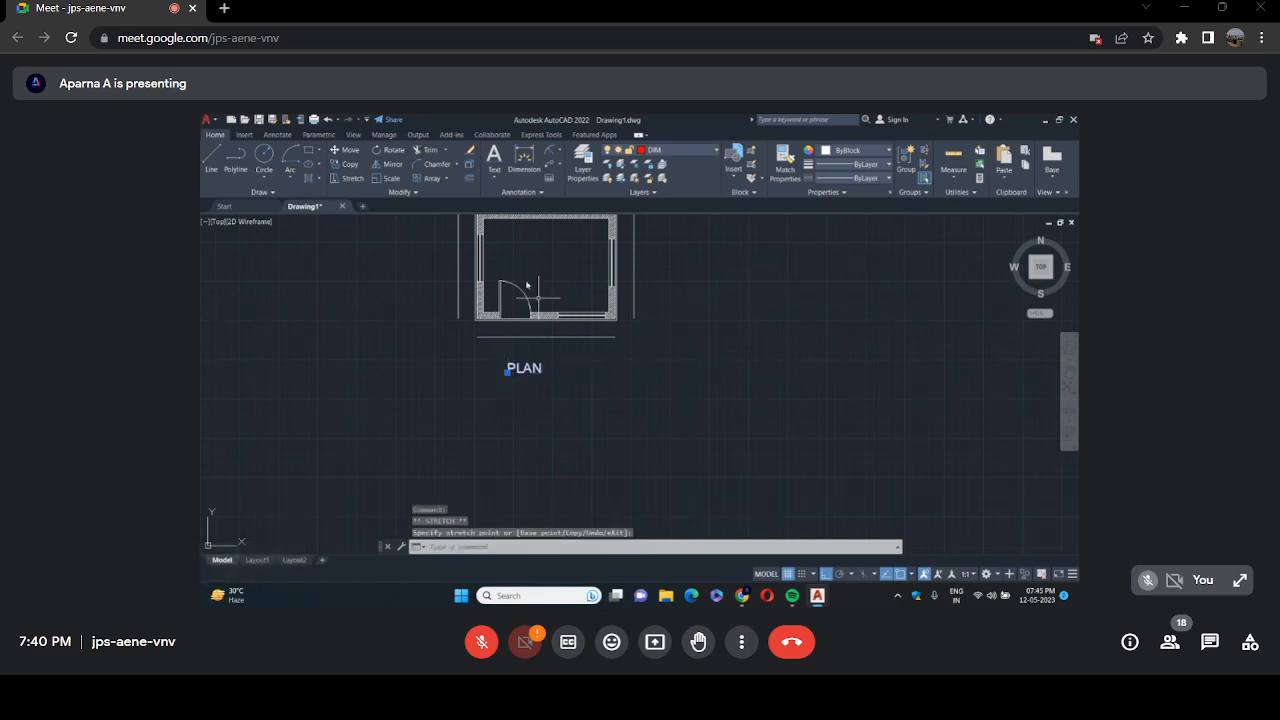
# Join the 600-offset lines into closed corners at the outline's lower-left and lower-right with Chamfer.
pyautogui.click(432, 164)
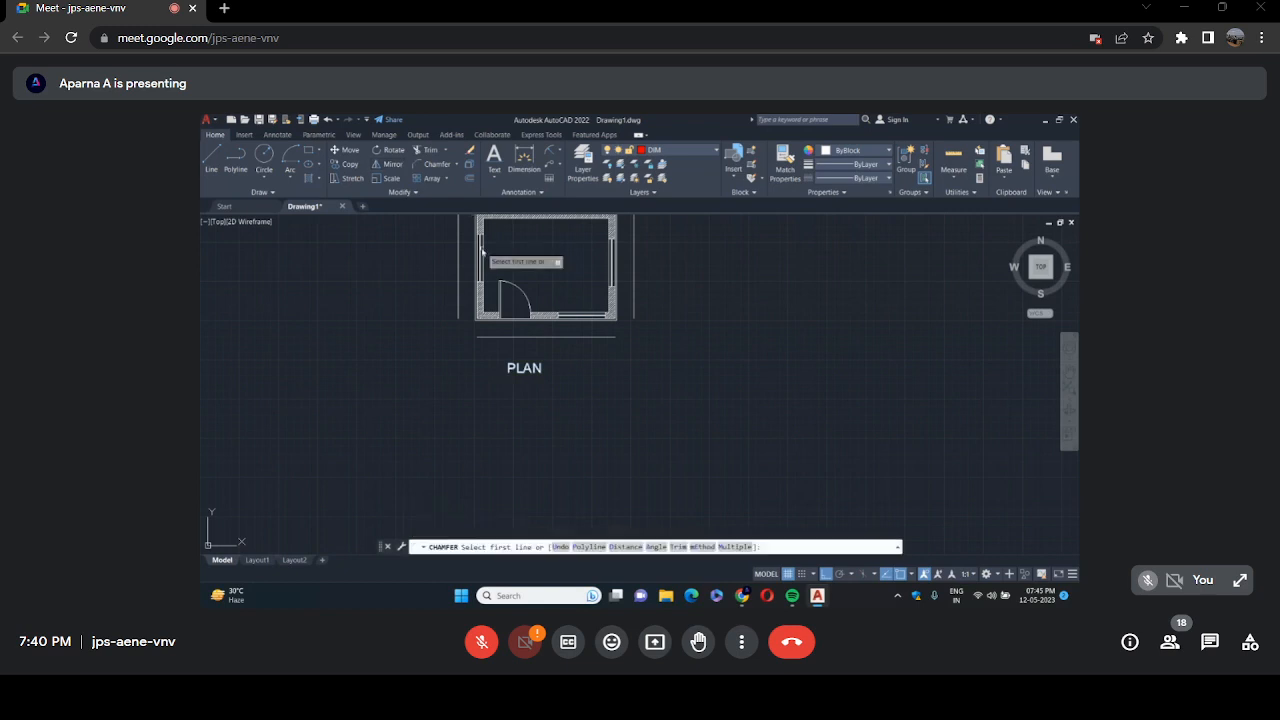
pyautogui.click(481, 252)
pyautogui.click(479, 336)
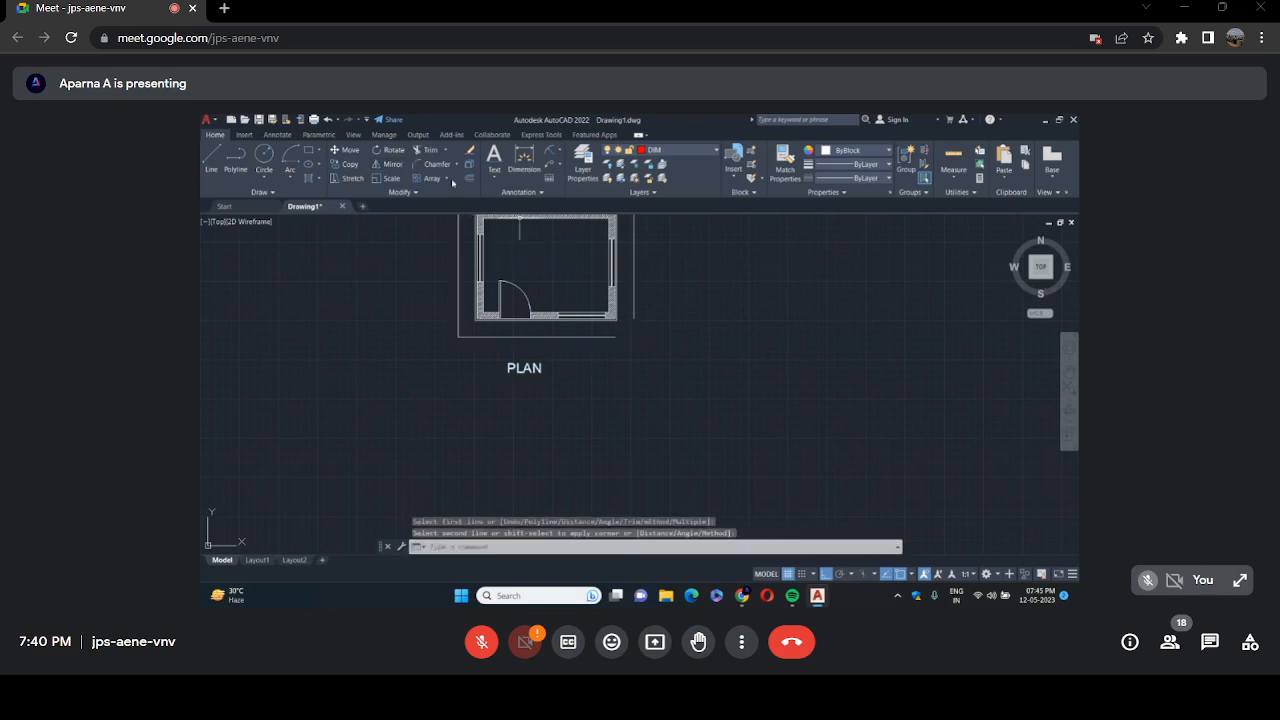
pyautogui.press('Return')
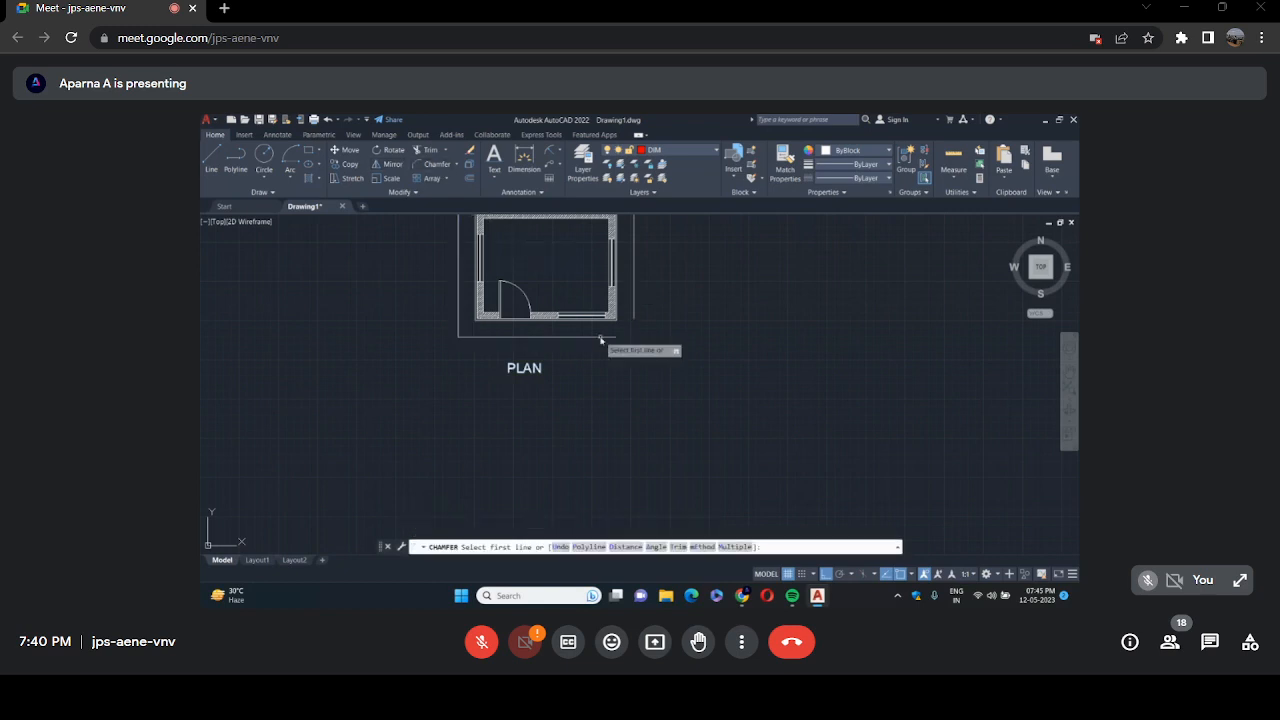
pyautogui.click(600, 337)
pyautogui.click(631, 317)
pyautogui.scroll(-5, 613, 295)
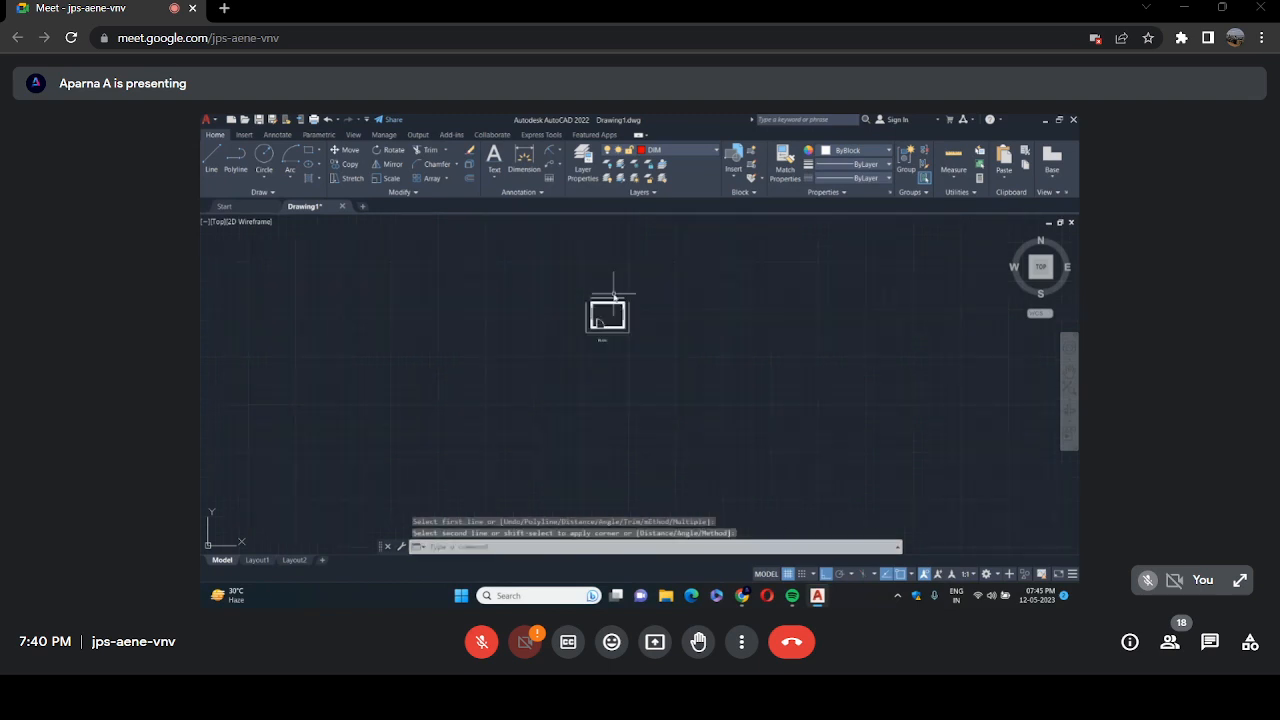
# Close the upper-left and upper-right corners of the 600-offset outline with Chamfer.
pyautogui.press('Return')
pyautogui.scroll(4, 590, 290)
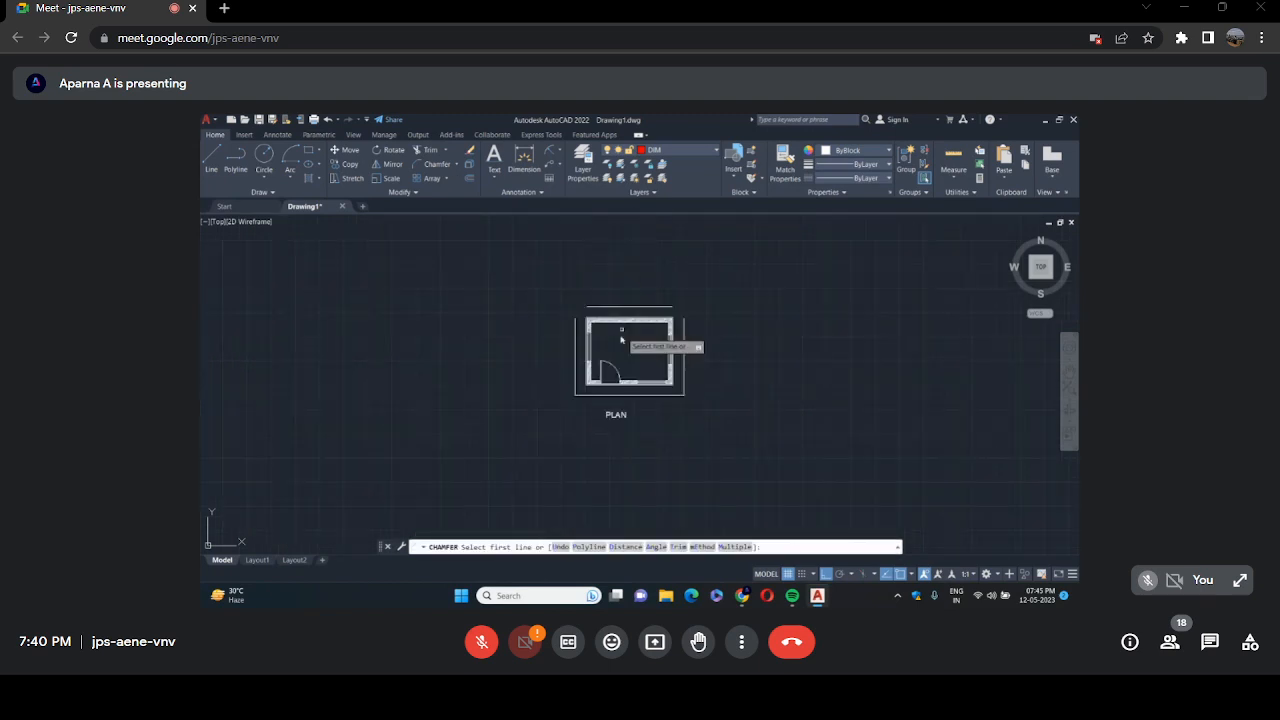
pyautogui.click(575, 325)
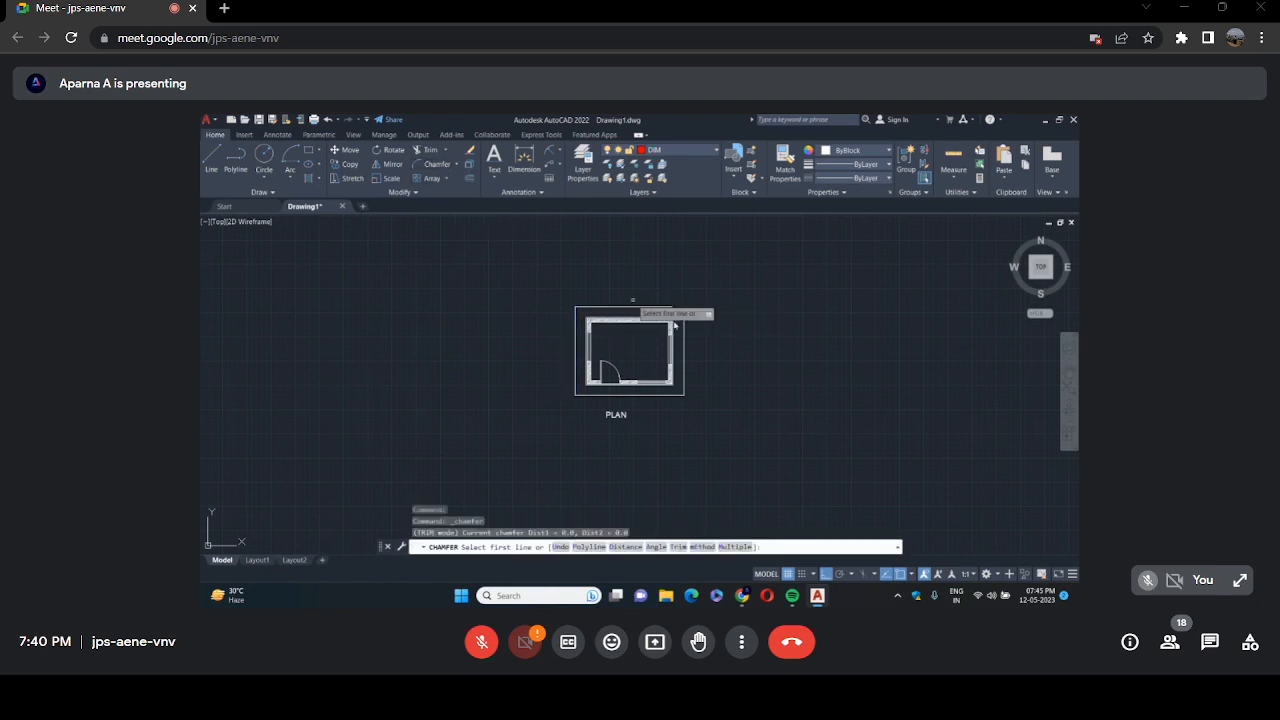
pyautogui.click(684, 328)
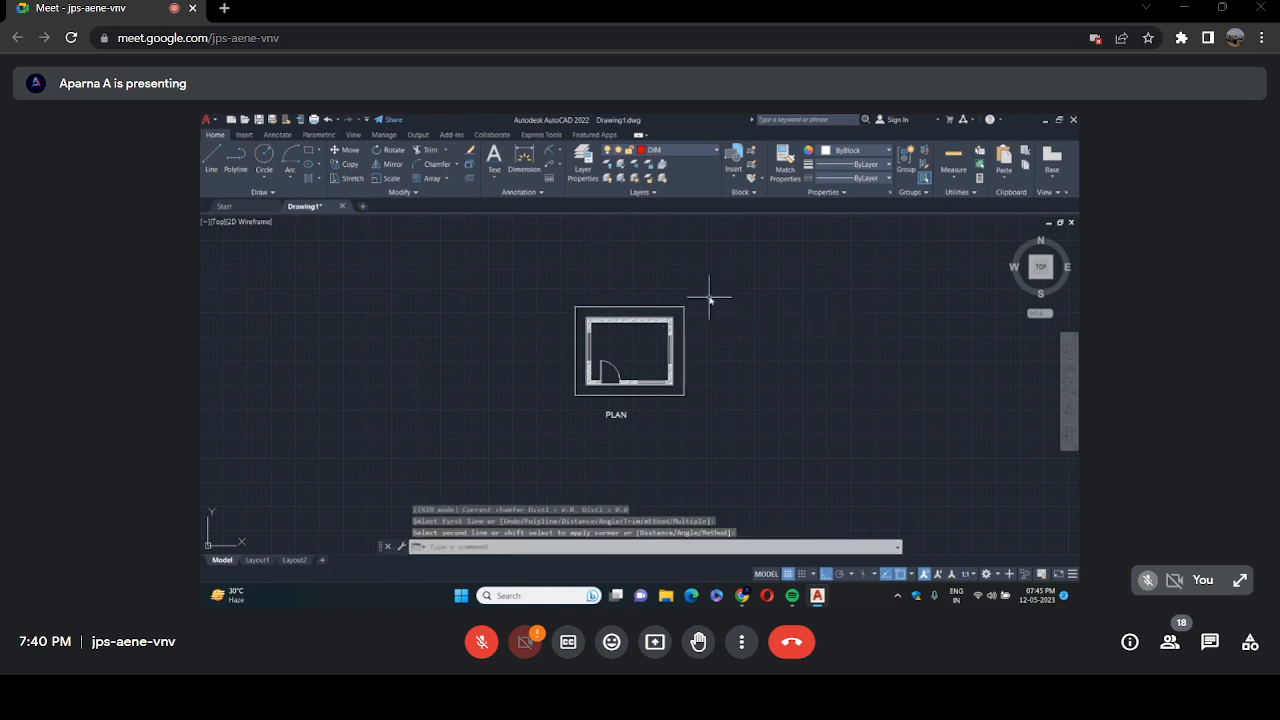
pyautogui.press('Return')
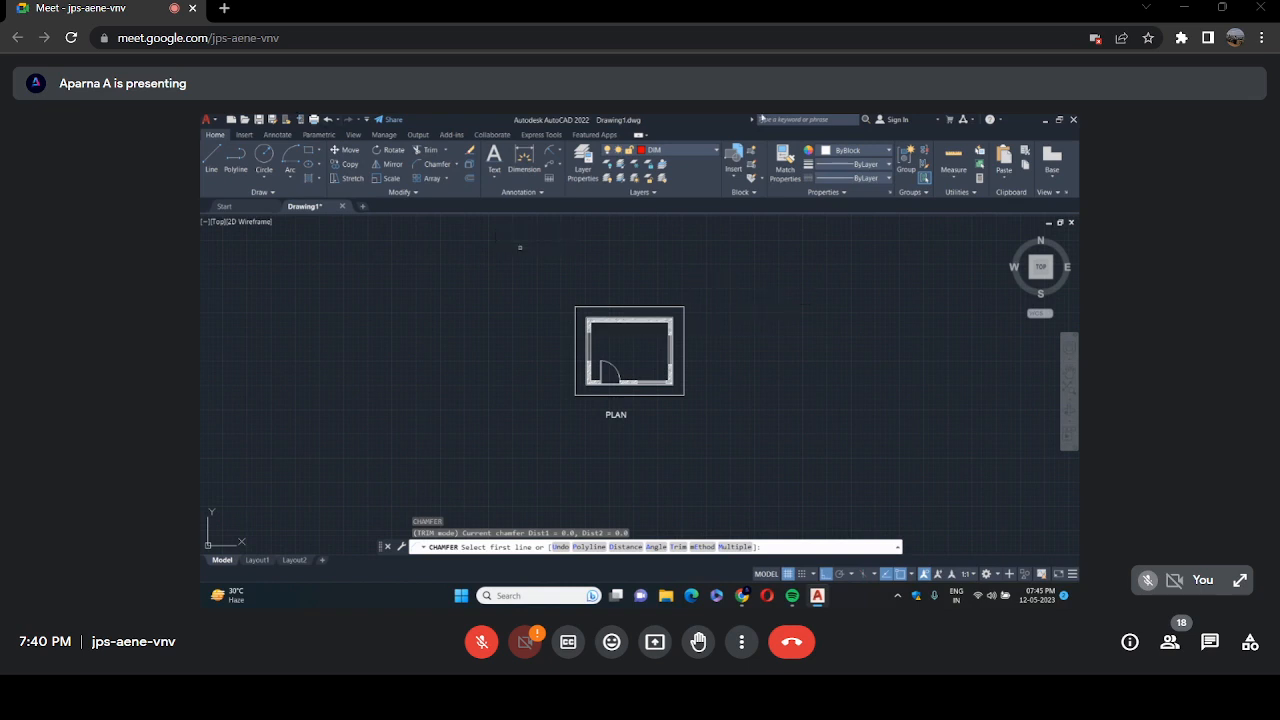
# Load the ACAD_ISO03W100 (ISO dash space) linetype into the drawing.
pyautogui.click(888, 179)
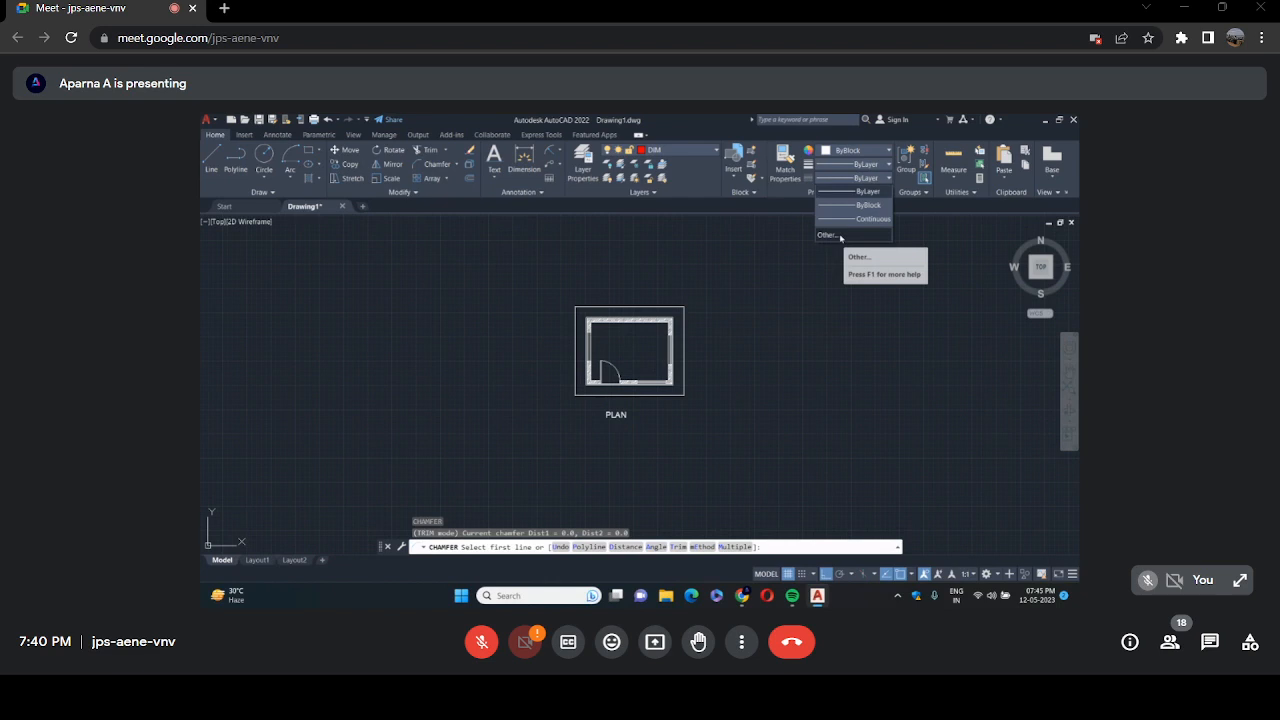
pyautogui.click(839, 236)
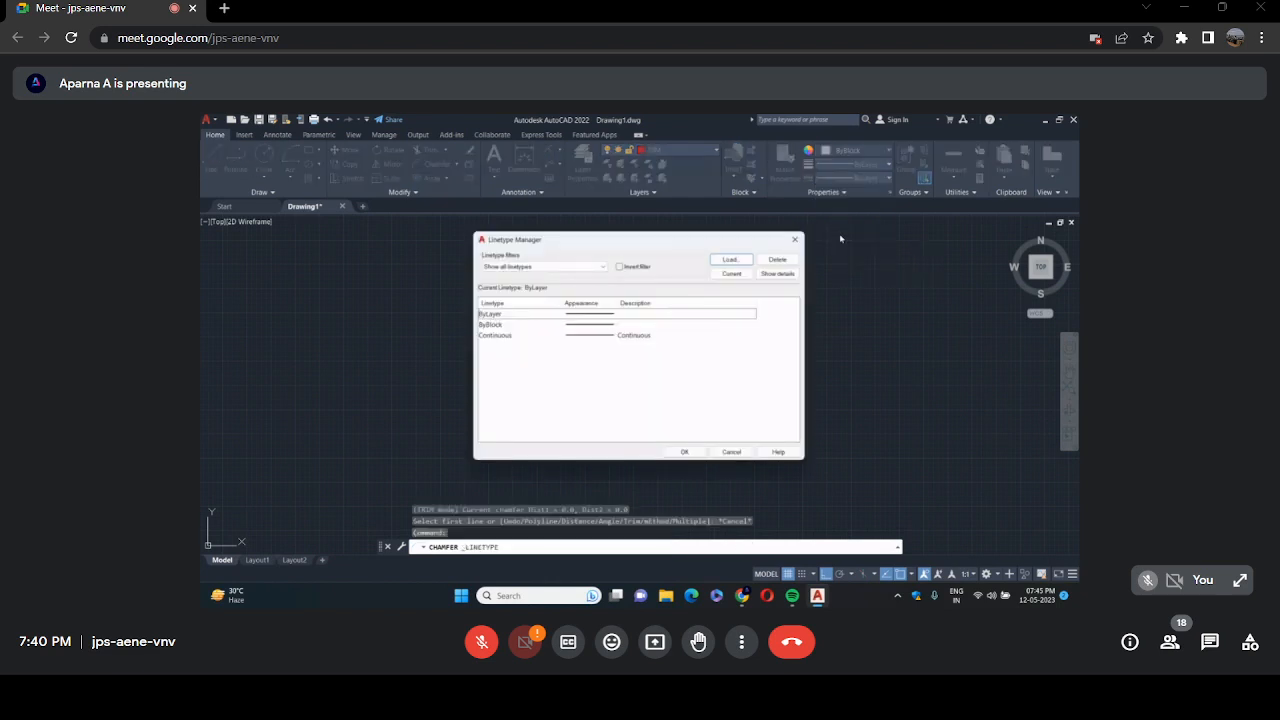
pyautogui.click(733, 258)
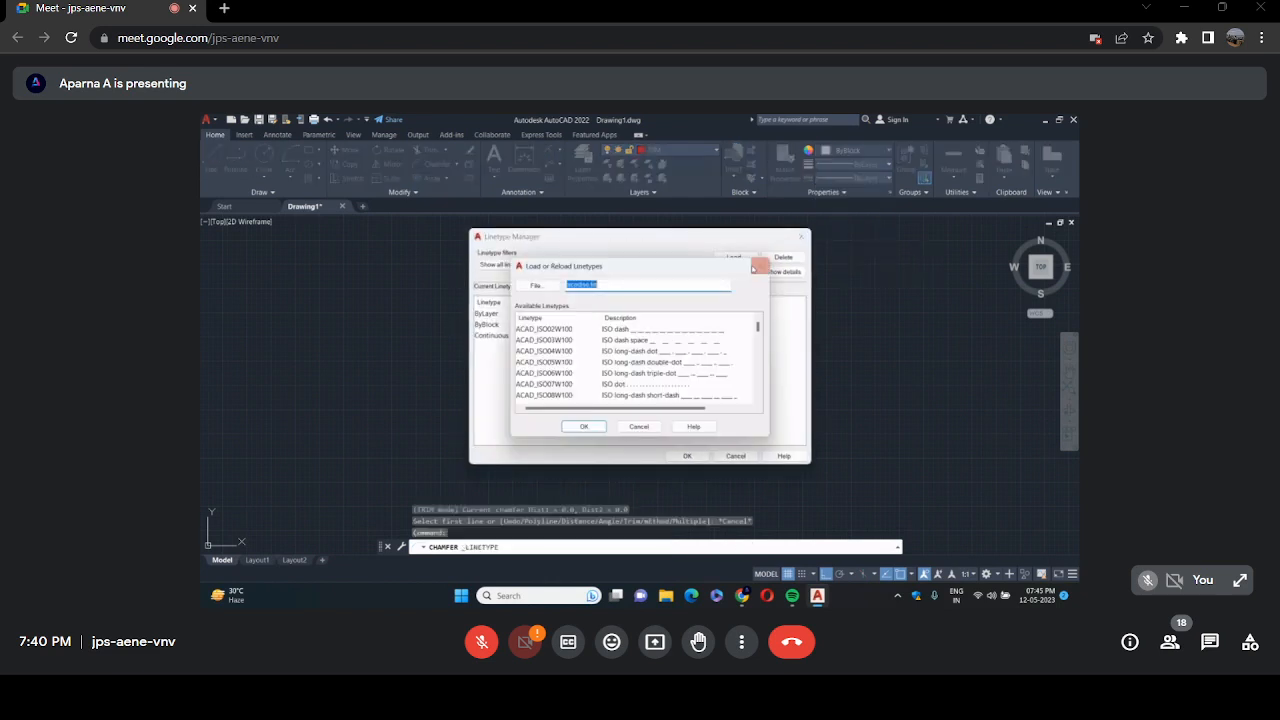
pyautogui.click(697, 342)
pyautogui.click(584, 426)
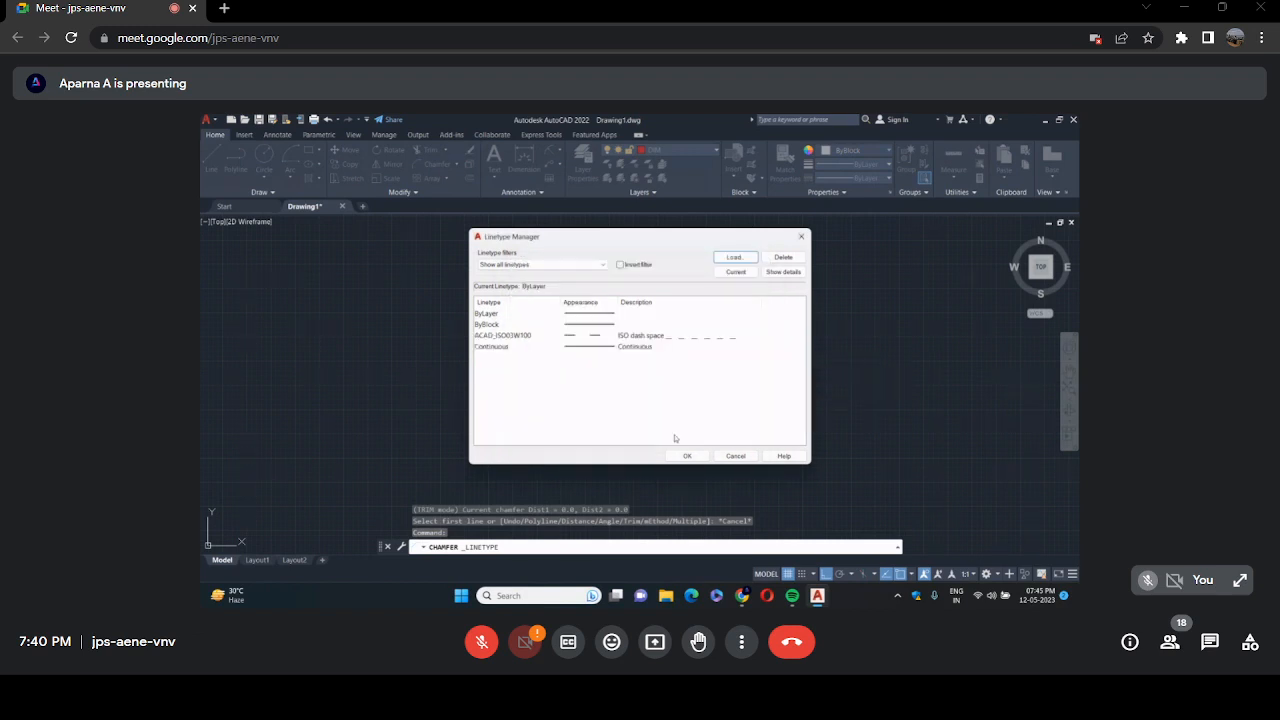
pyautogui.click(687, 455)
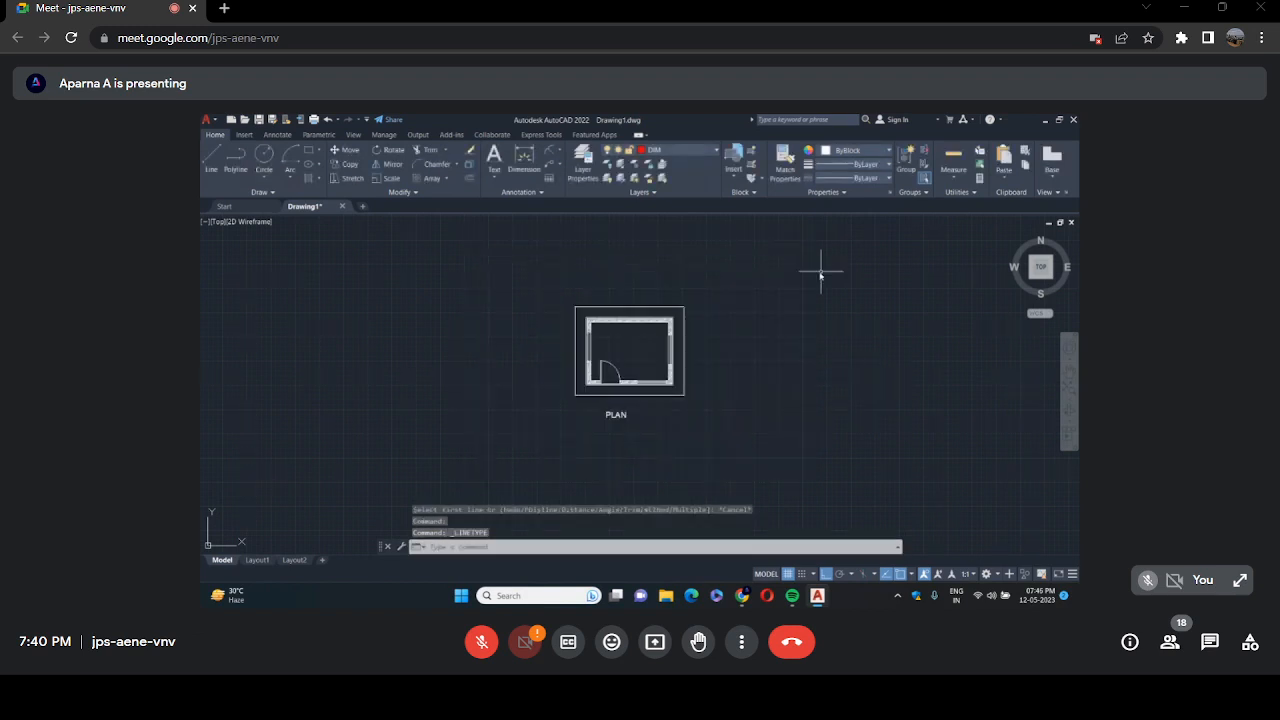
# Assign the ACAD_ISO03W100 linetype to all four lines of the outer 600-offset outline.
pyautogui.click(884, 178)
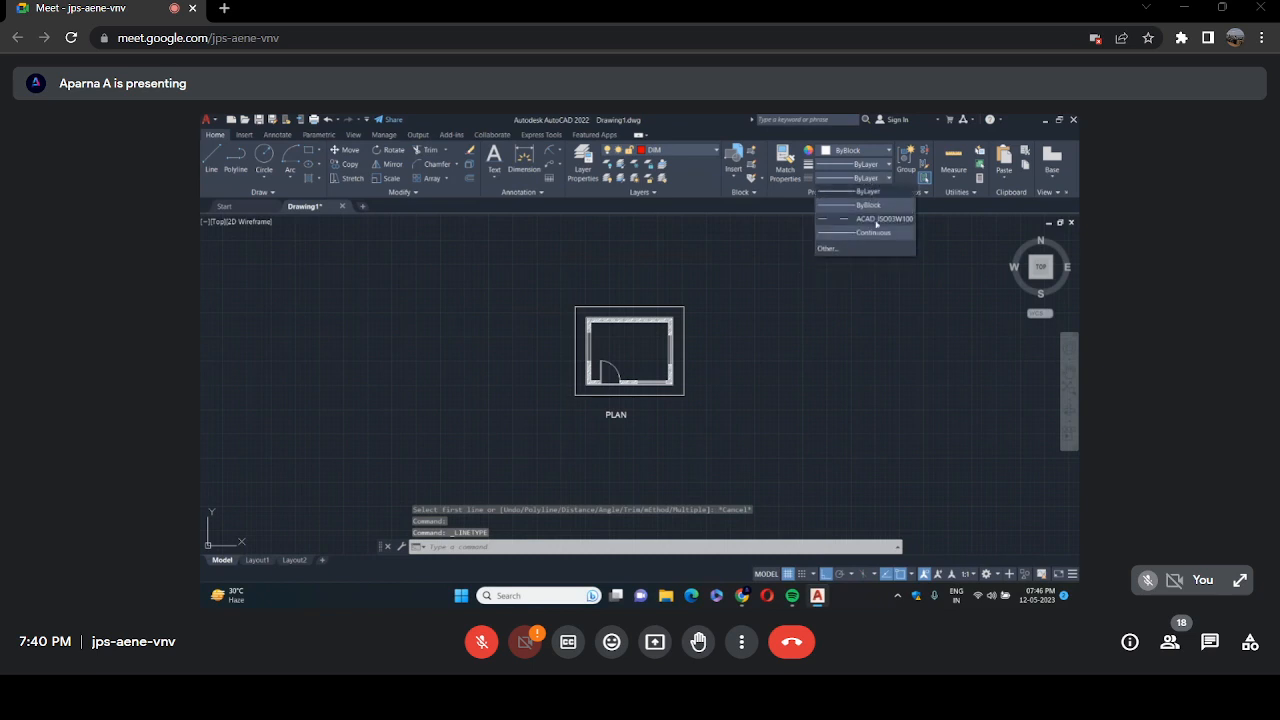
pyautogui.click(641, 309)
pyautogui.click(641, 308)
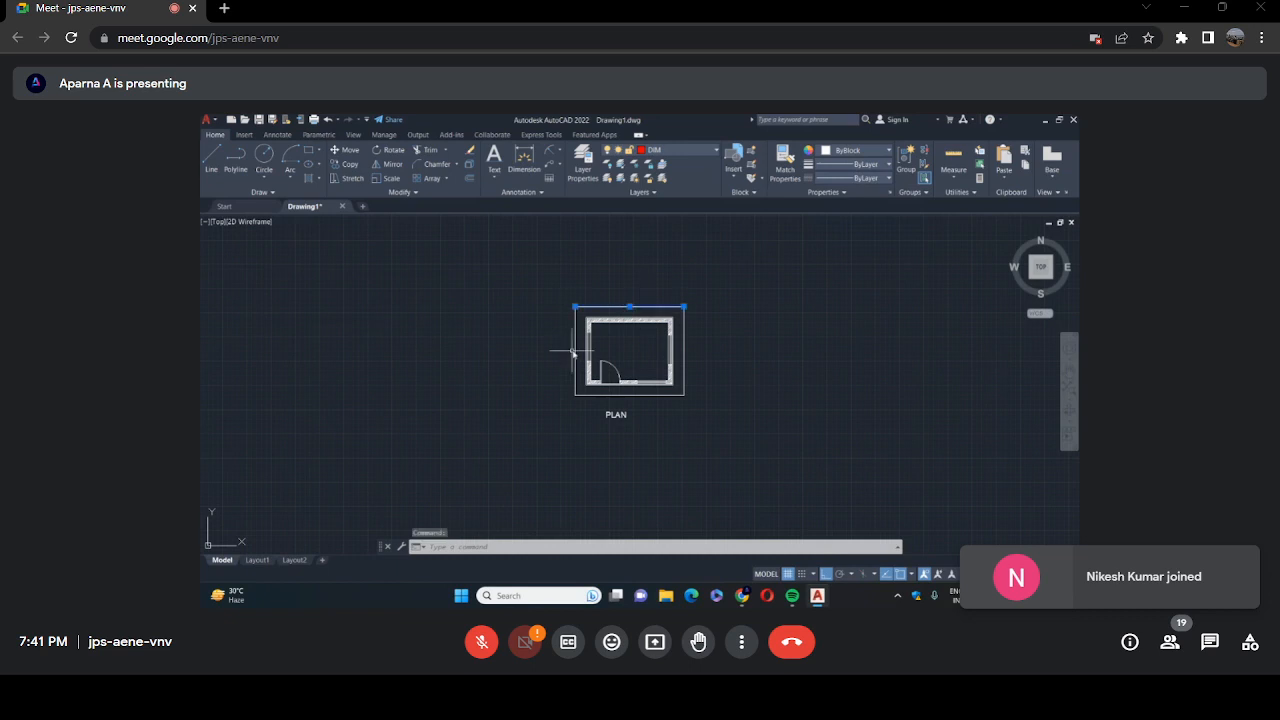
pyautogui.click(575, 352)
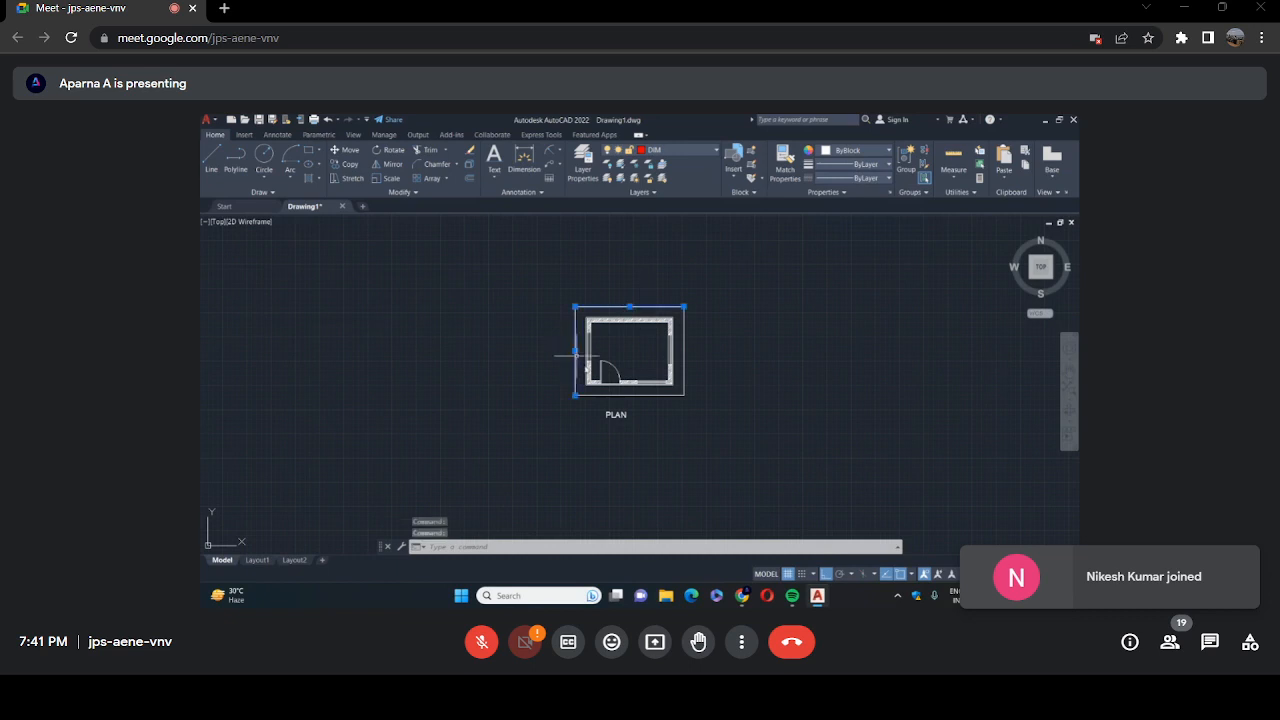
pyautogui.click(640, 395)
pyautogui.click(684, 351)
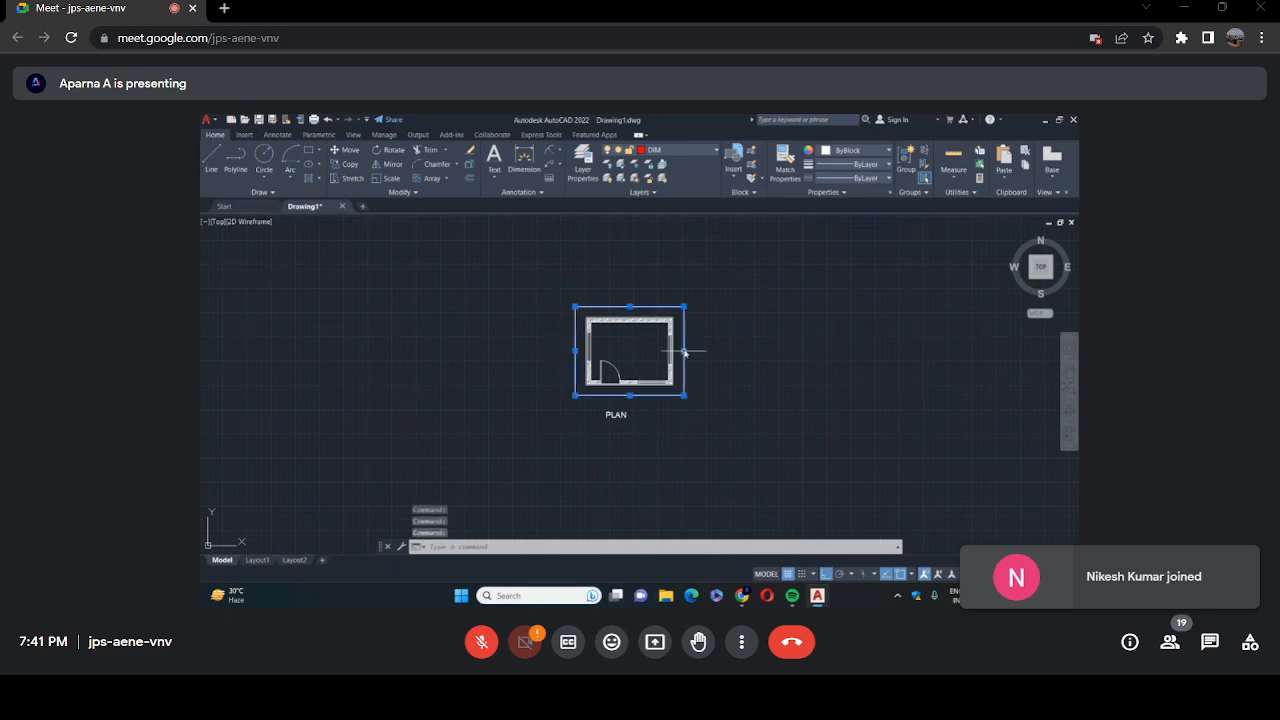
pyautogui.click(886, 178)
pyautogui.click(866, 221)
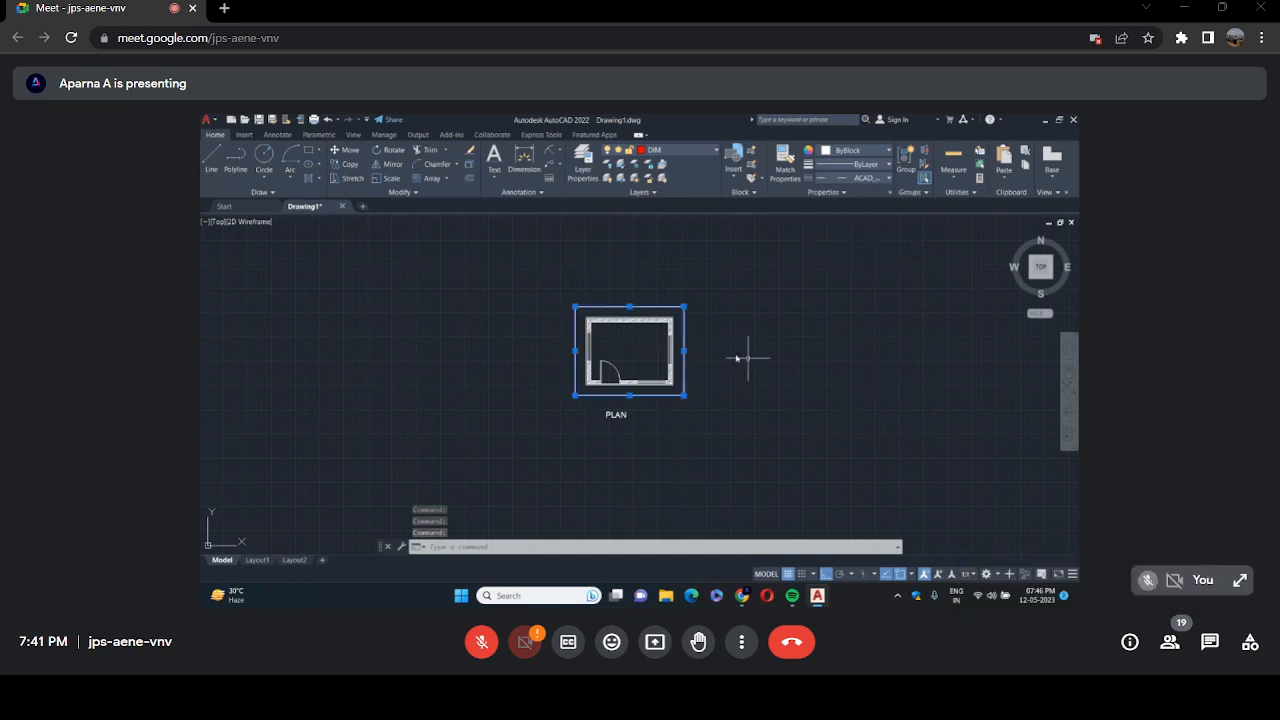
pyautogui.press('Return')
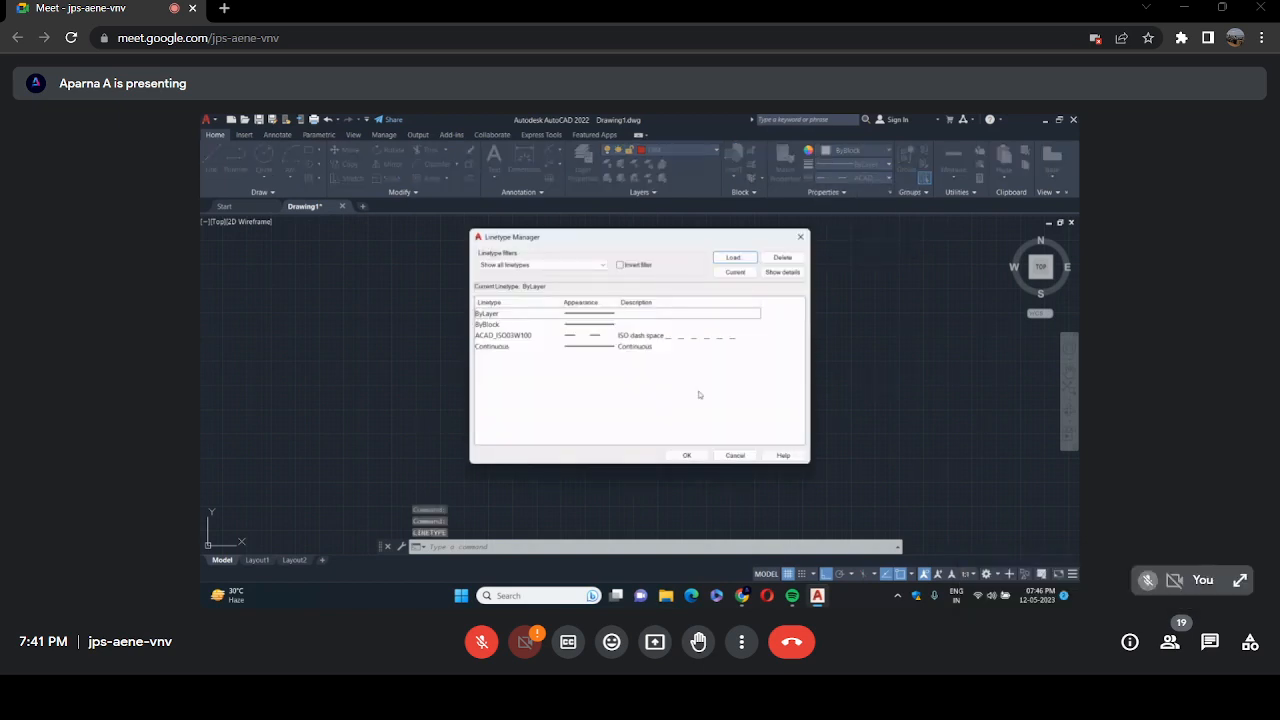
pyautogui.click(799, 238)
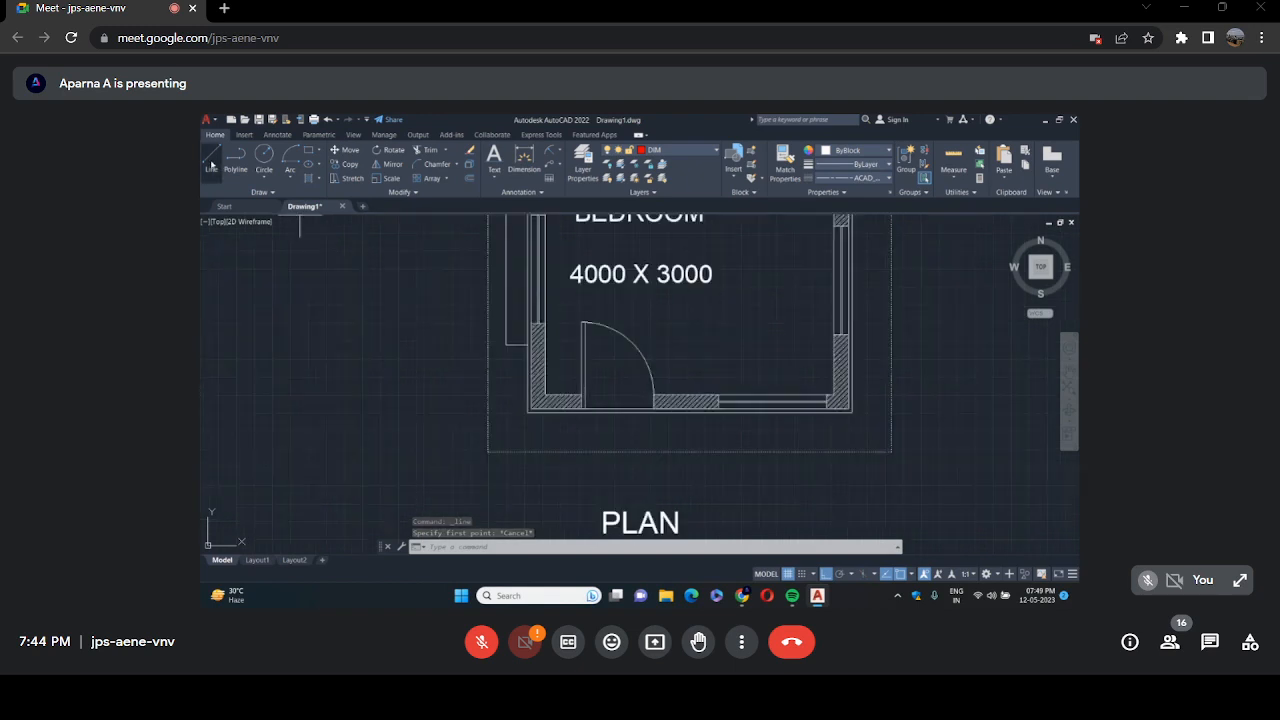
# Try to begin the outline below the door with a line 250 leftward from the door leaf's lower-right corner.
pyautogui.scroll(4, 581, 395)
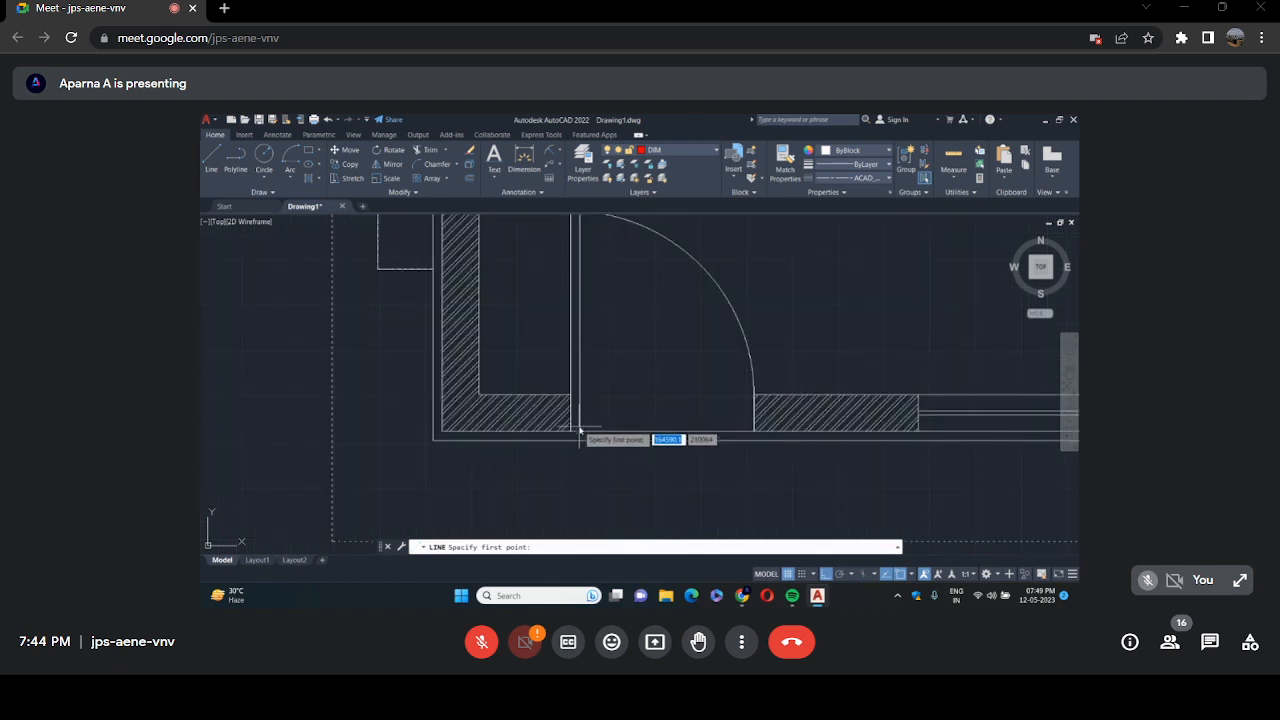
pyautogui.click(579, 435)
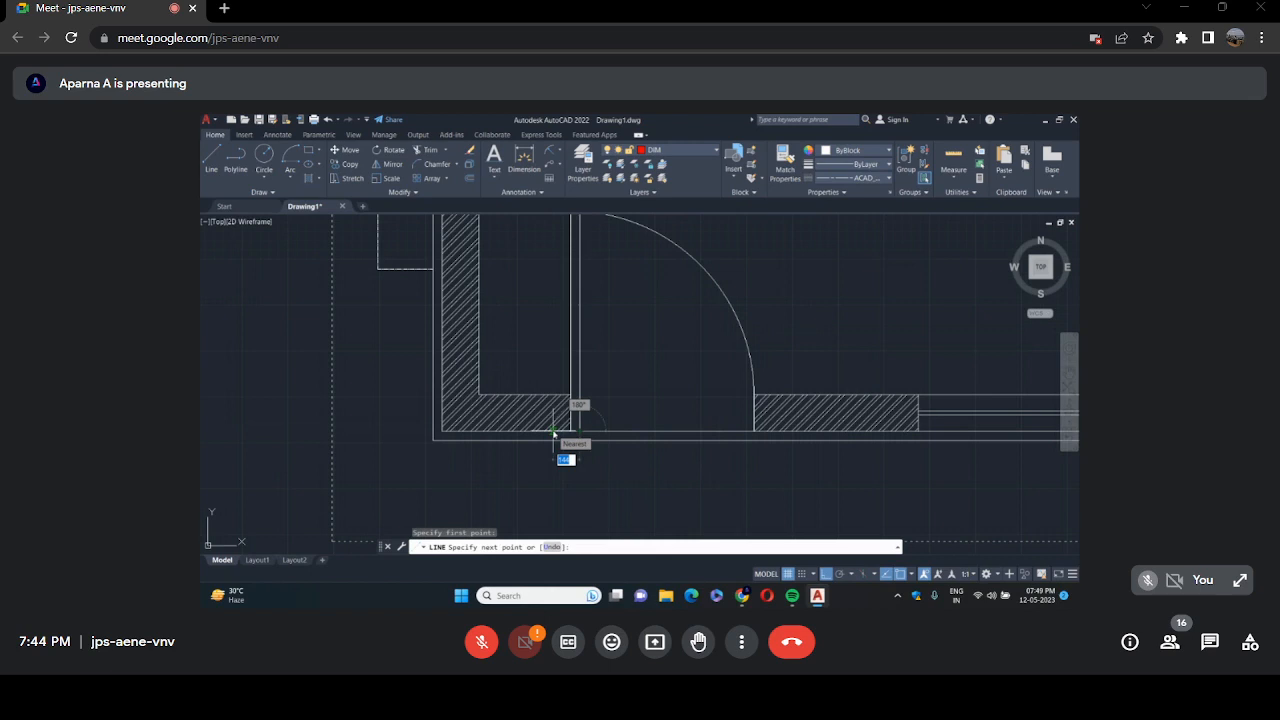
pyautogui.write('25')
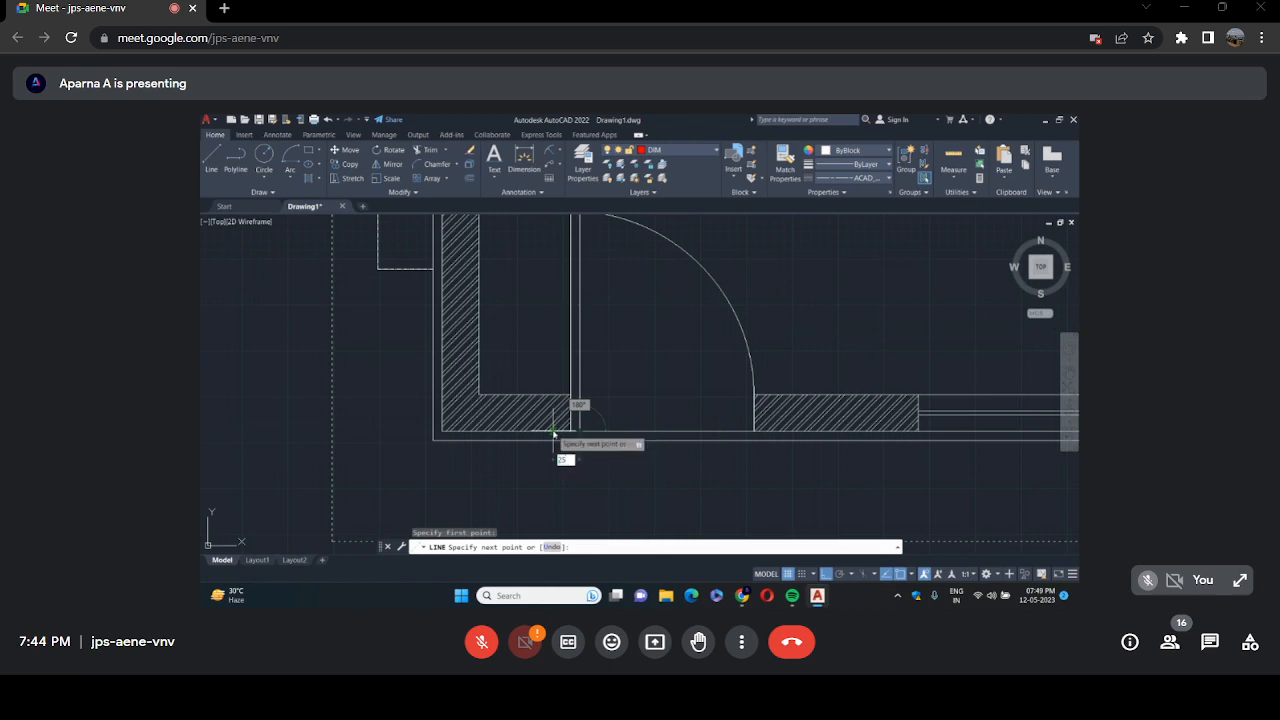
pyautogui.write('0')
pyautogui.press('Return')
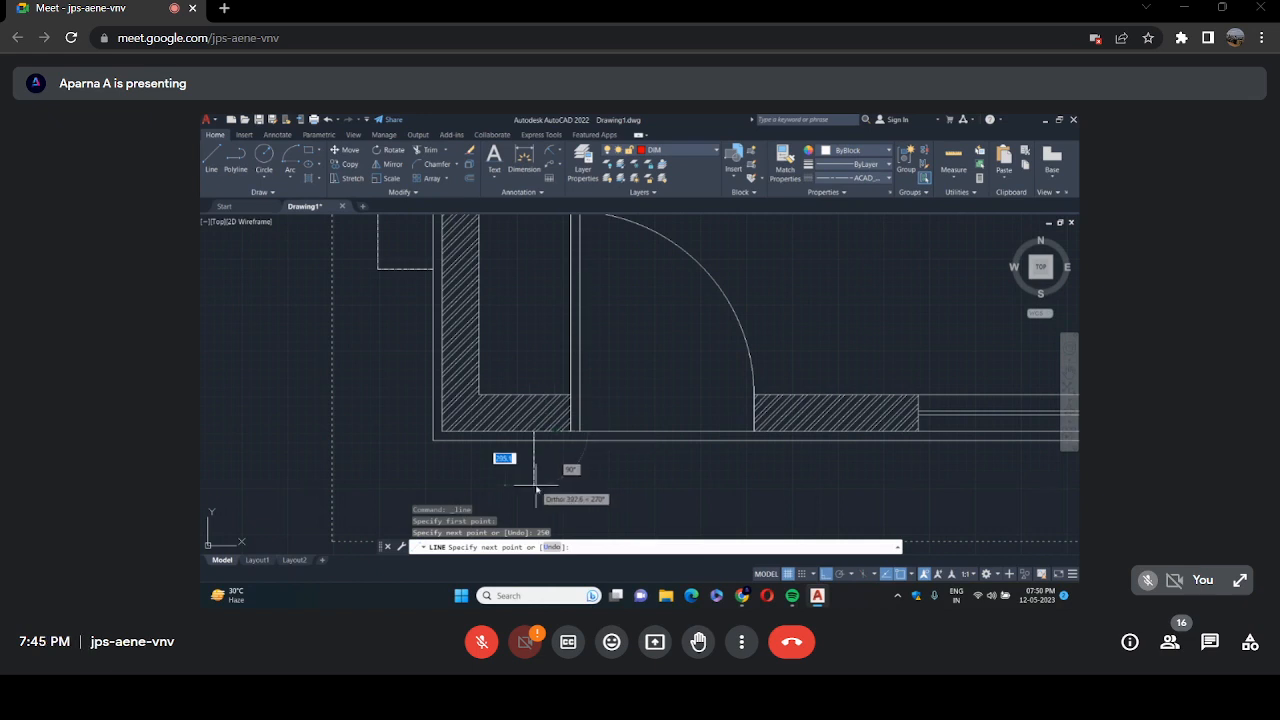
# Set the current linetype to ByLayer and leave the Line command.
pyautogui.click(885, 179)
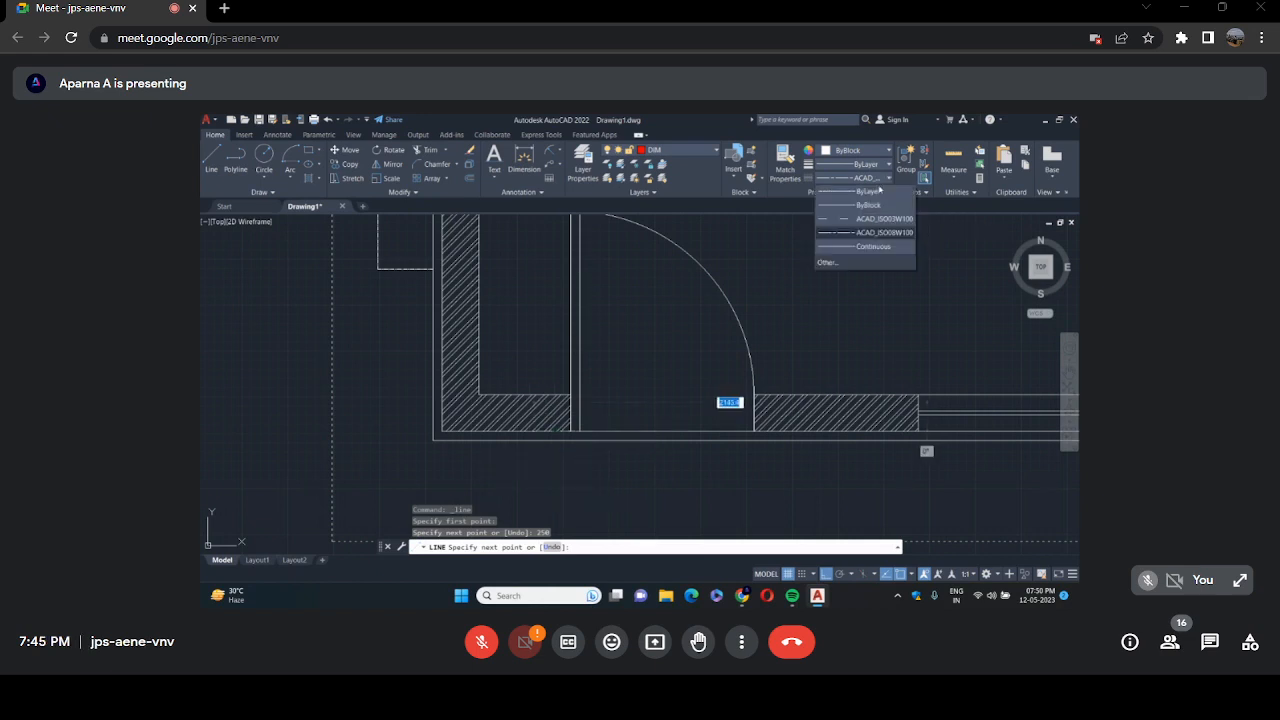
pyautogui.click(870, 191)
pyautogui.press('Escape')
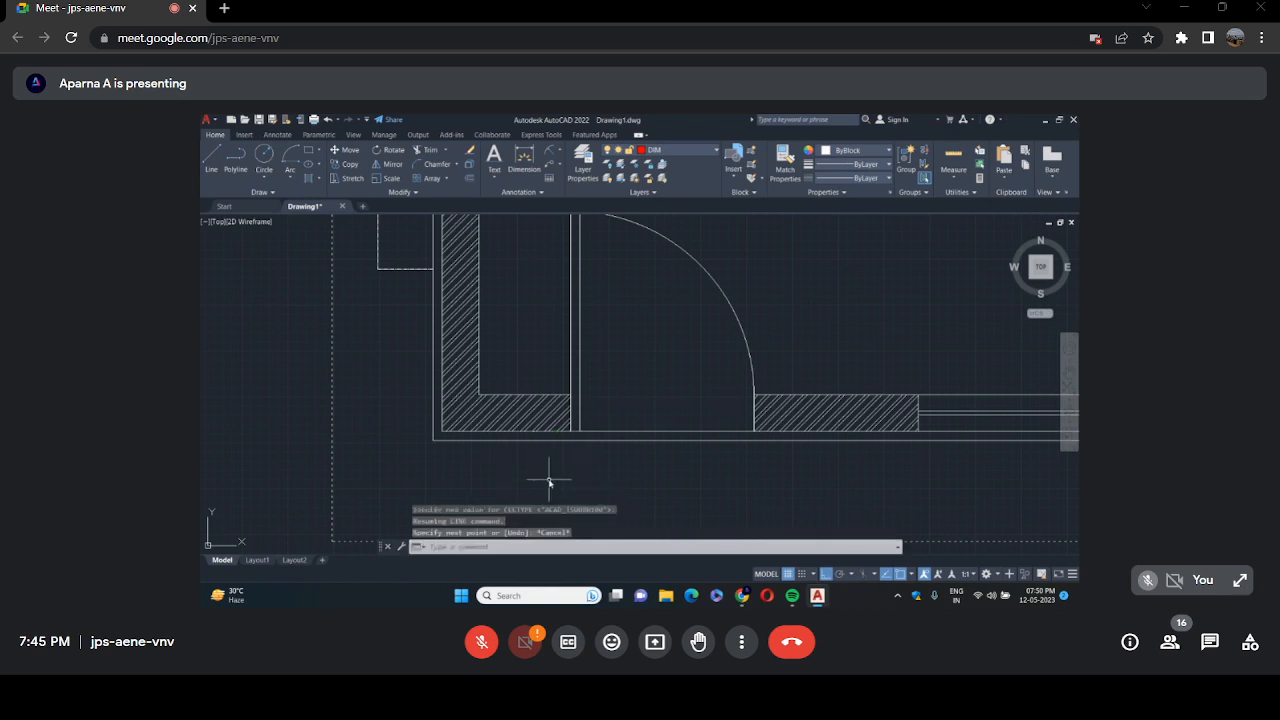
# Draw lines from the door leaf's lower-right corner 250 left along the outer wall line and 250 down.
pyautogui.click(208, 162)
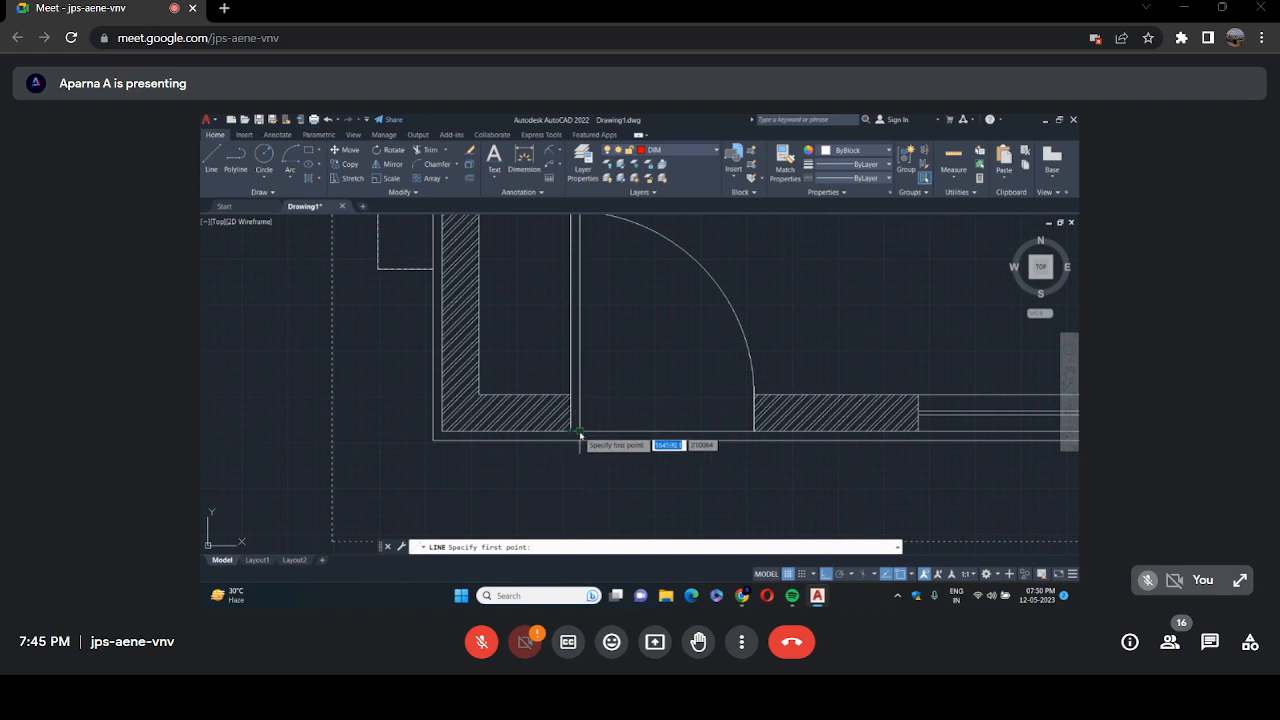
pyautogui.click(579, 433)
pyautogui.write('250')
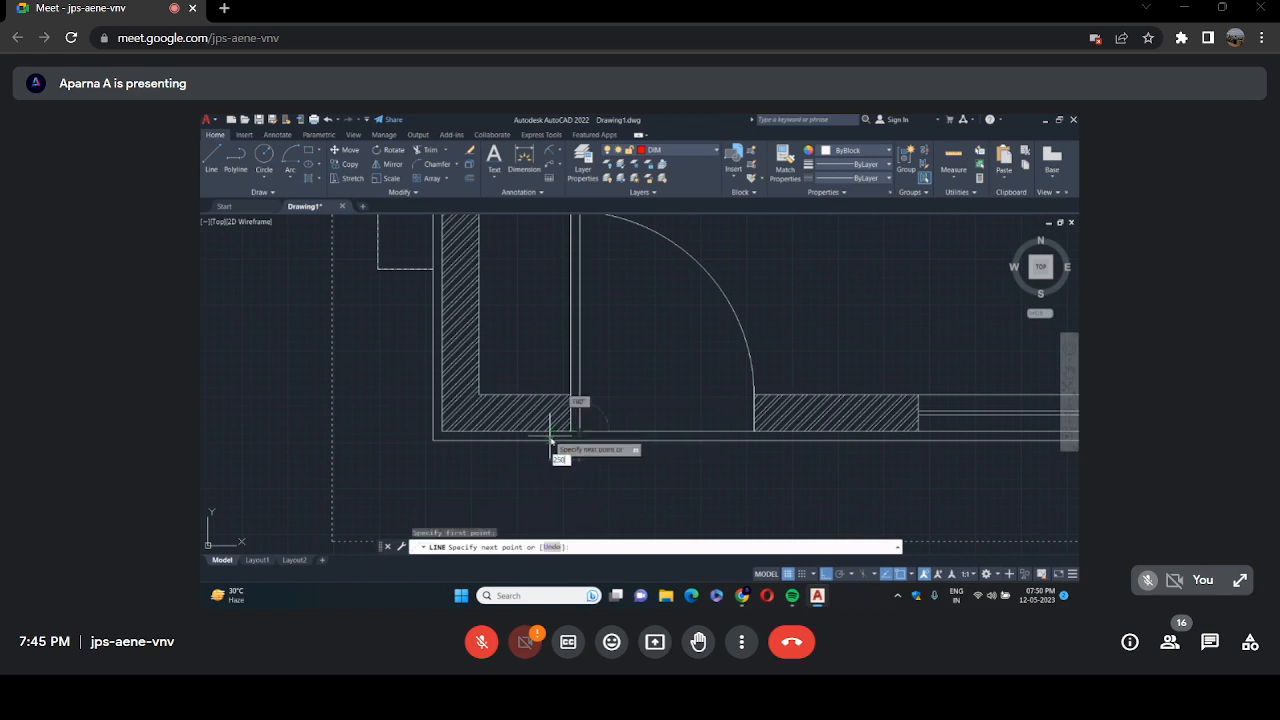
pyautogui.press('Return')
pyautogui.write('25')
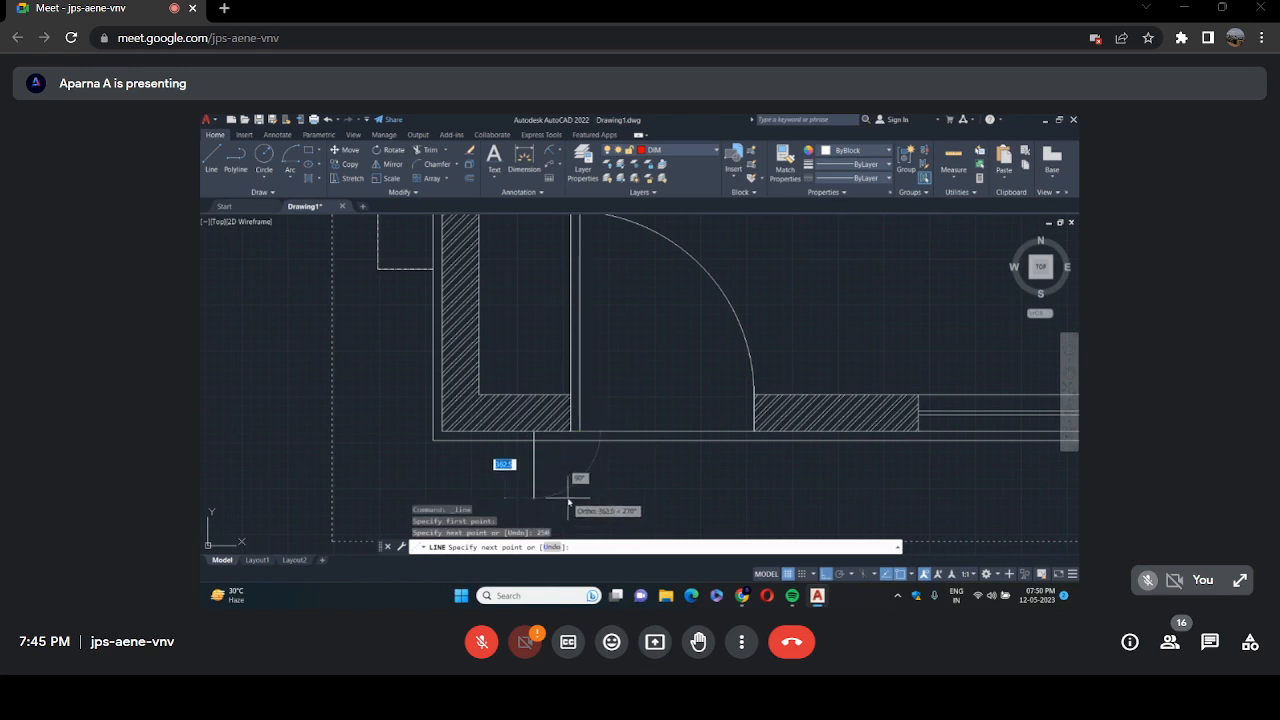
pyautogui.write('0')
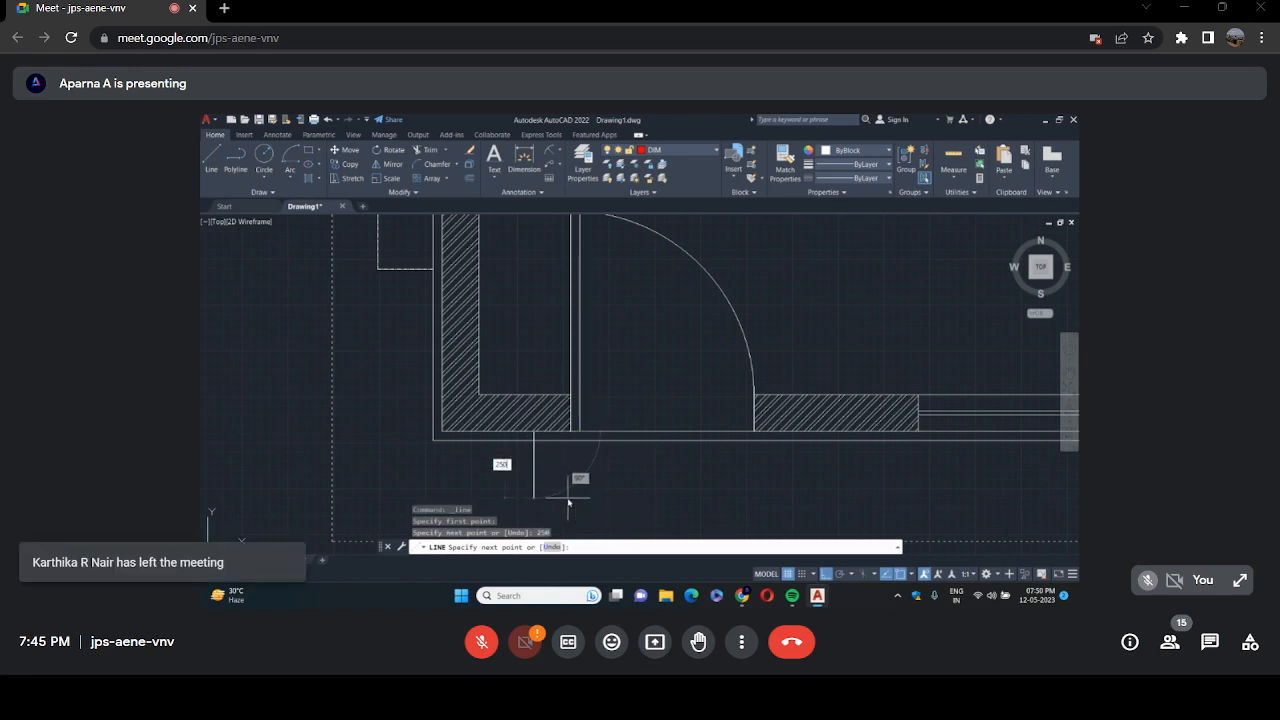
pyautogui.press('Return')
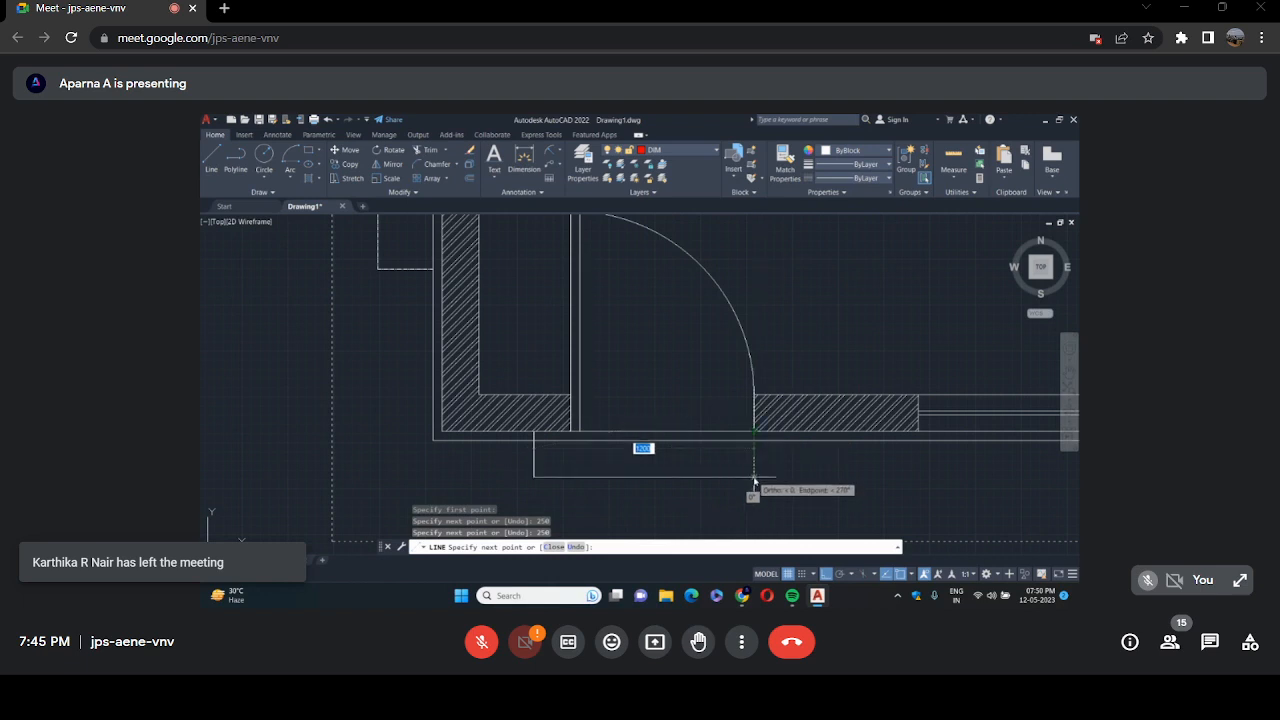
# Continue the outline right to below the door's right jamb, extend it 250 farther, and close it up to the outer wall line.
pyautogui.click(754, 482)
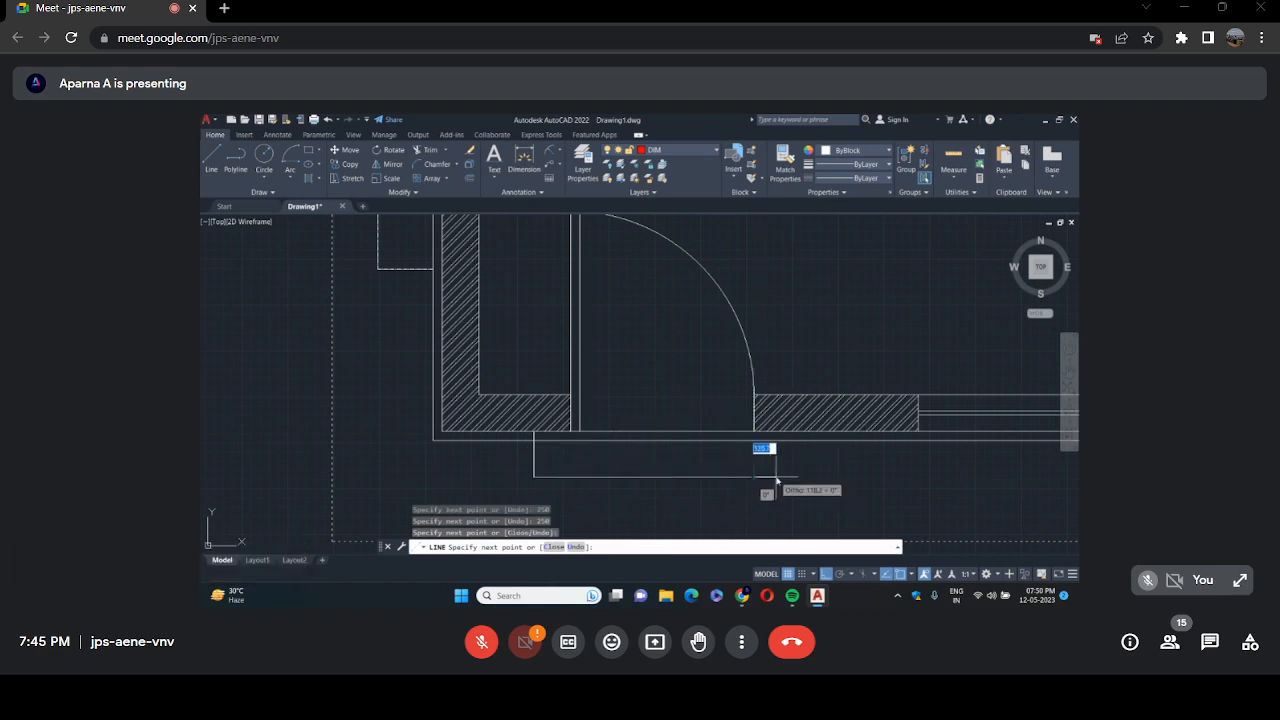
pyautogui.write('450')
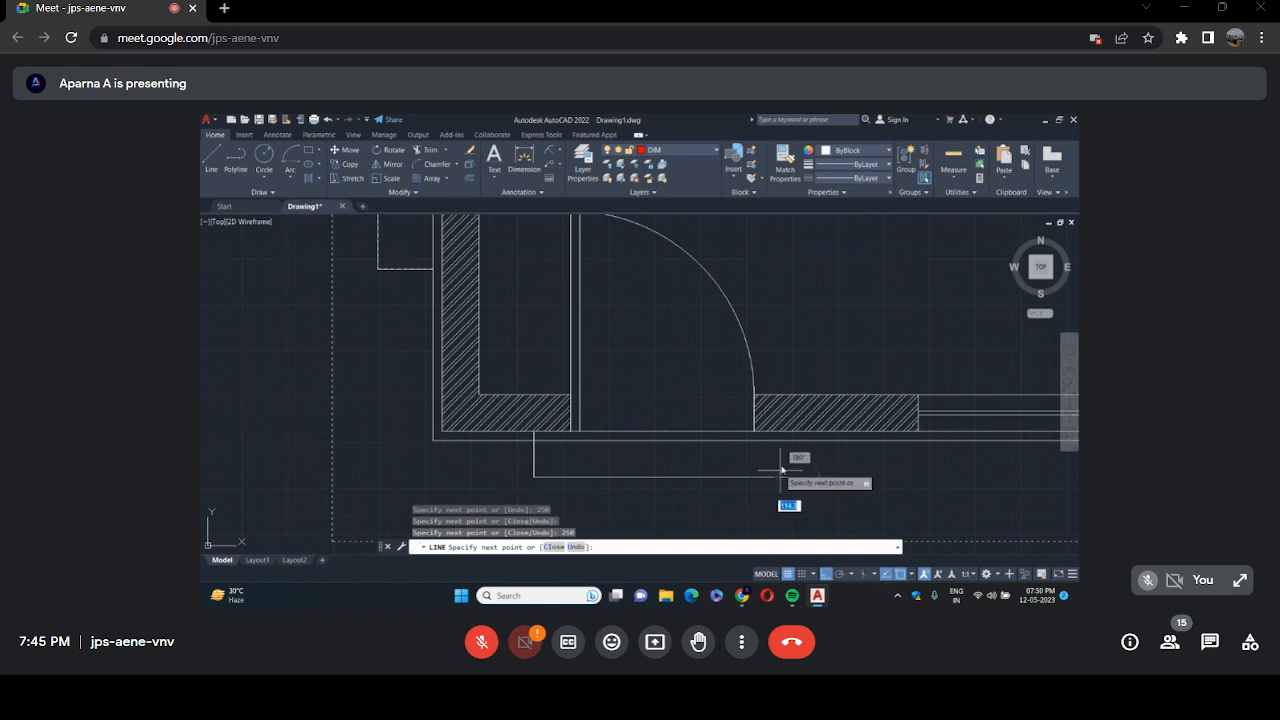
pyautogui.press('Return')
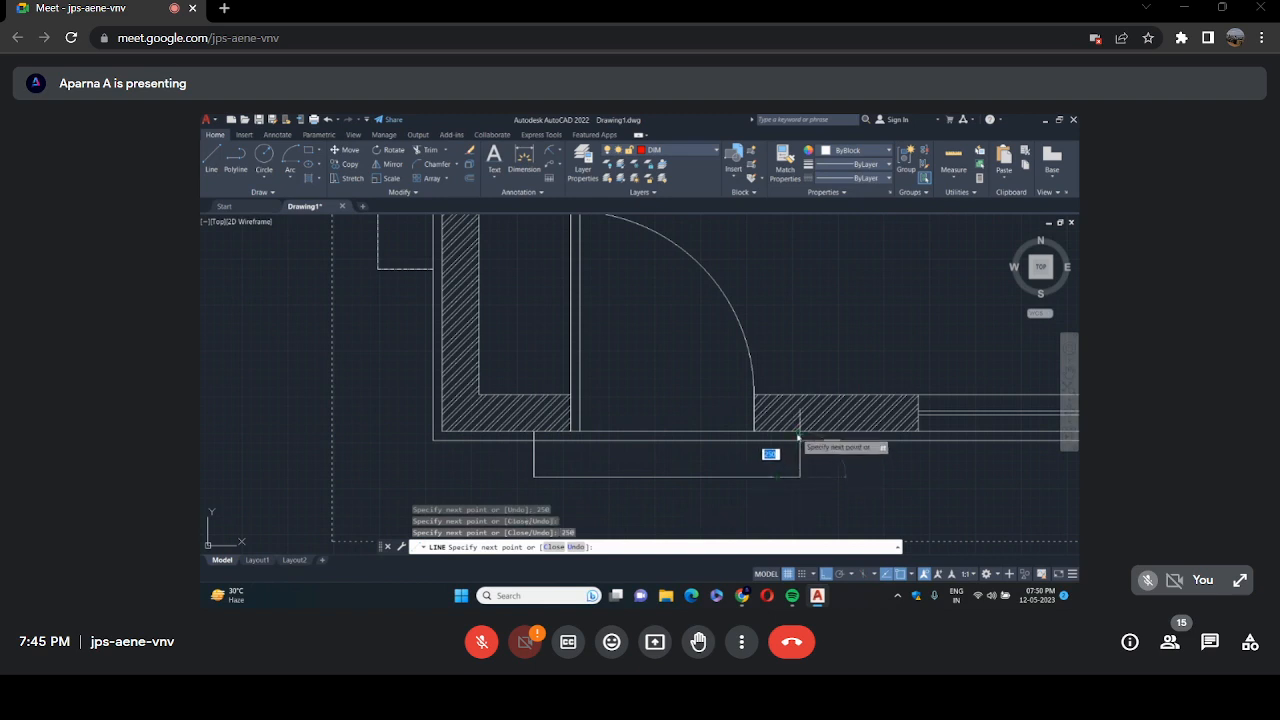
pyautogui.click(797, 433)
pyautogui.press('Return')
pyautogui.scroll(-4, 751, 410)
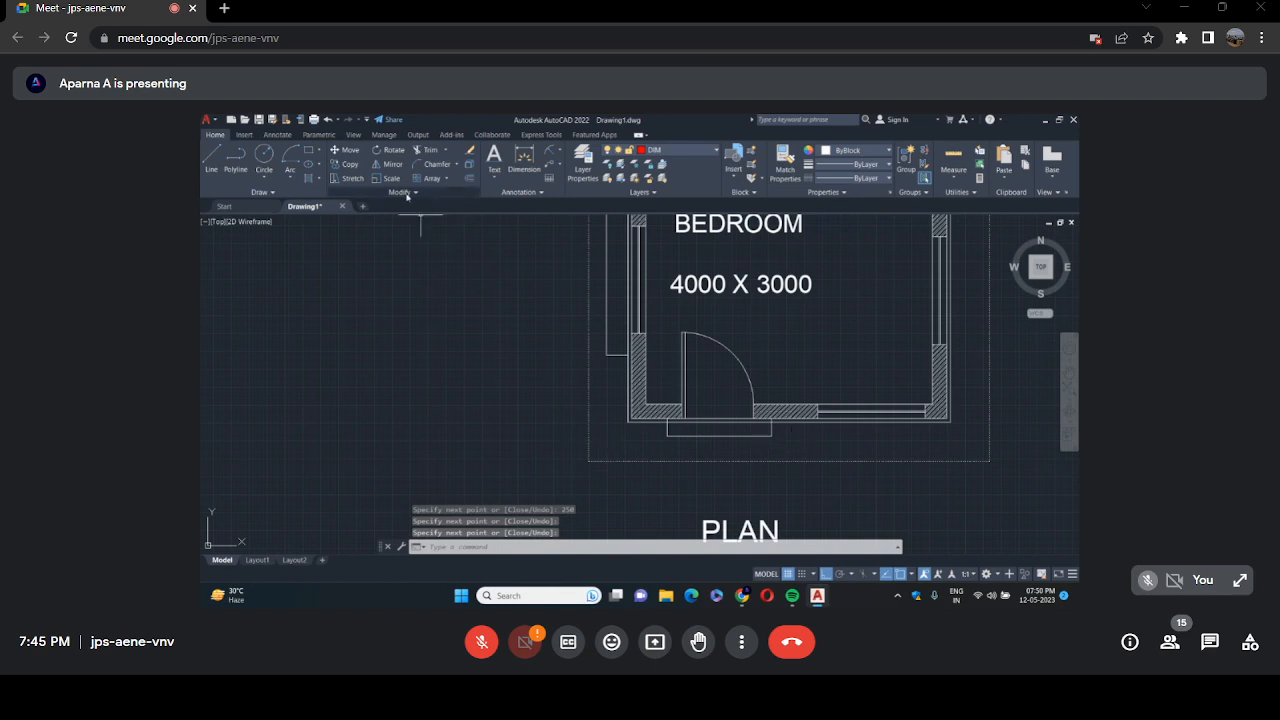
# Draw lines for a second door step from the first step's lower-left corner, 250 left and 250 down.
pyautogui.click(206, 163)
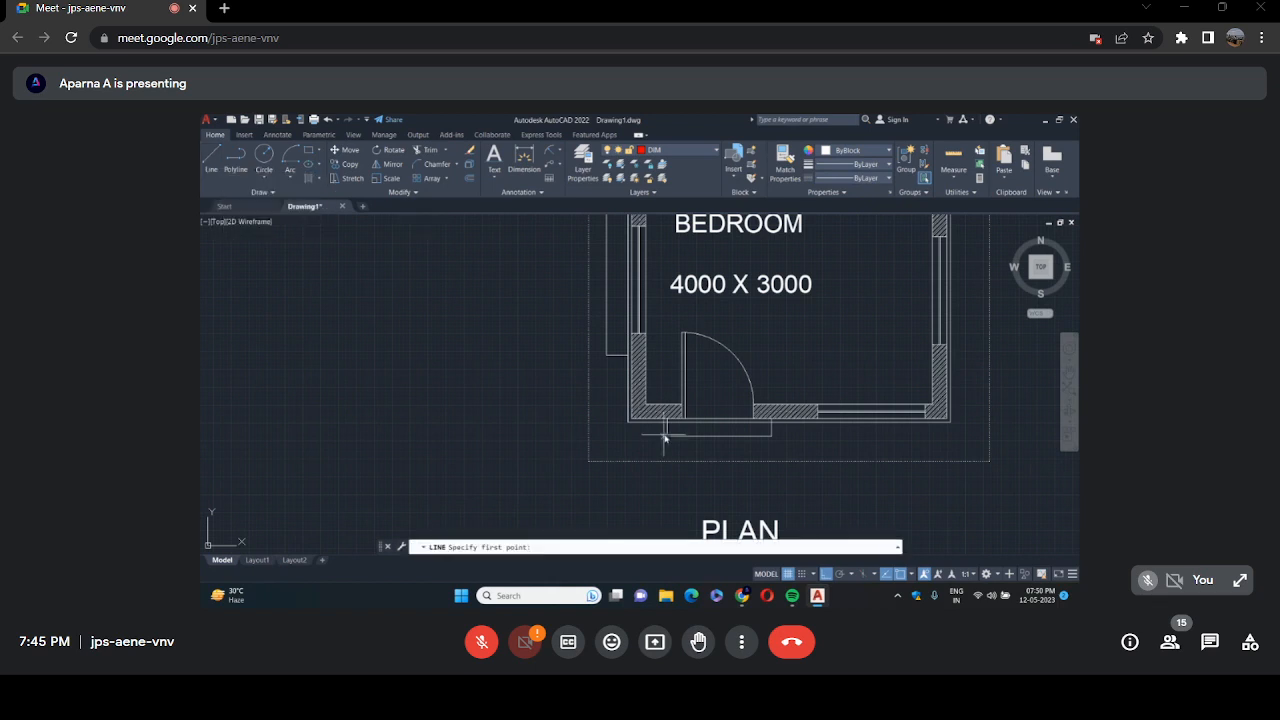
pyautogui.scroll(3, 664, 436)
pyautogui.click(669, 439)
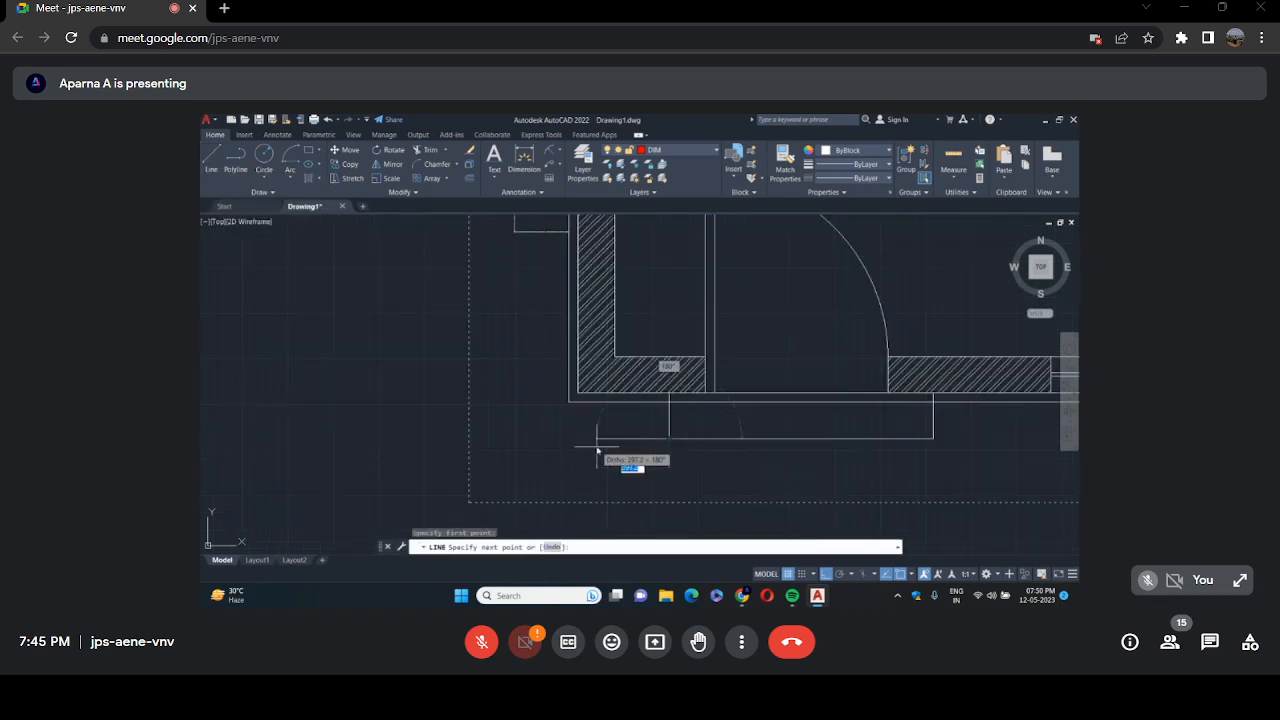
pyautogui.write('25')
pyautogui.press('Return')
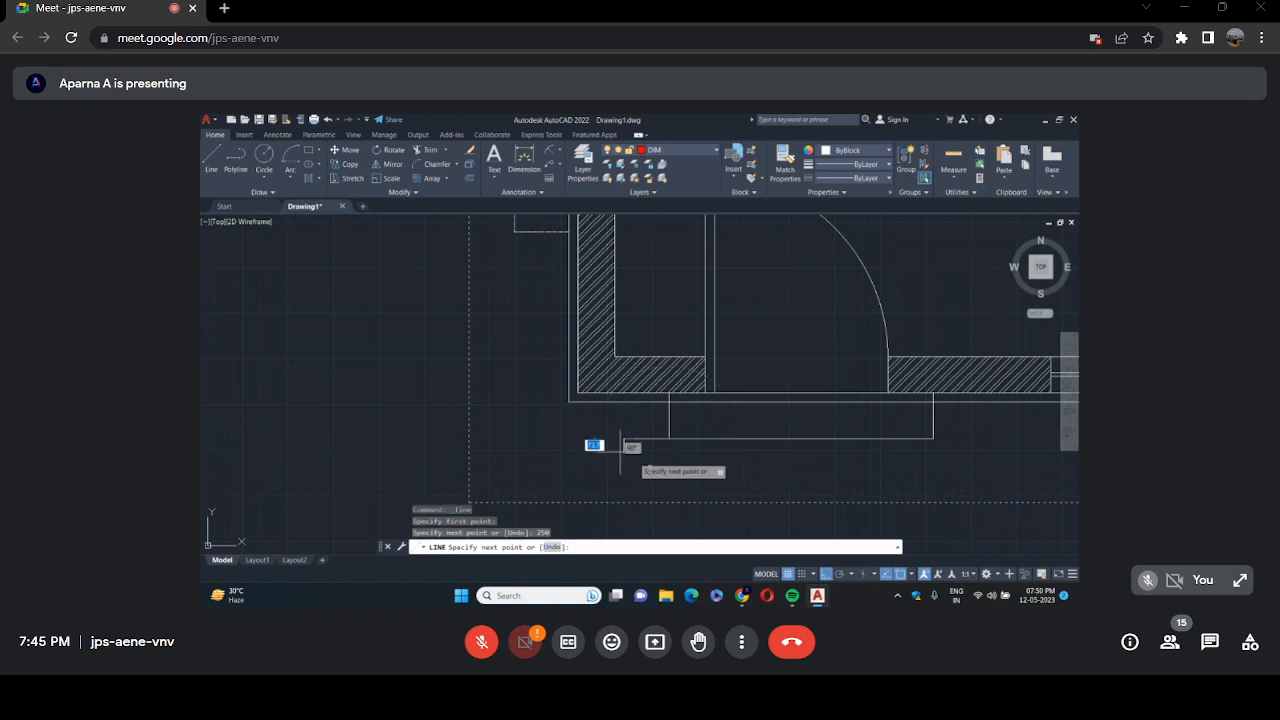
pyautogui.write('2')
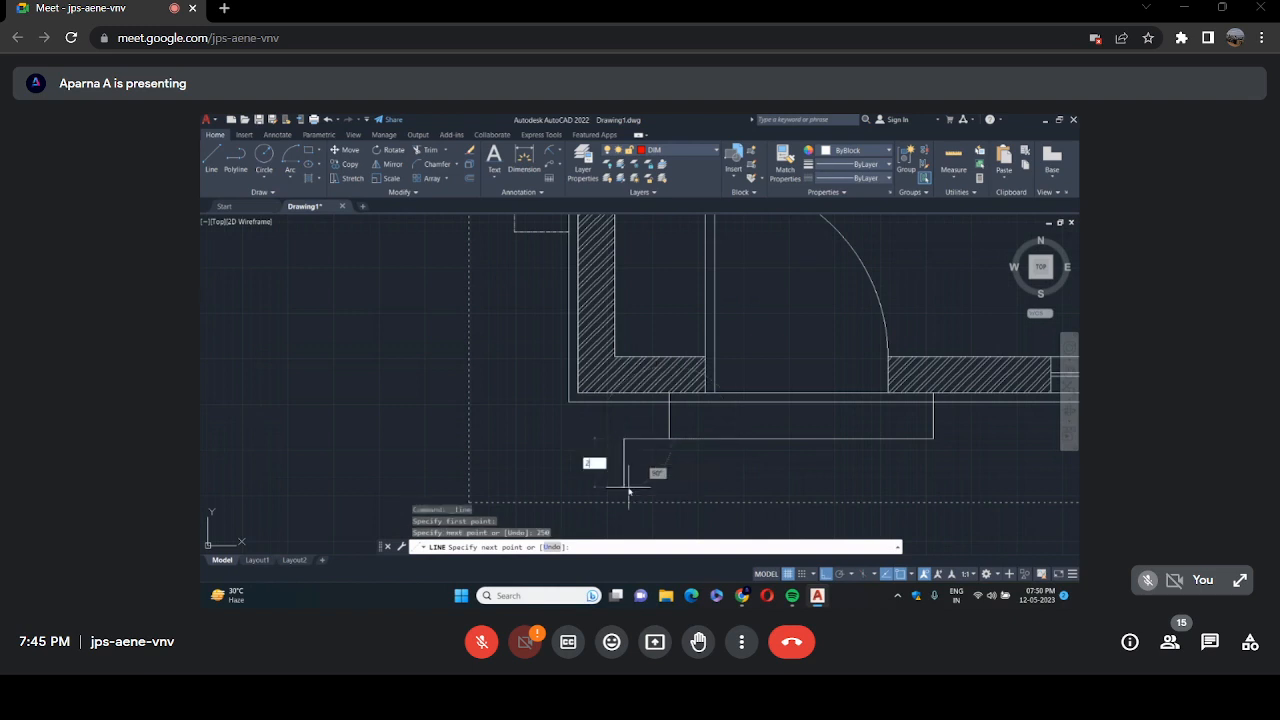
pyautogui.write('50')
pyautogui.press('Return')
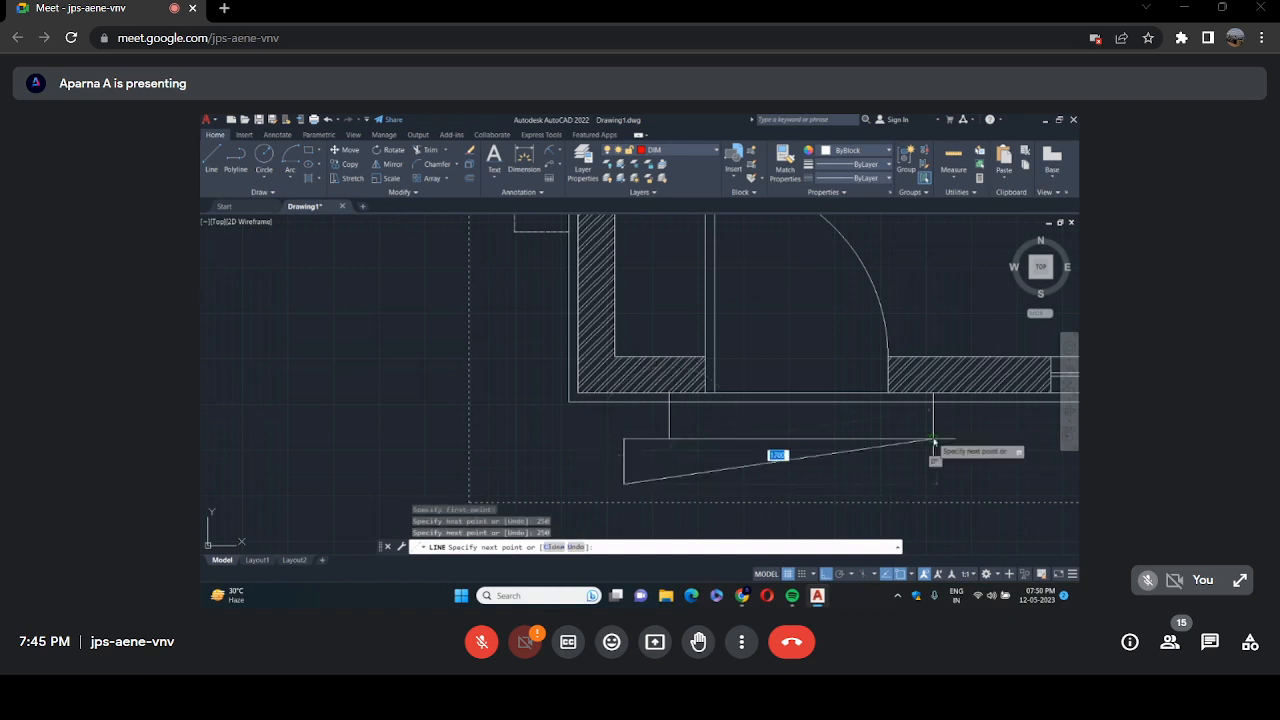
# Continue the second step's outline right to below the first step, 250 farther, then up and back to the first step's lower-right corner.
pyautogui.click(933, 485)
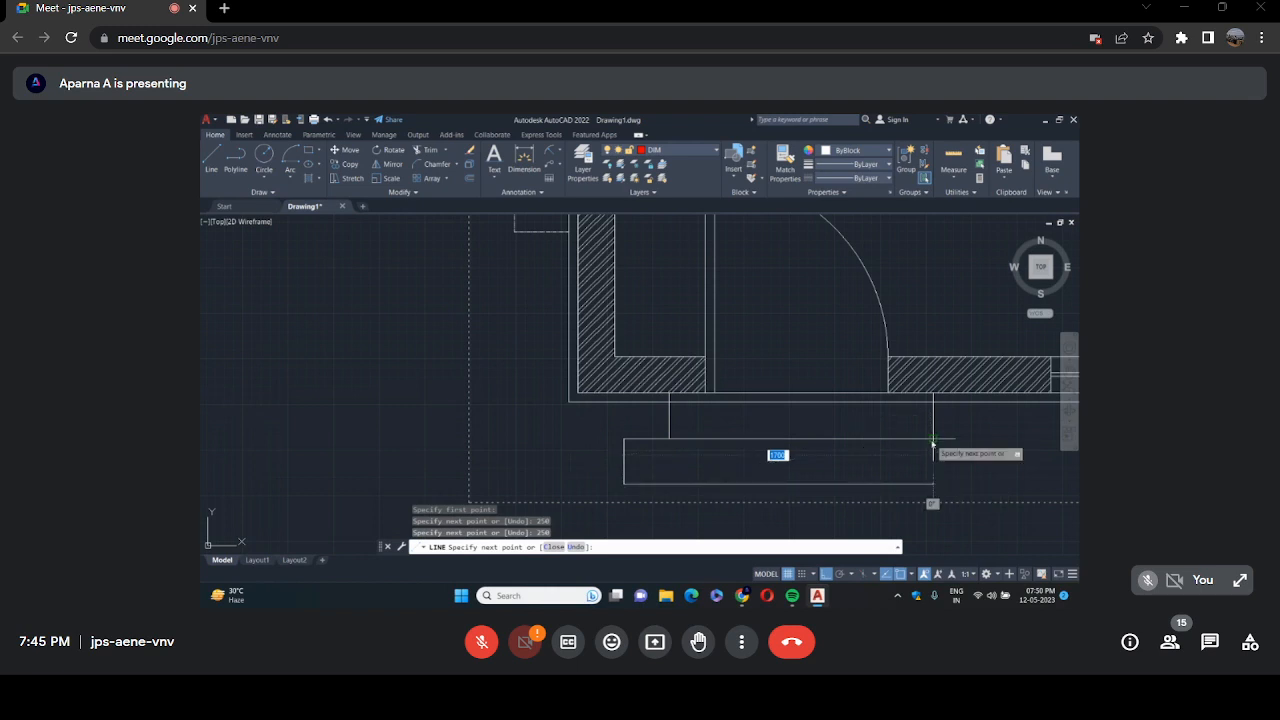
pyautogui.click(933, 439)
pyautogui.write('2')
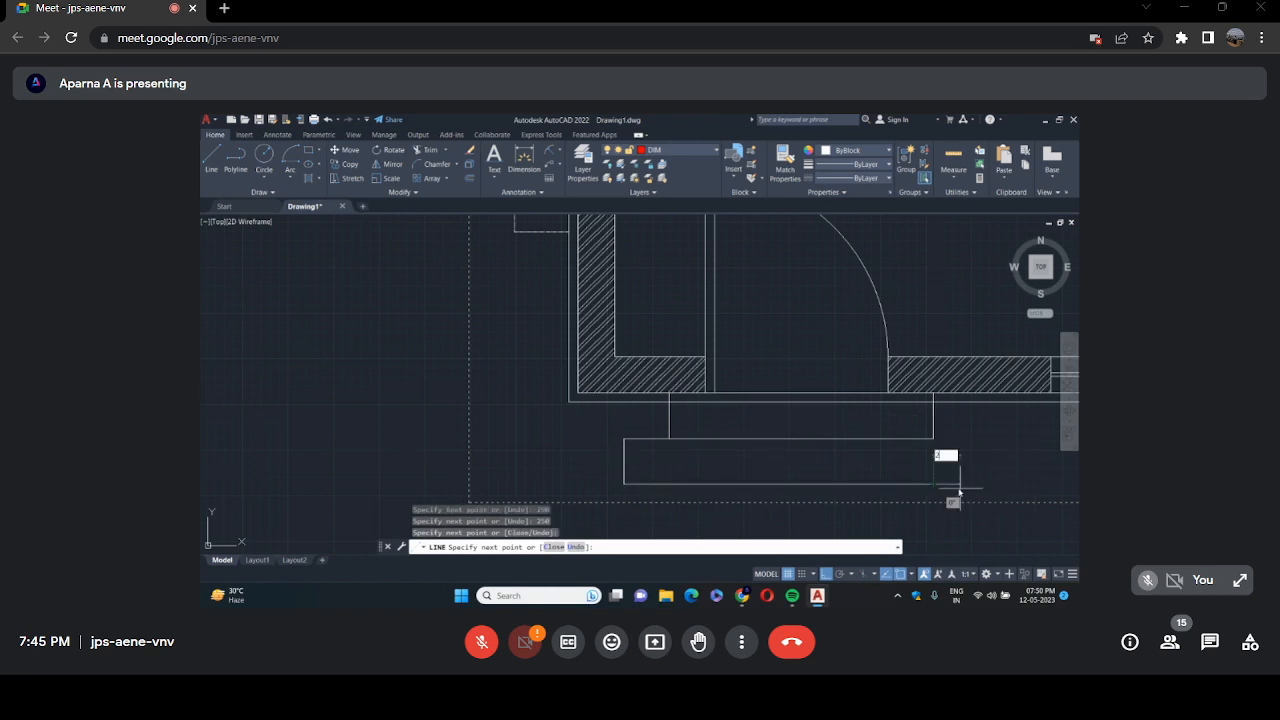
pyautogui.write('50')
pyautogui.press('Return')
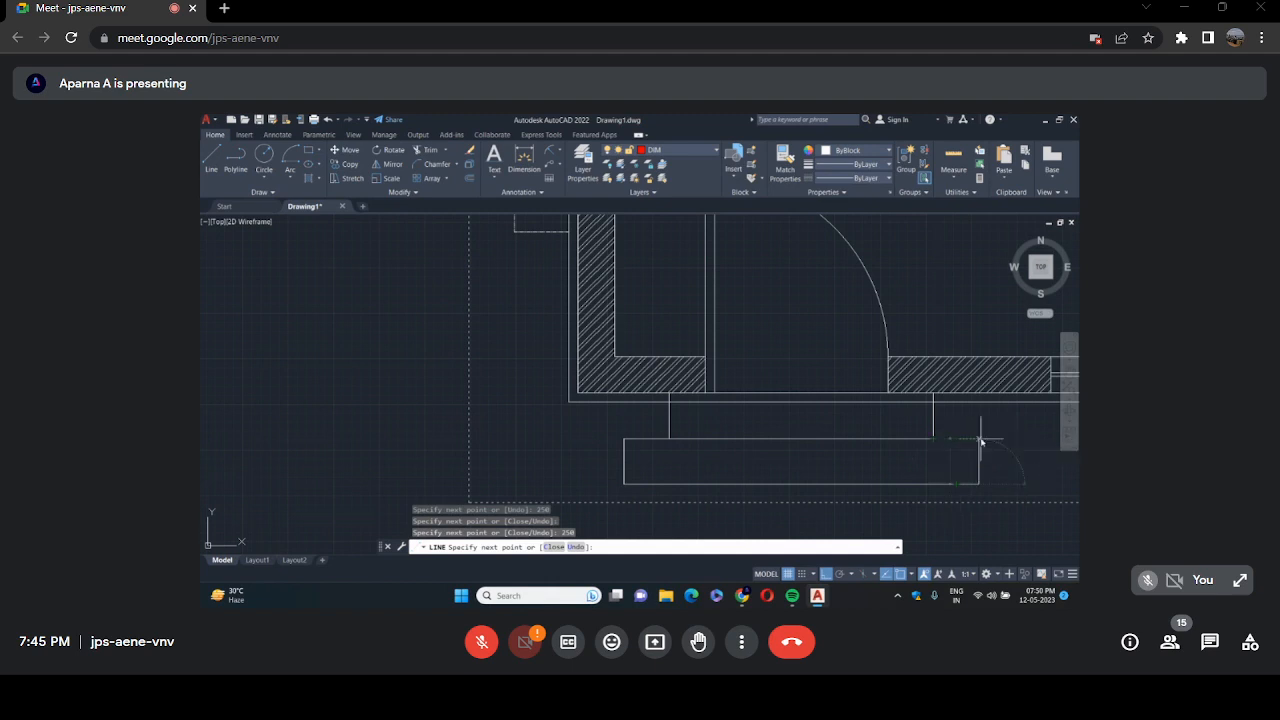
pyautogui.click(981, 441)
pyautogui.click(936, 441)
pyautogui.press('Return')
pyautogui.scroll(-3, 911, 431)
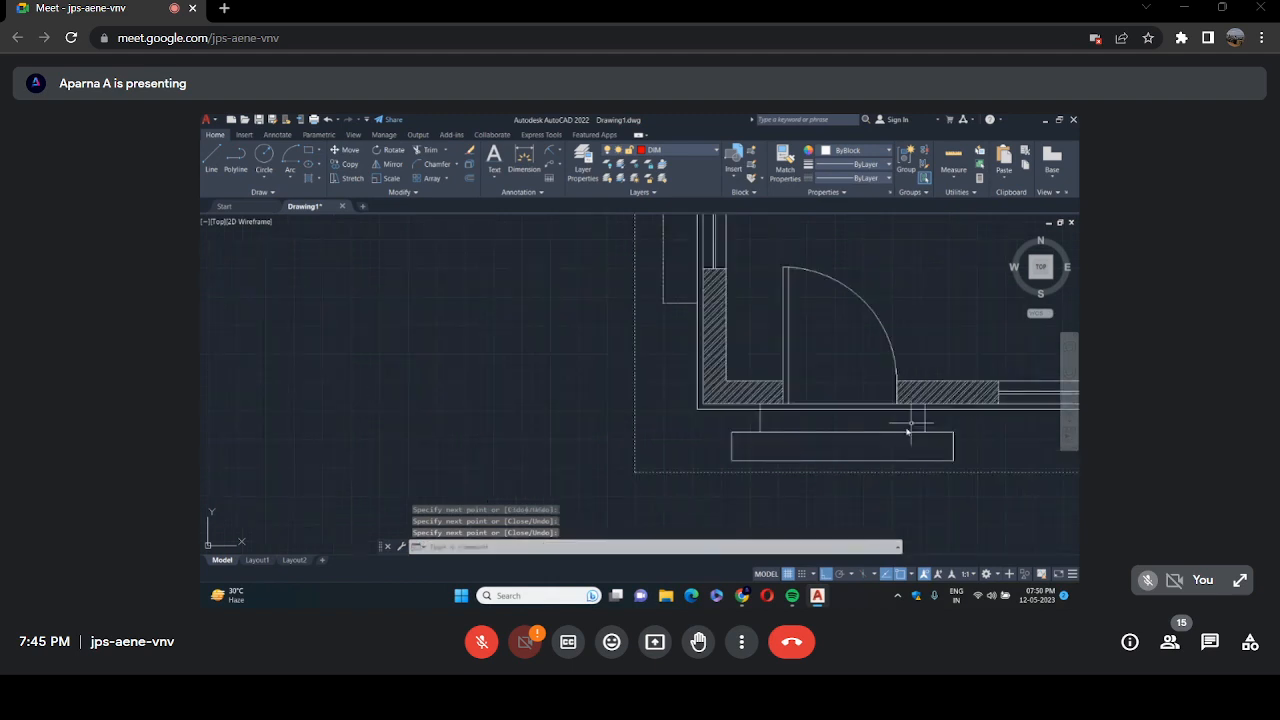
# Trim away the outermost wall line between the two sides of the first door step.
pyautogui.scroll(3, 949, 430)
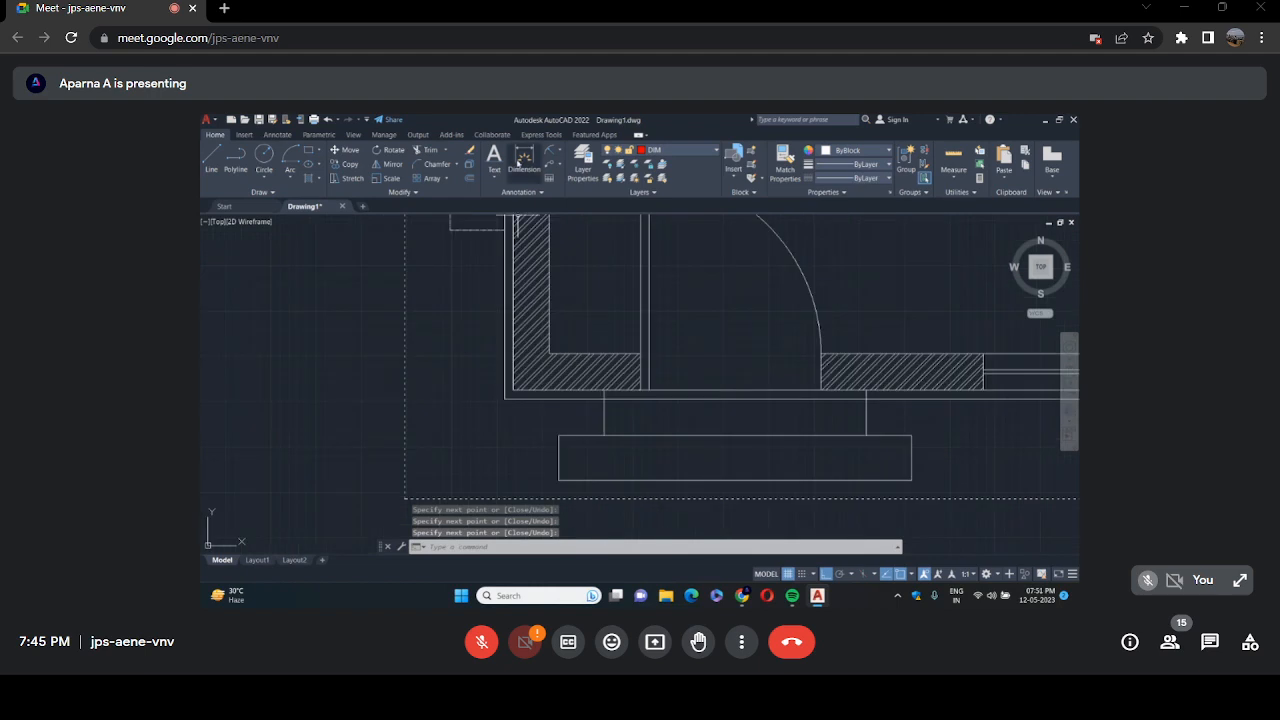
pyautogui.click(427, 155)
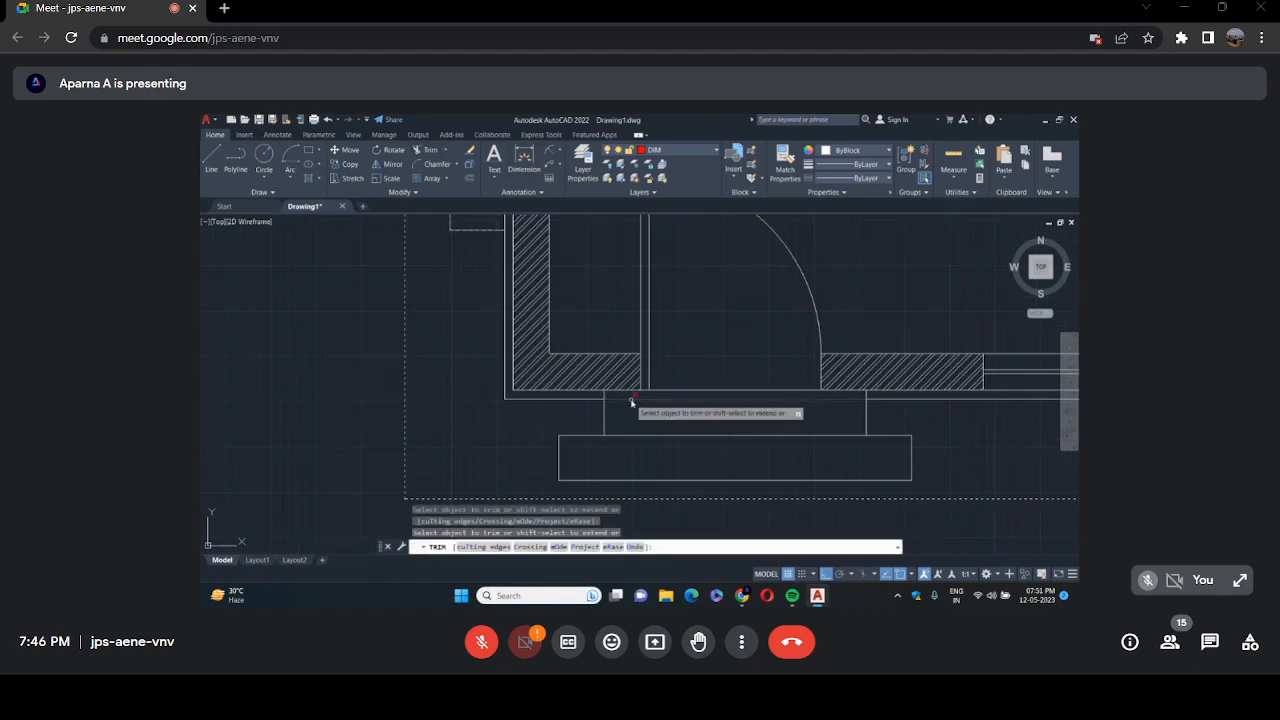
pyautogui.click(917, 381)
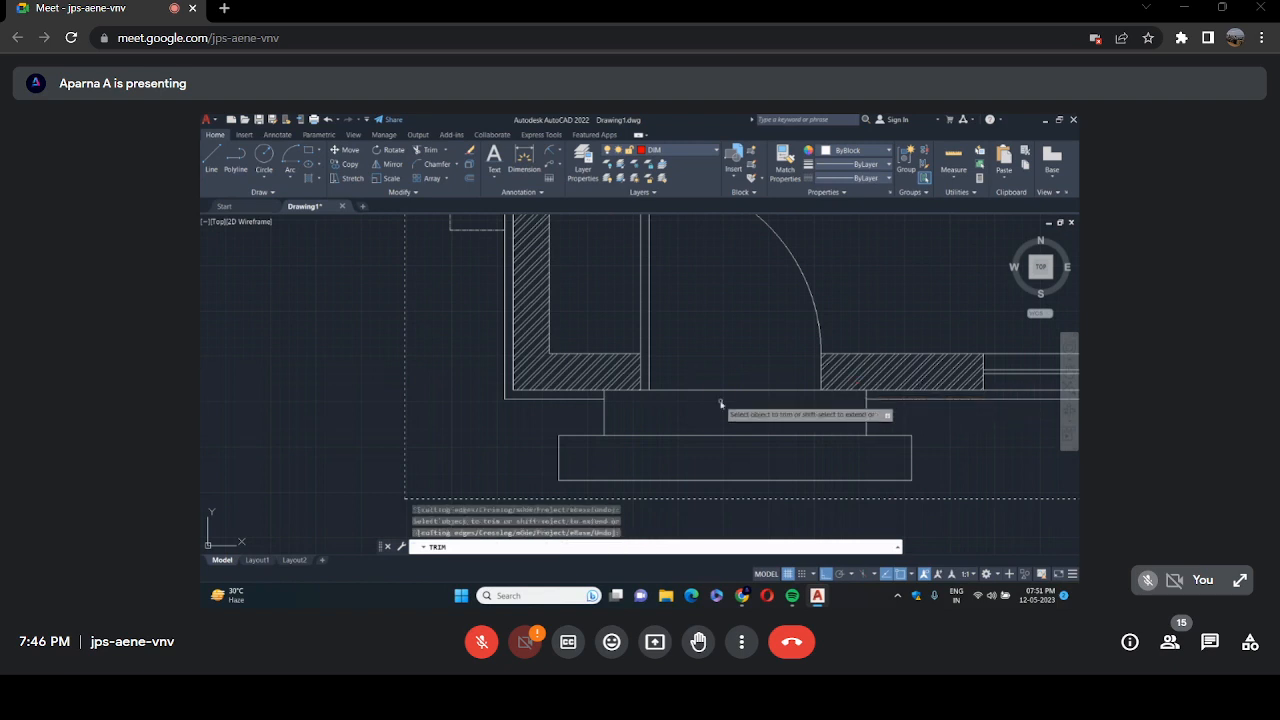
pyautogui.press('Escape')
pyautogui.scroll(-5, 723, 406)
pyautogui.scroll(-2, 905, 370)
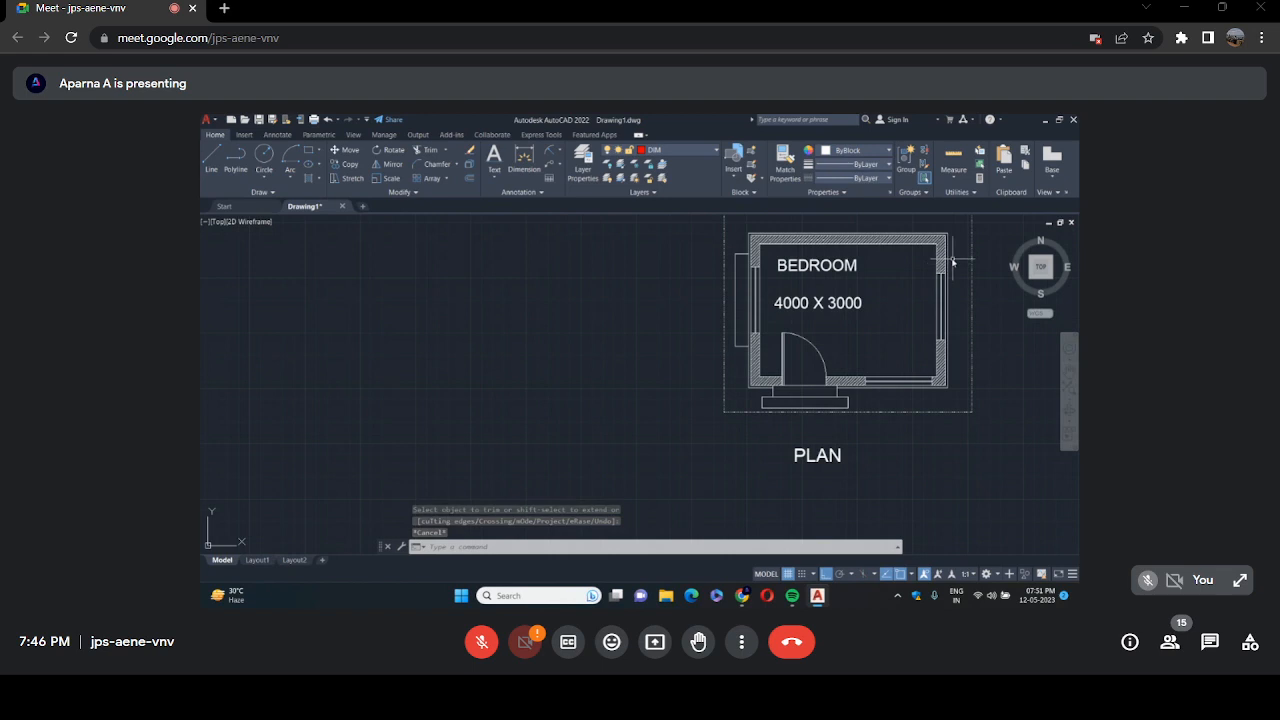
pyautogui.scroll(6, 600, 275)
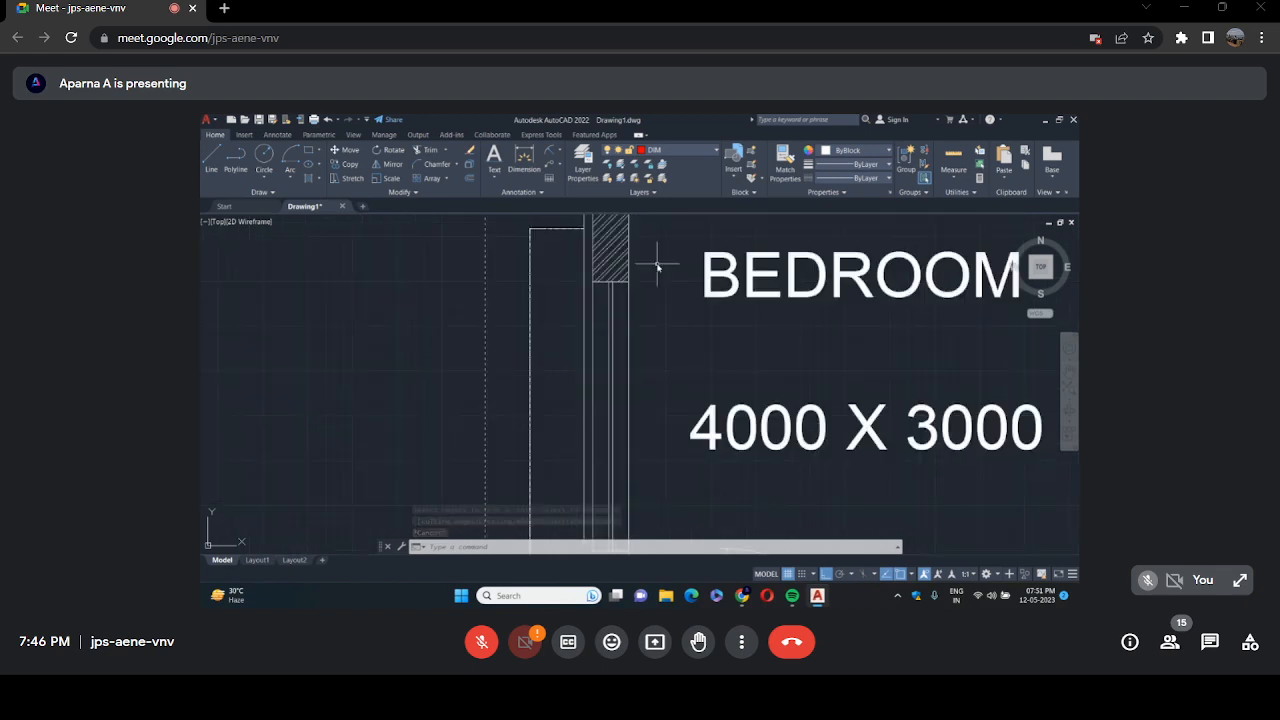
pyautogui.scroll(-4, 698, 304)
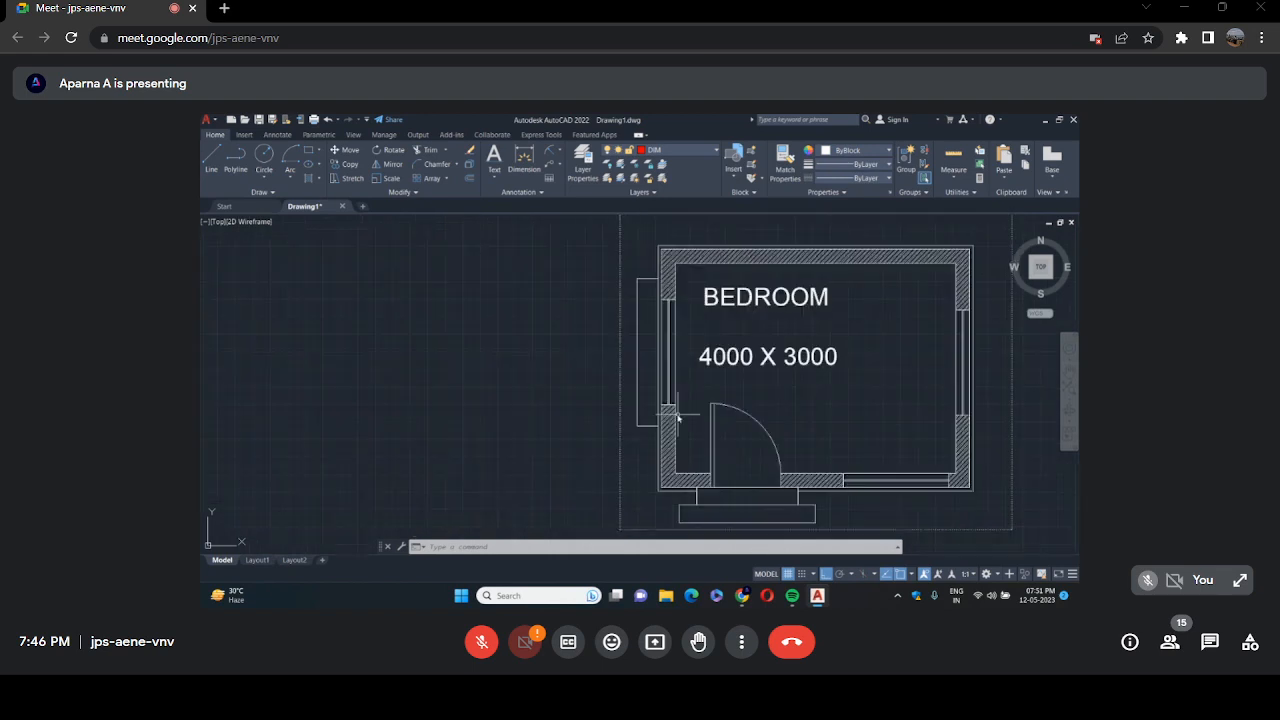
pyautogui.scroll(4, 677, 417)
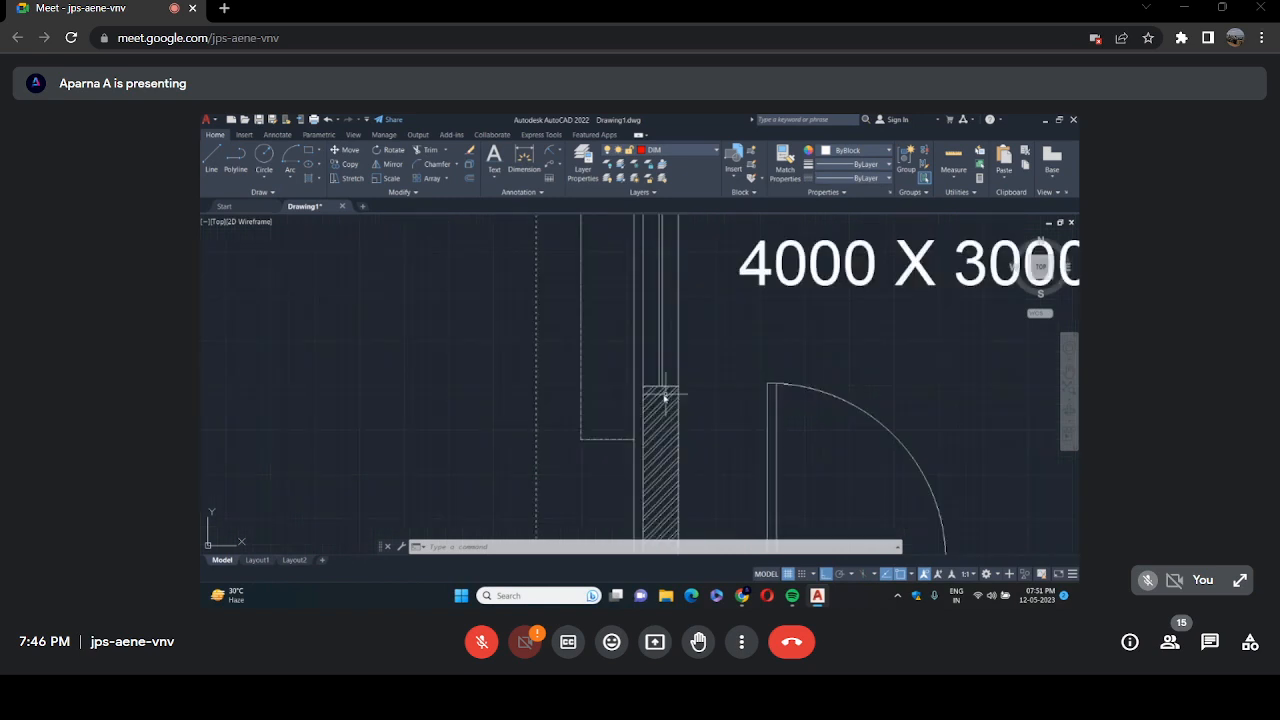
pyautogui.scroll(-4, 665, 397)
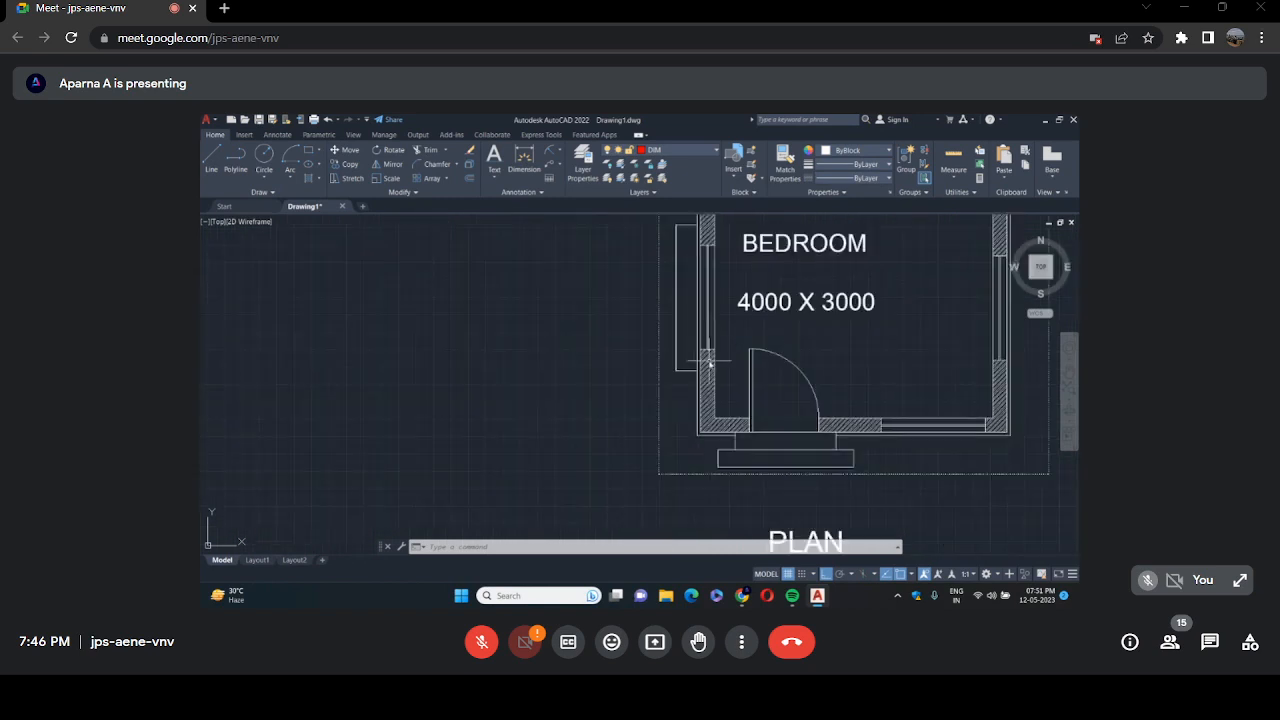
pyautogui.write('h')
pyautogui.press('Return')
pyautogui.scroll(-4, 710, 360)
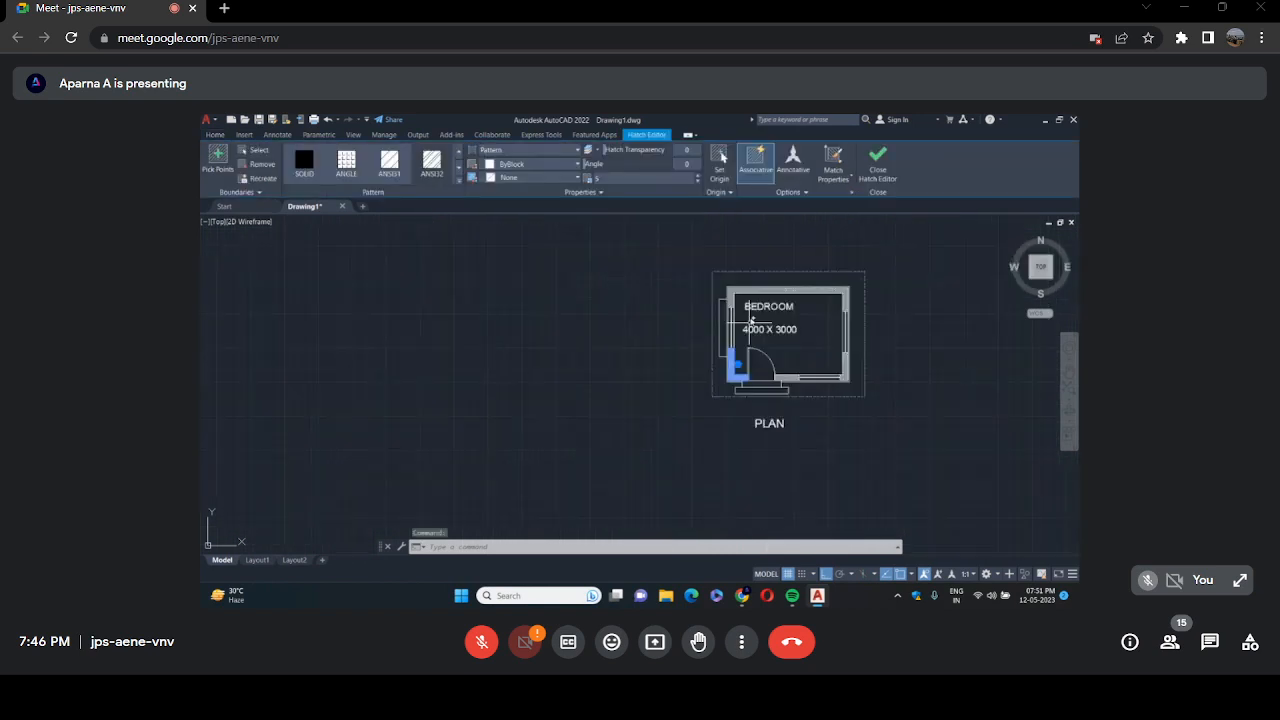
pyautogui.click(727, 292)
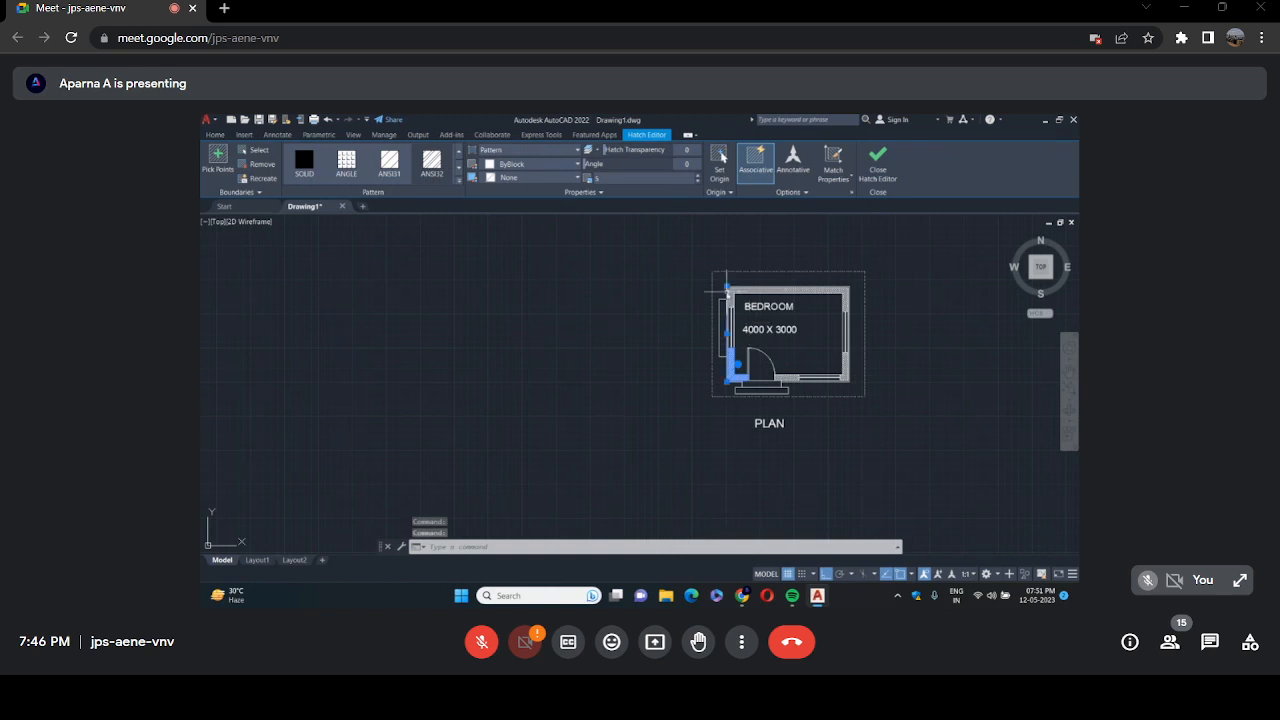
pyautogui.press('Escape')
# Delete the hatches from all four wall segments of the bedroom.
pyautogui.scroll(3, 733, 303)
pyautogui.write('h')
pyautogui.press('Return')
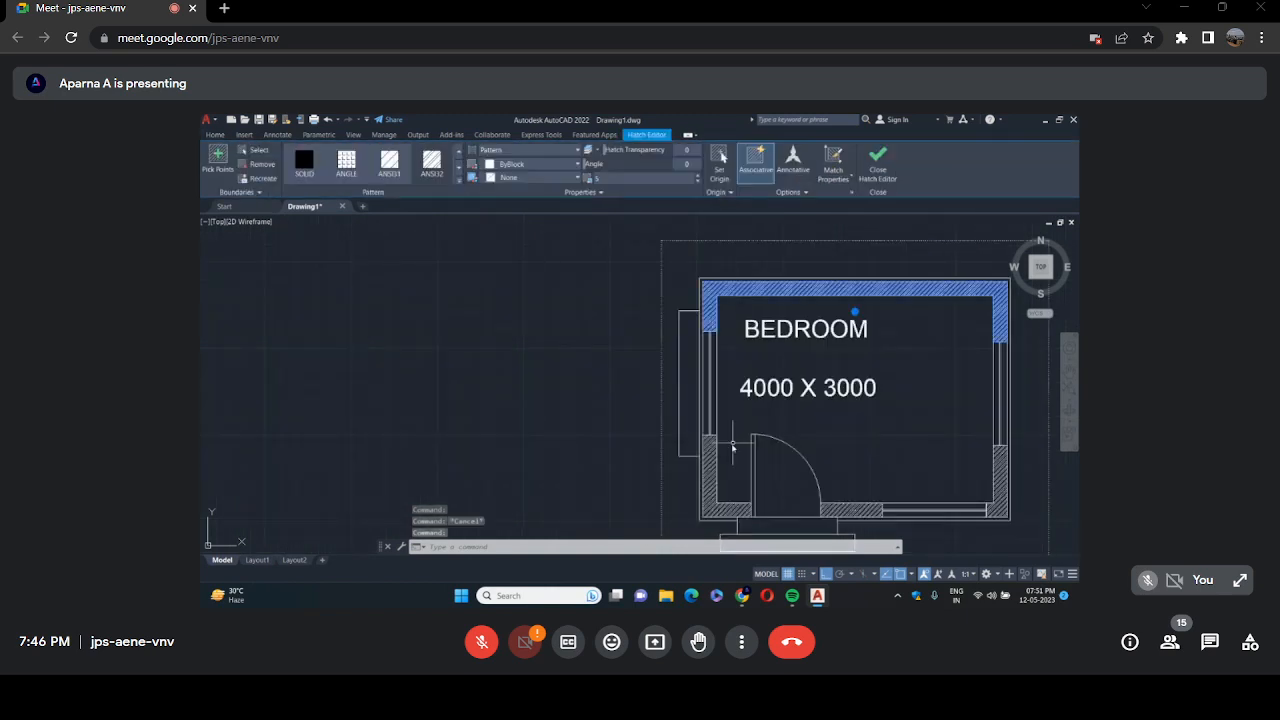
pyautogui.click(733, 447)
pyautogui.click(875, 510)
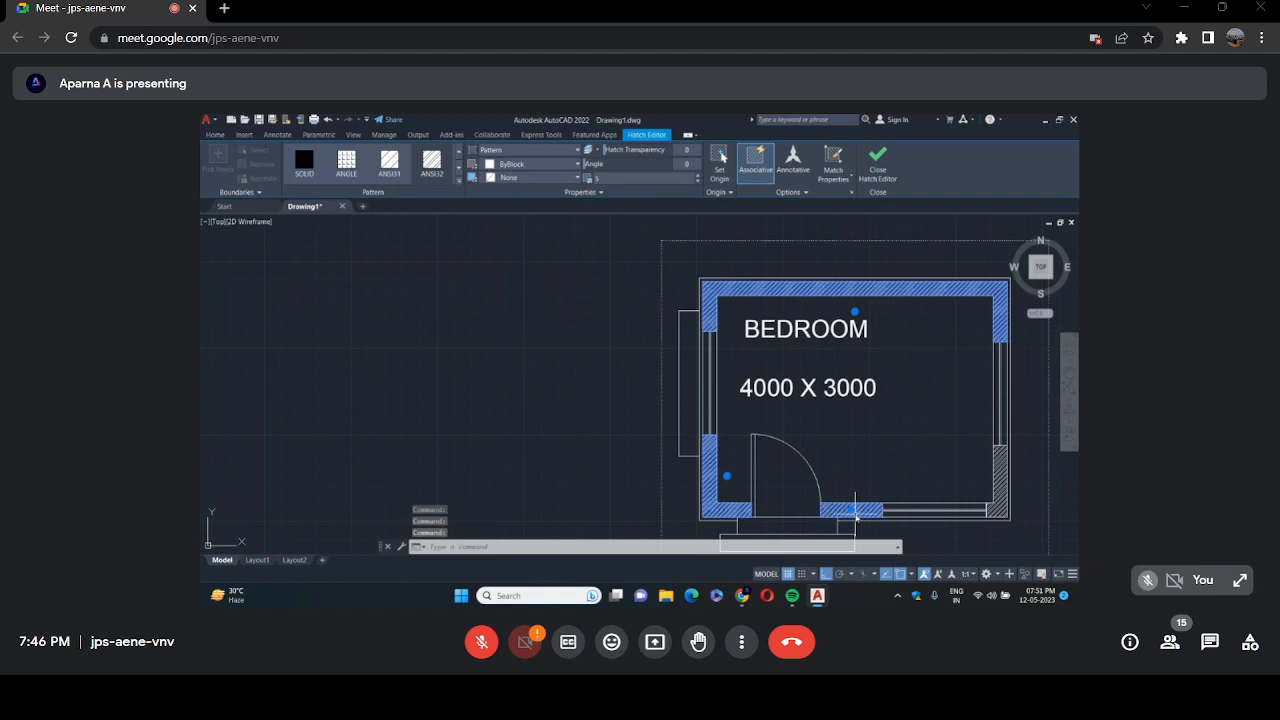
pyautogui.click(1004, 497)
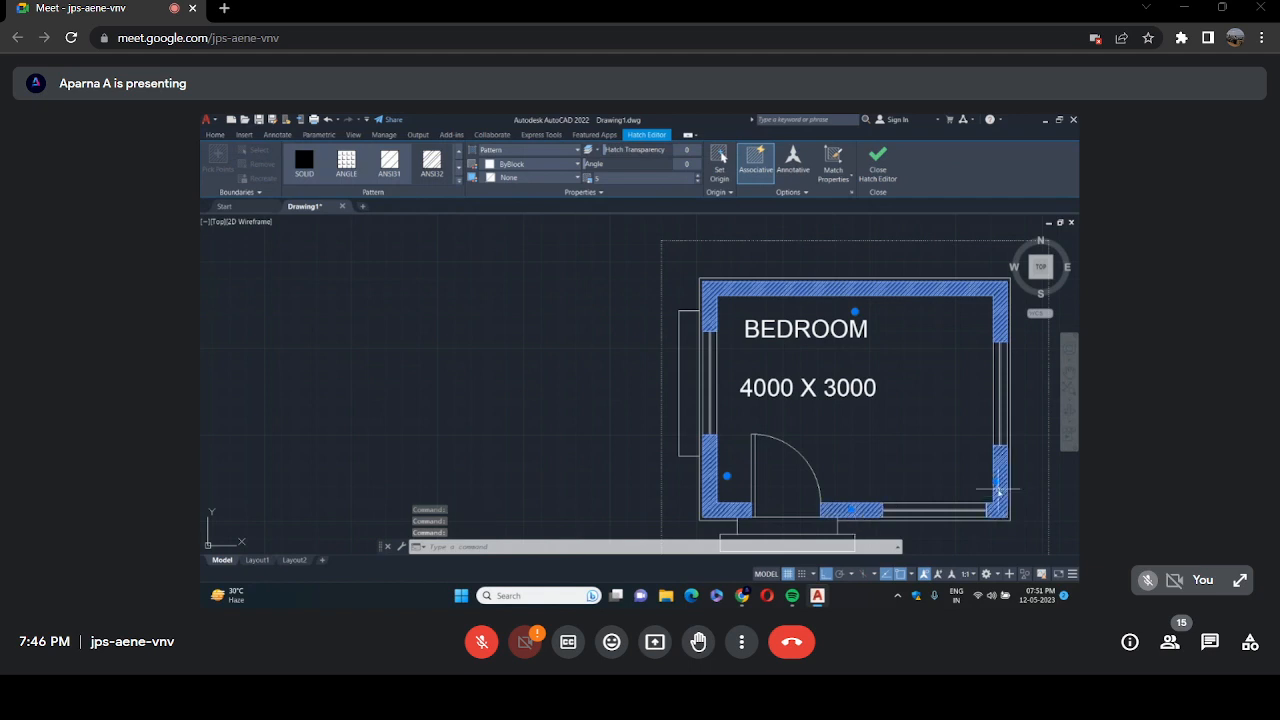
pyautogui.press('Escape')
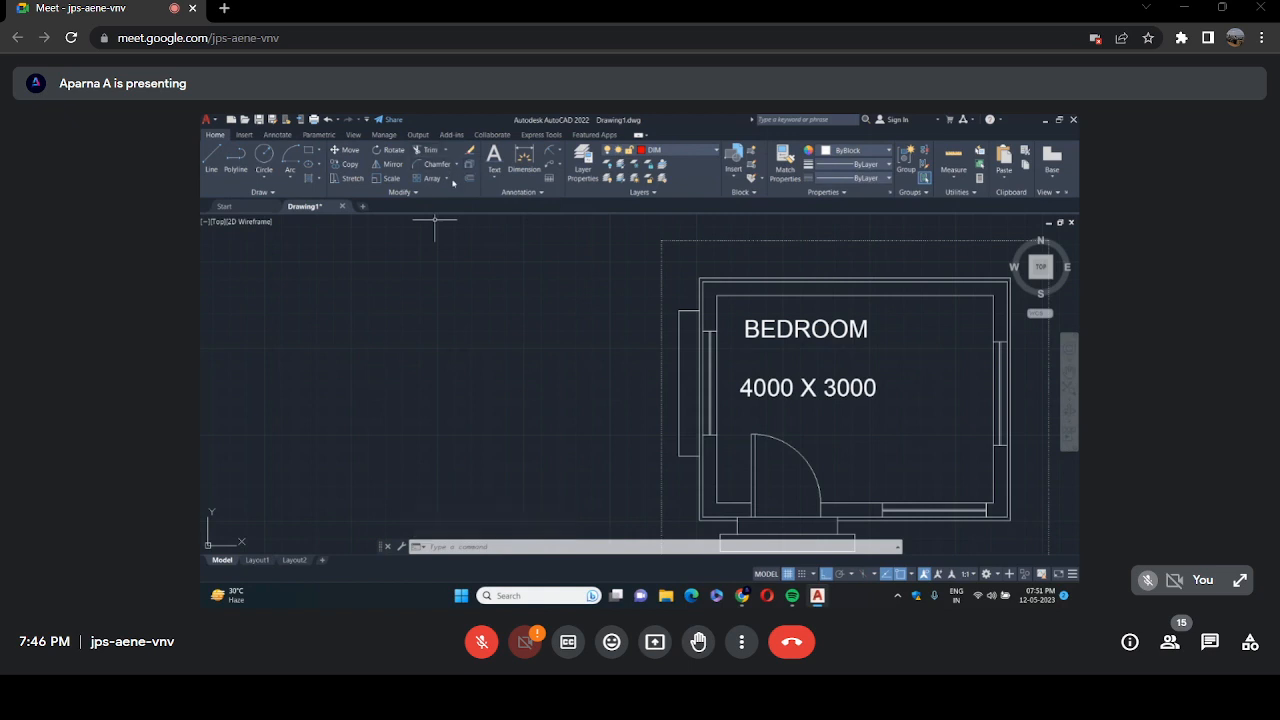
pyautogui.click(212, 160)
pyautogui.scroll(4, 700, 330)
pyautogui.click(686, 344)
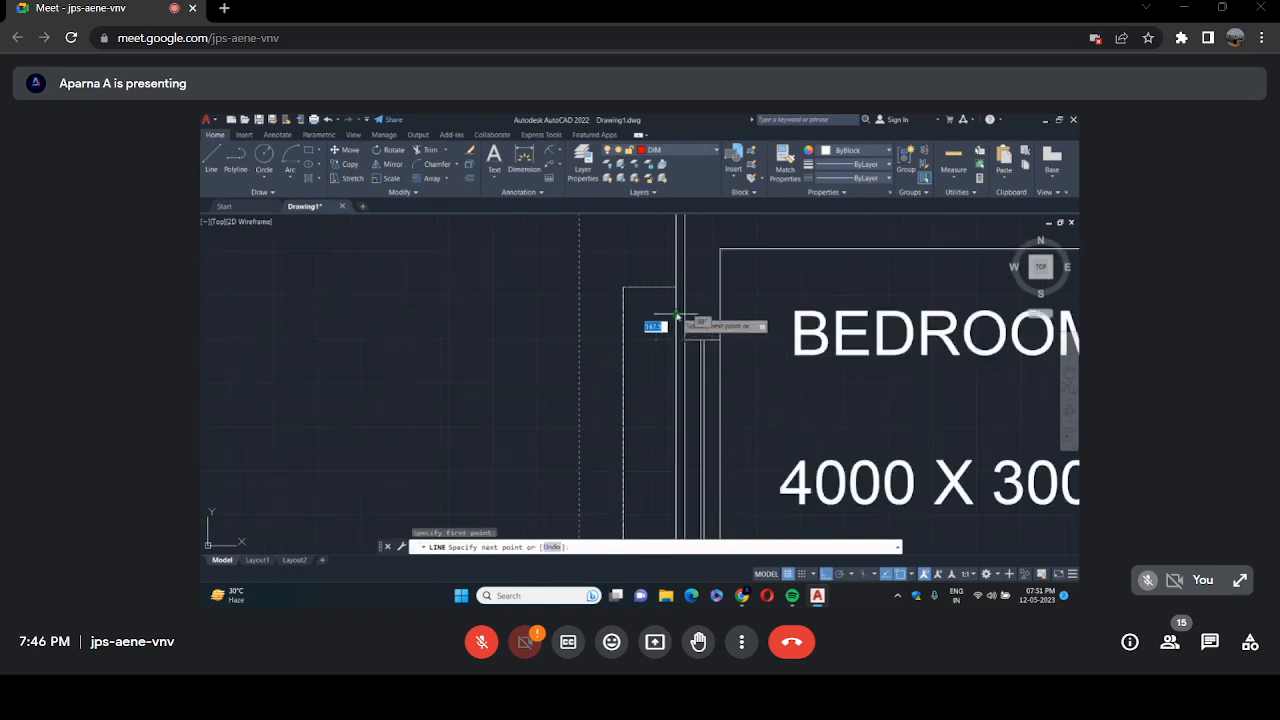
pyautogui.write('00')
pyautogui.press('Return')
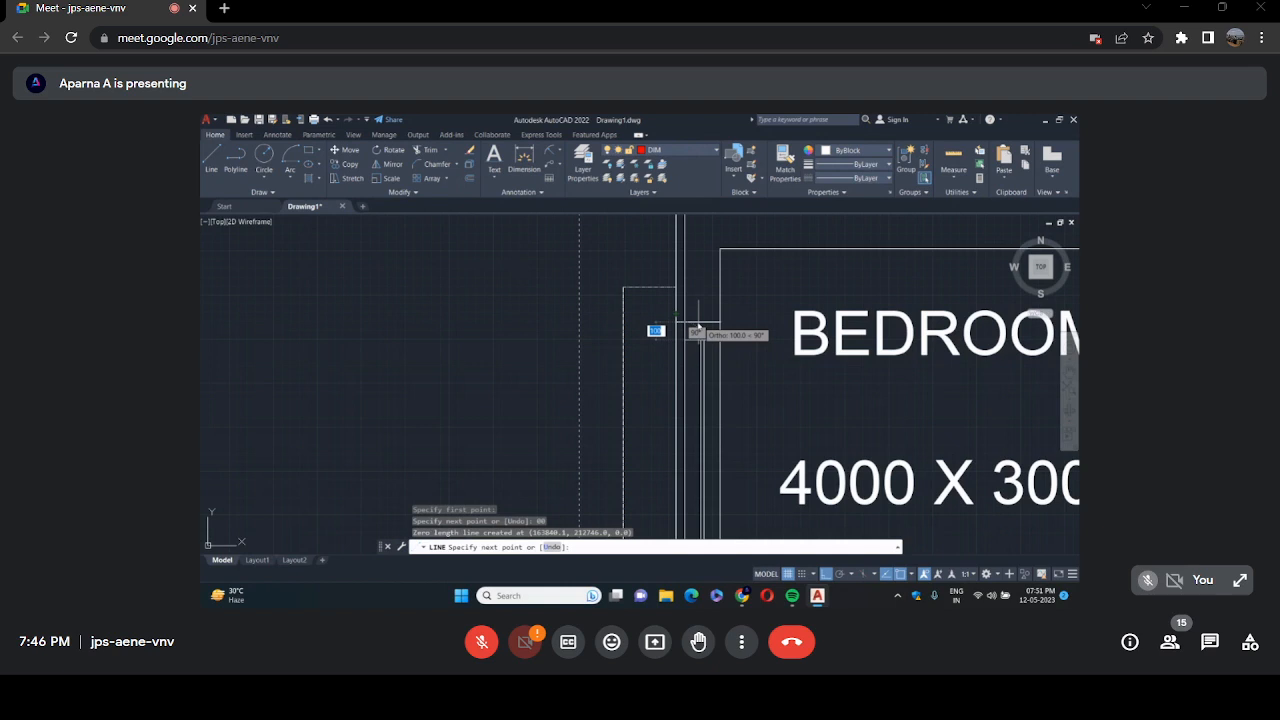
pyautogui.press('Escape')
pyautogui.rightClick(693, 319)
pyautogui.click(730, 325)
pyautogui.click(690, 342)
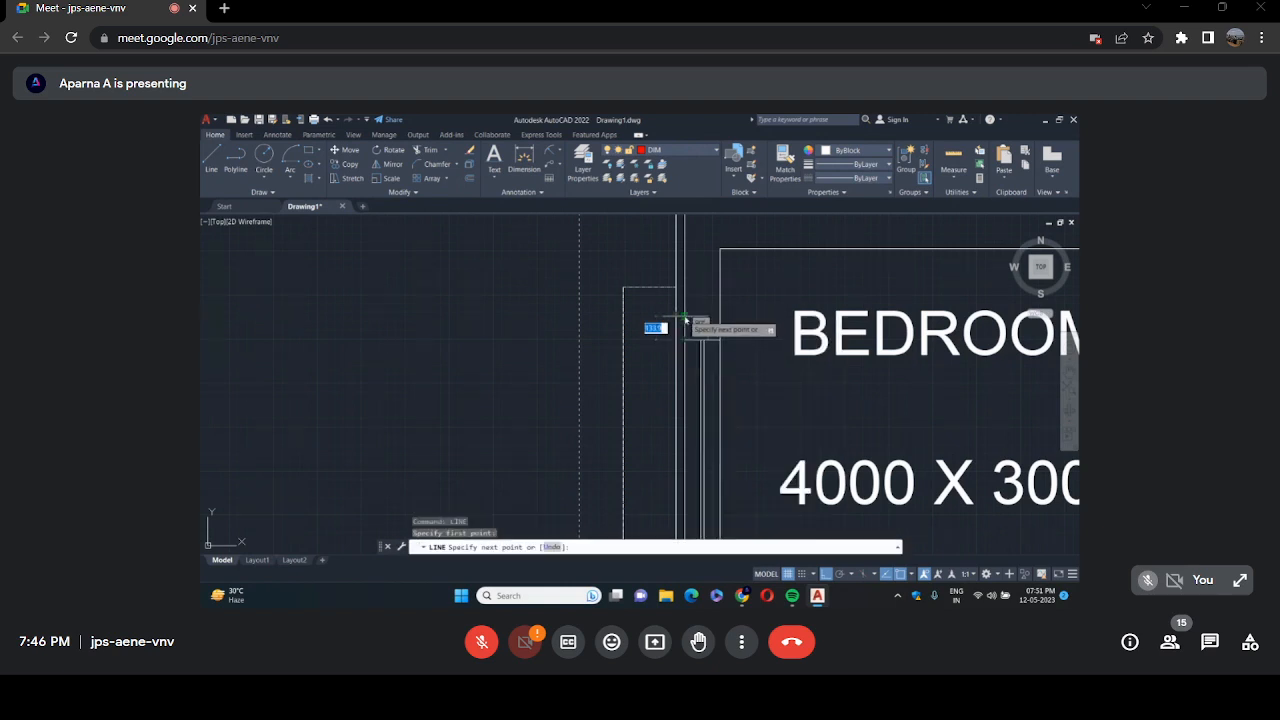
pyautogui.press('Escape')
# Draw a line from the left window's upper outer corner 100 up the outer wall face and across to the inner wall face.
pyautogui.press('space')
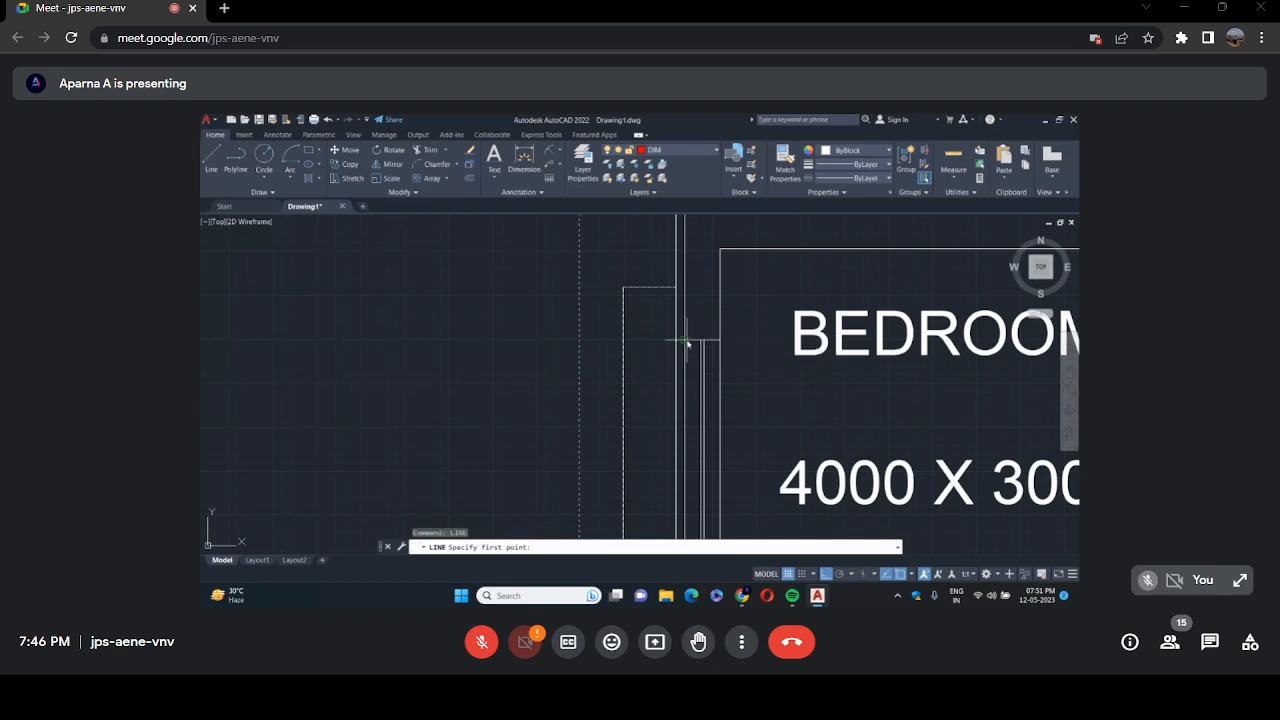
pyautogui.click(687, 343)
pyautogui.write('100')
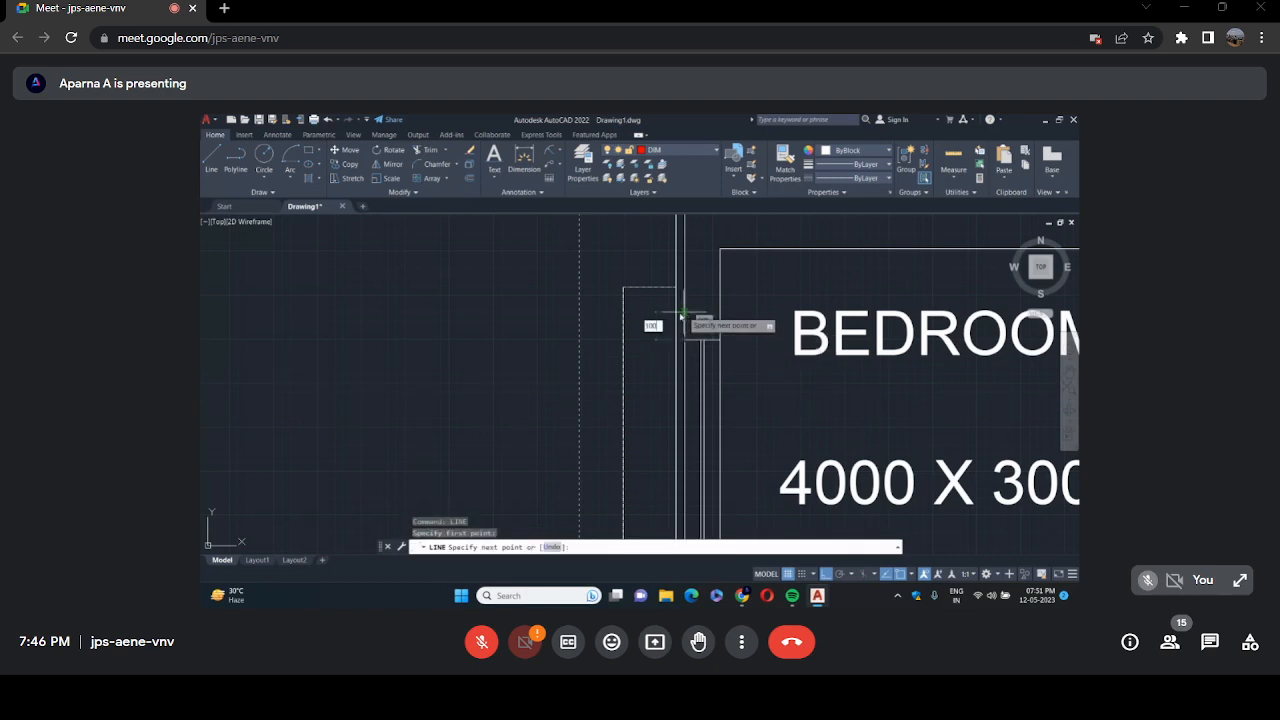
pyautogui.press('Return')
pyautogui.click(720, 323)
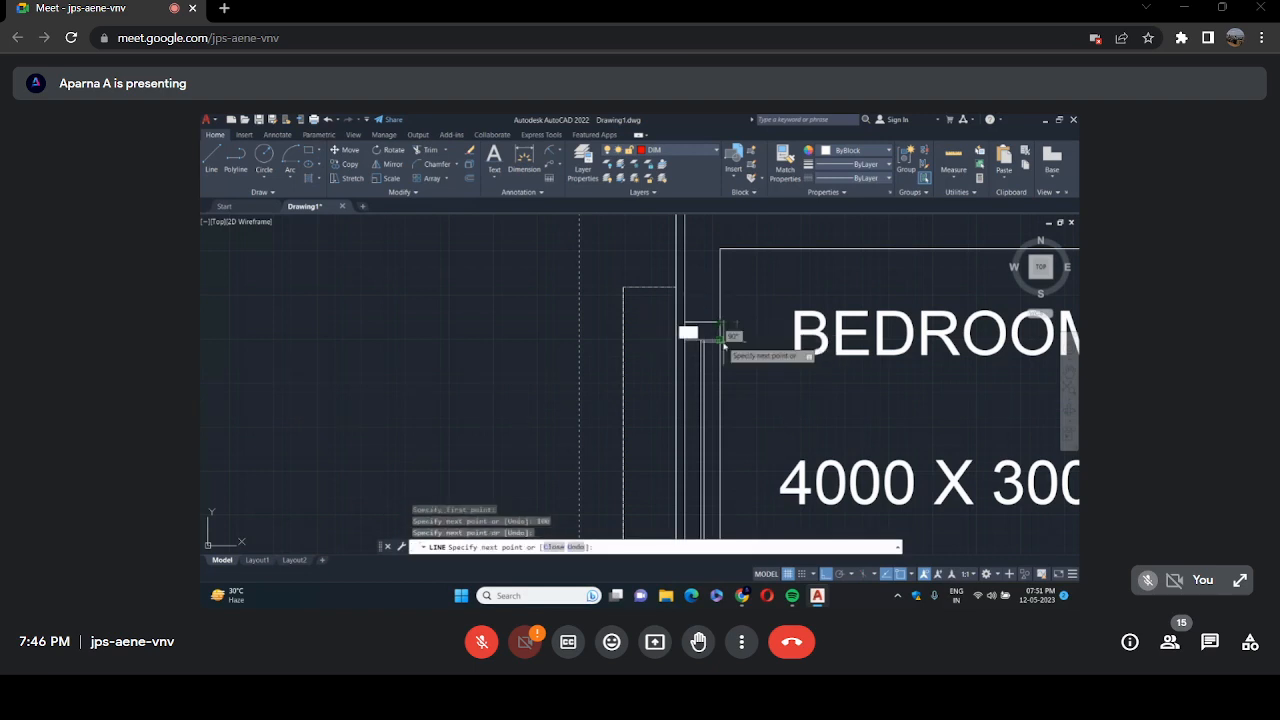
pyautogui.press('Return')
# Draw a line from the left window's lower outer corner 100 down the outer wall face and across to the inner wall face.
pyautogui.scroll(-5, 724, 348)
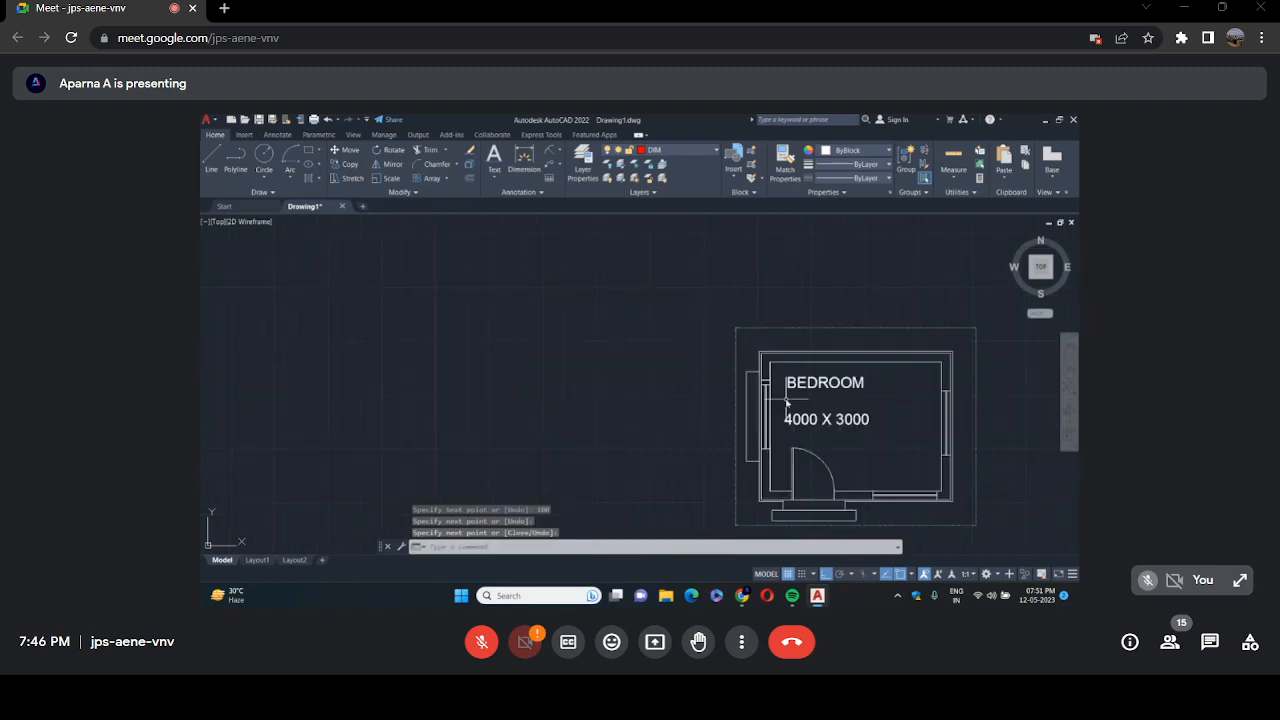
pyautogui.scroll(2, 782, 410)
pyautogui.rightClick(779, 416)
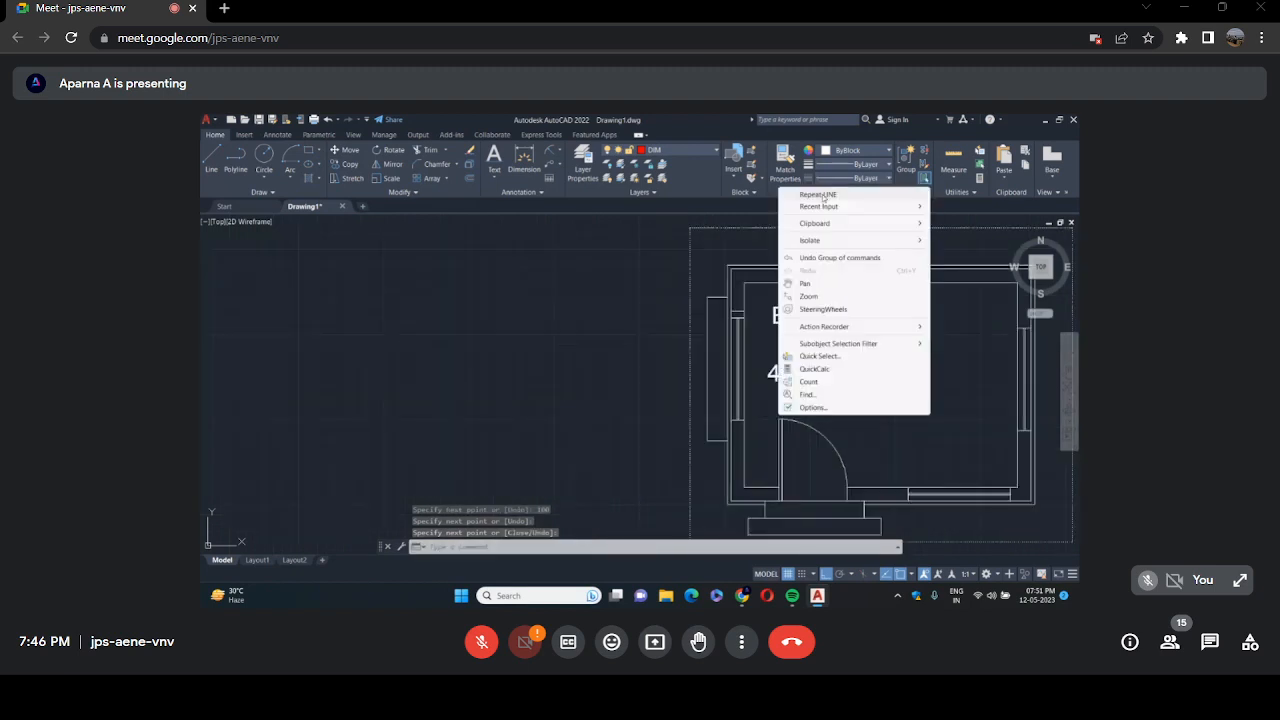
pyautogui.click(818, 195)
pyautogui.scroll(4, 718, 439)
pyautogui.click(712, 447)
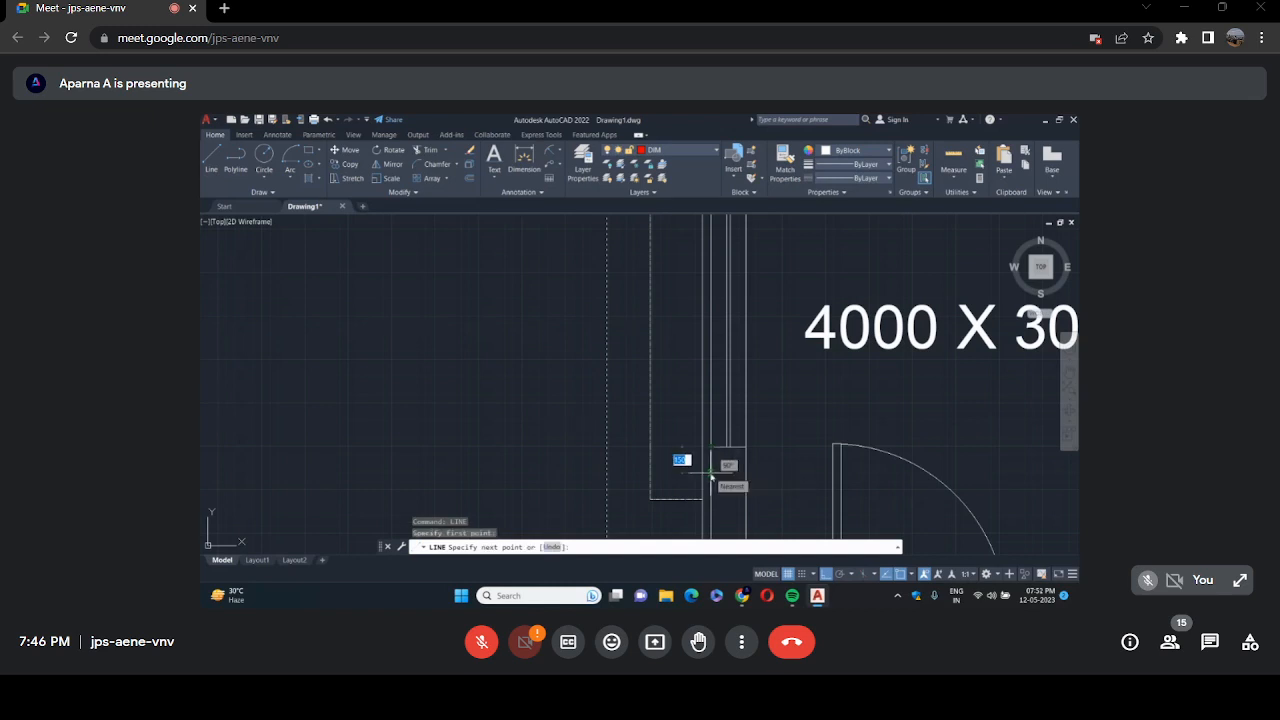
pyautogui.write('300')
pyautogui.press('Return')
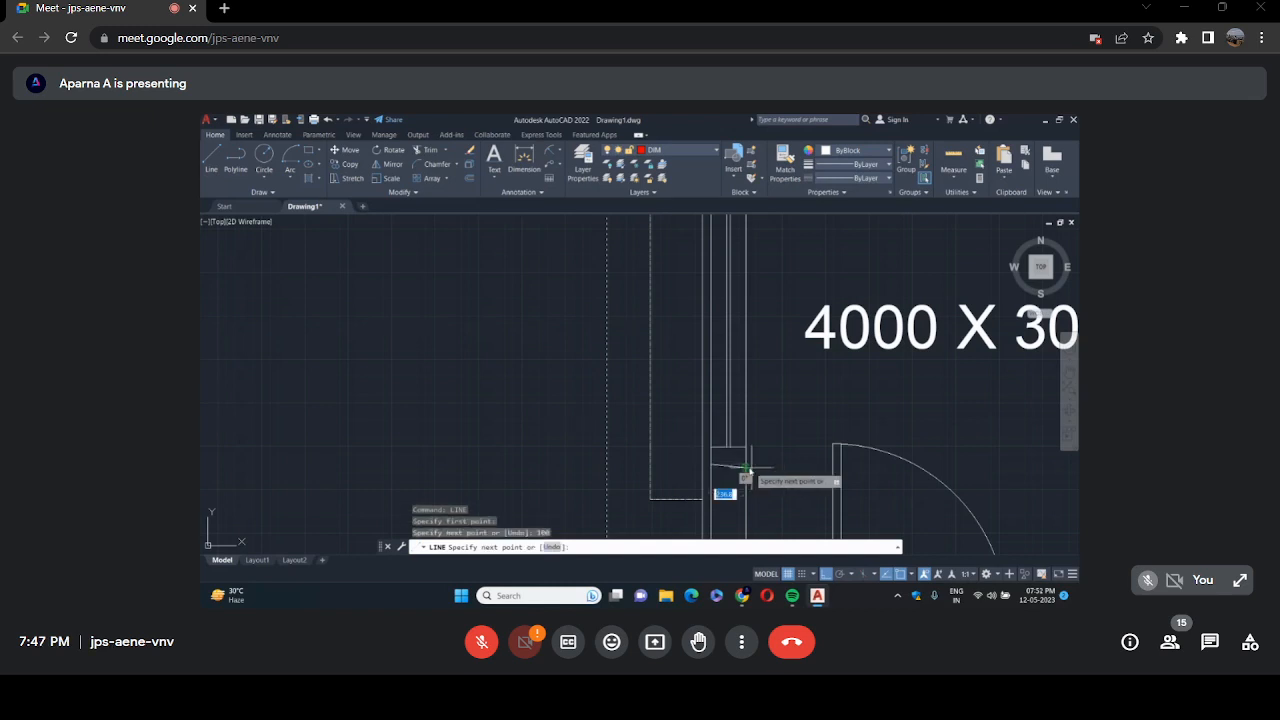
pyautogui.click(748, 461)
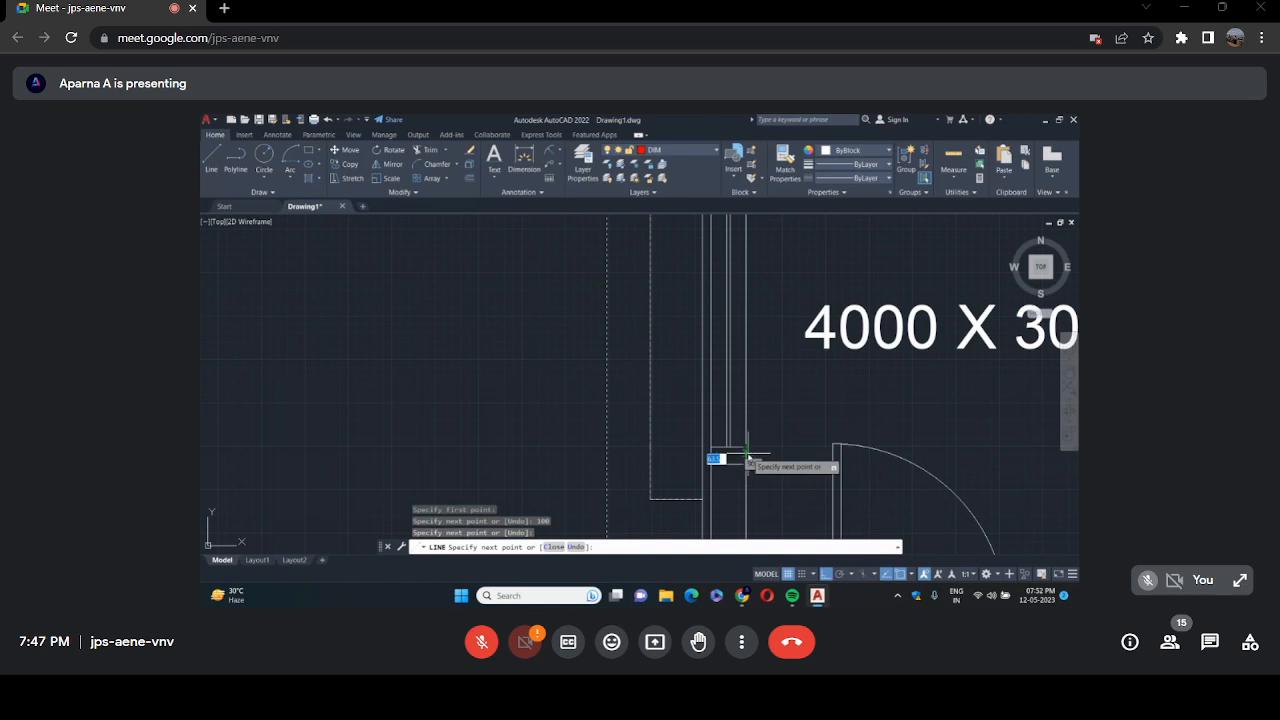
pyautogui.press('Escape')
pyautogui.scroll(-6, 748, 458)
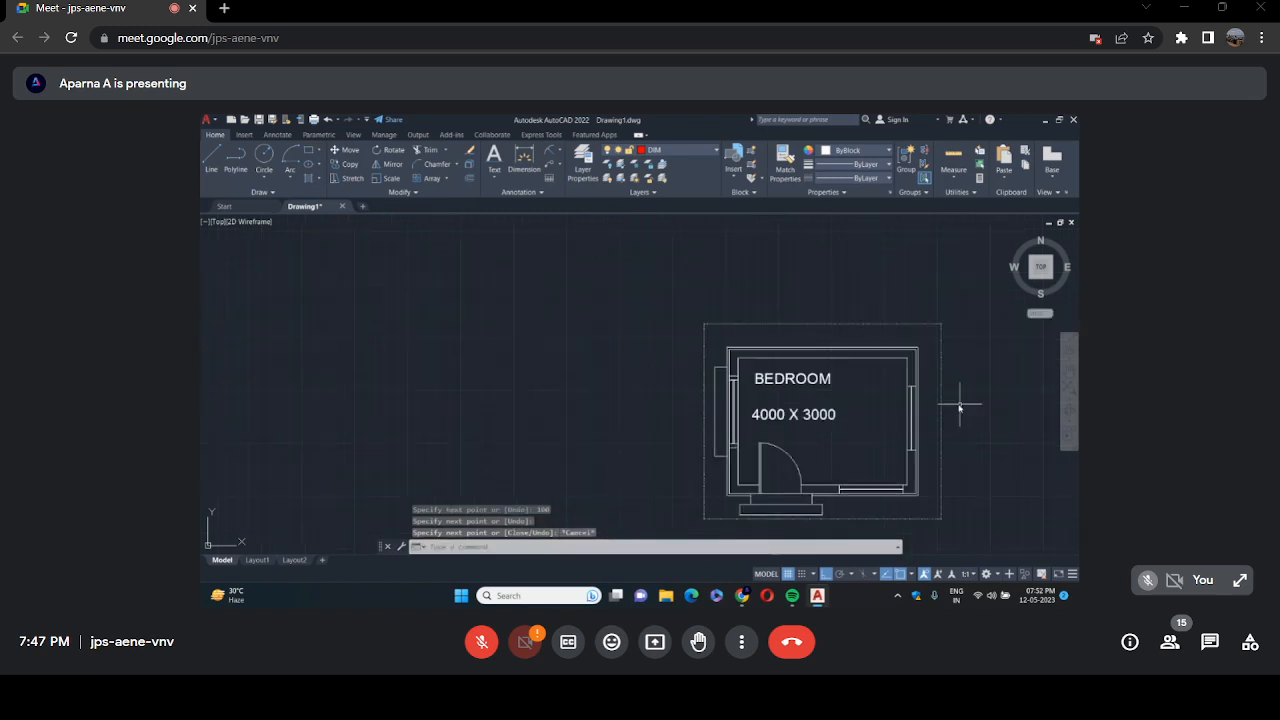
# Try to mirror the left window's two division lines onto the right wall about a vertical axis through the top wall's midpoint.
pyautogui.scroll(2, 947, 388)
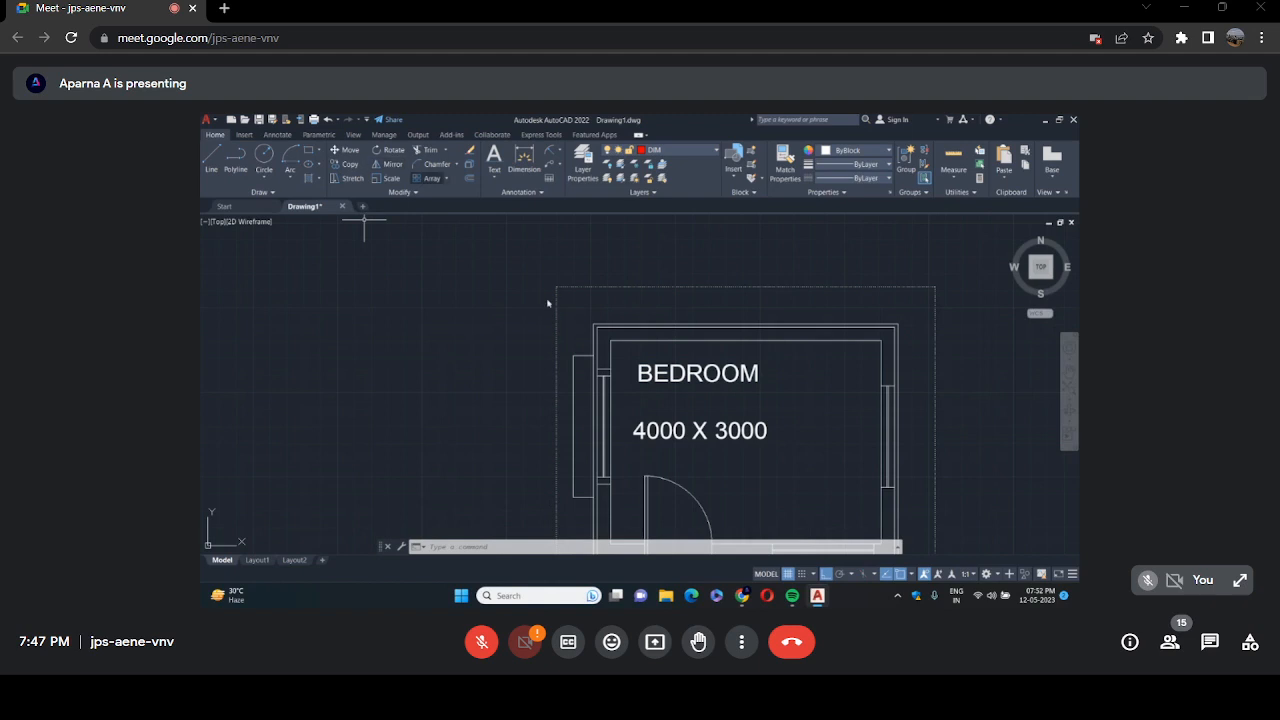
pyautogui.click(391, 164)
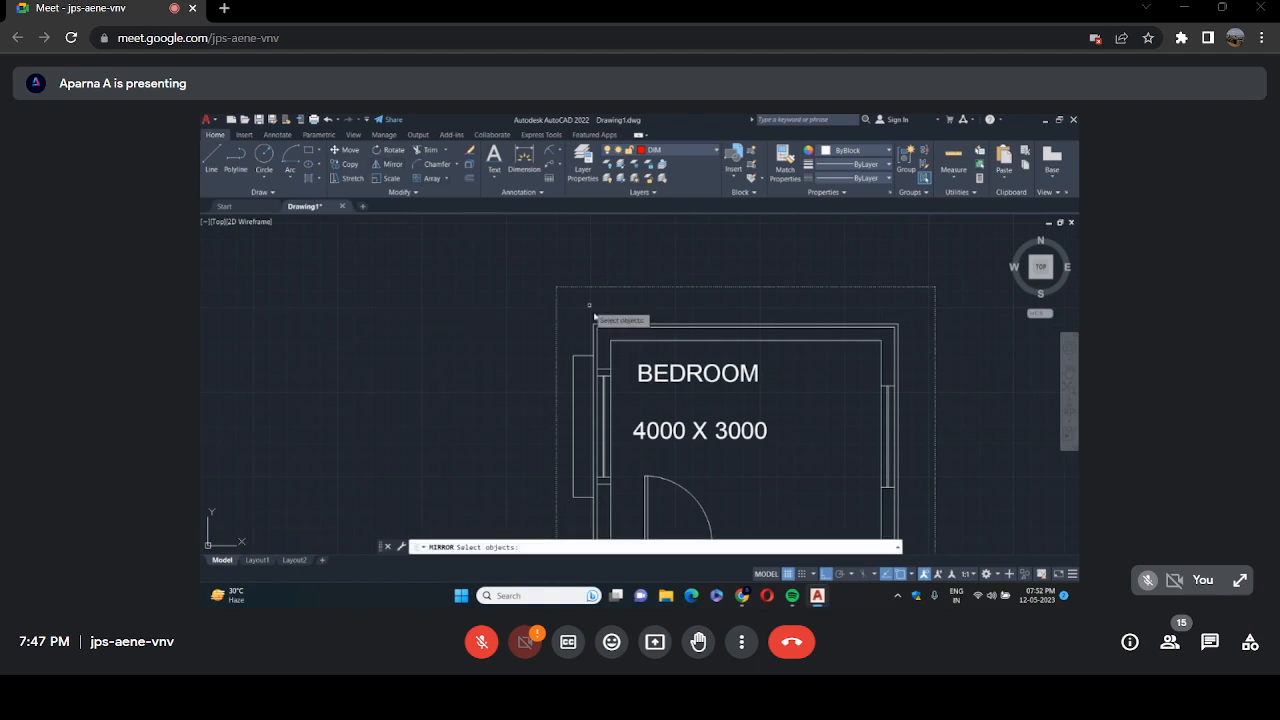
pyautogui.click(601, 372)
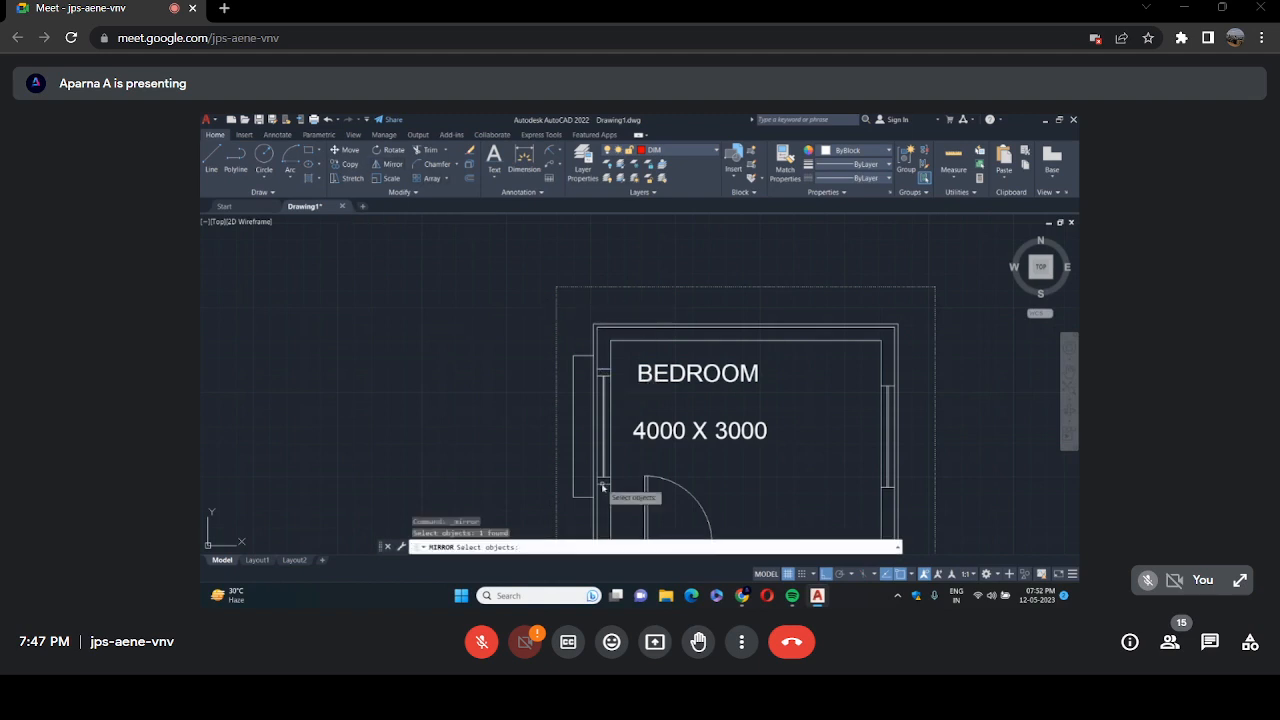
pyautogui.click(602, 488)
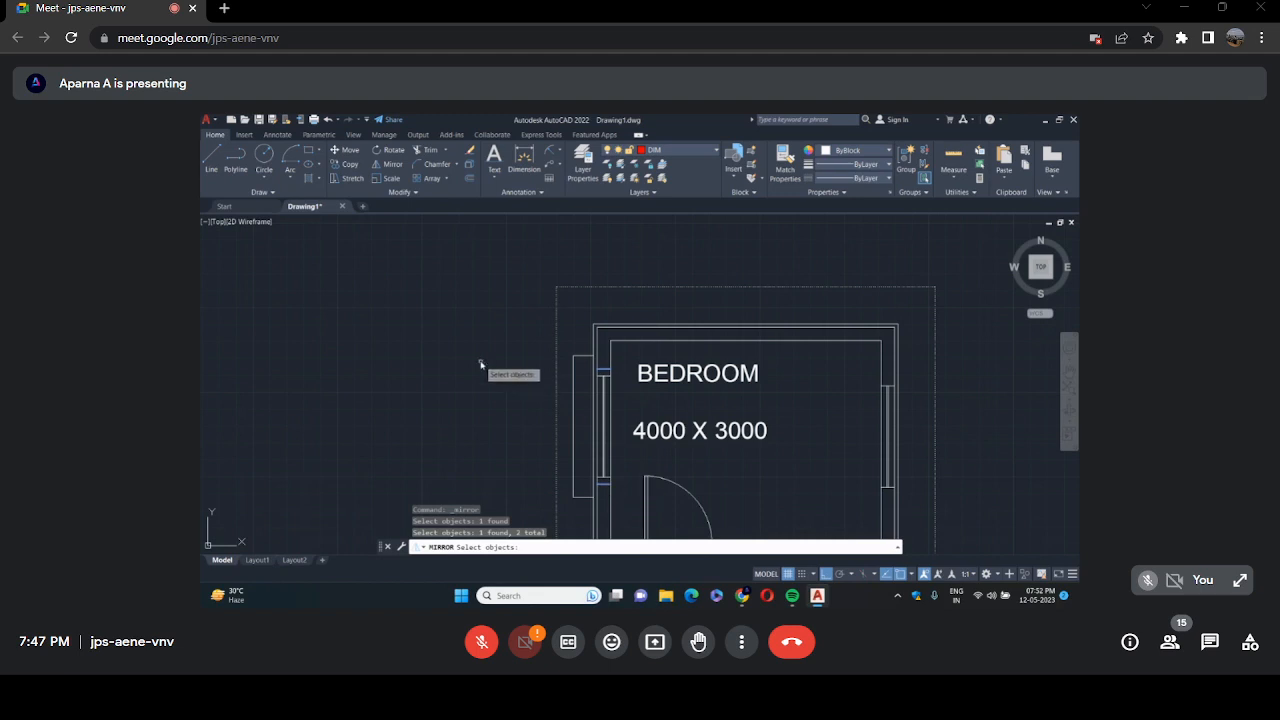
pyautogui.press('Return')
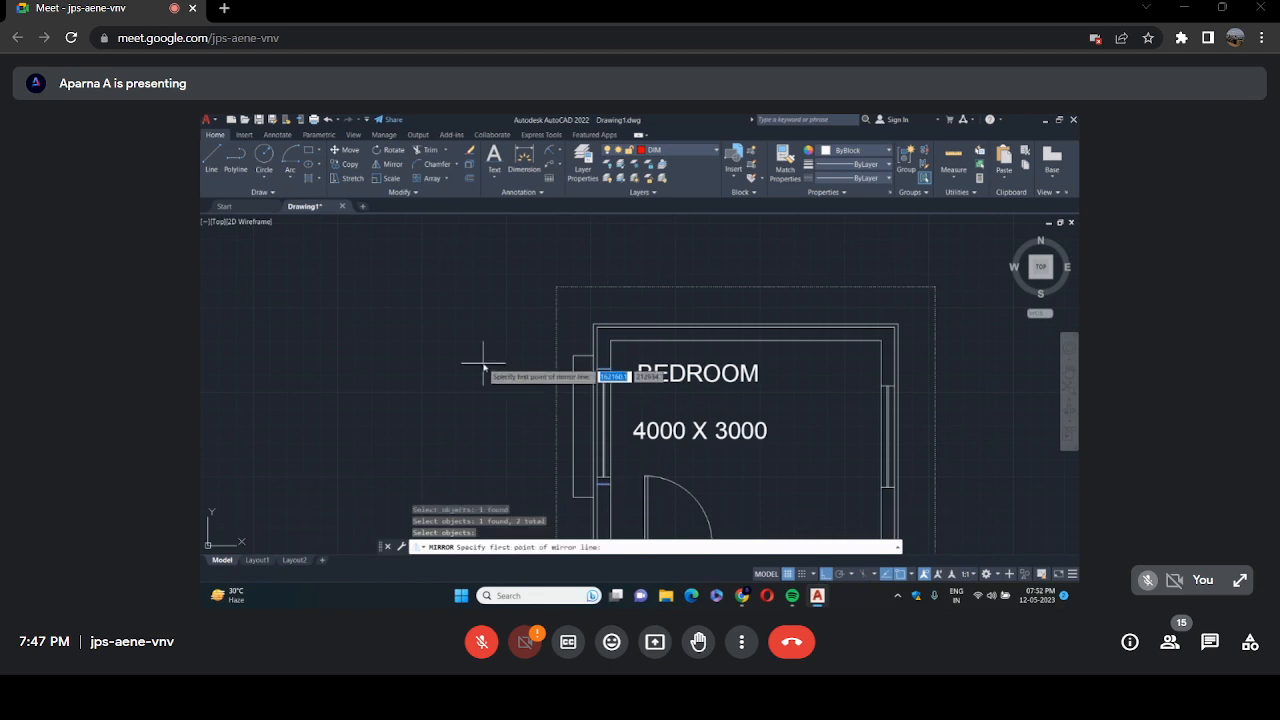
pyautogui.click(746, 329)
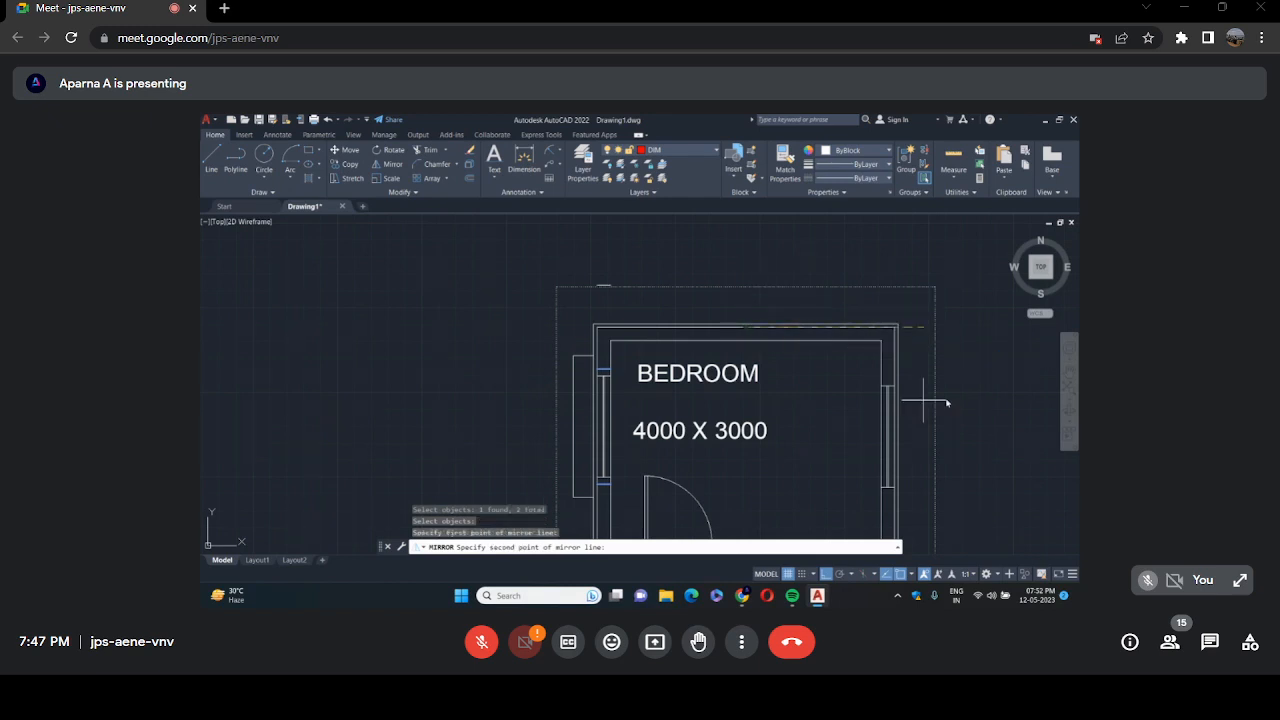
pyautogui.scroll(-5, 867, 385)
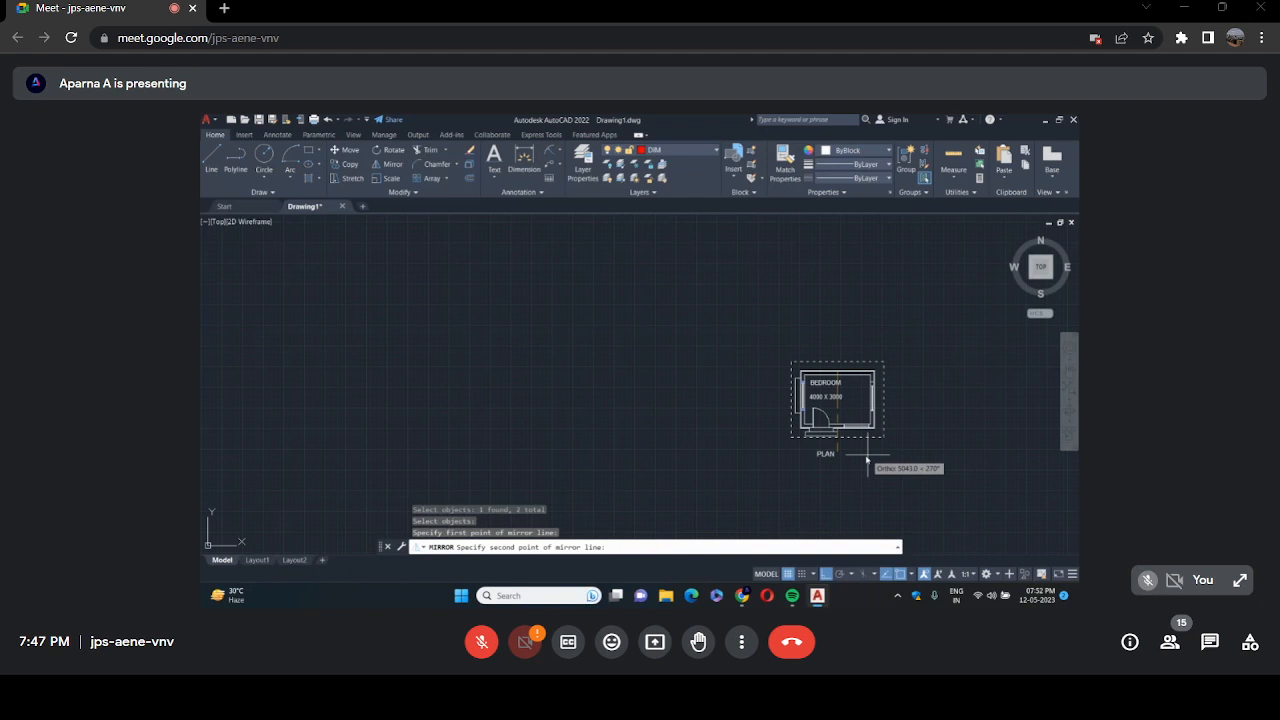
pyautogui.scroll(6, 847, 437)
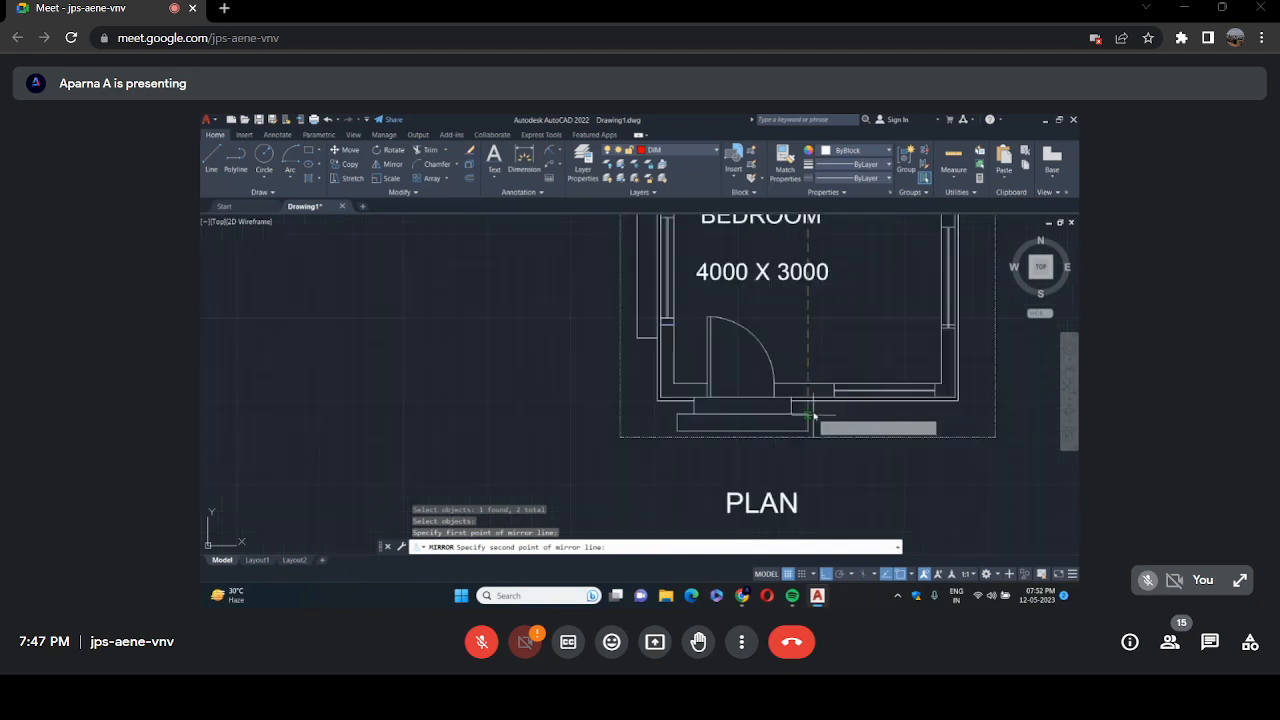
pyautogui.click(815, 485)
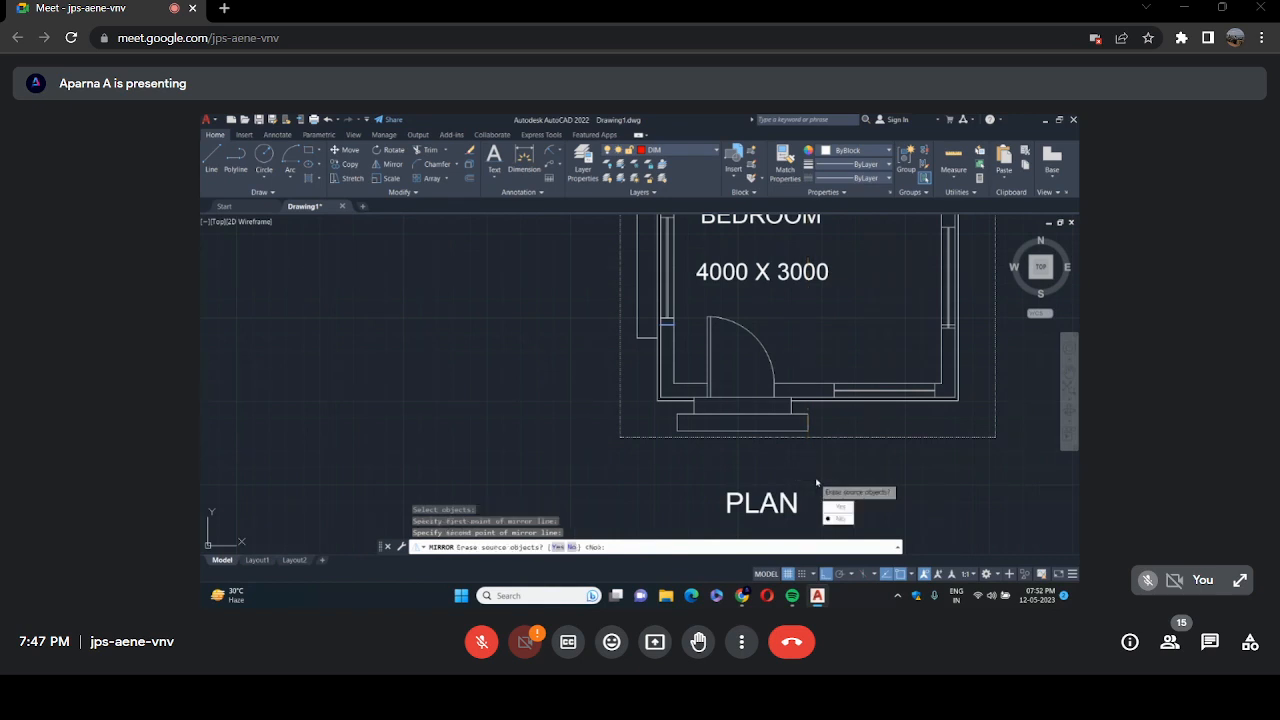
pyautogui.scroll(2, 848, 366)
pyautogui.scroll(-6, 849, 362)
pyautogui.scroll(2, 890, 318)
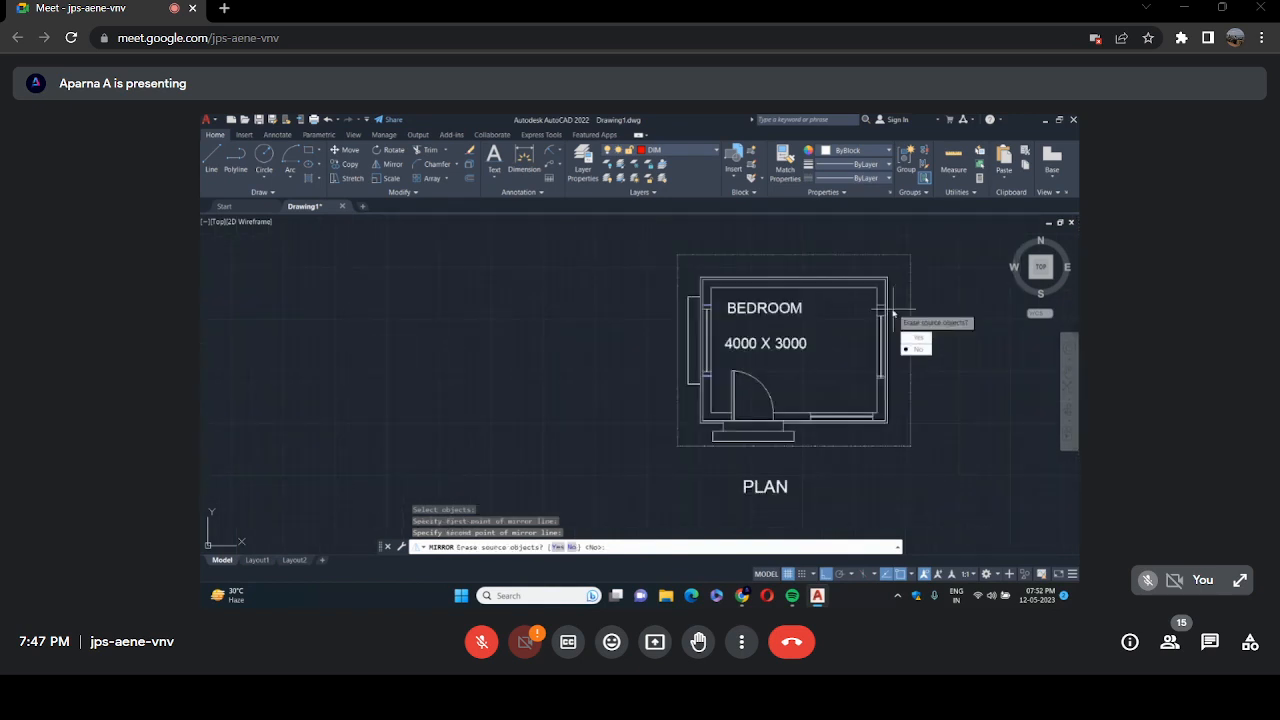
pyautogui.scroll(4, 890, 312)
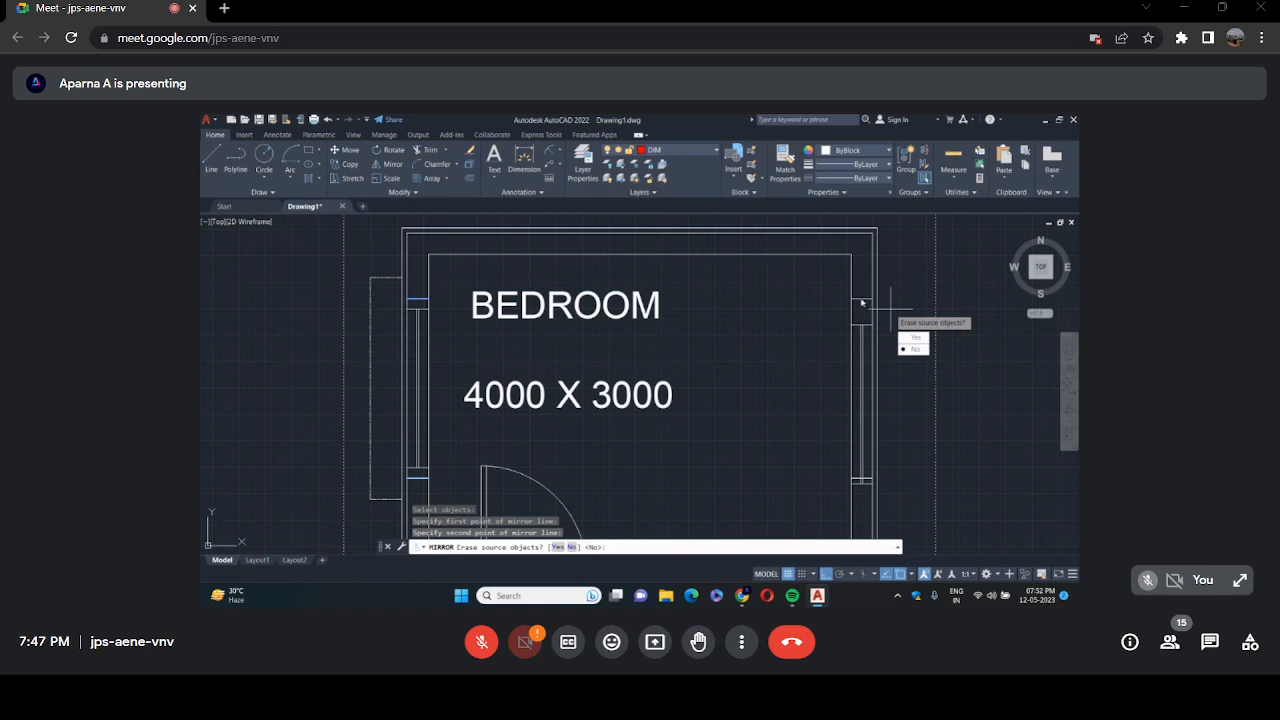
pyautogui.press('Escape')
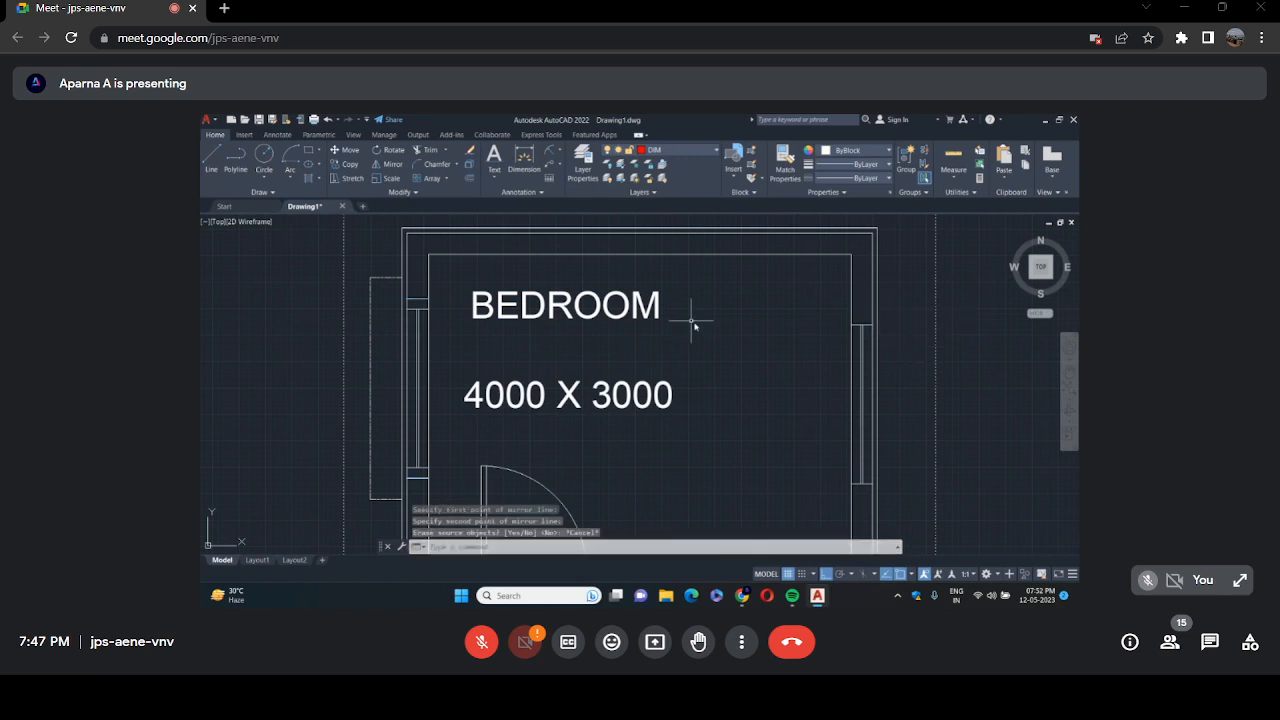
# Retry mirroring both left-window division lines across the room's vertical centreline to the right window.
pyautogui.click(393, 167)
pyautogui.scroll(-4, 481, 292)
pyautogui.scroll(4, 459, 297)
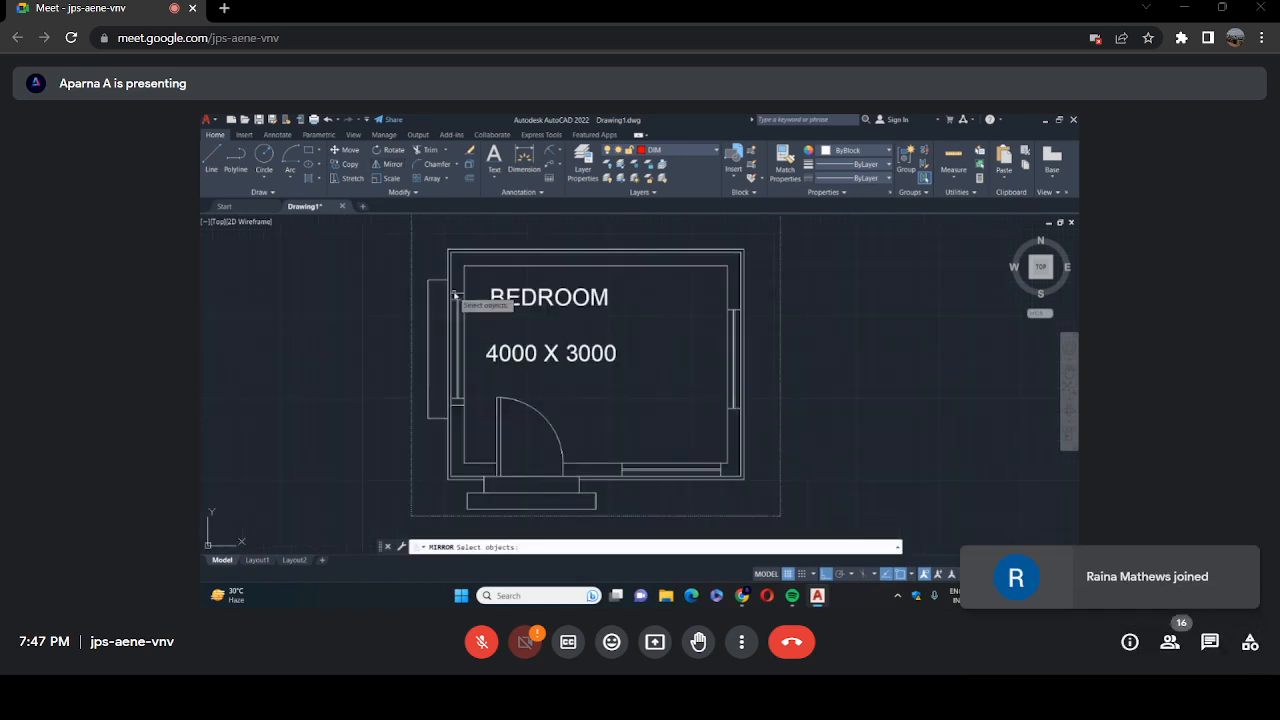
pyautogui.click(459, 297)
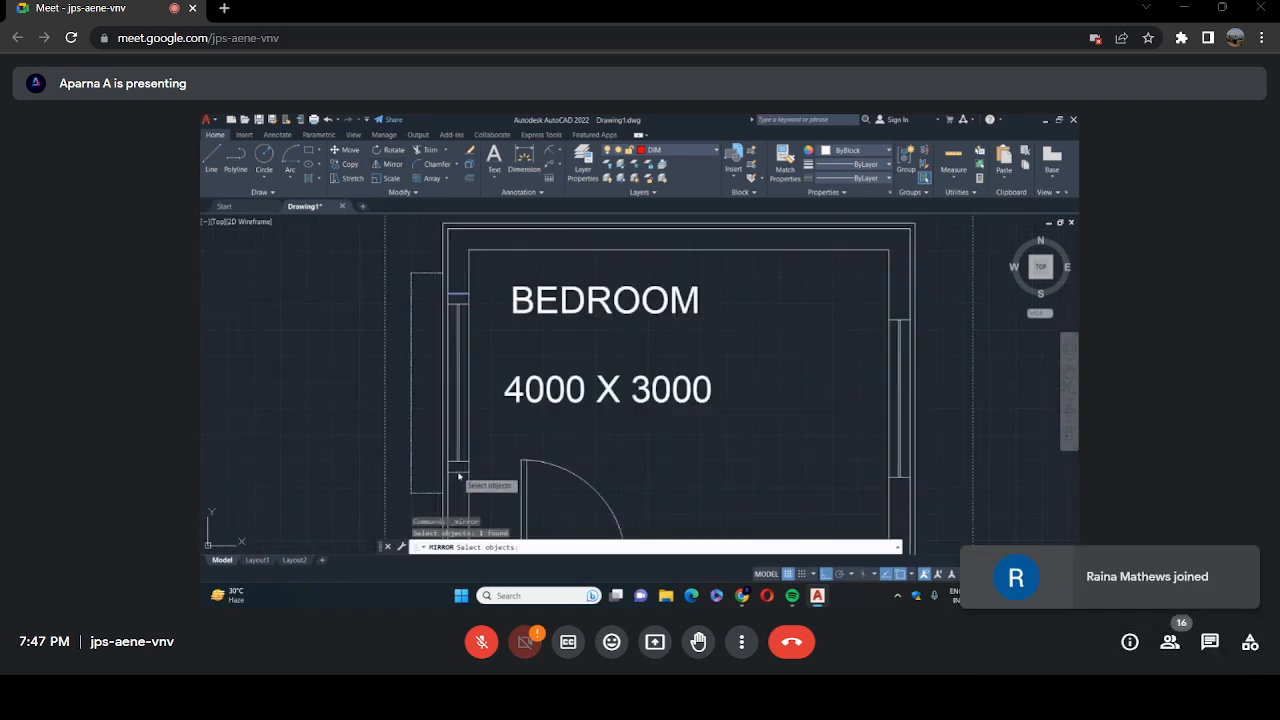
pyautogui.click(459, 470)
pyautogui.press('Return')
pyautogui.scroll(-3, 605, 346)
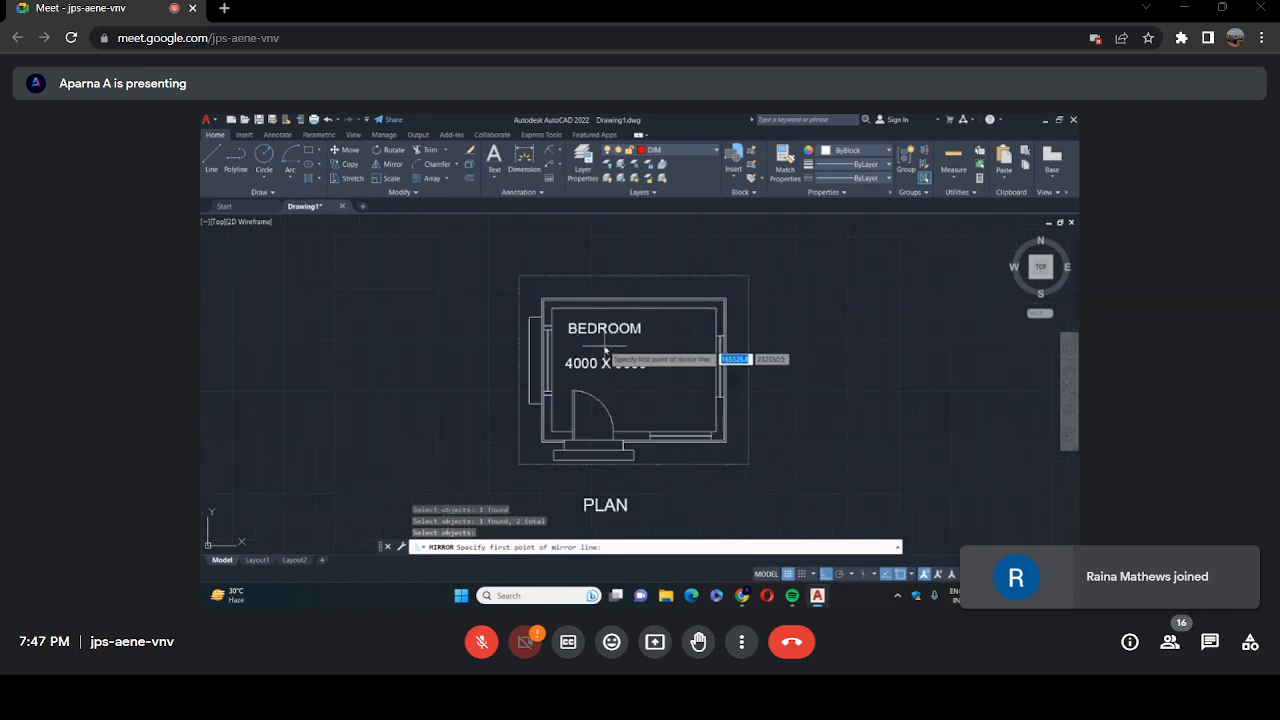
pyautogui.click(633, 301)
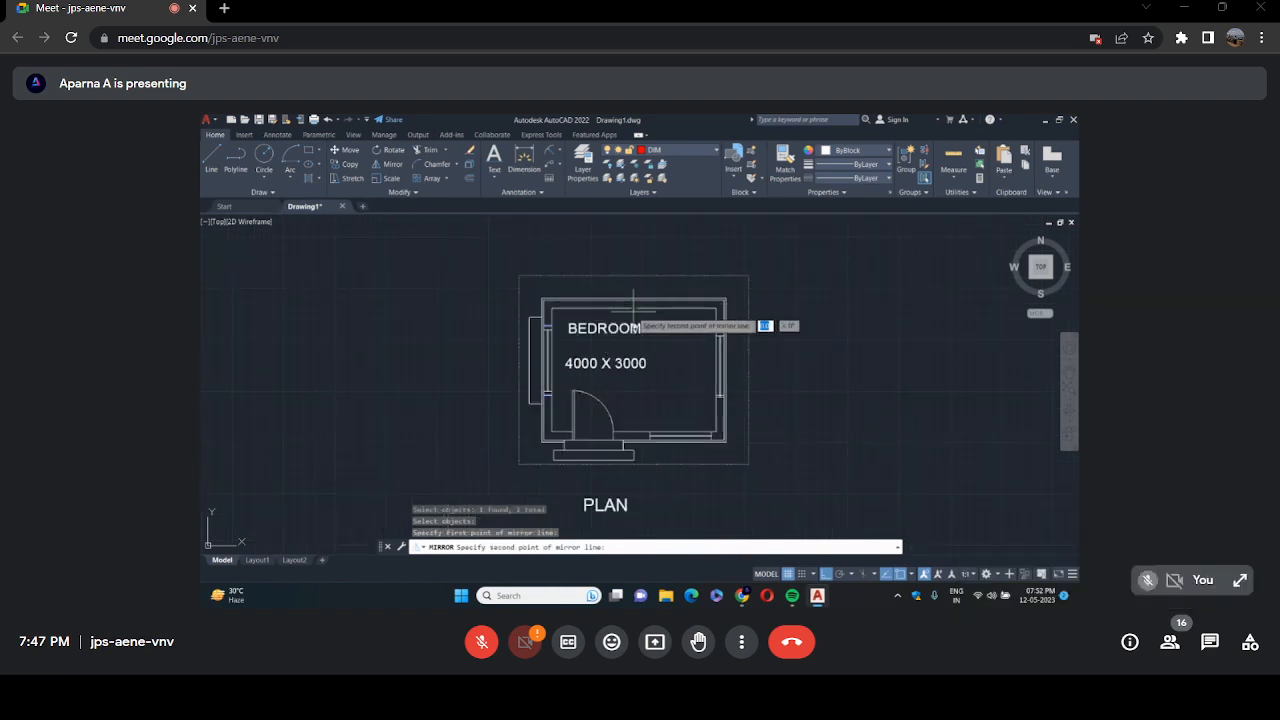
pyautogui.click(633, 435)
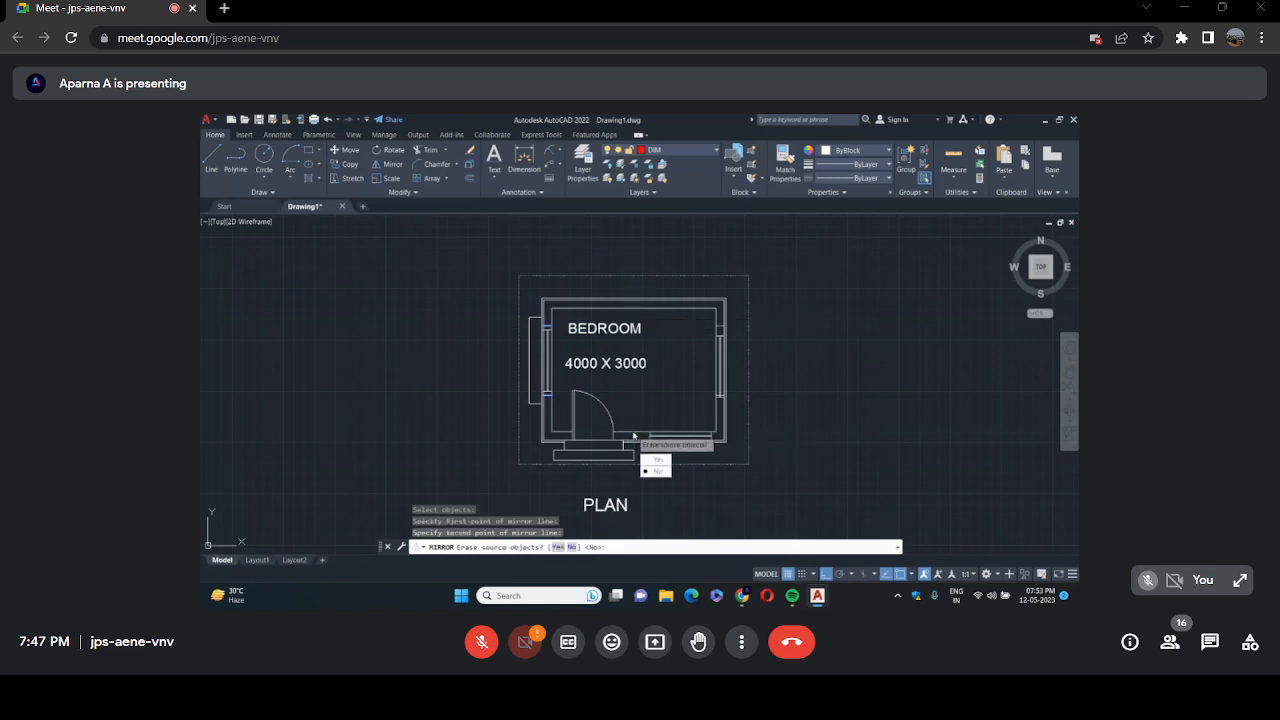
pyautogui.press('Escape')
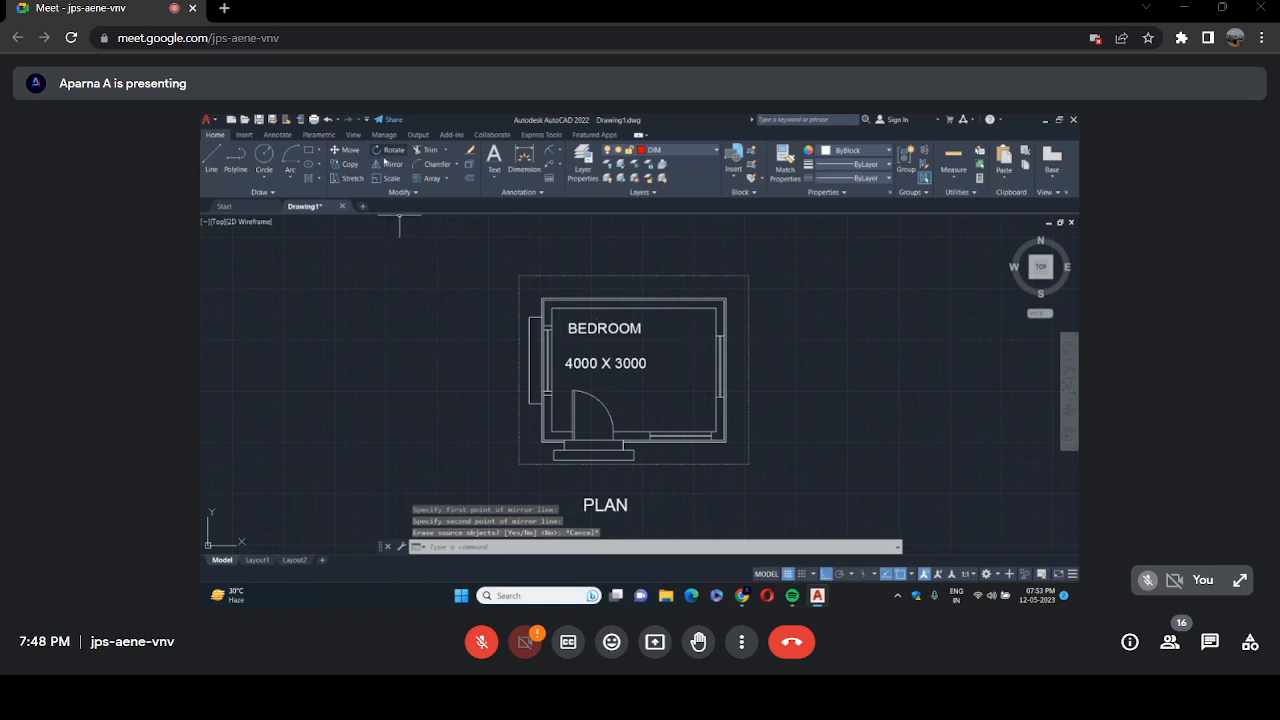
pyautogui.click(348, 164)
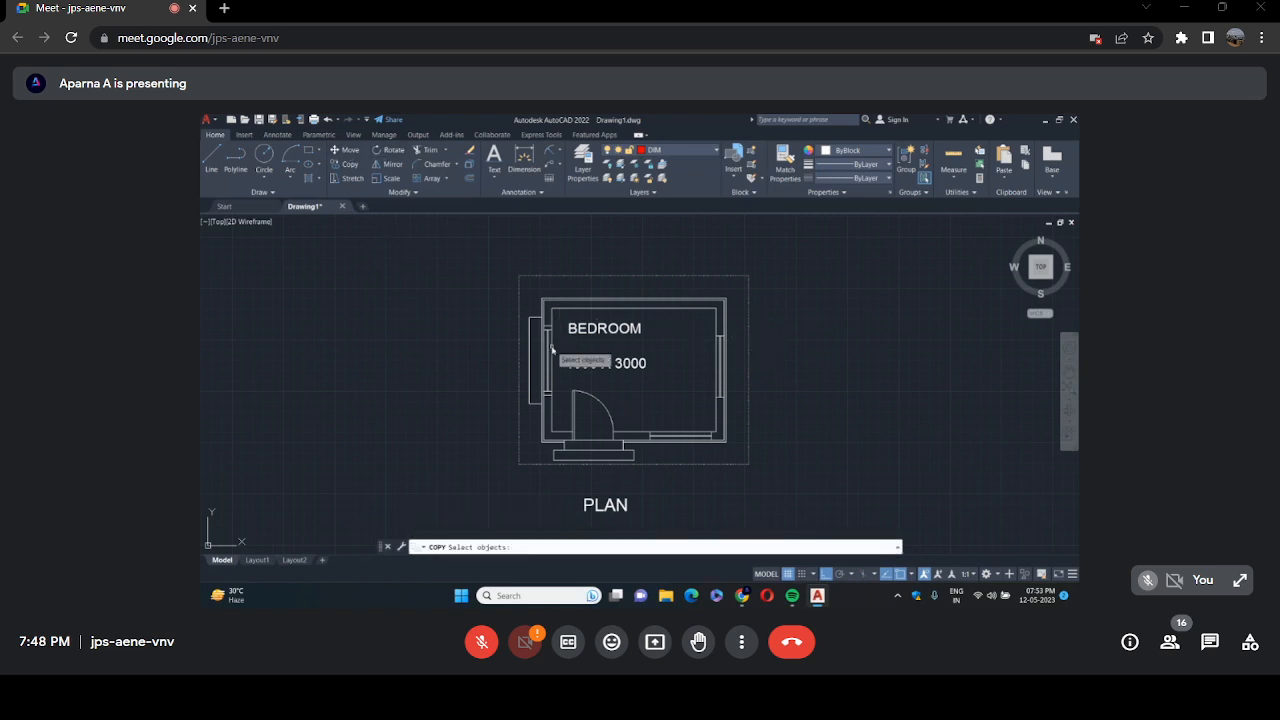
pyautogui.scroll(2, 543, 326)
pyautogui.press('Escape')
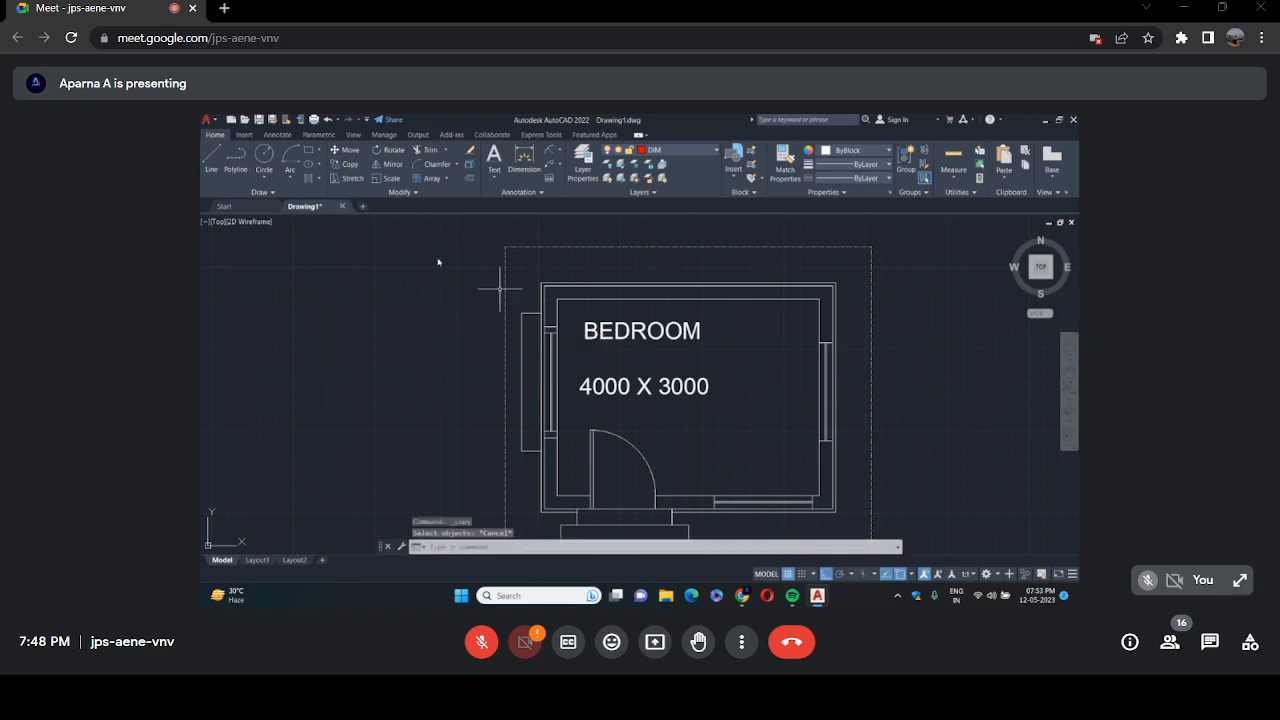
# Draw a line from the right window's upper inner corner 100 up the inner wall face and across to the outer wall face.
pyautogui.click(208, 161)
pyautogui.scroll(6, 834, 344)
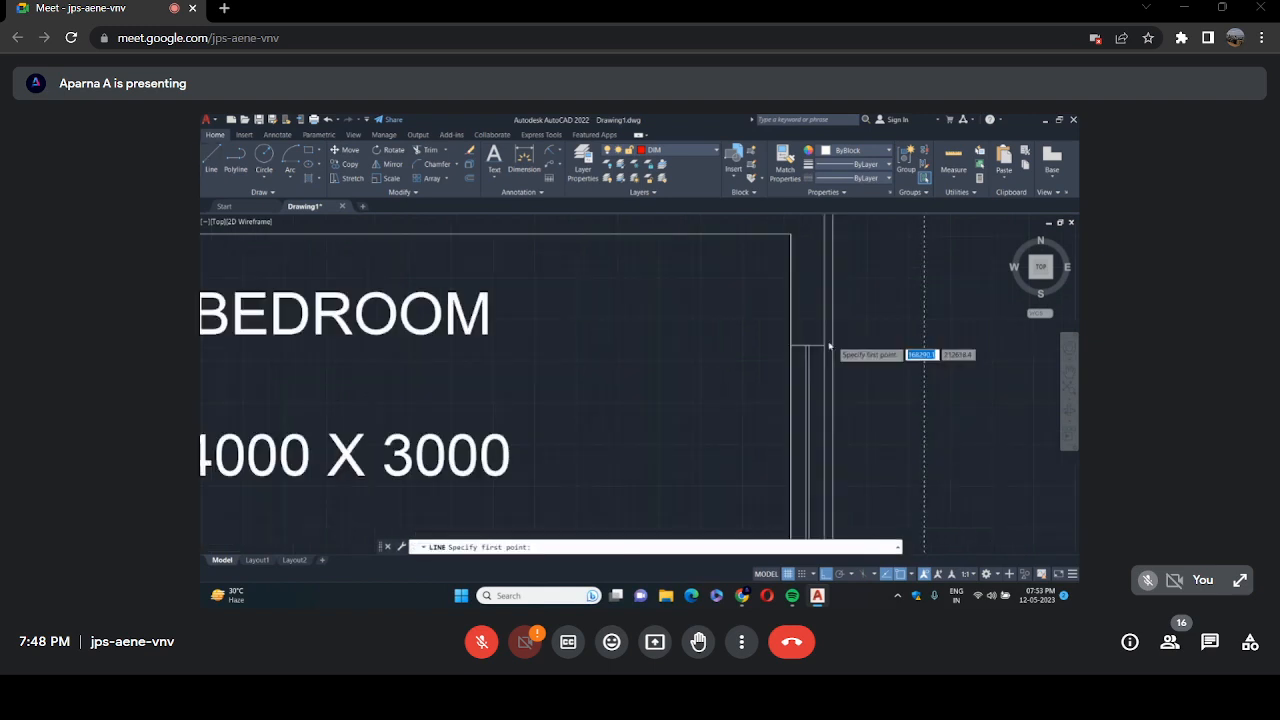
pyautogui.click(765, 349)
pyautogui.write('1')
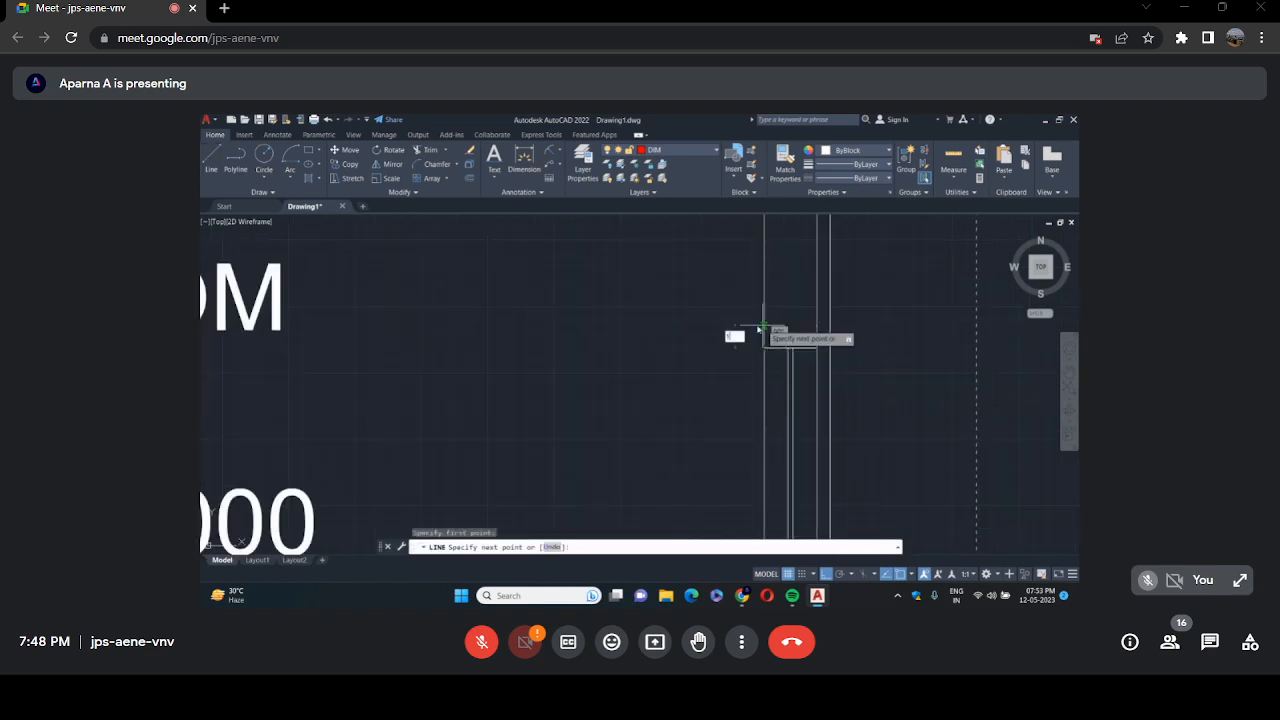
pyautogui.write('00')
pyautogui.press('Return')
pyautogui.click(818, 322)
pyautogui.rightClick(820, 323)
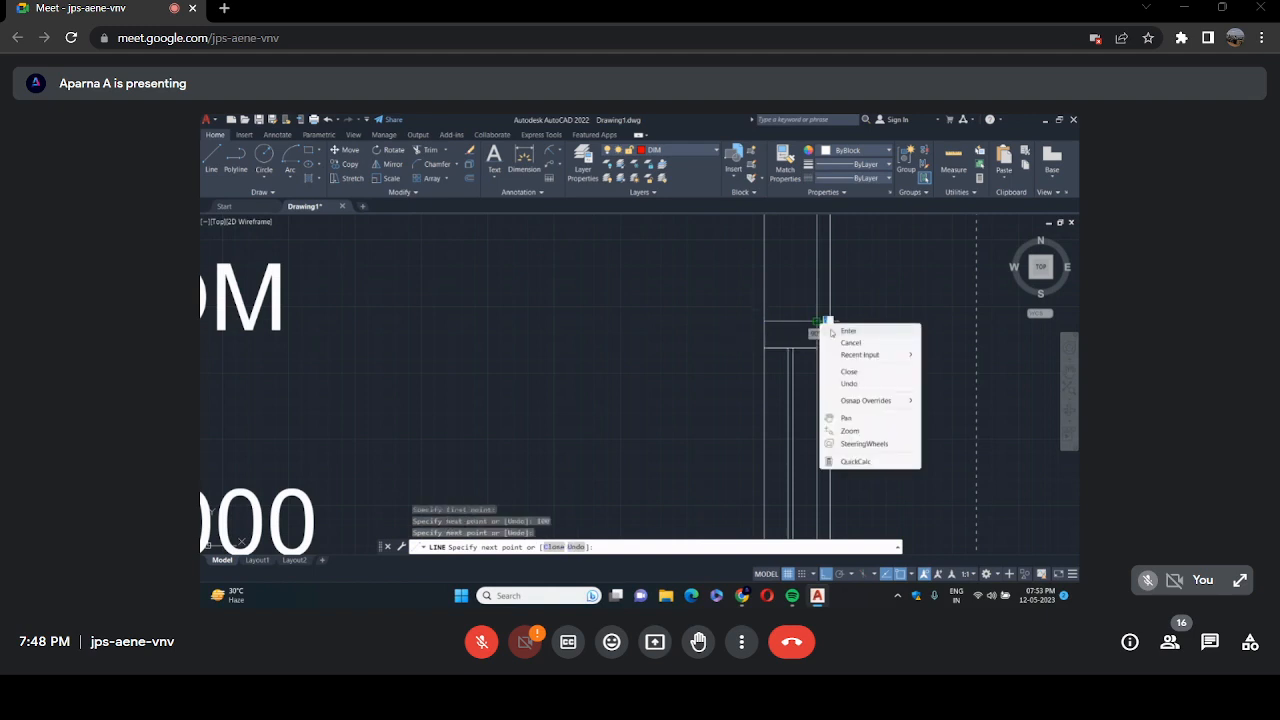
pyautogui.click(848, 331)
# Draw a line from the right window's lower outer corner 100 down the outer wall face and across to the inner wall face.
pyautogui.rightClick(832, 331)
pyautogui.click(855, 338)
pyautogui.scroll(-5, 836, 453)
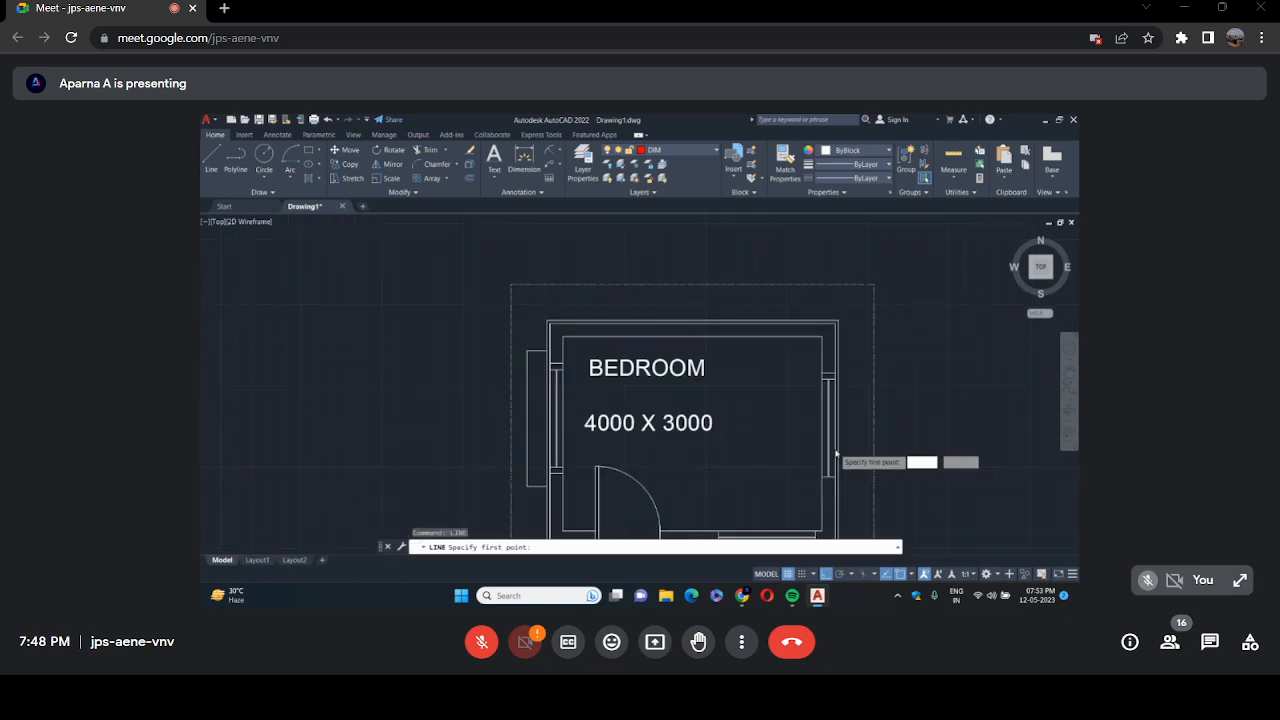
pyautogui.scroll(4, 836, 453)
pyautogui.click(818, 425)
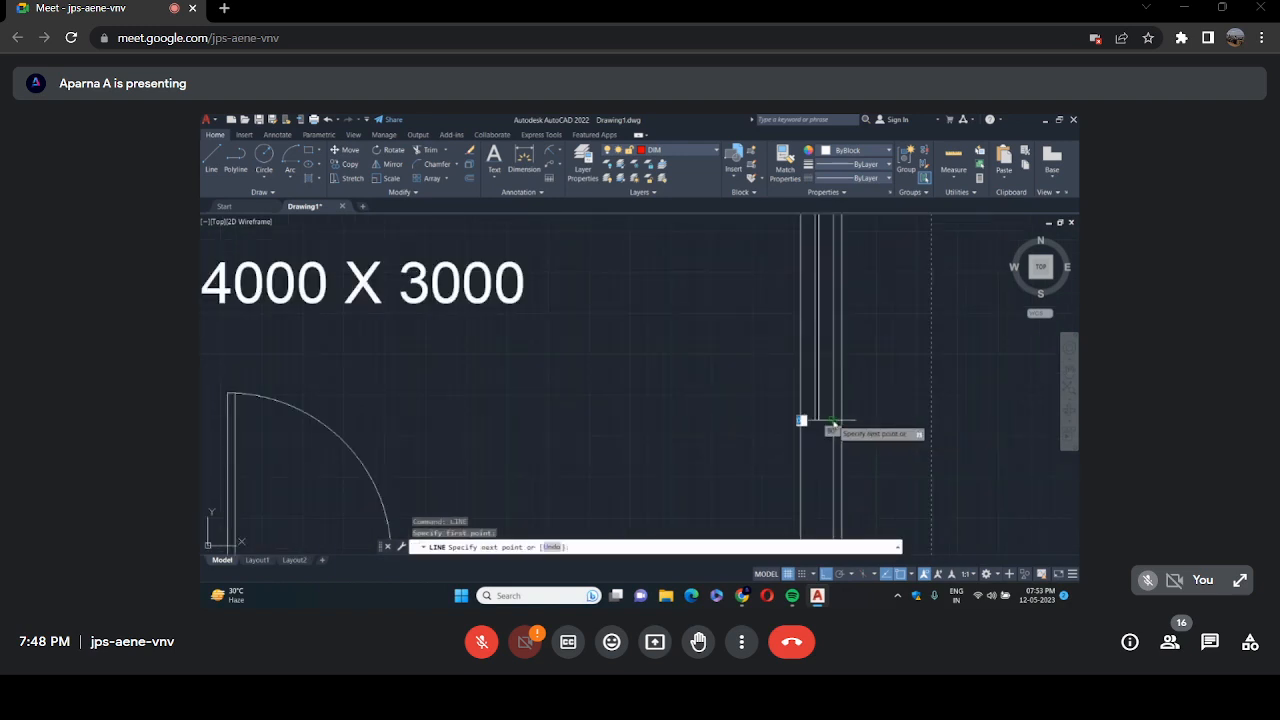
pyautogui.write('100')
pyautogui.press('Return')
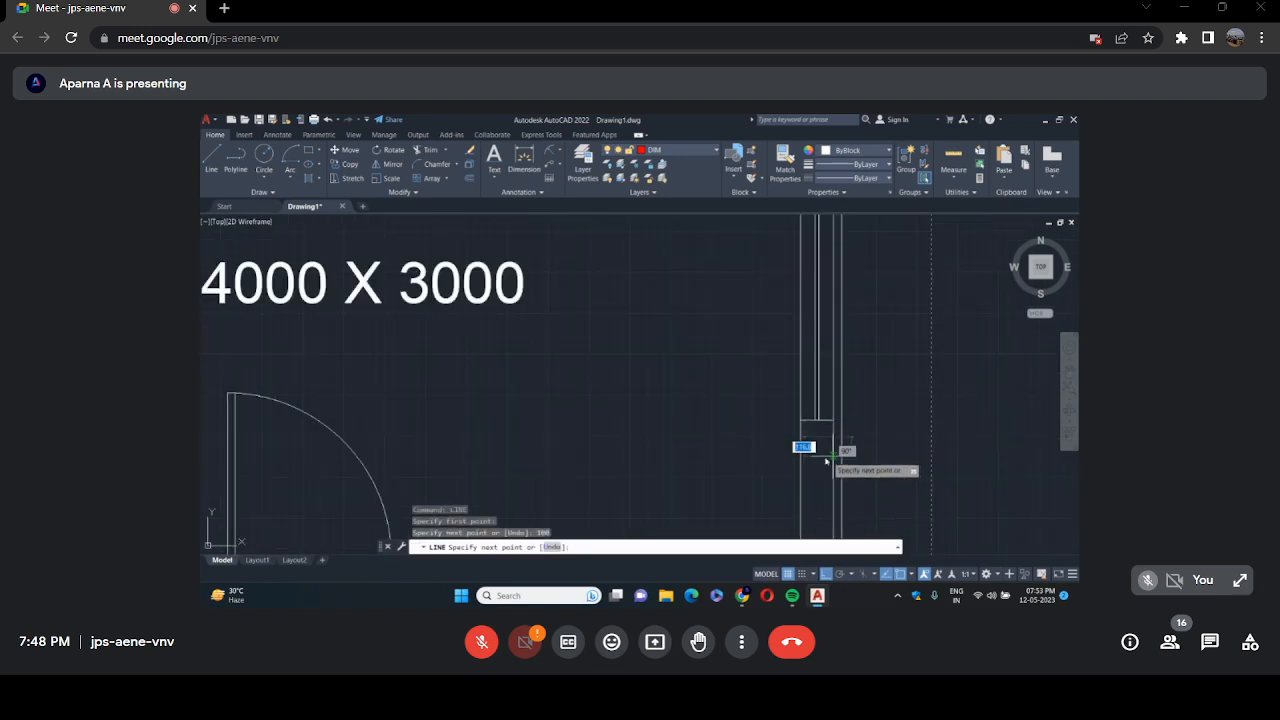
pyautogui.click(802, 437)
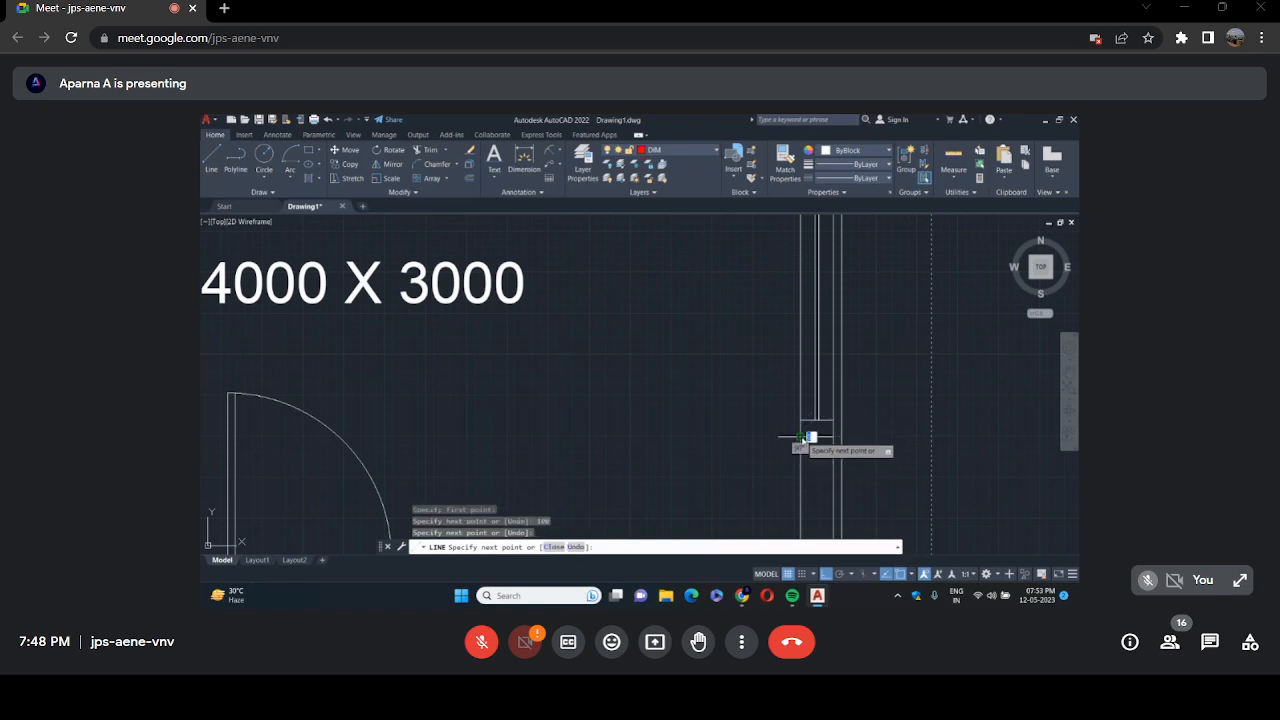
pyautogui.press('Return')
# Draw a line from the bottom window's left inner corner 100 left along the inner wall face and down to the outer wall face.
pyautogui.scroll(-5, 827, 396)
pyautogui.rightClick(802, 175)
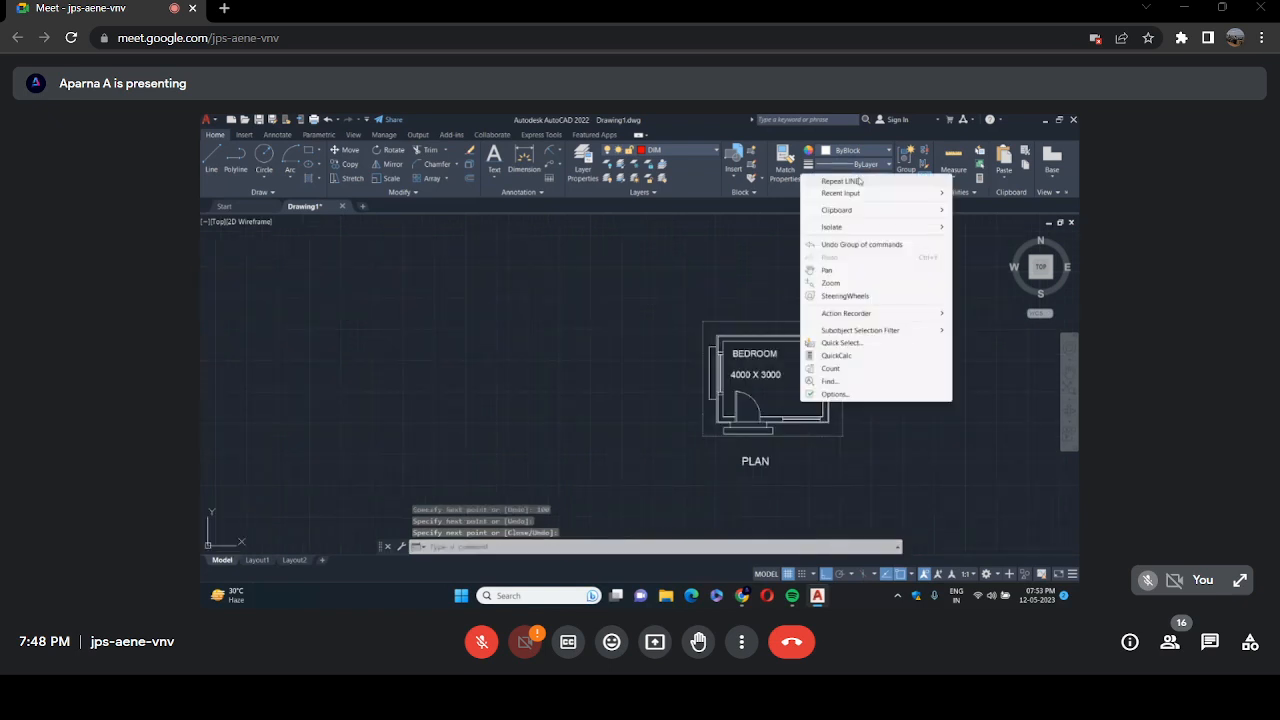
pyautogui.click(841, 181)
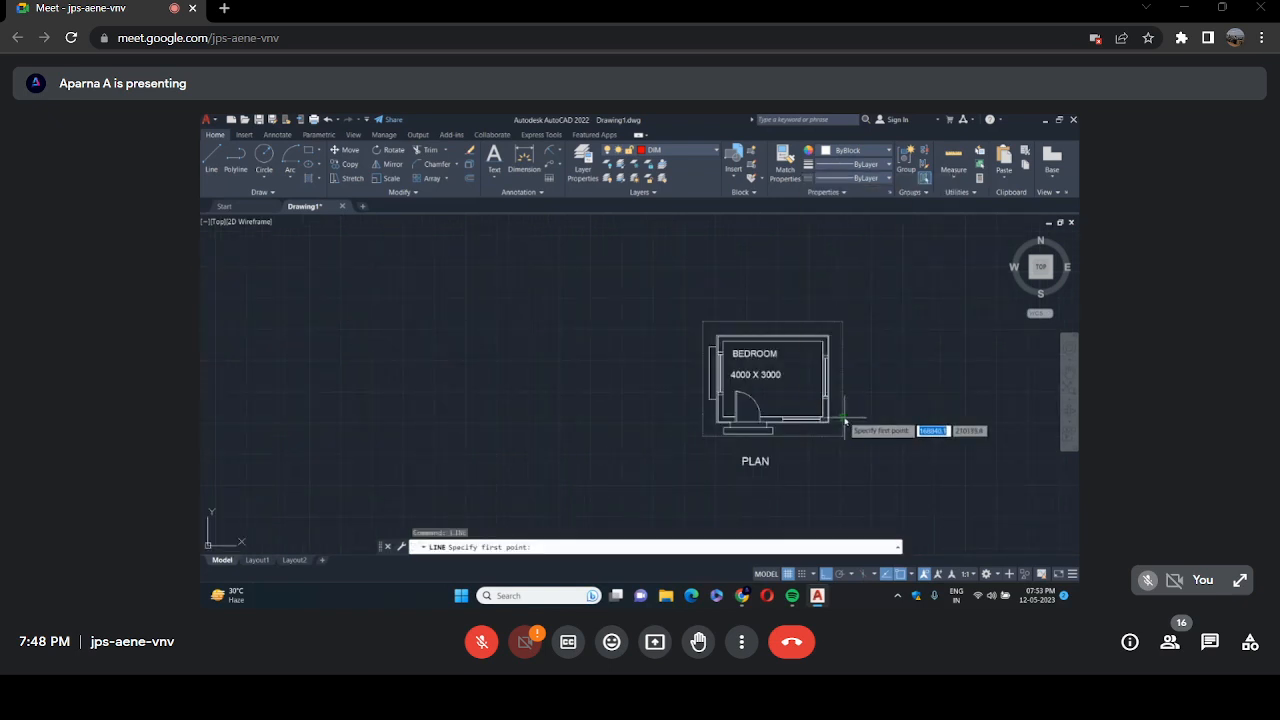
pyautogui.scroll(3, 795, 411)
pyautogui.scroll(3, 766, 414)
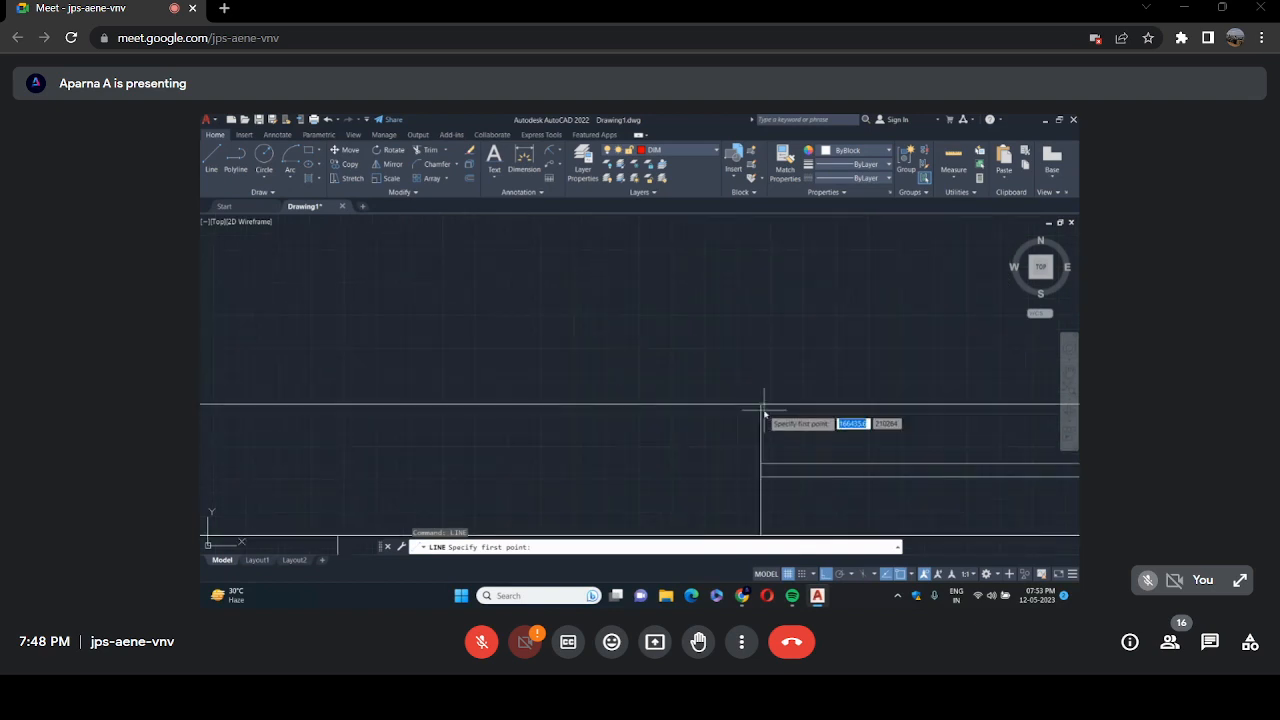
pyautogui.click(761, 406)
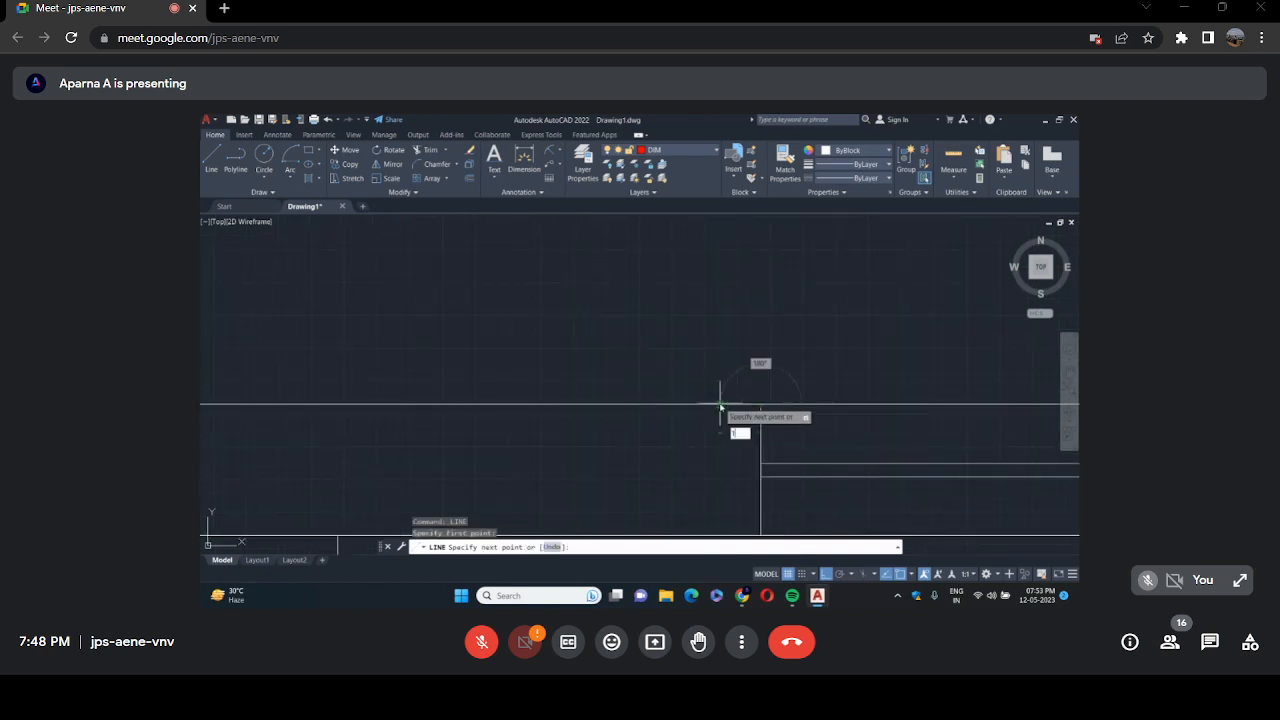
pyautogui.write('300')
pyautogui.press('Return')
pyautogui.scroll(-2, 766, 408)
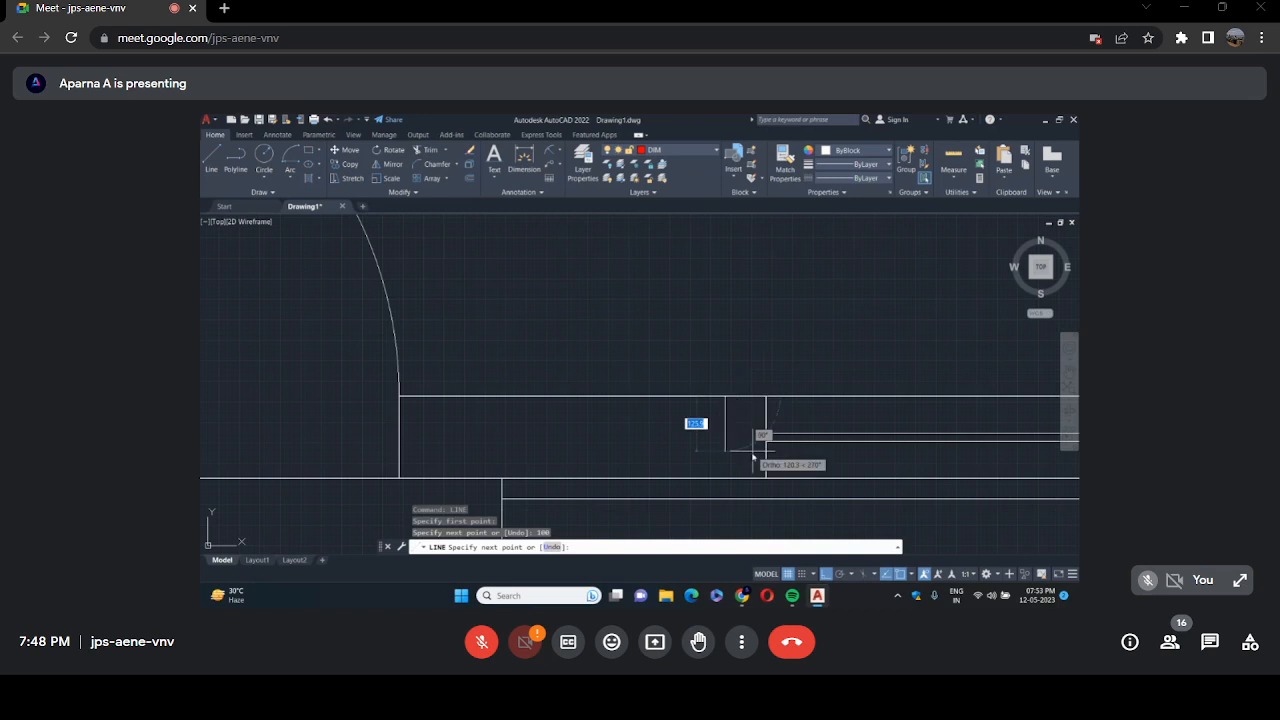
pyautogui.click(726, 478)
pyautogui.rightClick(730, 470)
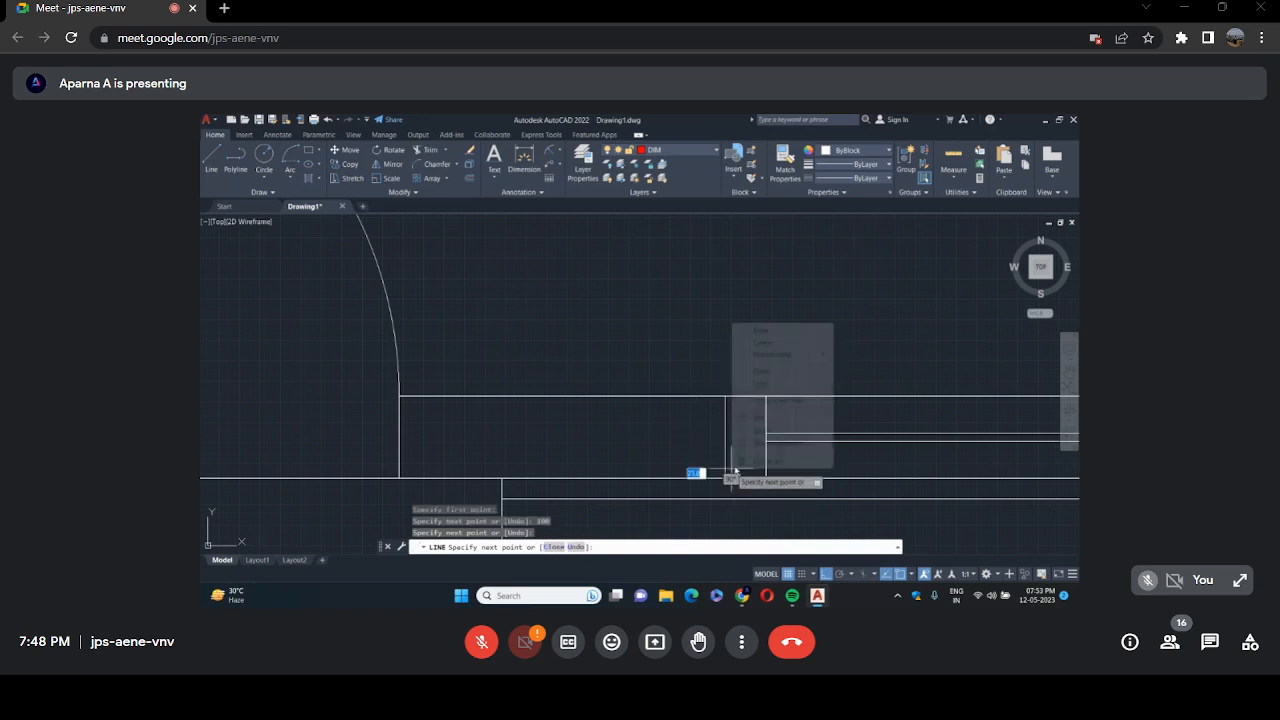
pyautogui.click(797, 331)
# Draw a line from the bottom window's right inner corner 100 right along the inner wall face and down to the outer wall face.
pyautogui.rightClick(787, 324)
pyautogui.click(830, 333)
pyautogui.scroll(-2, 829, 414)
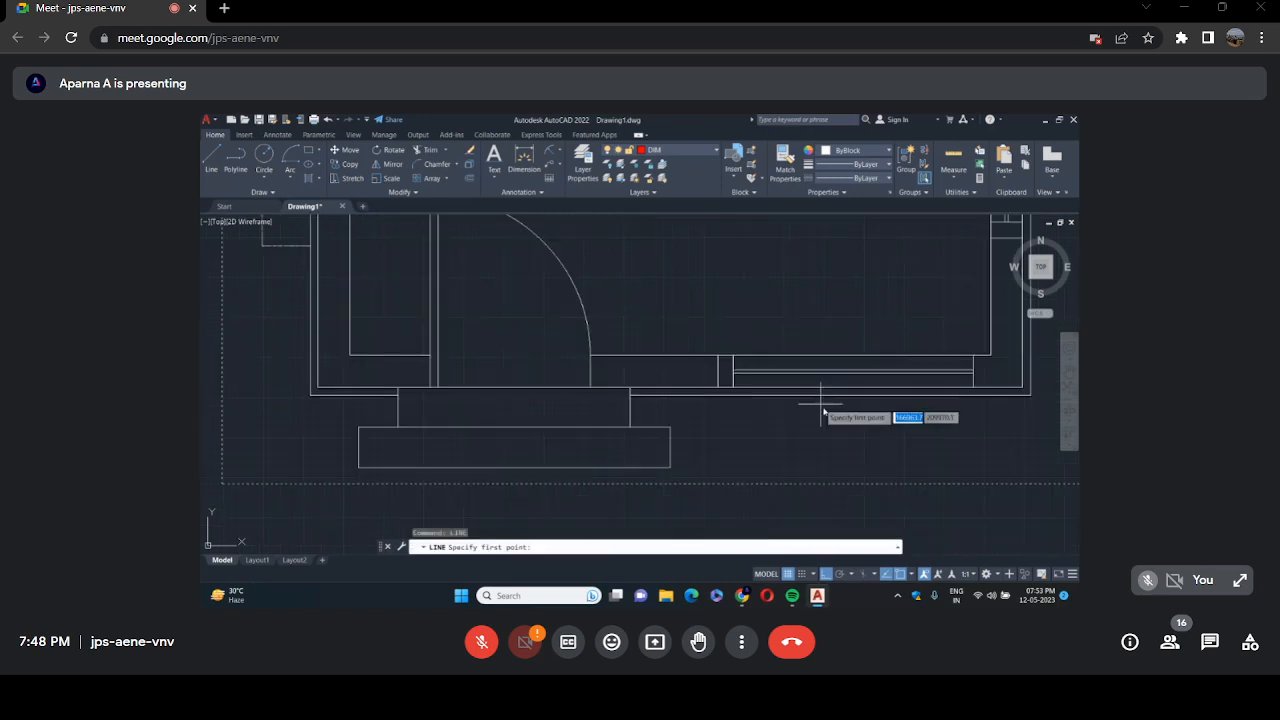
pyautogui.scroll(4, 1002, 362)
pyautogui.scroll(-2, 950, 362)
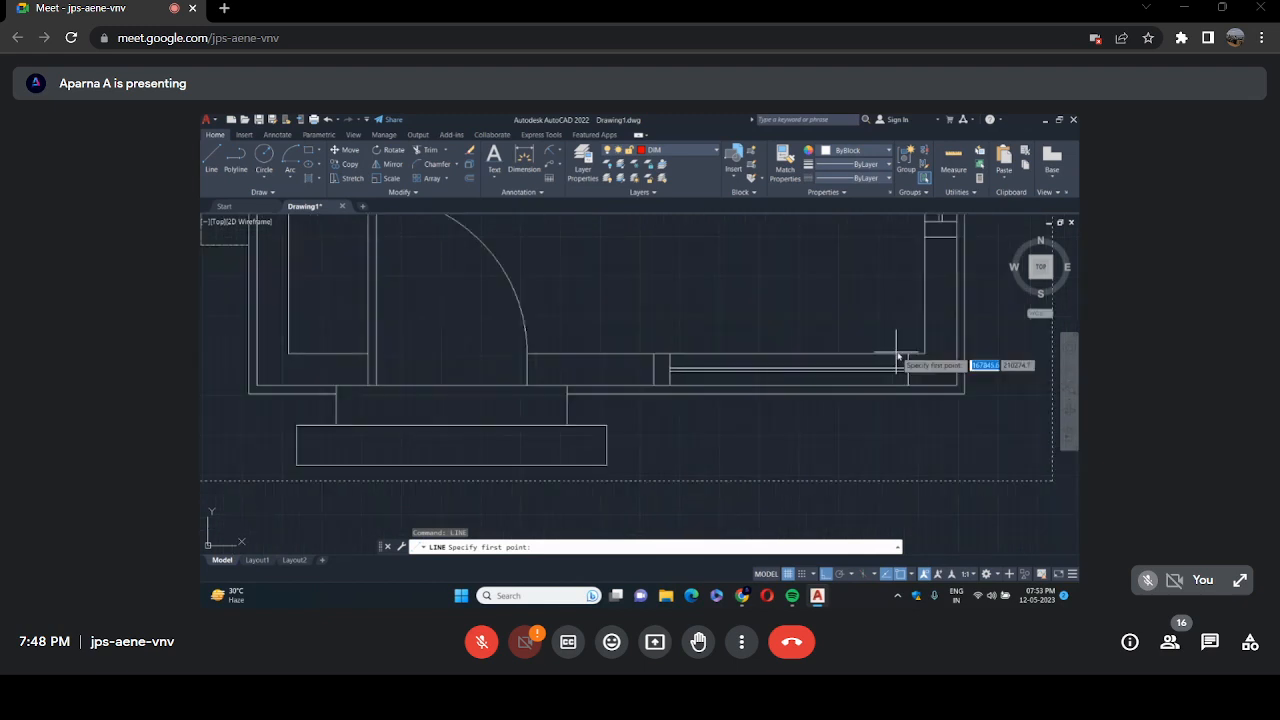
pyautogui.scroll(2, 910, 360)
pyautogui.click(868, 358)
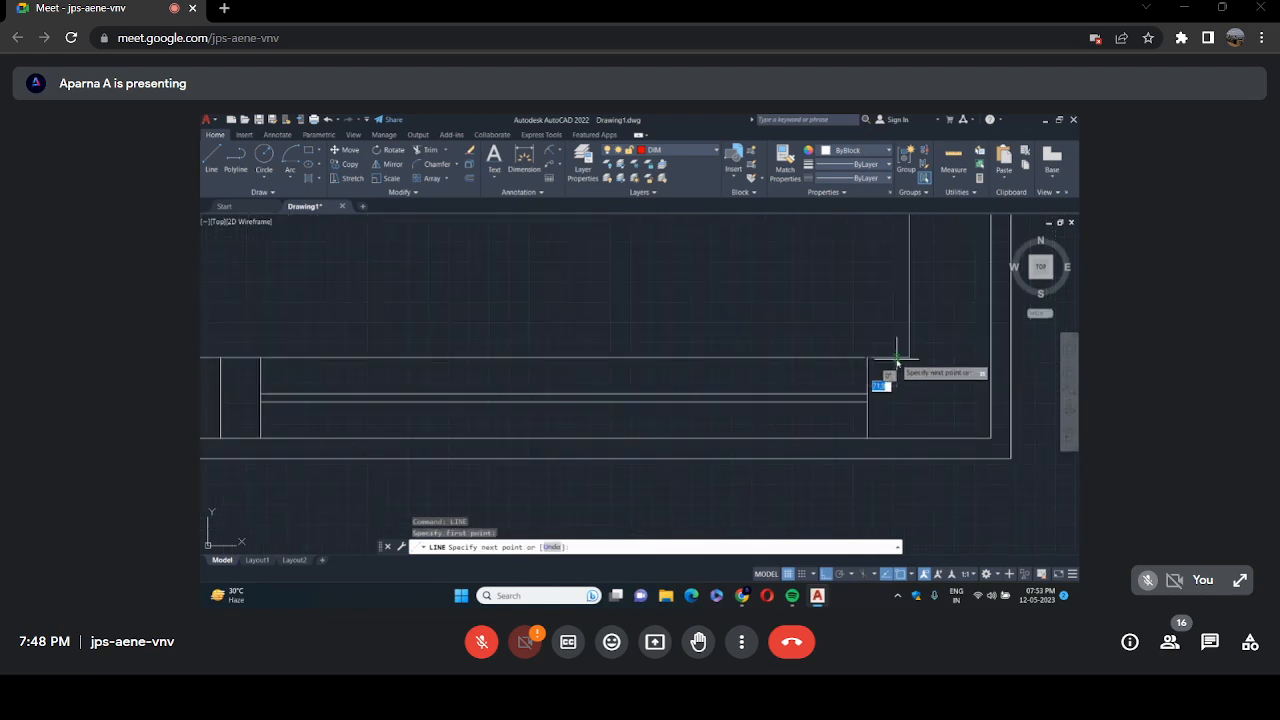
pyautogui.write('100')
pyautogui.press('Return')
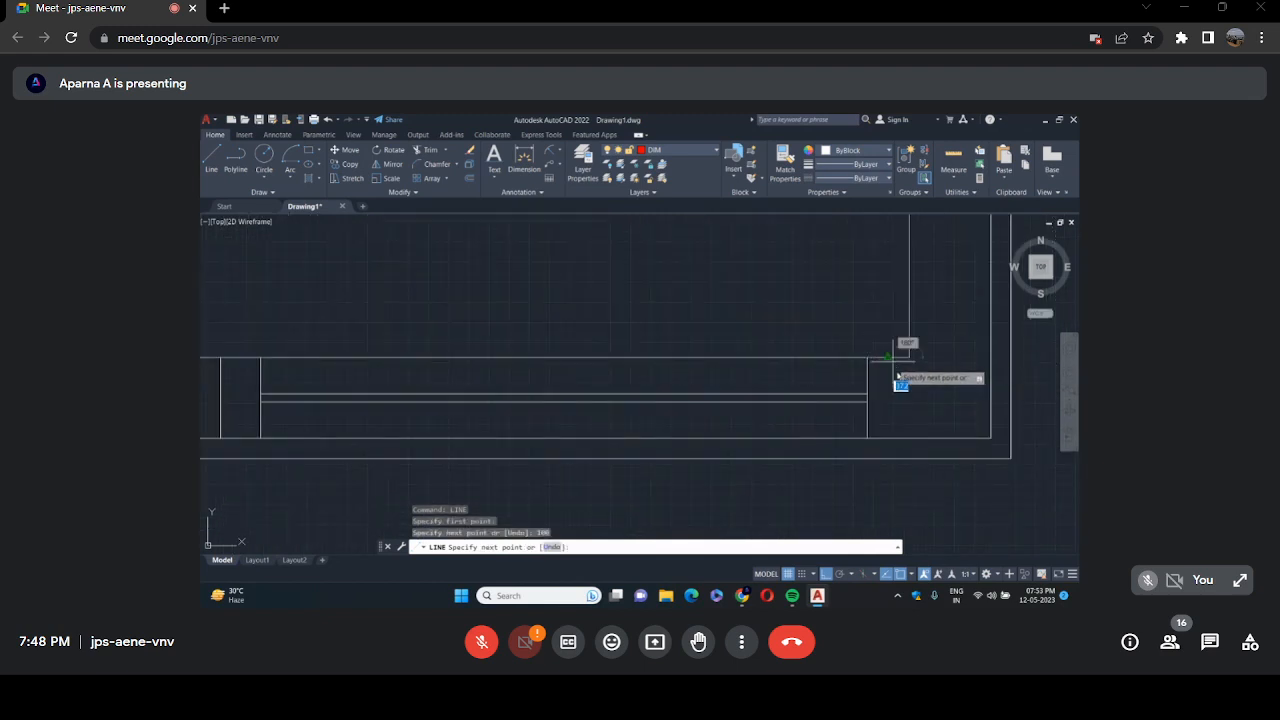
pyautogui.click(909, 439)
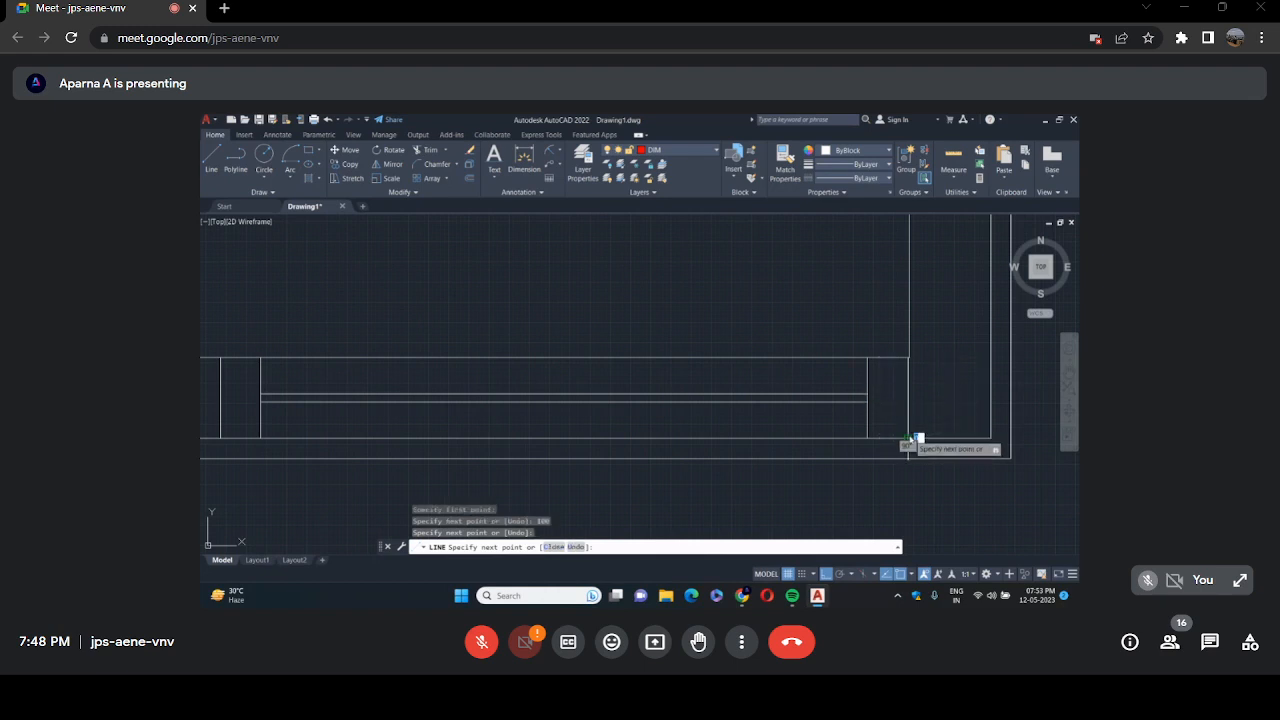
pyautogui.press('Escape')
pyautogui.scroll(-5, 801, 365)
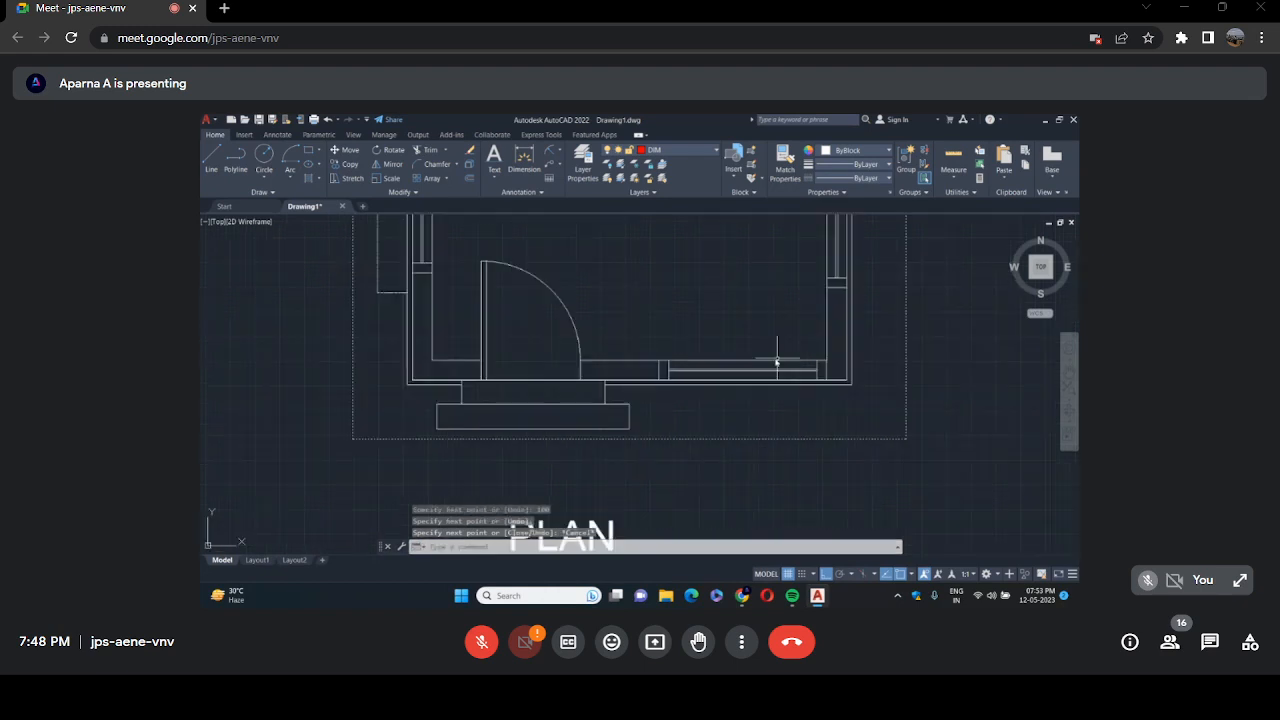
# Hatch the solid wall sections between the windows and door with a diagonal-line pattern.
pyautogui.write('h')
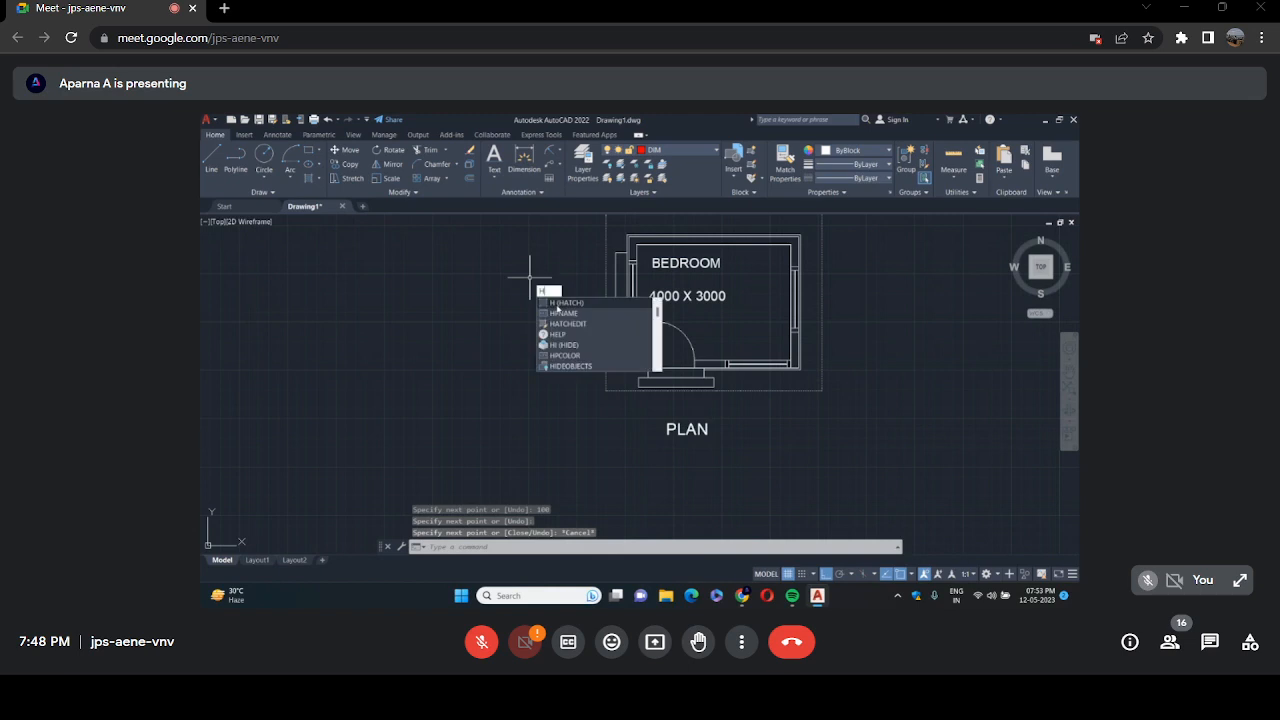
pyautogui.press('Return')
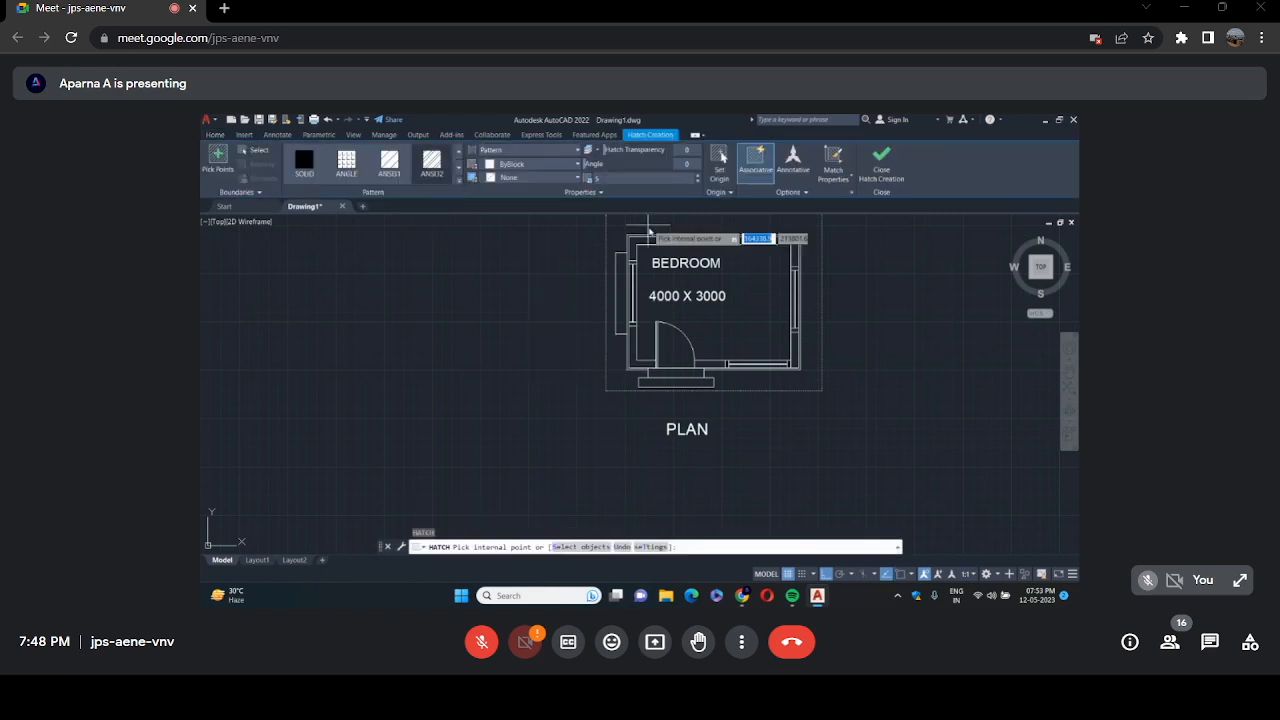
pyautogui.scroll(2, 649, 231)
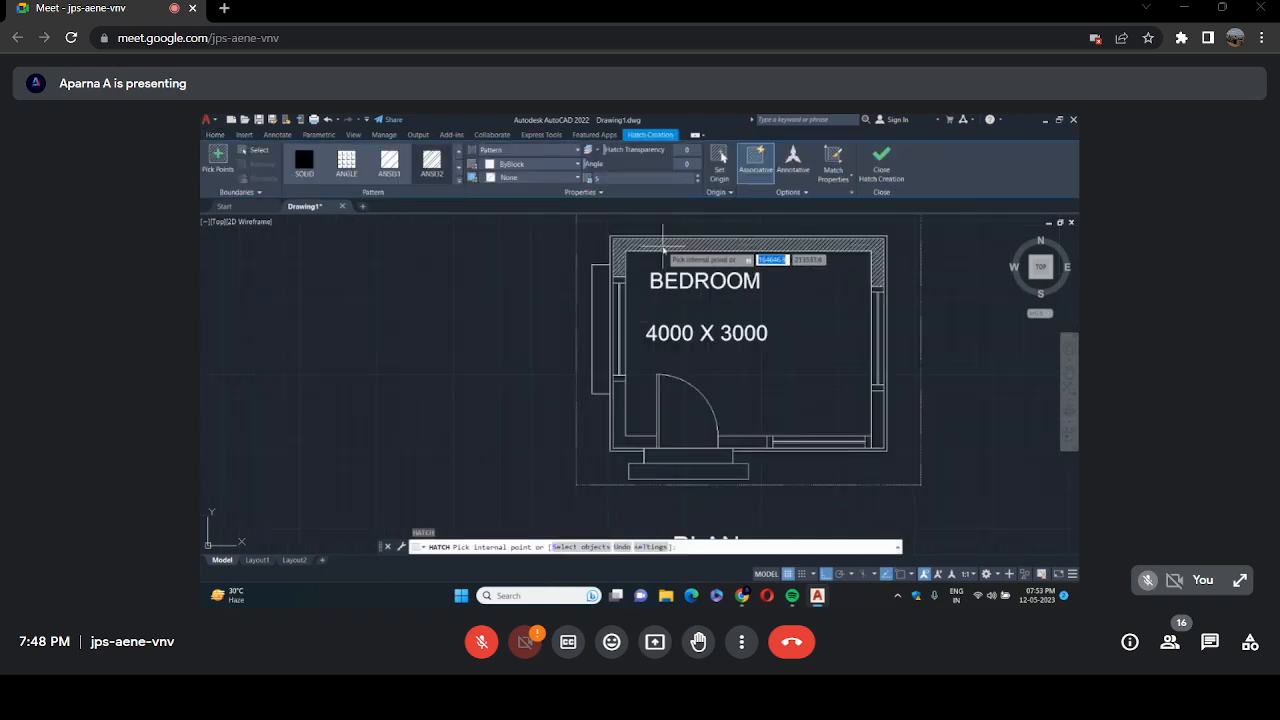
pyautogui.click(662, 244)
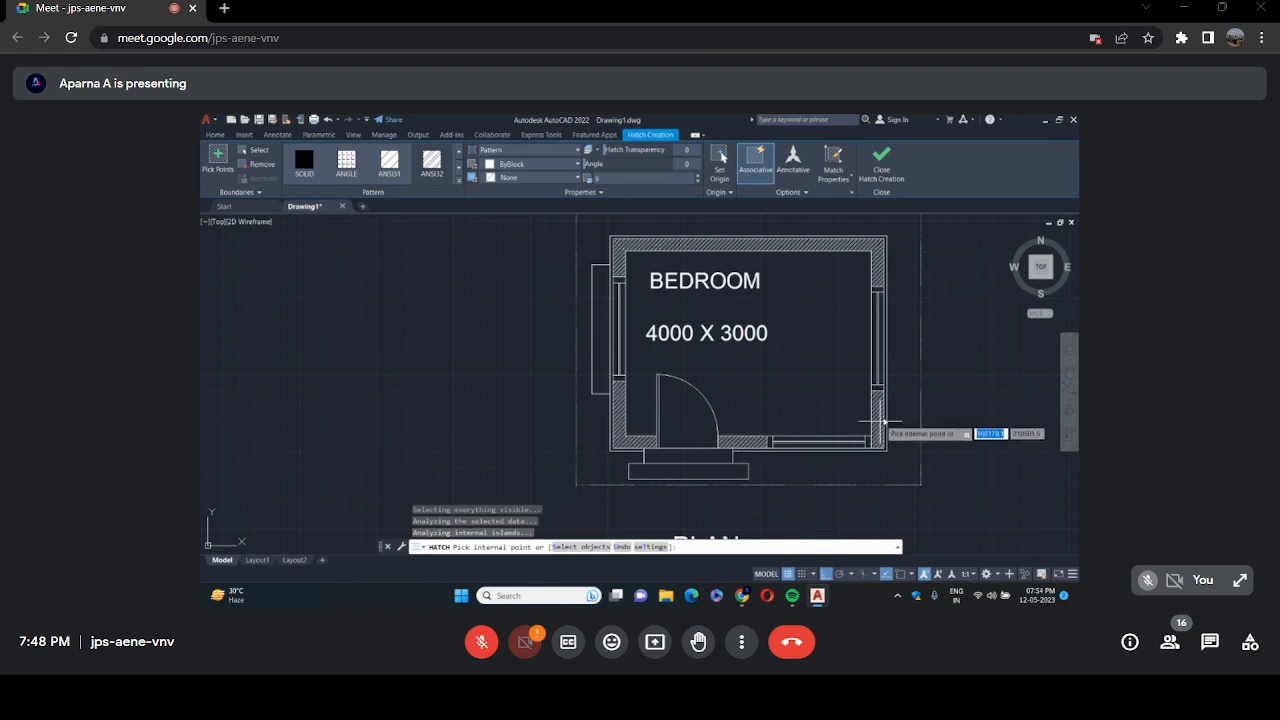
pyautogui.press('Return')
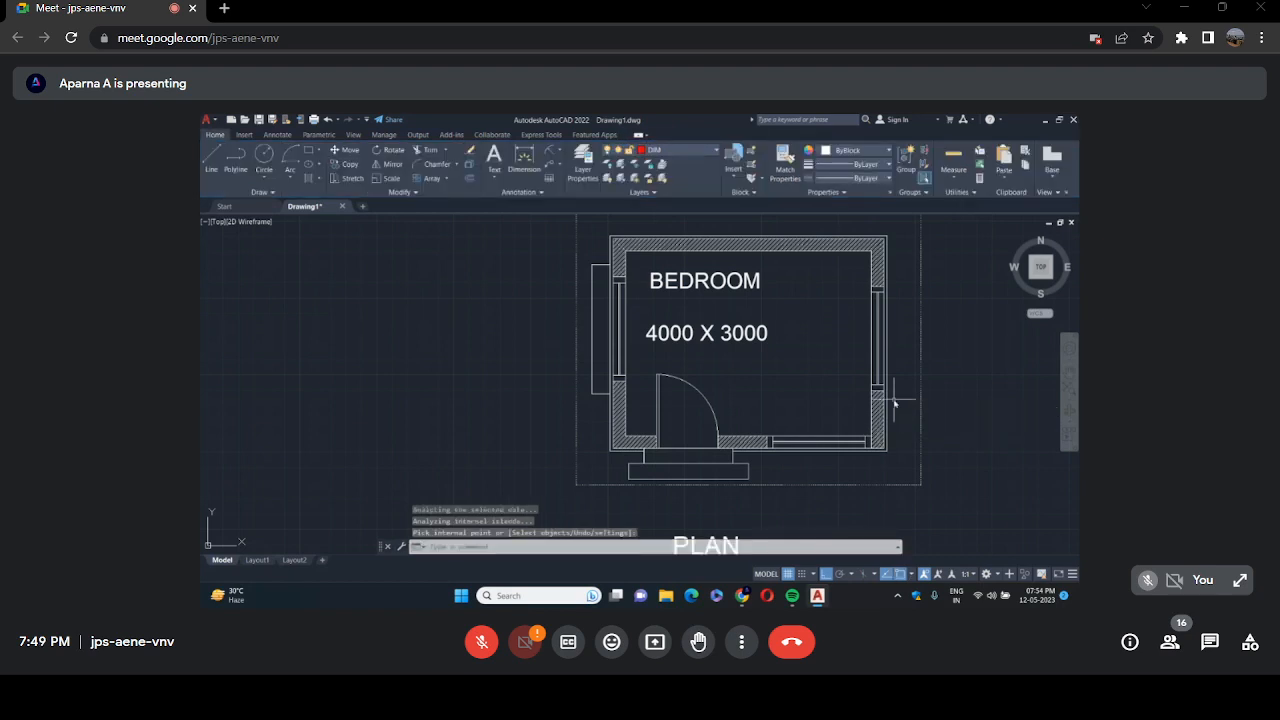
# Copy the whole plan with its dashed outline and PLAN label horizontally to the right, using the outline's lower-left corner as base point.
pyautogui.scroll(-5, 788, 323)
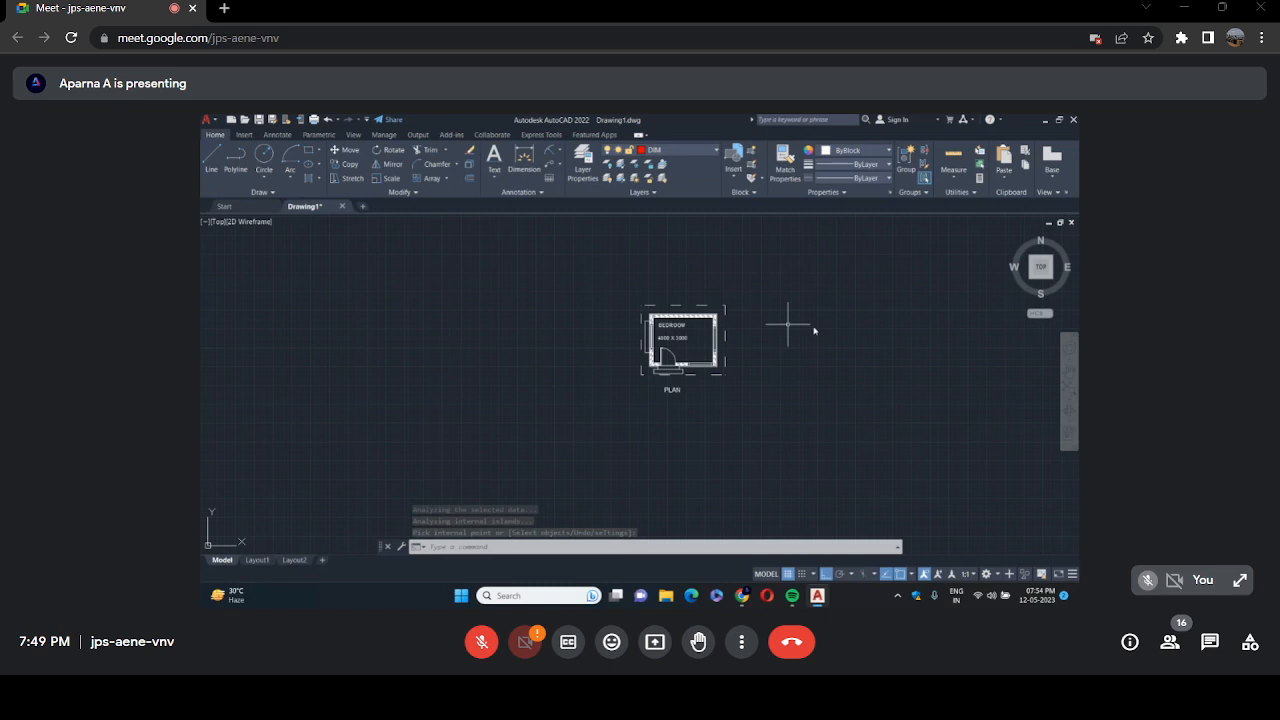
pyautogui.scroll(4, 850, 350)
pyautogui.scroll(-2, 730, 360)
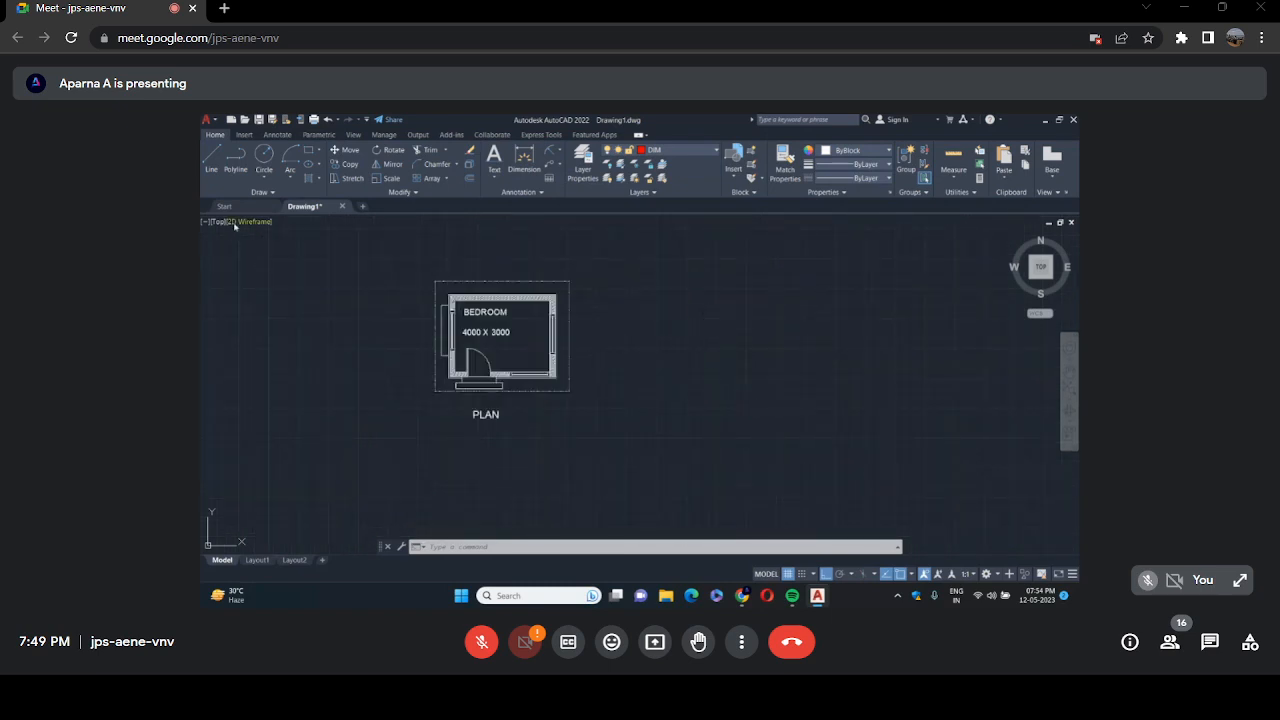
pyautogui.click(347, 166)
pyautogui.click(406, 245)
pyautogui.click(648, 488)
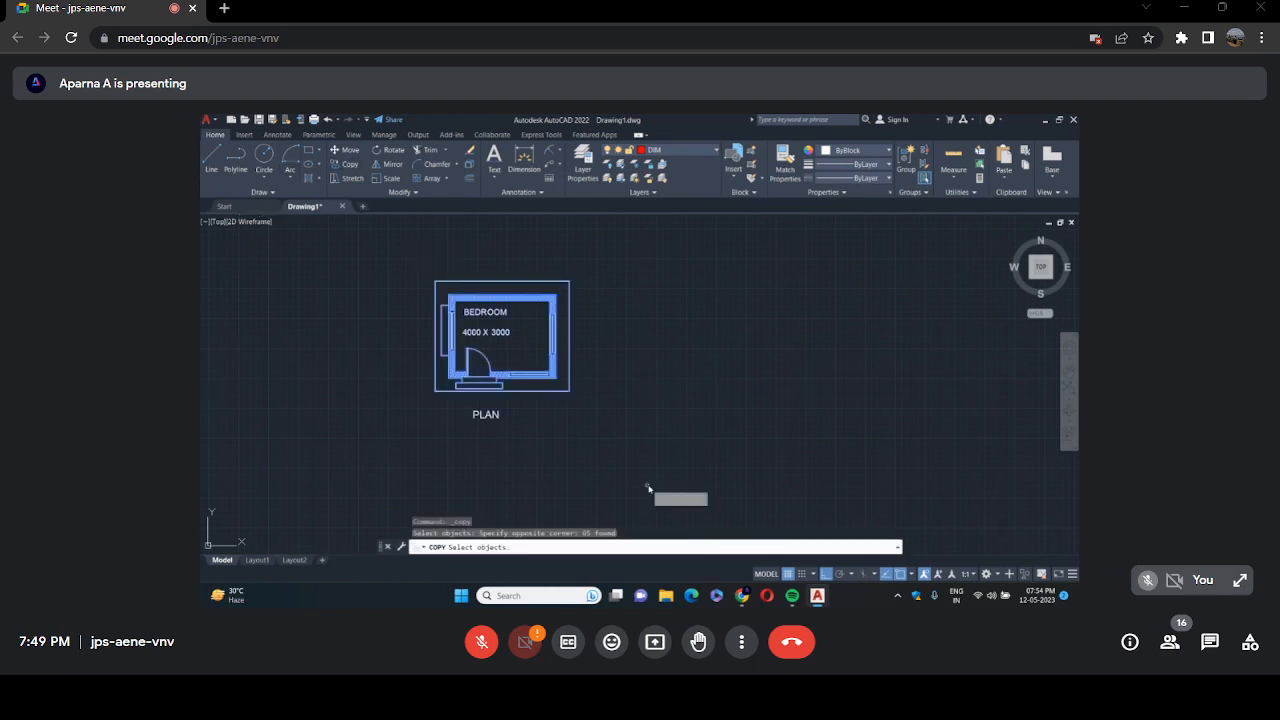
pyautogui.press('Return')
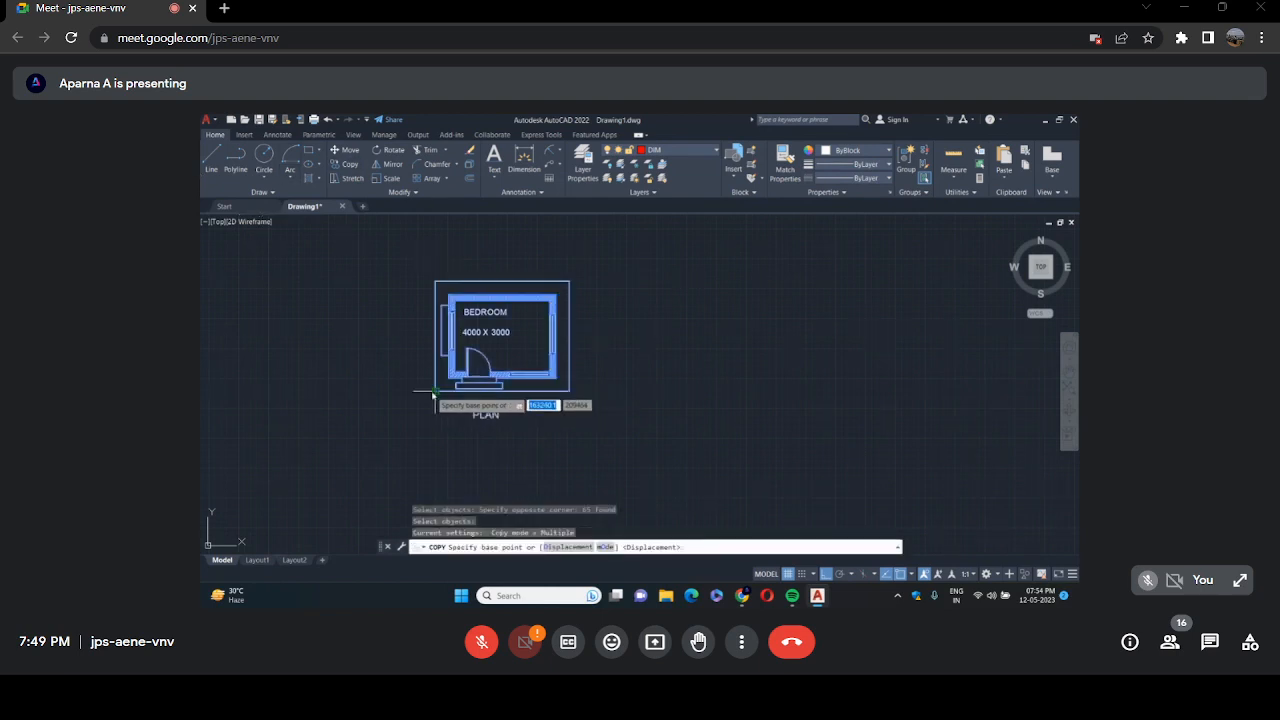
pyautogui.click(436, 391)
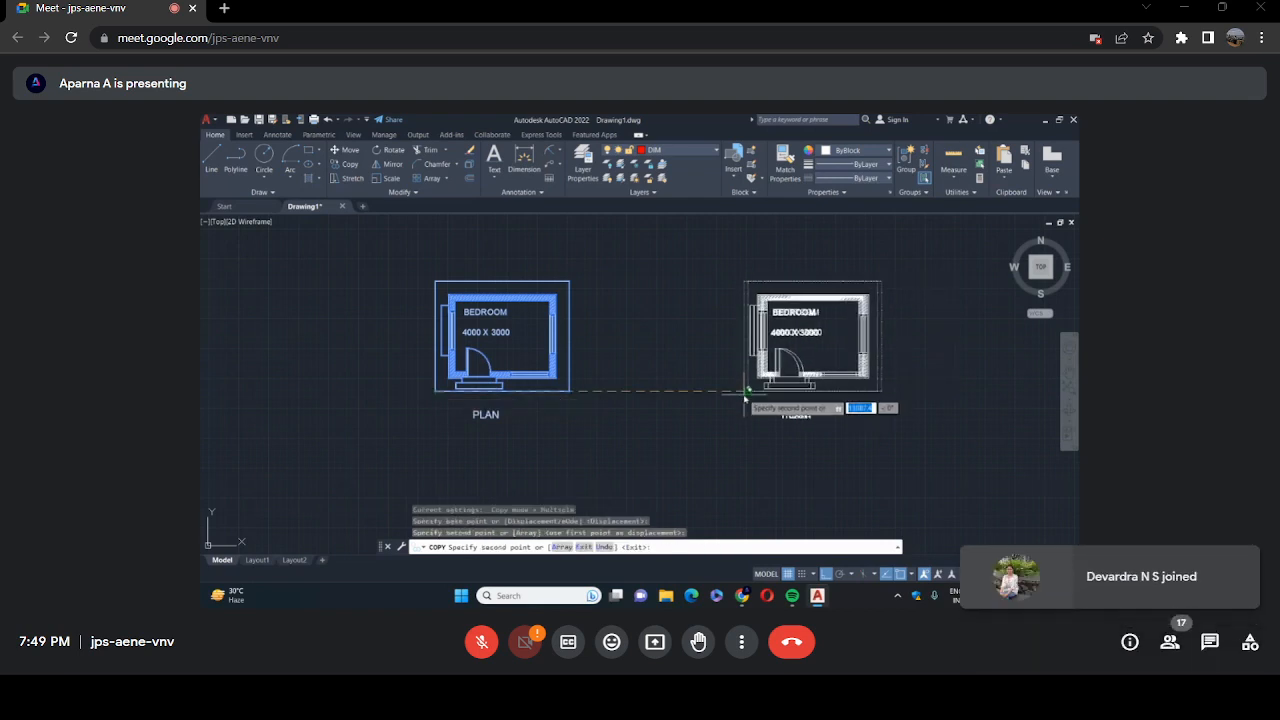
pyautogui.click(745, 398)
pyautogui.press('Return')
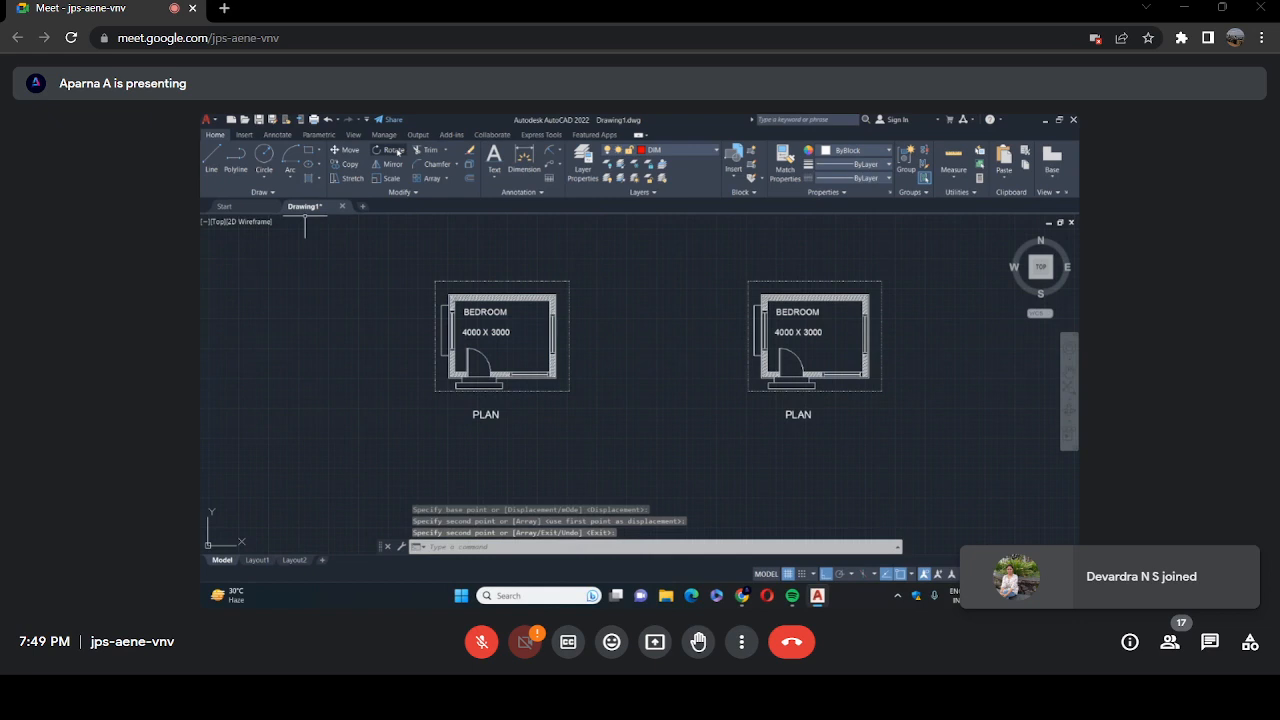
pyautogui.click(393, 150)
pyautogui.click(732, 245)
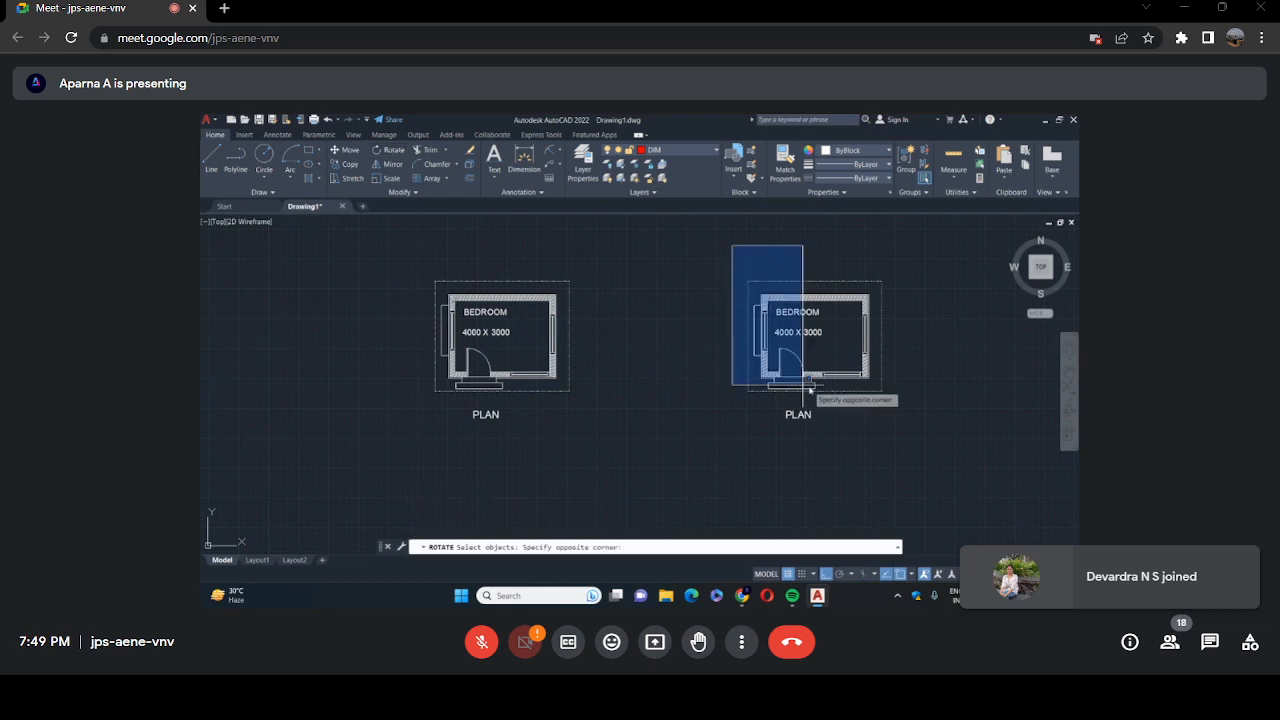
pyautogui.click(950, 461)
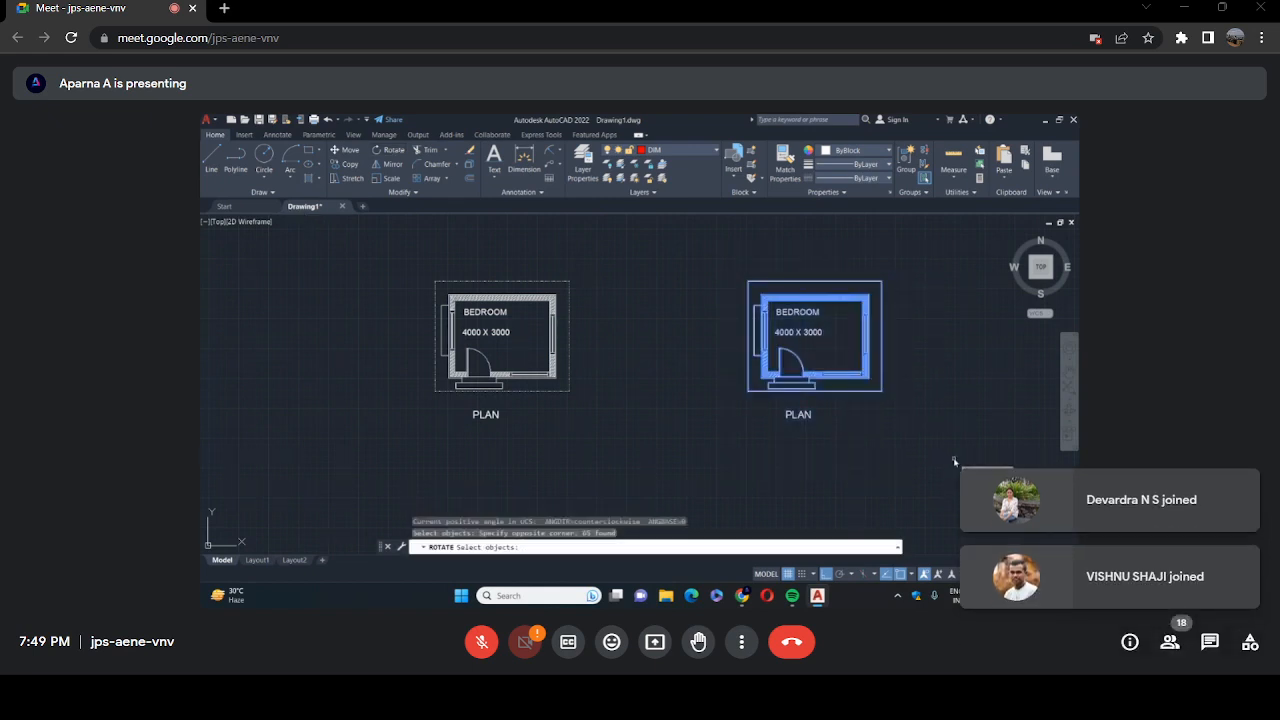
pyautogui.press('Escape')
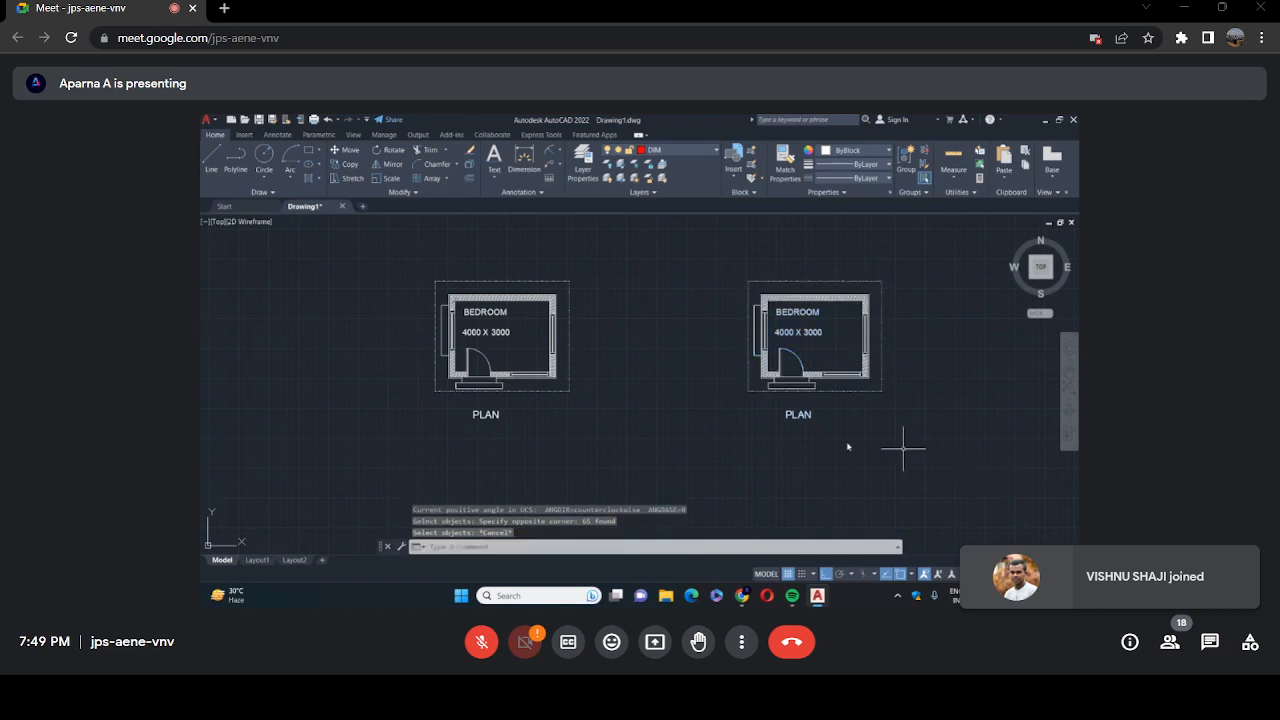
pyautogui.scroll(2, 476, 290)
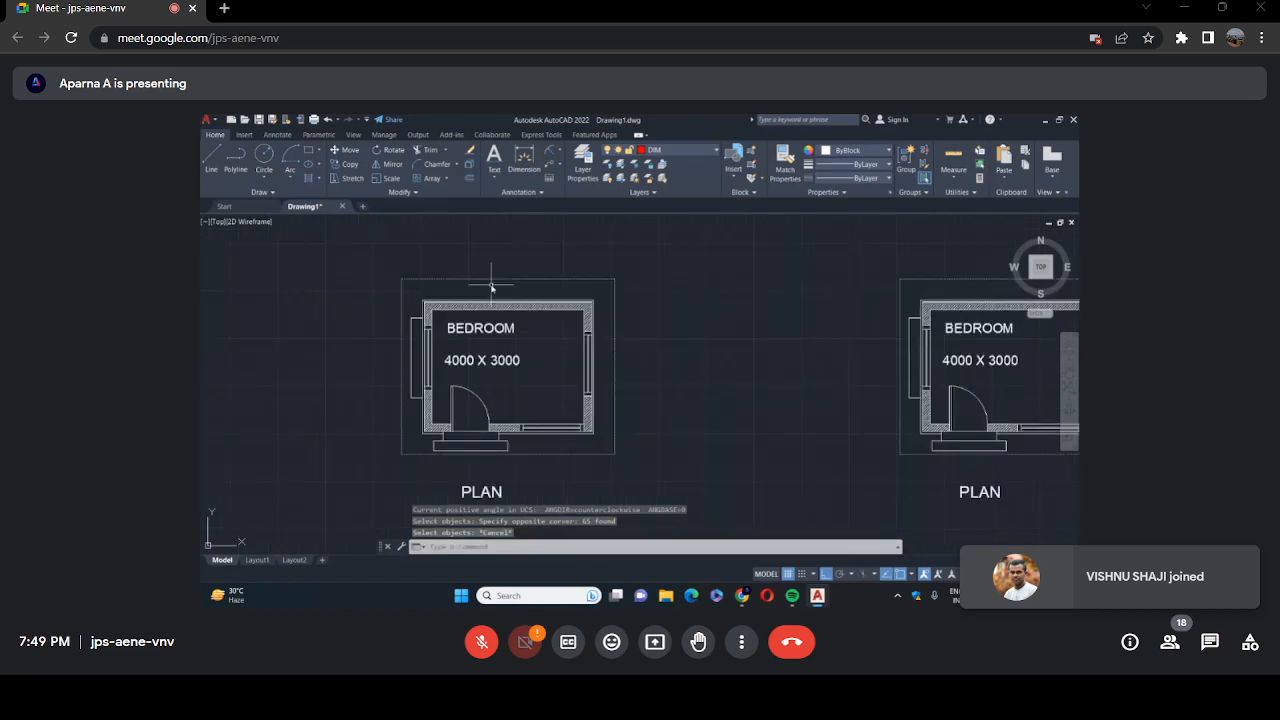
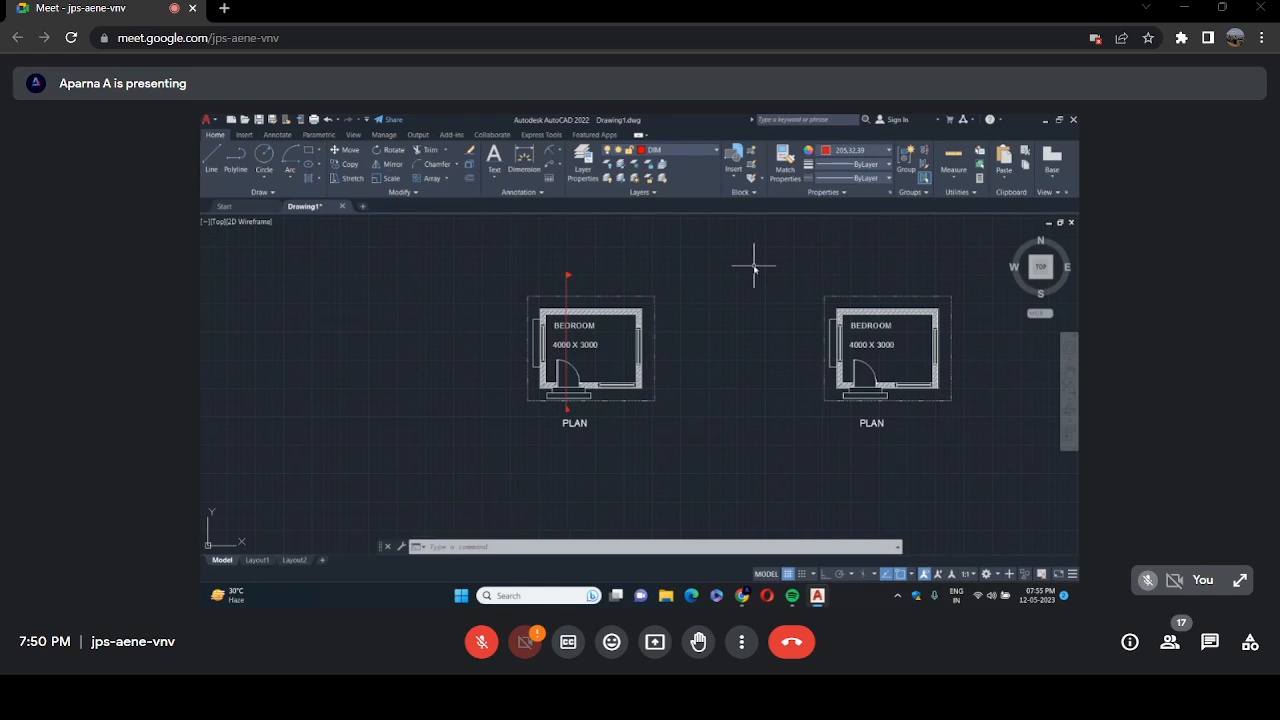
# Rotate the copied plan 90° counterclockwise about its dashed outline's lower-left corner with Ortho on.
pyautogui.click(394, 150)
pyautogui.click(808, 257)
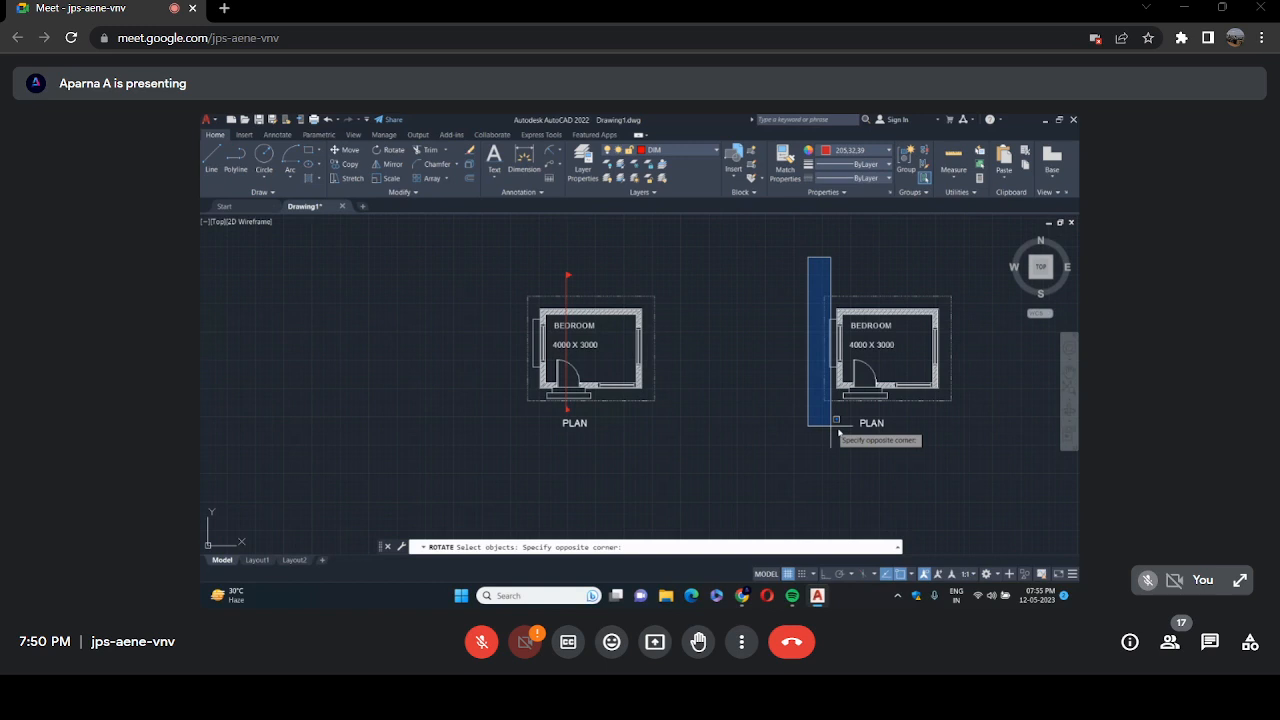
pyautogui.click(958, 436)
pyautogui.press('Return')
pyautogui.click(825, 401)
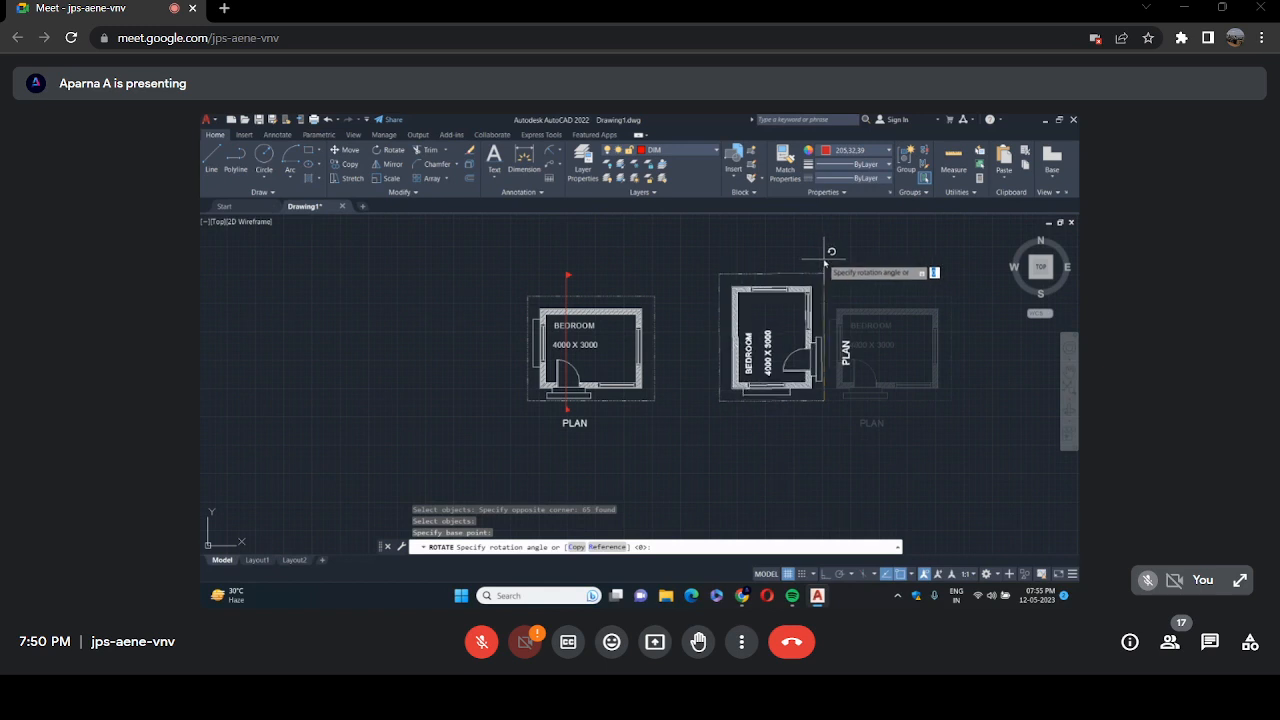
pyautogui.press('F8')
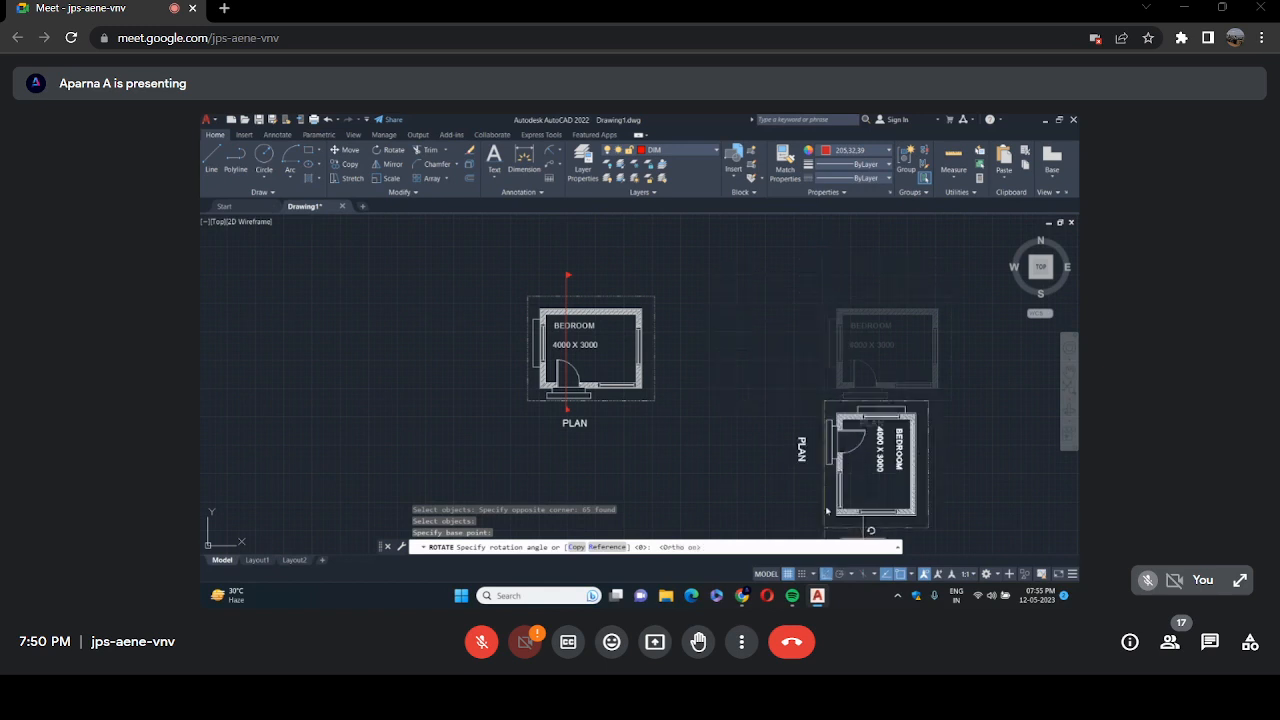
pyautogui.click(776, 258)
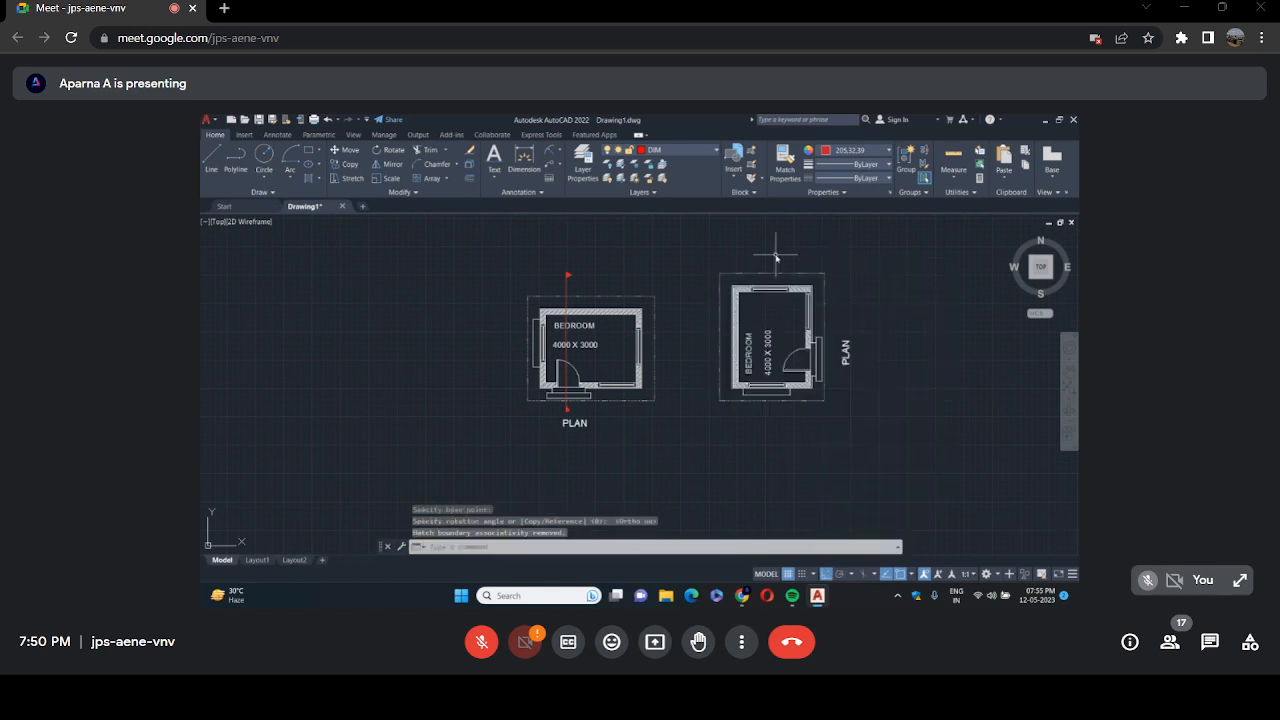
pyautogui.press('Escape')
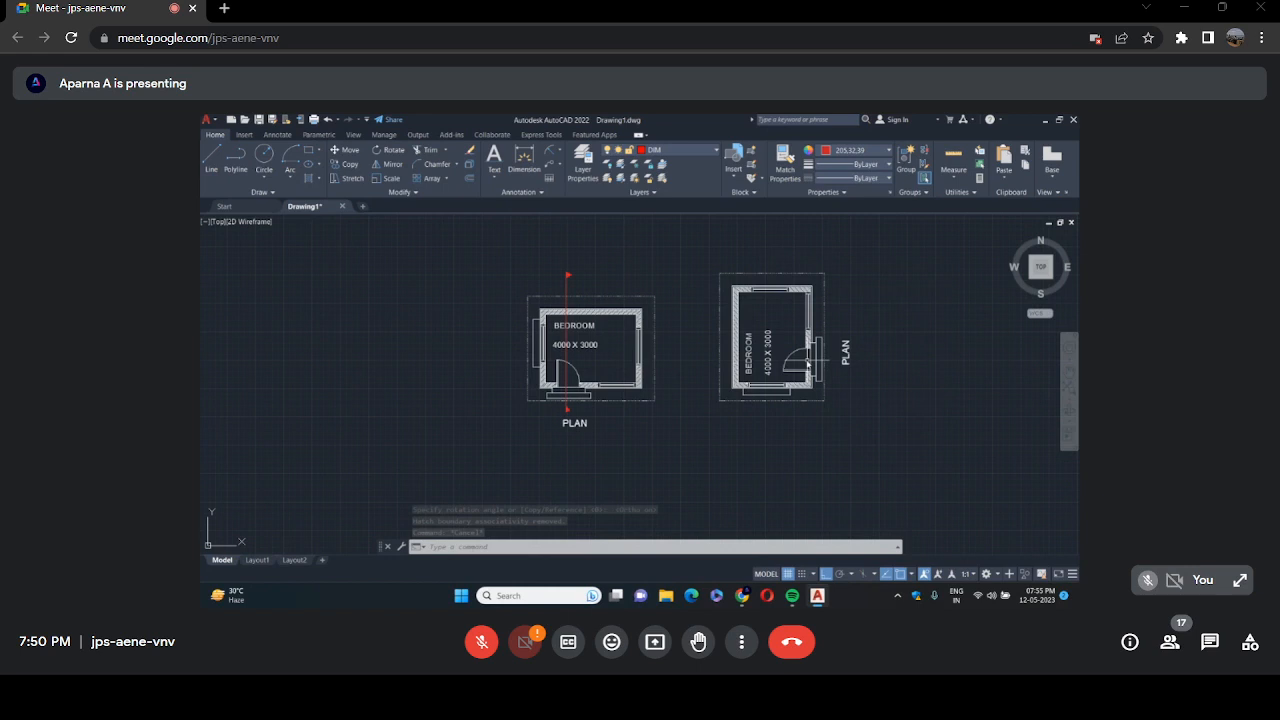
pyautogui.scroll(-2, 871, 360)
pyautogui.scroll(2, 835, 275)
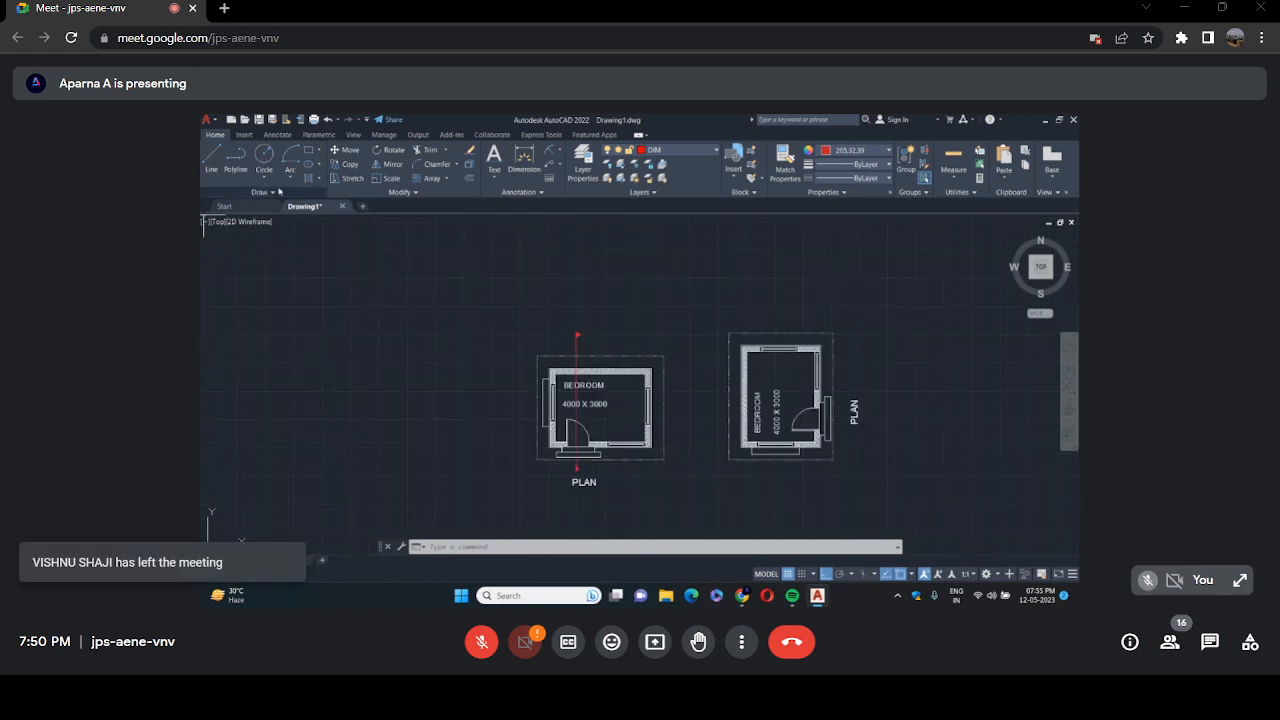
pyautogui.click(273, 194)
pyautogui.click(240, 207)
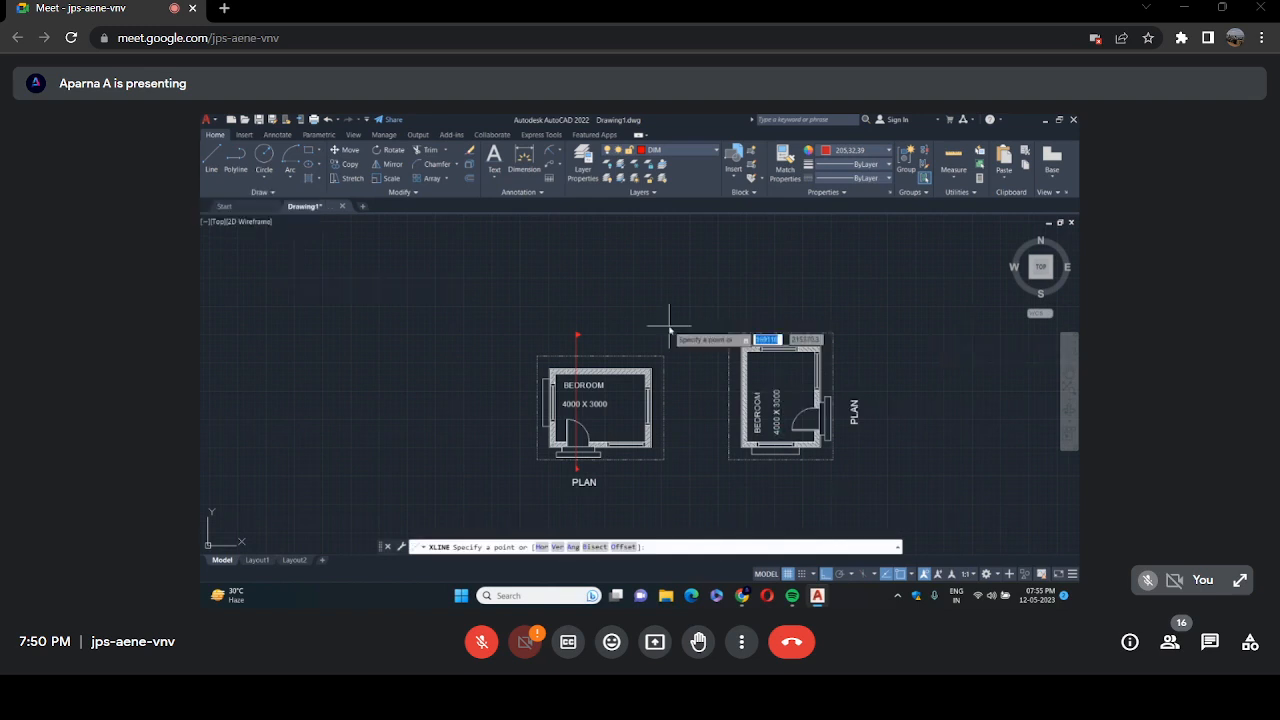
pyautogui.write('V')
pyautogui.press('Return')
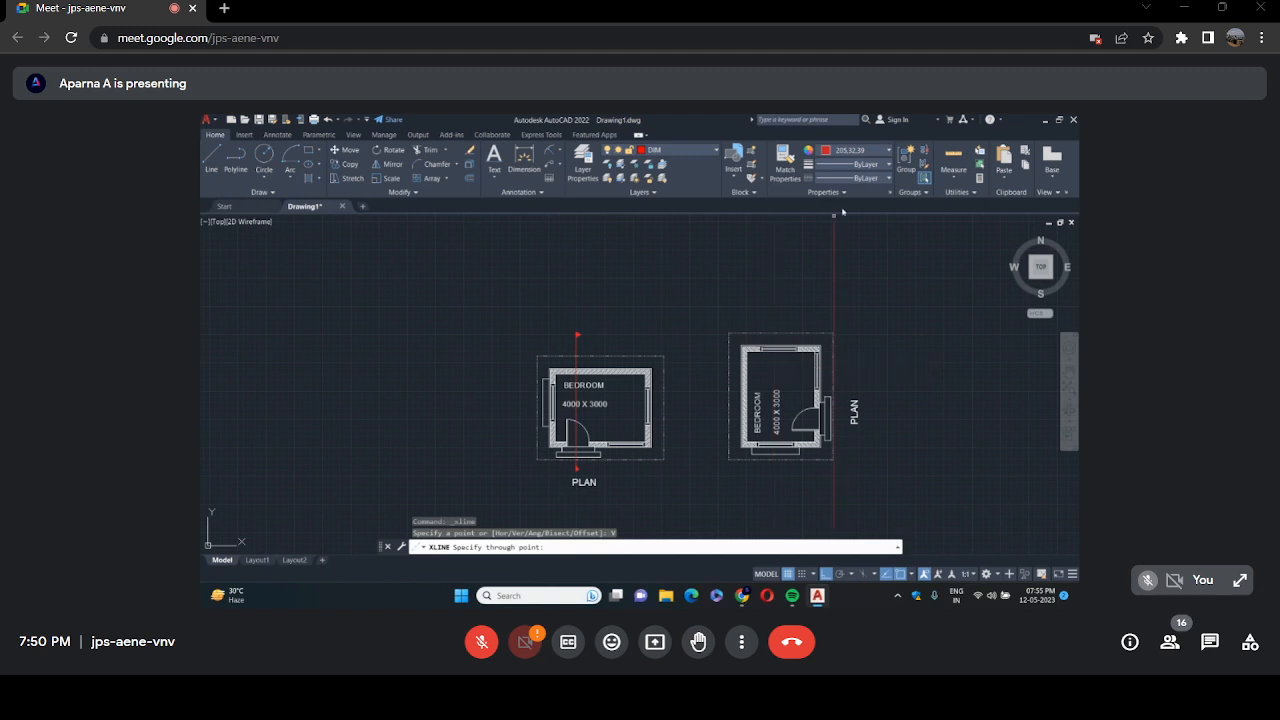
# Set the current object colour to ByBlock and leave the construction line command.
pyautogui.click(885, 152)
pyautogui.click(835, 176)
pyautogui.press('Escape')
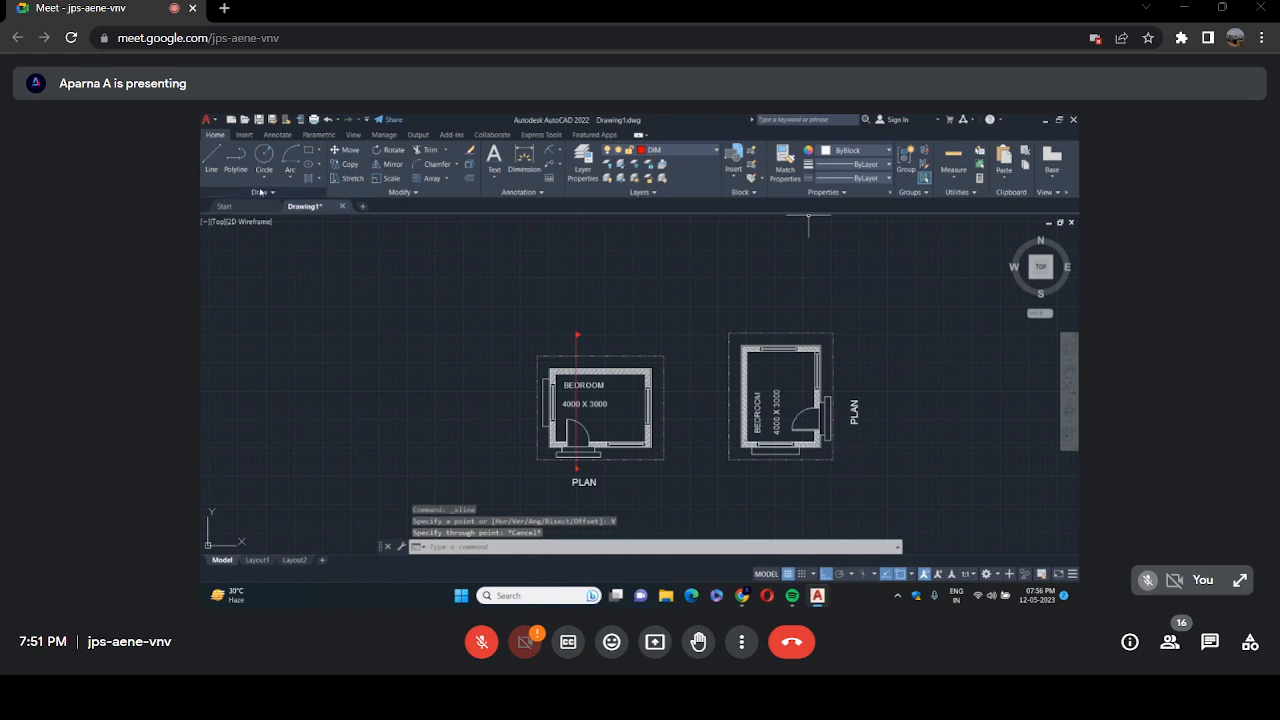
# Place vertical construction lines through the outer and inner faces of the rotated plan's left wall.
pyautogui.click(261, 191)
pyautogui.click(238, 205)
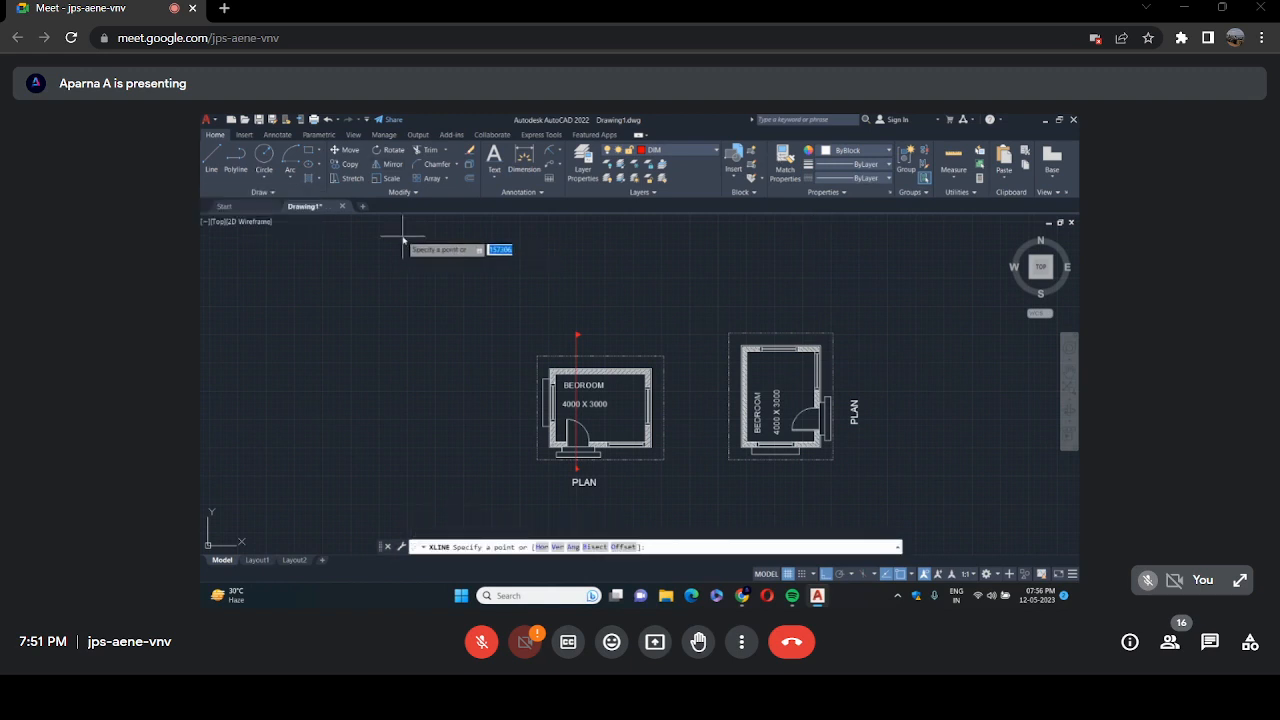
pyautogui.write('V')
pyautogui.press('Return')
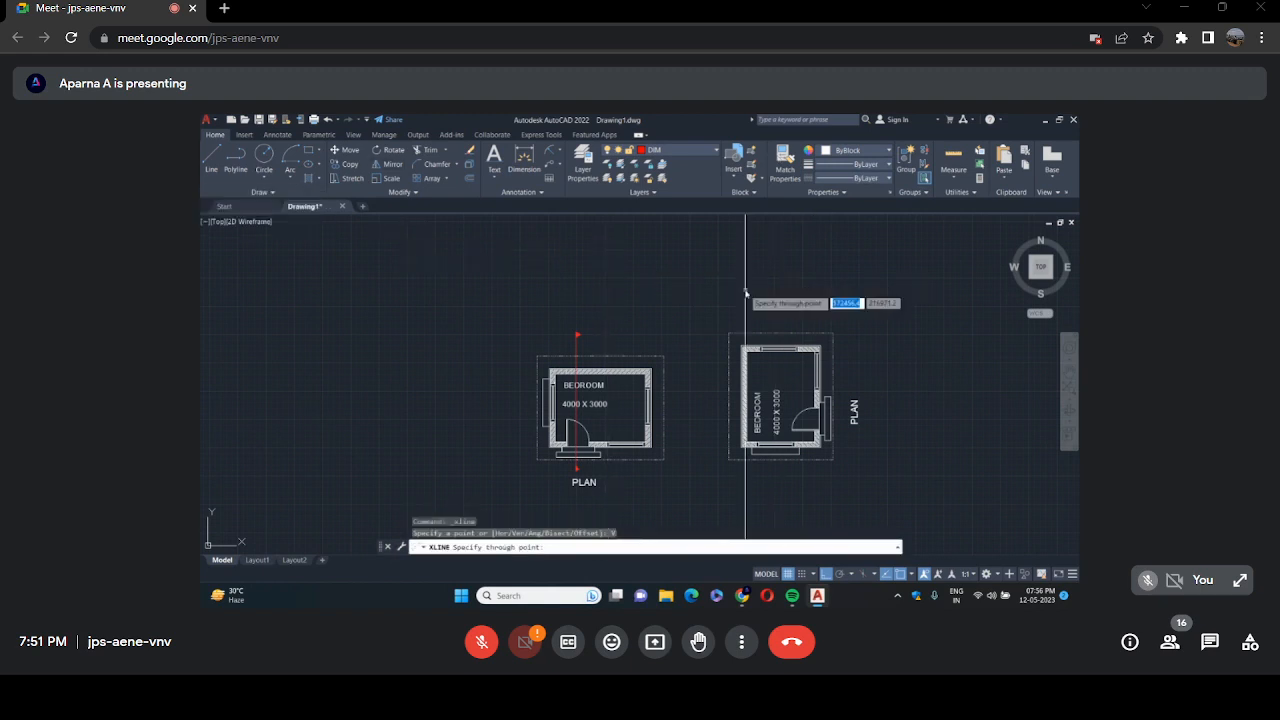
pyautogui.scroll(5, 745, 293)
pyautogui.scroll(-3, 743, 320)
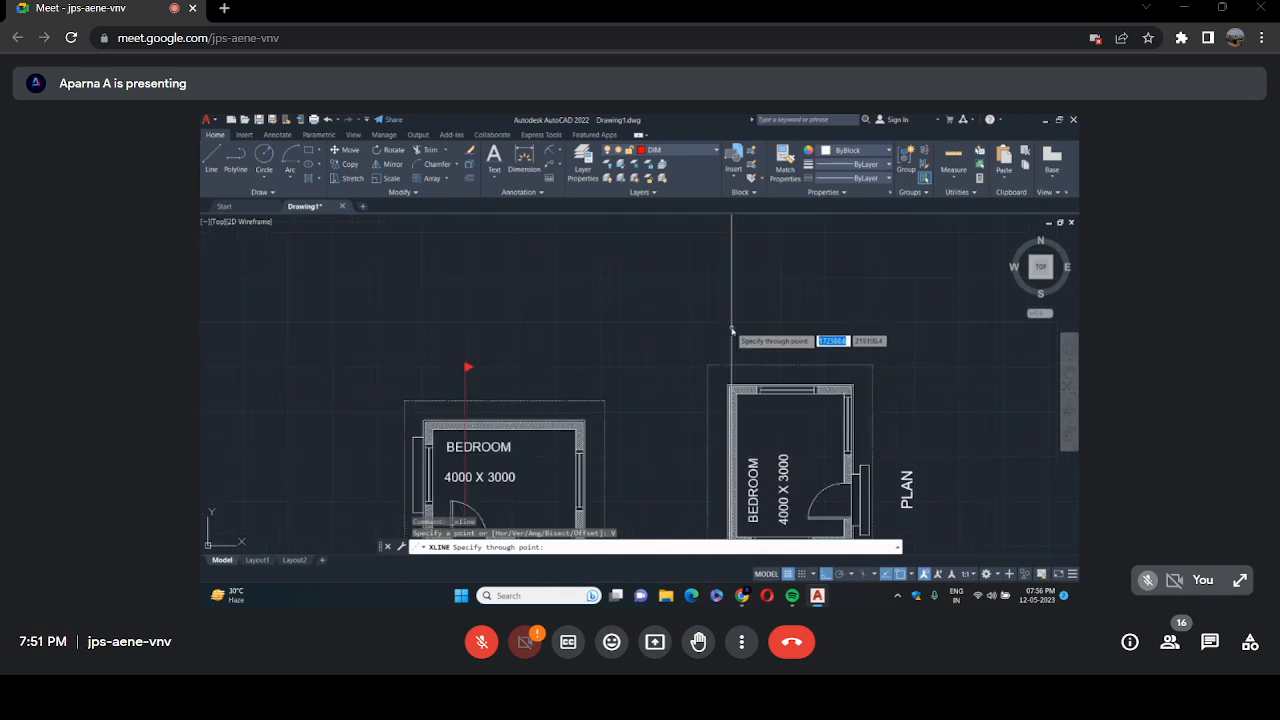
pyautogui.scroll(1, 737, 346)
pyautogui.scroll(2, 738, 352)
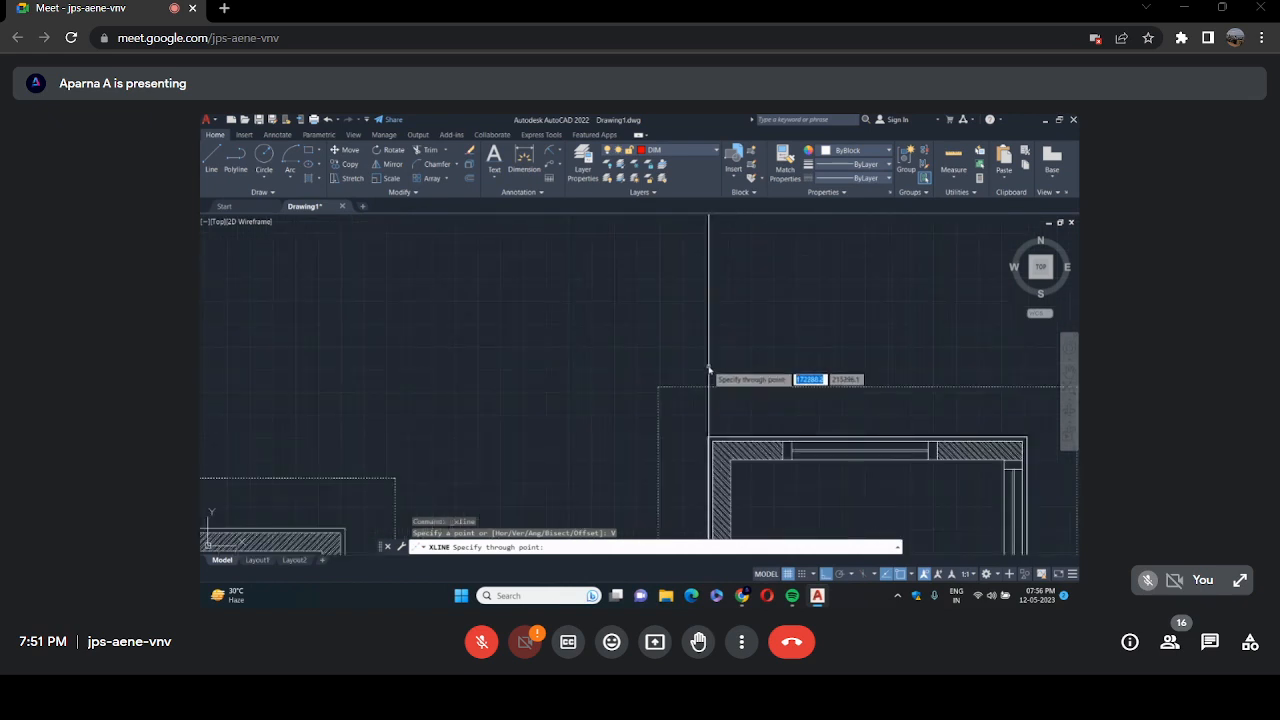
pyautogui.scroll(3, 713, 445)
pyautogui.click(704, 433)
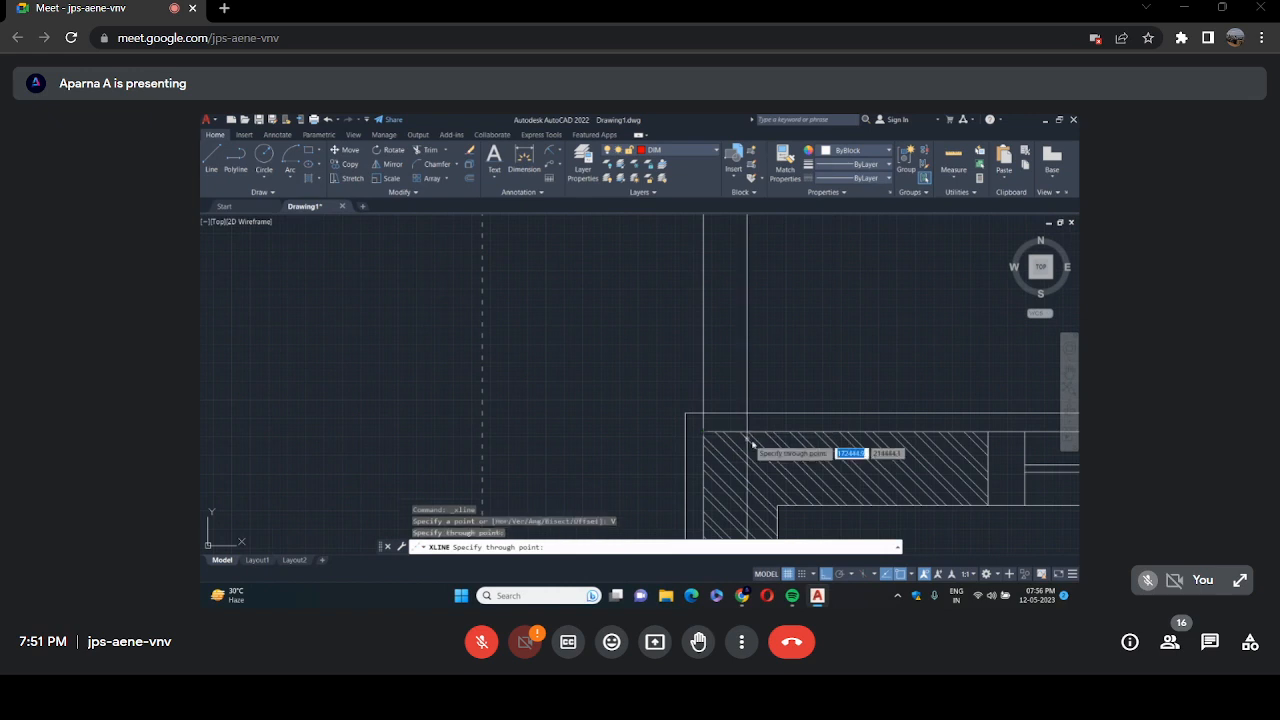
pyautogui.click(778, 440)
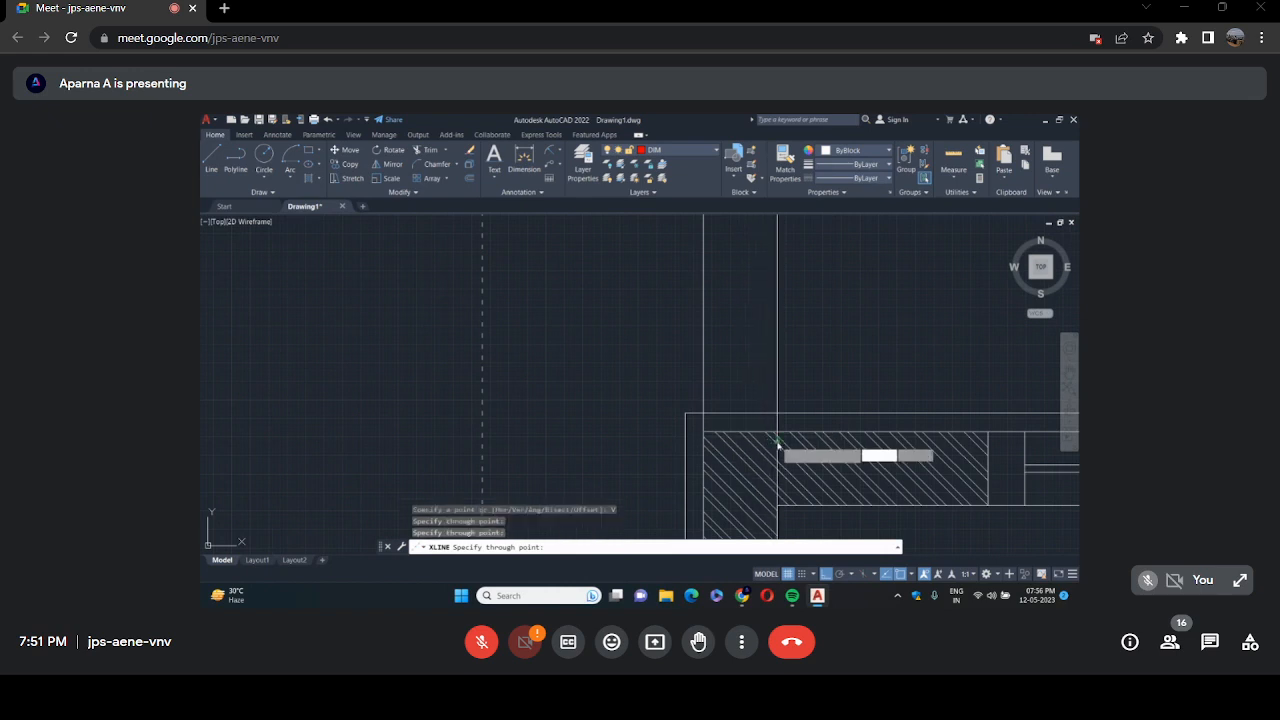
# Place vertical construction lines through the inner and outer faces of the rotated plan's right wall.
pyautogui.scroll(-4, 852, 402)
pyautogui.scroll(5, 852, 400)
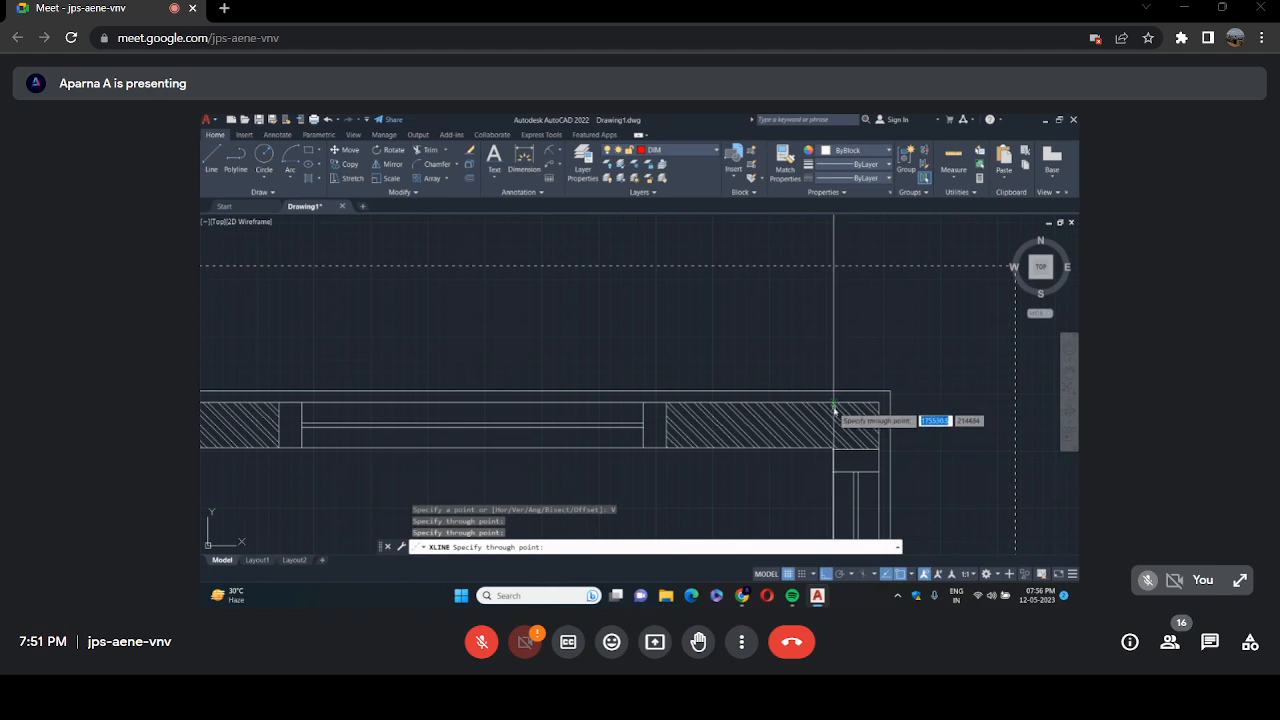
pyautogui.click(835, 409)
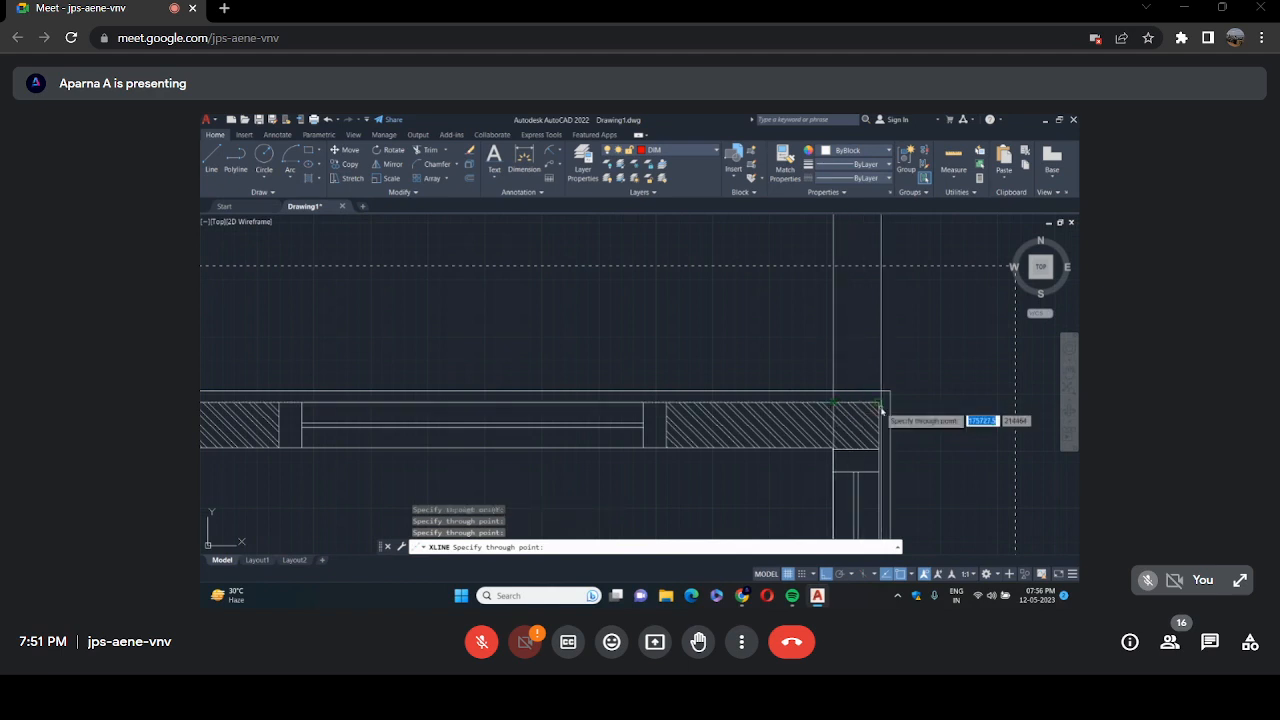
pyautogui.click(880, 404)
# Place vertical construction lines at the hatched wall ends on both sides of the rotated plan's upper window.
pyautogui.scroll(-5, 873, 397)
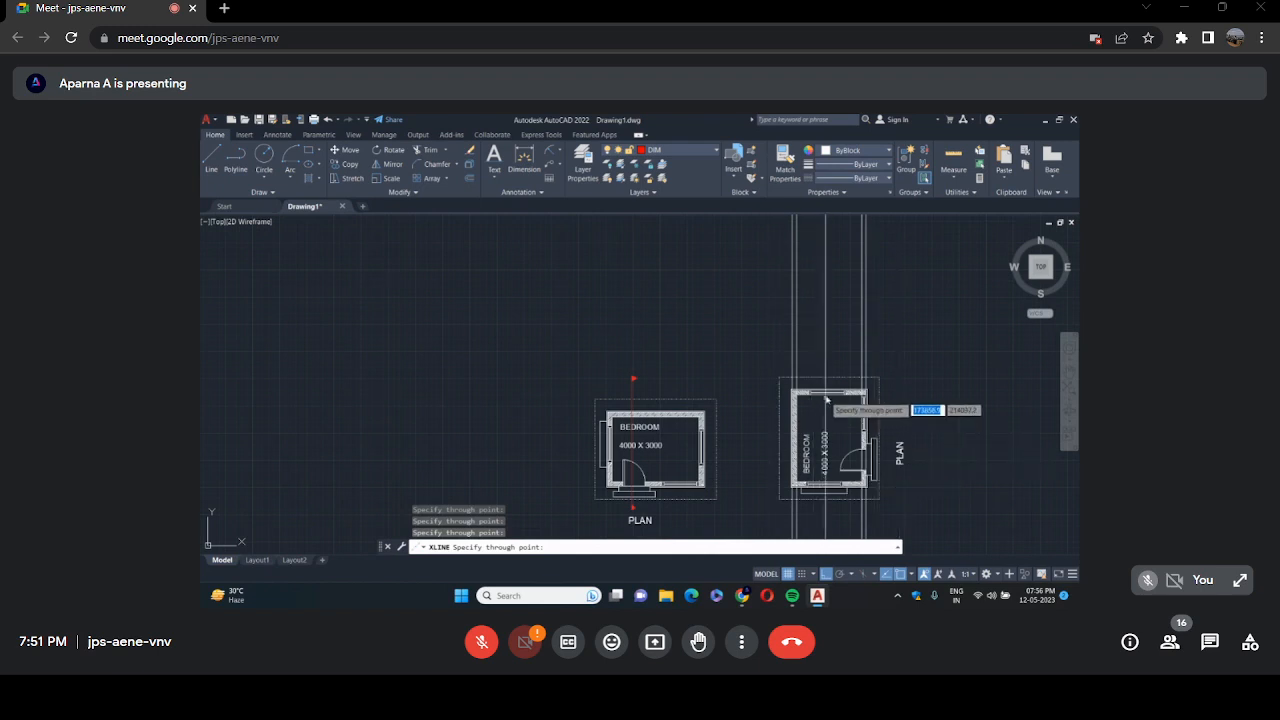
pyautogui.scroll(5, 813, 397)
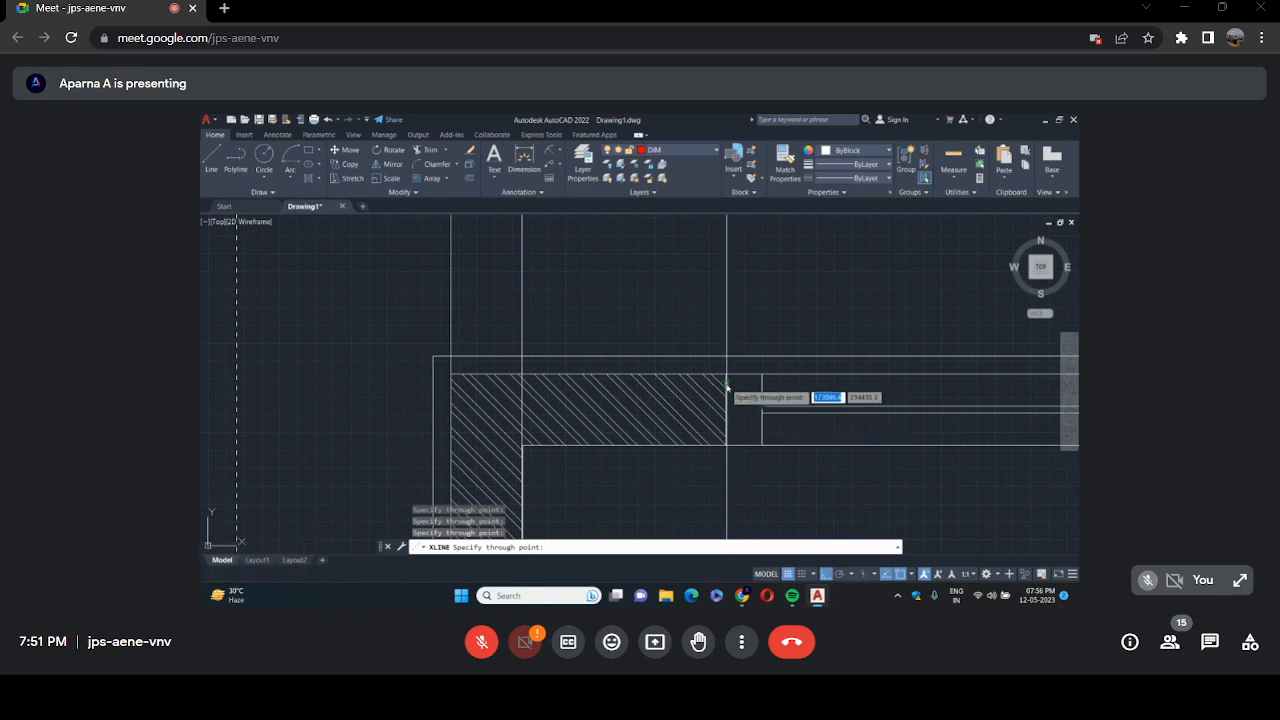
pyautogui.scroll(-2, 727, 387)
pyautogui.scroll(2, 870, 387)
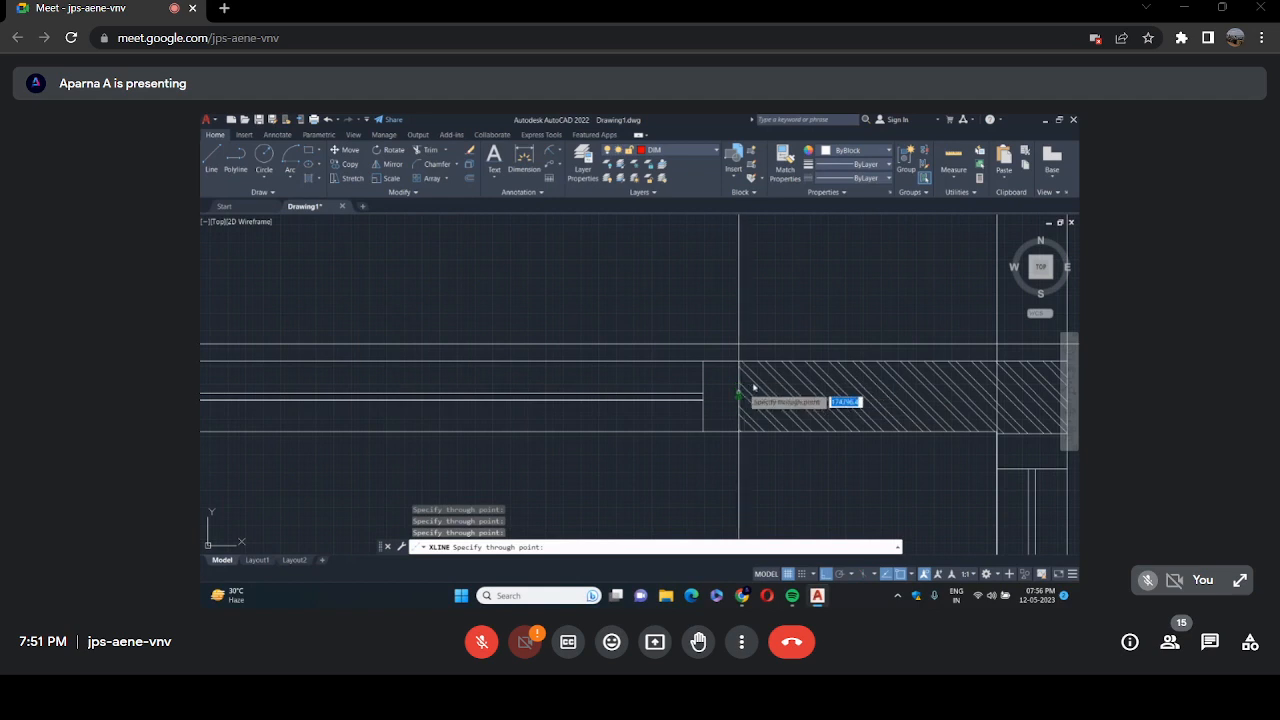
pyautogui.scroll(-5, 740, 395)
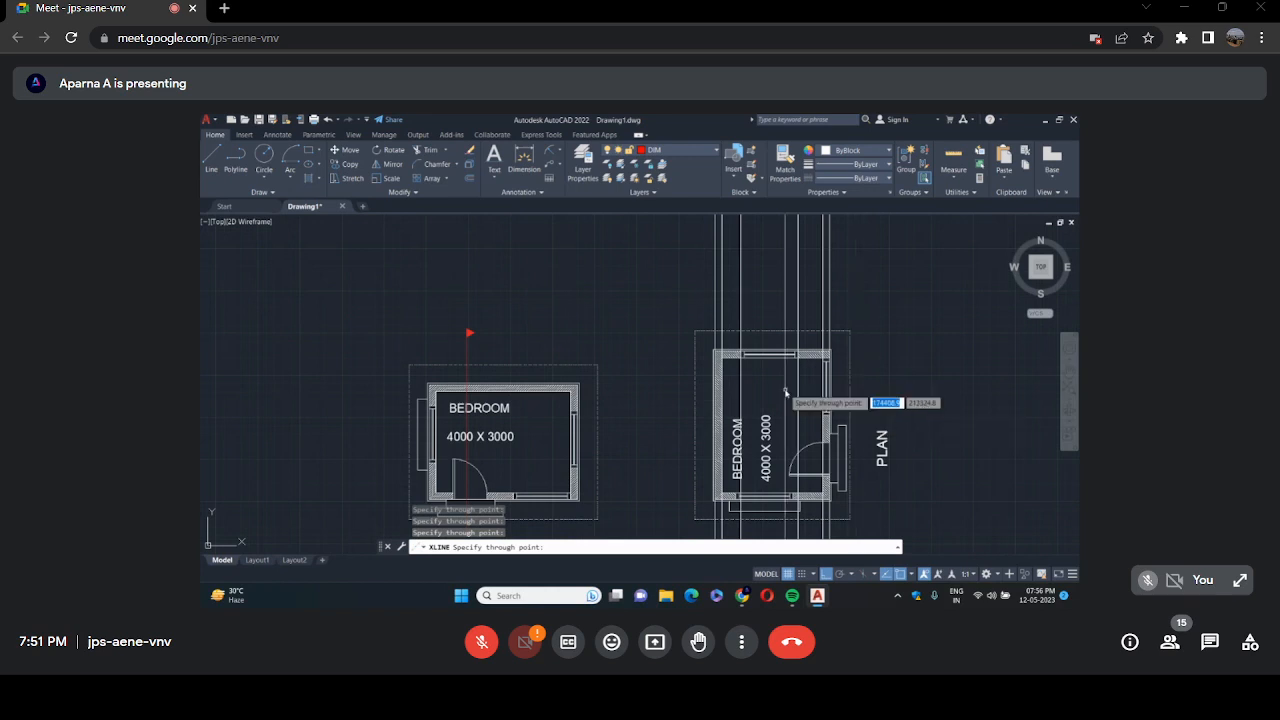
pyautogui.press('Escape')
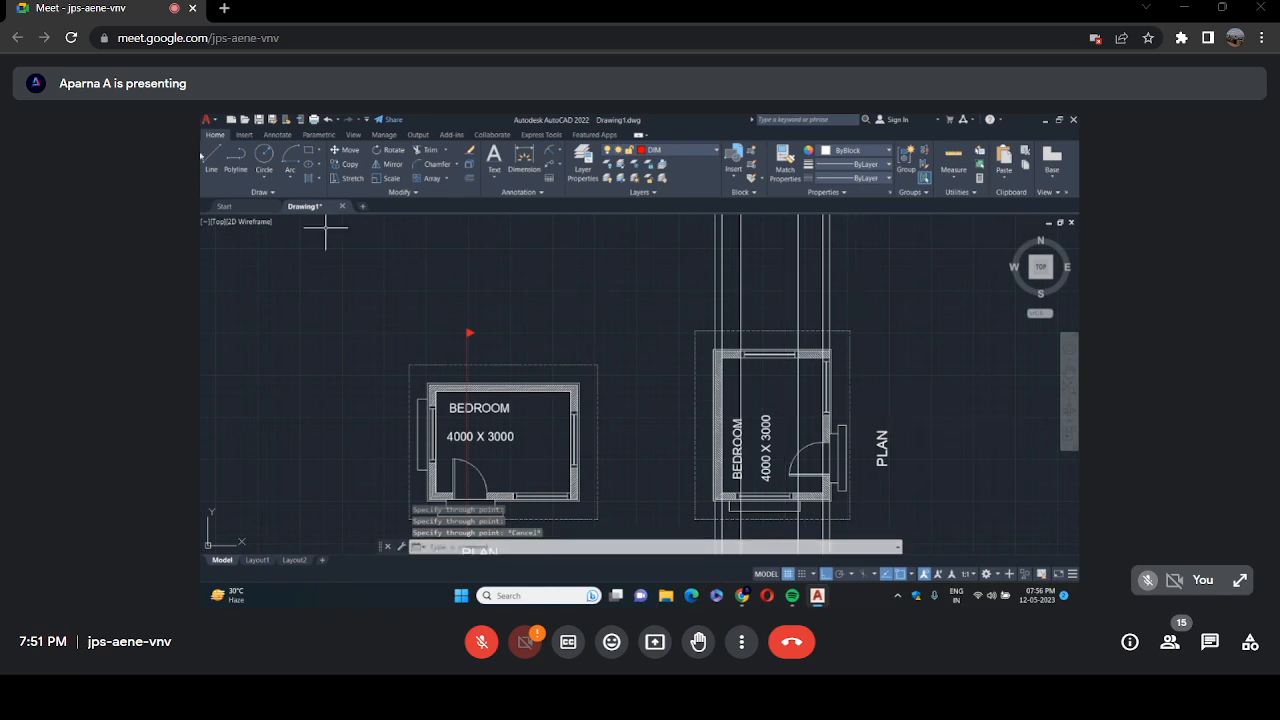
# Draw a horizontal ground line across all the vertical construction lines above the rotated plan.
pyautogui.scroll(-3, 625, 383)
pyautogui.write('l')
pyautogui.press('Return')
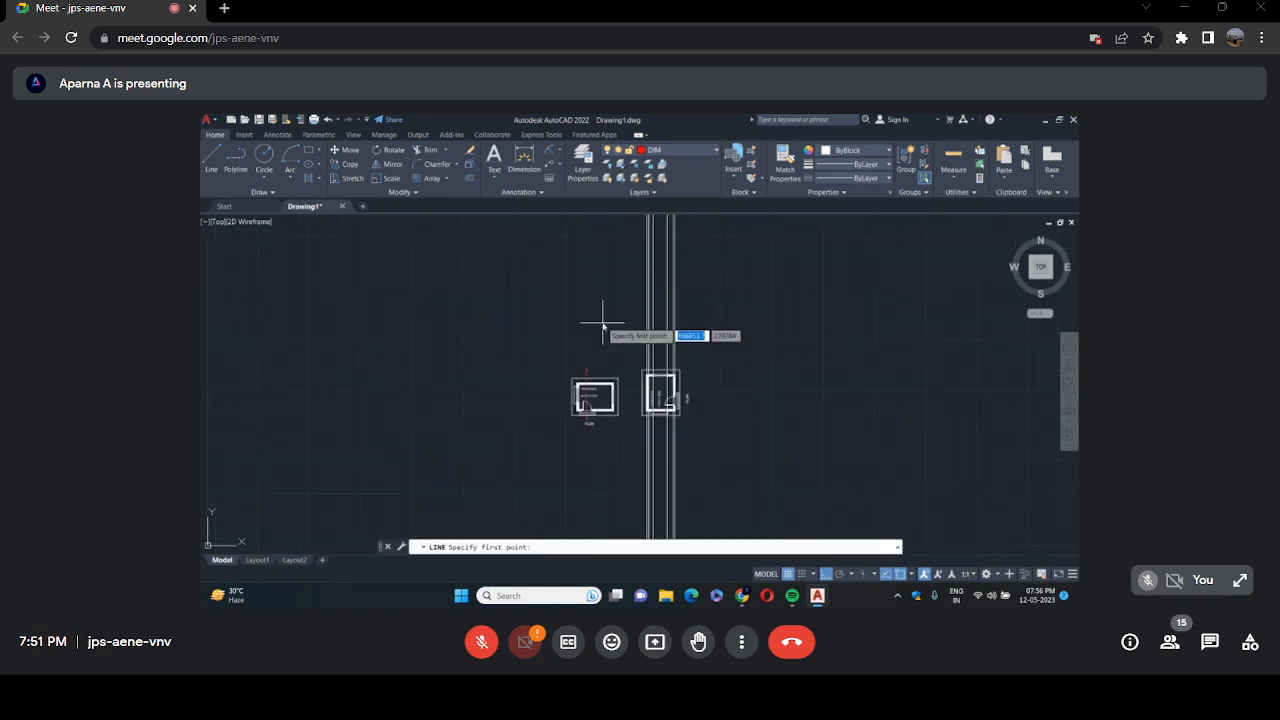
pyautogui.click(602, 323)
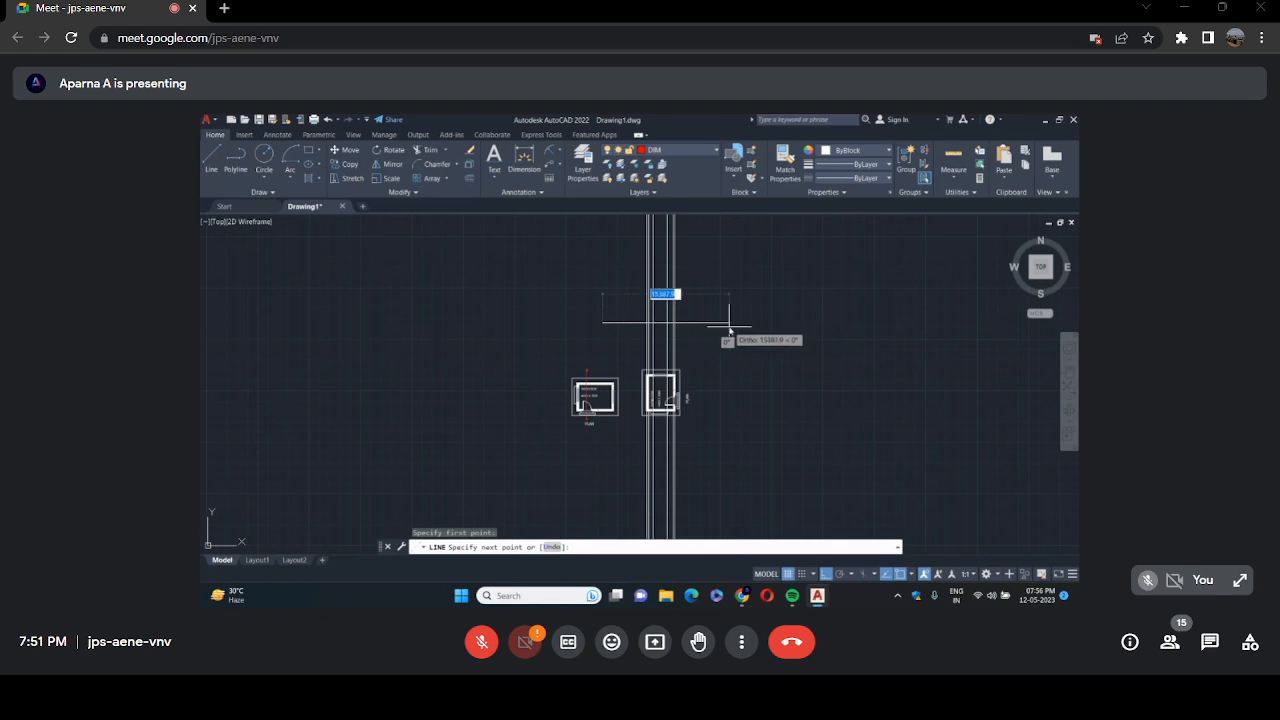
pyautogui.click(728, 323)
pyautogui.press('Escape')
# Draw a 3000 line straight up from where the ground line meets the leftmost construction line.
pyautogui.scroll(4, 740, 318)
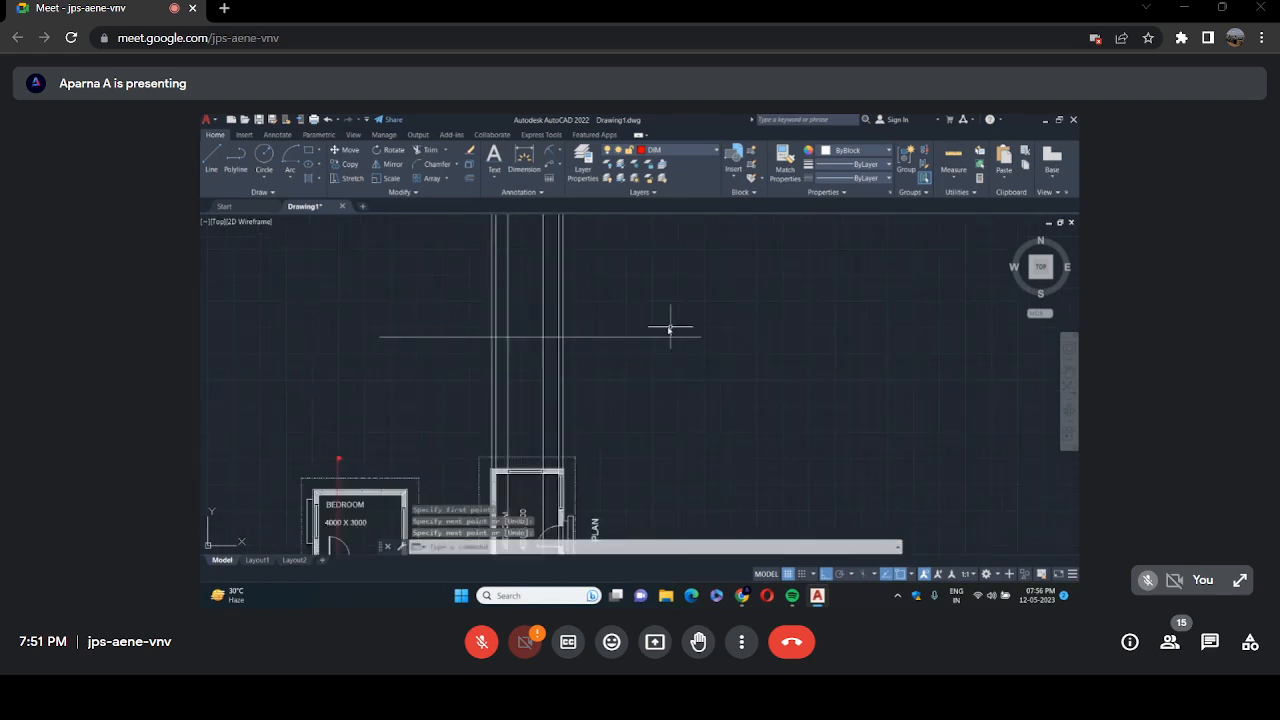
pyautogui.scroll(2, 668, 328)
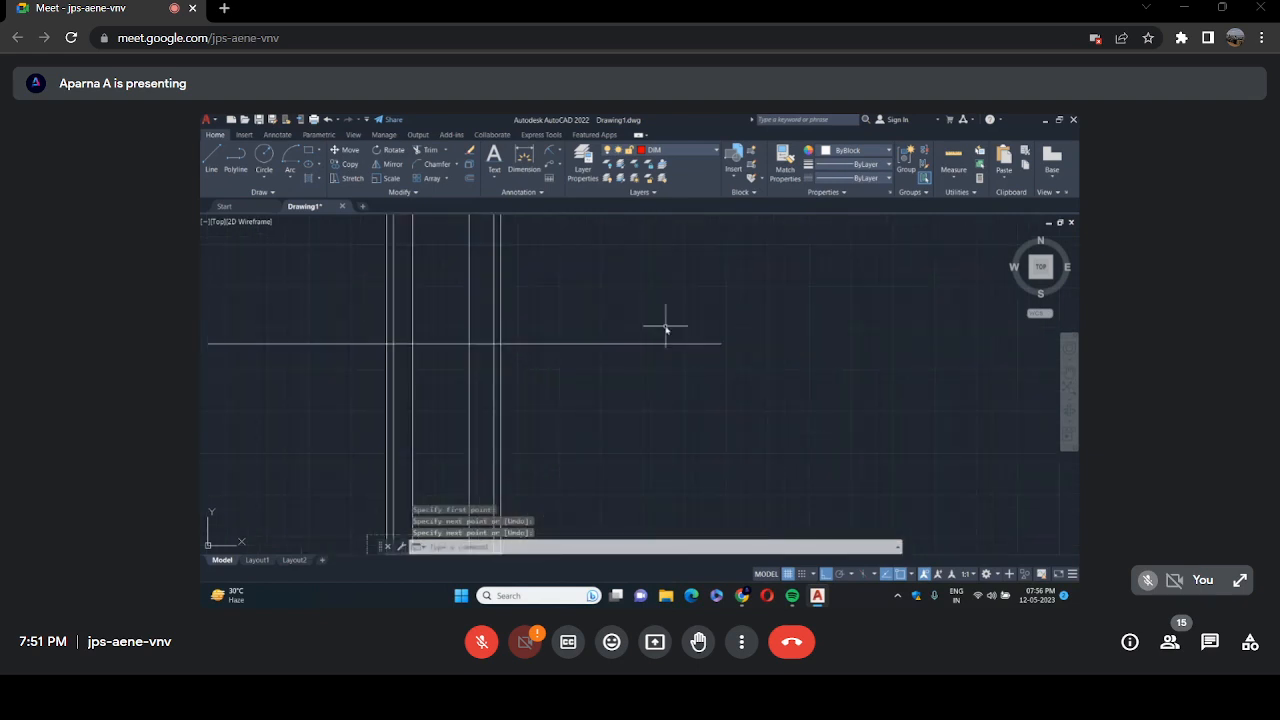
pyautogui.scroll(-4, 538, 325)
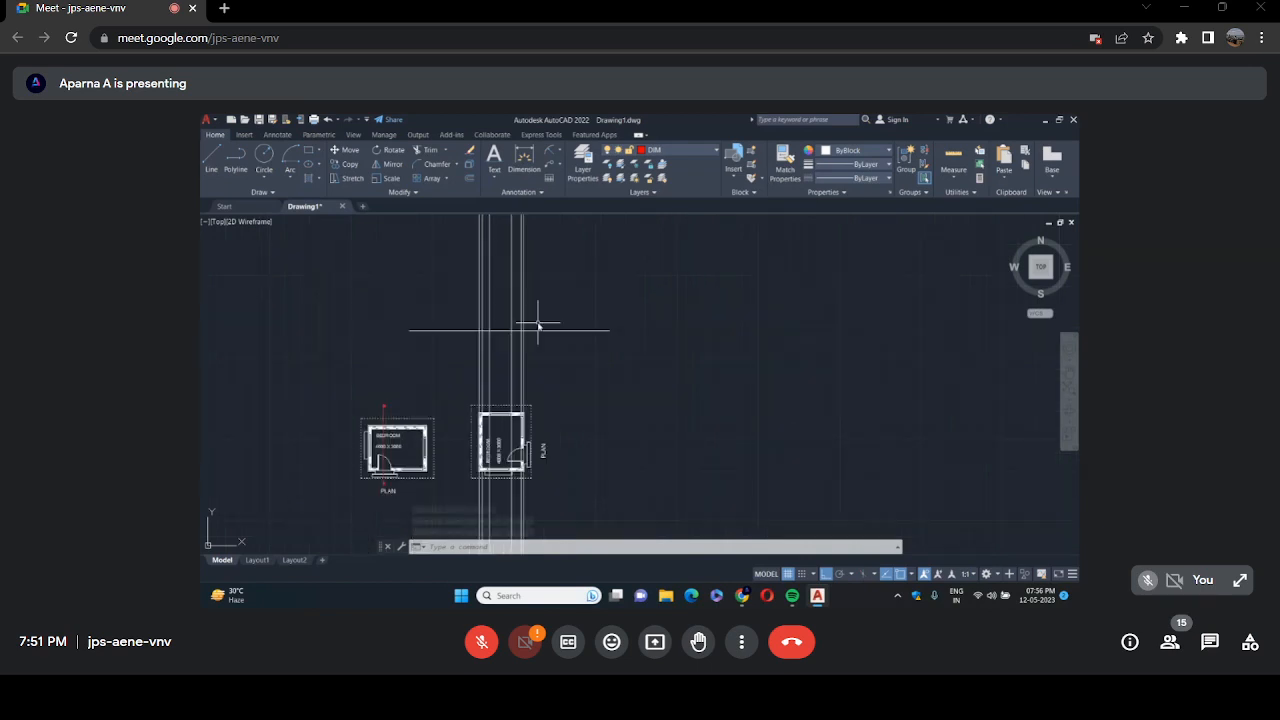
pyautogui.scroll(4, 500, 308)
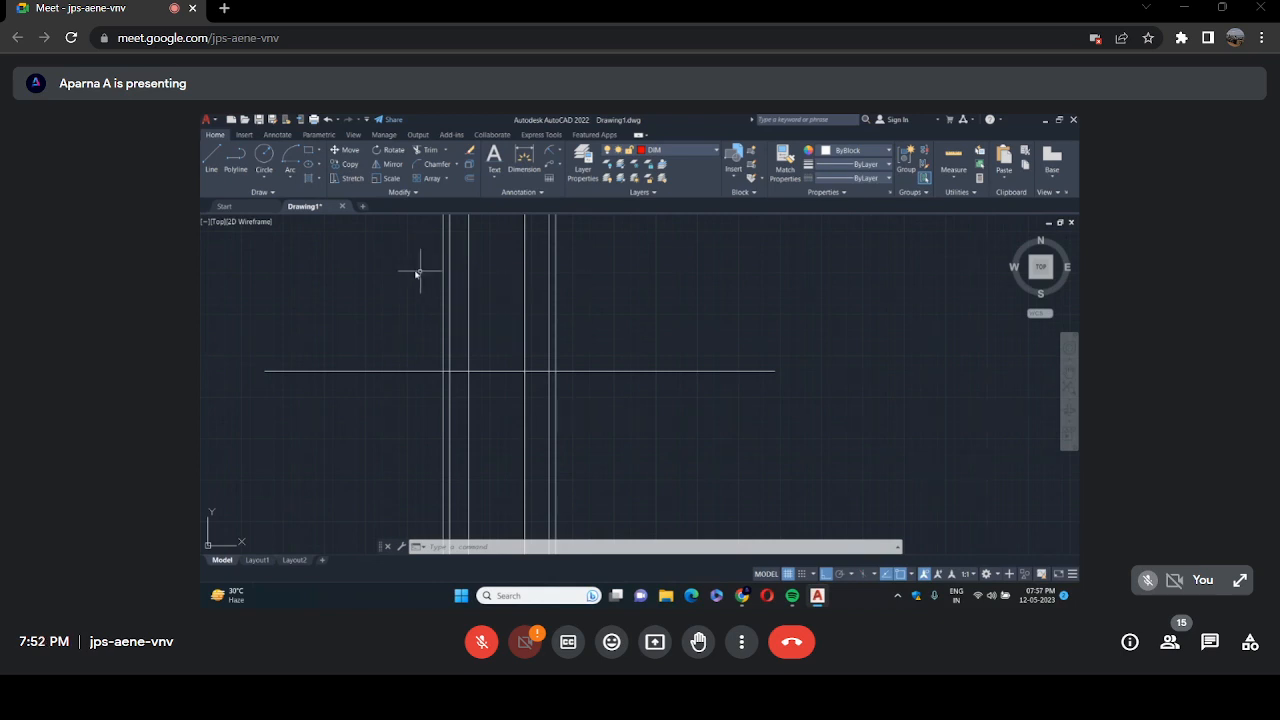
pyautogui.scroll(-4, 470, 276)
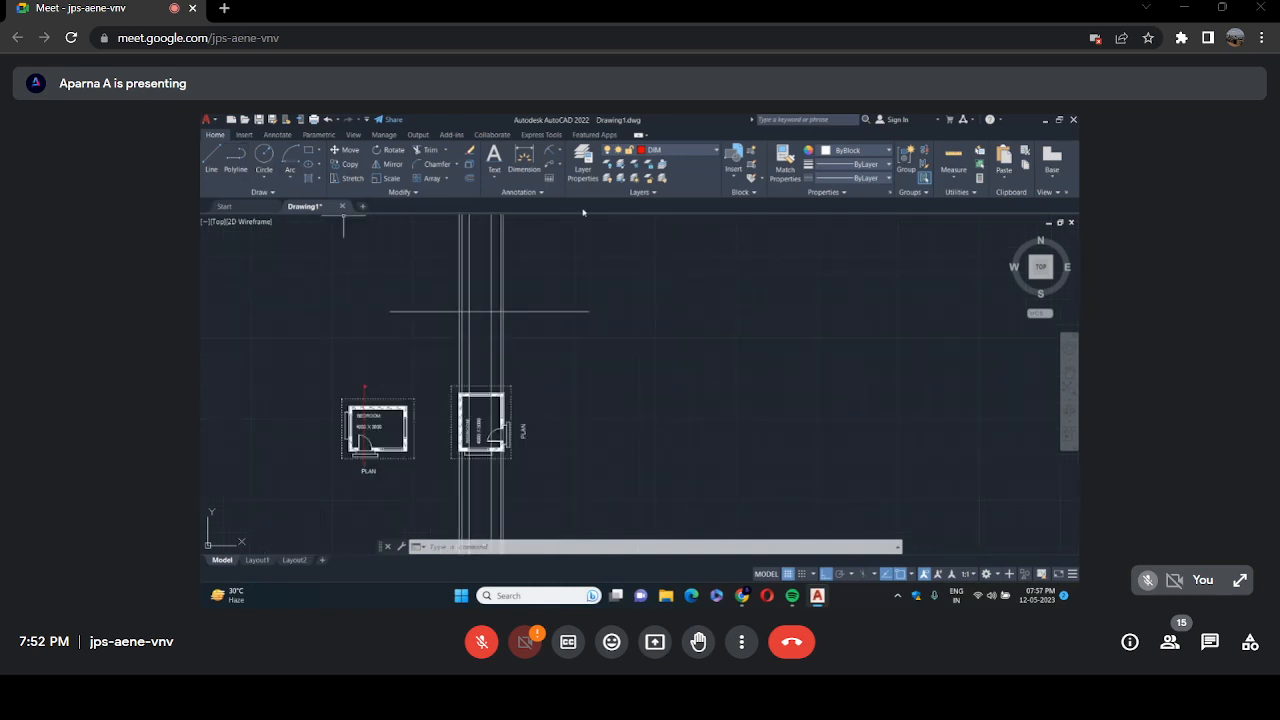
pyautogui.click(209, 162)
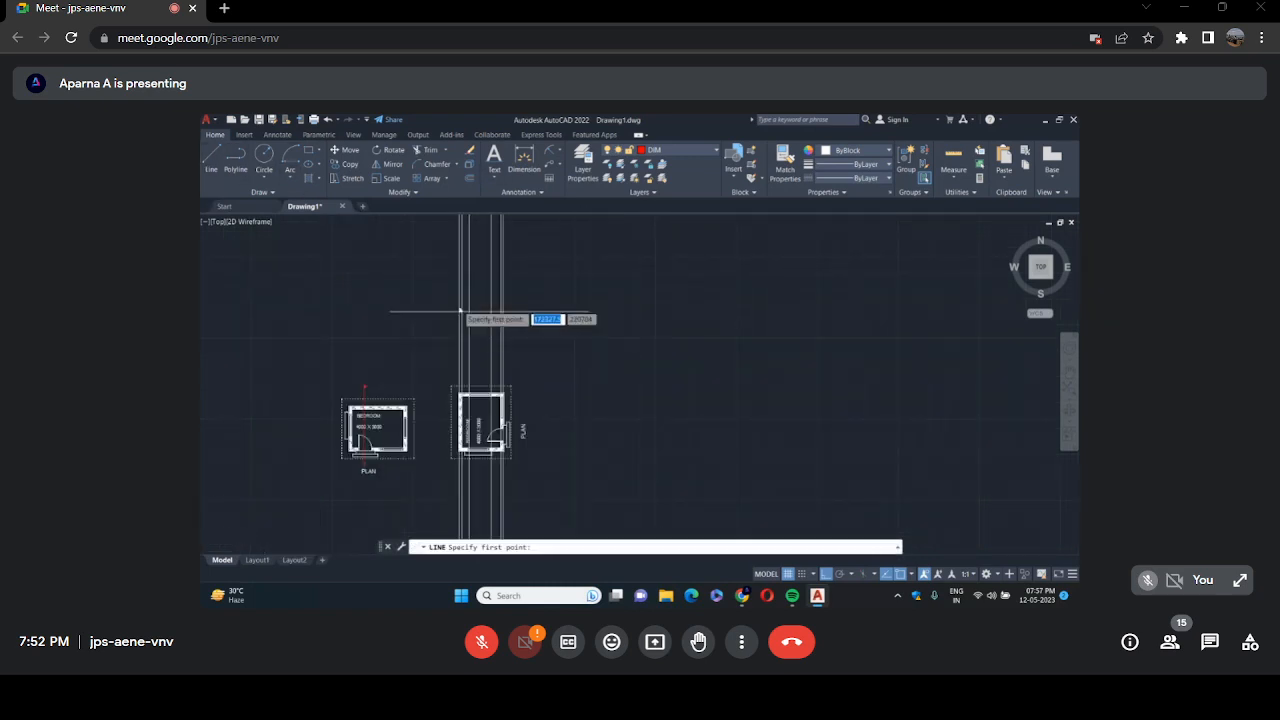
pyautogui.scroll(4, 460, 310)
pyautogui.scroll(3, 455, 322)
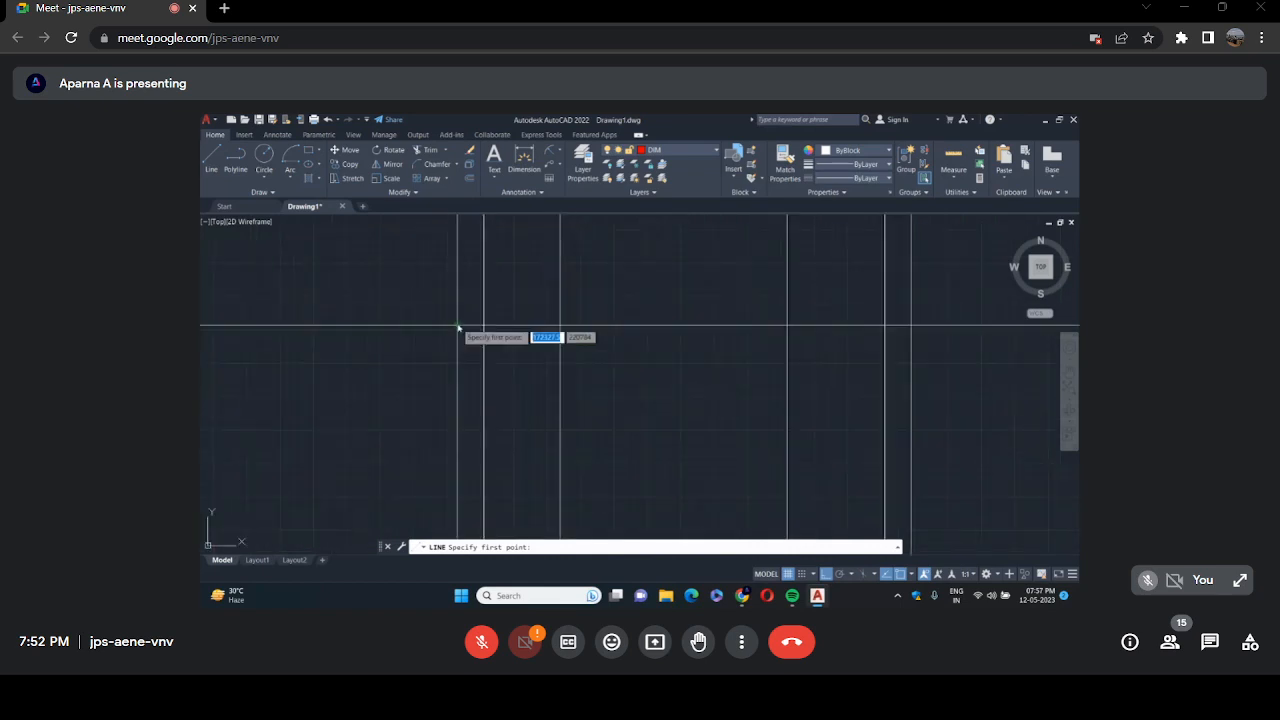
pyautogui.click(459, 250)
pyautogui.scroll(3, 459, 250)
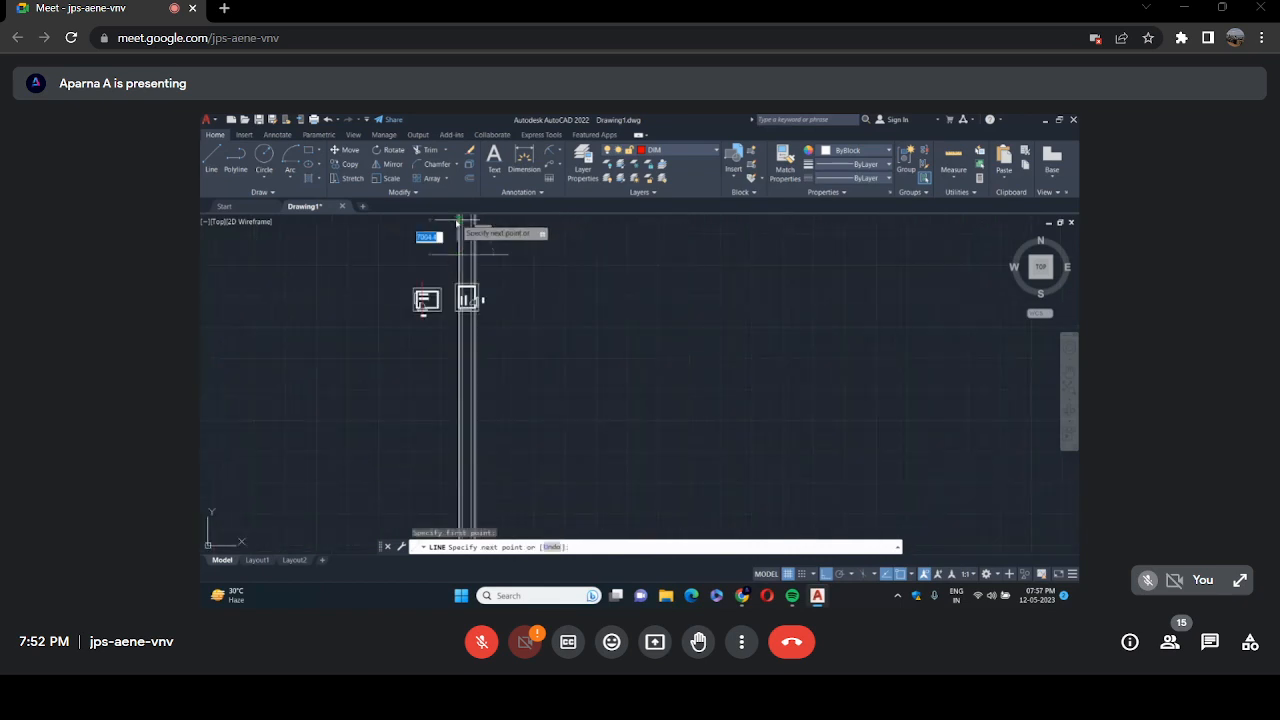
pyautogui.write('3000')
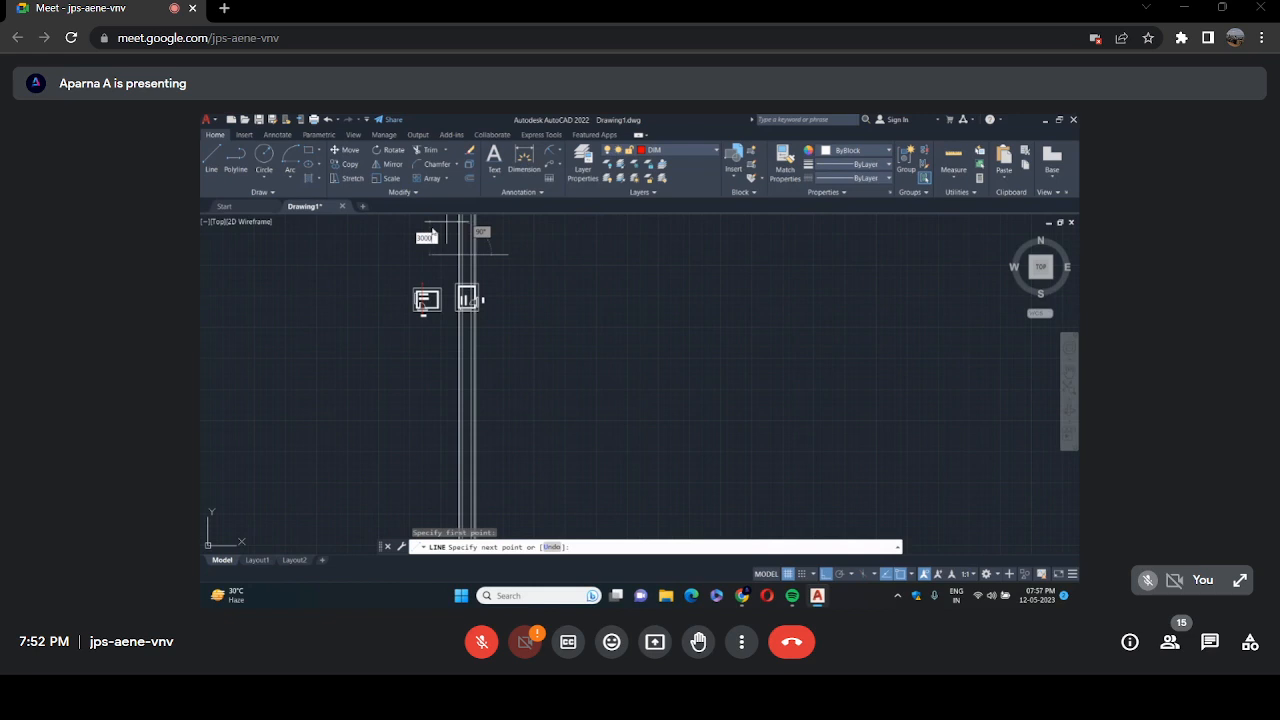
pyautogui.press('Return')
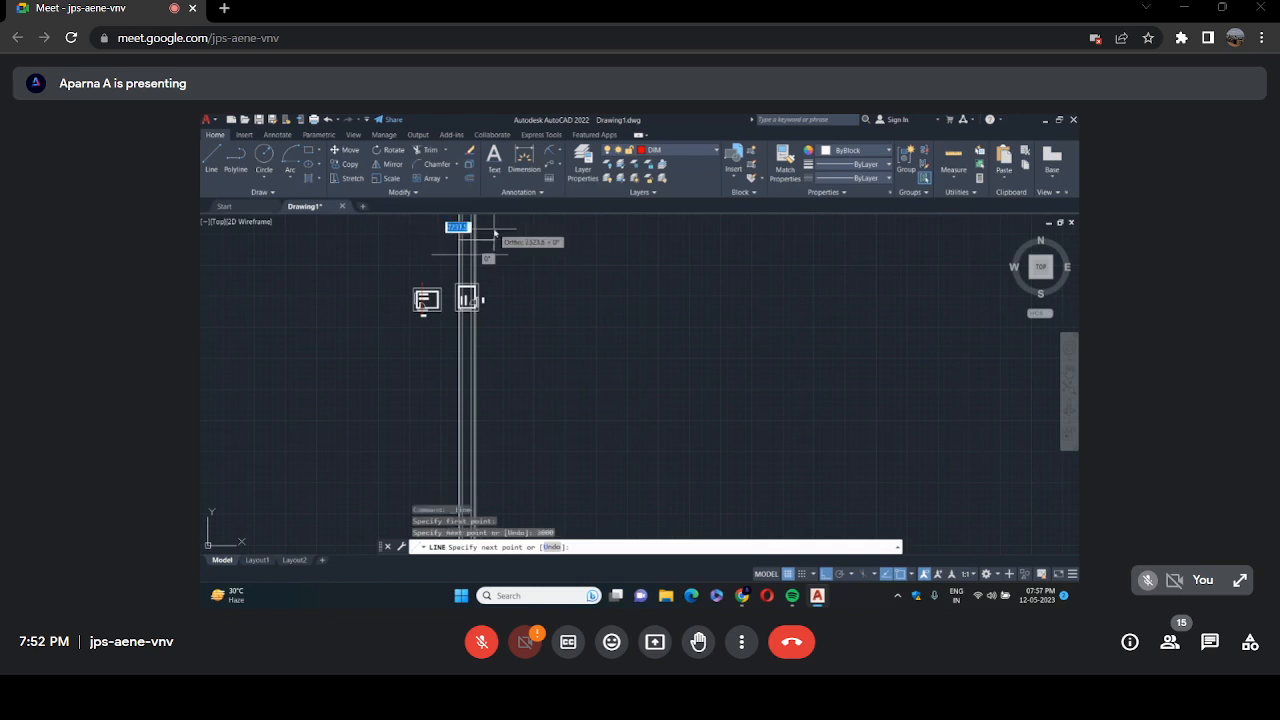
# Continue the line horizontally from the top of the 3000 segment to the rightmost construction line.
pyautogui.scroll(2, 452, 260)
pyautogui.scroll(4, 452, 258)
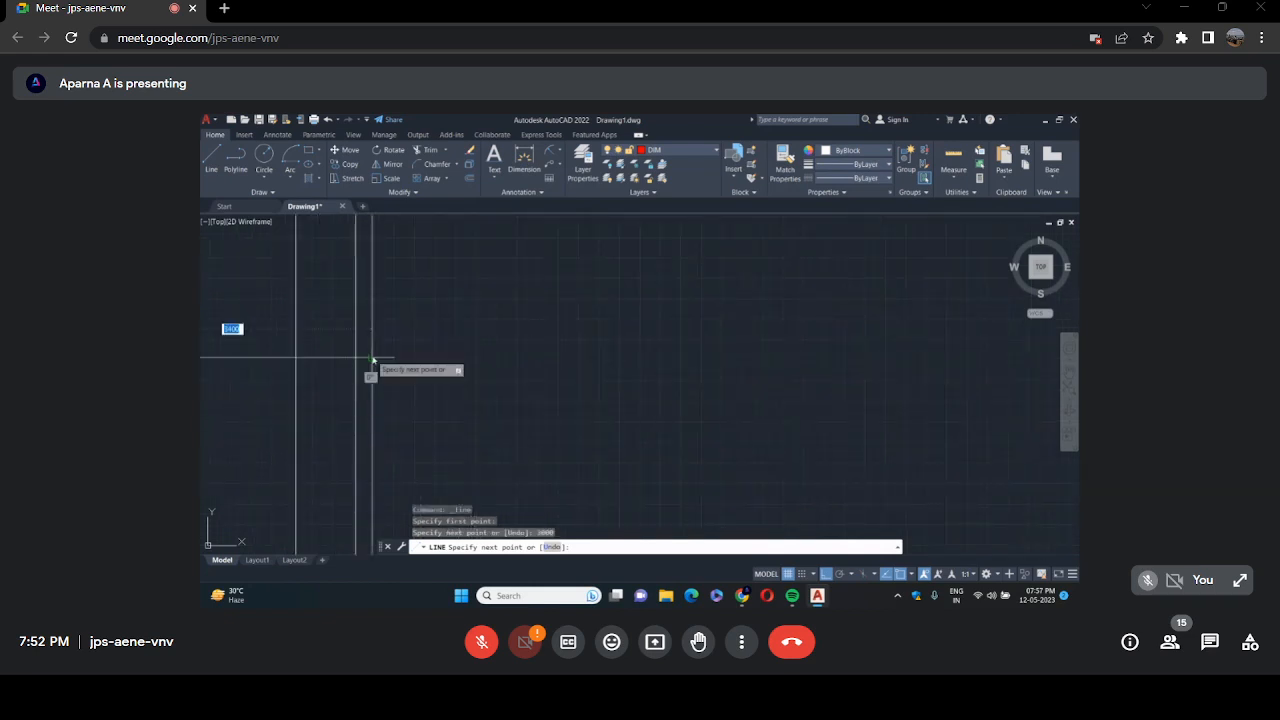
pyautogui.click(372, 358)
pyautogui.press('Return')
# Trim all the vertical construction lines above the section's horizontal top line with a fence.
pyautogui.scroll(-8, 462, 353)
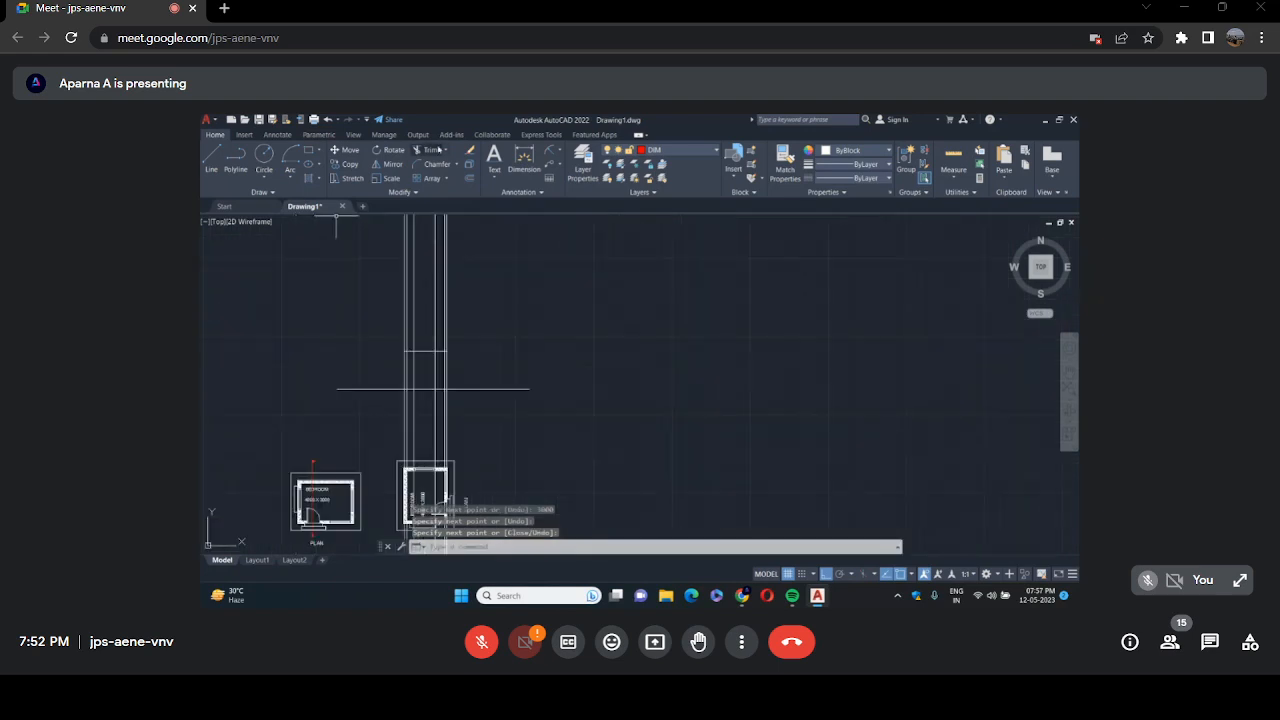
pyautogui.click(430, 149)
pyautogui.moveTo(468, 280); pyautogui.dragTo(395, 285)
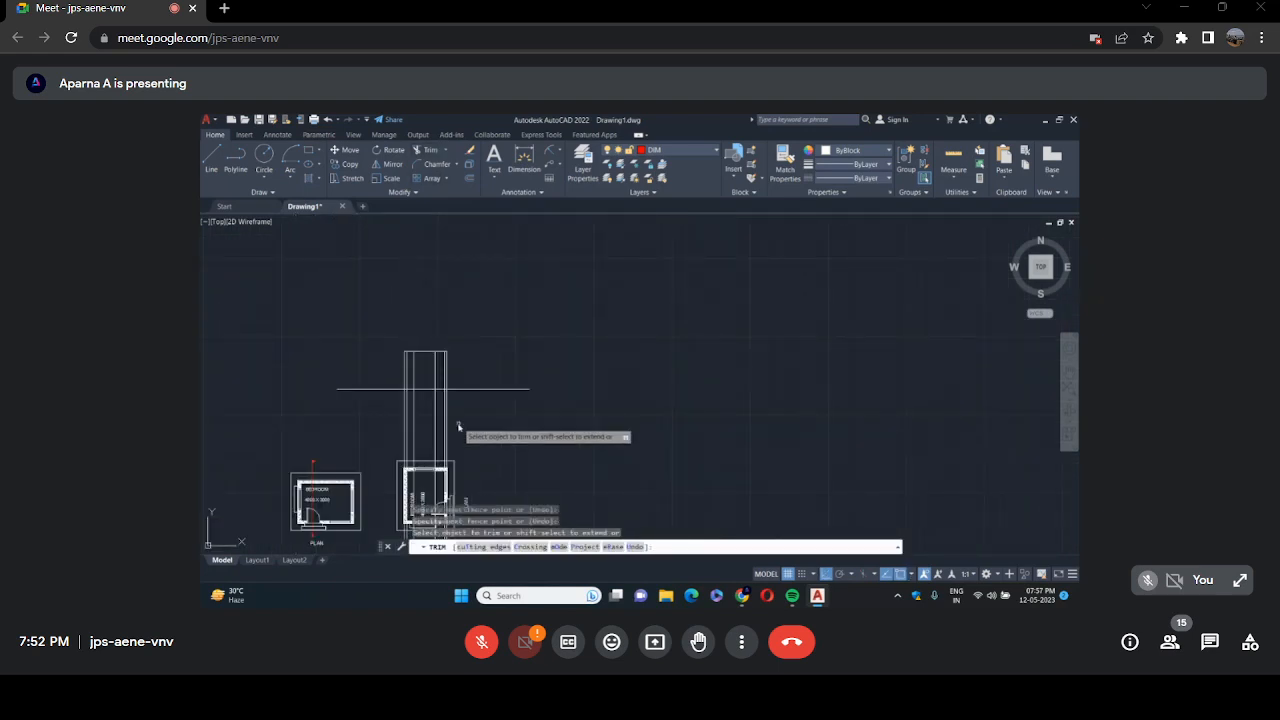
pyautogui.press('Escape')
# Try to erase the vertical construction lines by selecting them below the rotated plan.
pyautogui.scroll(-3, 460, 424)
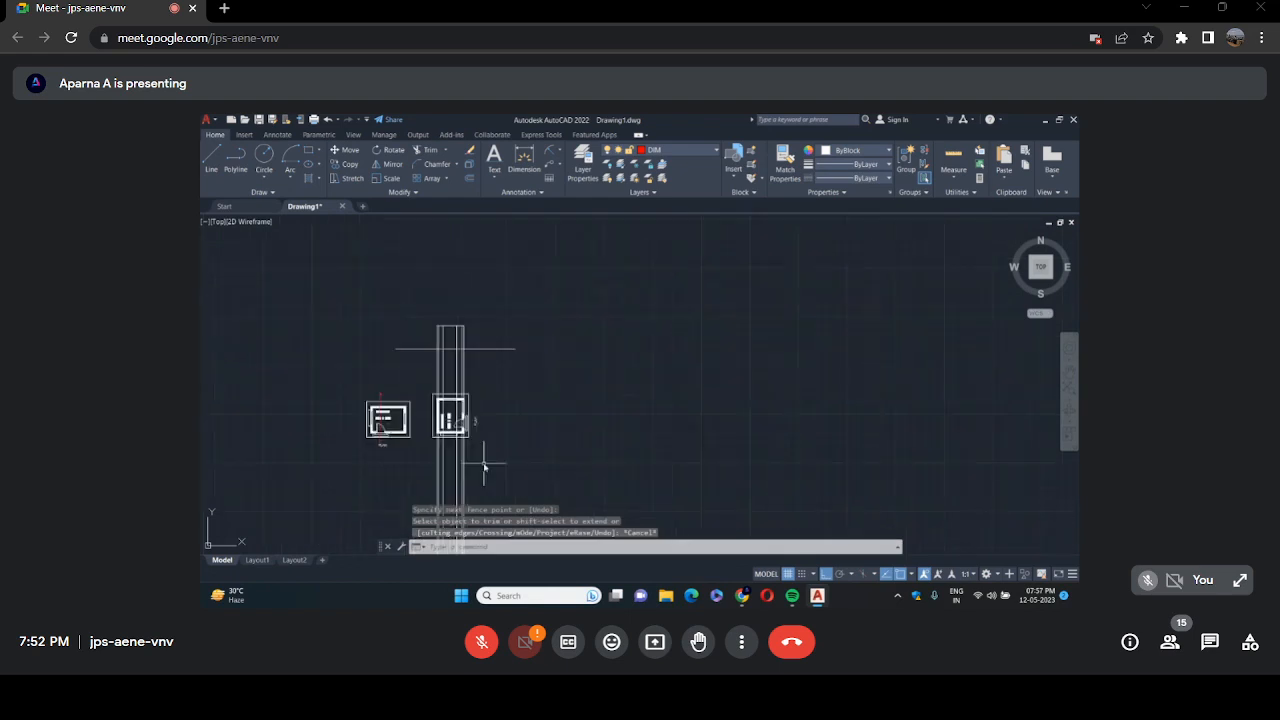
pyautogui.click(484, 459)
pyautogui.moveTo(446, 459); pyautogui.dragTo(419, 455)
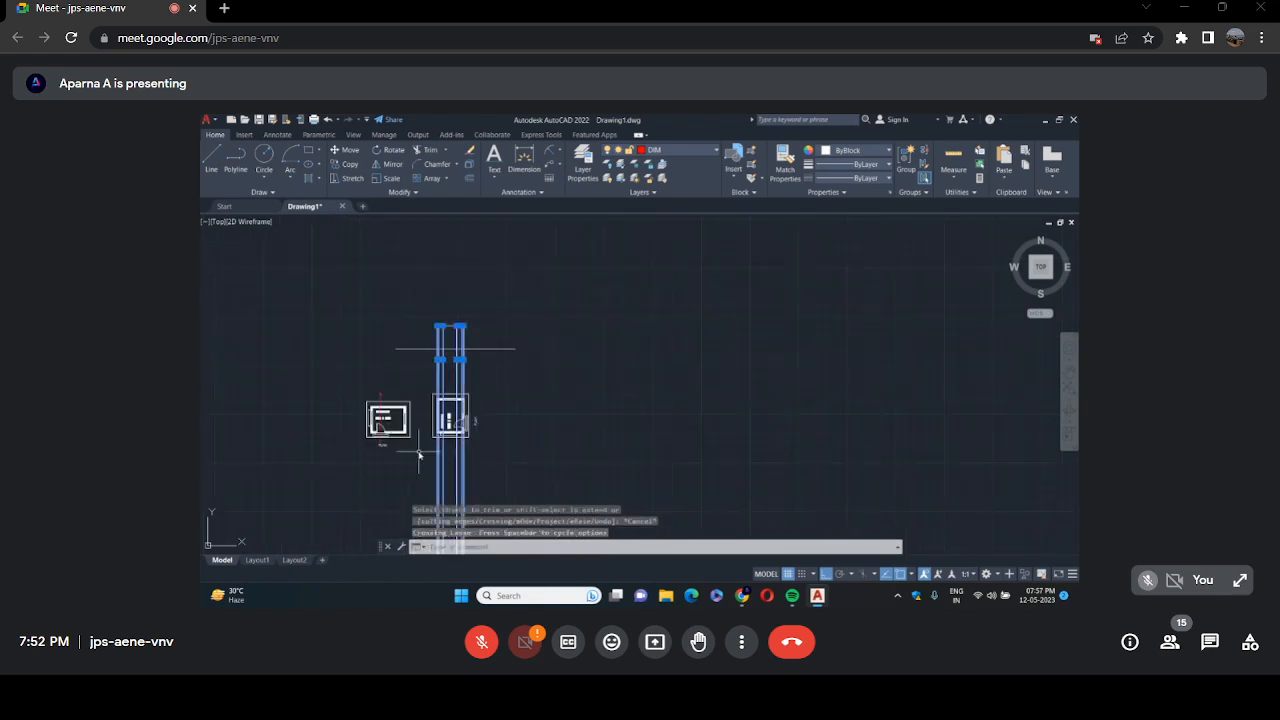
pyautogui.press('Delete')
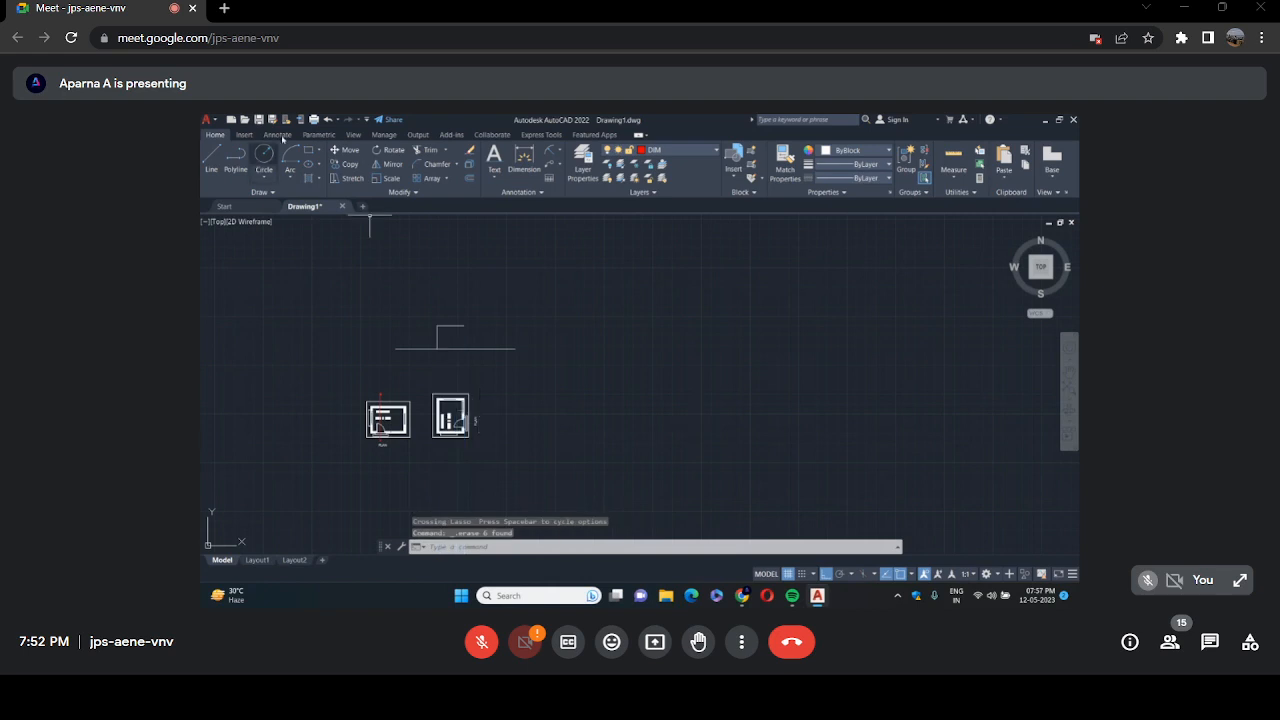
pyautogui.hotkey('ctrl', 'z')
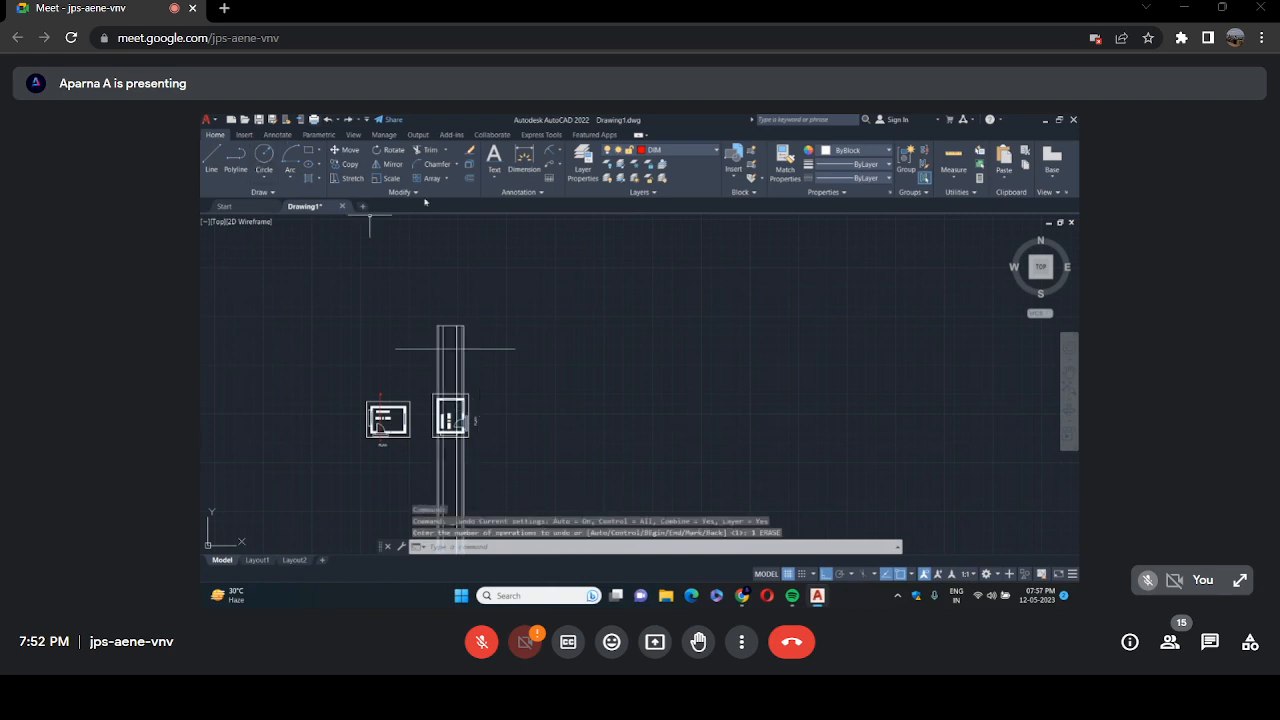
# Trim the vertical construction lines just below the ground line with a fence.
pyautogui.click(420, 149)
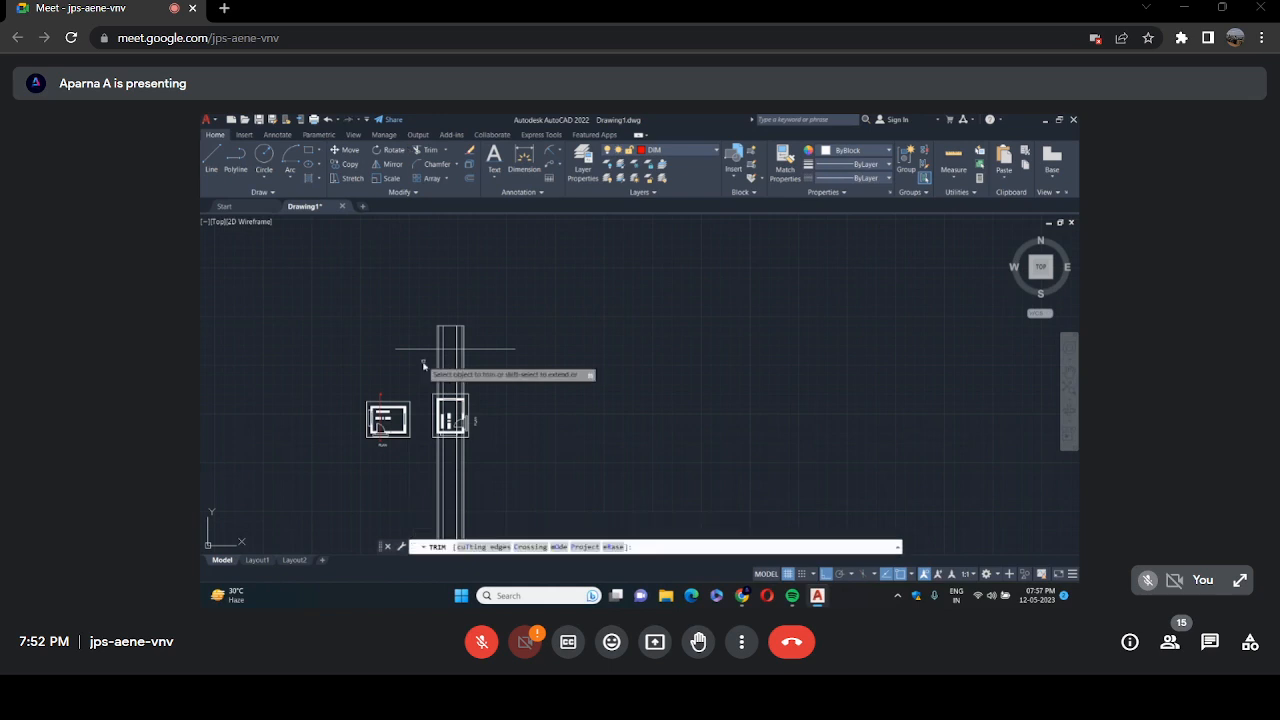
pyautogui.moveTo(423, 364); pyautogui.dragTo(511, 371)
pyautogui.press('Escape')
# Erase the leftover vertical construction lines running through and below the rotated plan.
pyautogui.scroll(-3, 551, 370)
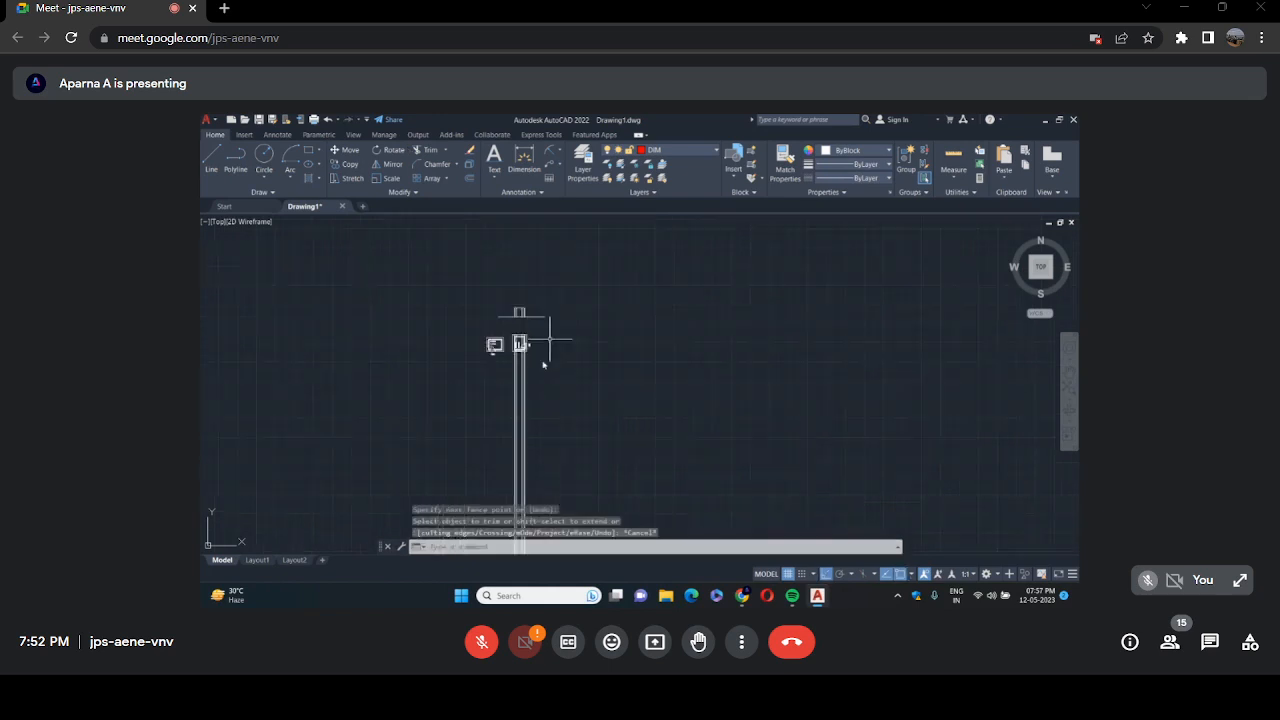
pyautogui.click(543, 433)
pyautogui.click(477, 418)
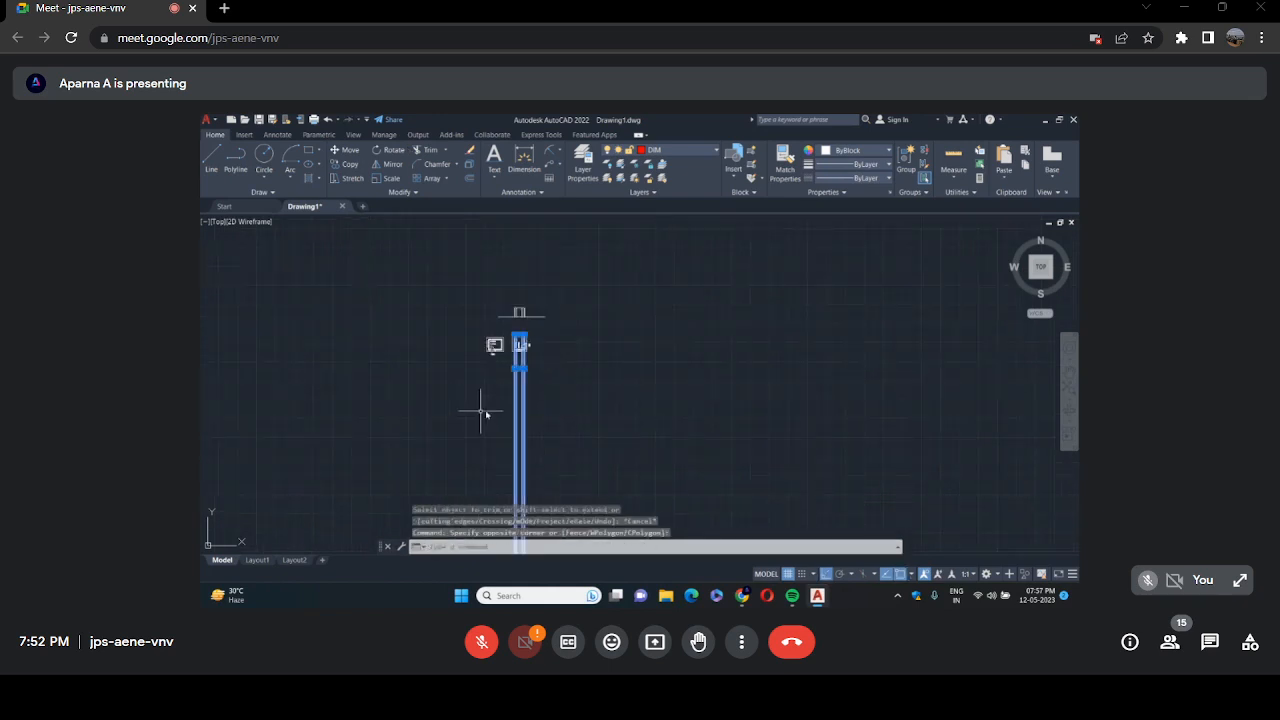
pyautogui.scroll(6, 520, 343)
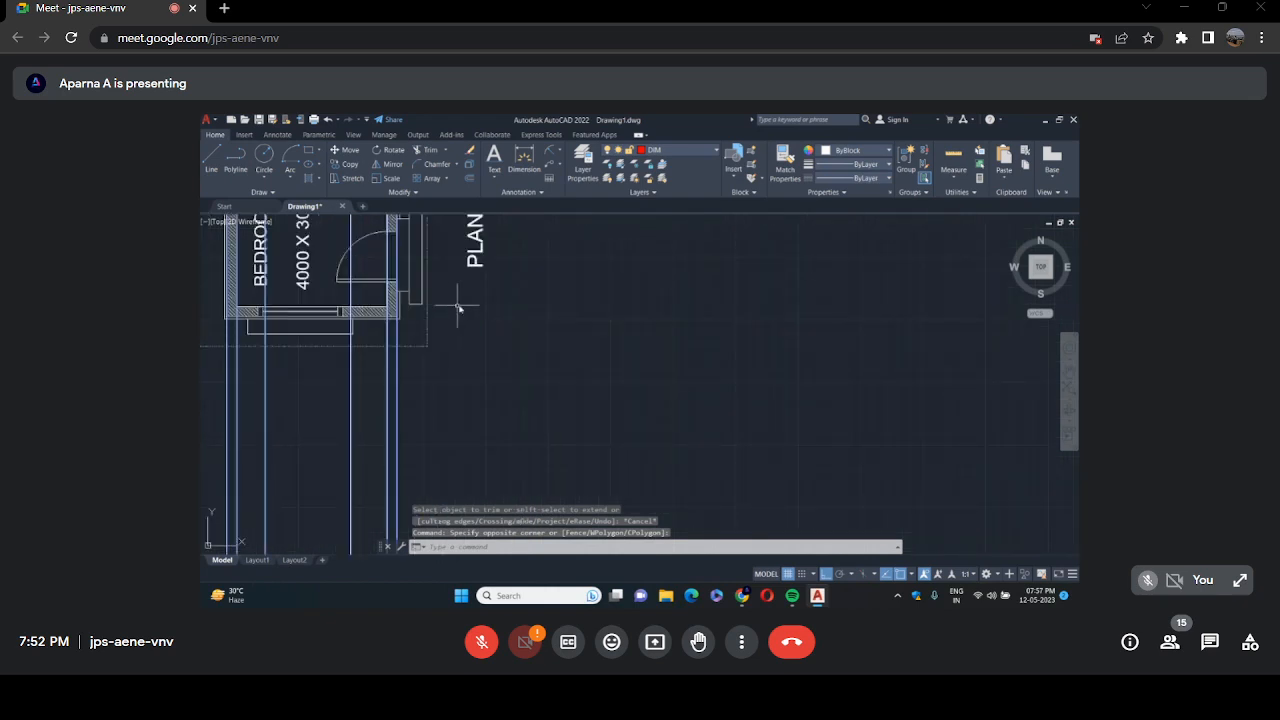
pyautogui.press('Delete')
pyautogui.scroll(-5, 508, 330)
pyautogui.scroll(4, 493, 266)
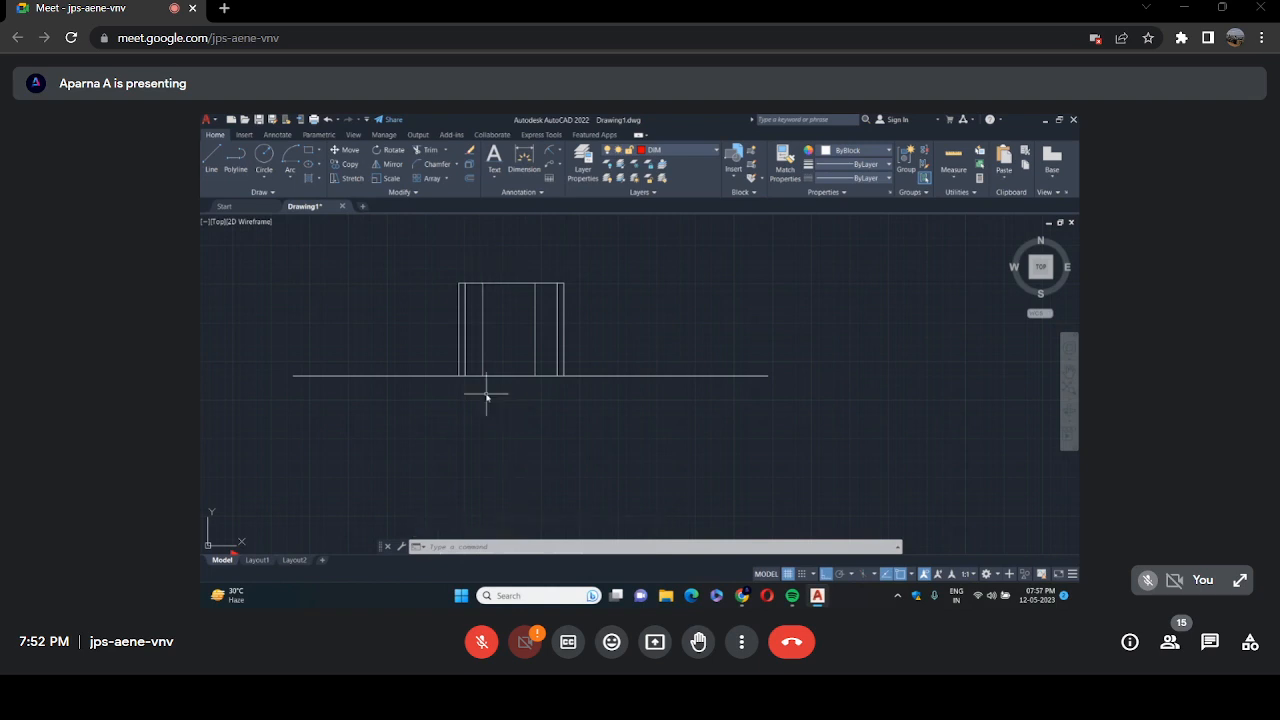
# Draw a line along the ground from the left wall's outer base, 50 to the left, continuing 450 downward.
pyautogui.scroll(3, 476, 376)
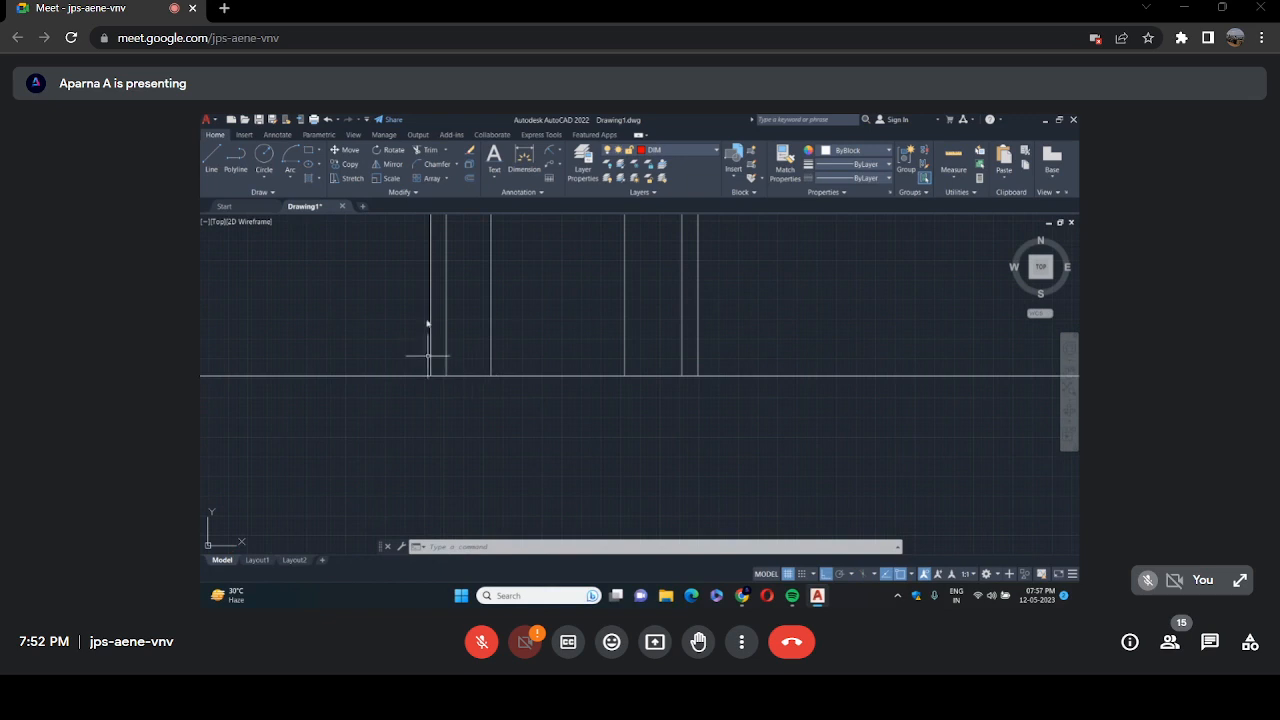
pyautogui.click(211, 158)
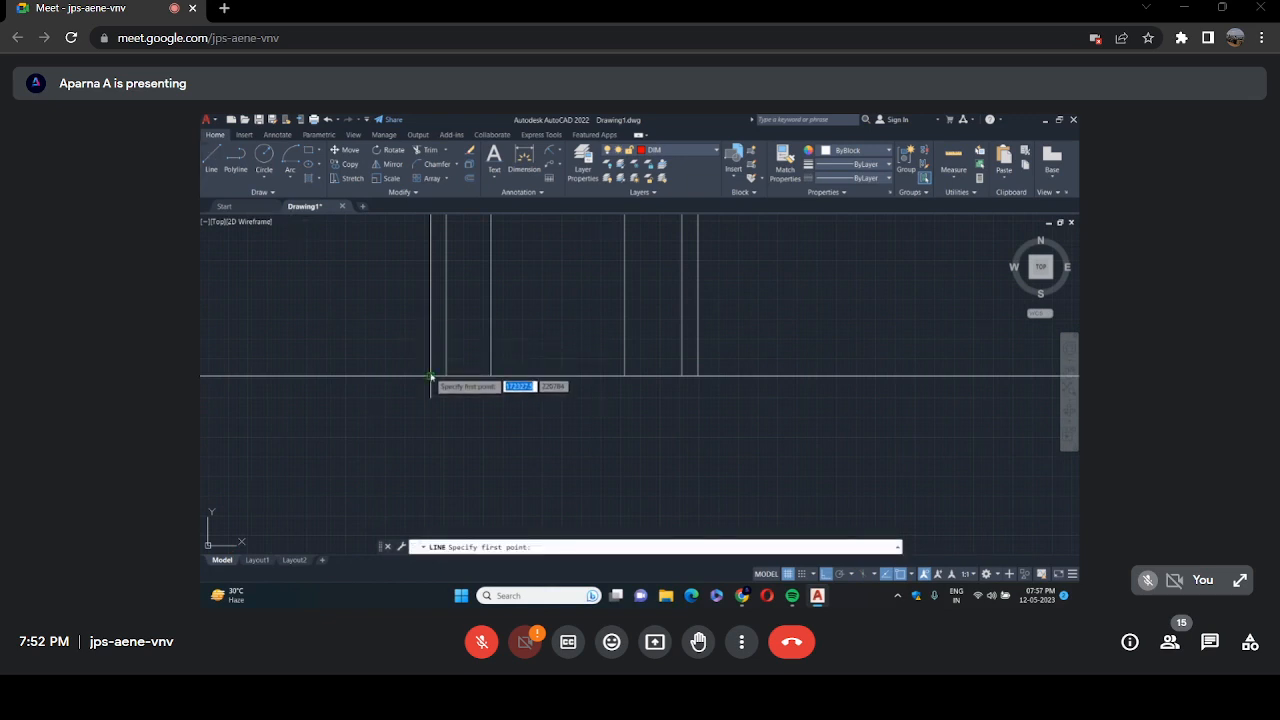
pyautogui.click(431, 377)
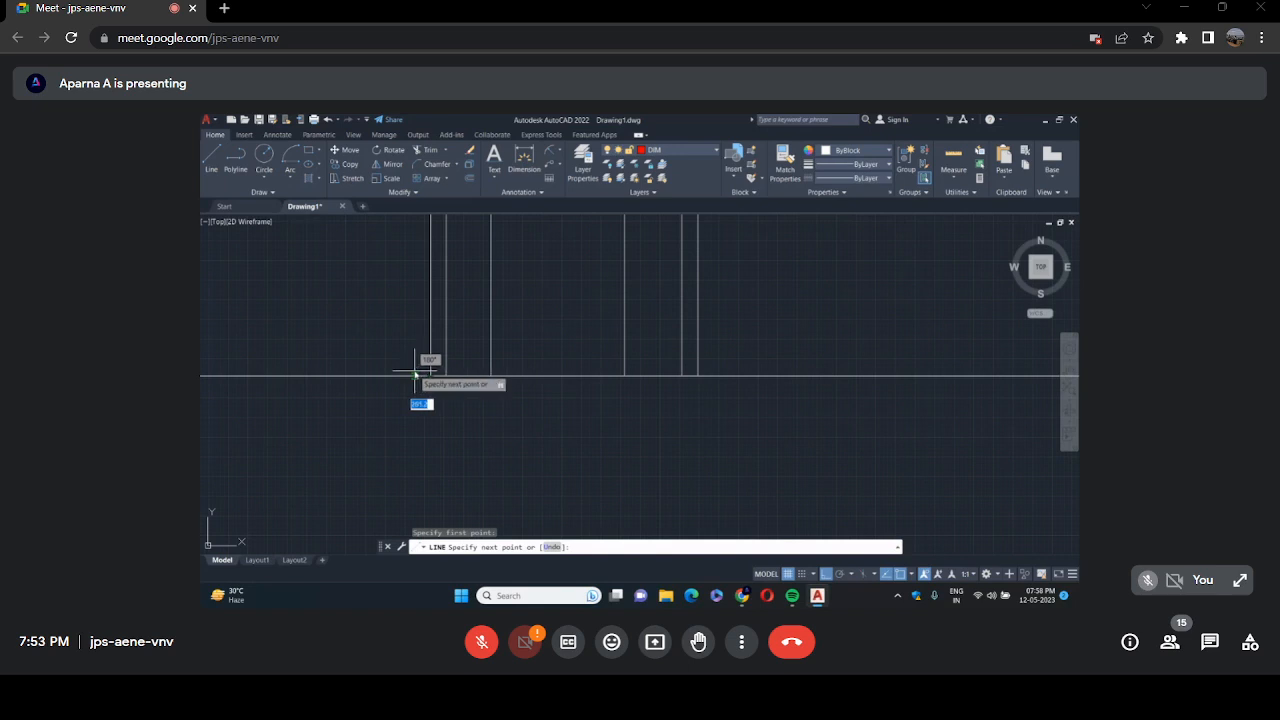
pyautogui.write('50')
pyautogui.press('Return')
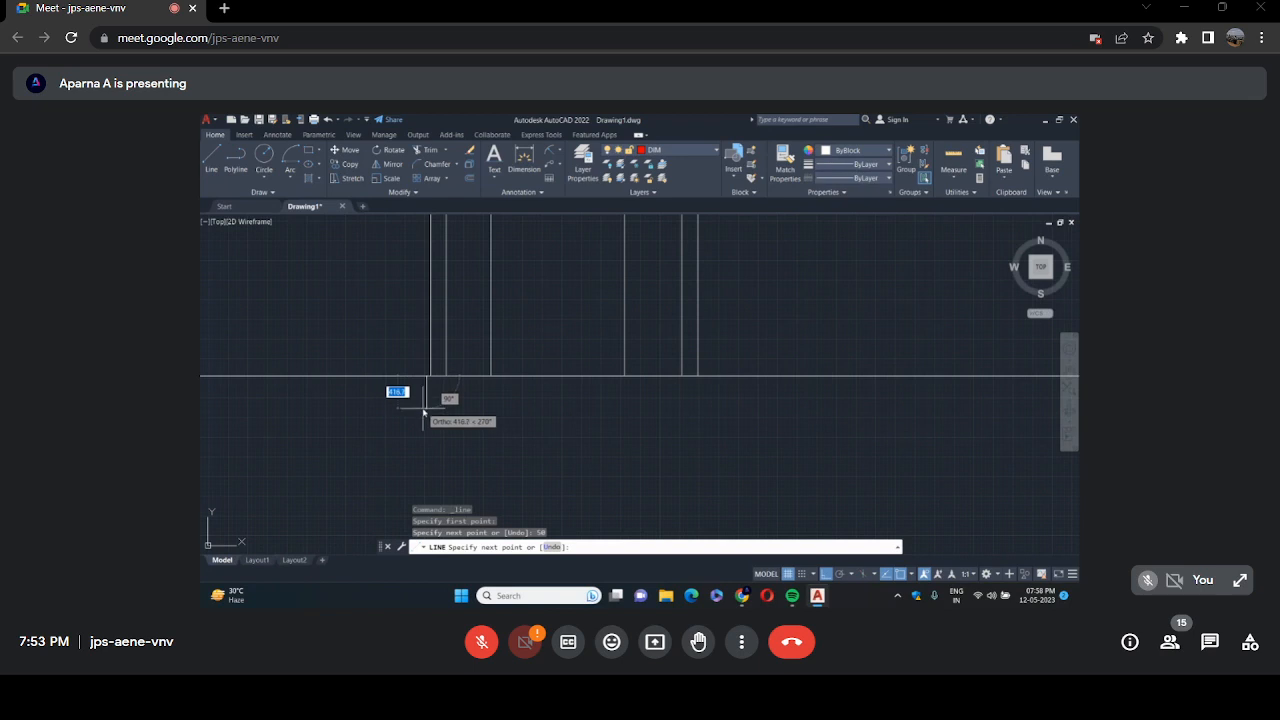
pyautogui.write('450')
pyautogui.press('Return')
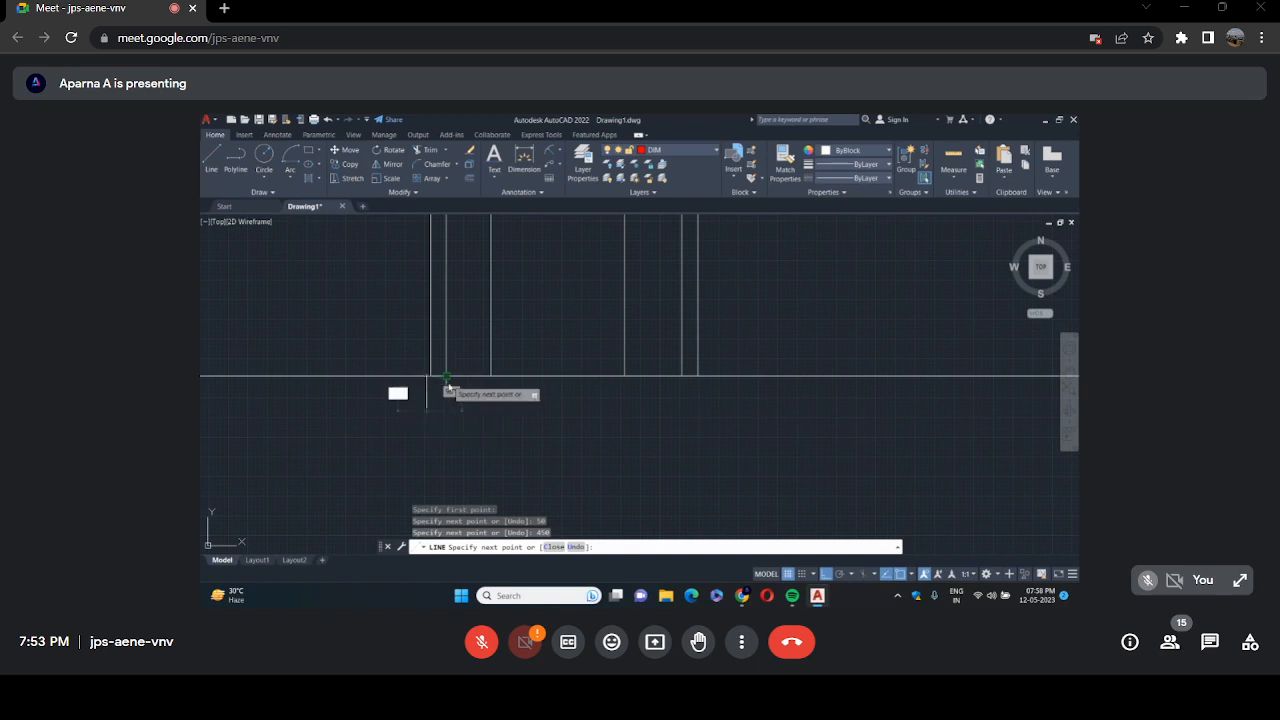
# Continue the outline horizontally to align with the wall's inner face, extend it 50 further, and close it vertically up to the ground line.
pyautogui.click(440, 410)
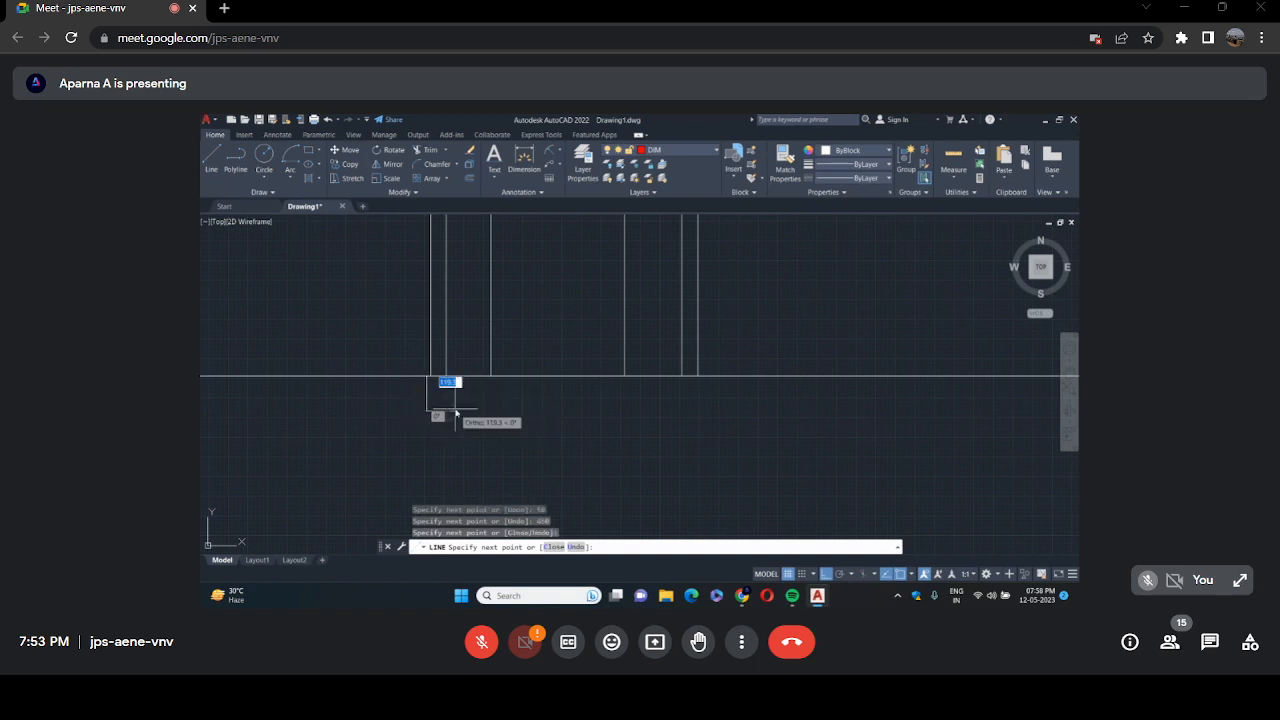
pyautogui.write('50')
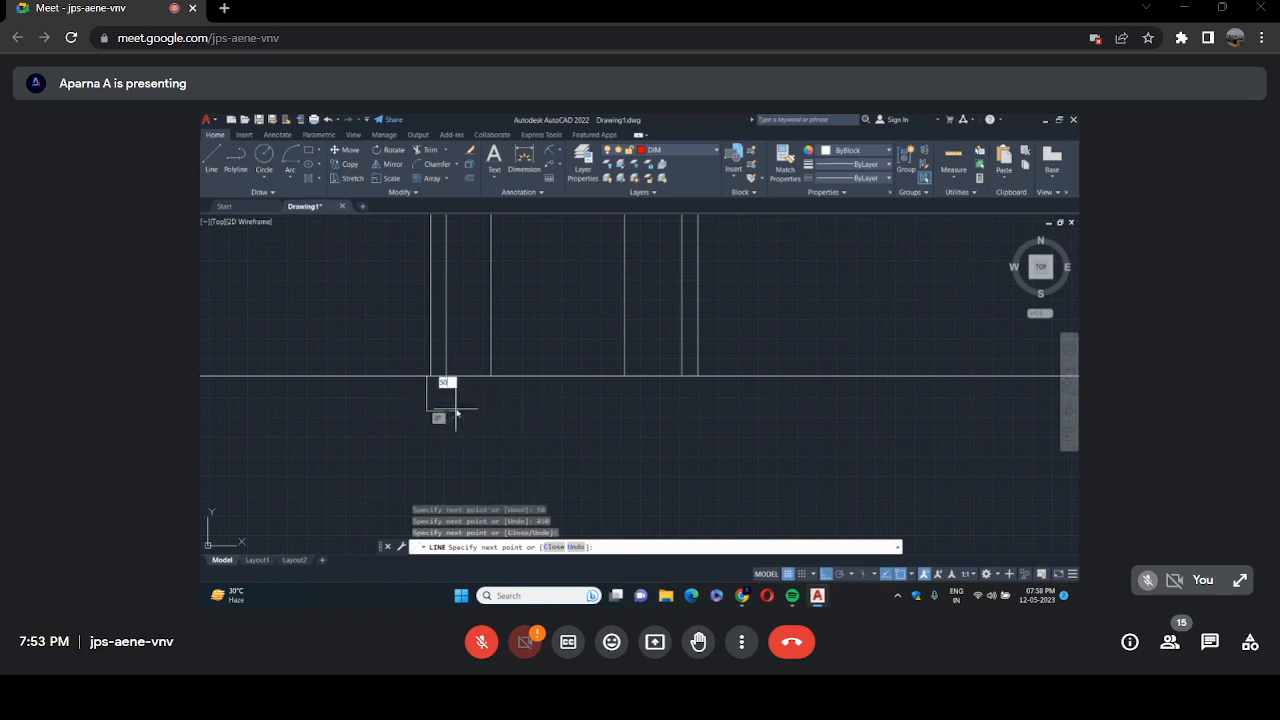
pyautogui.press('Return')
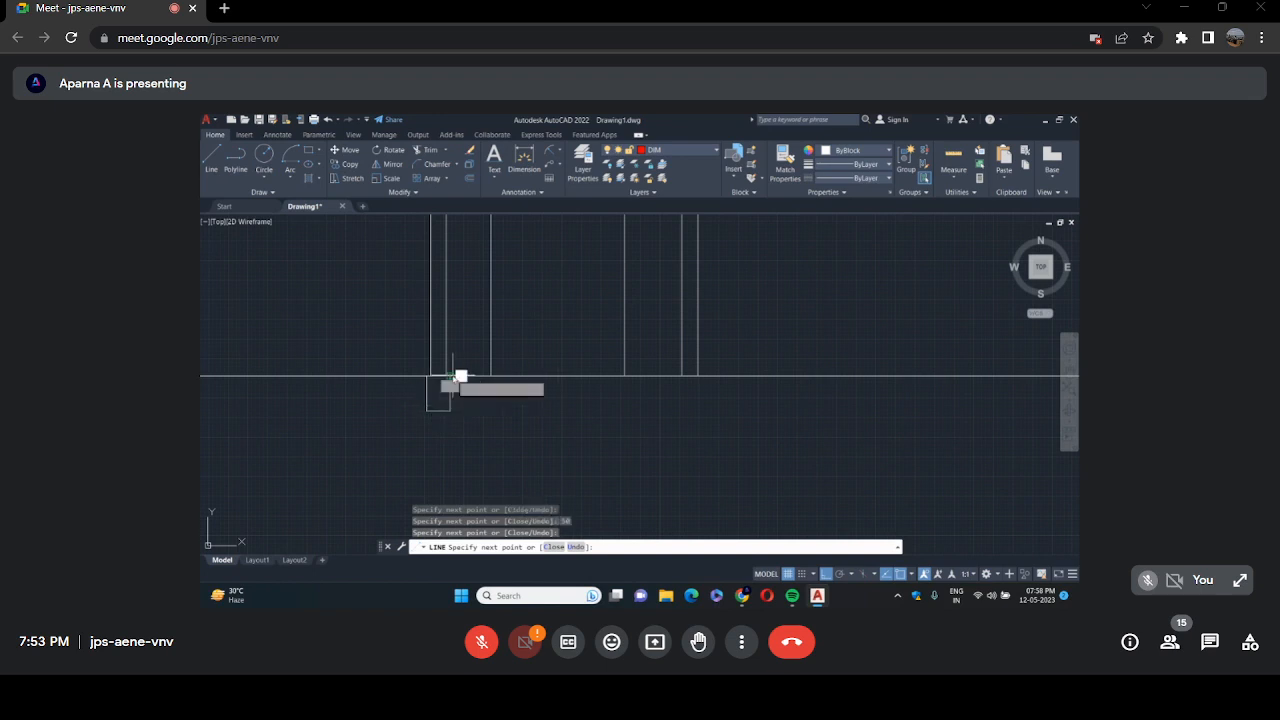
pyautogui.press('Return')
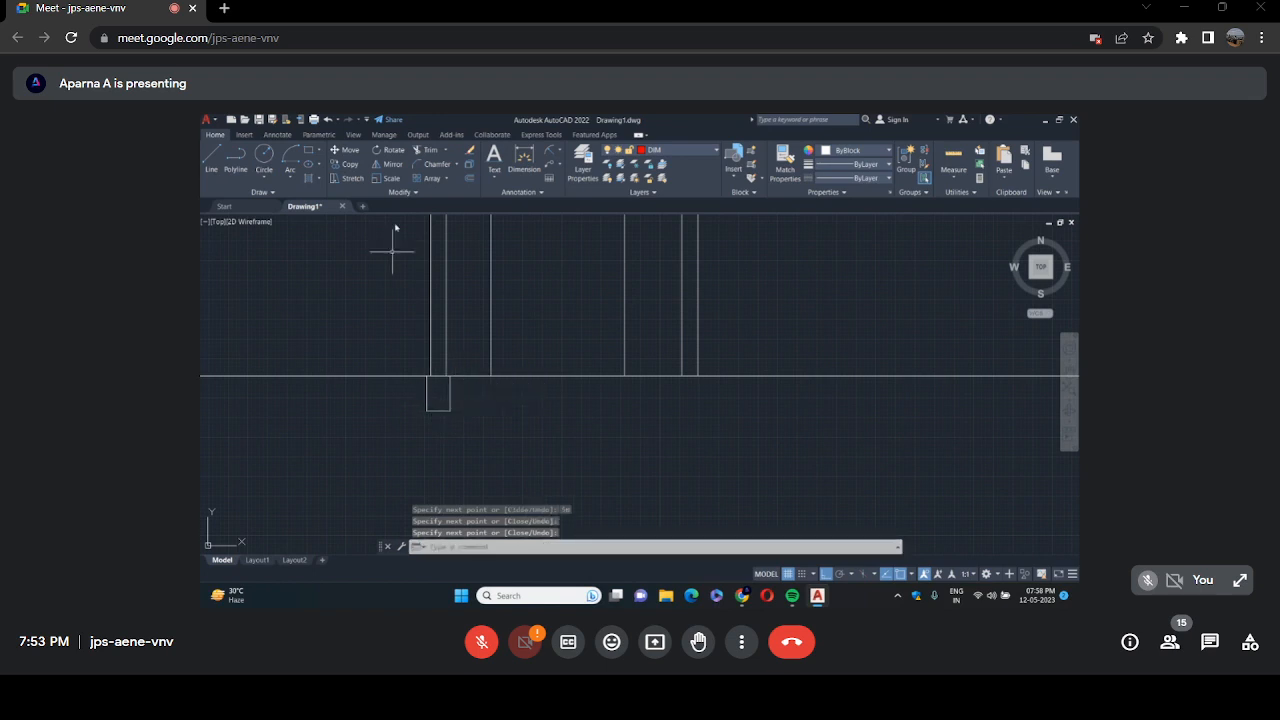
# Draw a line from the lower-left corner of the 450-deep block, 75 to the left and 600 downward.
pyautogui.rightClick(272, 310)
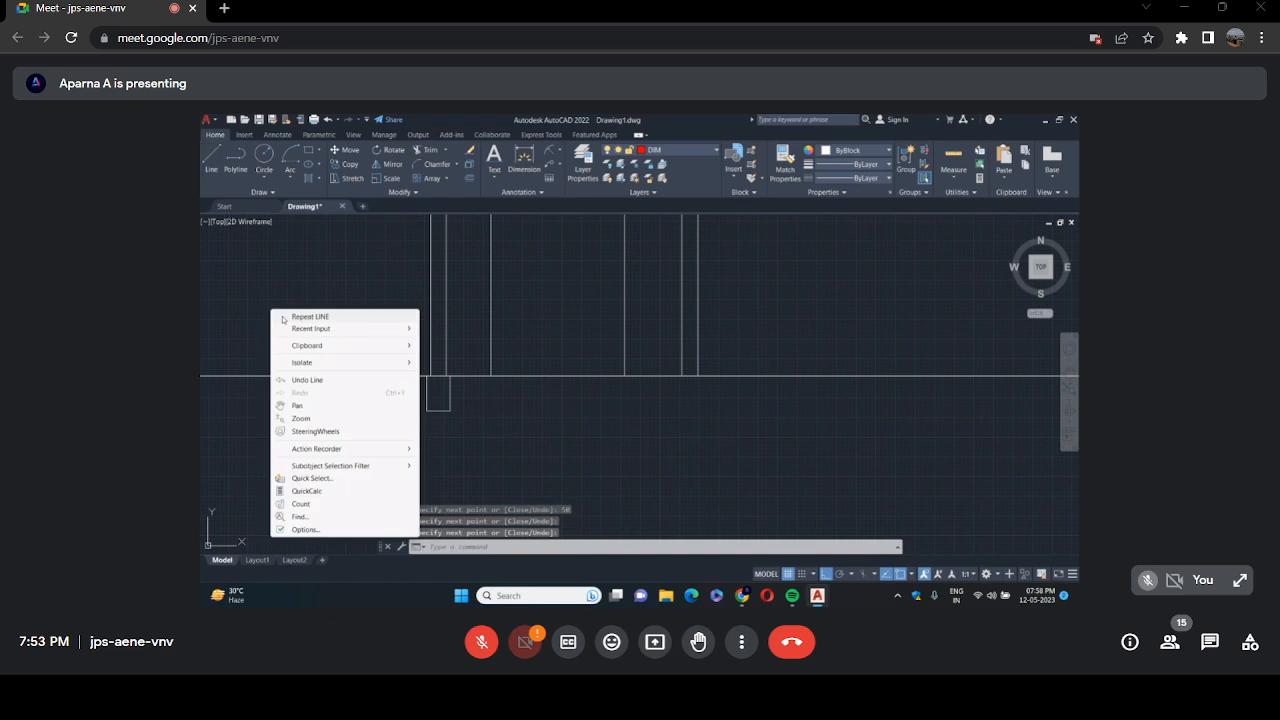
pyautogui.click(310, 316)
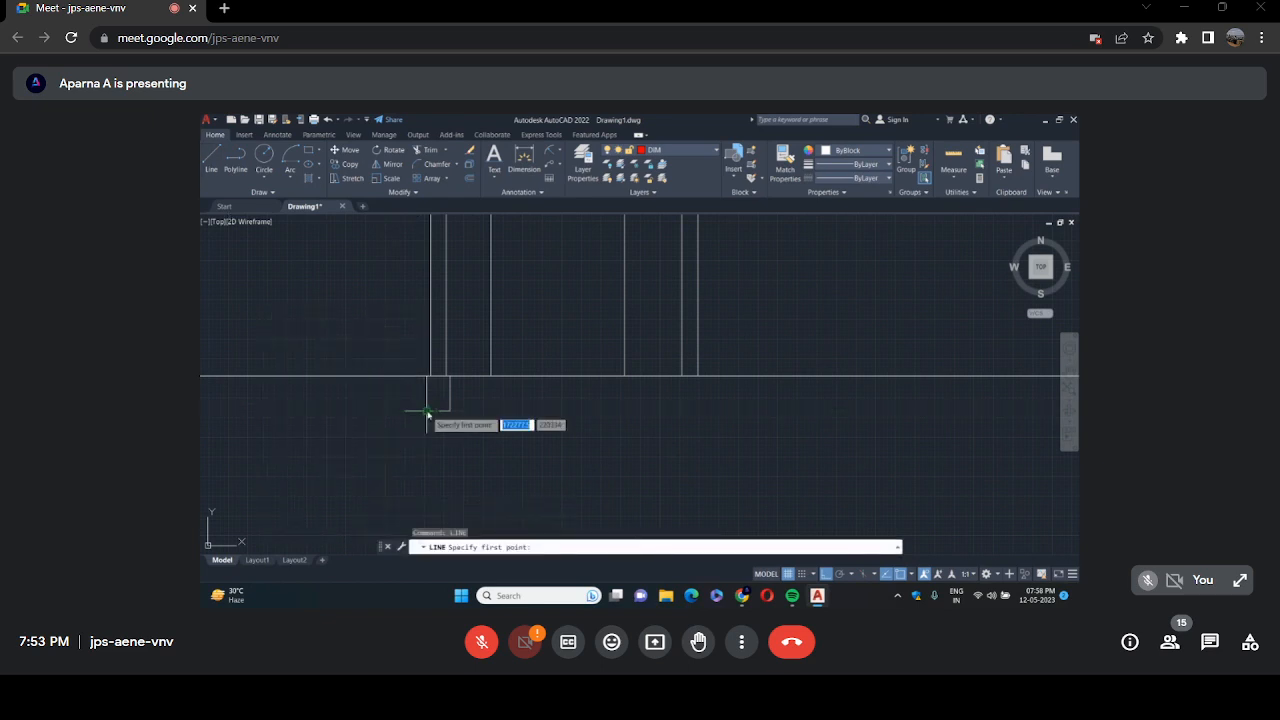
pyautogui.scroll(5, 427, 413)
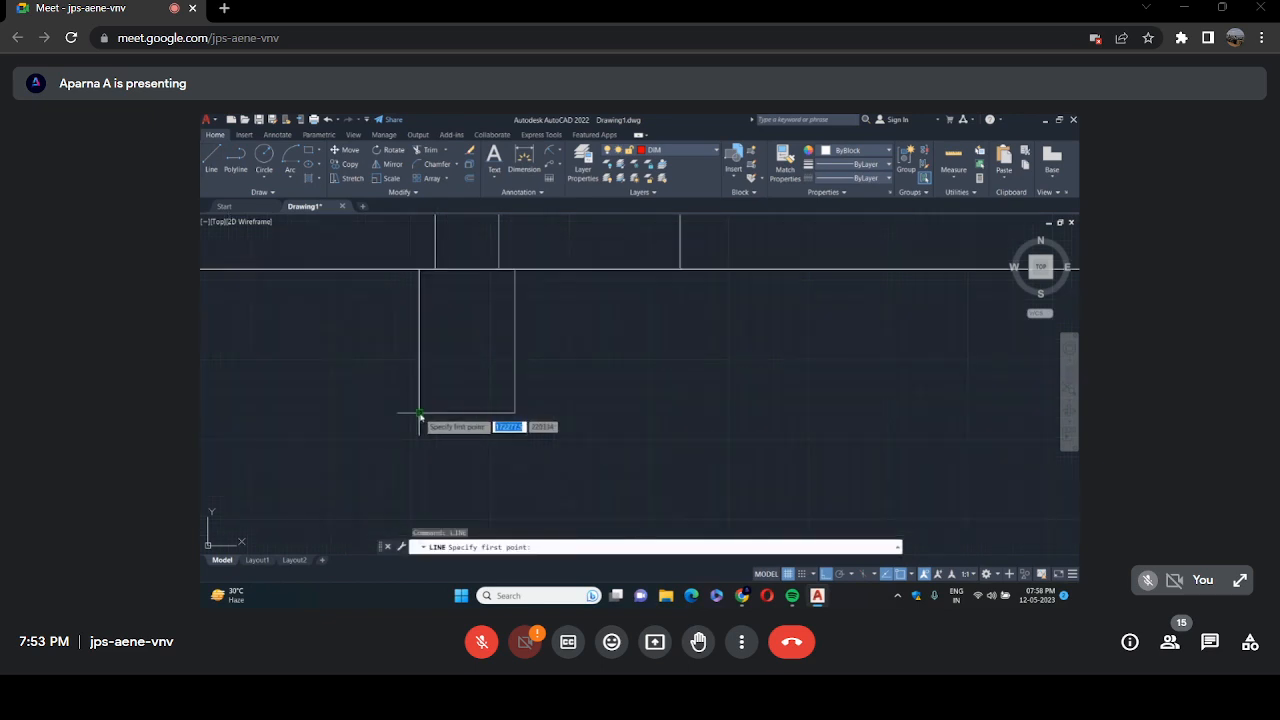
pyautogui.click(419, 412)
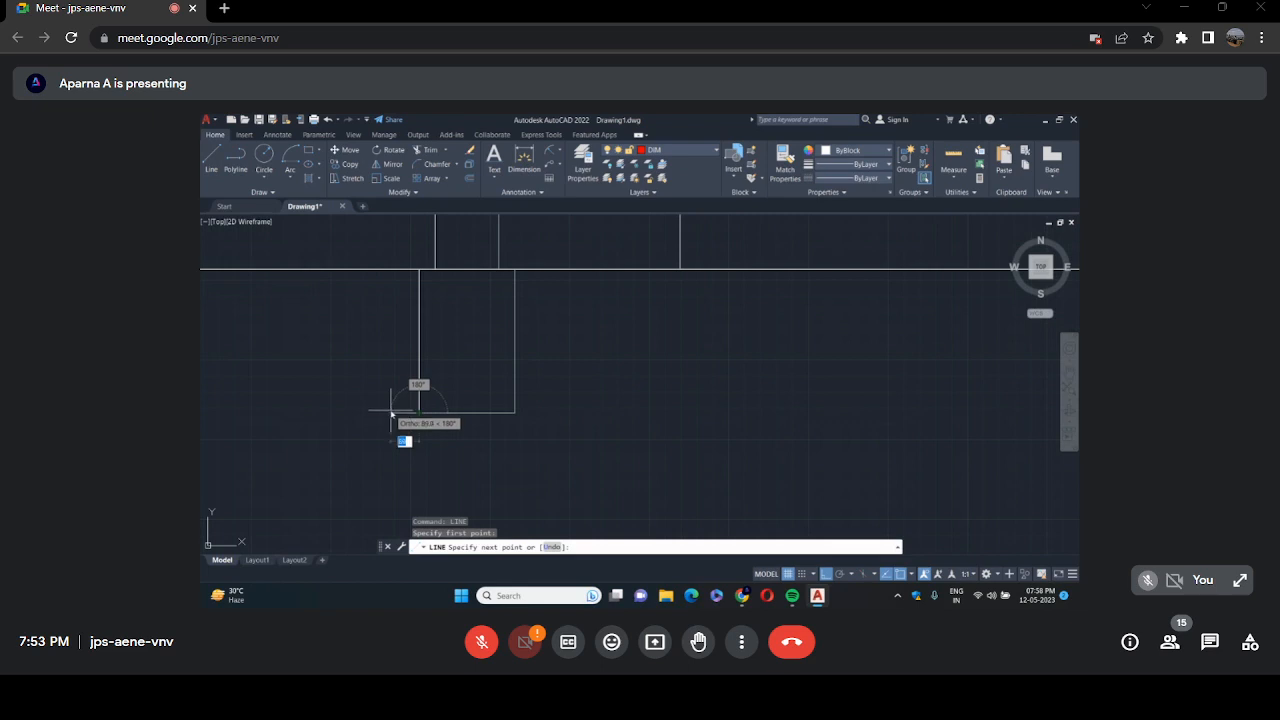
pyautogui.write('75')
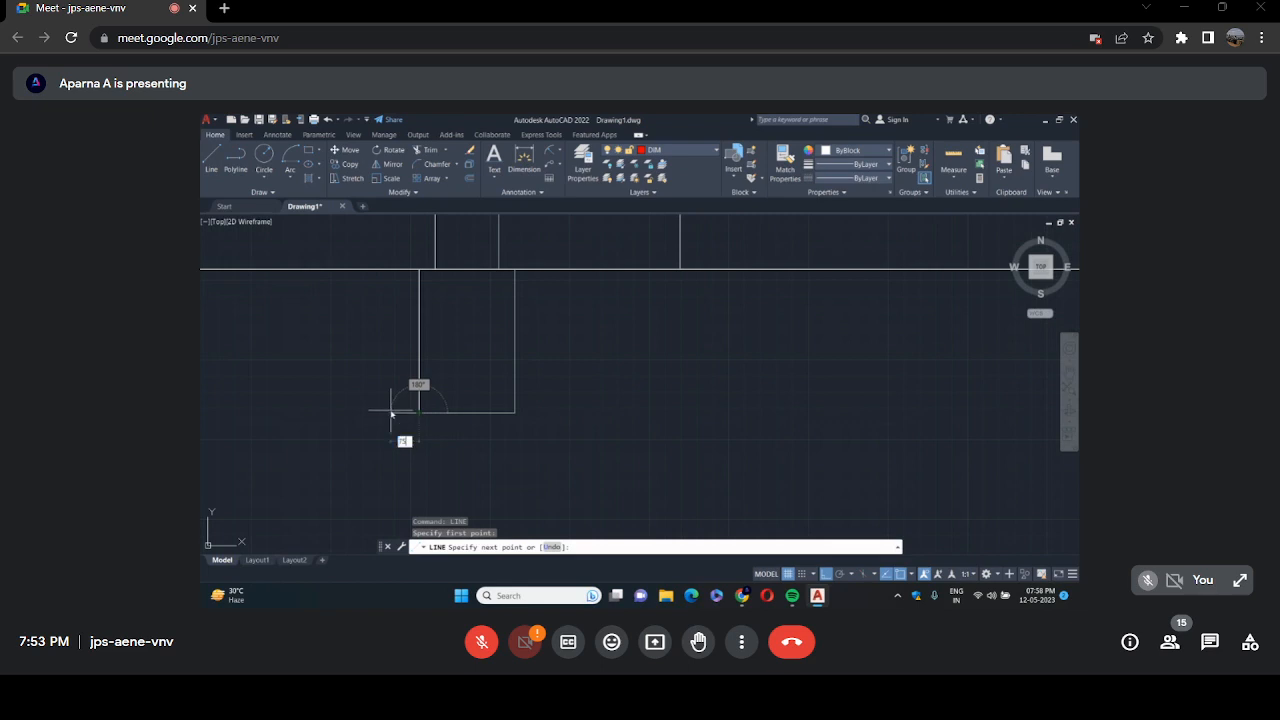
pyautogui.press('Return')
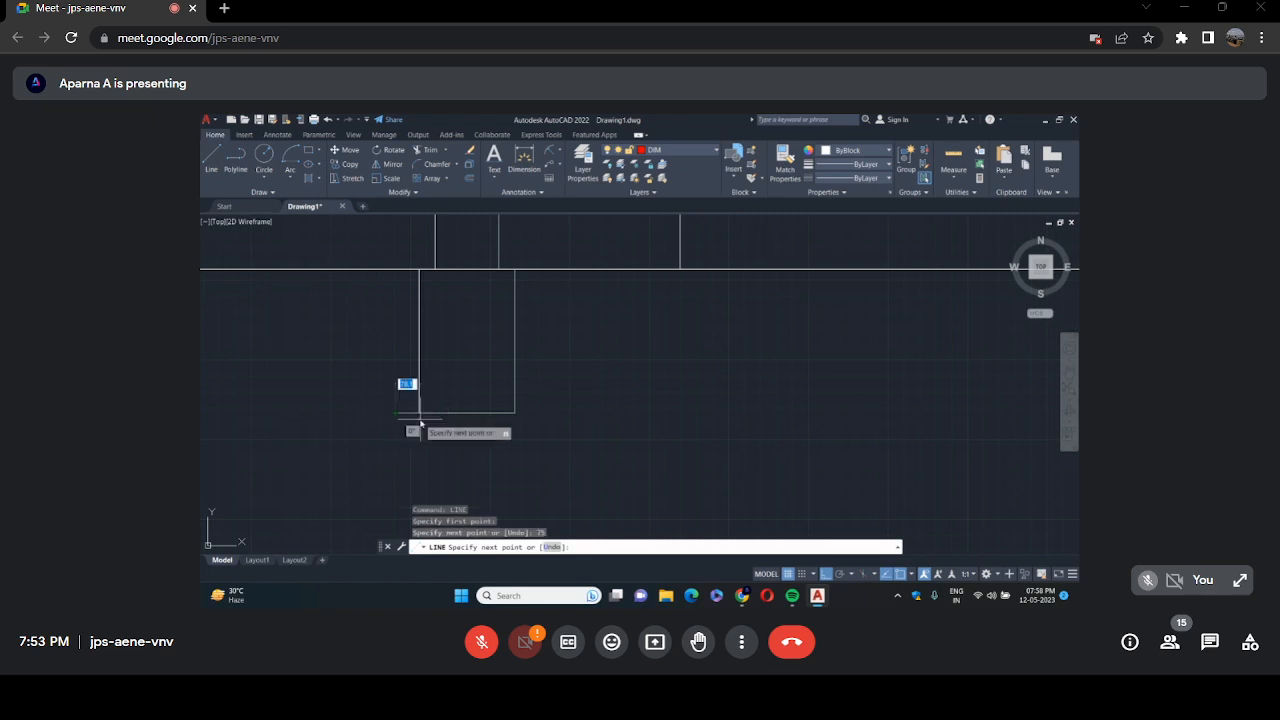
pyautogui.scroll(-6, 425, 430)
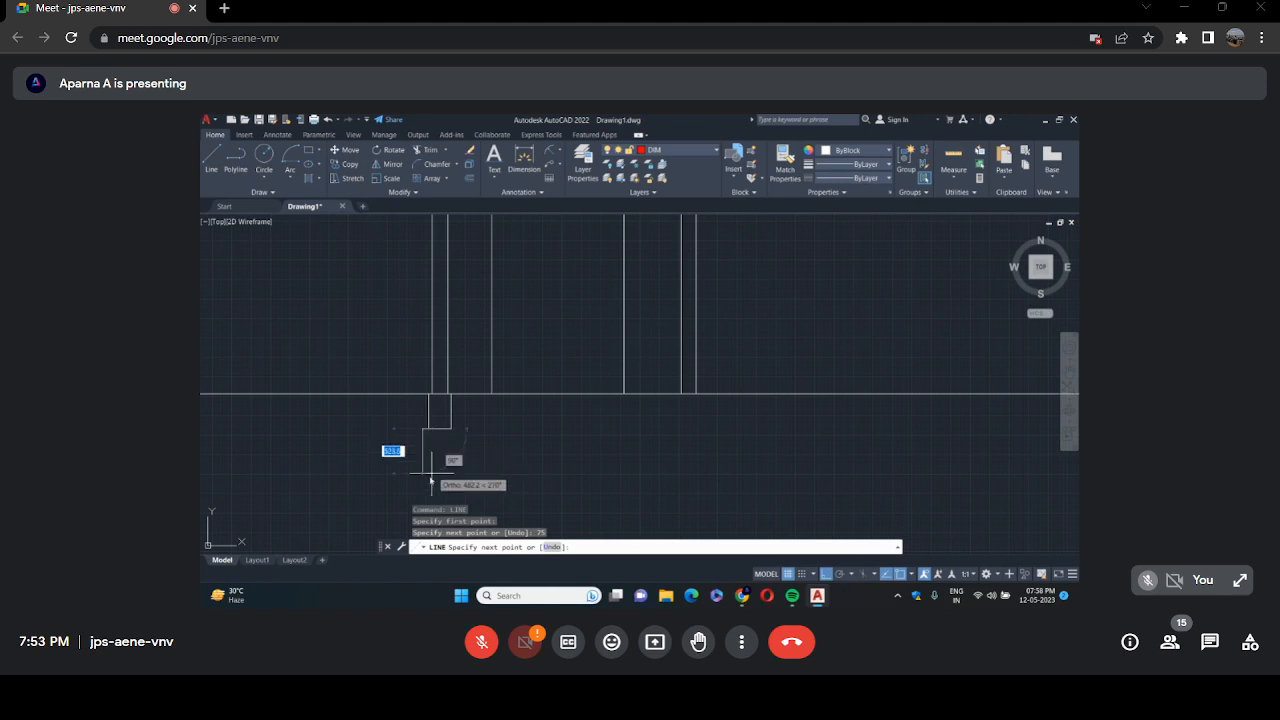
pyautogui.write('600')
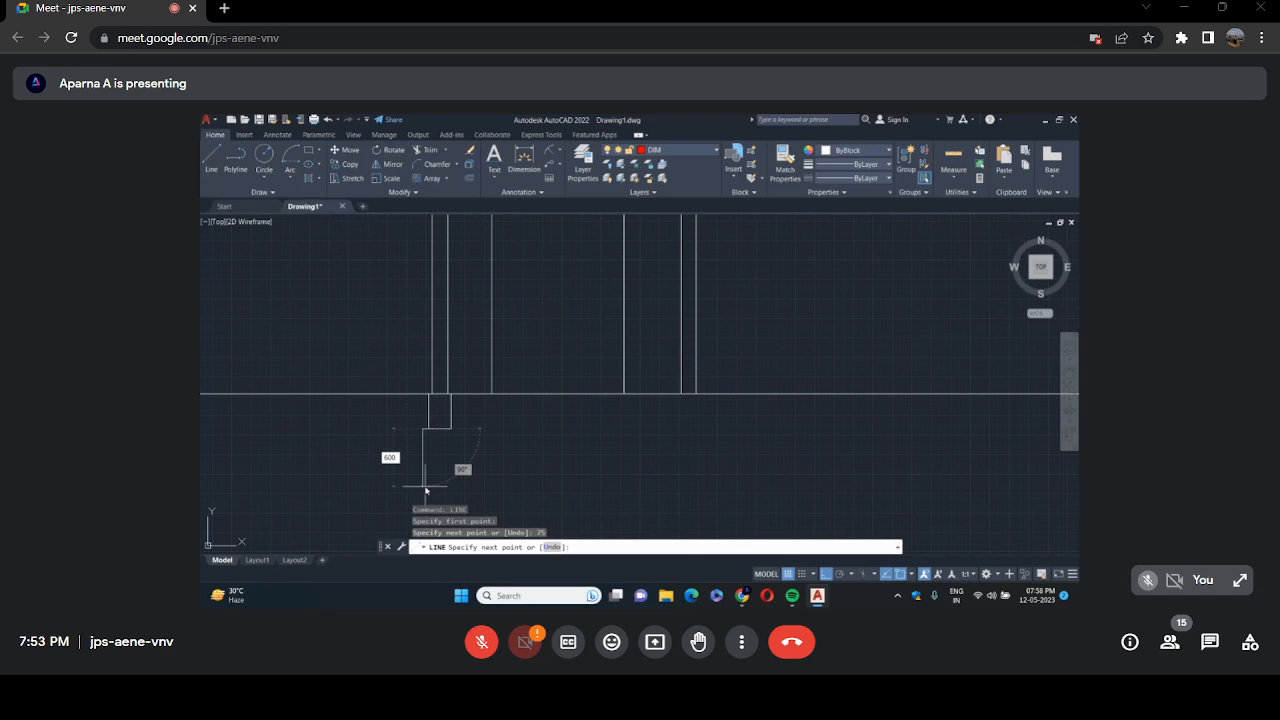
pyautogui.press('Return')
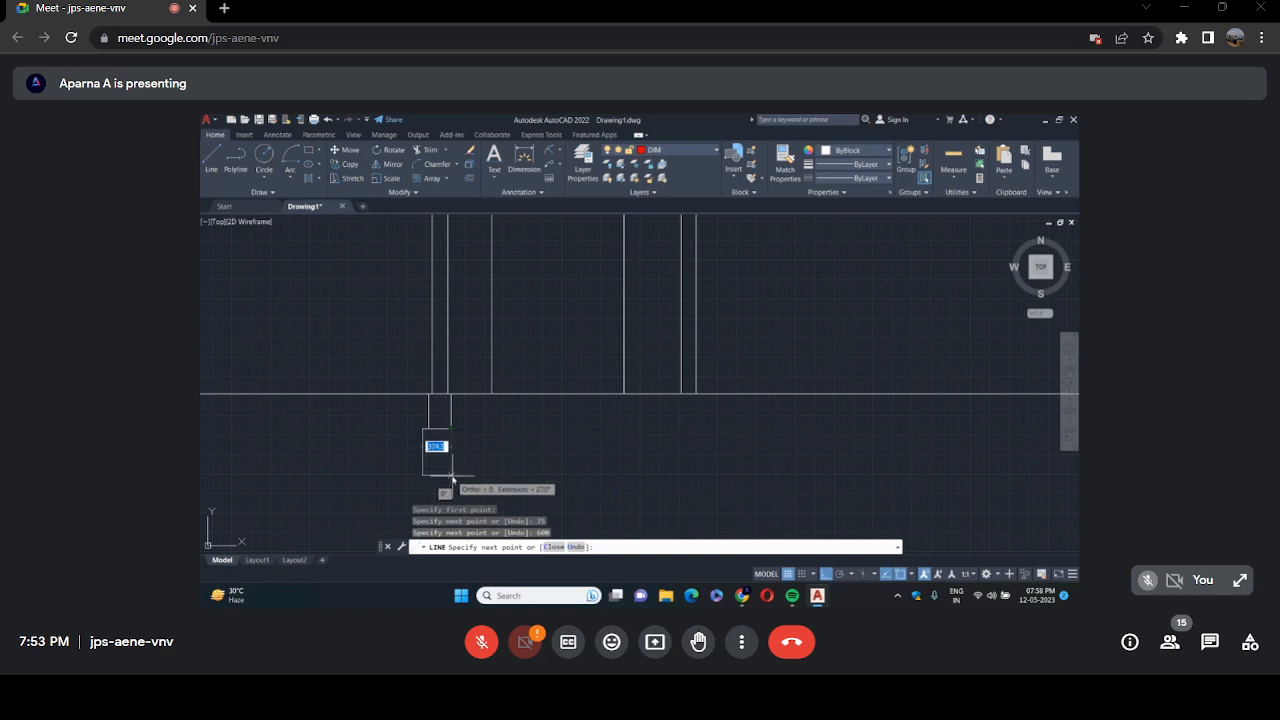
# Continue the second foundation block to align with the upper block's right edge, extend it 75 further, and run it up to the upper block's base level.
pyautogui.click(455, 475)
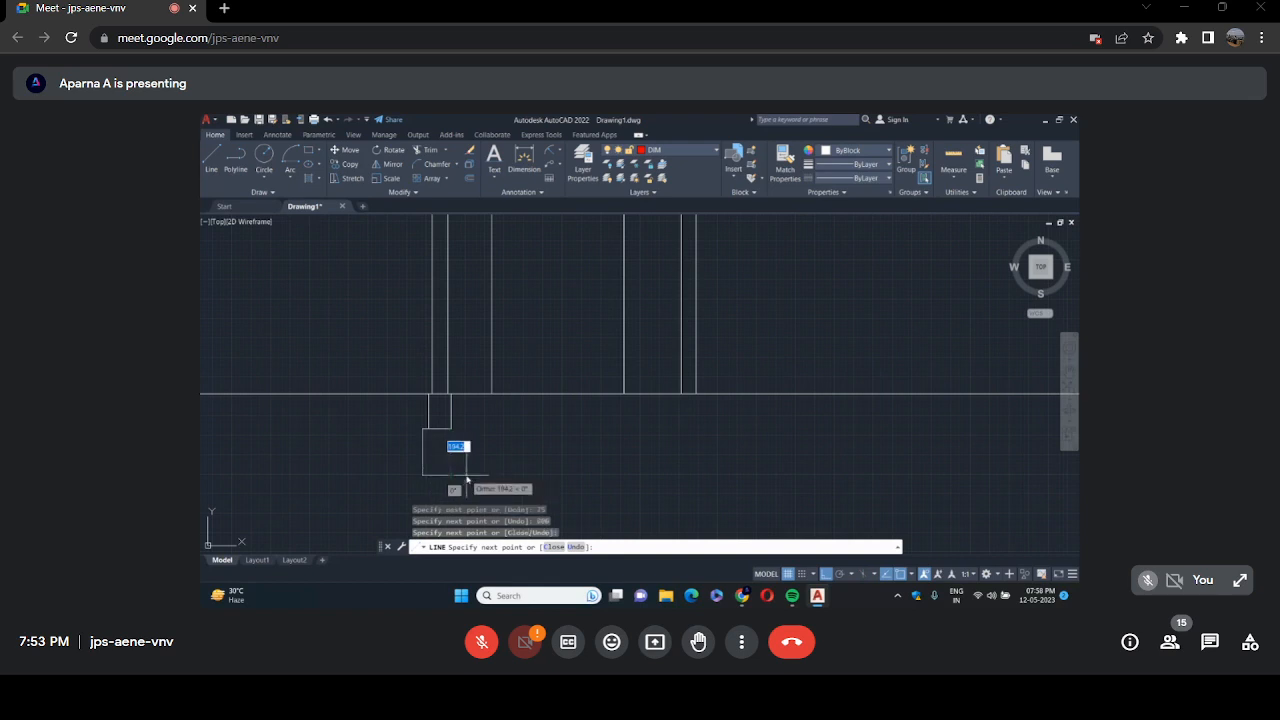
pyautogui.write('75')
pyautogui.press('Return')
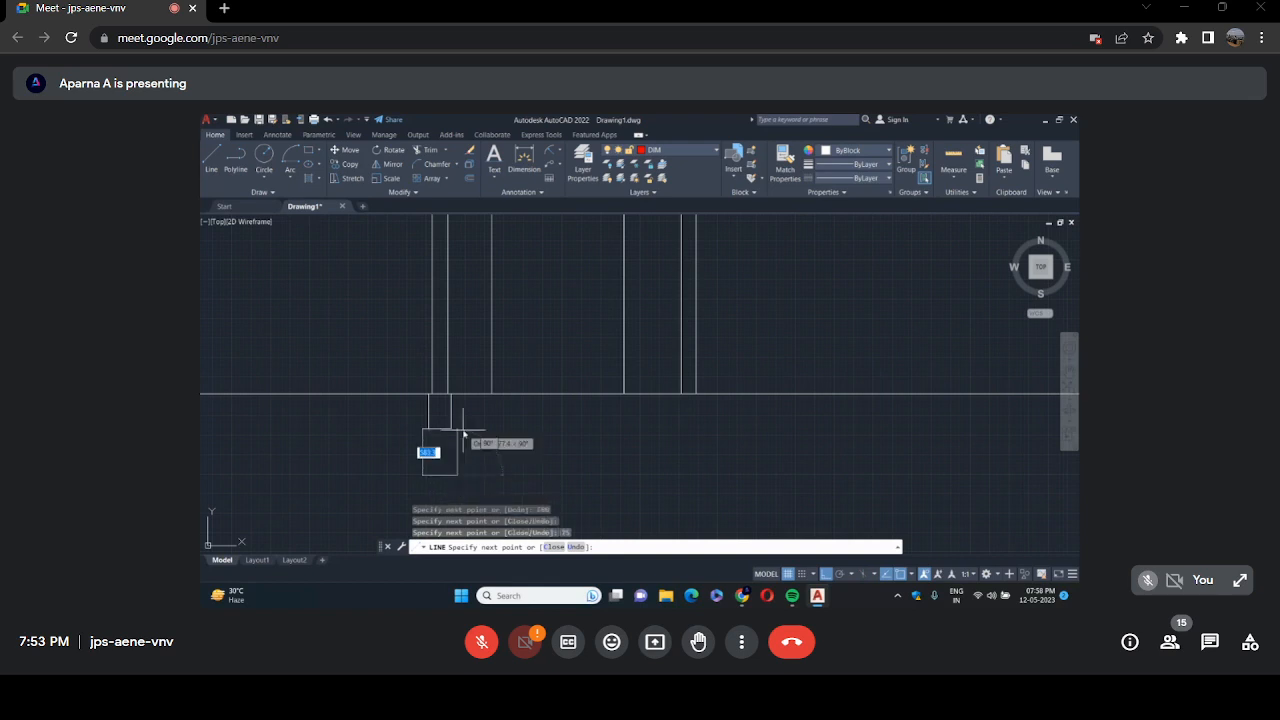
pyautogui.scroll(4, 463, 433)
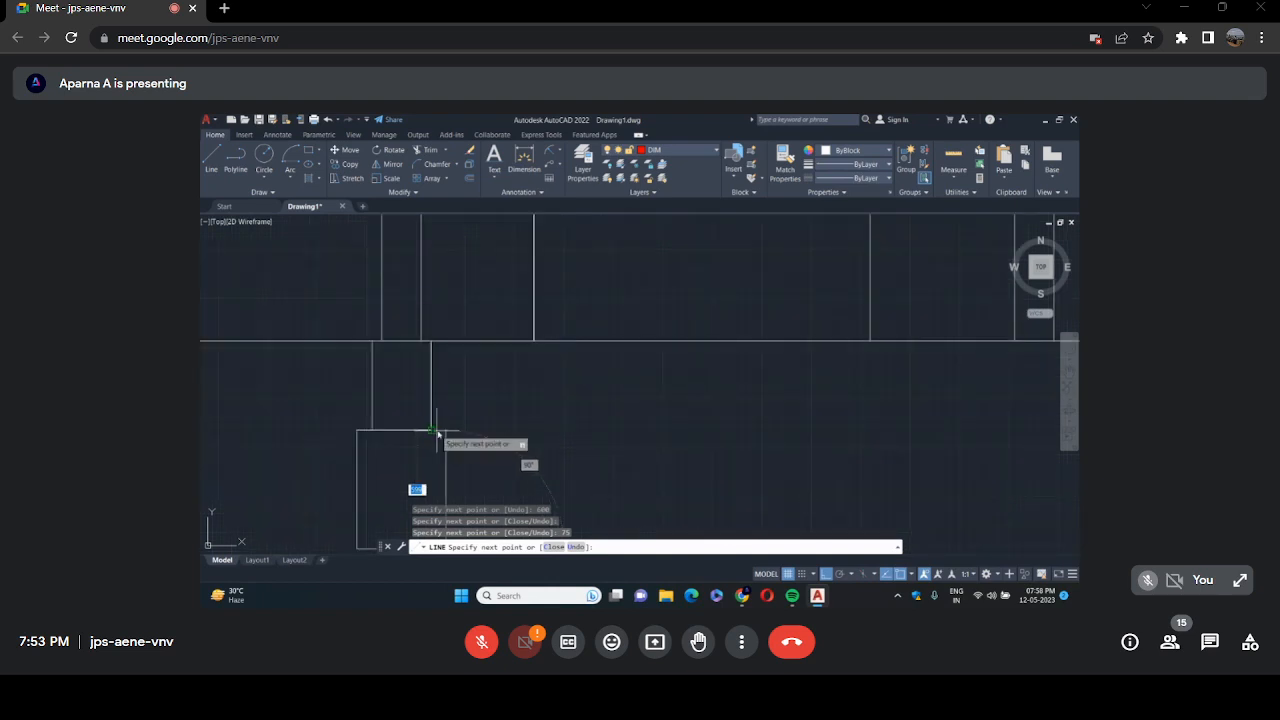
pyautogui.click(445, 432)
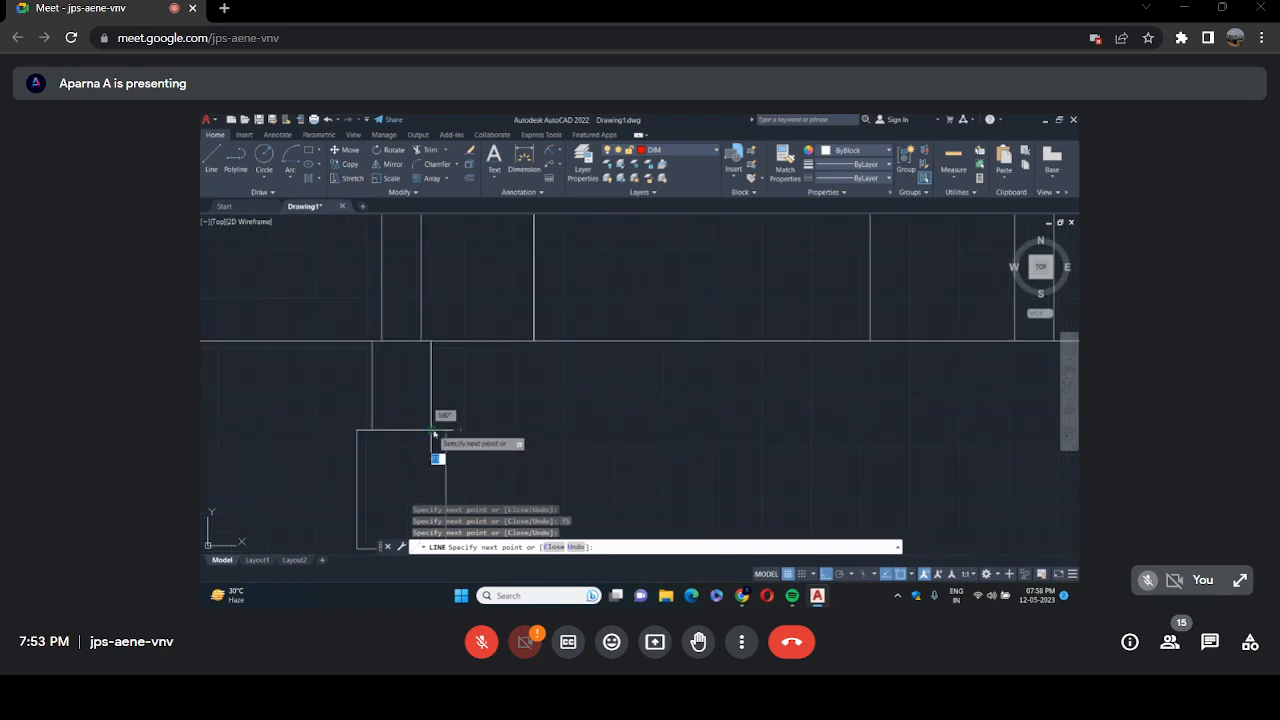
pyautogui.press('Escape')
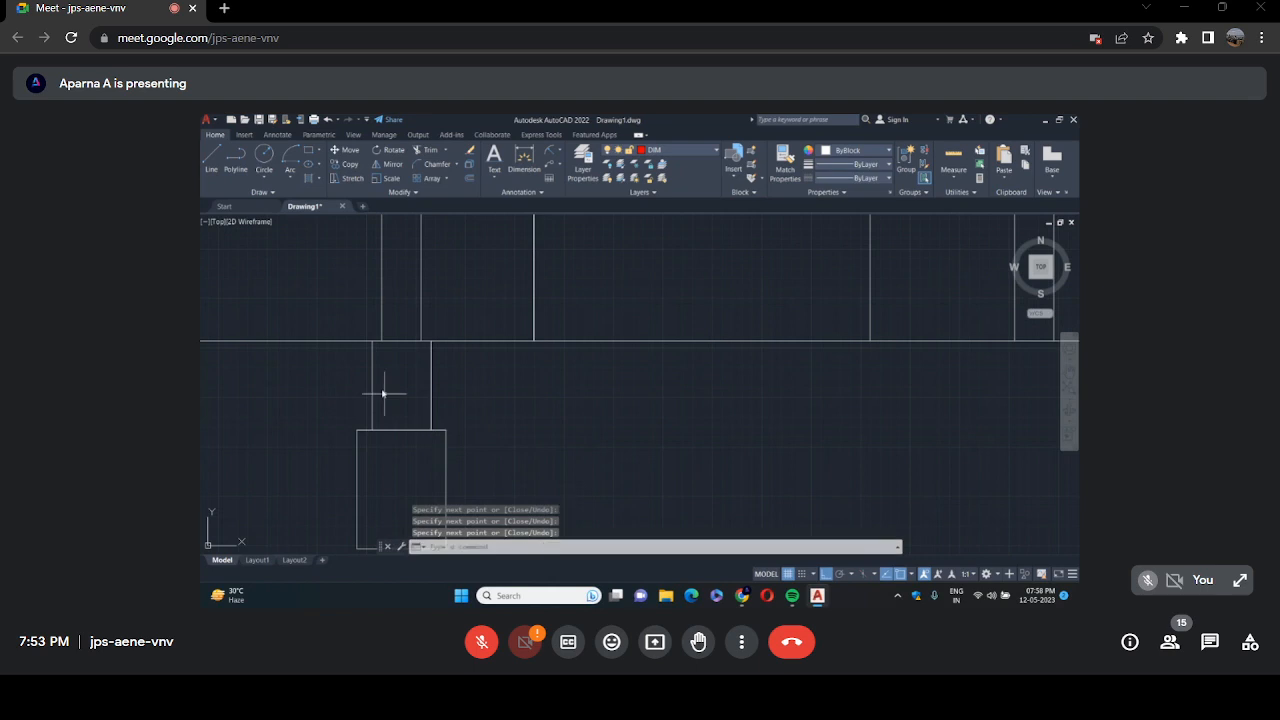
# Draw a line from the lower-left corner of the 600-deep foundation block, 150 to the left and 200 downward.
pyautogui.scroll(-2, 518, 398)
pyautogui.scroll(-2, 518, 398)
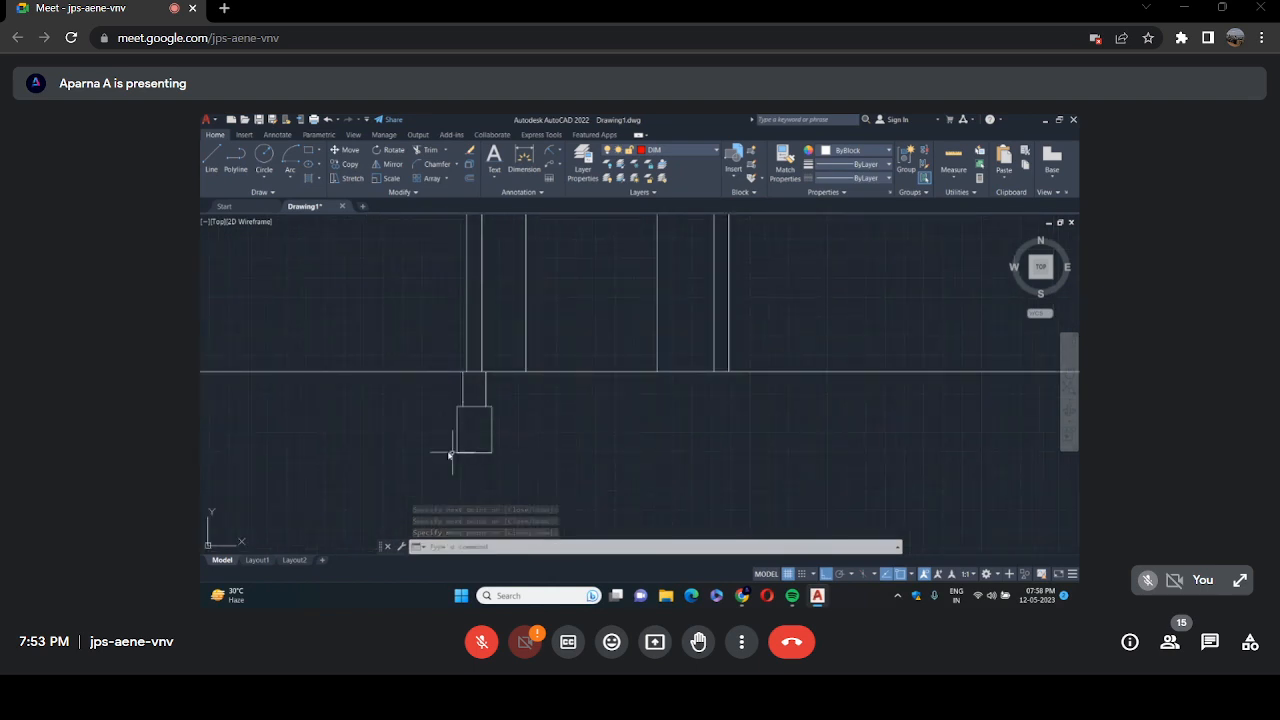
pyautogui.click(208, 168)
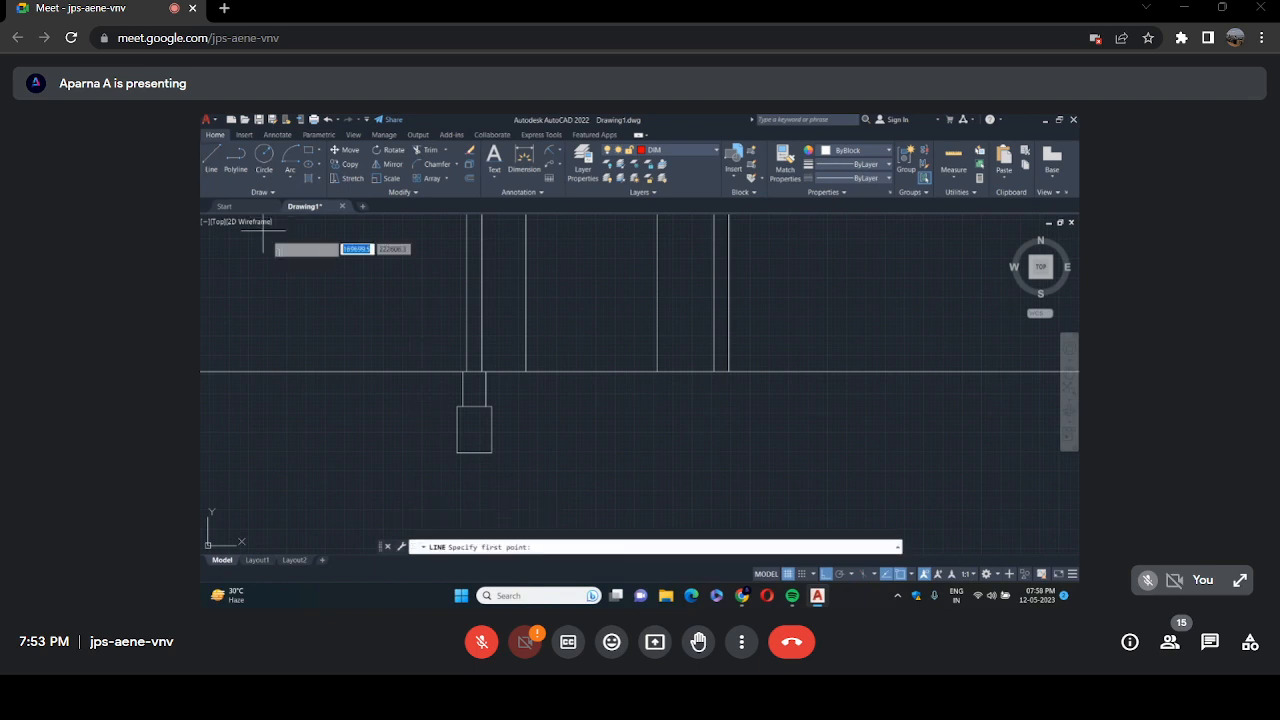
pyautogui.scroll(3, 456, 440)
pyautogui.click(455, 484)
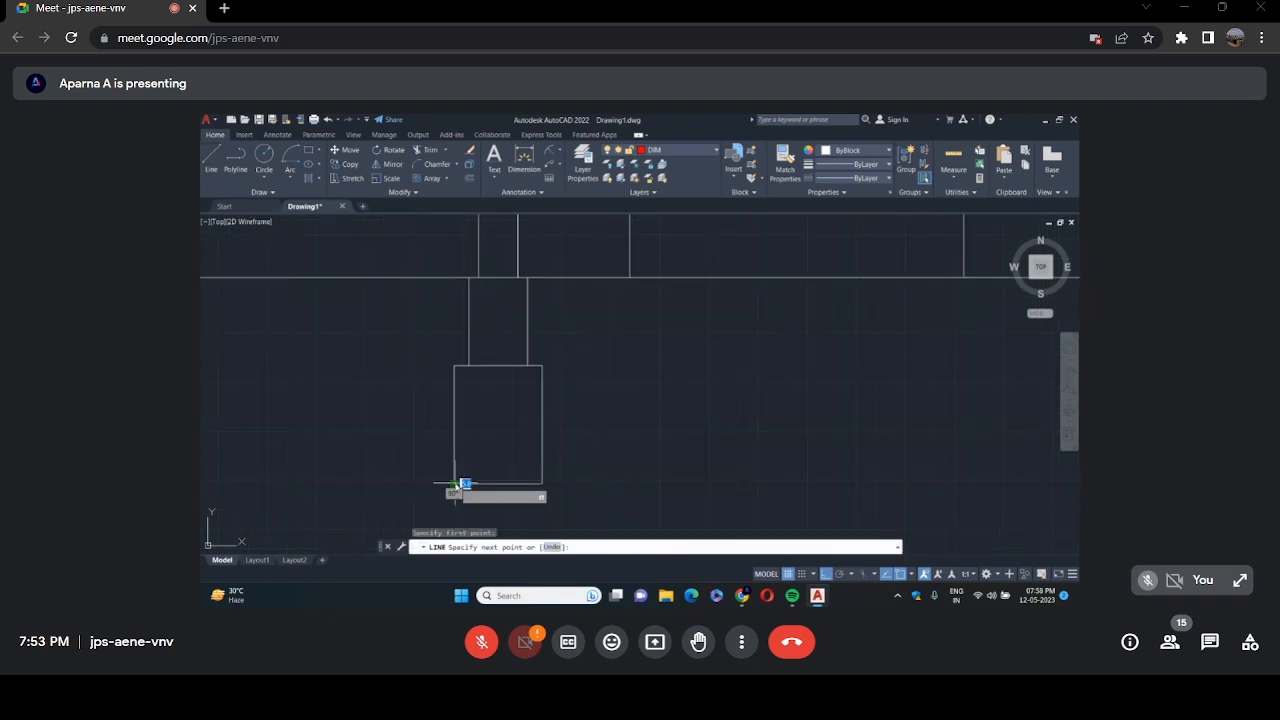
pyautogui.write('150')
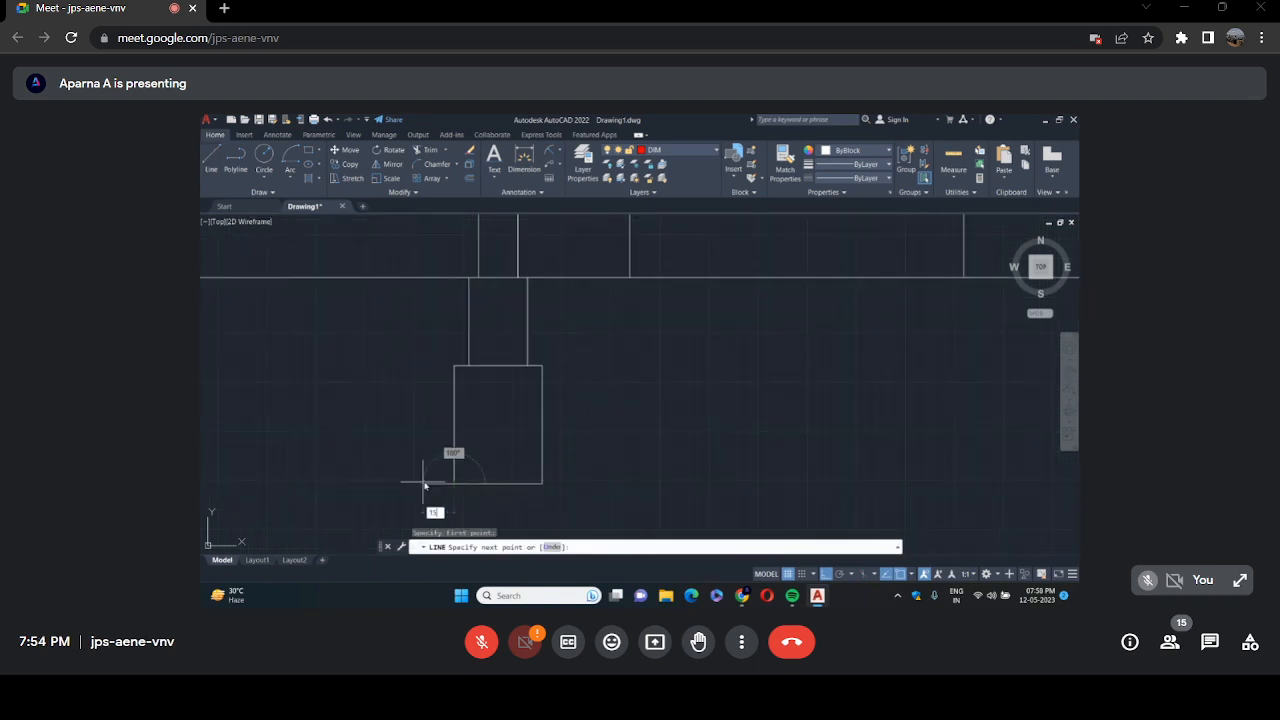
pyautogui.press('Return')
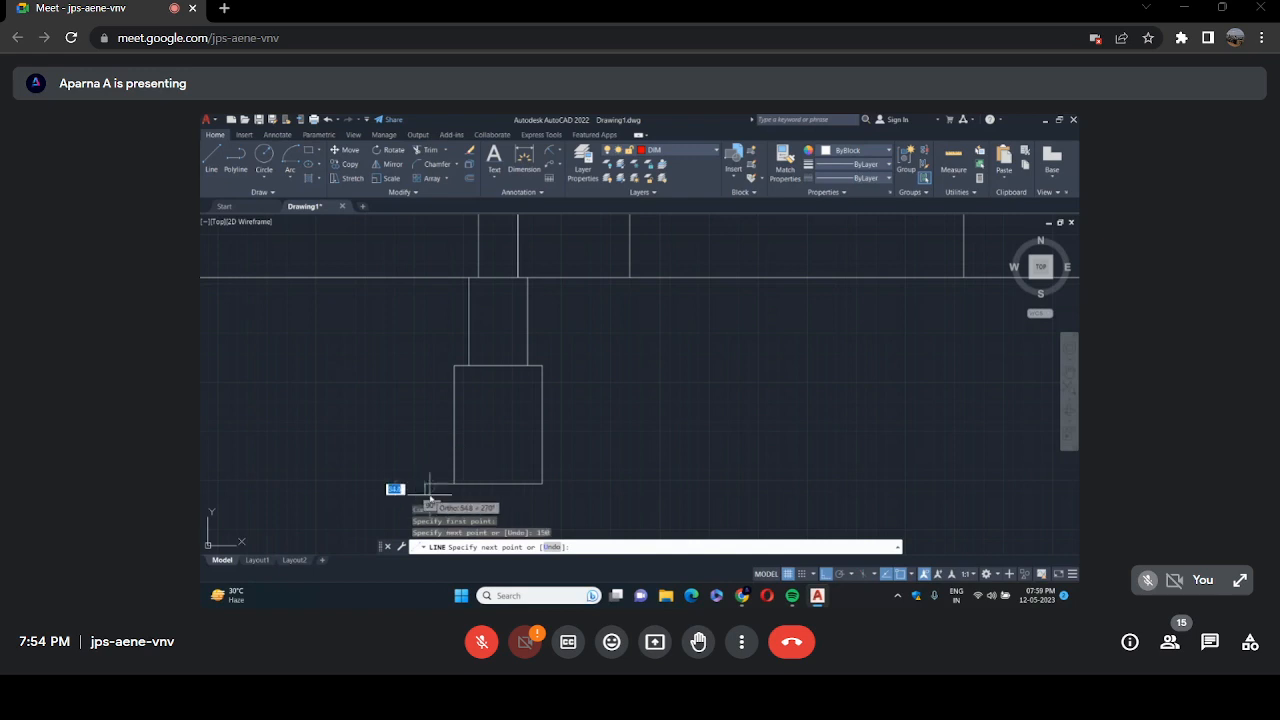
pyautogui.write('200')
pyautogui.press('Return')
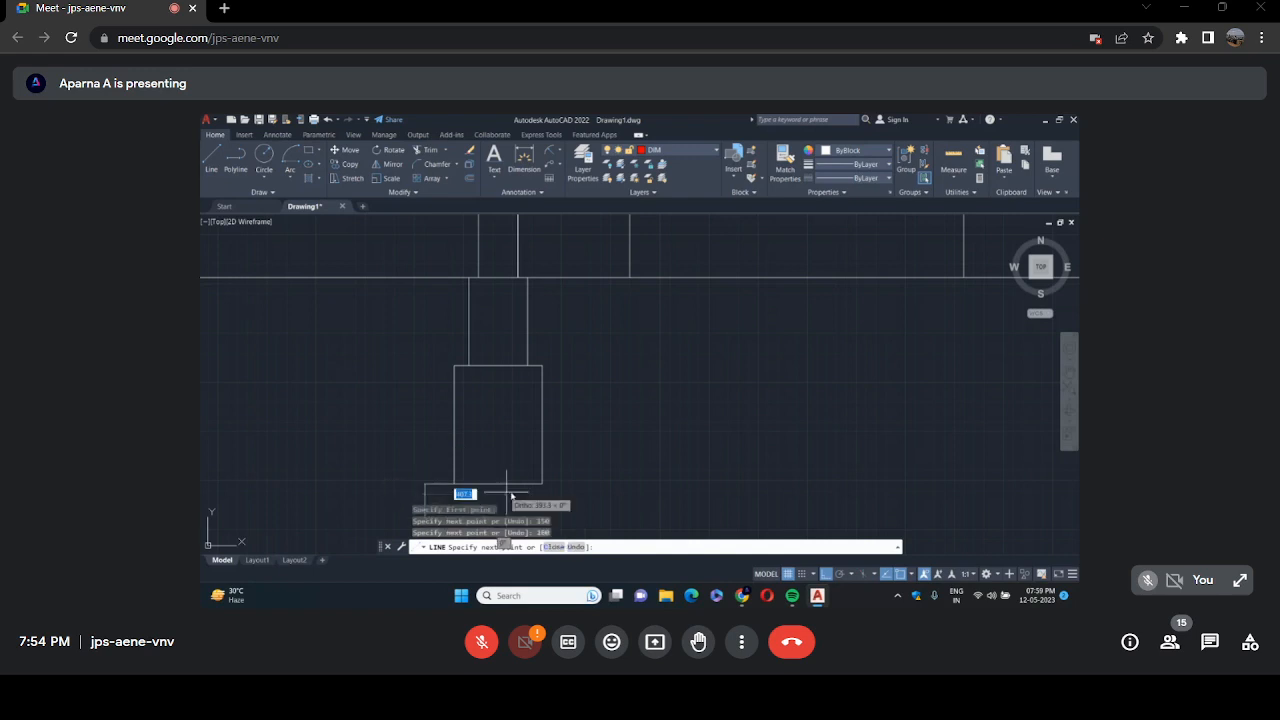
# Continue the footing's bottom edge 150, then to the upper block's right edge and 150 further, and run it up to the upper block's base level.
pyautogui.scroll(-2, 511, 494)
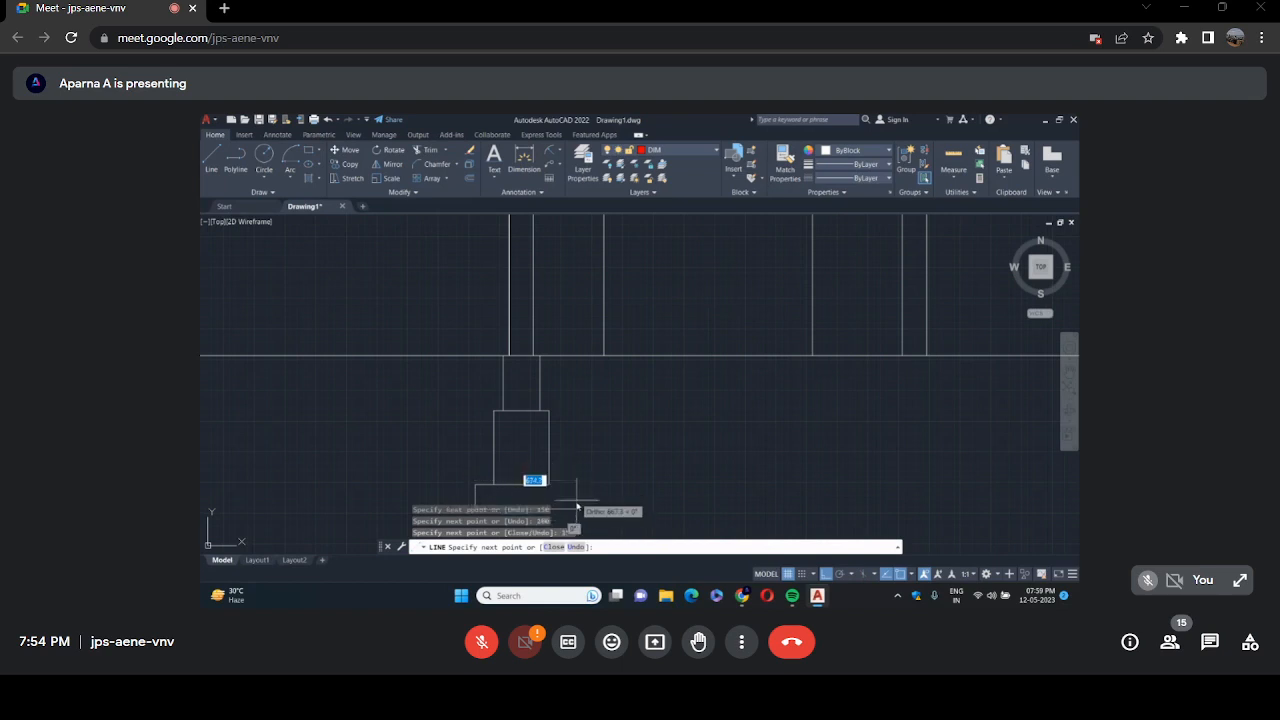
pyautogui.scroll(-2, 570, 480)
pyautogui.scroll(3, 575, 492)
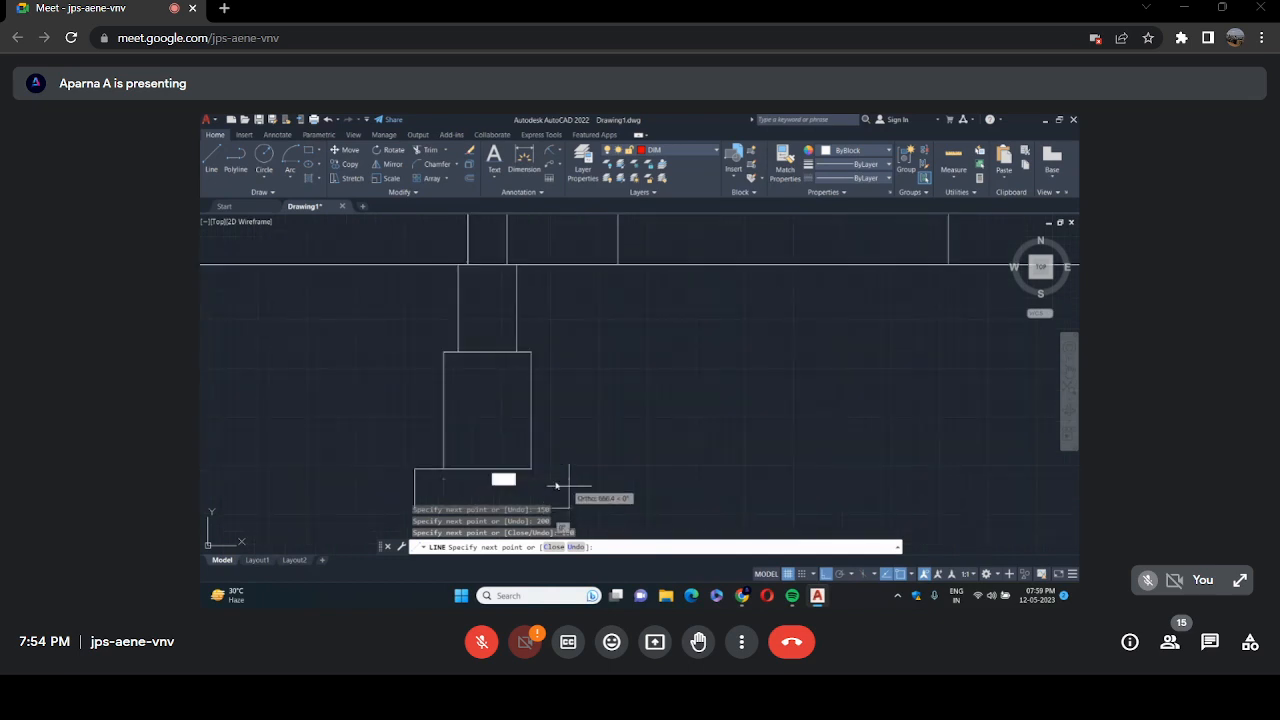
pyautogui.scroll(-3, 565, 470)
pyautogui.scroll(3, 555, 452)
pyautogui.scroll(2, 547, 455)
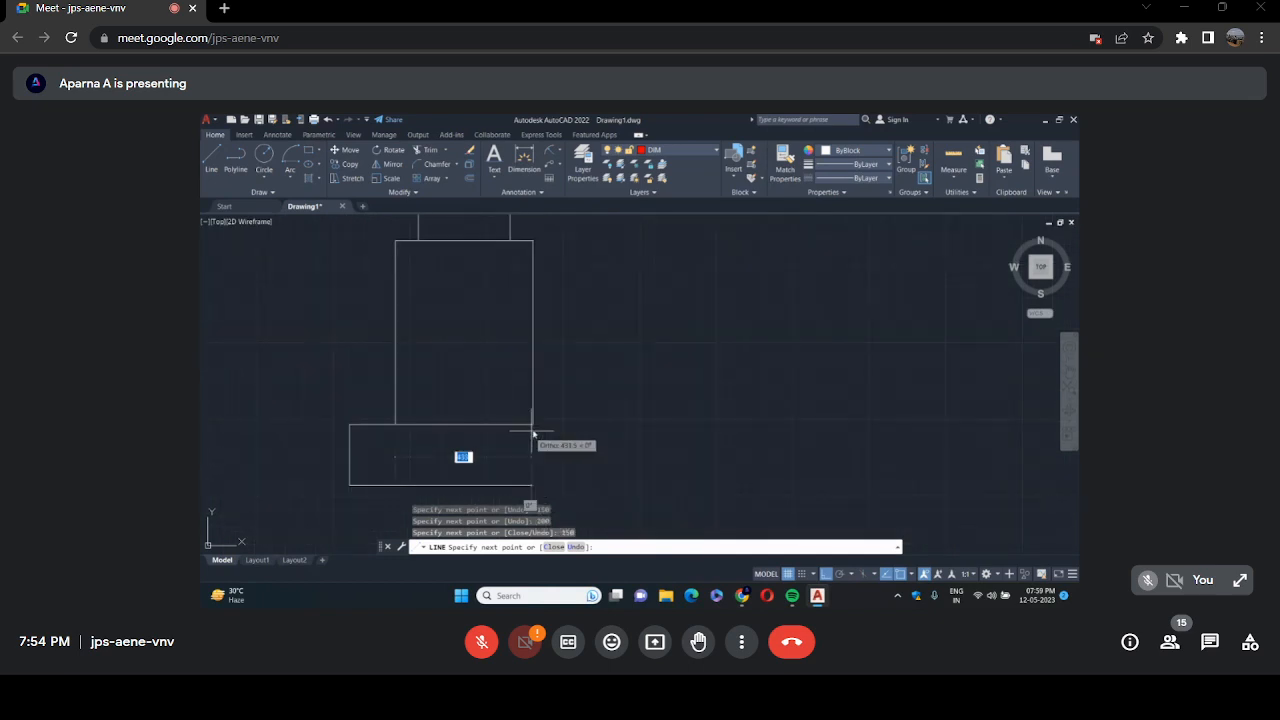
pyautogui.click(533, 486)
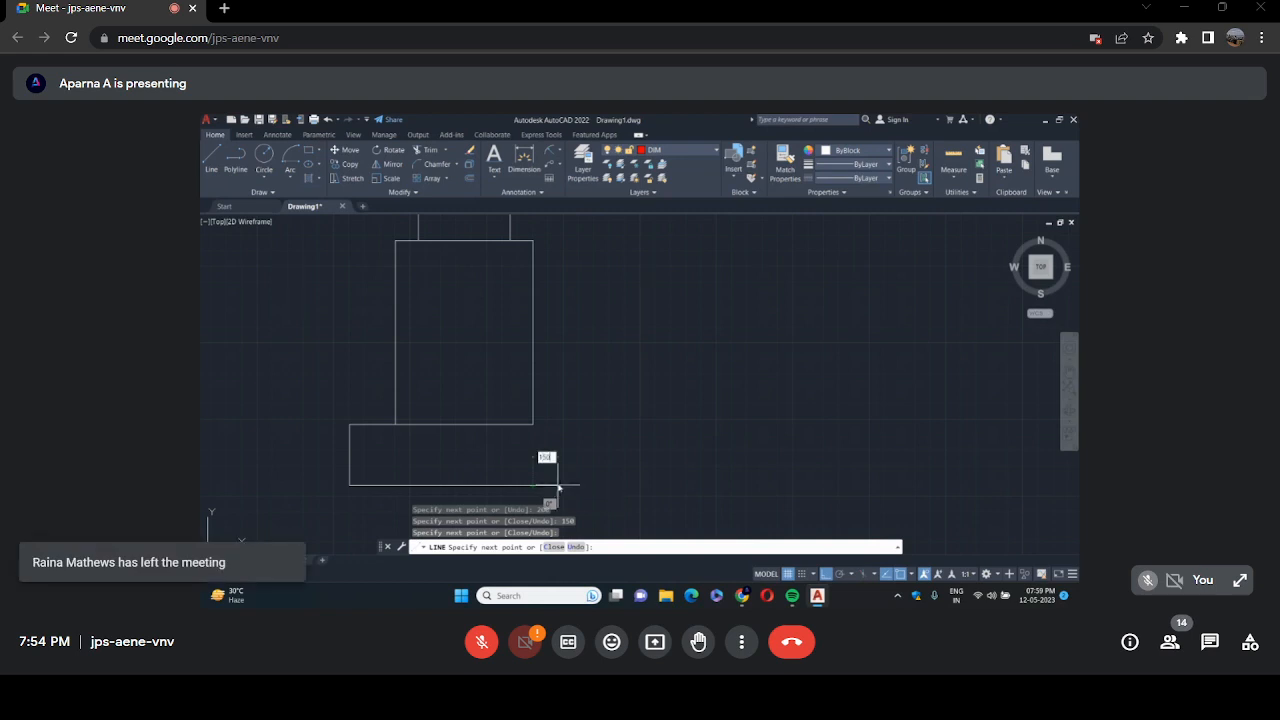
pyautogui.press('Return')
pyautogui.click(572, 425)
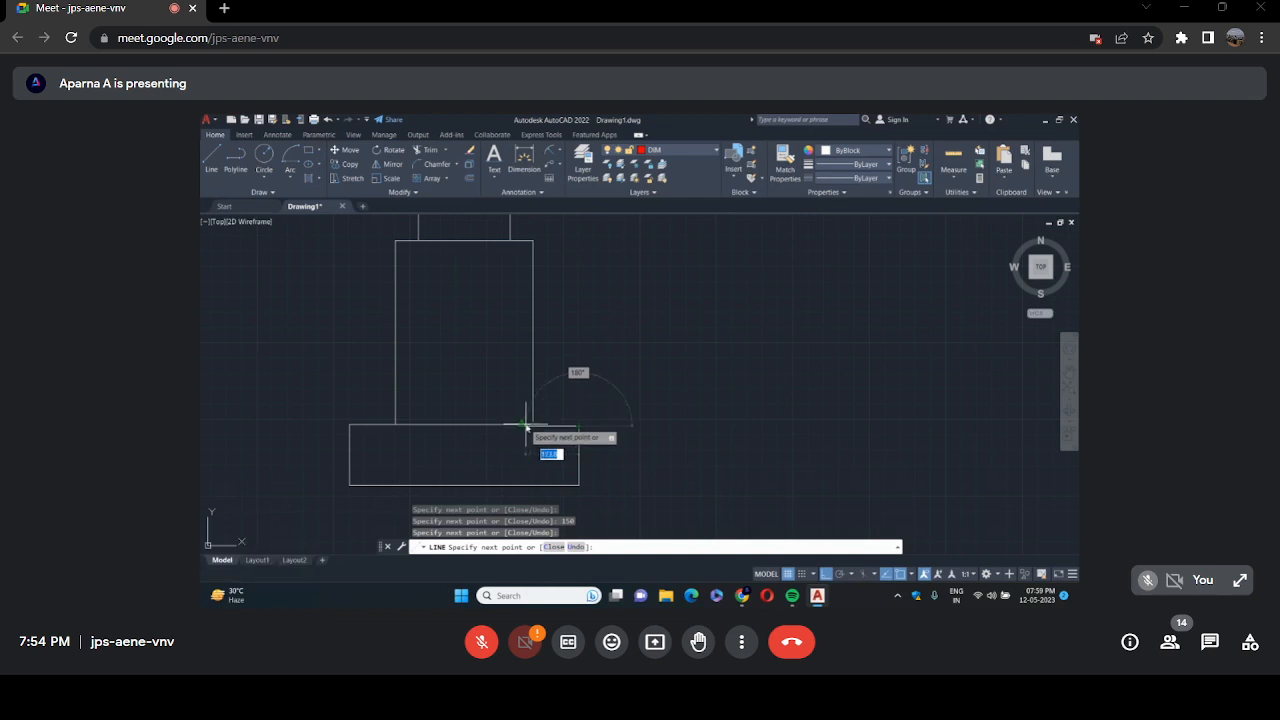
pyautogui.press('Escape')
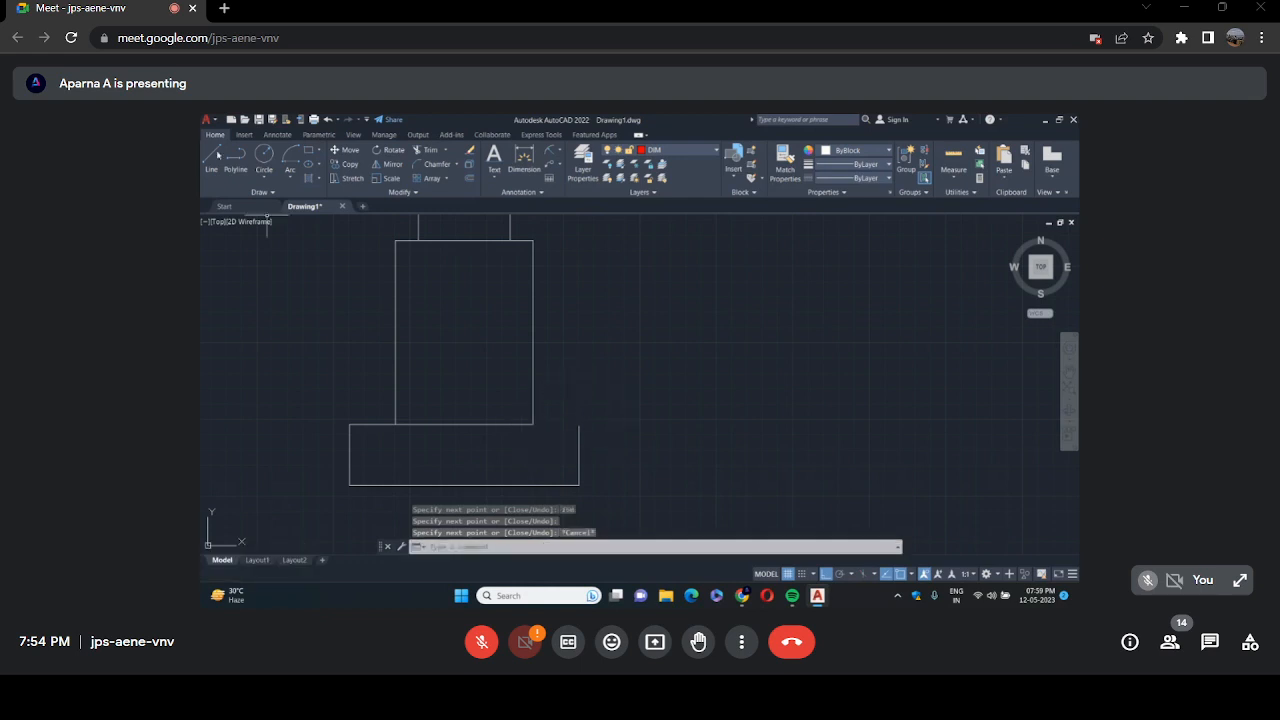
# Close the 200-deep footing's top edge with a line between the upper block's lower-right corner and the footing's right edge.
pyautogui.click(217, 155)
pyautogui.click(579, 426)
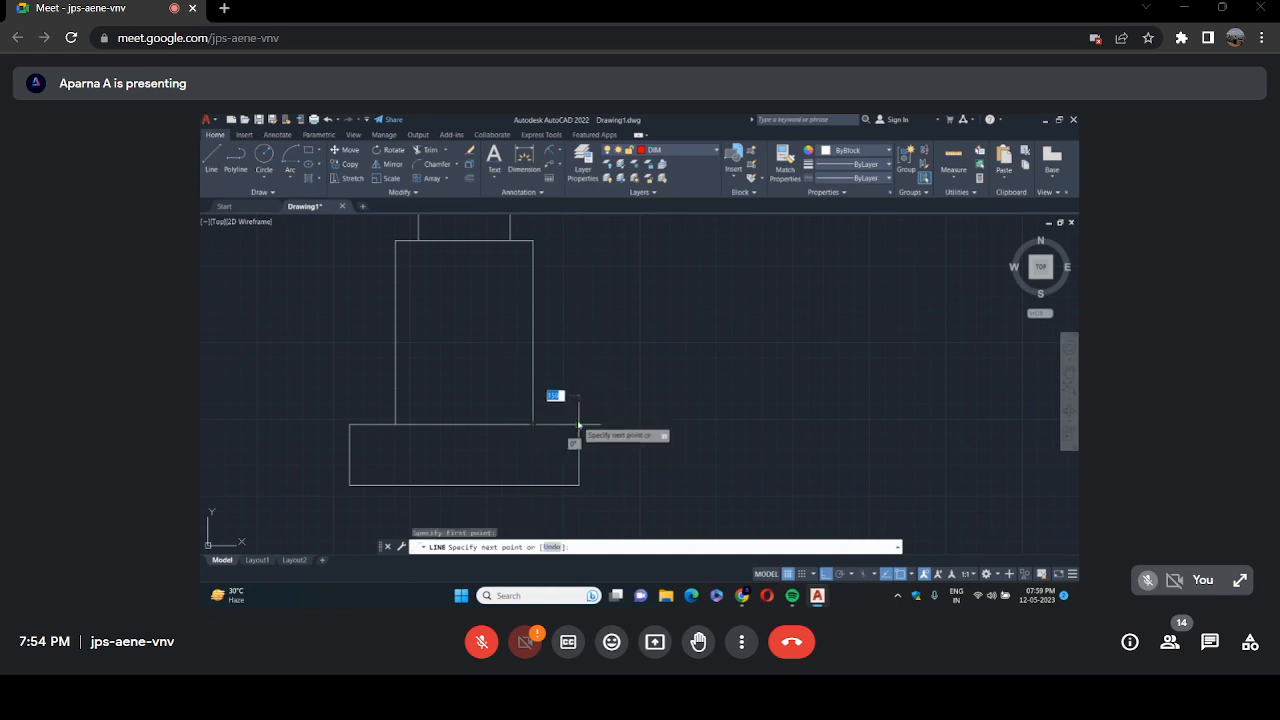
pyautogui.scroll(4, 579, 426)
pyautogui.doubleClick(574, 431)
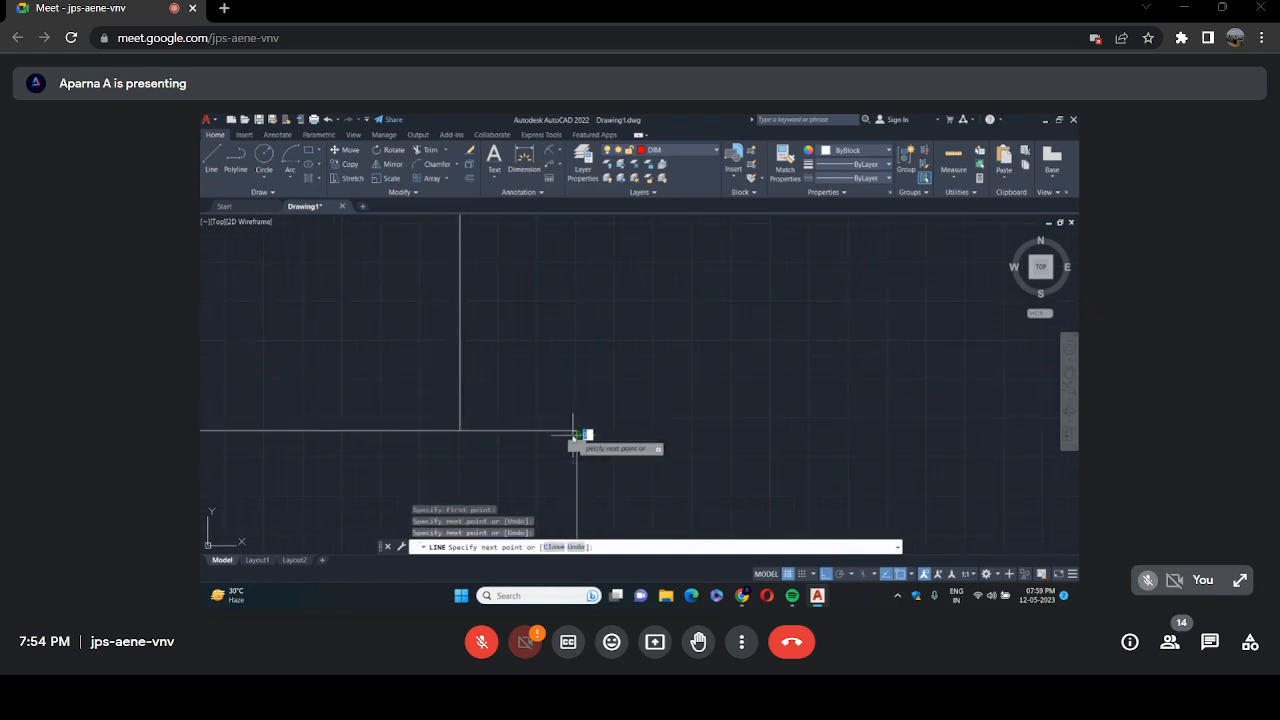
pyautogui.press('Return')
# Copy the whole stepped foundation without the ground line, from the left wall's outer base corner to the right wall's inner base corner.
pyautogui.scroll(-4, 571, 431)
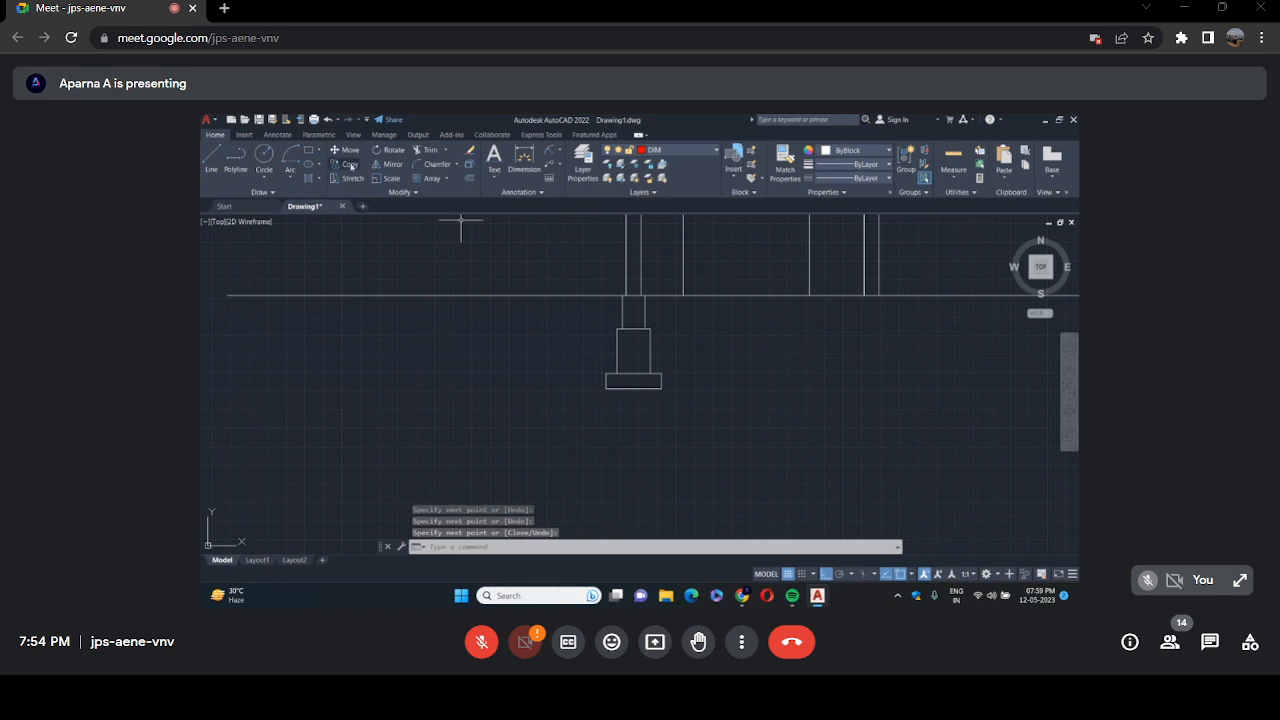
pyautogui.click(352, 165)
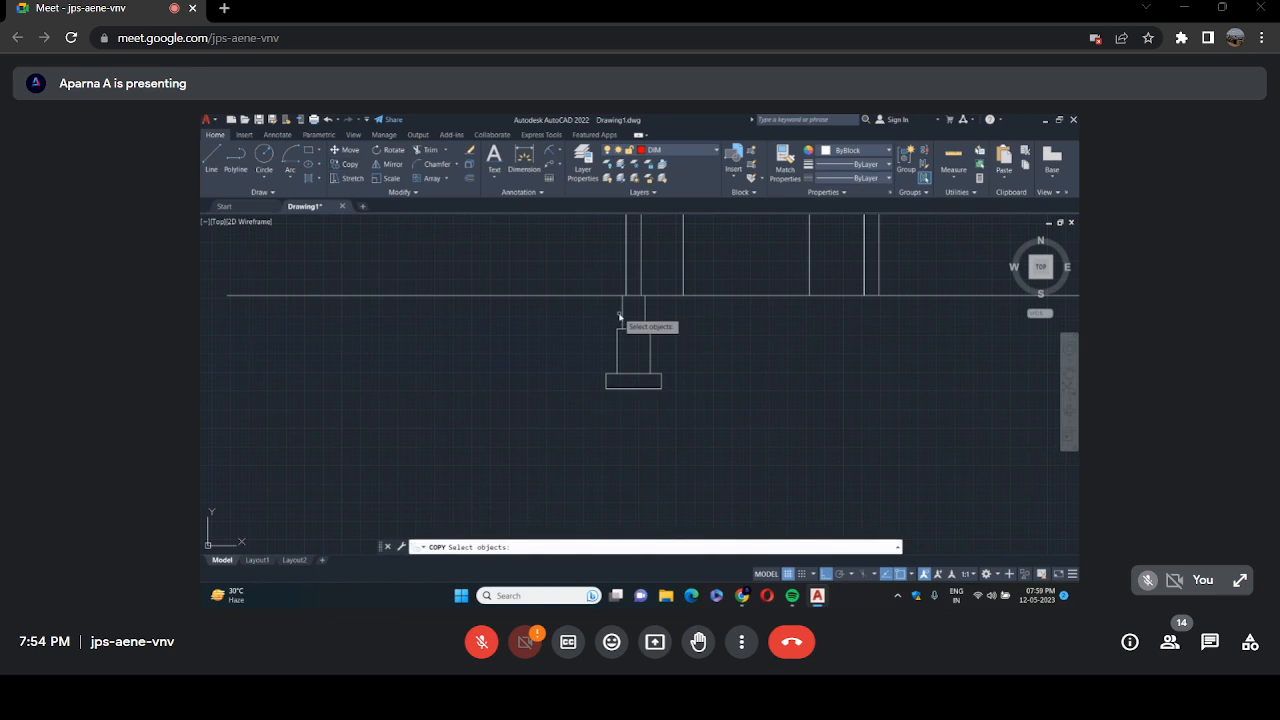
pyautogui.click(605, 304)
pyautogui.click(677, 398)
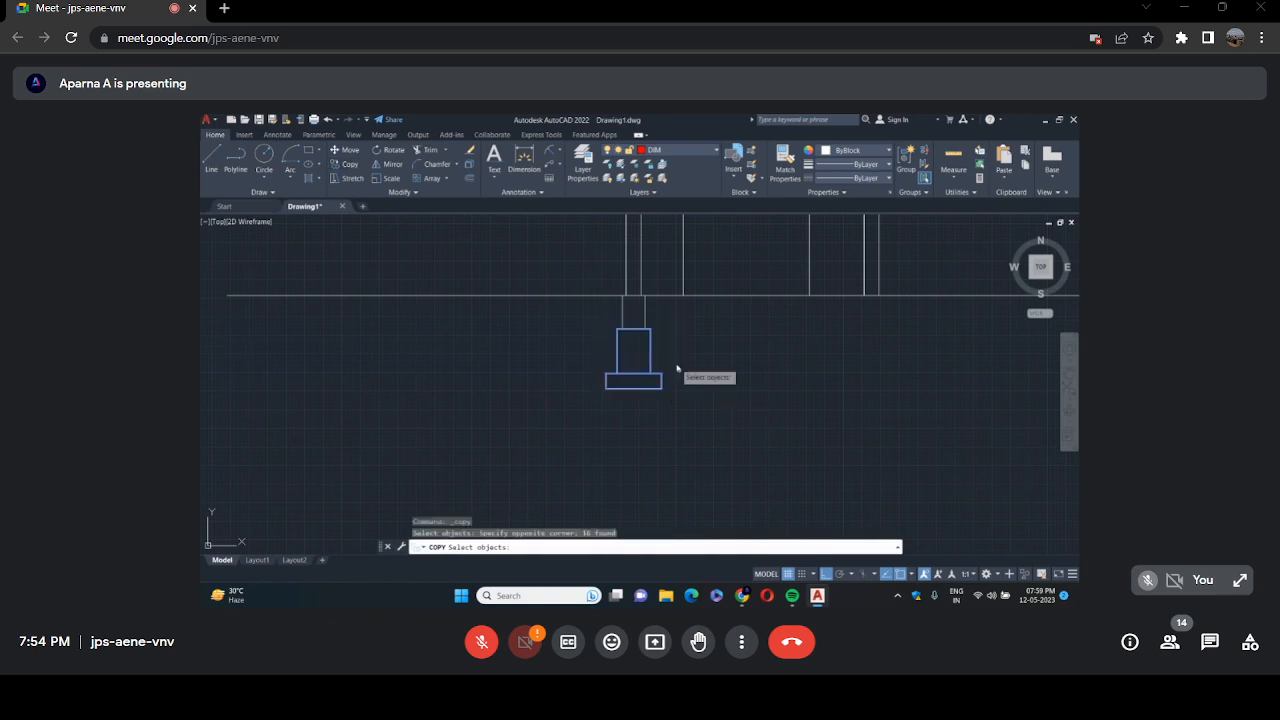
pyautogui.click(623, 317)
pyautogui.click(644, 320)
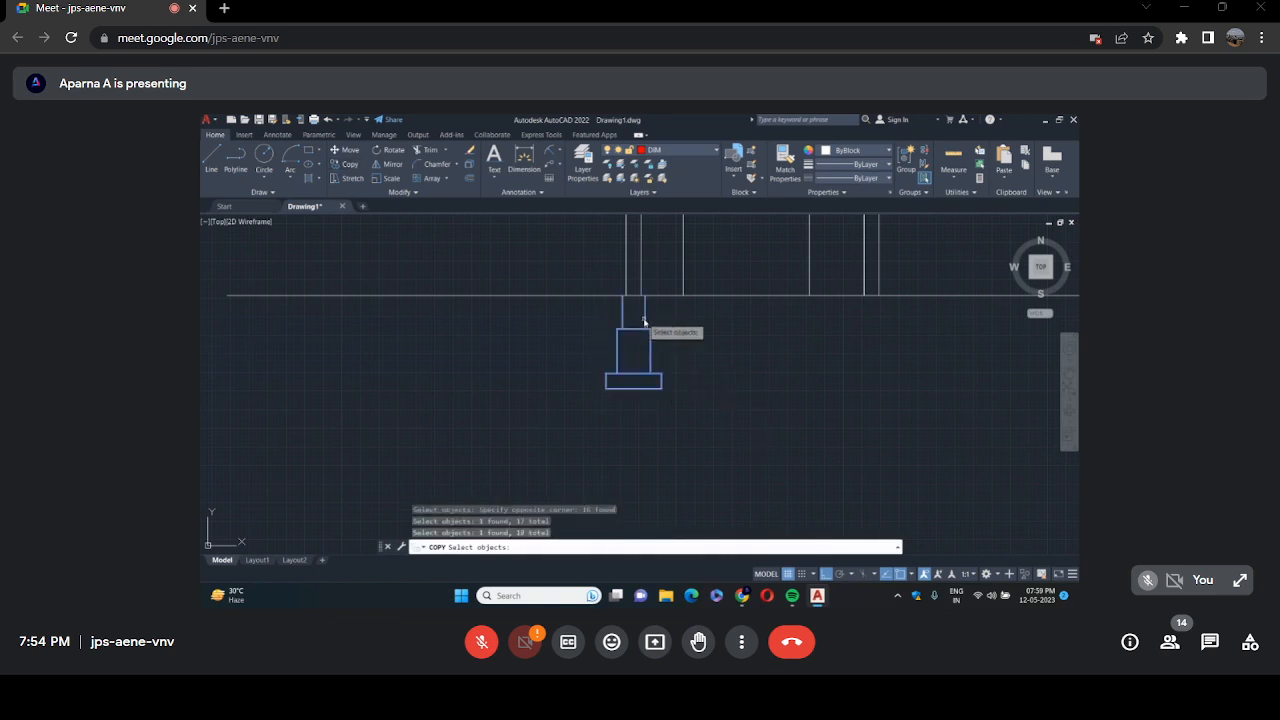
pyautogui.scroll(4, 636, 296)
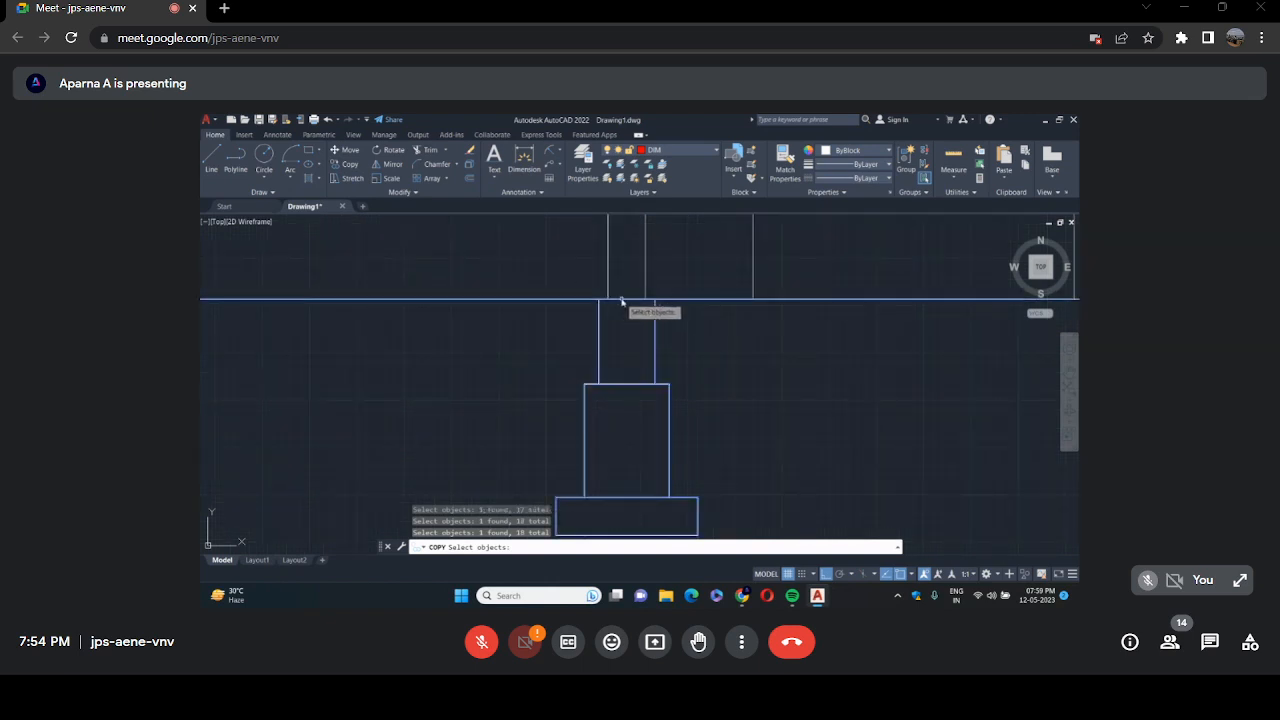
pyautogui.click(621, 300)
pyautogui.keyDown('shift'); pyautogui.click(621, 300); pyautogui.keyUp('shift')
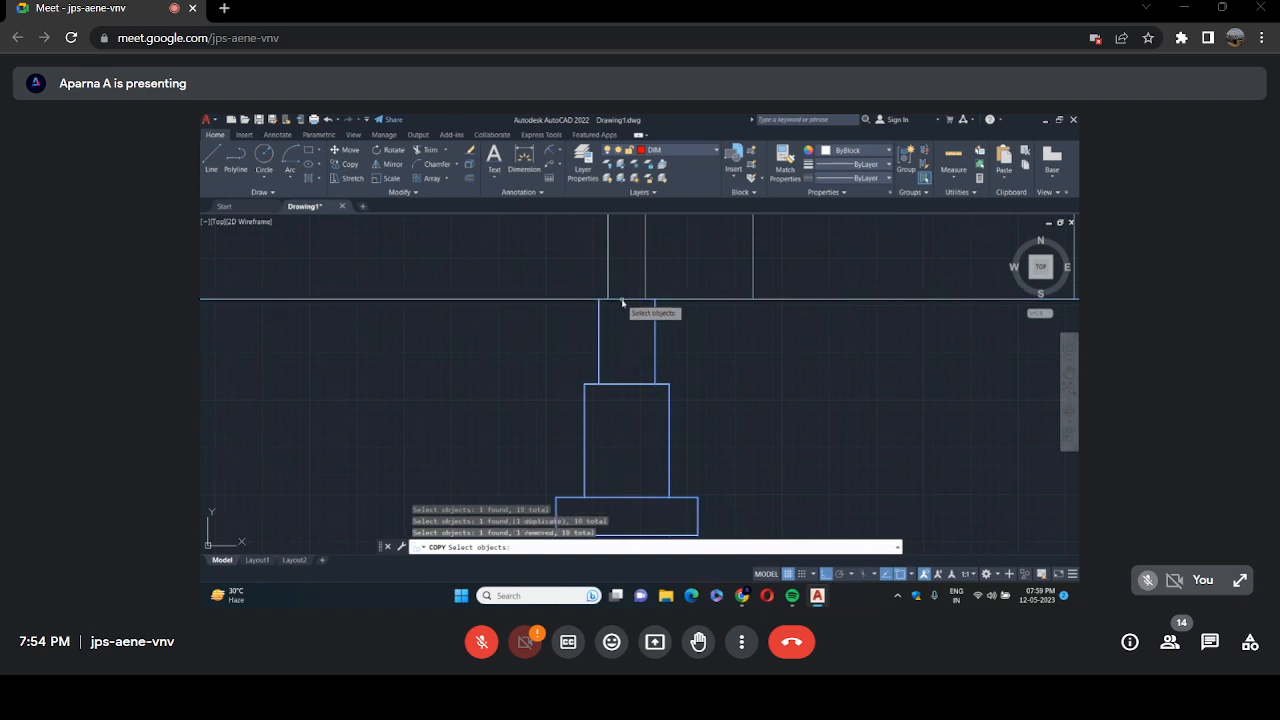
pyautogui.press('Return')
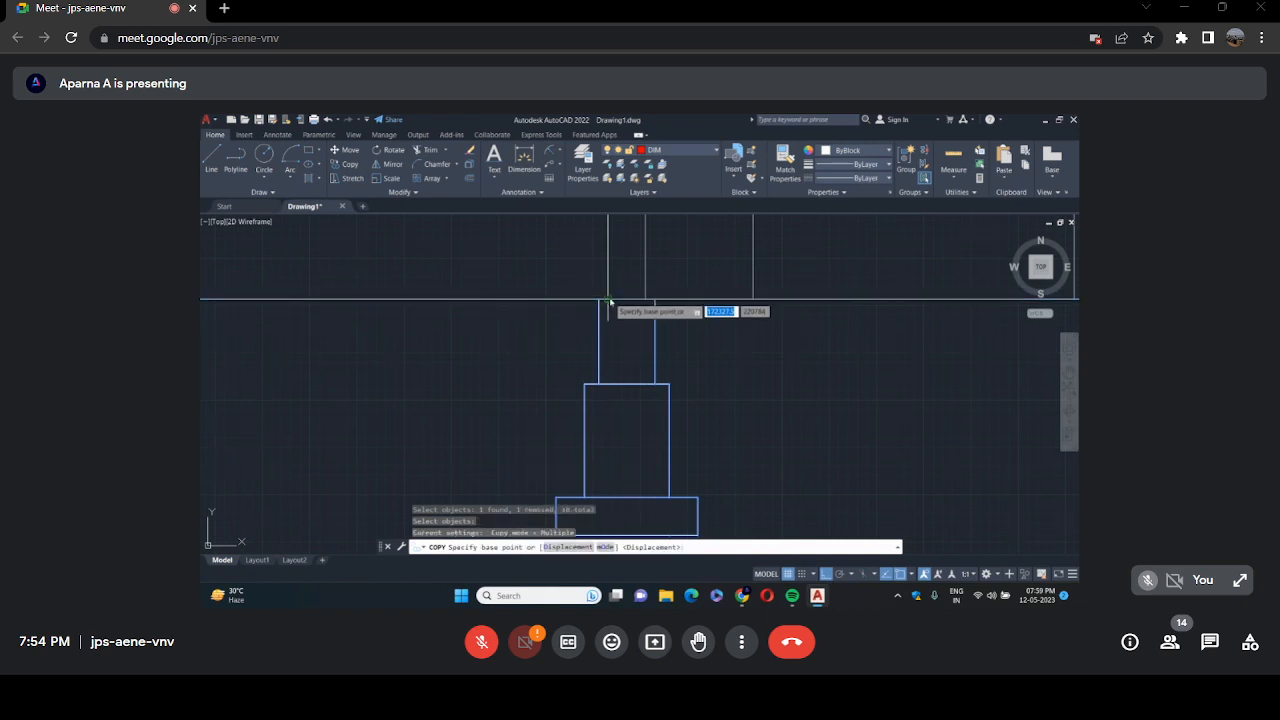
pyautogui.click(608, 300)
pyautogui.scroll(-2, 613, 350)
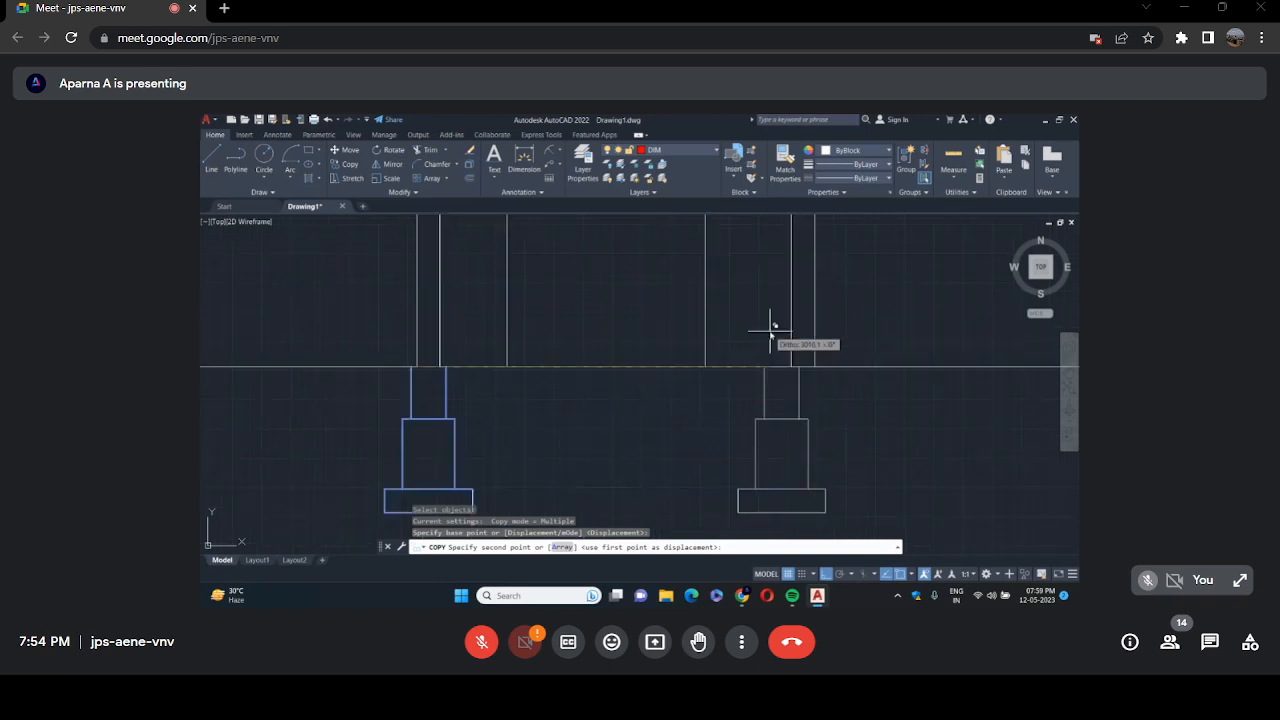
pyautogui.scroll(2, 771, 330)
pyautogui.click(816, 370)
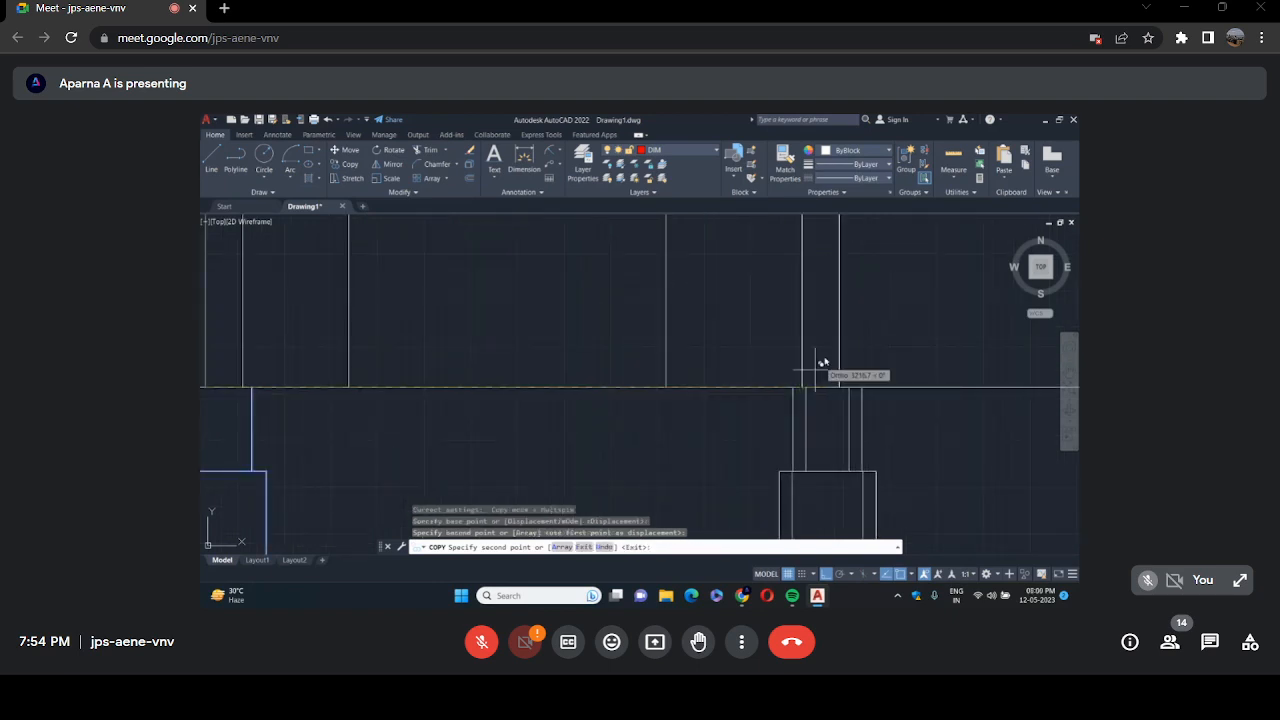
pyautogui.scroll(-4, 849, 371)
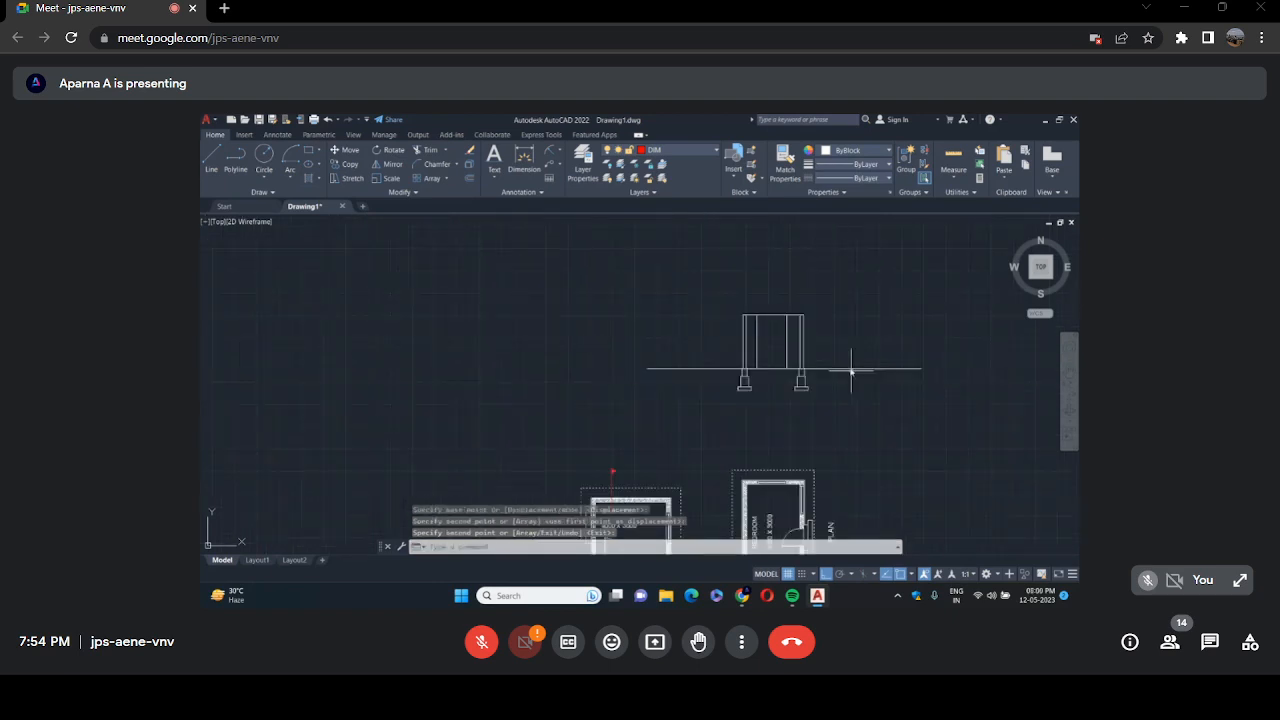
pyautogui.scroll(2, 849, 368)
pyautogui.press('Return')
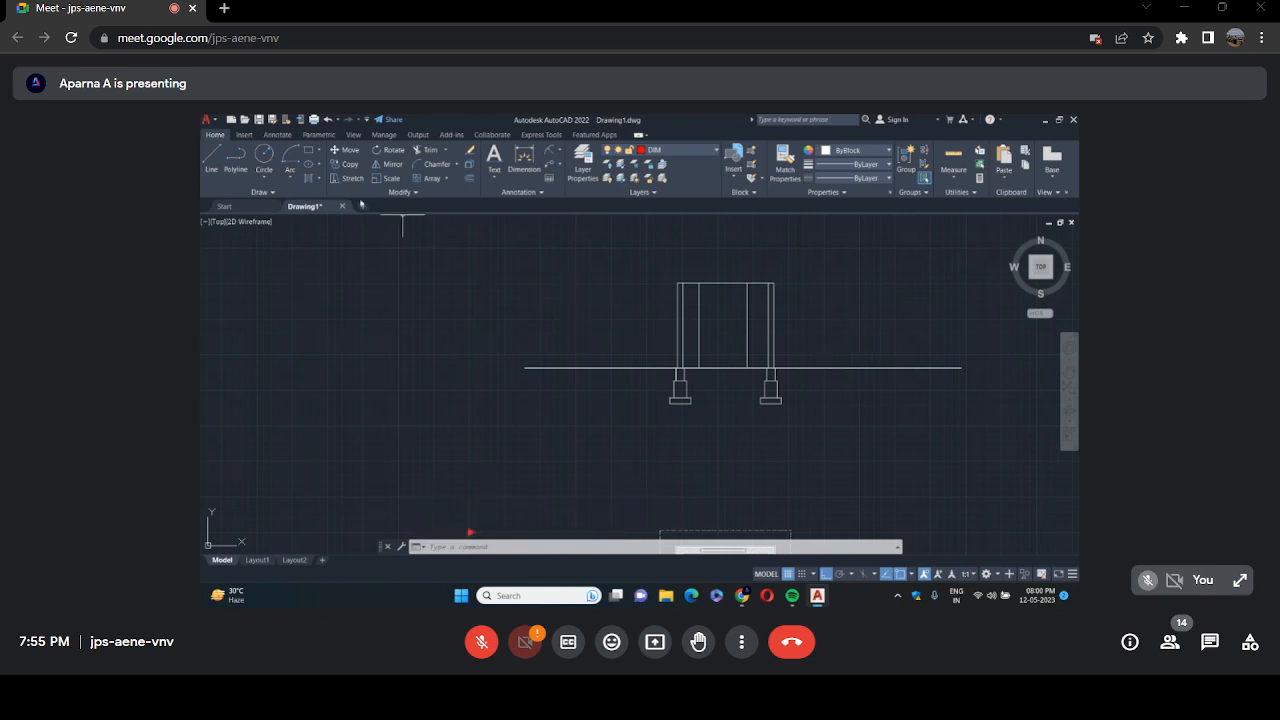
# Draw a horizontal line joining the left and right foundations at the base level of the 450-deep blocks.
pyautogui.click(212, 163)
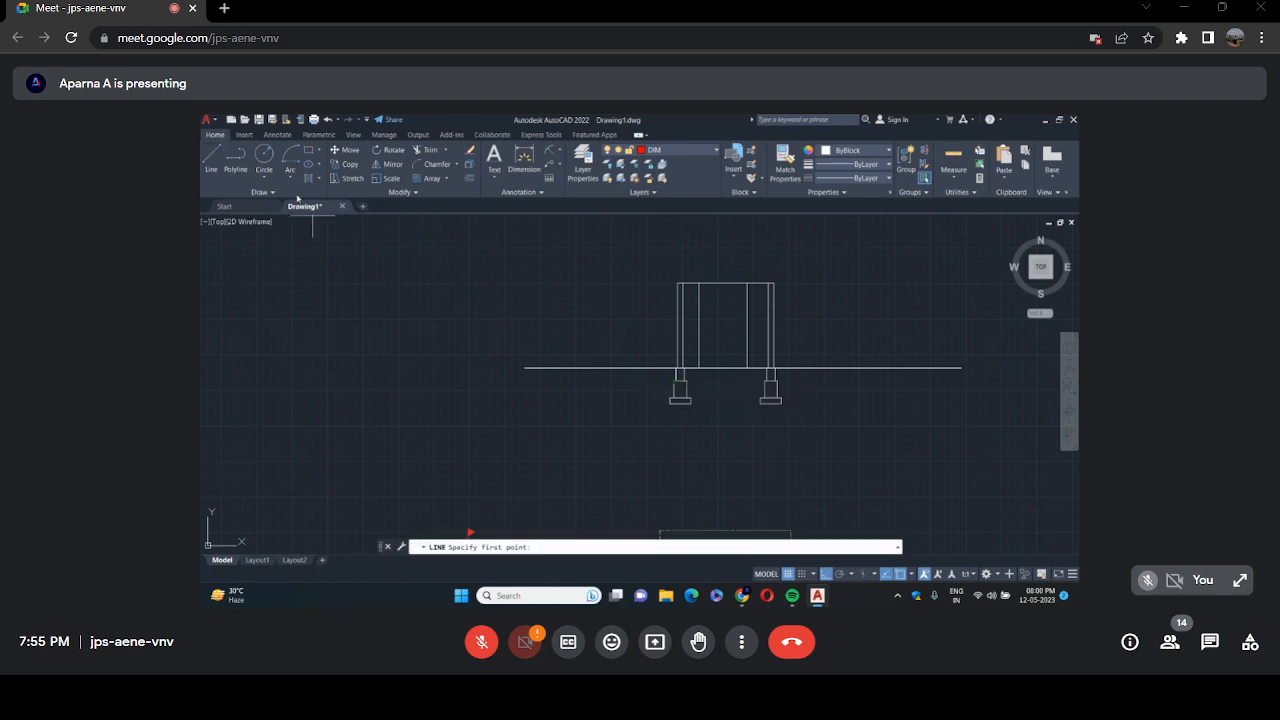
pyautogui.click(678, 376)
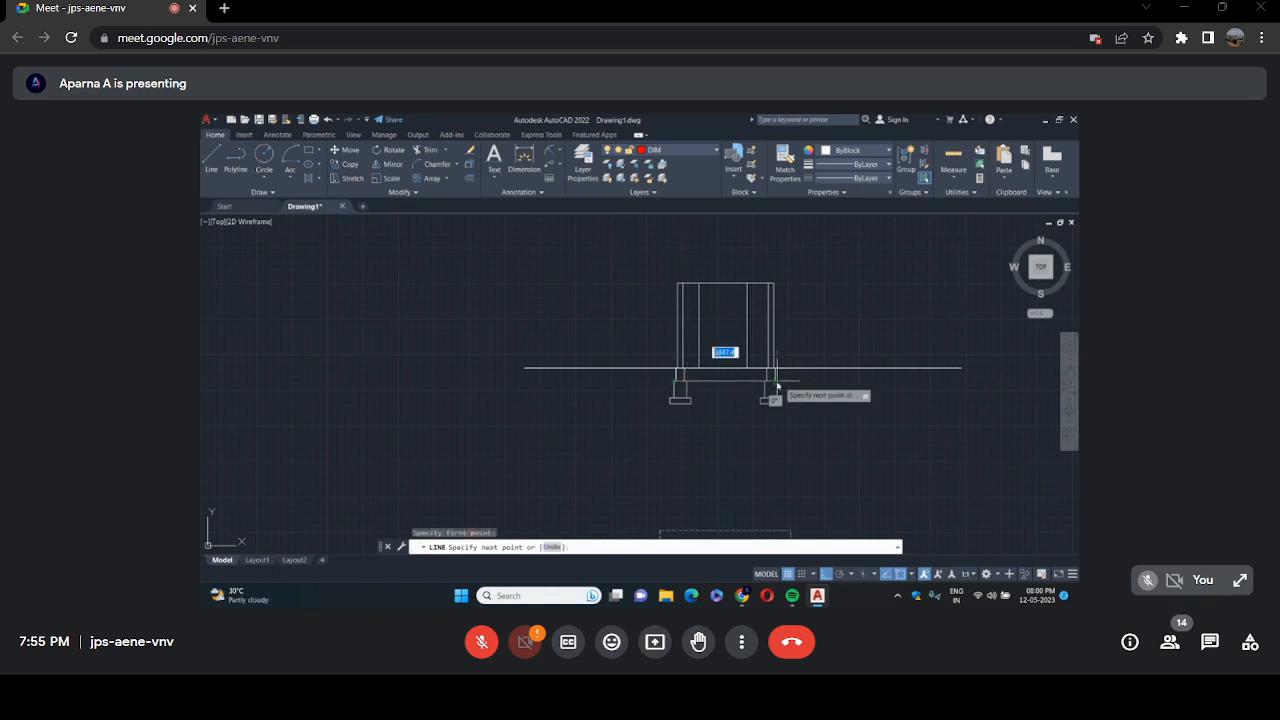
pyautogui.click(772, 380)
pyautogui.press('Return')
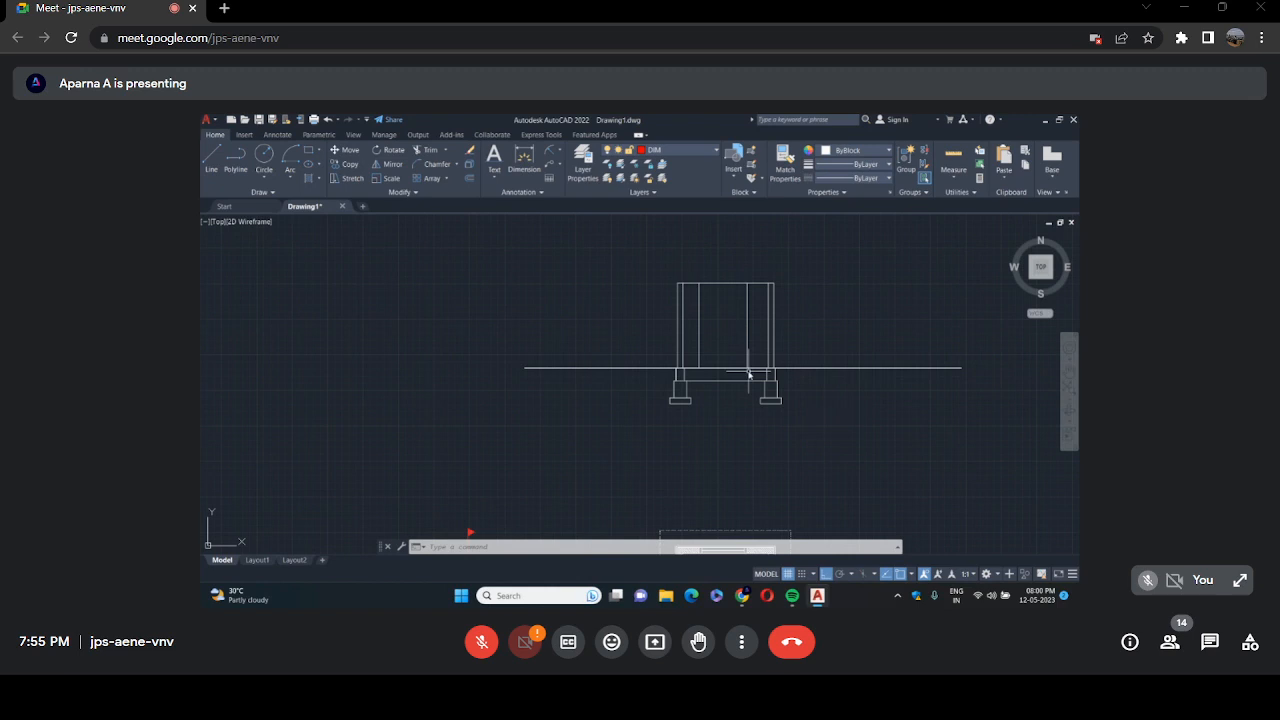
# Draw a horizontal line outward to the left from the left foundation at the base level of the 450-deep block.
pyautogui.scroll(3, 814, 366)
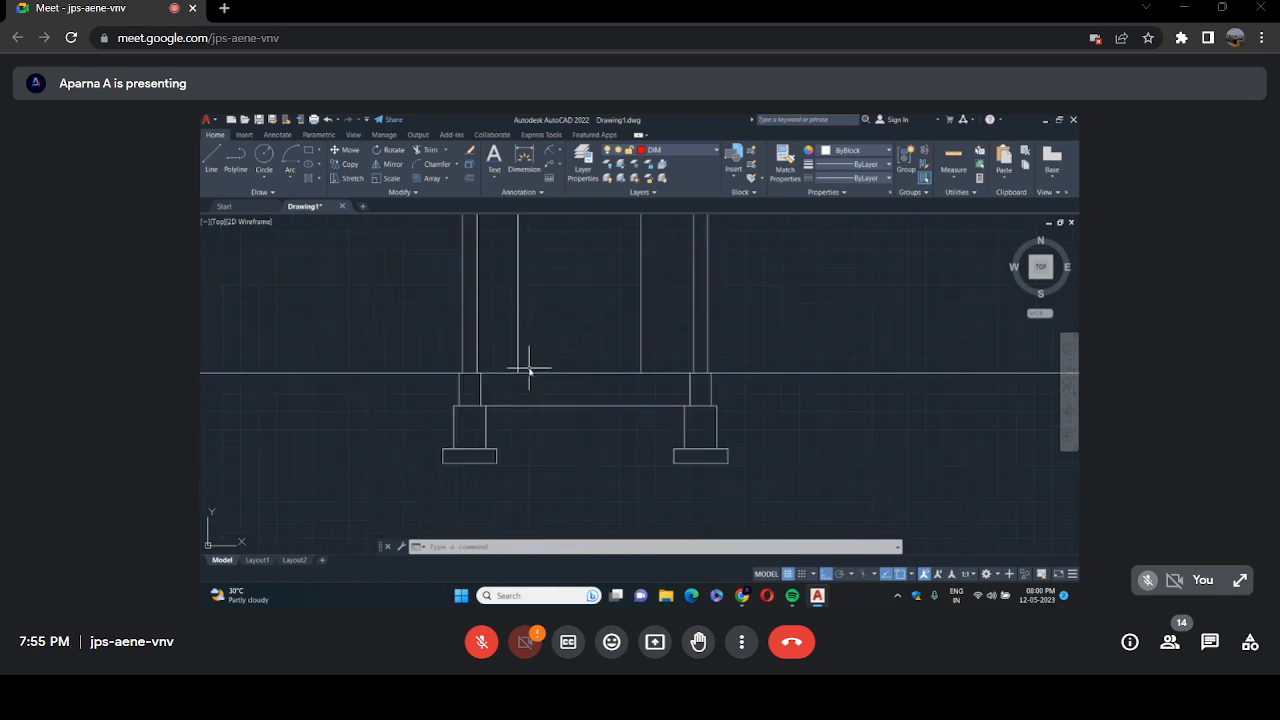
pyautogui.scroll(-2, 590, 344)
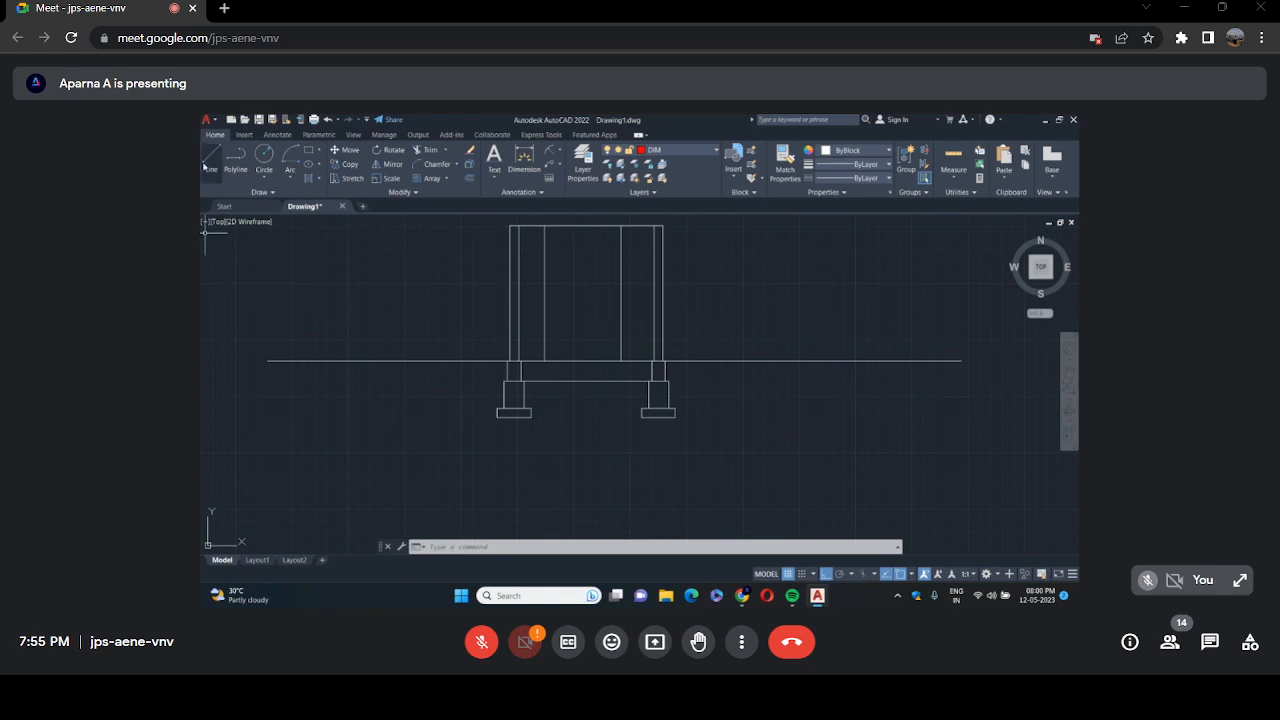
pyautogui.click(206, 165)
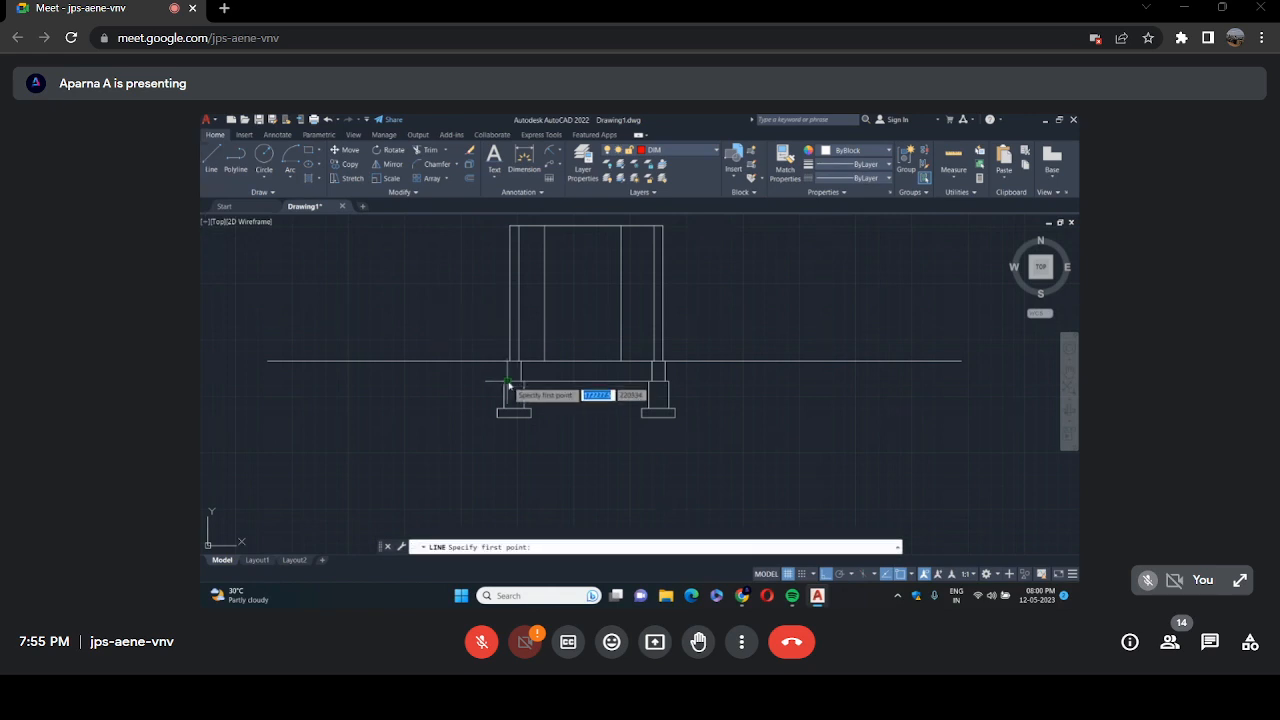
pyautogui.rightClick(409, 376)
pyautogui.click(418, 382)
# Draw a horizontal line outward to the right from the right foundation's 600-deep block at its top level.
pyautogui.rightClick(441, 325)
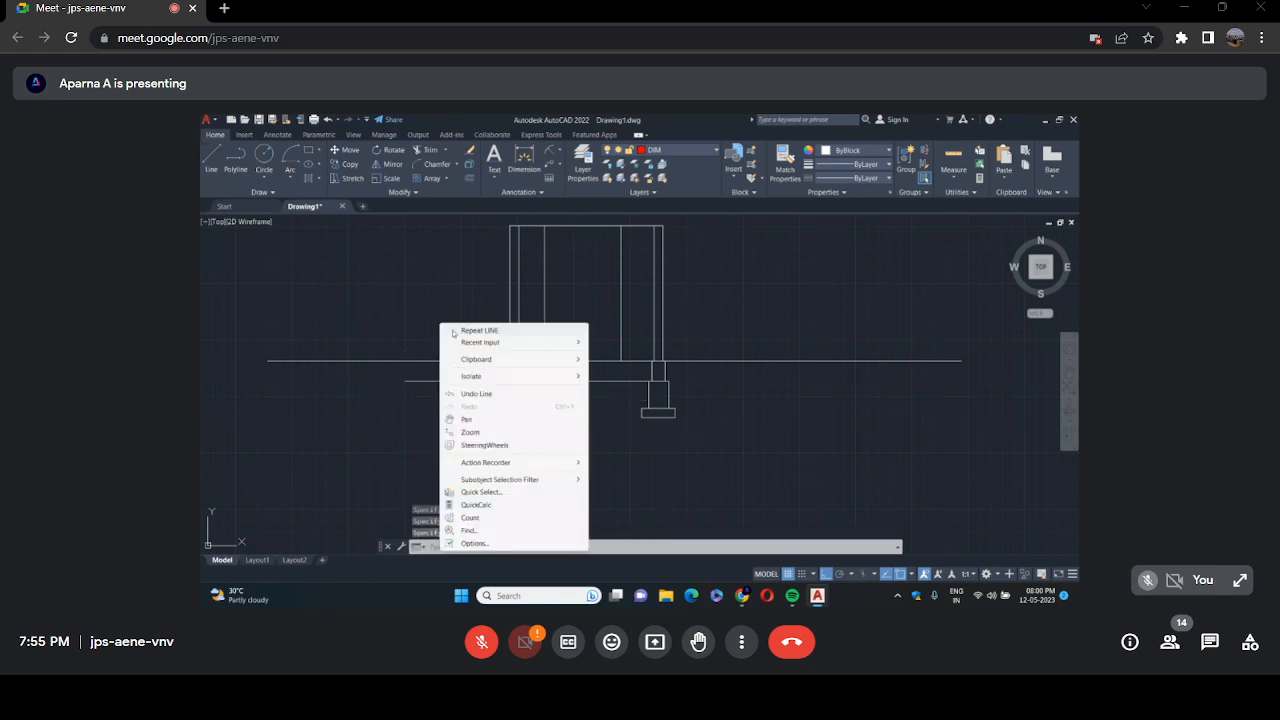
pyautogui.click(455, 331)
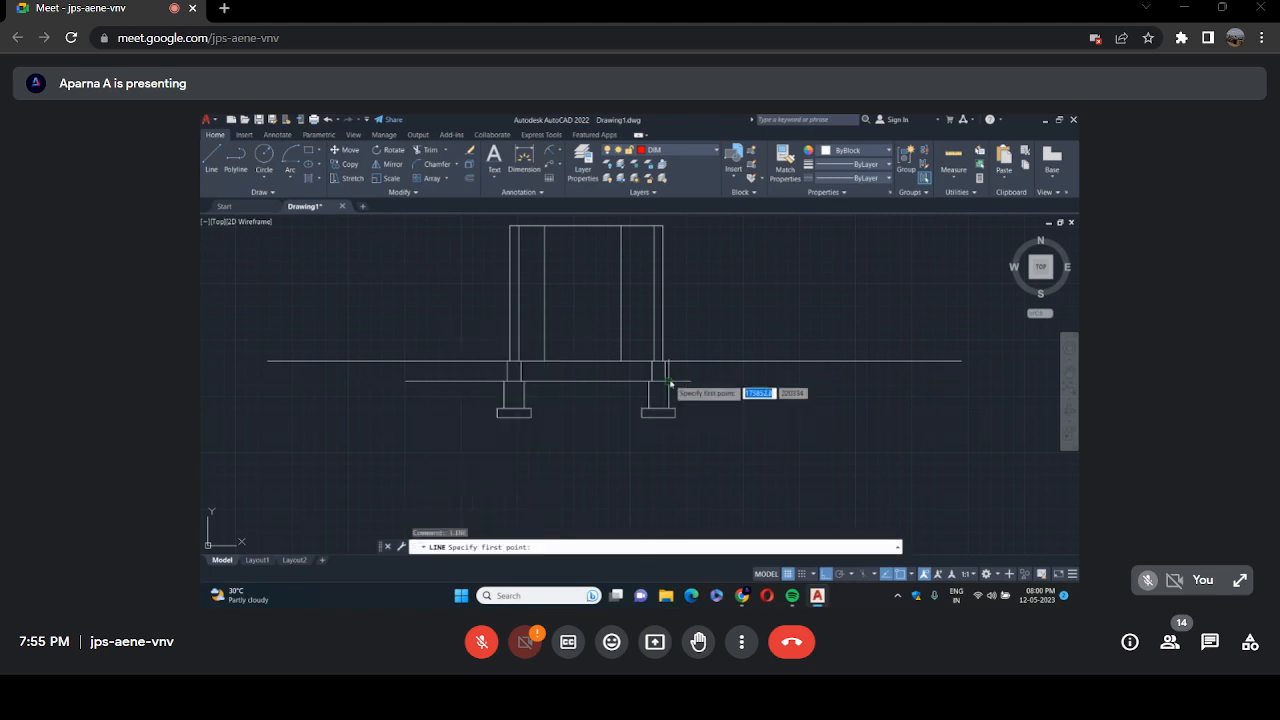
pyautogui.click(669, 382)
pyautogui.click(800, 391)
pyautogui.press('Return')
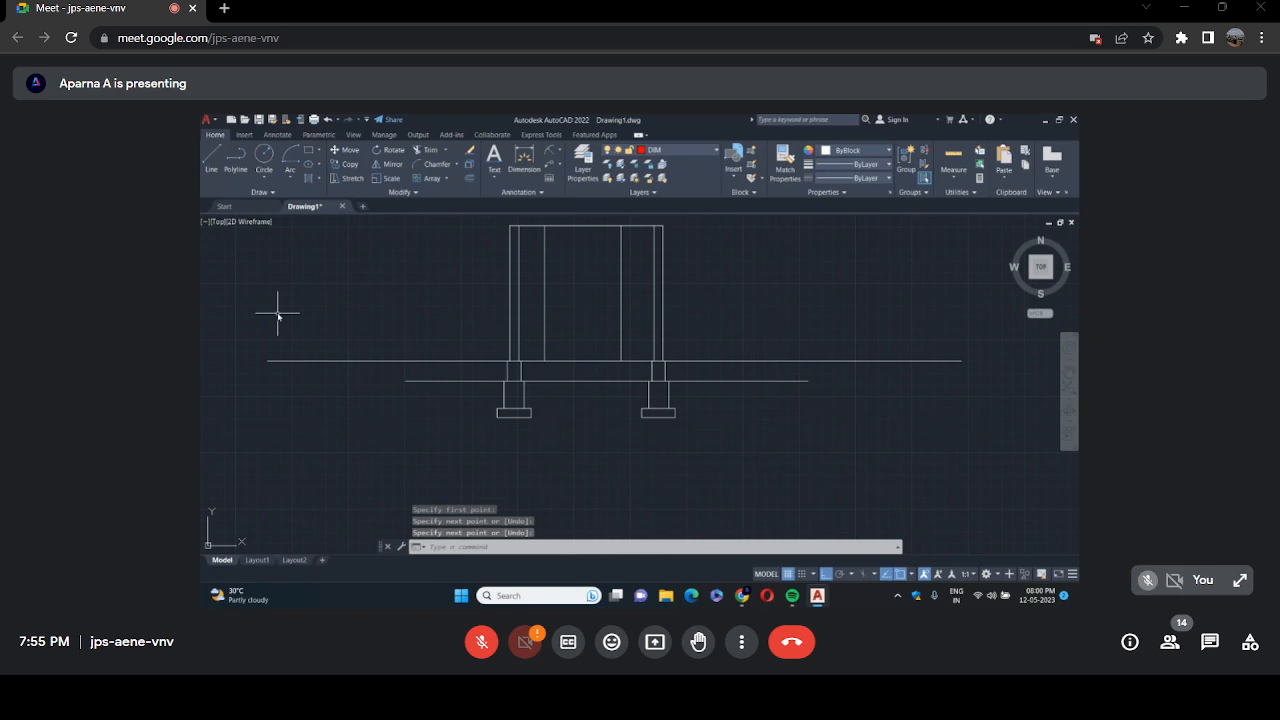
# Trim the upper ground line's outer portions on both sides of the section, keeping the part between the foundations.
pyautogui.click(425, 150)
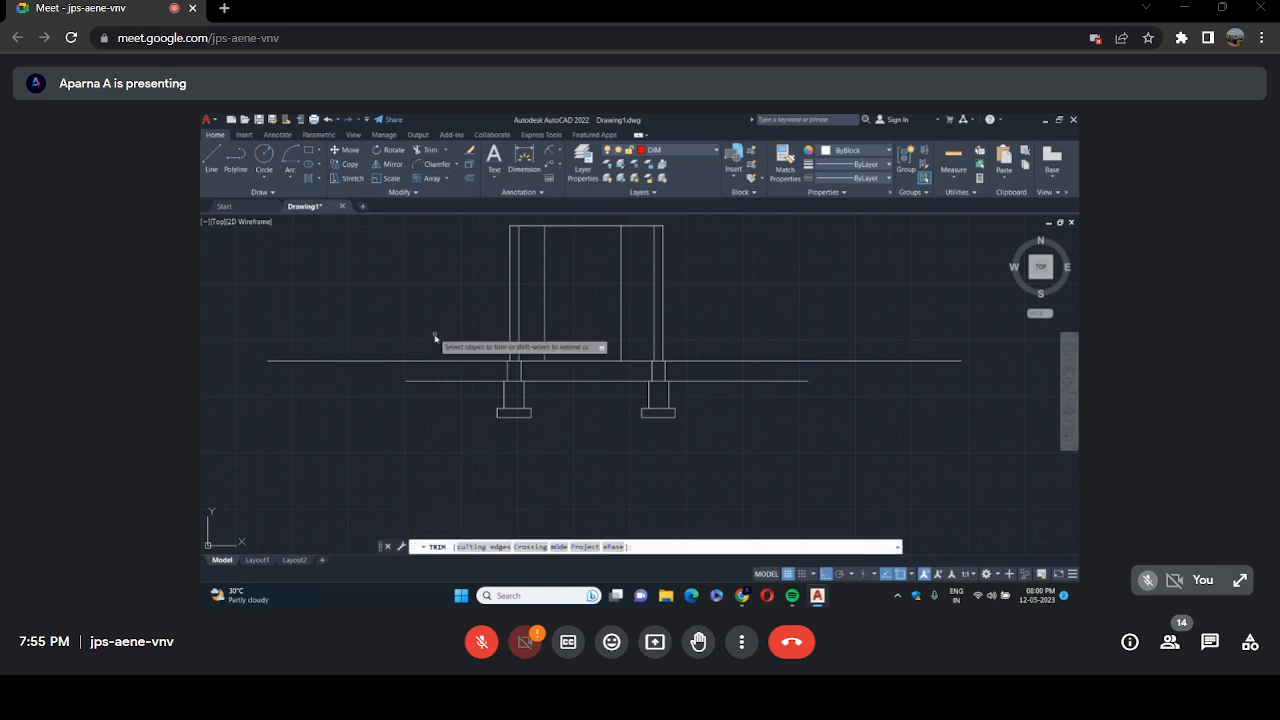
pyautogui.click(435, 360)
pyautogui.click(726, 361)
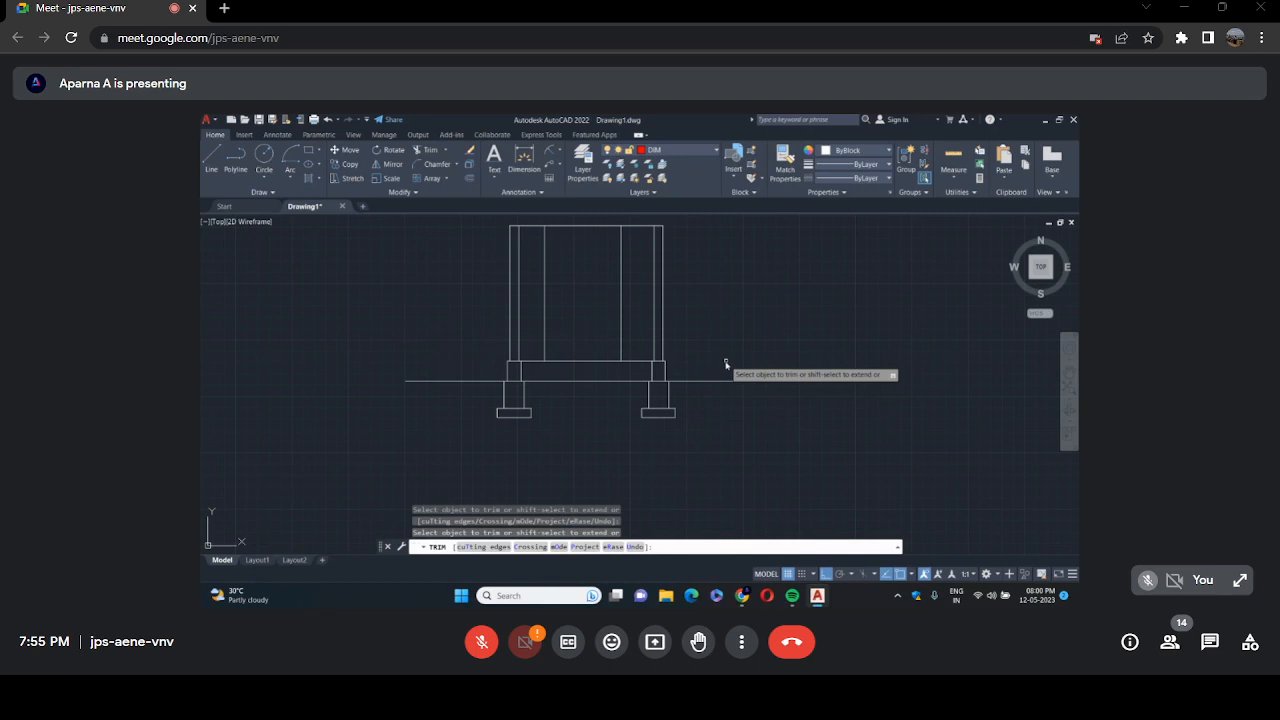
pyautogui.press('Escape')
# Offset the floor line between the two foundations downward by 25.
pyautogui.scroll(2, 534, 360)
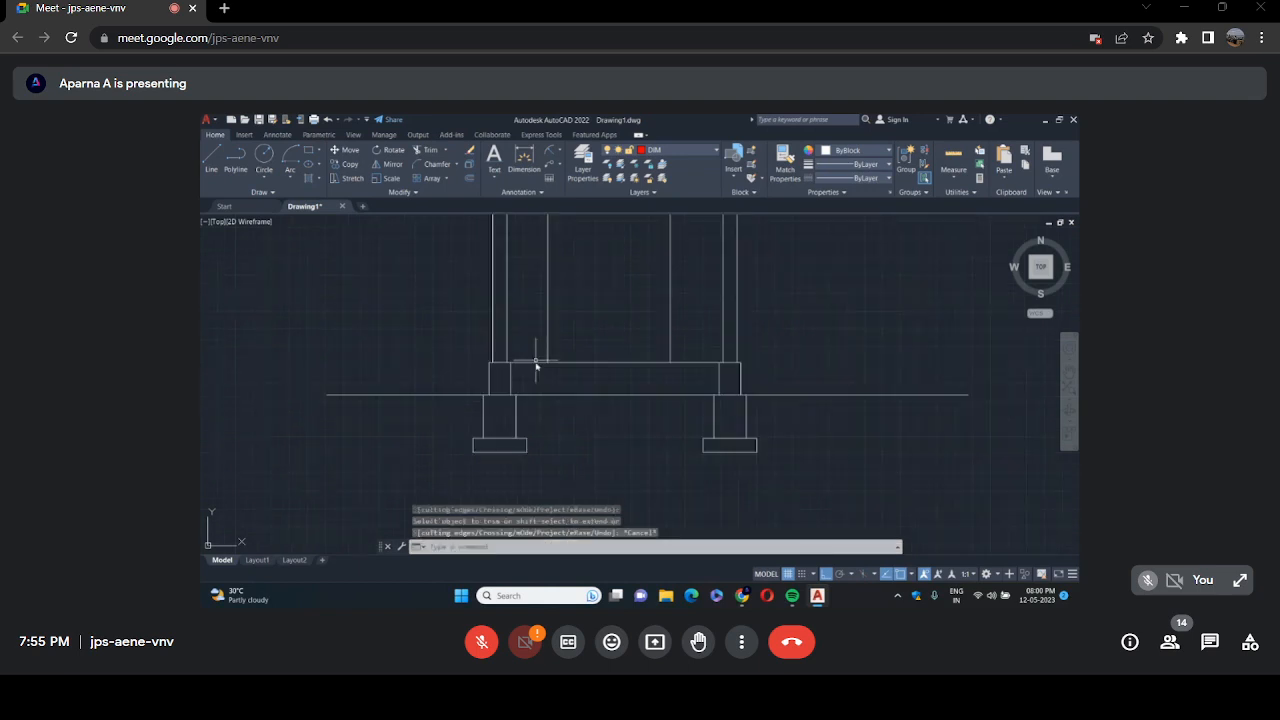
pyautogui.click(470, 181)
pyautogui.scroll(2, 600, 363)
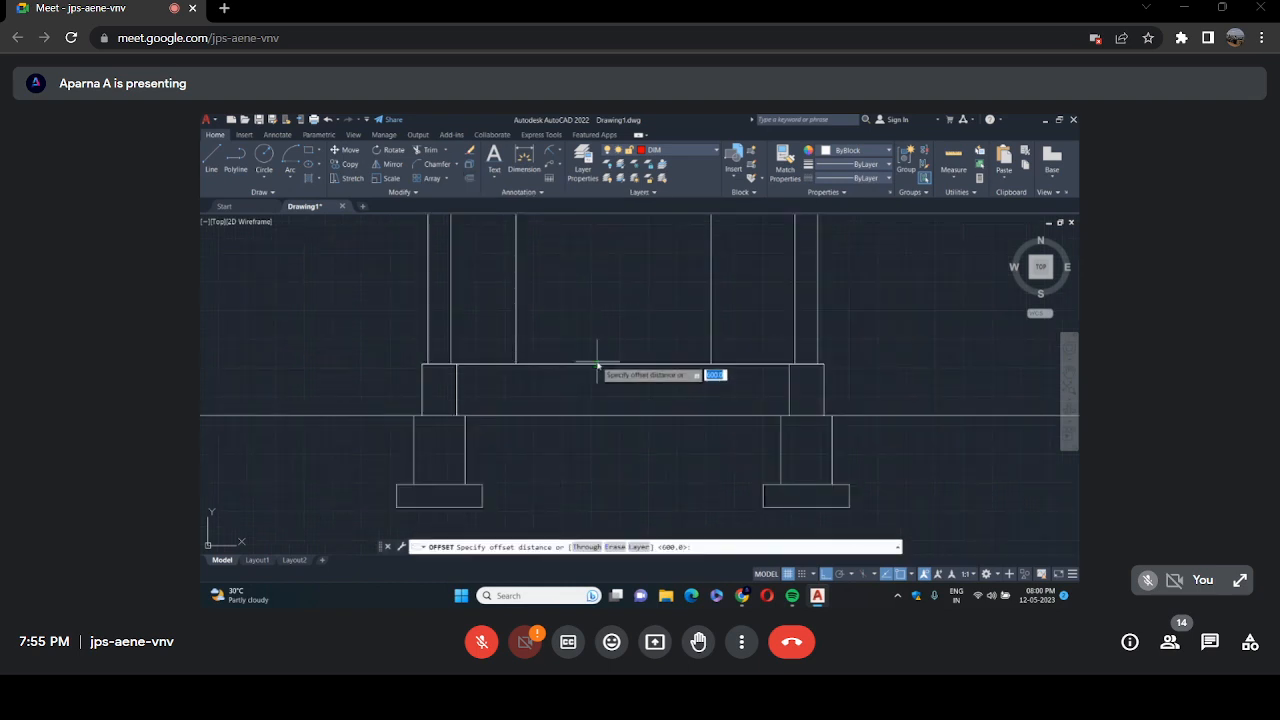
pyautogui.write('25')
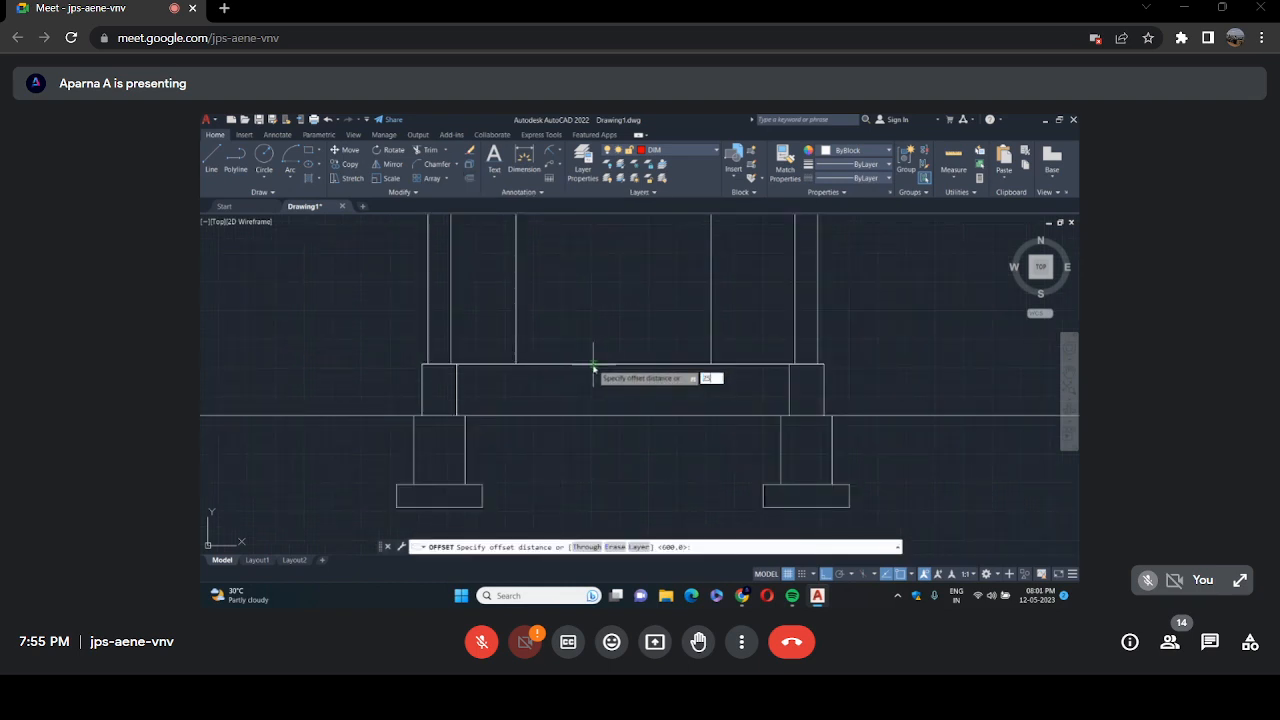
pyautogui.press('Return')
pyautogui.click(595, 364)
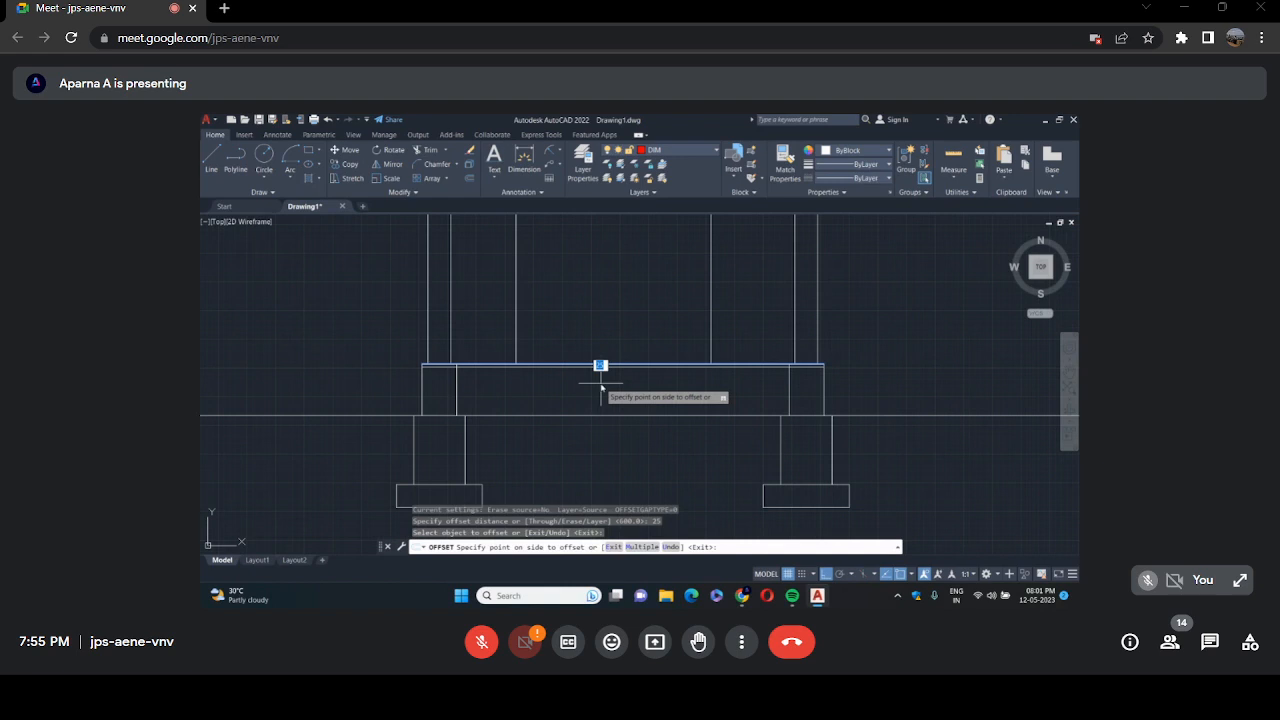
pyautogui.click(601, 385)
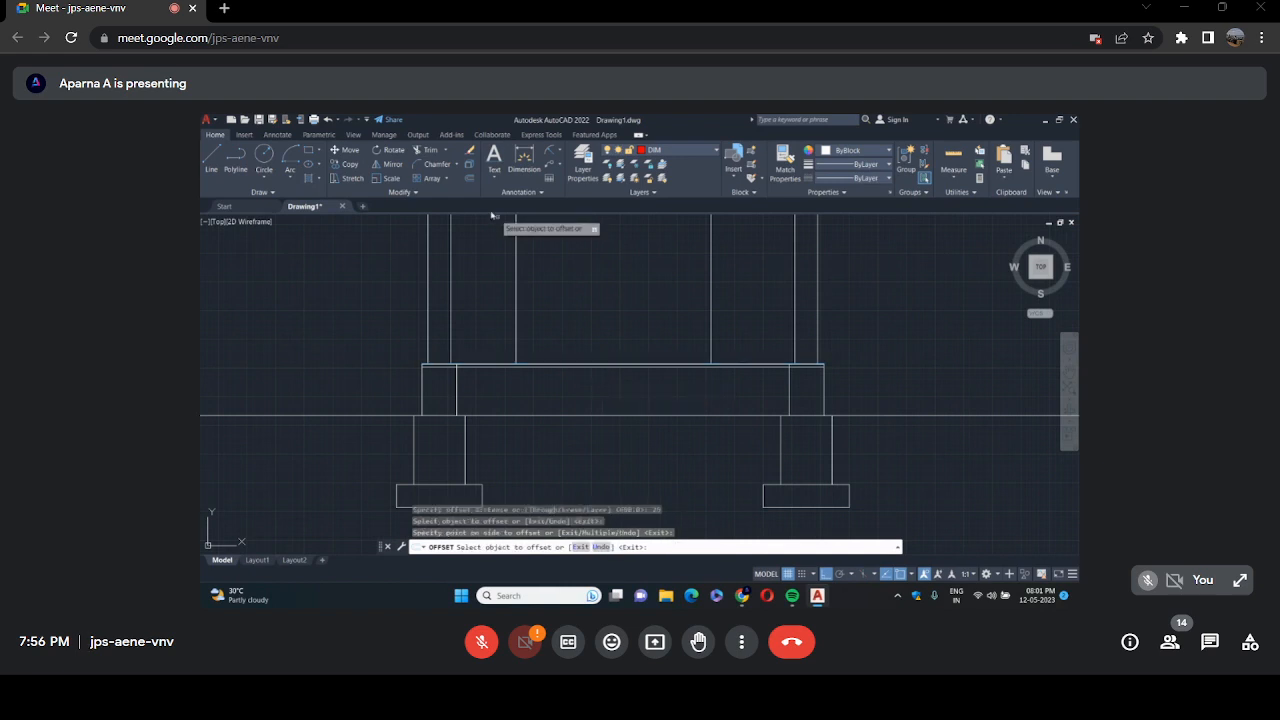
# Trim the ends of the offset floor line that lie inside the left and right foundation blocks.
pyautogui.click(430, 150)
pyautogui.scroll(2, 449, 352)
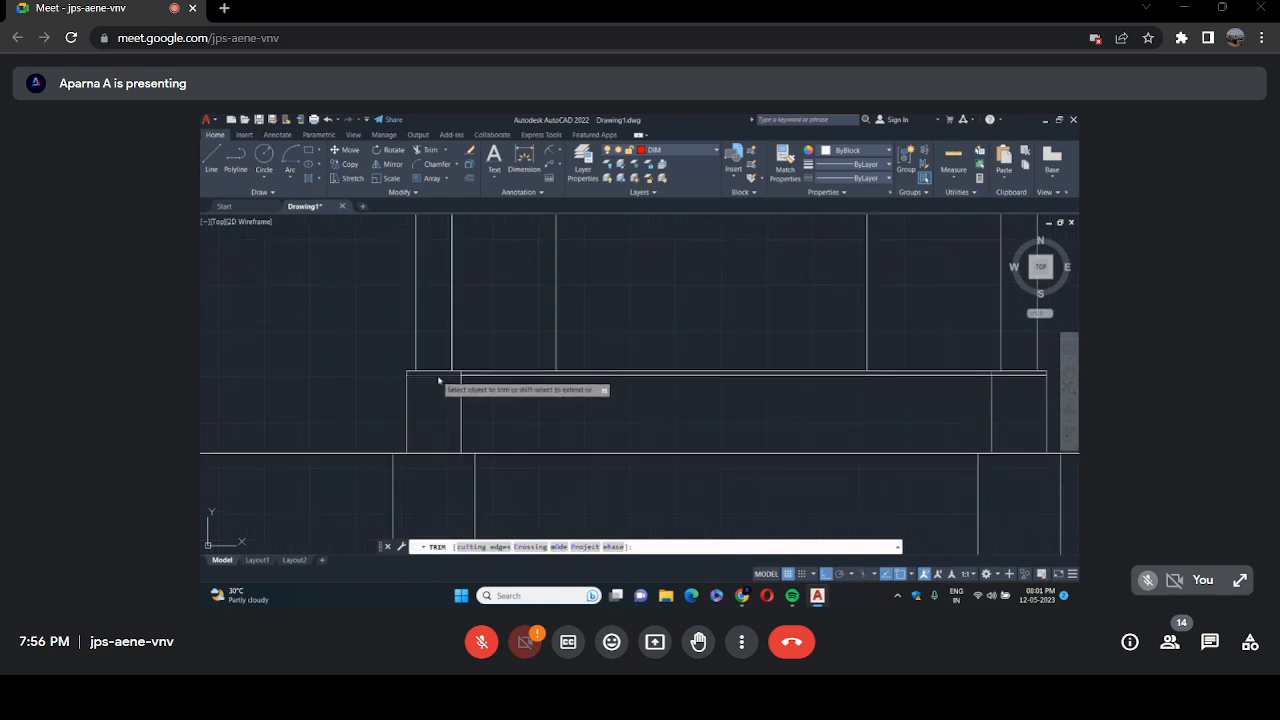
pyautogui.click(438, 379)
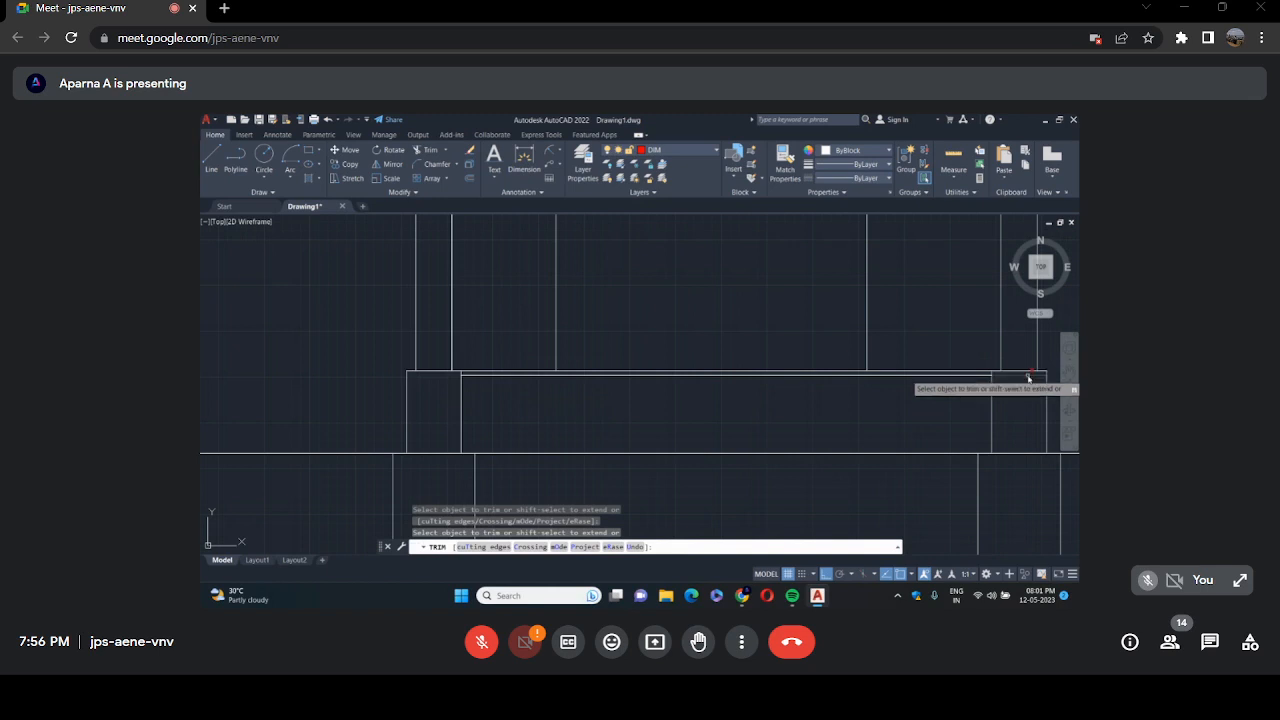
pyautogui.scroll(-5, 686, 355)
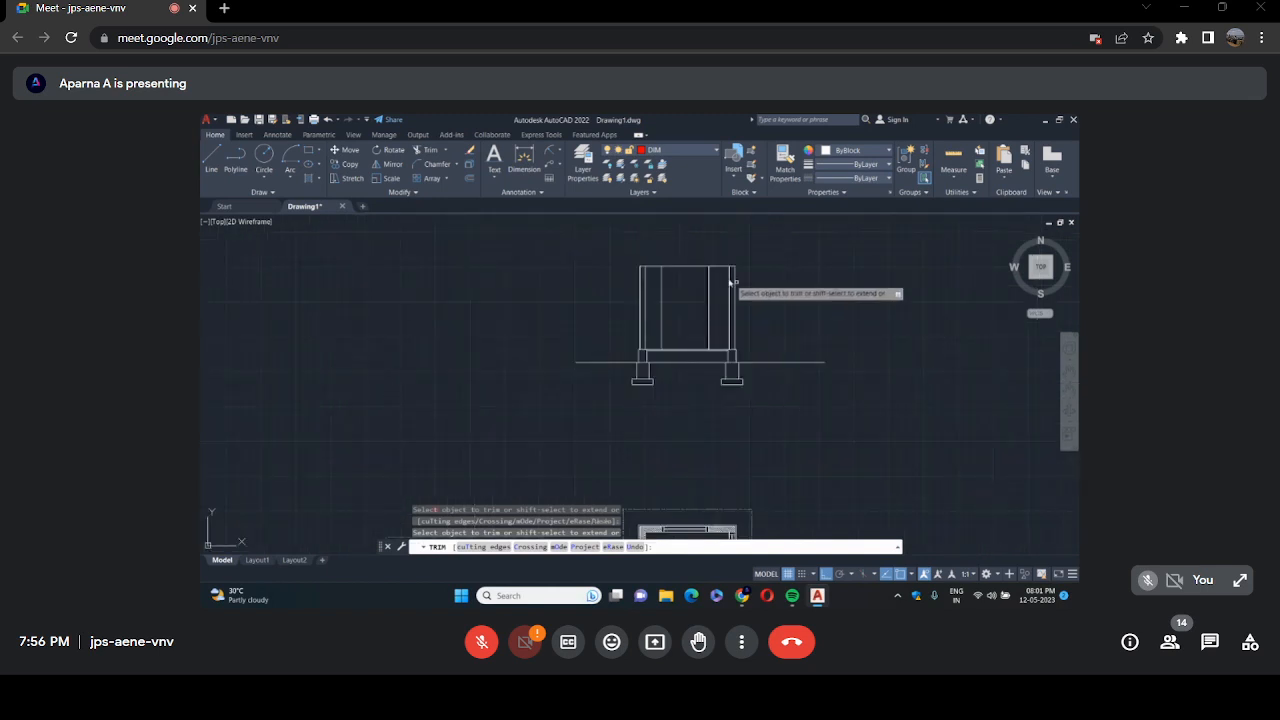
pyautogui.scroll(2, 705, 252)
pyautogui.scroll(2, 703, 253)
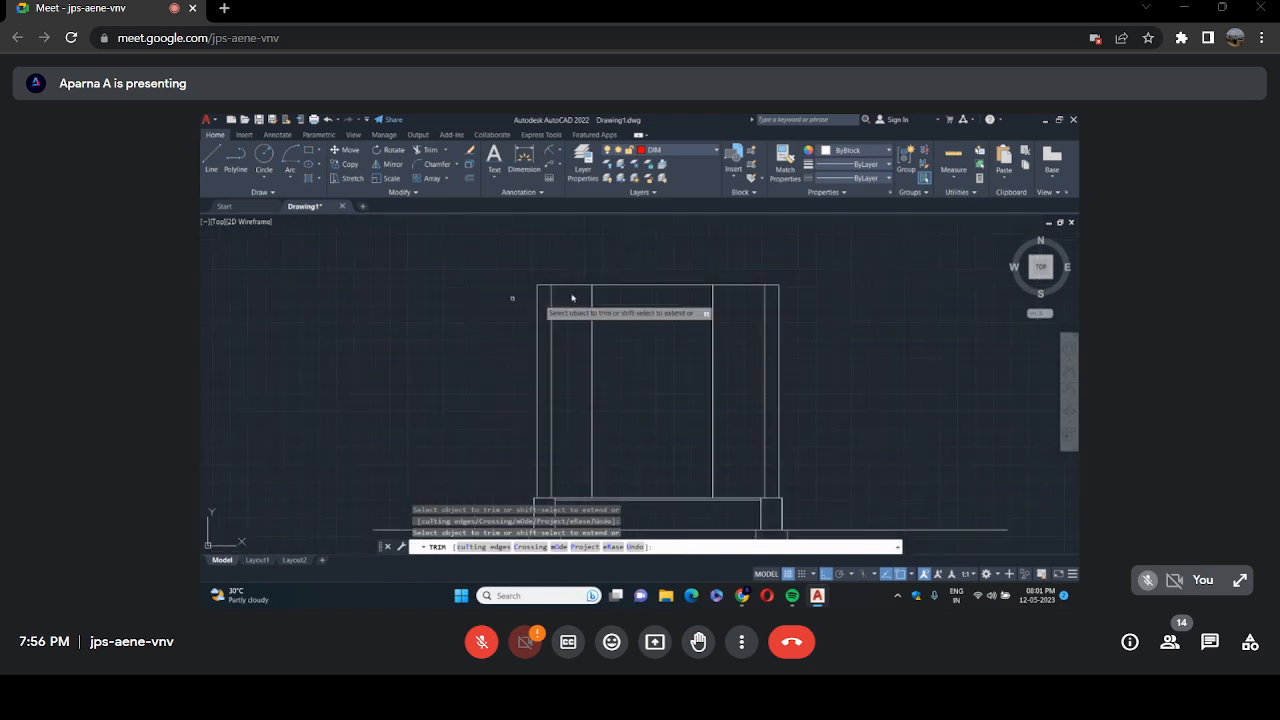
# Draw the roof outline's left end, running 600 outward from the left wall's outer top corner and 600 upward.
pyautogui.click(211, 170)
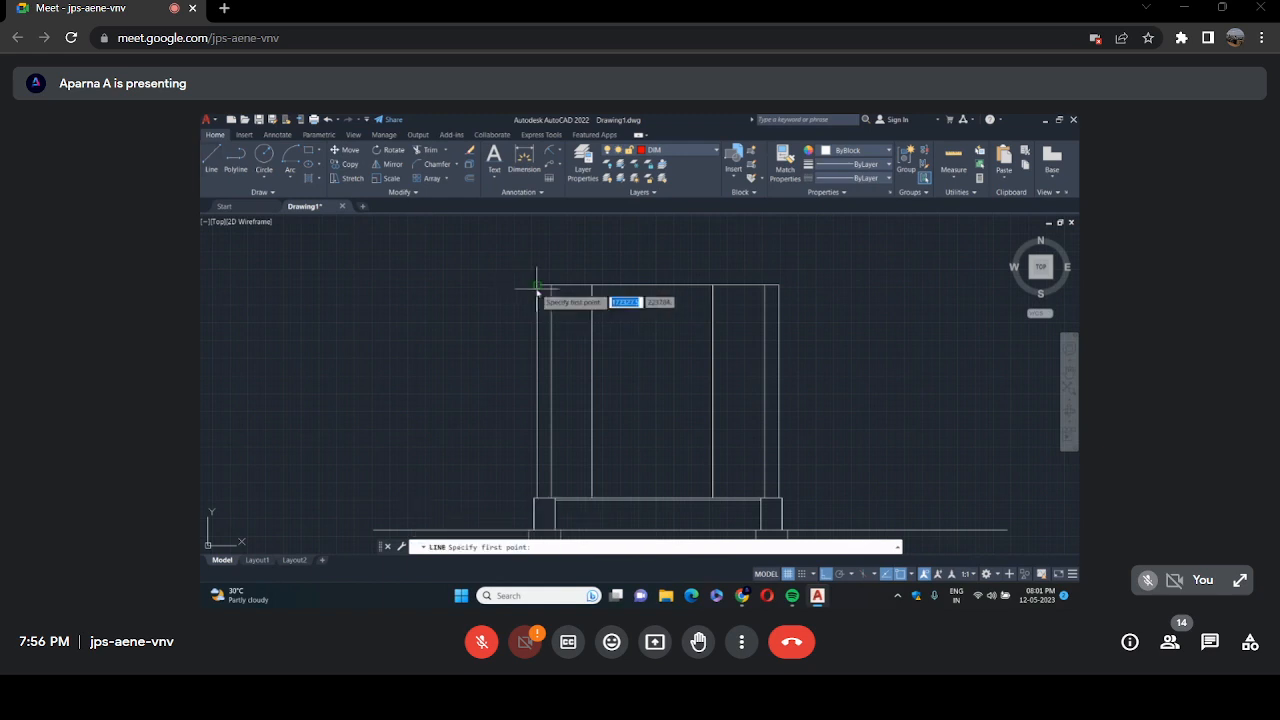
pyautogui.click(537, 286)
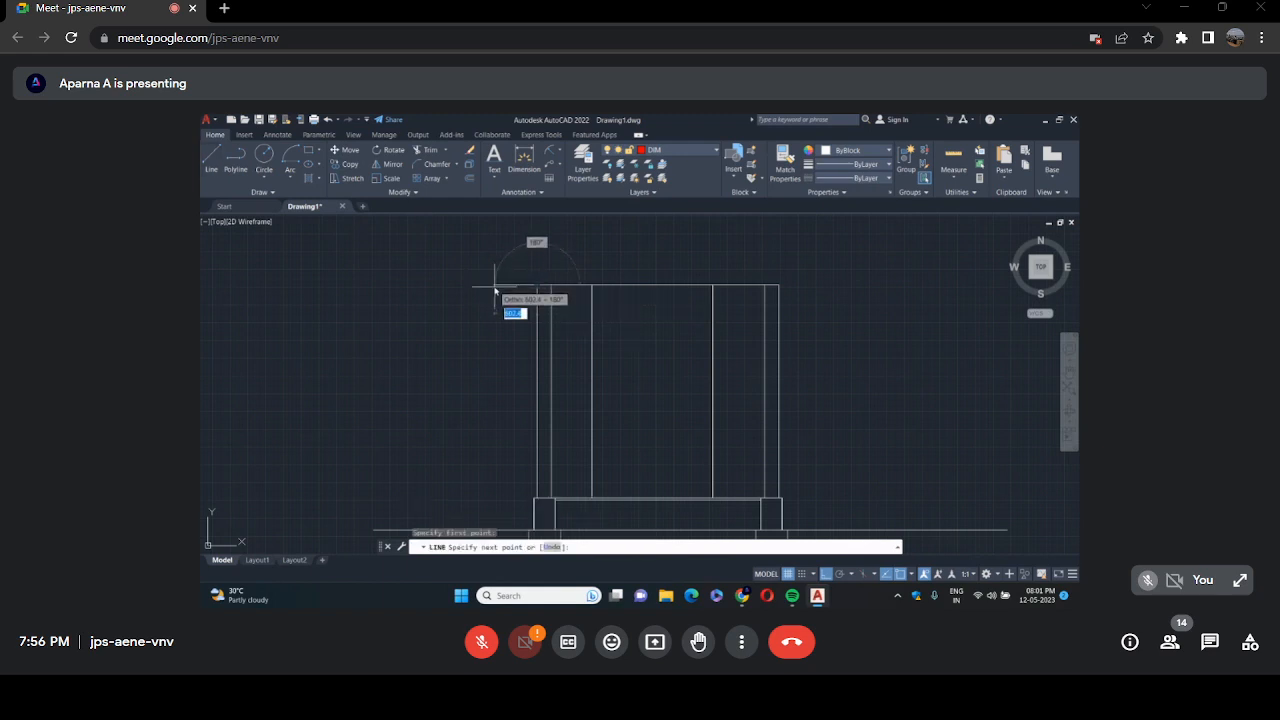
pyautogui.scroll(-5, 530, 305)
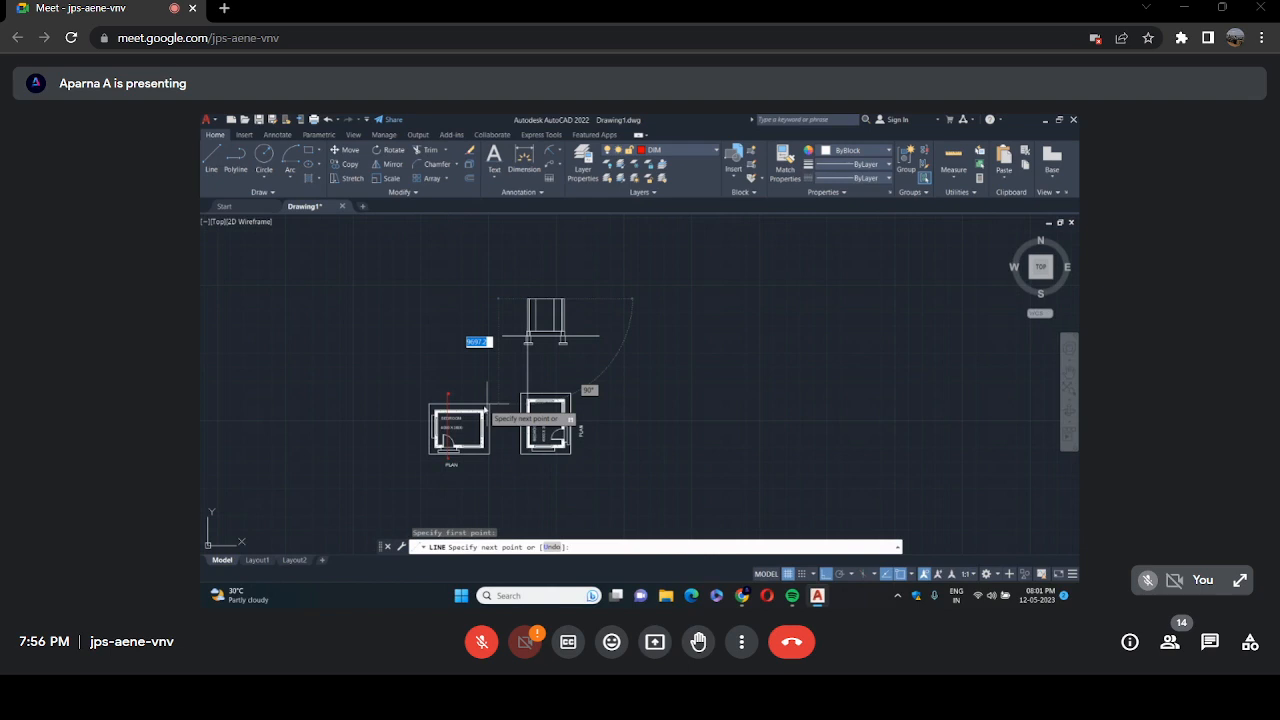
pyautogui.scroll(4, 486, 408)
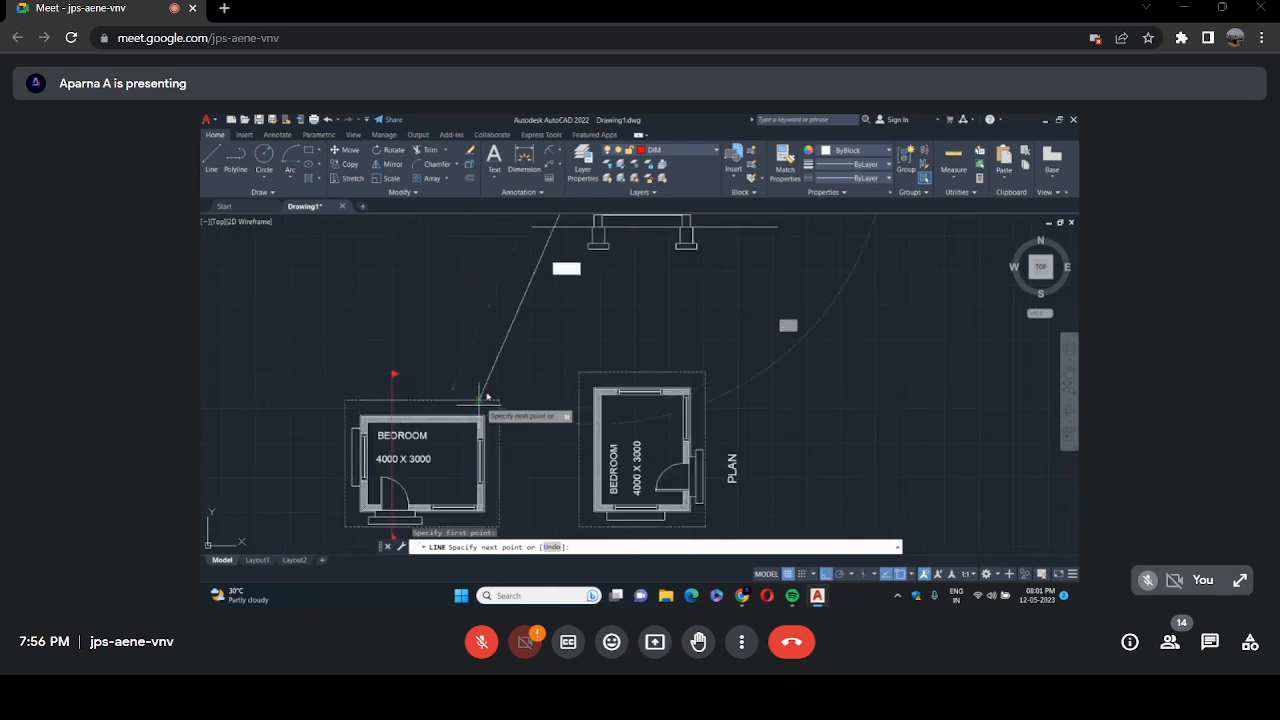
pyautogui.scroll(-6, 486, 402)
pyautogui.scroll(5, 520, 330)
pyautogui.scroll(4, 521, 328)
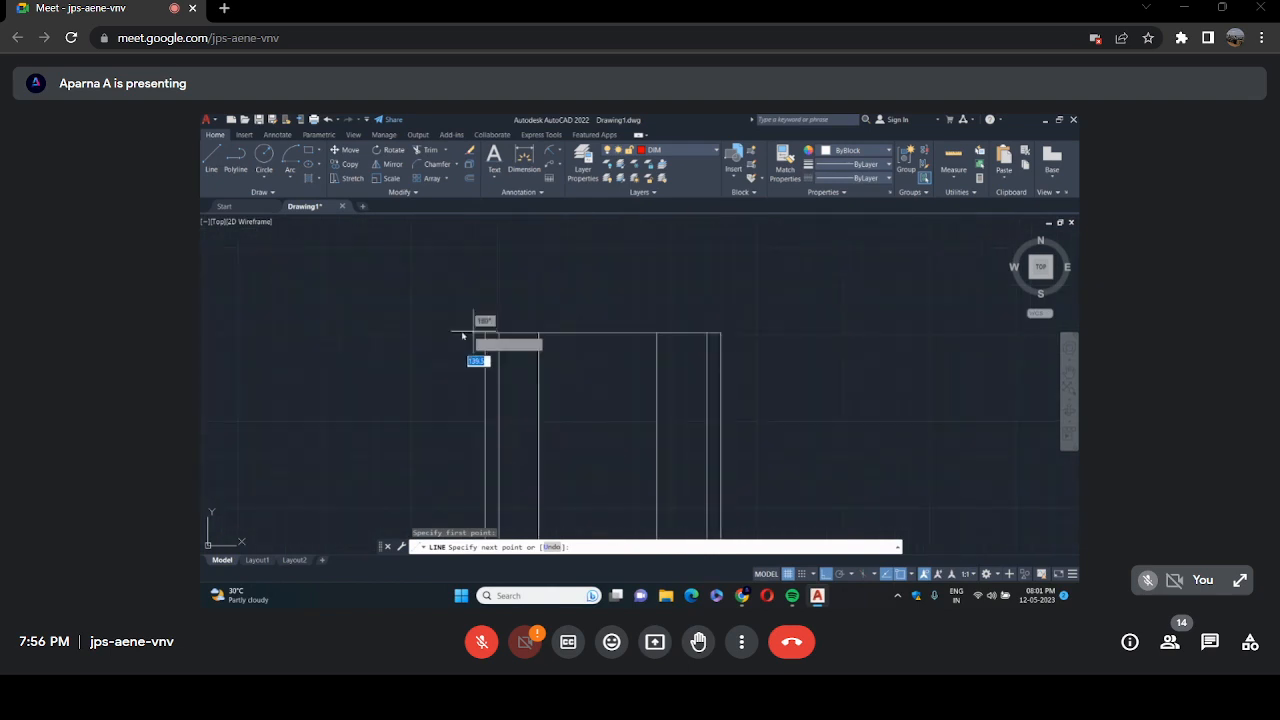
pyautogui.press('F8')
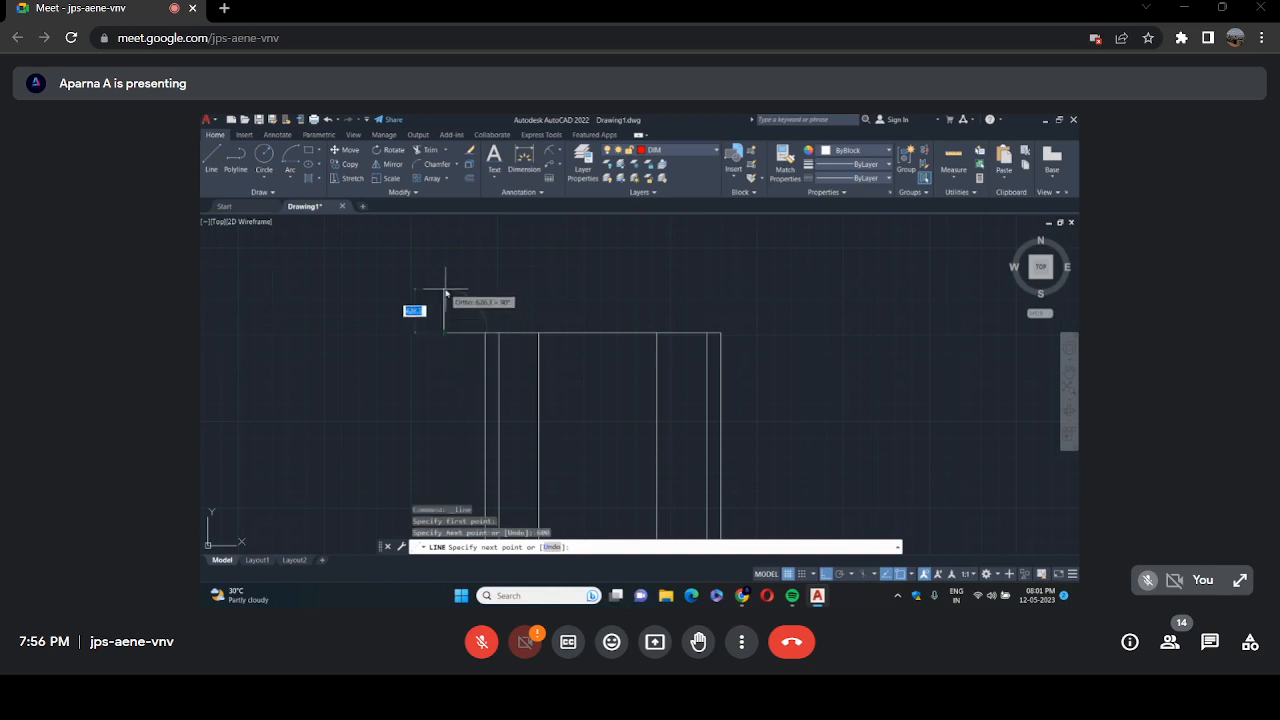
pyautogui.write('600')
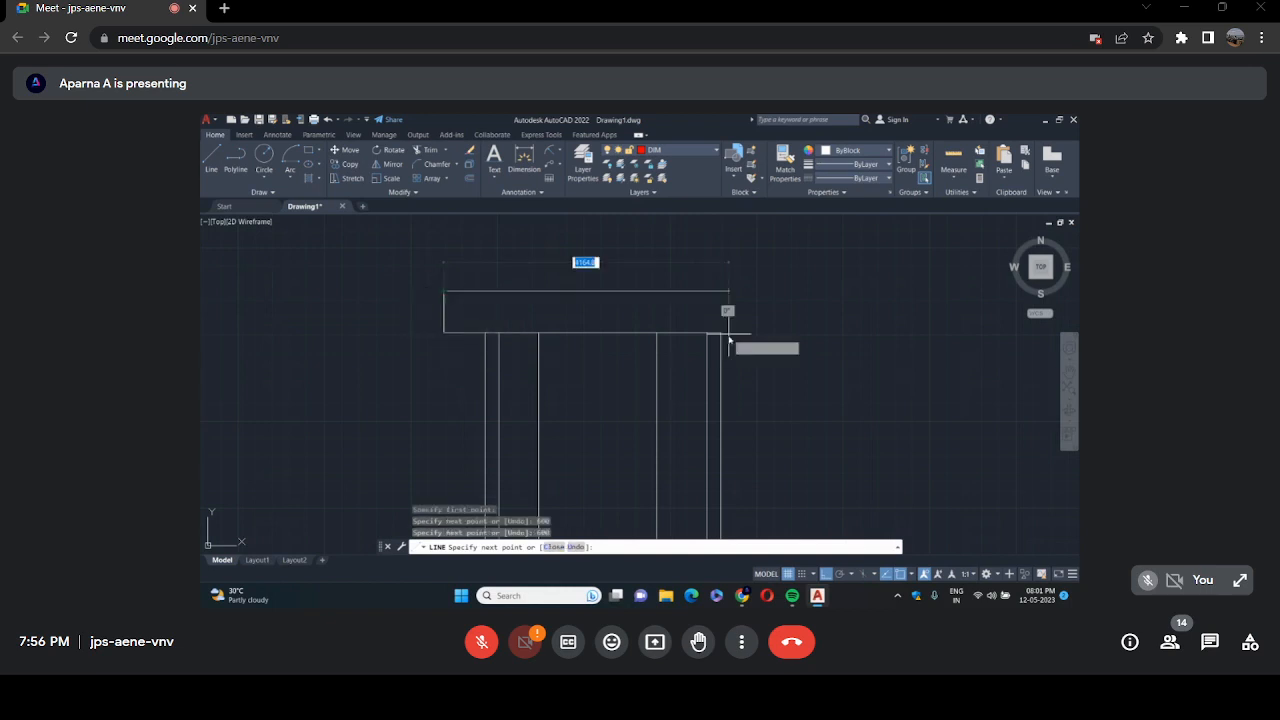
pyautogui.write('600')
pyautogui.press('Return')
# Continue the roof outline across to the right wall's outer face, 600 farther outward, down to wall-top level and back to the wall.
pyautogui.click(721, 294)
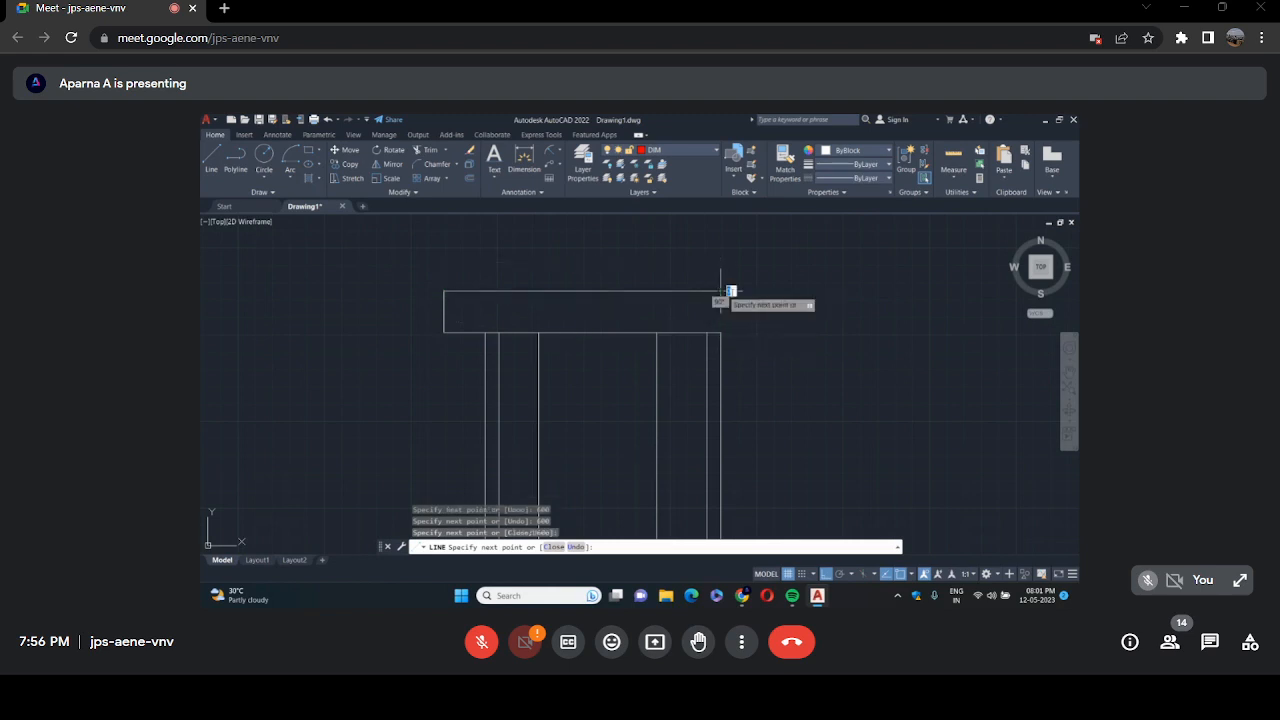
pyautogui.write('600')
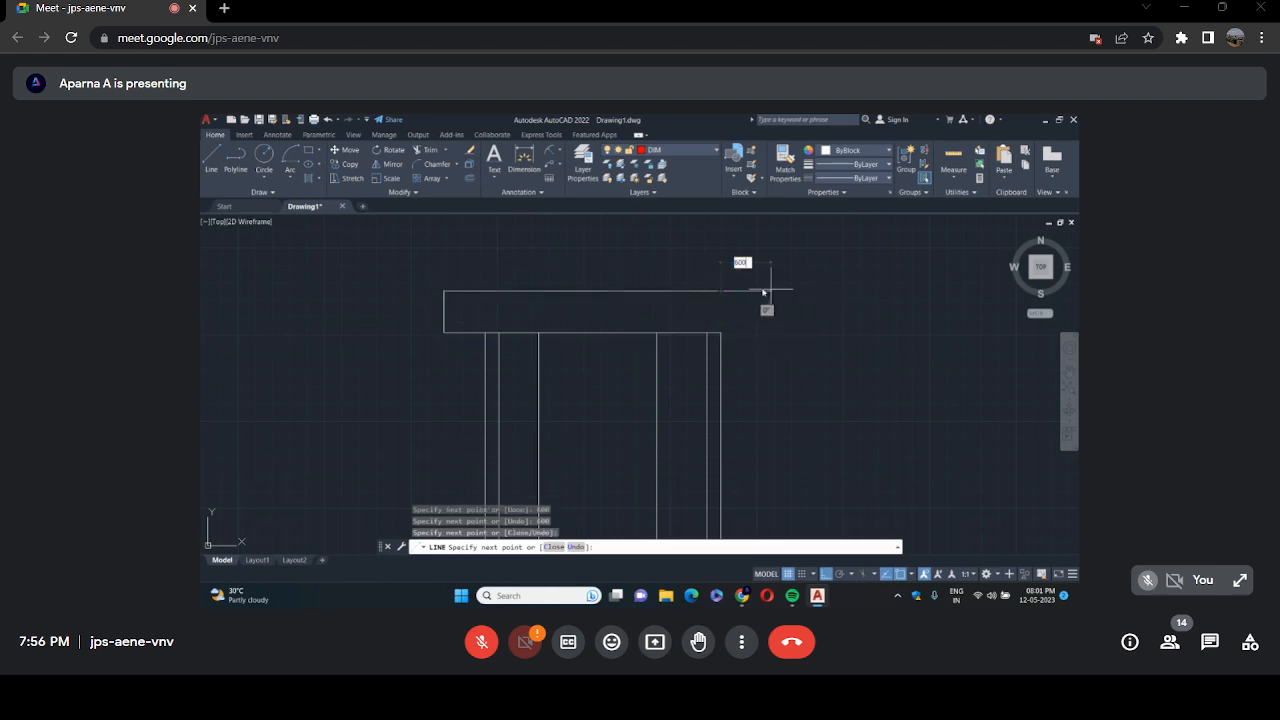
pyautogui.press('Return')
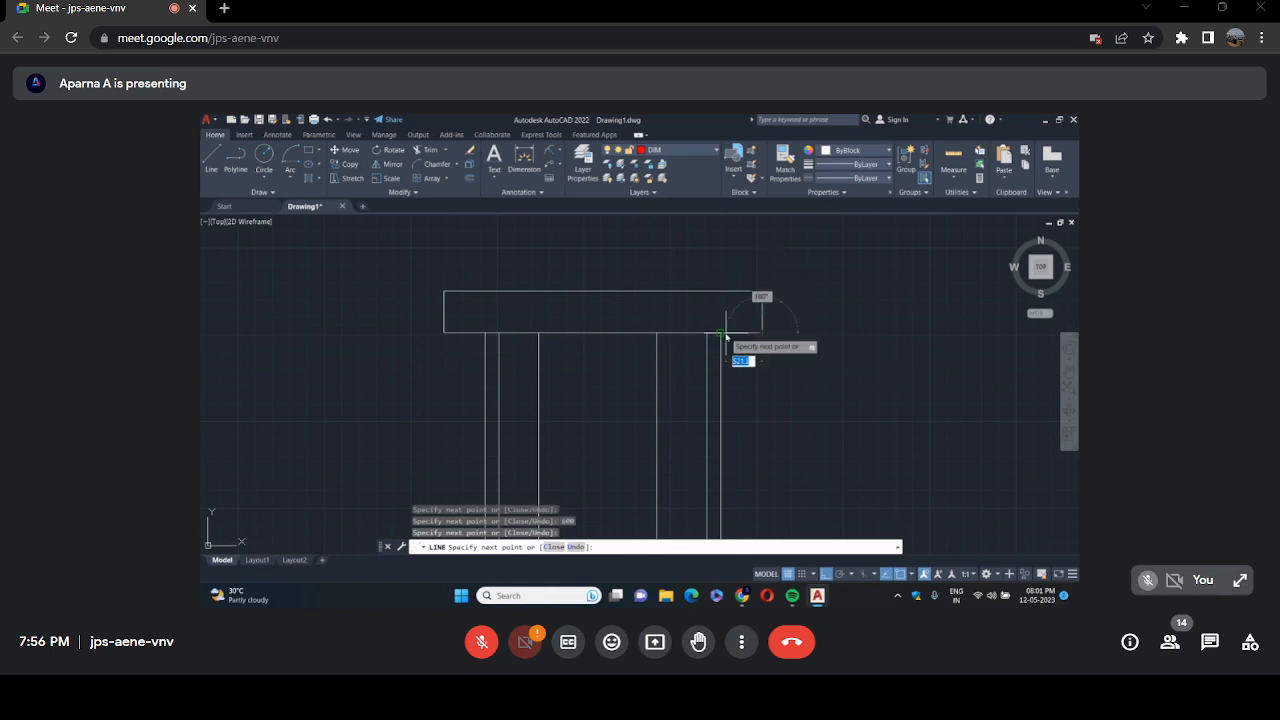
pyautogui.press('Return')
# Examine the section view against the original and rotated bedroom plans below it.
pyautogui.scroll(-5, 791, 349)
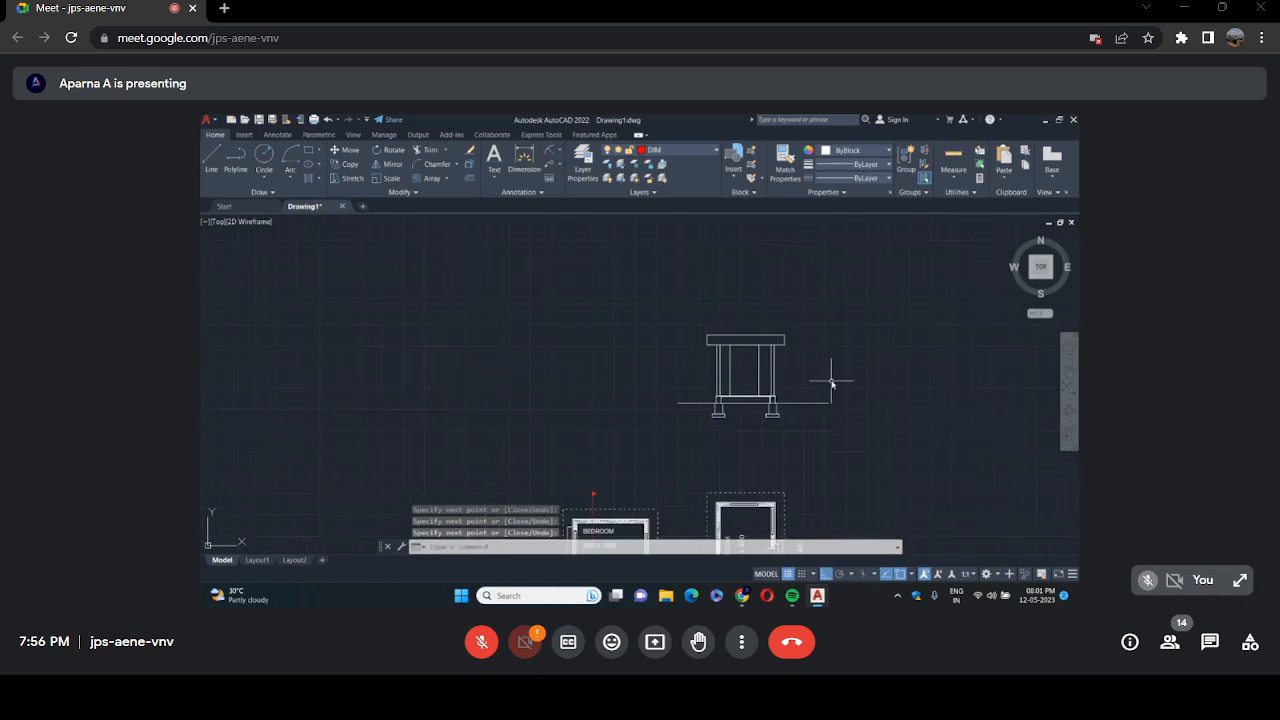
pyautogui.scroll(4, 831, 382)
pyautogui.scroll(-5, 814, 386)
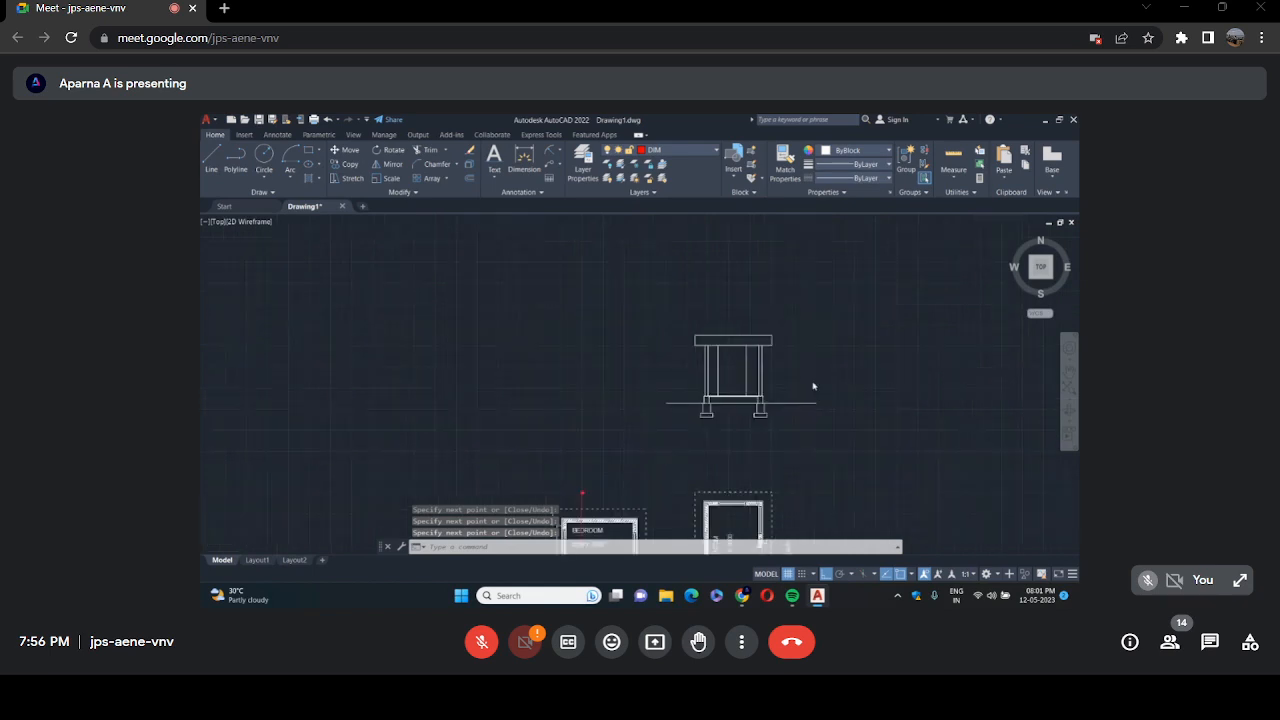
pyautogui.scroll(2, 850, 478)
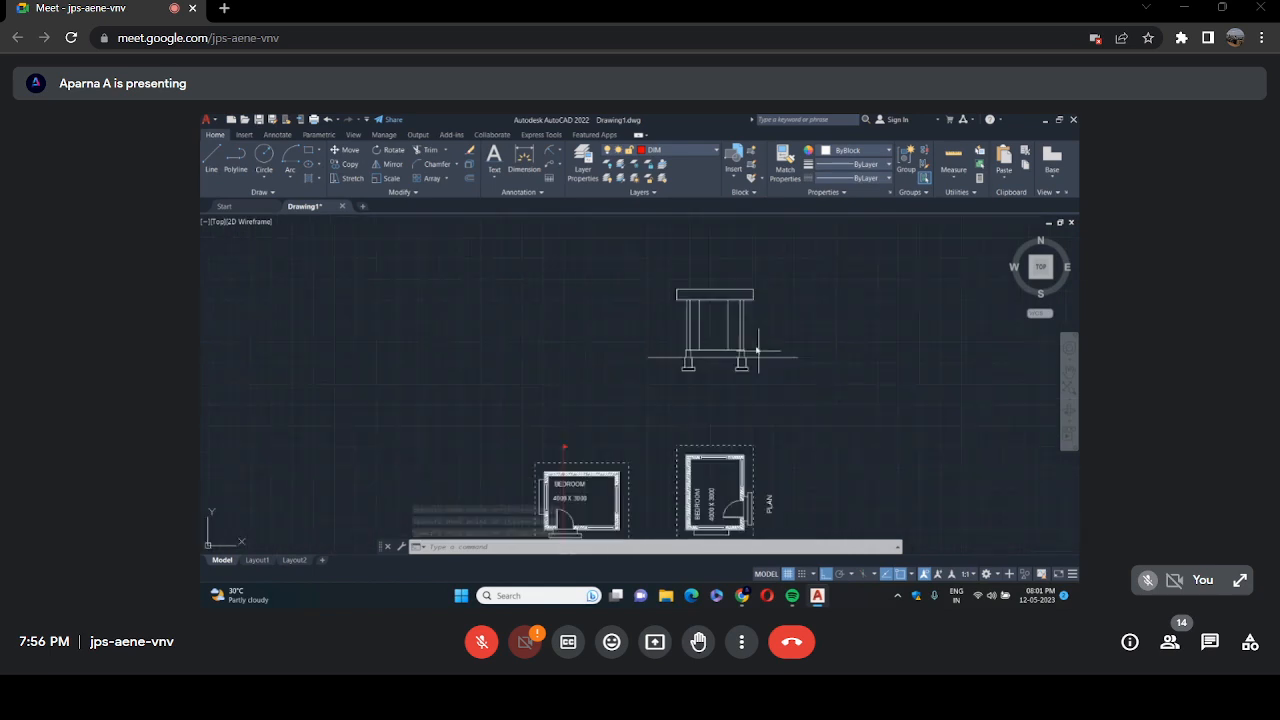
pyautogui.scroll(2, 700, 312)
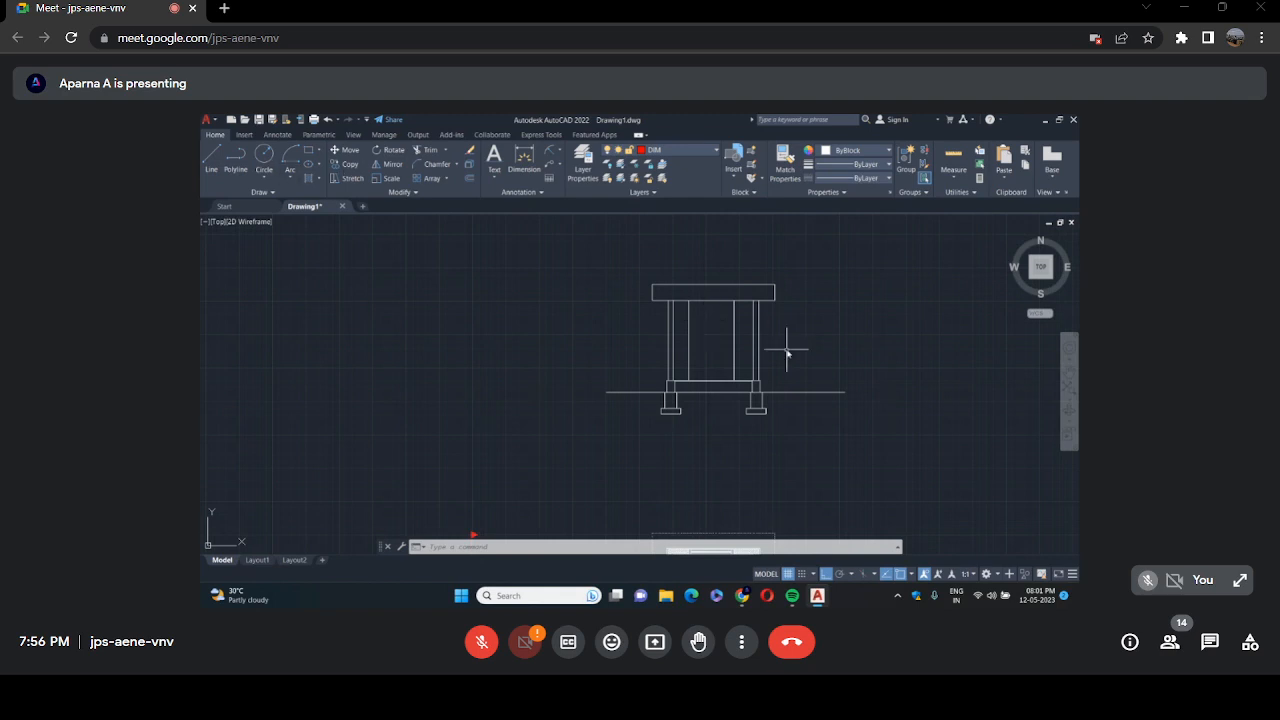
pyautogui.scroll(2, 778, 285)
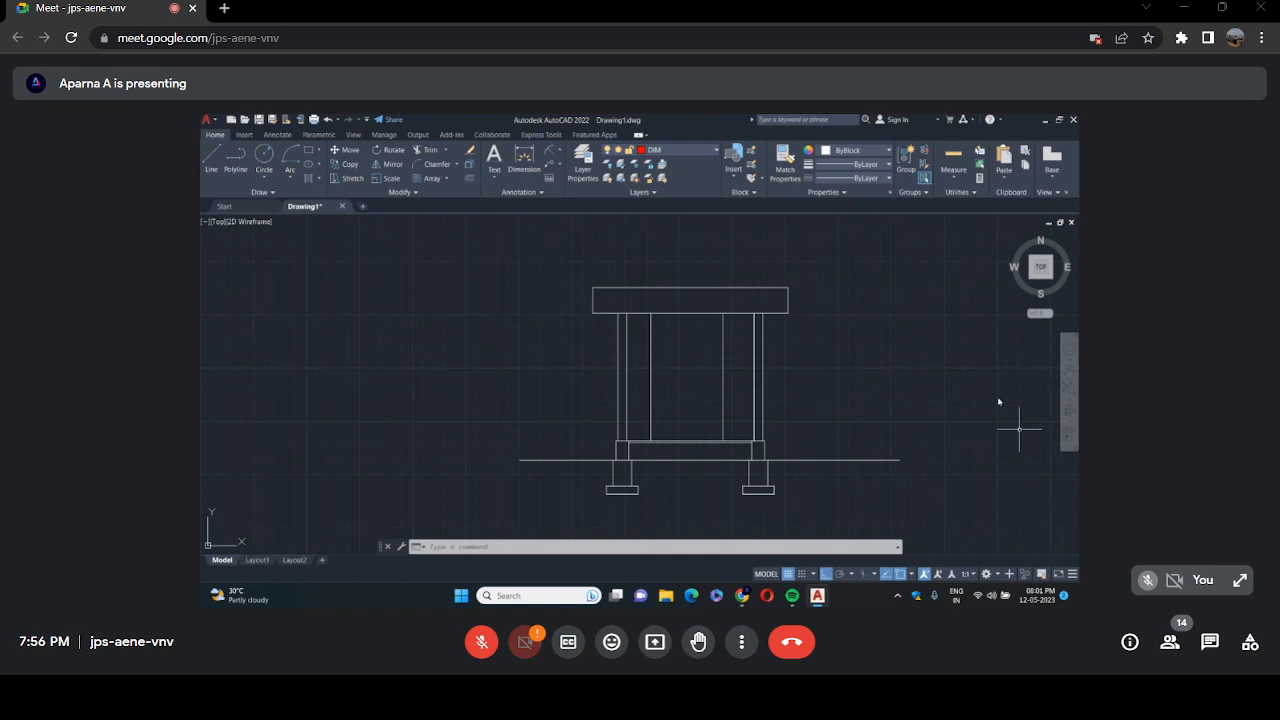
pyautogui.scroll(-3, 800, 297)
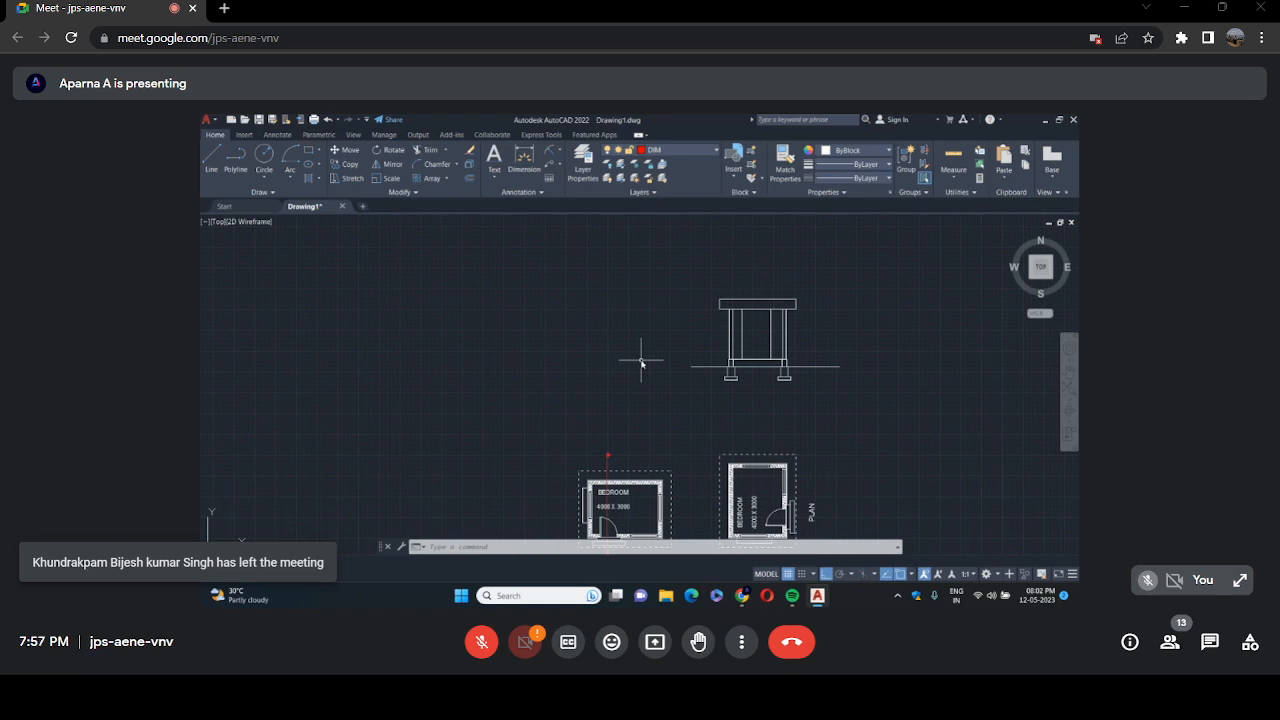
pyautogui.scroll(-2, 830, 375)
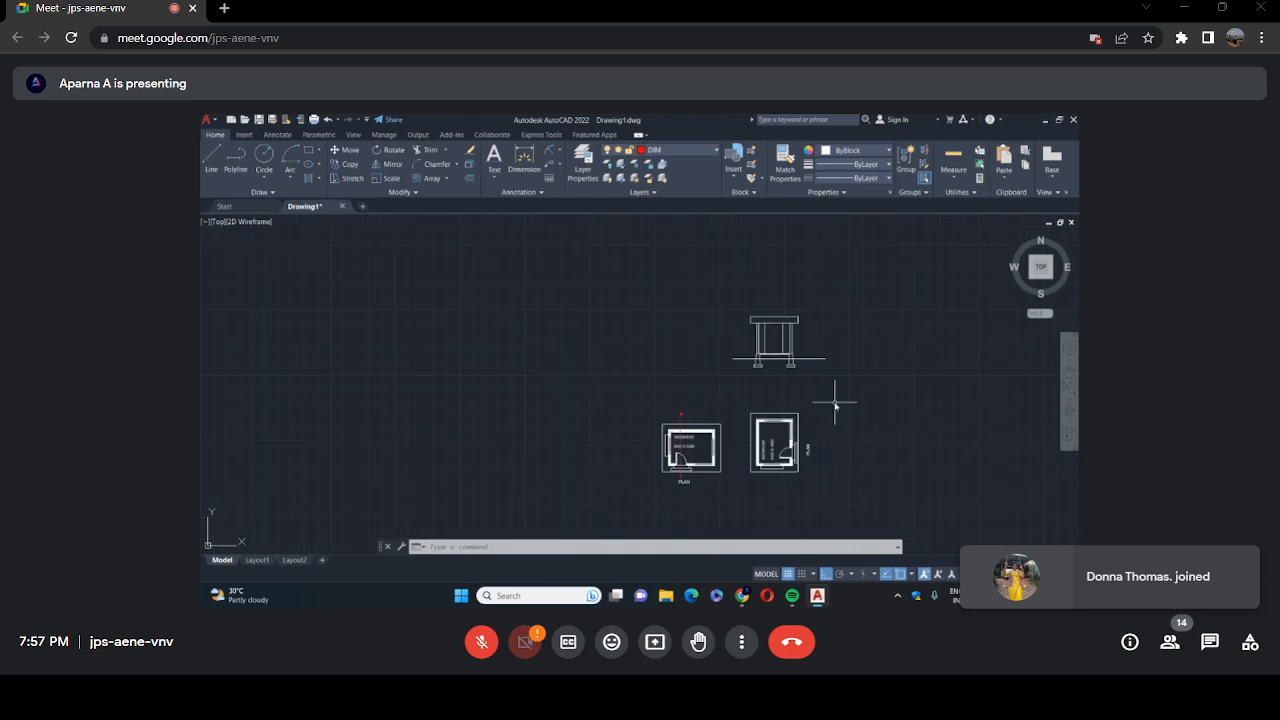
pyautogui.scroll(2, 849, 371)
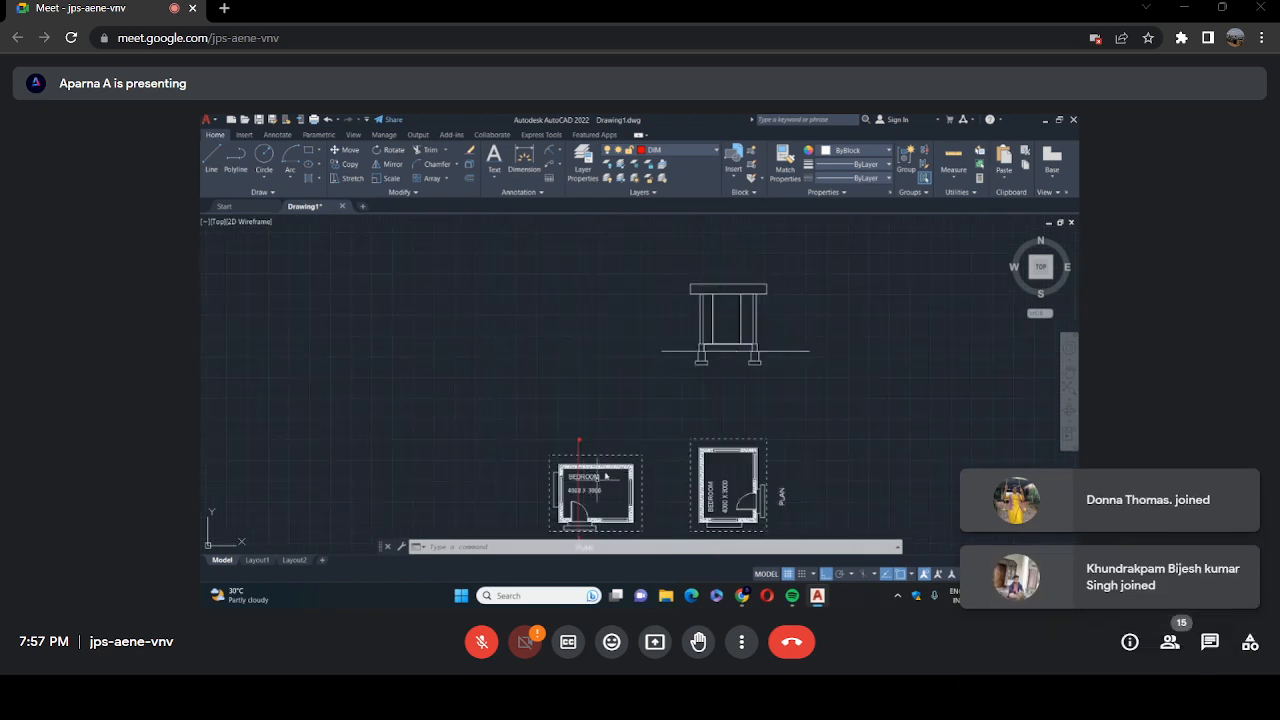
pyautogui.scroll(2, 782, 269)
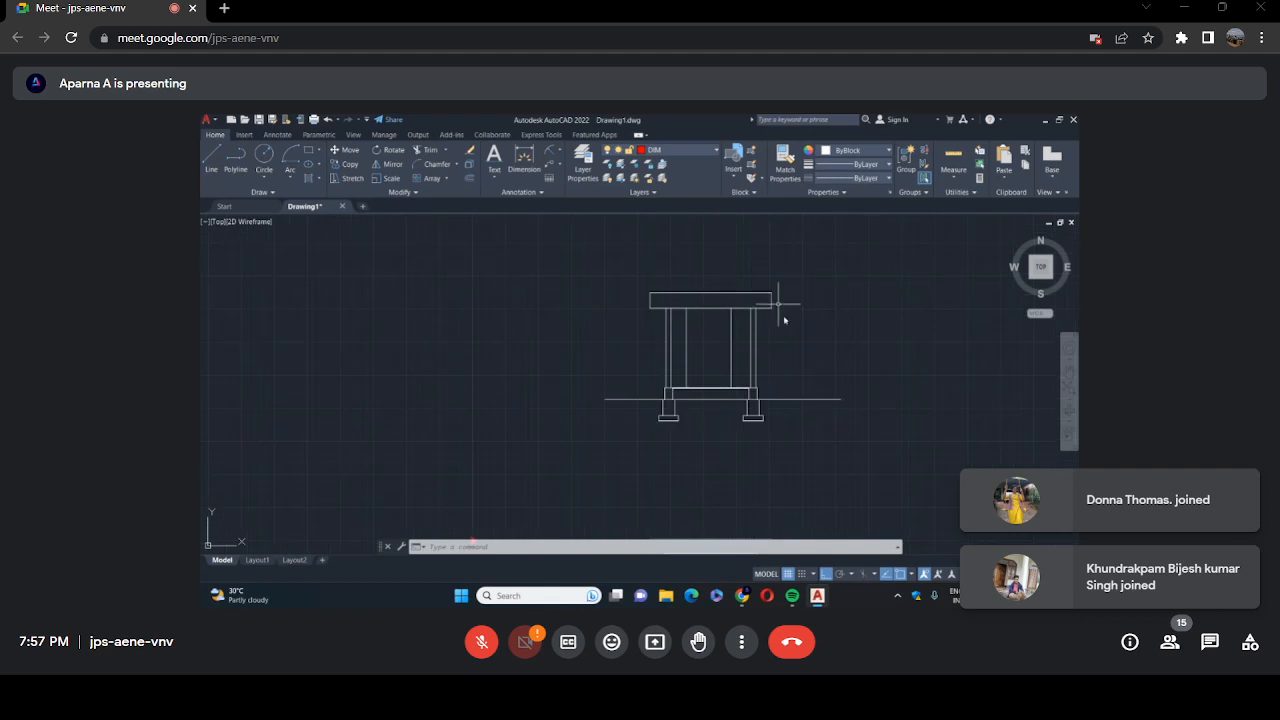